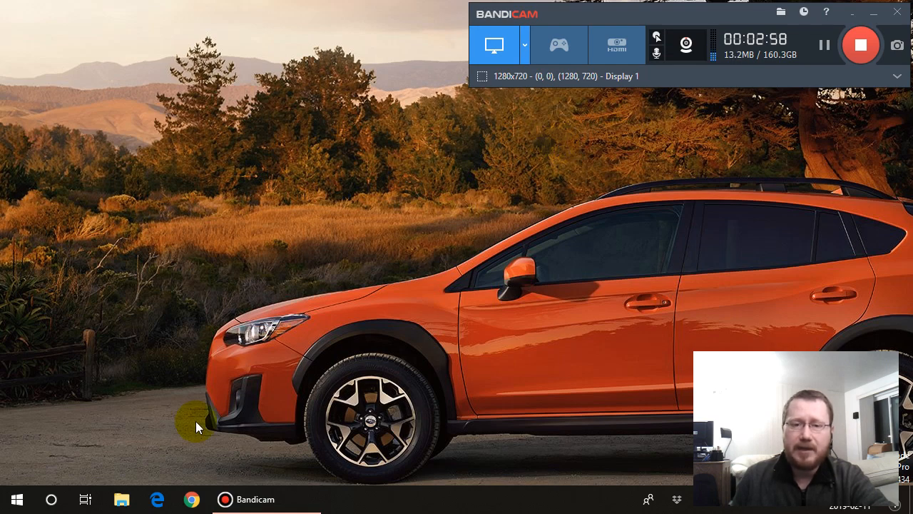
- Open Control Panel and move its window clear of the recorder overlay
{"action": "right_click", "coordinate": [17, 503]}
{"action": "left_click", "coordinate": [265, 438]}
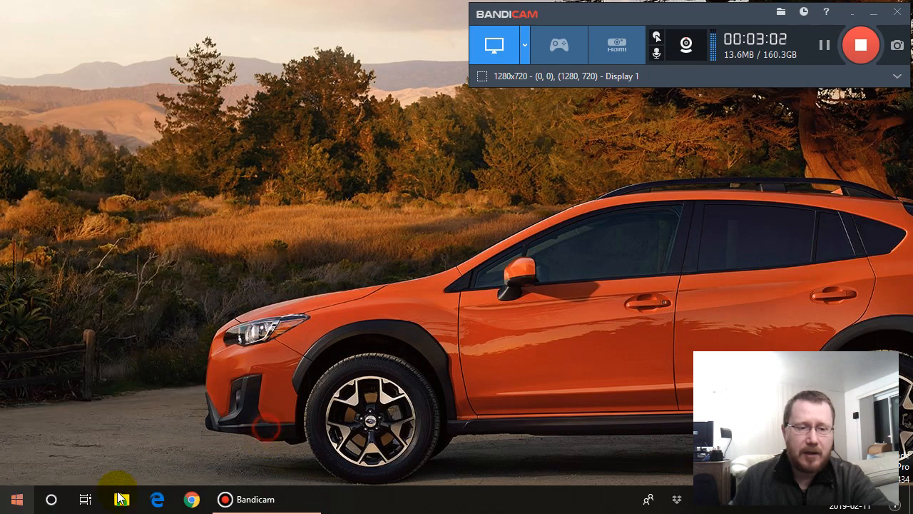
{"action": "left_click", "coordinate": [17, 503]}
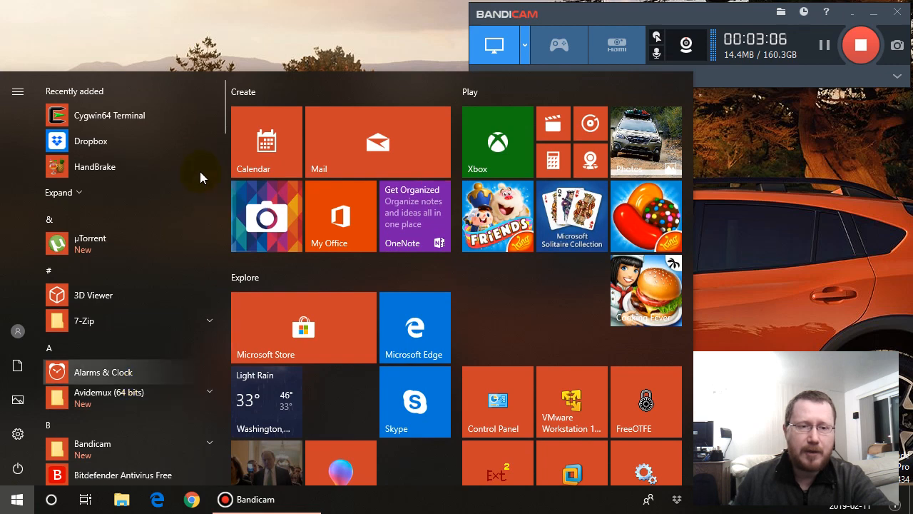
{"action": "left_click", "coordinate": [223, 465]}
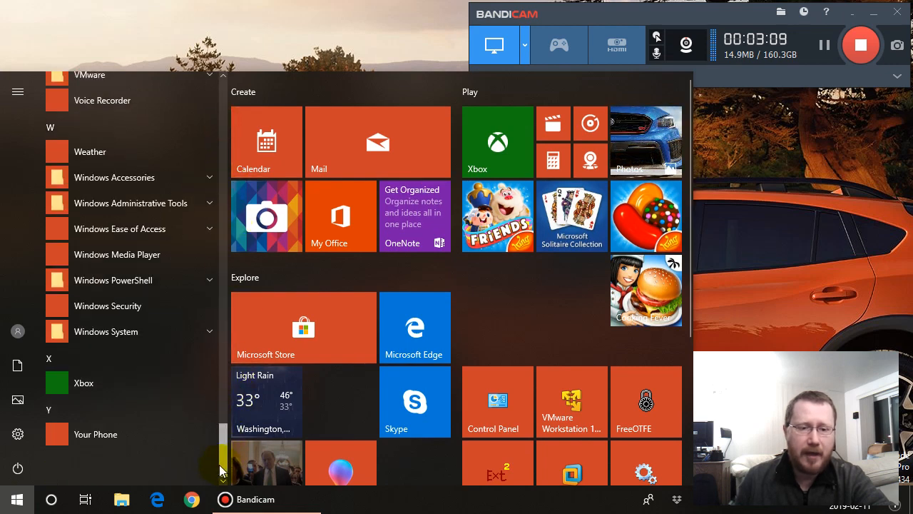
{"action": "left_click", "coordinate": [152, 336]}
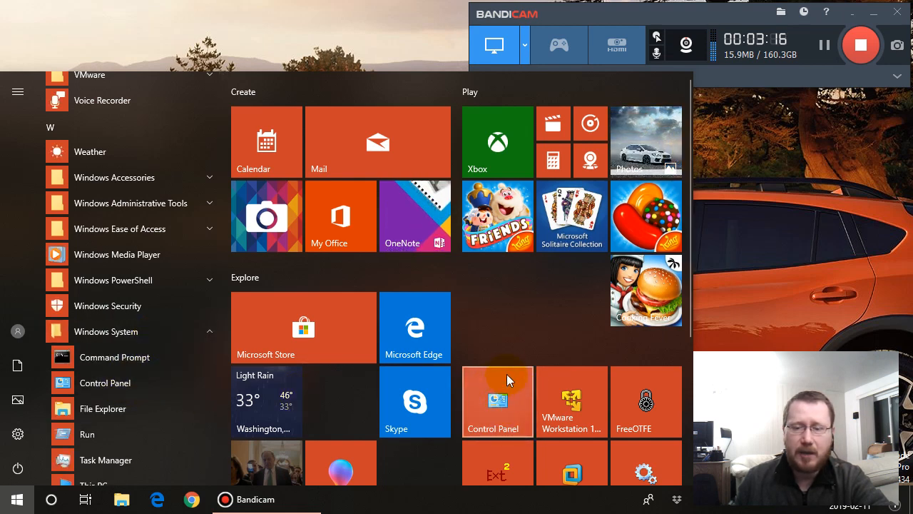
{"action": "key", "text": "Escape"}
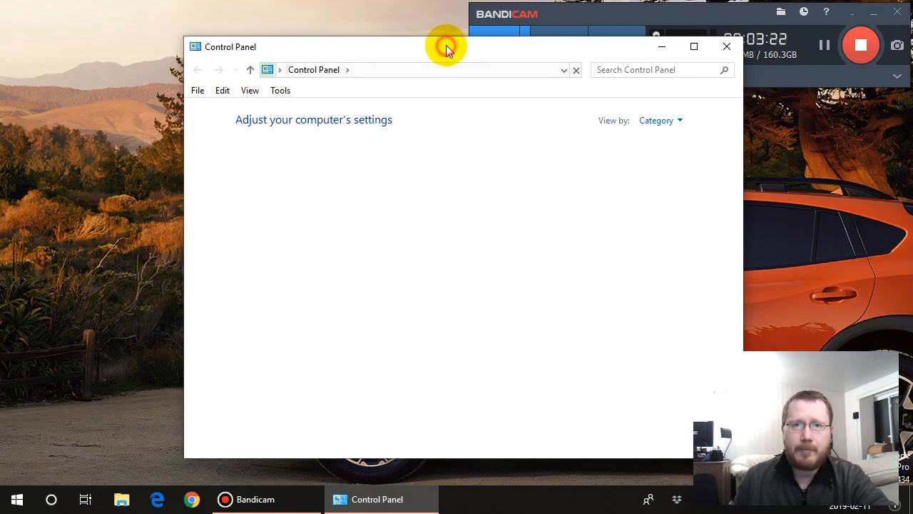
{"action": "left_click_drag", "start_coordinate": [445, 46], "coordinate": [345, 55]}
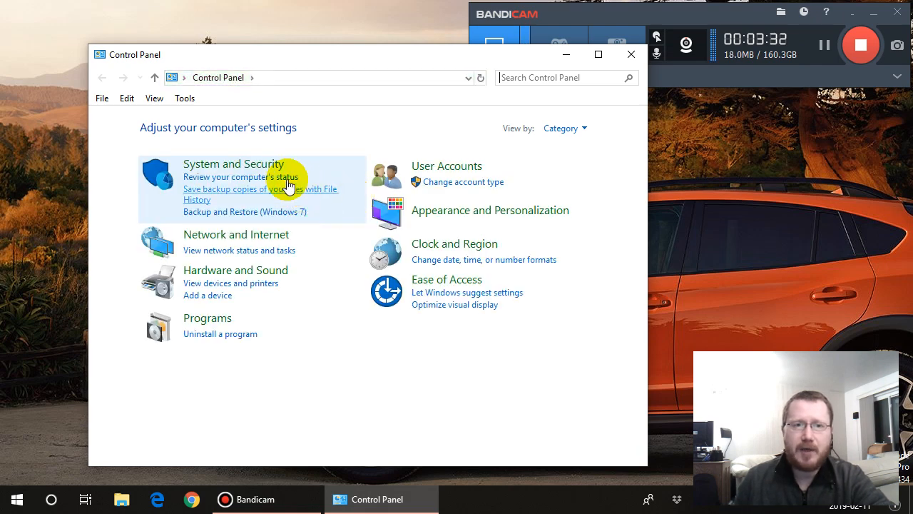
- Open the advanced settings of File History within System and Security
{"action": "left_click", "coordinate": [265, 169]}
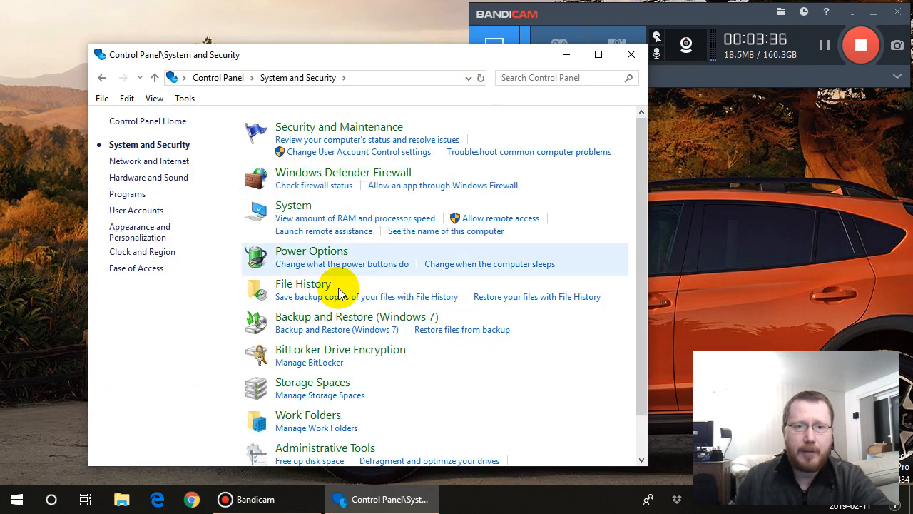
{"action": "left_click", "coordinate": [312, 285]}
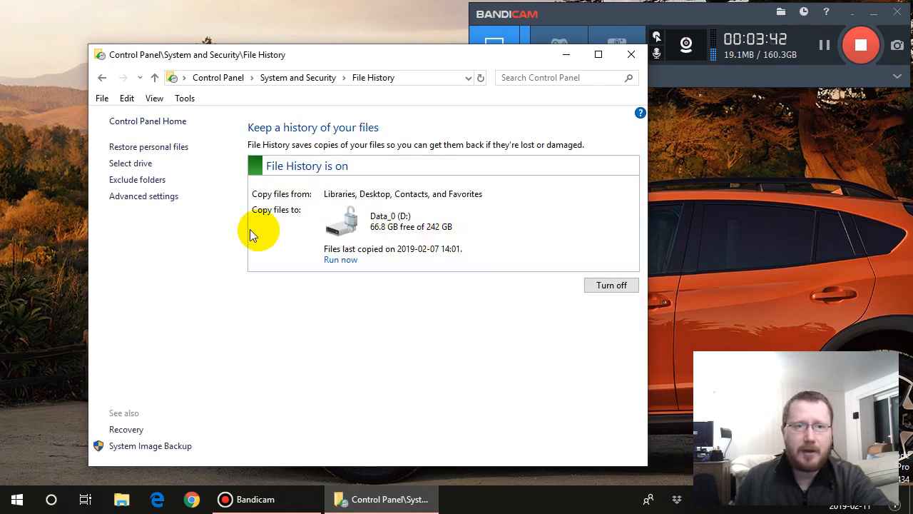
{"action": "left_click", "coordinate": [163, 201]}
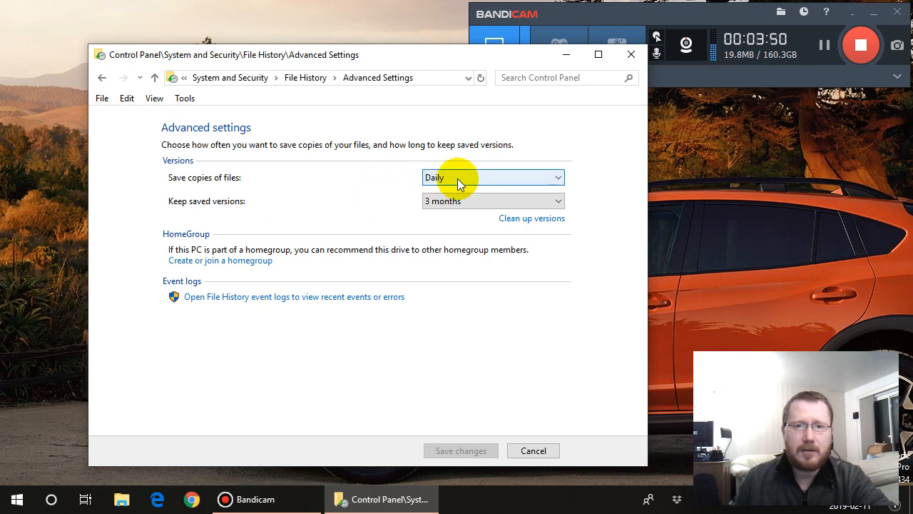
- Review the choices for how often copies are saved and how long versions are kept, and return to the File History overview
{"action": "left_click", "coordinate": [559, 179]}
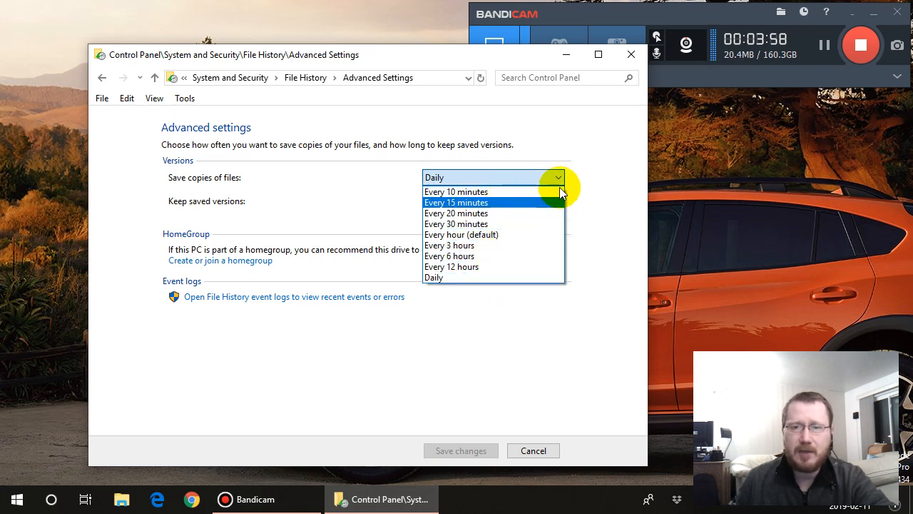
{"action": "left_click", "coordinate": [558, 178]}
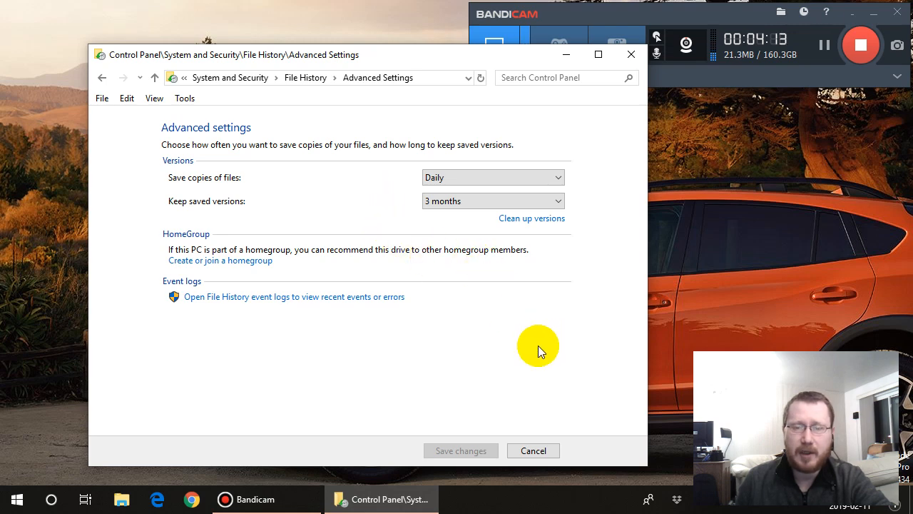
{"action": "left_click", "coordinate": [557, 201]}
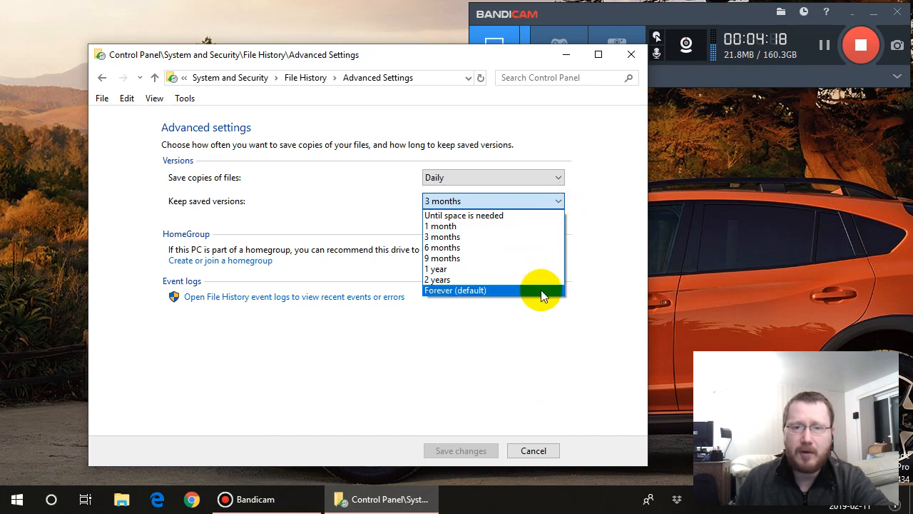
{"action": "left_click", "coordinate": [588, 260]}
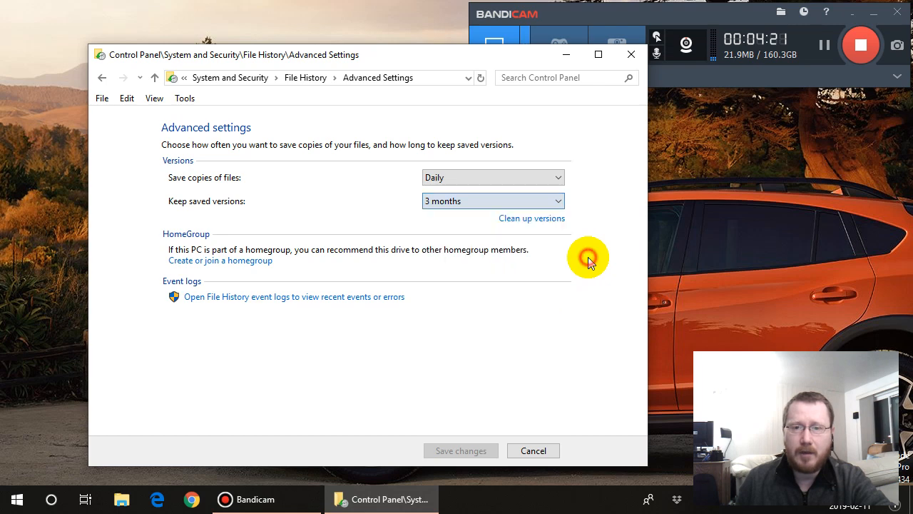
{"action": "left_click", "coordinate": [538, 451]}
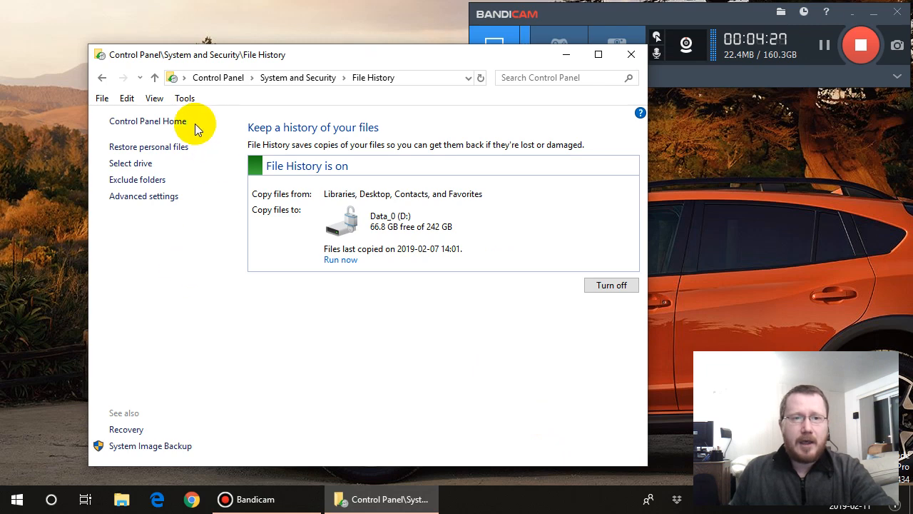
{"action": "left_click", "coordinate": [154, 78]}
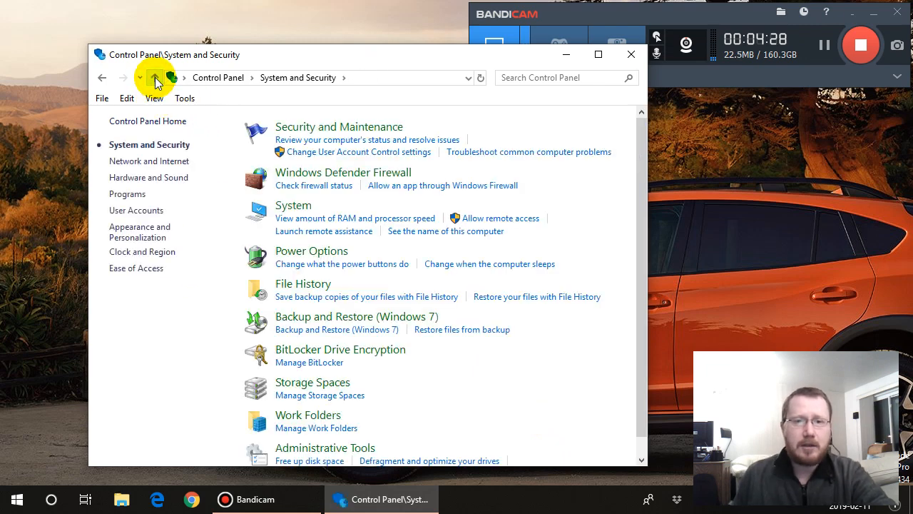
{"action": "left_click", "coordinate": [307, 285]}
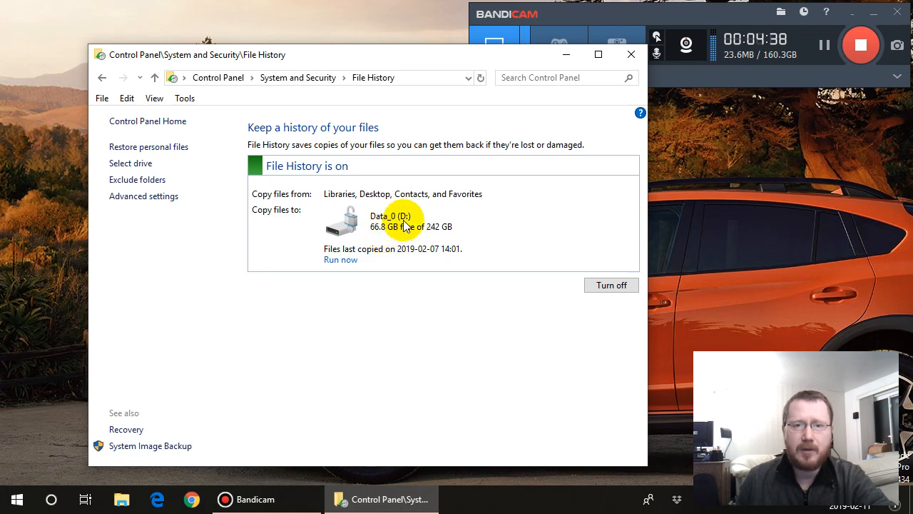
- Open Computer Management from the Windows Administrative Tools
{"action": "right_click", "coordinate": [17, 500]}
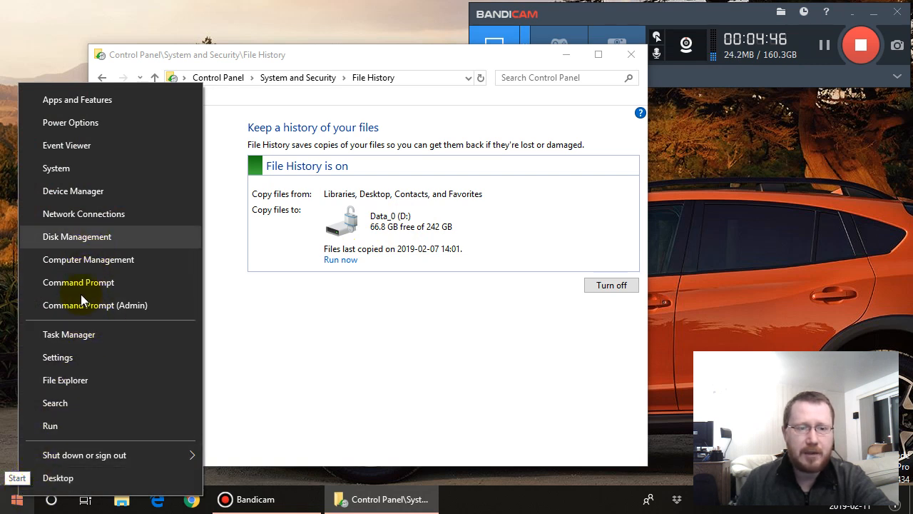
{"action": "left_click", "coordinate": [17, 503]}
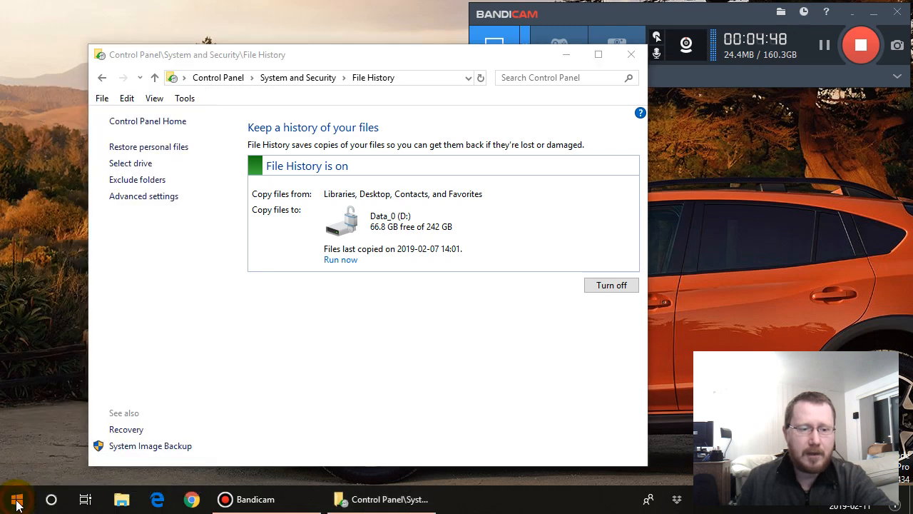
{"action": "left_click", "coordinate": [17, 503]}
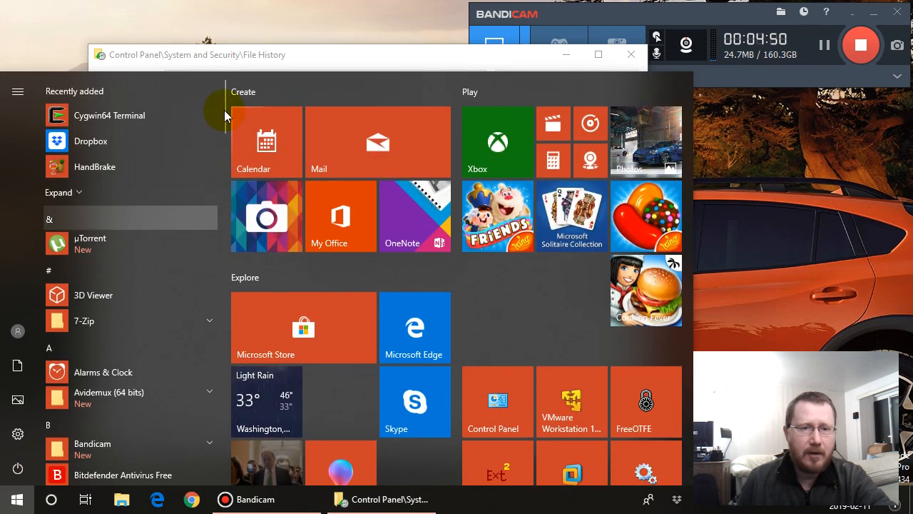
{"action": "left_click", "coordinate": [224, 465]}
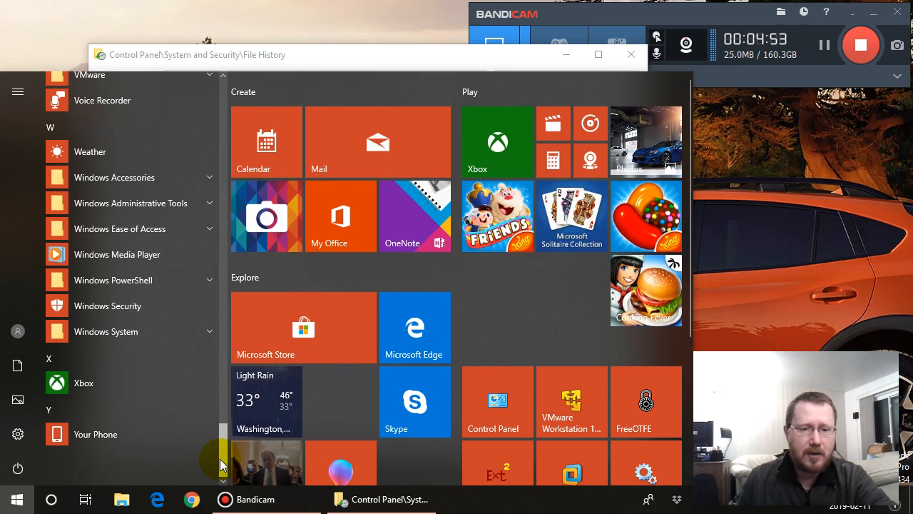
{"action": "left_click", "coordinate": [145, 209]}
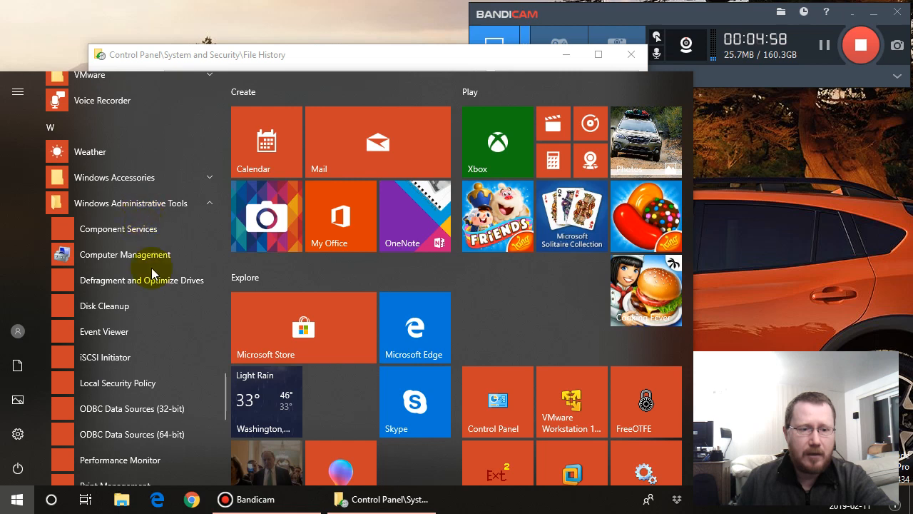
{"action": "scroll", "coordinate": [151, 267], "scroll_direction": "down", "scroll_amount": 1}
{"action": "scroll", "coordinate": [148, 289], "scroll_direction": "down", "scroll_amount": 1}
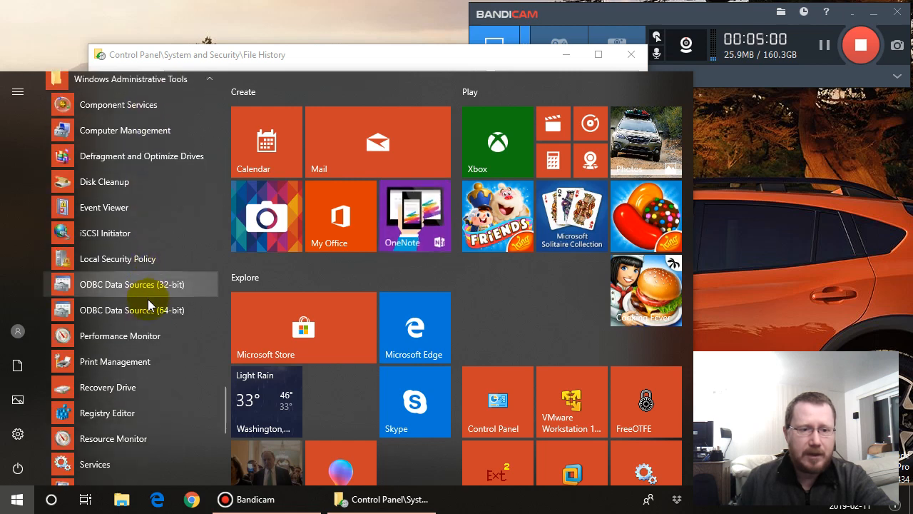
{"action": "left_click", "coordinate": [145, 134]}
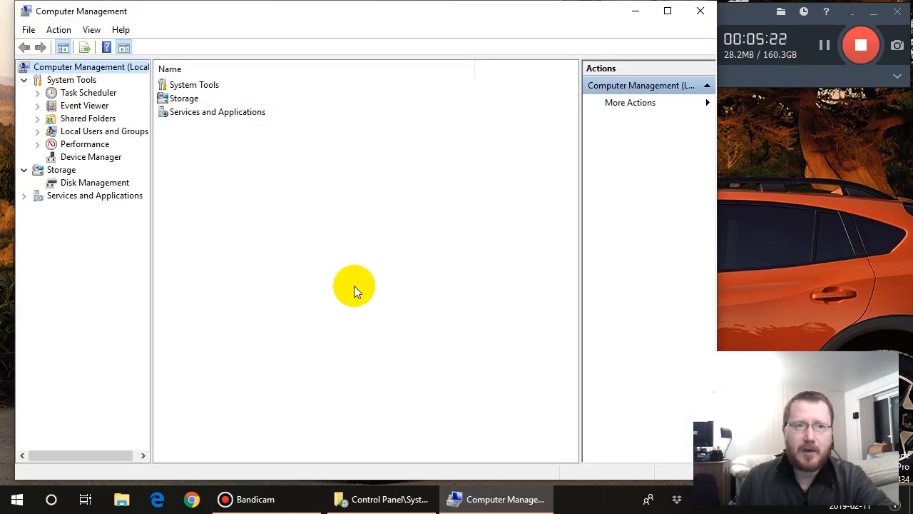
- Open Disk Management, widen the volume view, and inspect the 20.00 GB and 1.01 GB partitions on Disk 0
{"action": "left_click", "coordinate": [114, 183]}
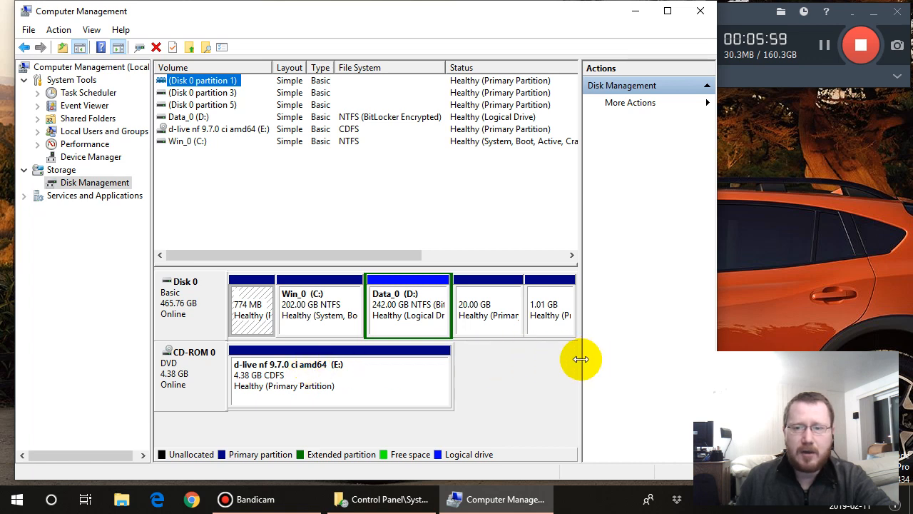
{"action": "left_click_drag", "start_coordinate": [582, 359], "coordinate": [649, 359]}
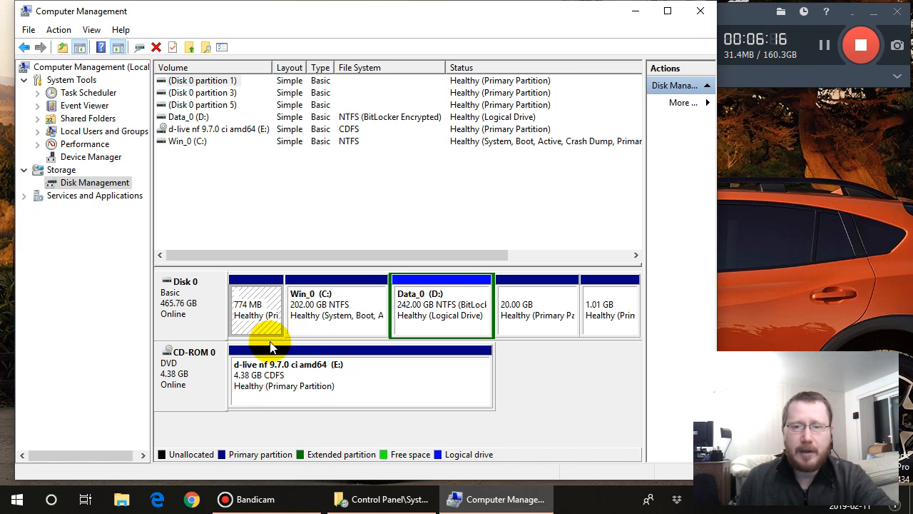
{"action": "left_click", "coordinate": [536, 317]}
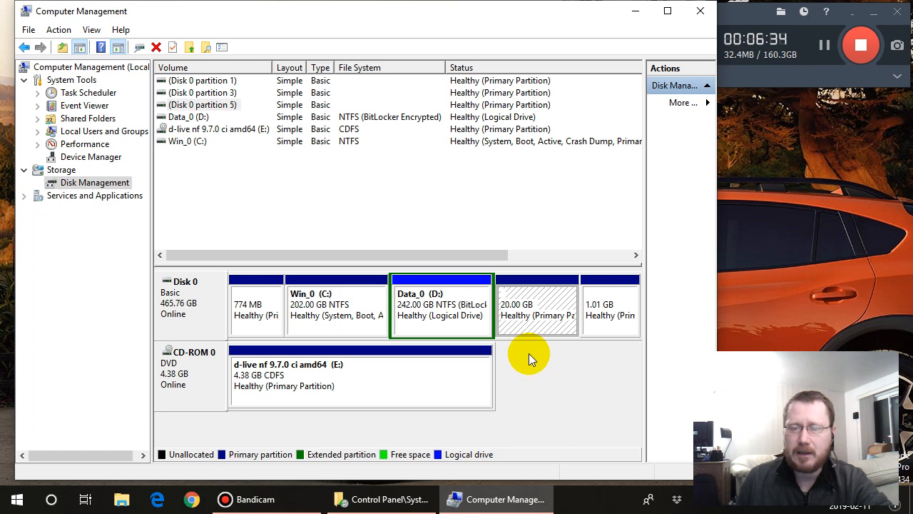
{"action": "left_click", "coordinate": [608, 313]}
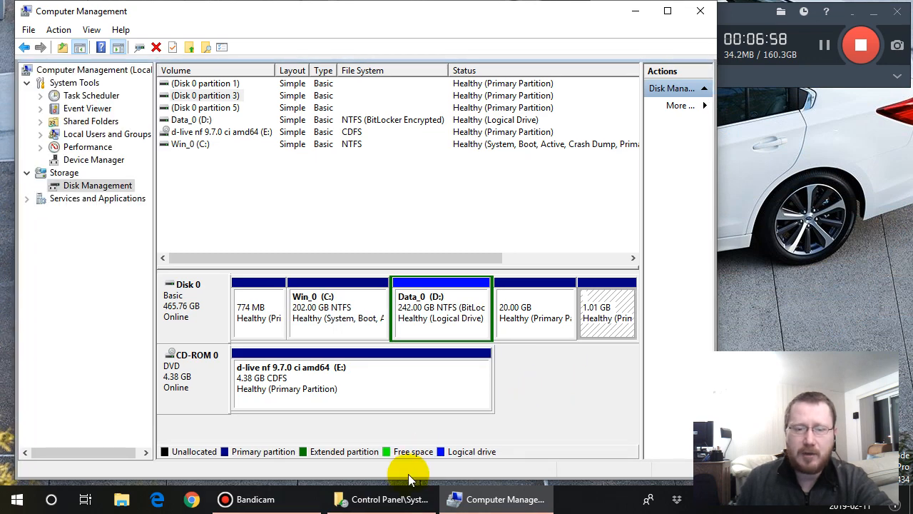
- Switch to a new File Explorer window and collapse its Recent files group
{"action": "left_click", "coordinate": [125, 501]}
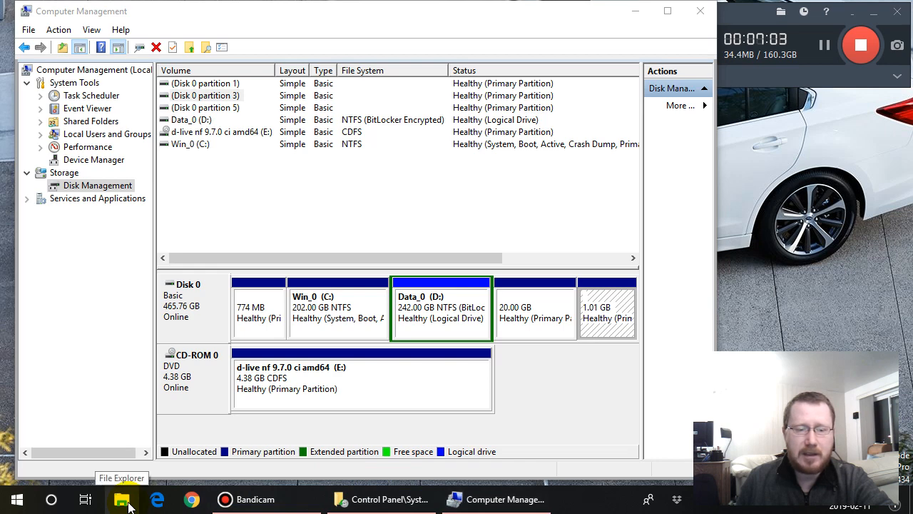
{"action": "right_click", "coordinate": [128, 505]}
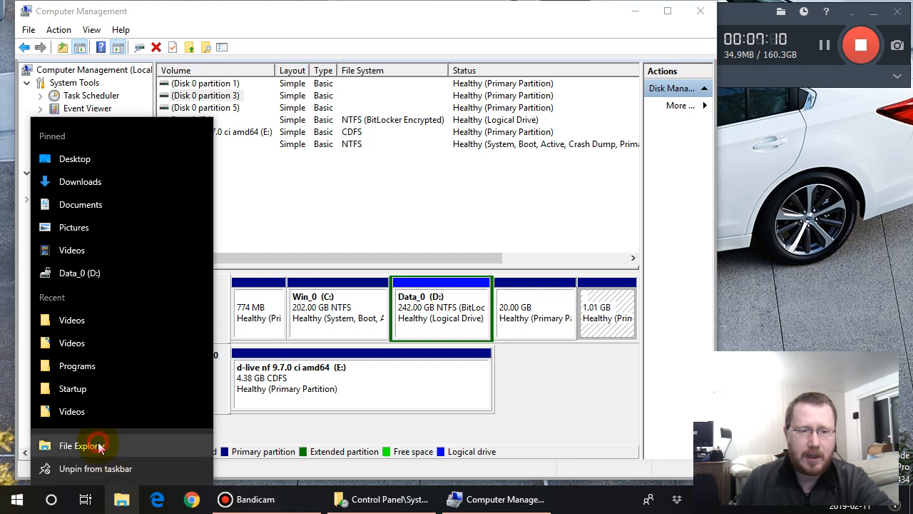
{"action": "left_click", "coordinate": [352, 412]}
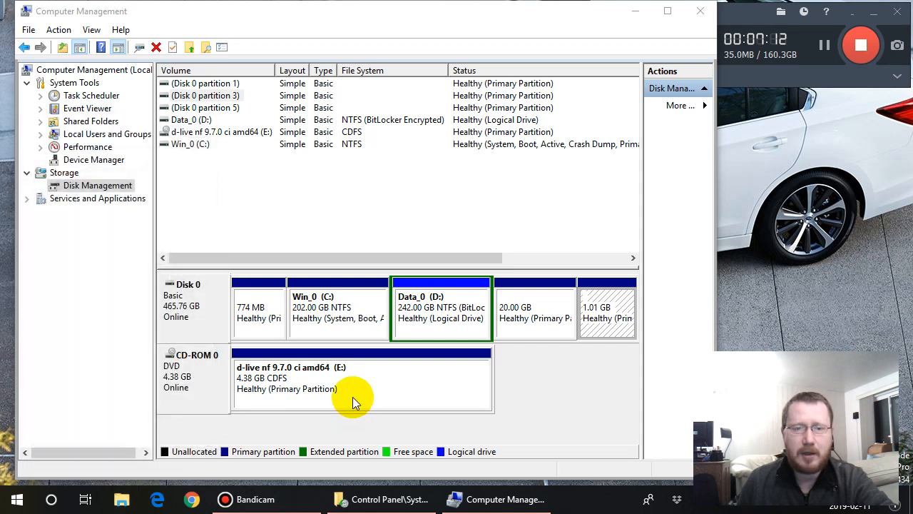
{"action": "key", "text": "super+e"}
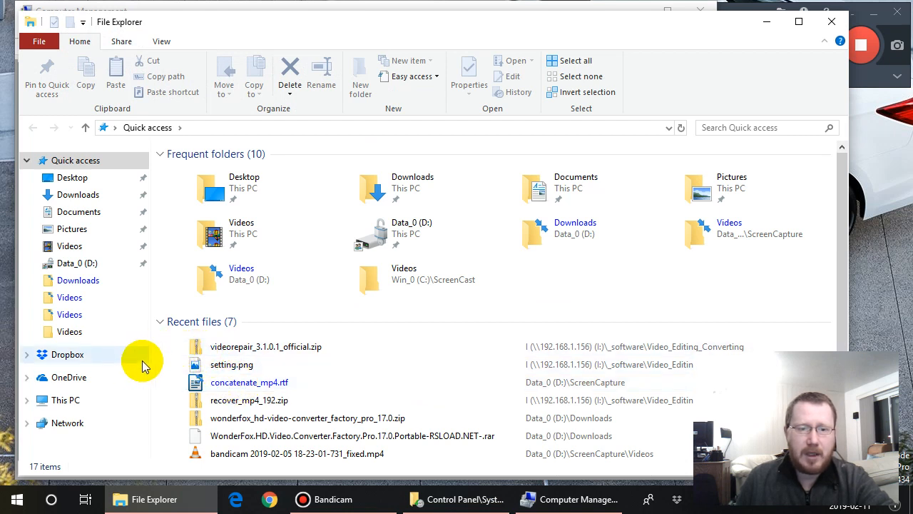
{"action": "left_click", "coordinate": [159, 323]}
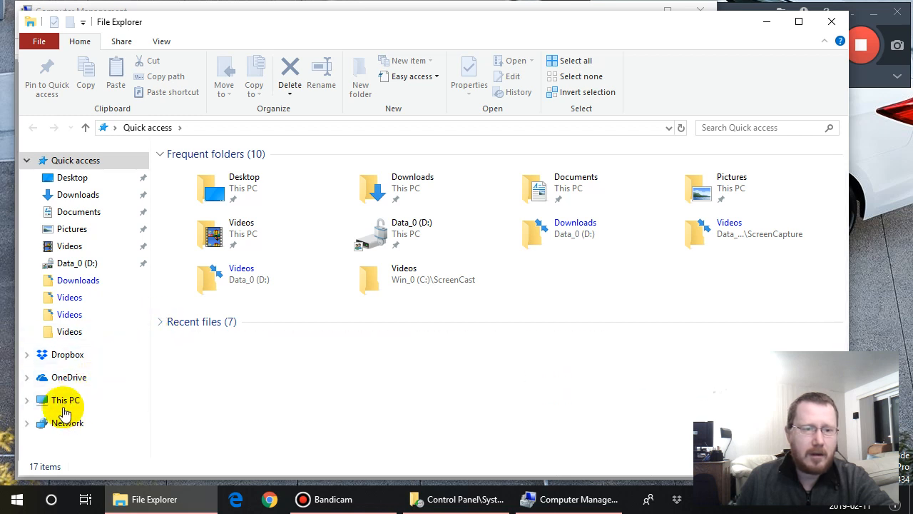
- Expand This PC and view the contents of the Swap (S:) and Win_0 (C:) drives
{"action": "left_click", "coordinate": [27, 400]}
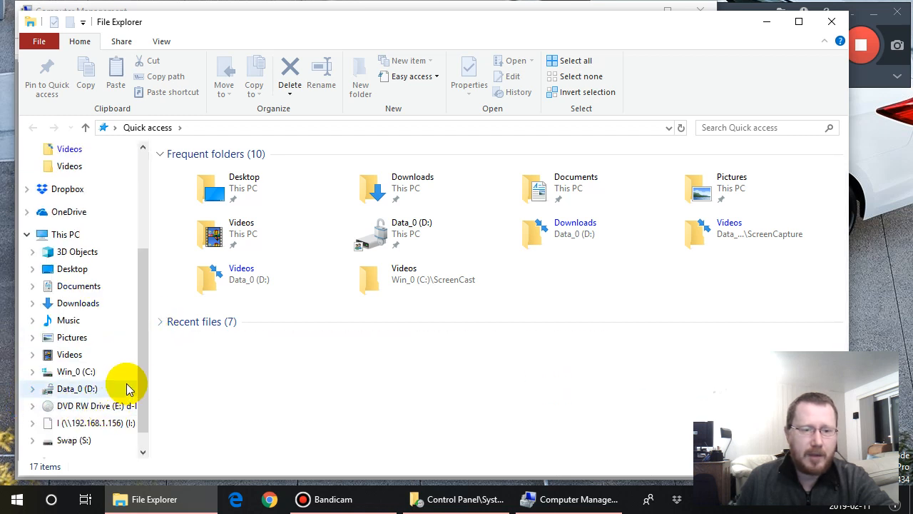
{"action": "scroll", "coordinate": [139, 396], "scroll_direction": "down", "scroll_amount": 1}
{"action": "left_click", "coordinate": [79, 408]}
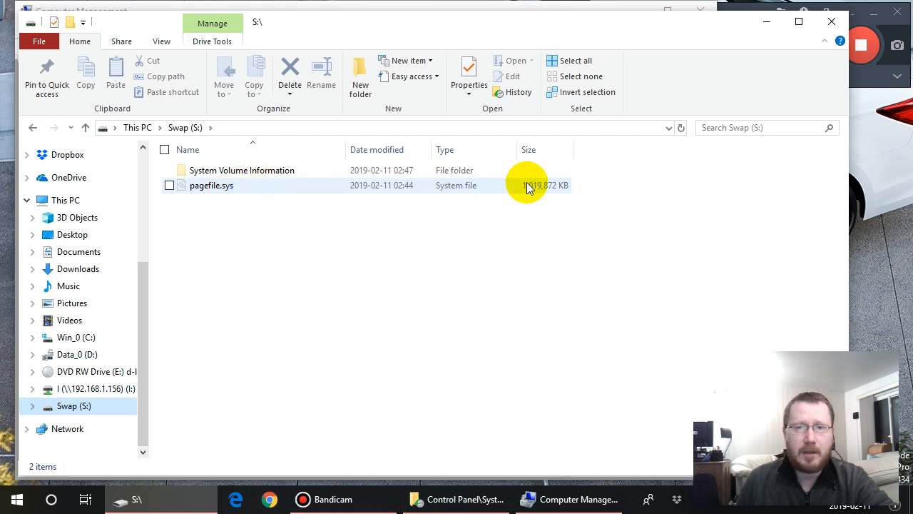
{"action": "left_click", "coordinate": [93, 338]}
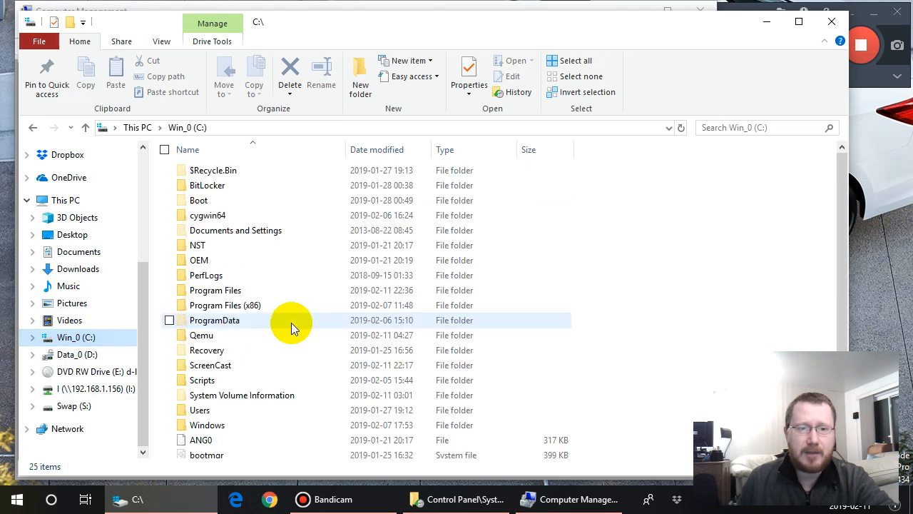
- View the remaining files at the end of the Win_0 (C:) drive and the contents of the Swap (S:) drive
{"action": "left_click_drag", "start_coordinate": [835, 216], "coordinate": [837, 302]}
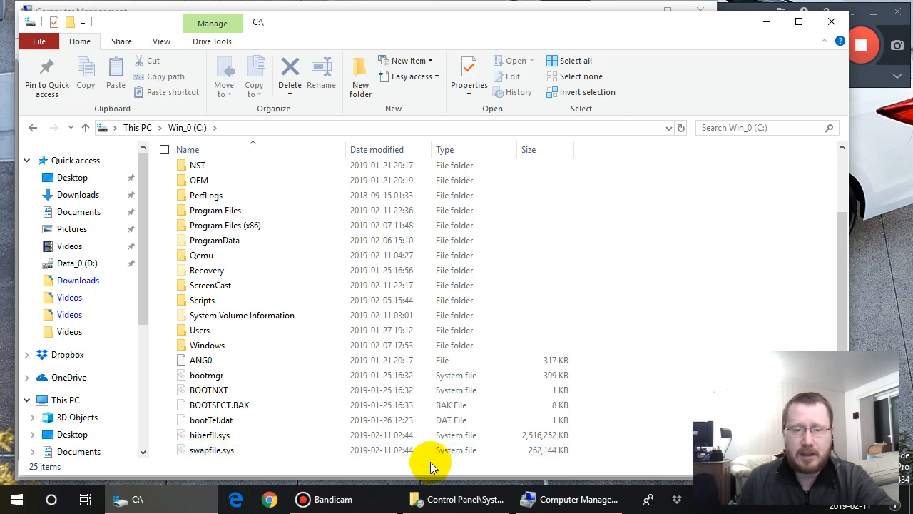
{"action": "scroll", "coordinate": [145, 440], "scroll_direction": "down", "scroll_amount": 5}
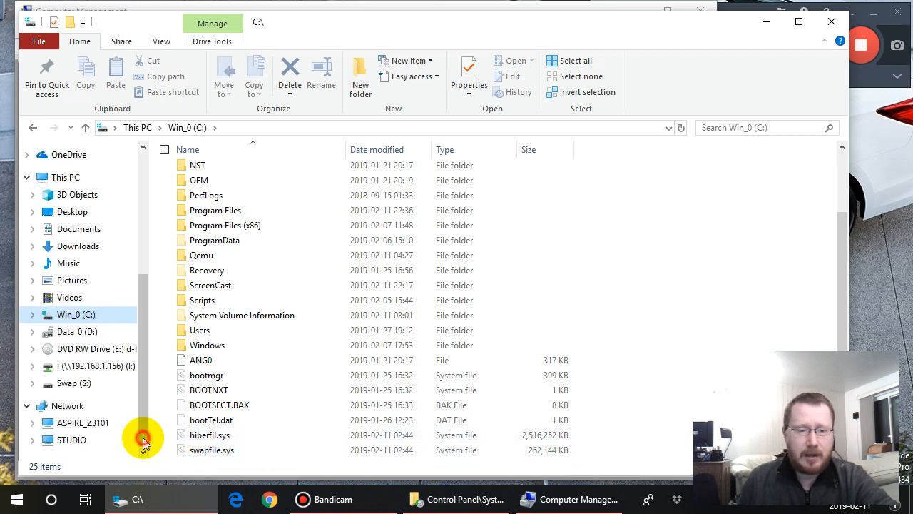
{"action": "left_click", "coordinate": [86, 385]}
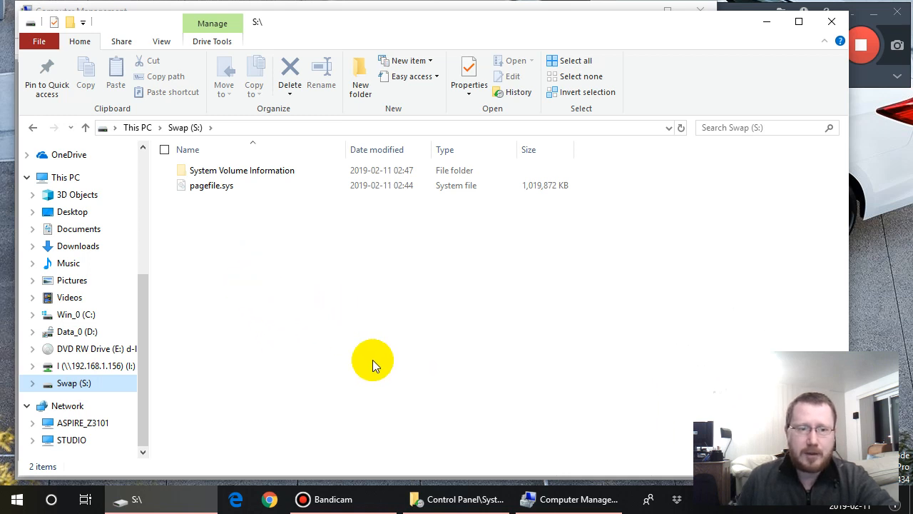
- Switch to Computer Management and inspect the 20.00 GB and Win_0 (C:) partitions on Disk 0
{"action": "mouse_move", "coordinate": [557, 495]}
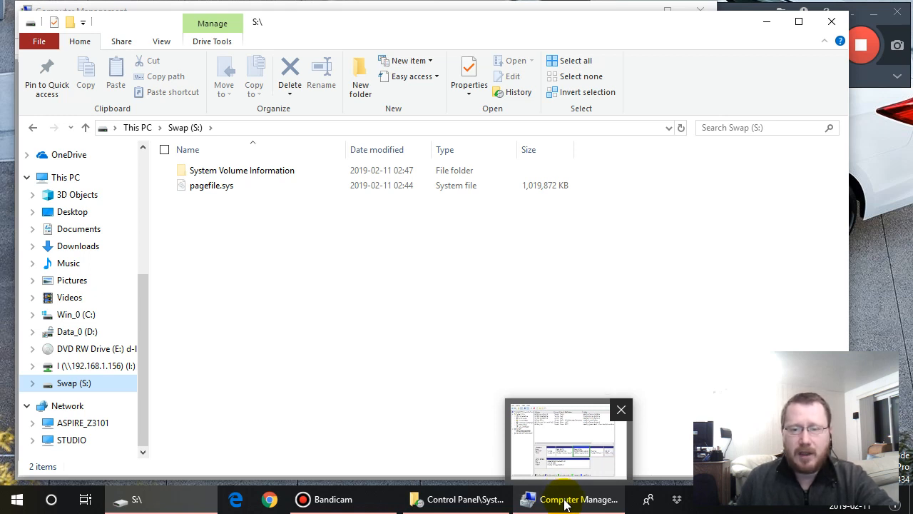
{"action": "left_click", "coordinate": [565, 501]}
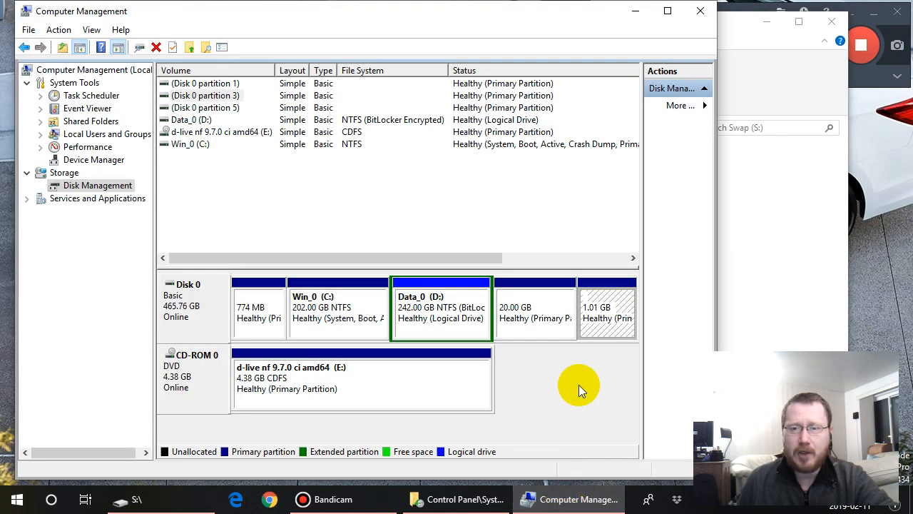
{"action": "left_click", "coordinate": [547, 321]}
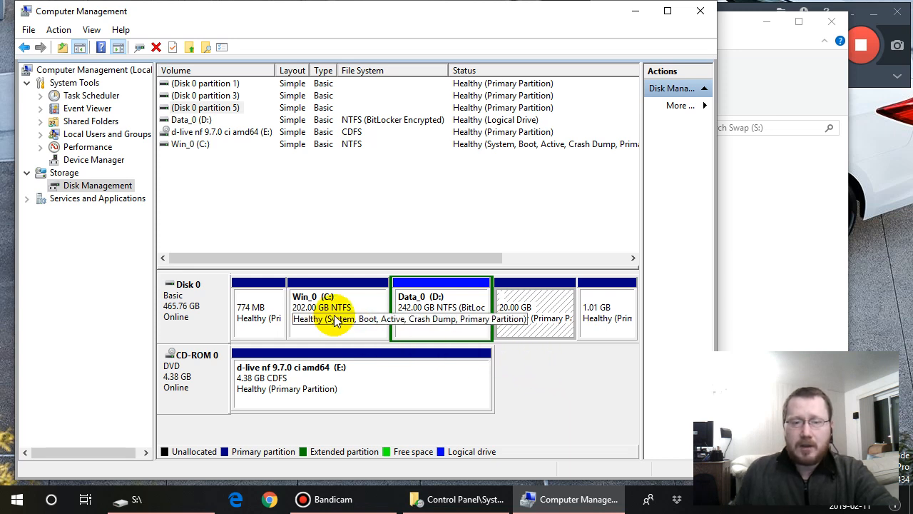
{"action": "left_click", "coordinate": [351, 298]}
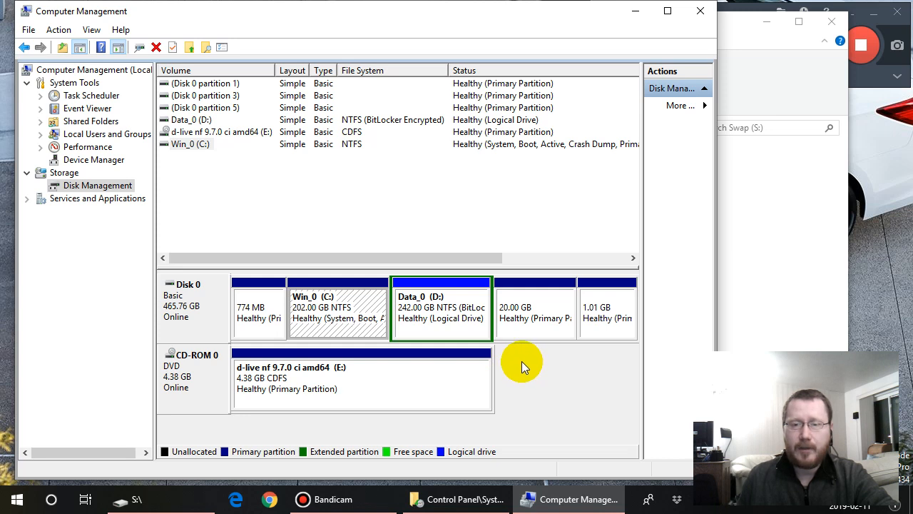
- Search Windows for "paint" and open the Paint app with a blank canvas
{"action": "left_click", "coordinate": [51, 499]}
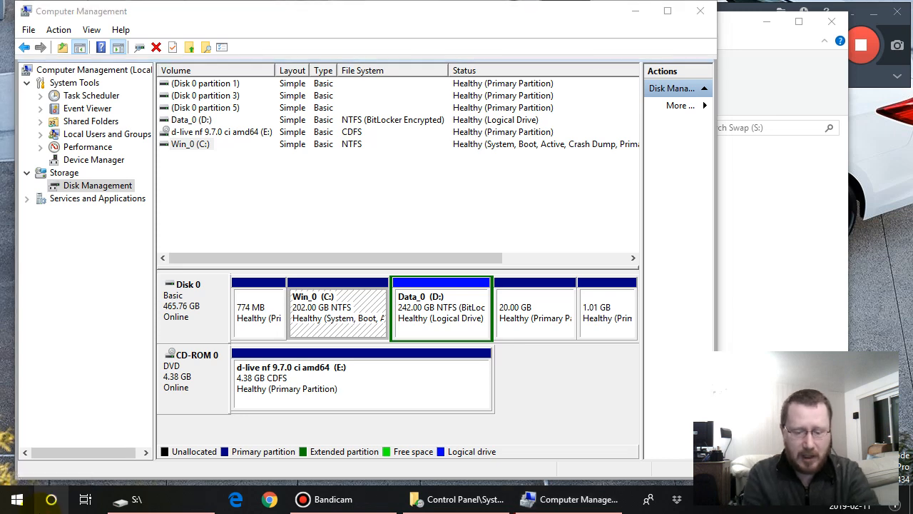
{"action": "type", "text": "p"}
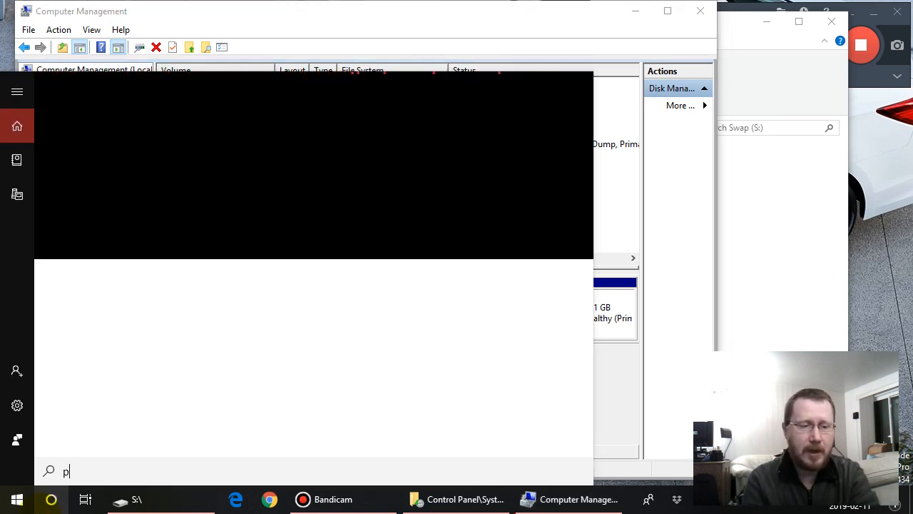
{"action": "type", "text": "aint"}
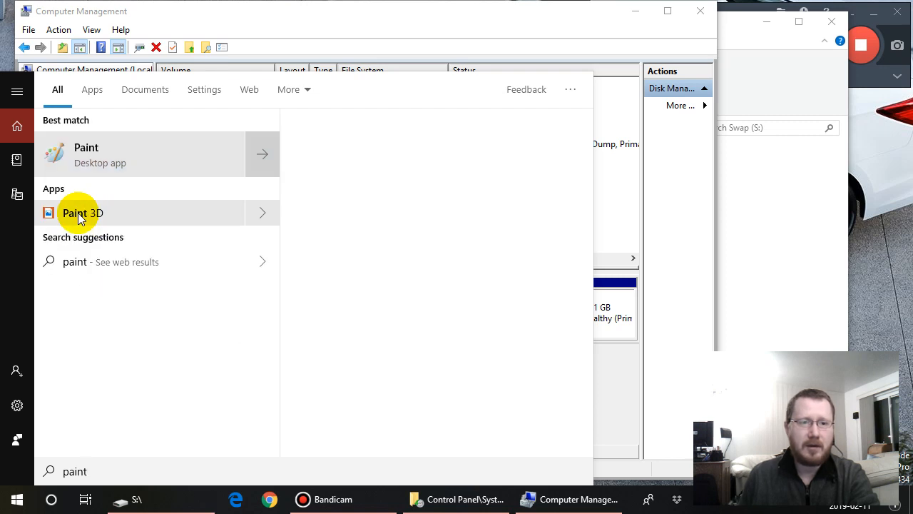
{"action": "left_click", "coordinate": [81, 216]}
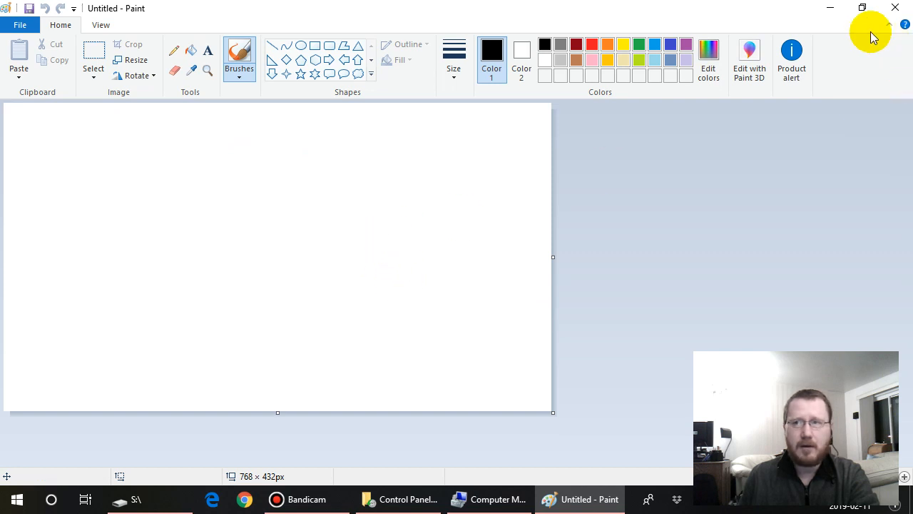
- Shrink the Paint window from full screen and reposition it over Computer Management so the whole canvas fits
{"action": "left_click", "coordinate": [862, 8]}
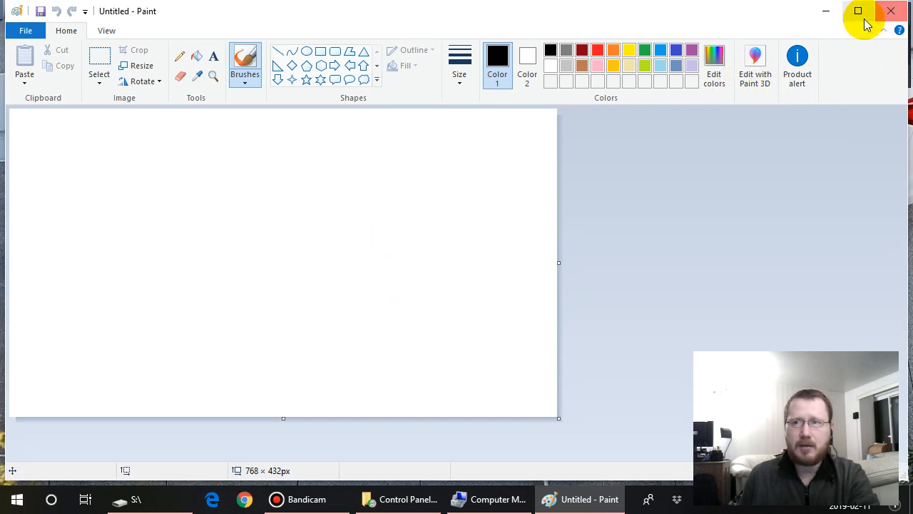
{"action": "left_click", "coordinate": [859, 10]}
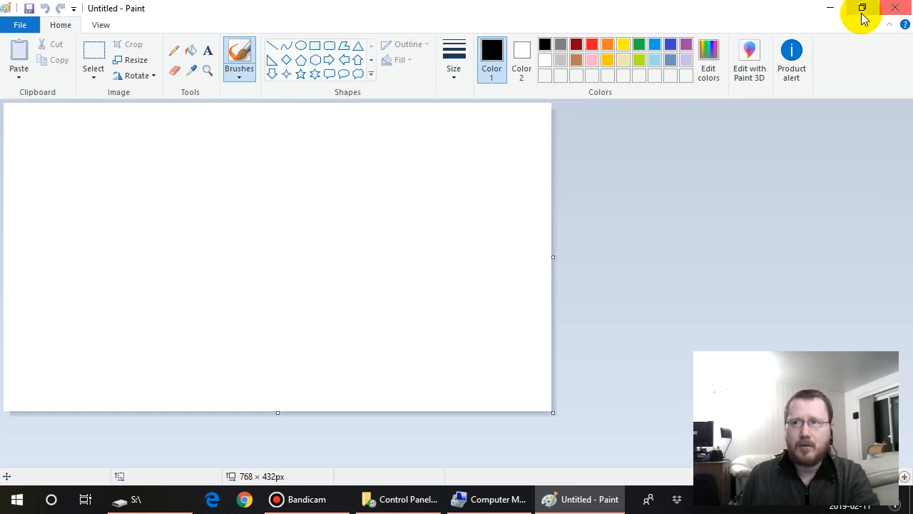
{"action": "left_click", "coordinate": [861, 9]}
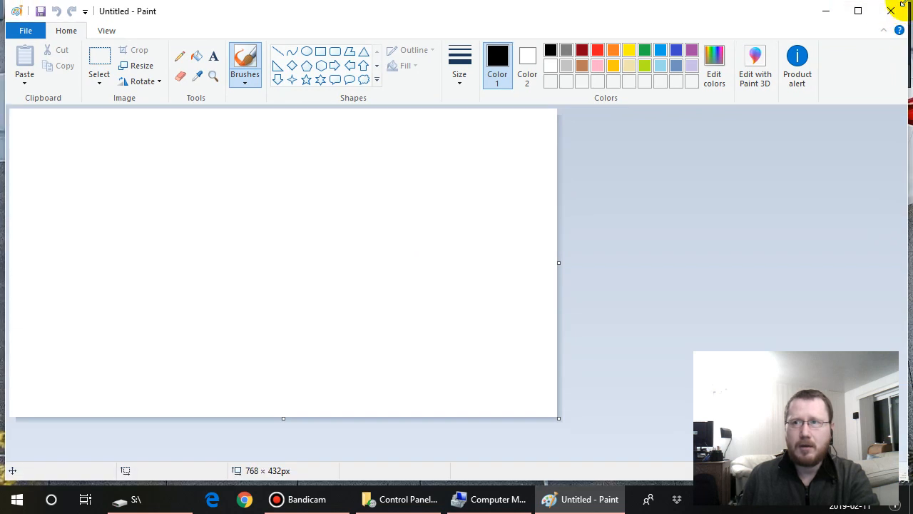
{"action": "mouse_move", "coordinate": [908, 1]}
{"action": "left_mouse_down"}
{"action": "mouse_move", "coordinate": [718, 118]}
{"action": "mouse_move", "coordinate": [611, 106]}
{"action": "mouse_move", "coordinate": [578, 134]}
{"action": "left_mouse_up"}
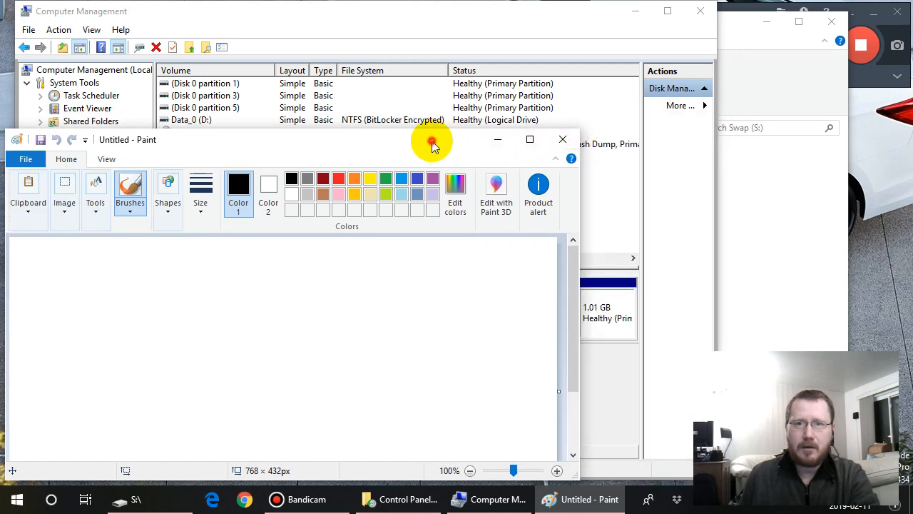
{"action": "mouse_move", "coordinate": [430, 143]}
{"action": "left_mouse_down"}
{"action": "mouse_move", "coordinate": [575, 86]}
{"action": "mouse_move", "coordinate": [557, 47]}
{"action": "left_mouse_up"}
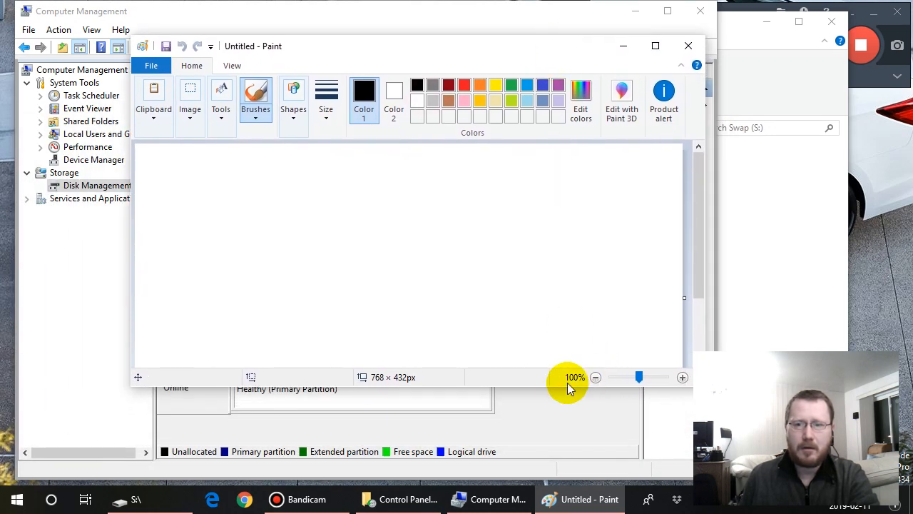
{"action": "left_click_drag", "start_coordinate": [544, 388], "coordinate": [548, 477]}
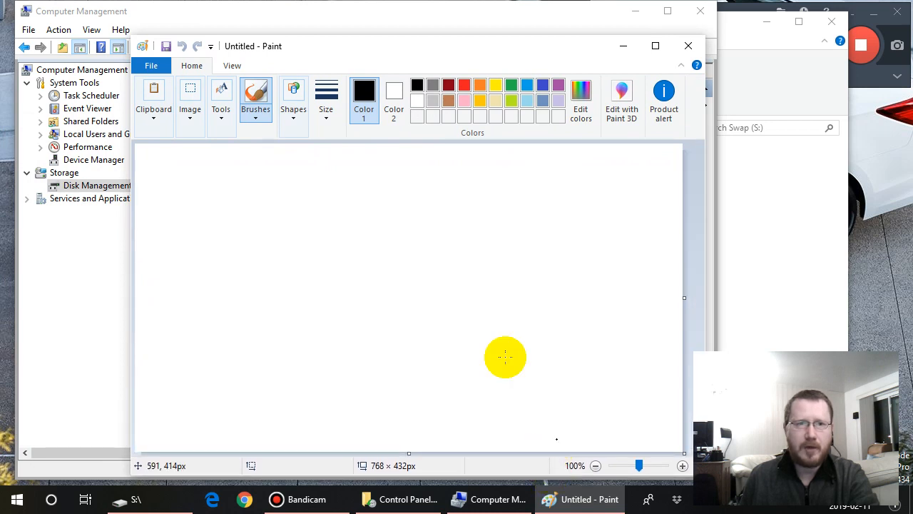
- Draw a wide black-outlined rectangle about 596 × 101 px across the upper part of the canvas
{"action": "left_click", "coordinate": [294, 115]}
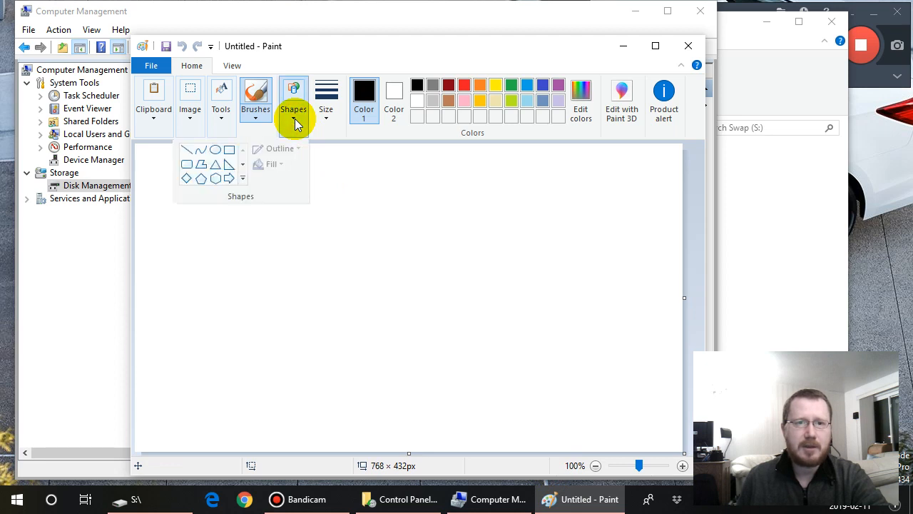
{"action": "left_click", "coordinate": [224, 149]}
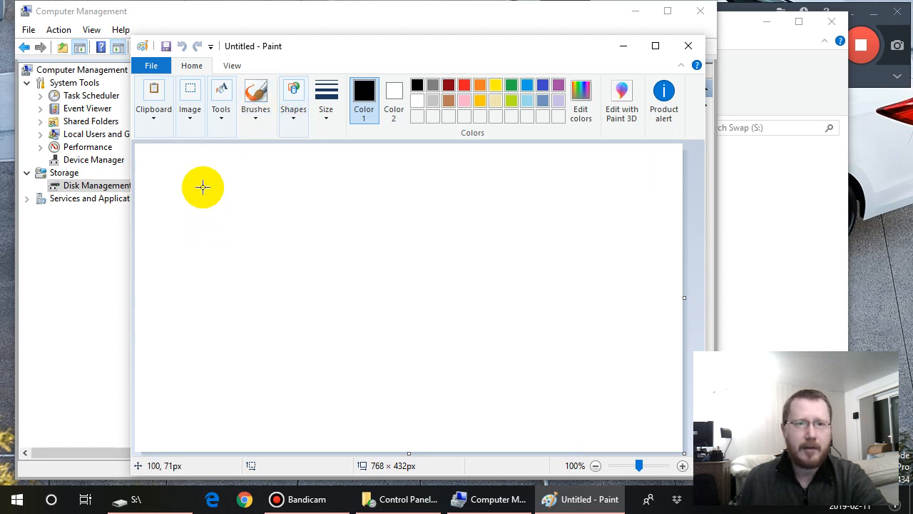
{"action": "mouse_move", "coordinate": [192, 183]}
{"action": "left_mouse_down"}
{"action": "mouse_move", "coordinate": [224, 220]}
{"action": "mouse_move", "coordinate": [279, 230]}
{"action": "mouse_move", "coordinate": [466, 239]}
{"action": "mouse_move", "coordinate": [544, 264]}
{"action": "mouse_move", "coordinate": [617, 255]}
{"action": "left_mouse_up"}
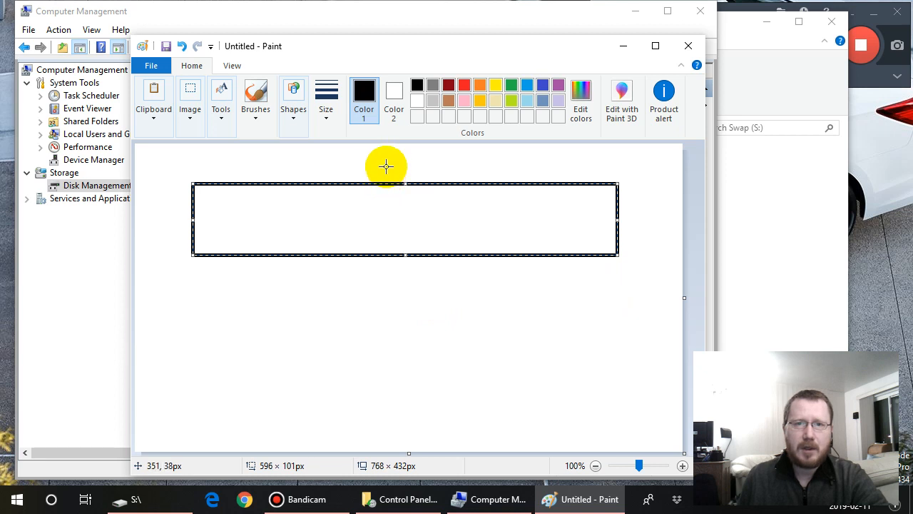
- Try a red outline on the wide rectangle and undo the colour change
{"action": "left_click", "coordinate": [464, 87]}
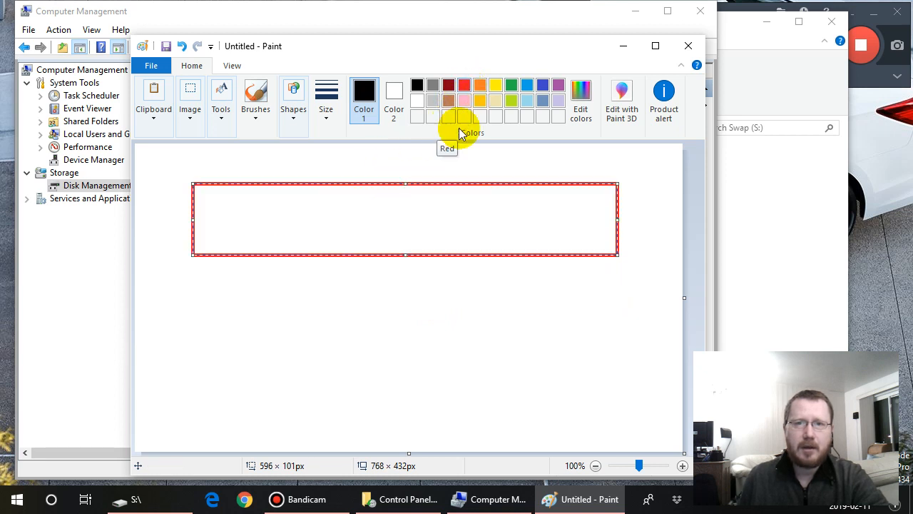
{"action": "key", "text": "ctrl+z"}
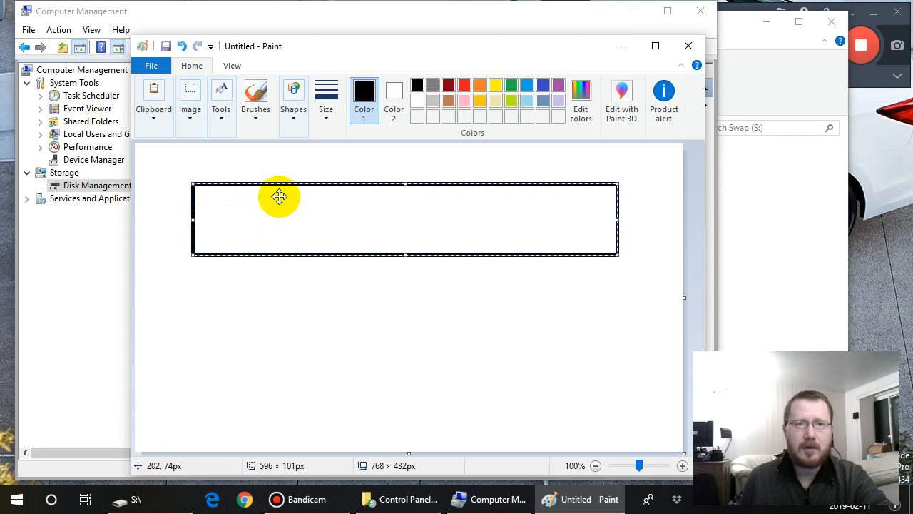
{"action": "left_click", "coordinate": [191, 118]}
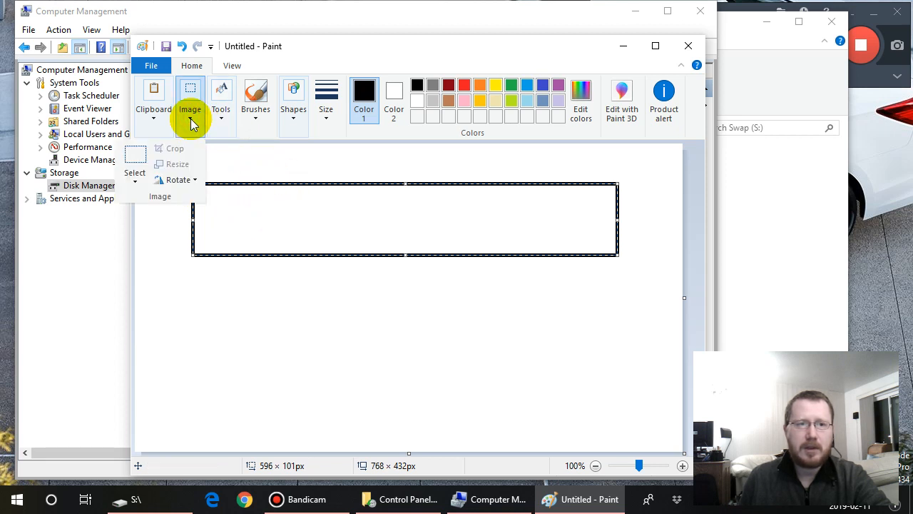
{"action": "left_click", "coordinate": [246, 155]}
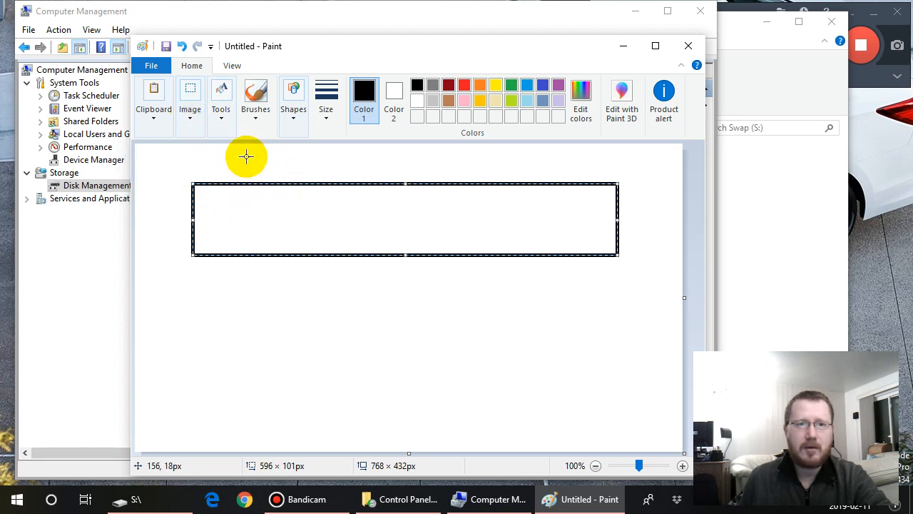
{"action": "left_click", "coordinate": [295, 123]}
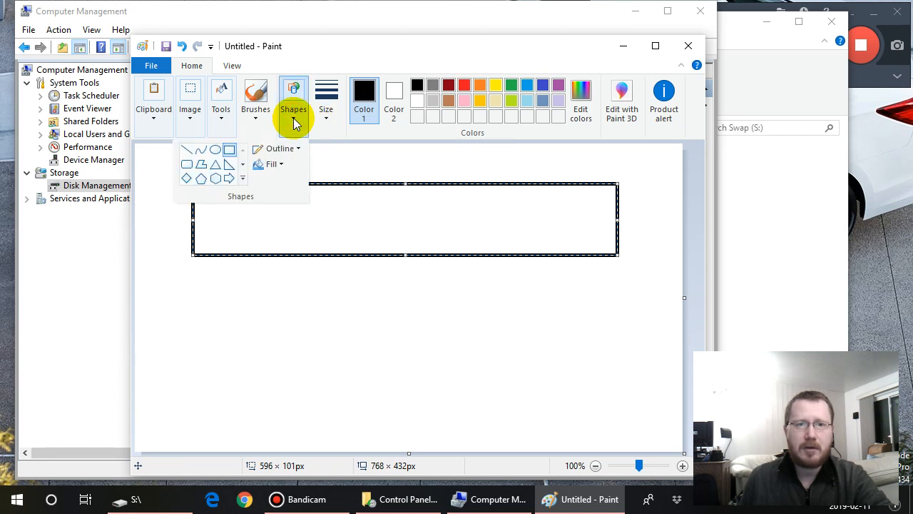
{"action": "left_click", "coordinate": [337, 160]}
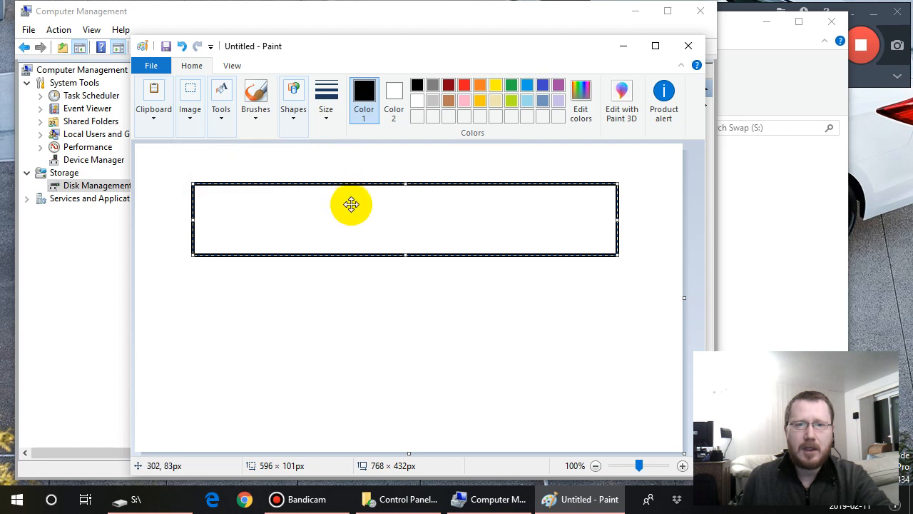
- Move the wide rectangle lower and draw a row above it: a small rectangle about 56 × 27 px beside a long one about 528 × 32 px
{"action": "left_click_drag", "start_coordinate": [352, 210], "coordinate": [363, 278]}
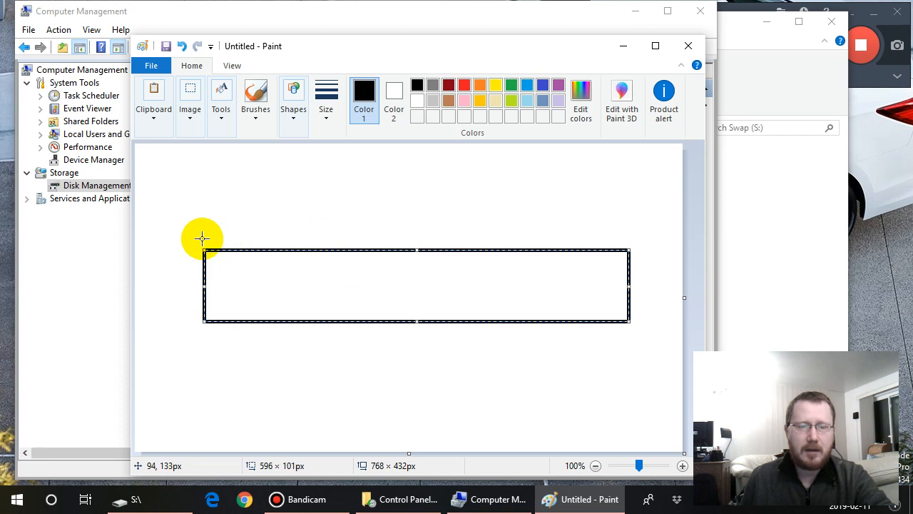
{"action": "left_click_drag", "start_coordinate": [202, 238], "coordinate": [243, 220]}
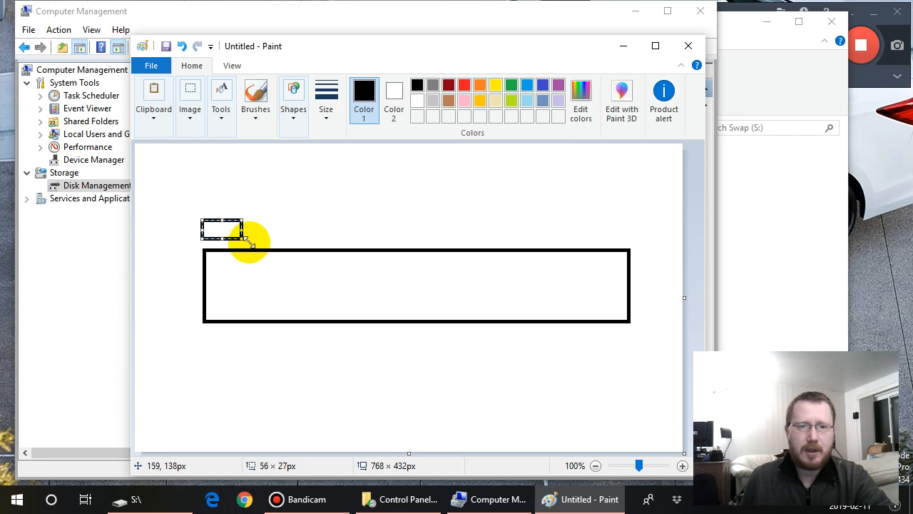
{"action": "mouse_move", "coordinate": [253, 243]}
{"action": "left_mouse_down"}
{"action": "mouse_move", "coordinate": [260, 216]}
{"action": "mouse_move", "coordinate": [295, 214]}
{"action": "mouse_move", "coordinate": [472, 225]}
{"action": "mouse_move", "coordinate": [628, 219]}
{"action": "left_mouse_up"}
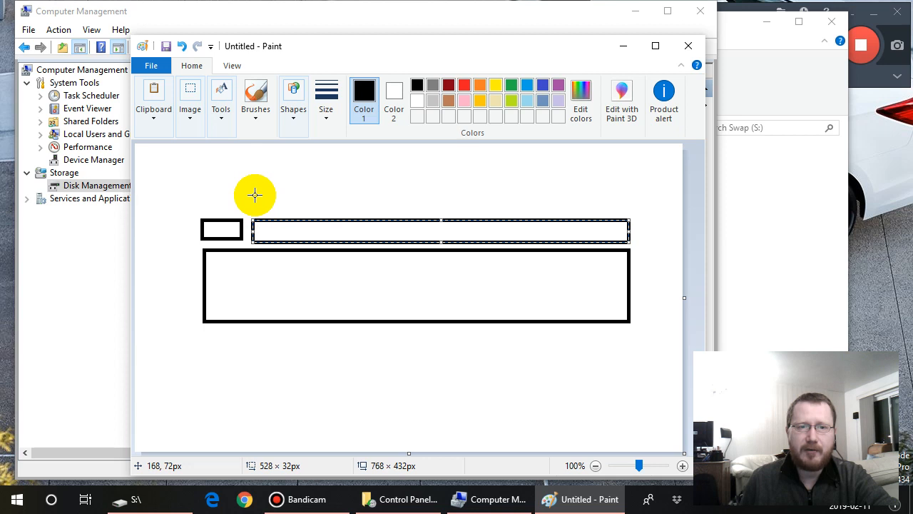
- Draw three rectangles side by side above the long one, the middle about 288 × 29 px and the last about 63 × 27 px
{"action": "left_click_drag", "start_coordinate": [254, 195], "coordinate": [562, 214]}
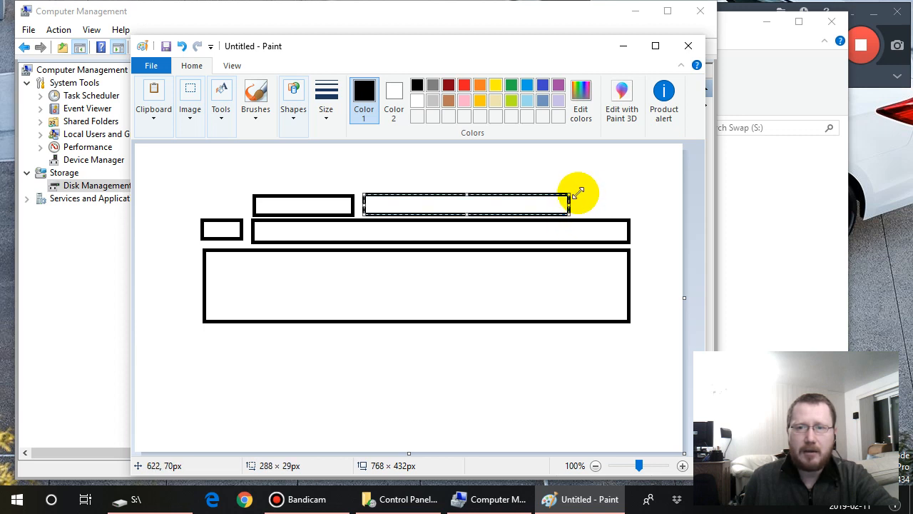
{"action": "left_click_drag", "start_coordinate": [581, 194], "coordinate": [626, 212]}
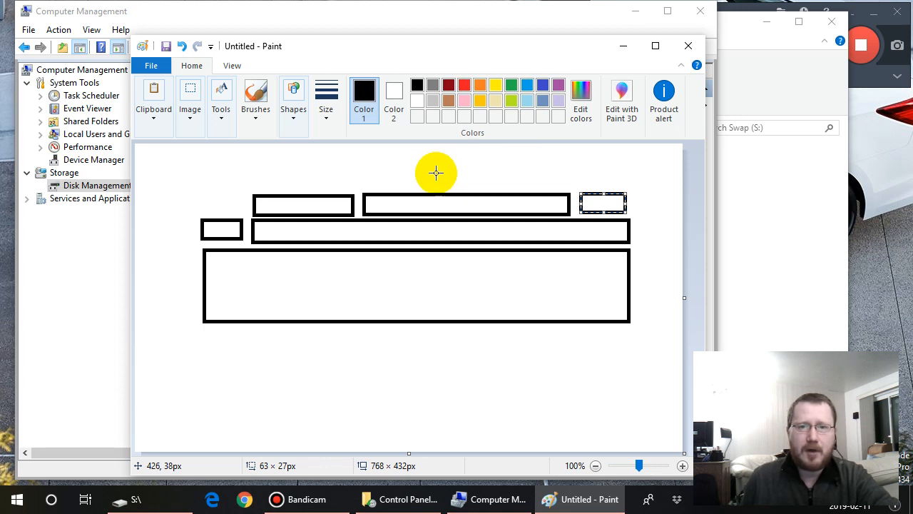
{"action": "left_click", "coordinate": [316, 193]}
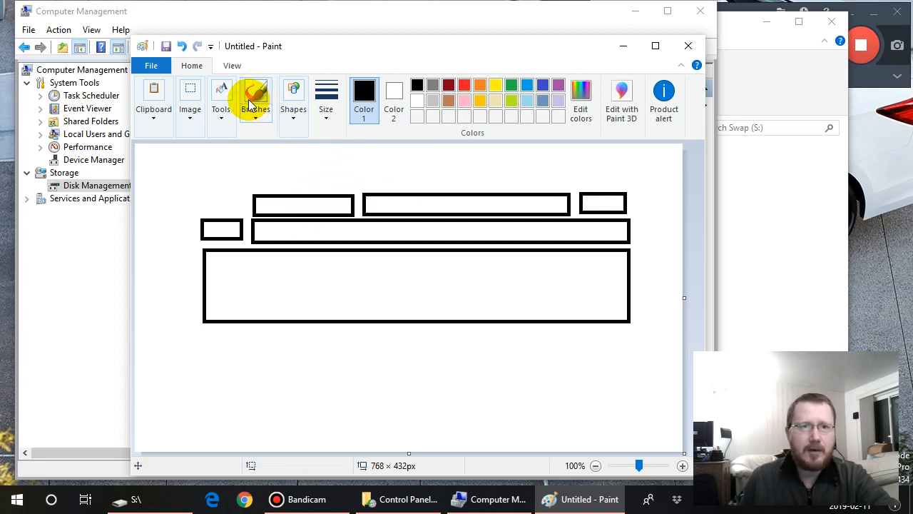
- Delete the three rectangles of the uppermost row one by one using rectangular selections
{"action": "left_click", "coordinate": [192, 121]}
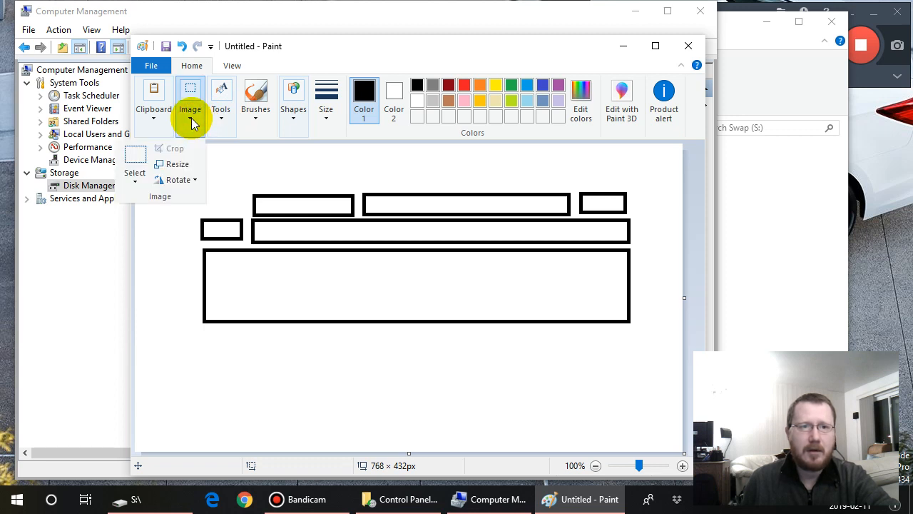
{"action": "left_click", "coordinate": [135, 183]}
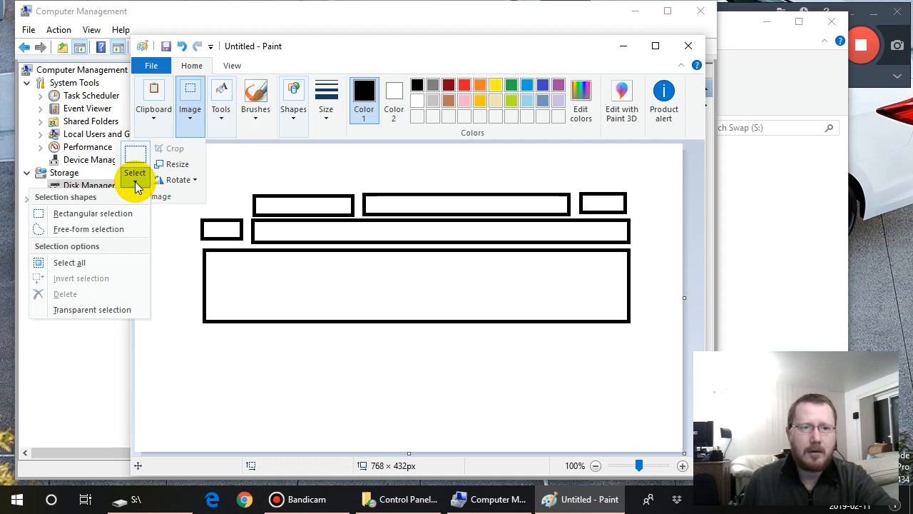
{"action": "left_click", "coordinate": [111, 262]}
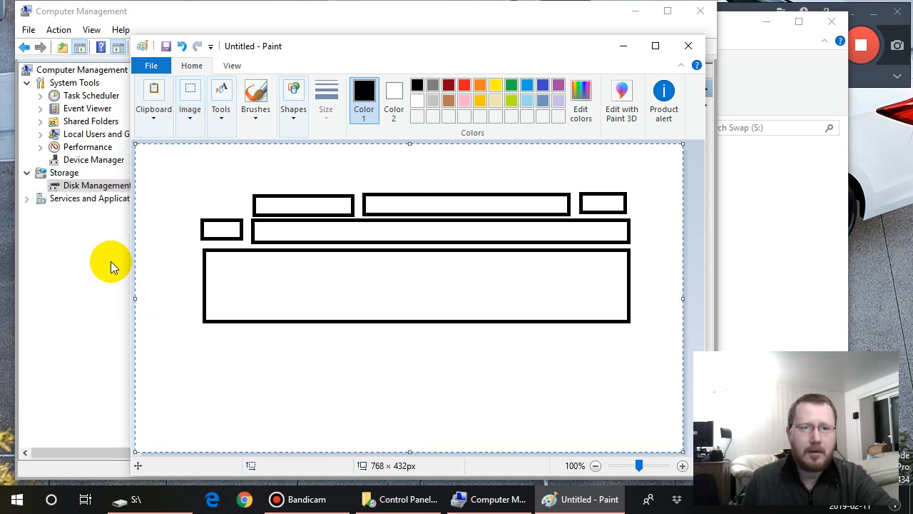
{"action": "left_click", "coordinate": [189, 114]}
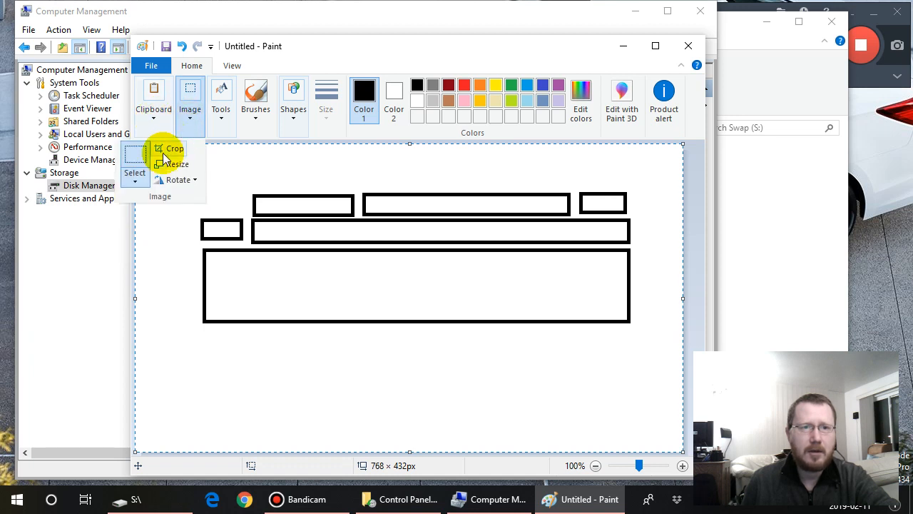
{"action": "left_click", "coordinate": [140, 180]}
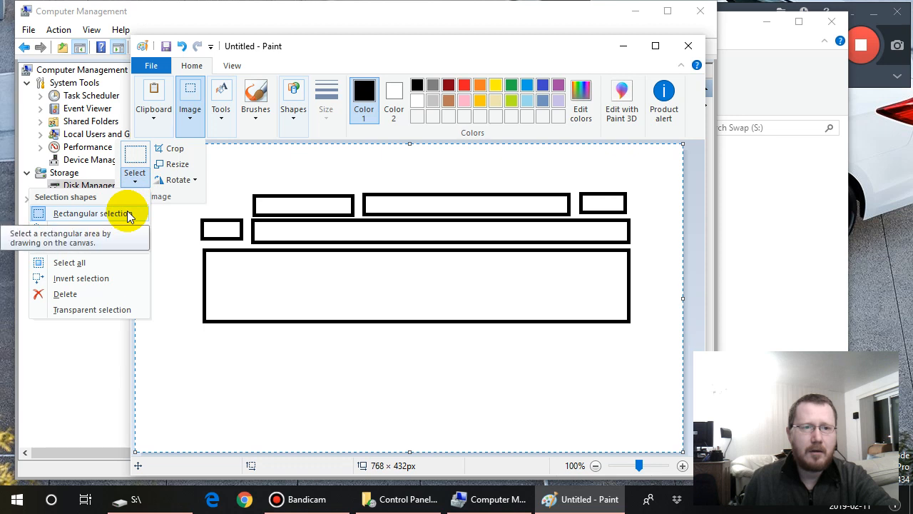
{"action": "left_click", "coordinate": [127, 213]}
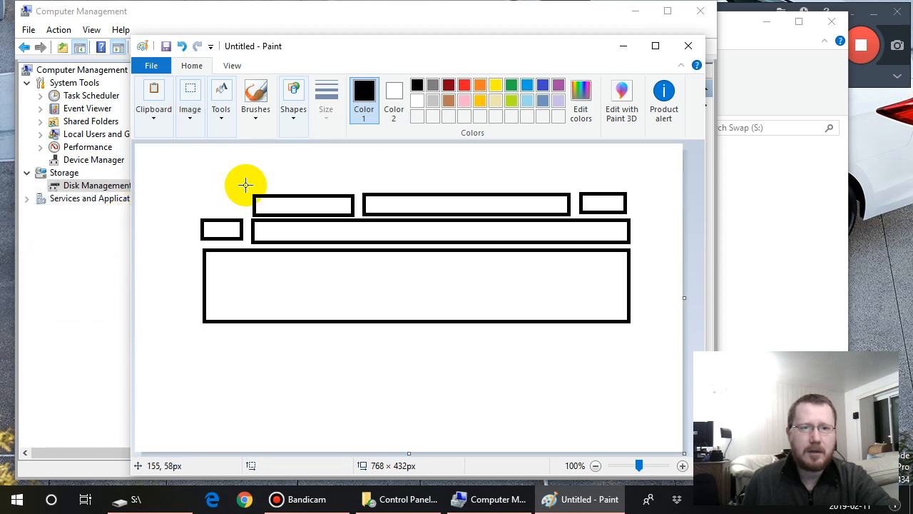
{"action": "left_click_drag", "start_coordinate": [245, 185], "coordinate": [359, 217]}
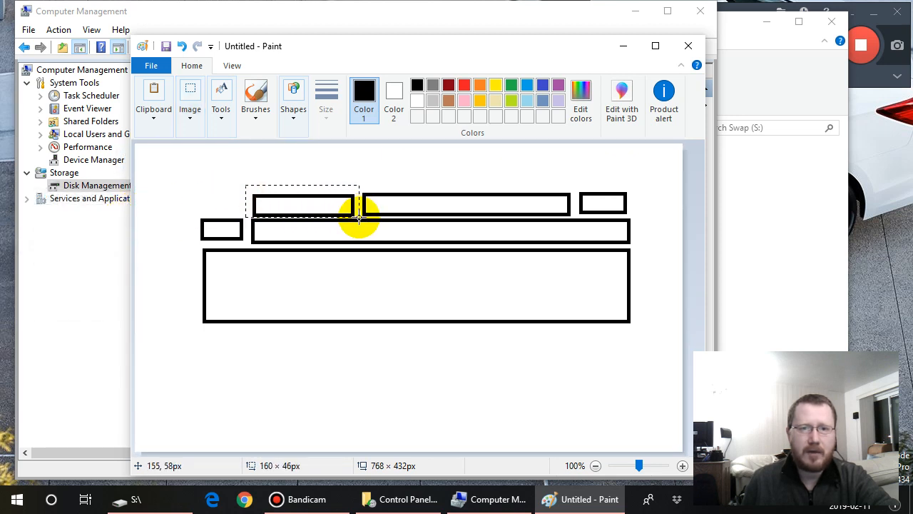
{"action": "key", "text": "Delete"}
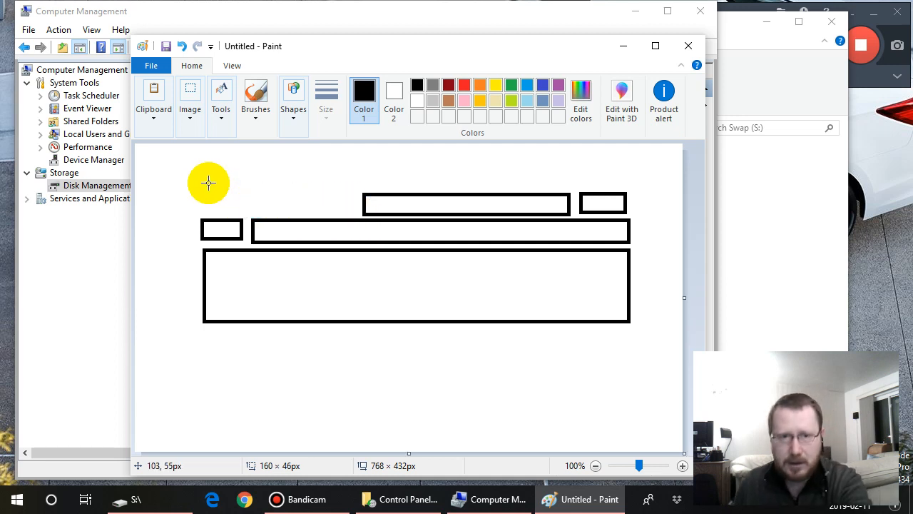
{"action": "left_click_drag", "start_coordinate": [359, 185], "coordinate": [575, 216]}
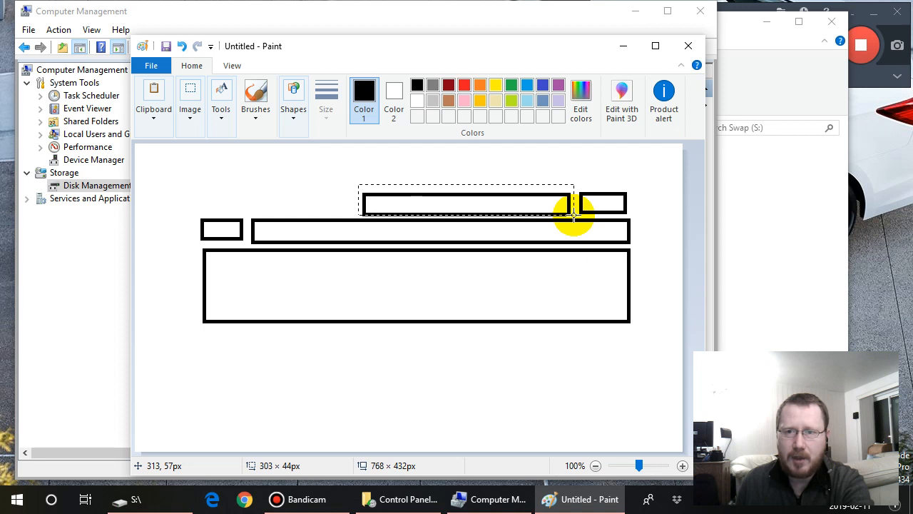
{"action": "key", "text": "Delete"}
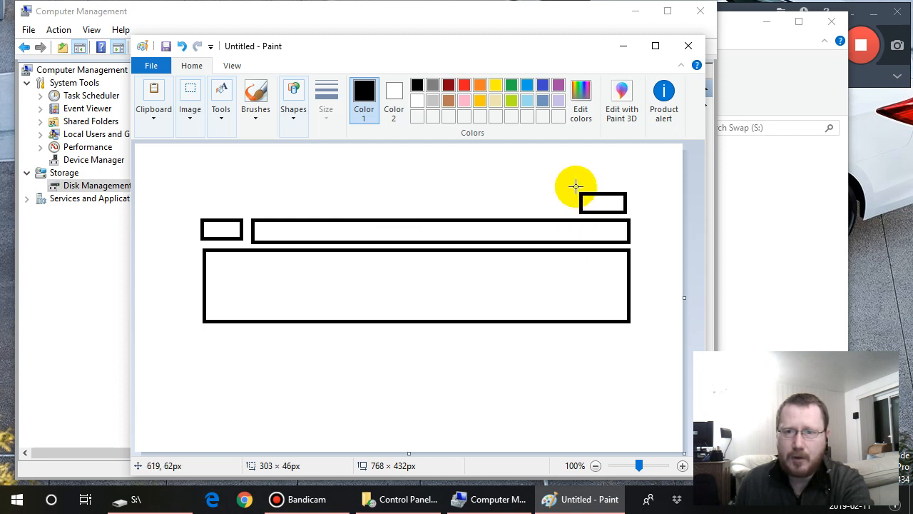
{"action": "left_click_drag", "start_coordinate": [573, 184], "coordinate": [628, 212]}
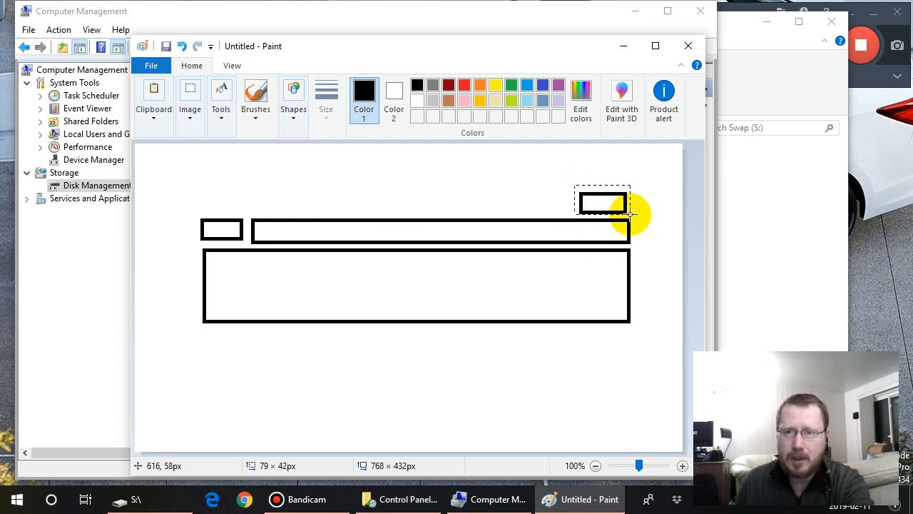
{"action": "key", "text": "Delete"}
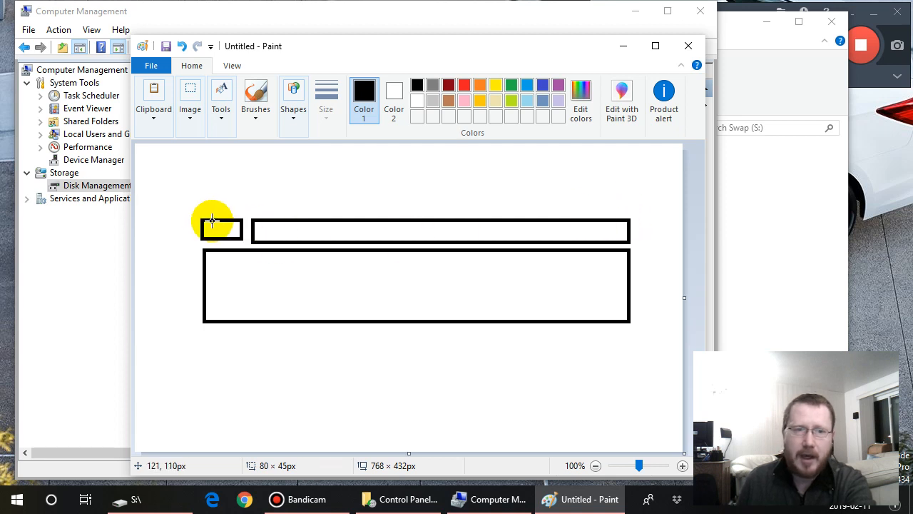
- Delete the small and long rectangles in the row directly above the wide black rectangle together
{"action": "mouse_move", "coordinate": [197, 214]}
{"action": "left_mouse_down"}
{"action": "mouse_move", "coordinate": [246, 245]}
{"action": "mouse_move", "coordinate": [253, 223]}
{"action": "mouse_move", "coordinate": [558, 228]}
{"action": "mouse_move", "coordinate": [639, 245]}
{"action": "left_mouse_up"}
{"action": "key", "text": "Delete"}
{"action": "key", "text": "Delete"}
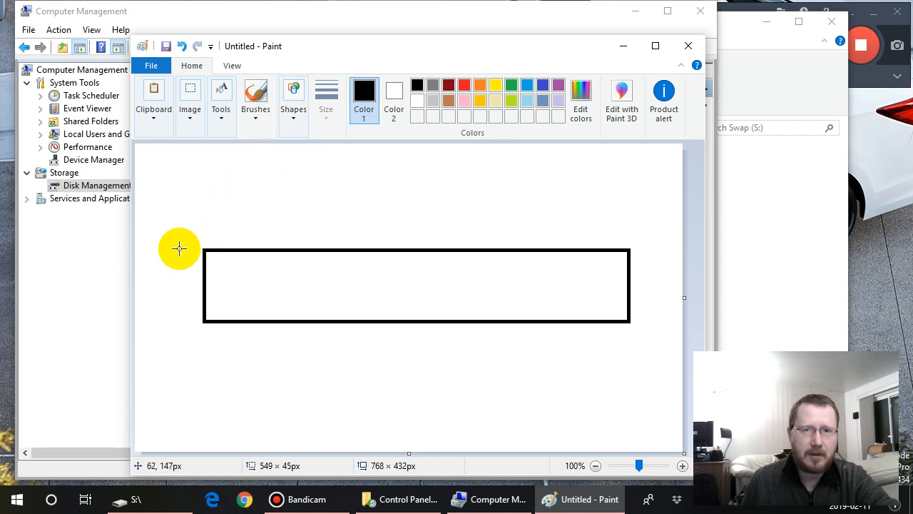
- Draw a narrow blue-outlined rectangle about 31 × 102 px just before the left end of the wide black rectangle
{"action": "left_click", "coordinate": [542, 86]}
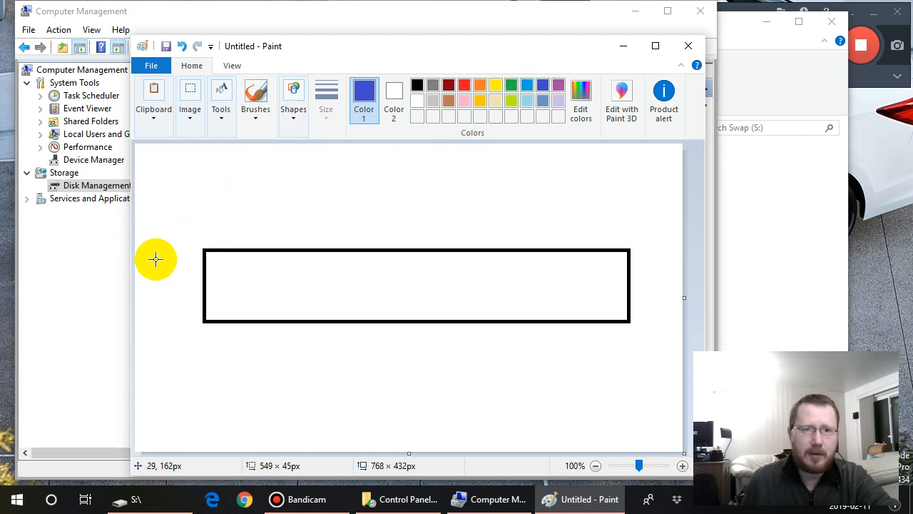
{"action": "left_click_drag", "start_coordinate": [176, 248], "coordinate": [197, 269]}
{"action": "left_click", "coordinate": [292, 120]}
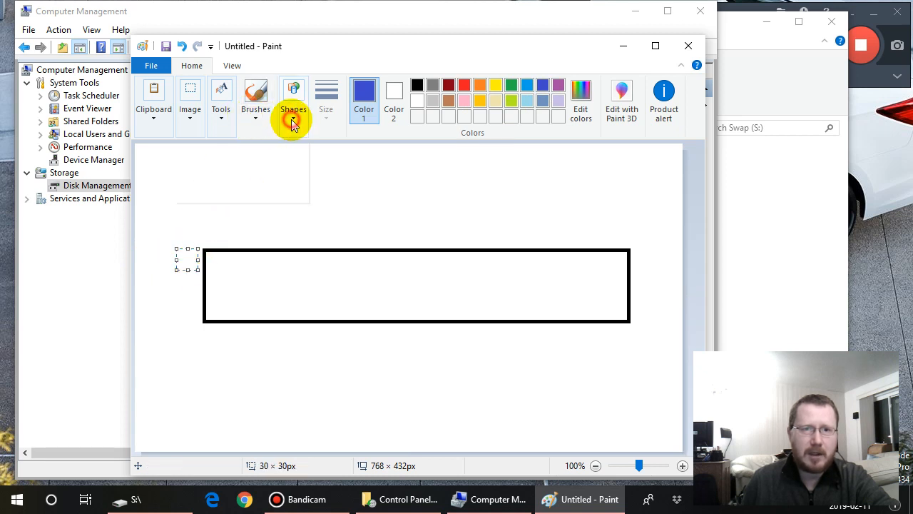
{"action": "left_click", "coordinate": [229, 149]}
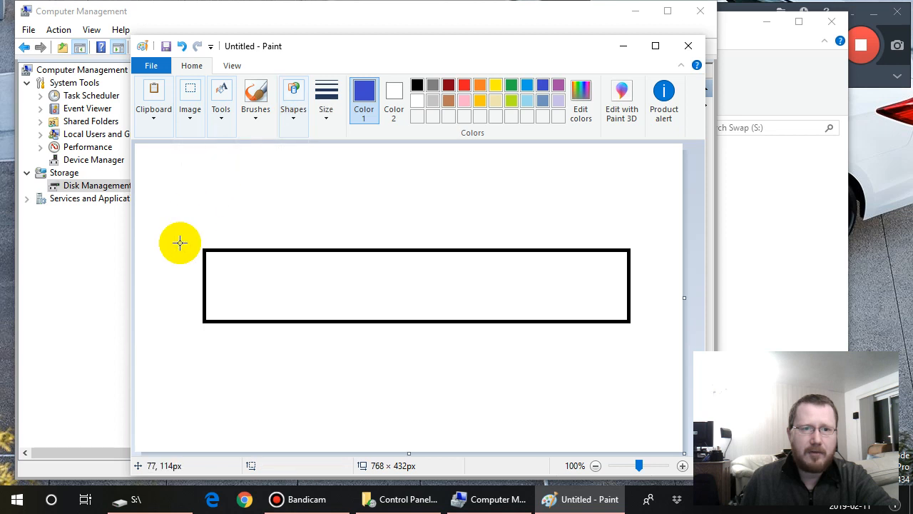
{"action": "left_click_drag", "start_coordinate": [177, 247], "coordinate": [198, 320]}
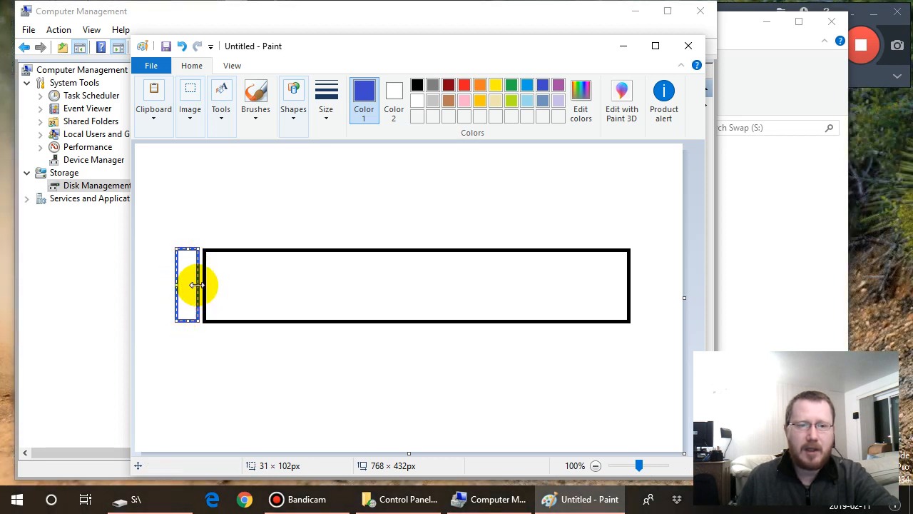
- Narrow the upright rectangle to about 22 px wide and change its outline to red
{"action": "left_click_drag", "start_coordinate": [194, 285], "coordinate": [186, 286]}
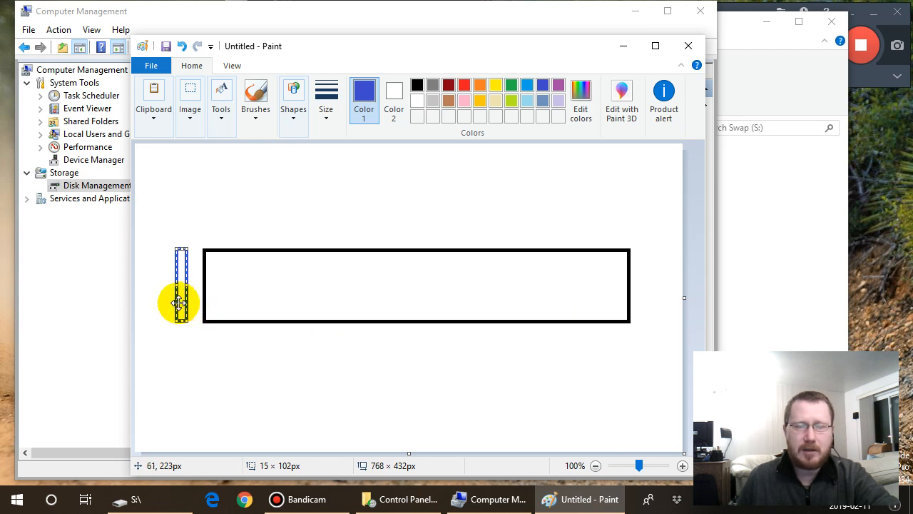
{"action": "left_click_drag", "start_coordinate": [185, 285], "coordinate": [191, 285]}
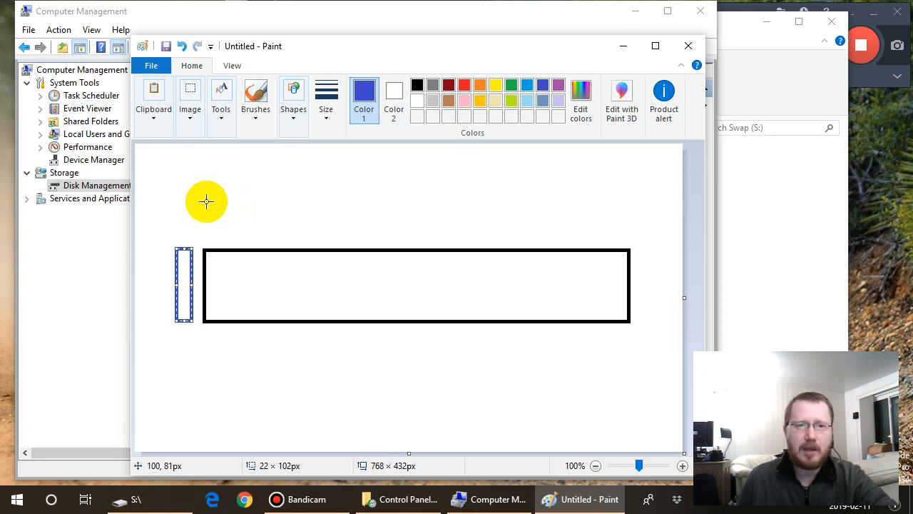
{"action": "left_click", "coordinate": [464, 84]}
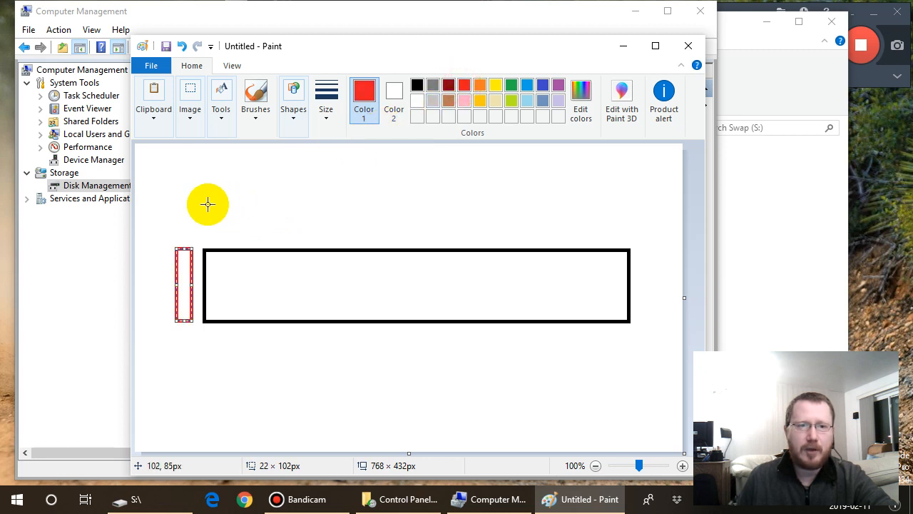
- Draw two green-outlined rectangles side by side above the wide black one, about 367 × 65 px and 130 × 65 px
{"action": "mouse_move", "coordinate": [204, 198]}
{"action": "left_mouse_down"}
{"action": "mouse_move", "coordinate": [214, 228]}
{"action": "mouse_move", "coordinate": [465, 243]}
{"action": "left_mouse_up"}
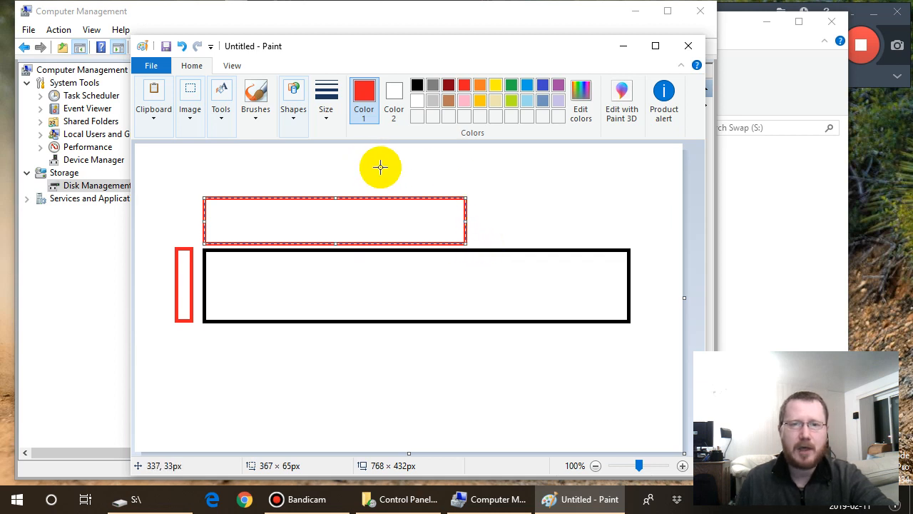
{"action": "left_click", "coordinate": [510, 85]}
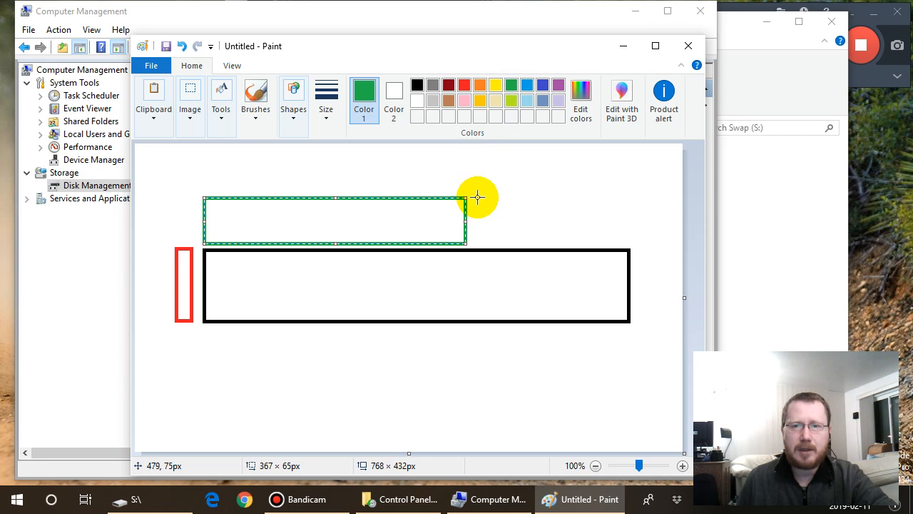
{"action": "left_click_drag", "start_coordinate": [477, 197], "coordinate": [570, 242]}
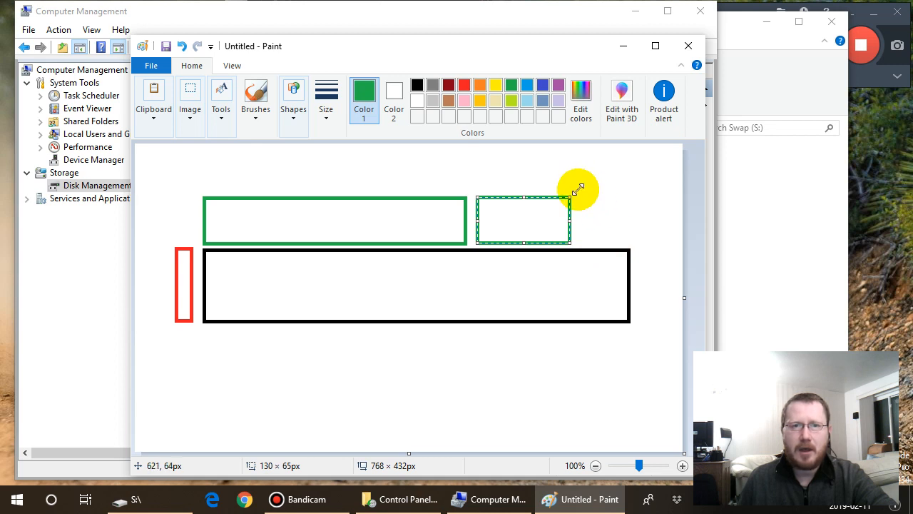
- Set Color 2 to dark red, try a third green-outlined rectangle about 63 × 65 px at the row's end, and delete it
{"action": "left_click", "coordinate": [159, 119]}
{"action": "left_click", "coordinate": [192, 114]}
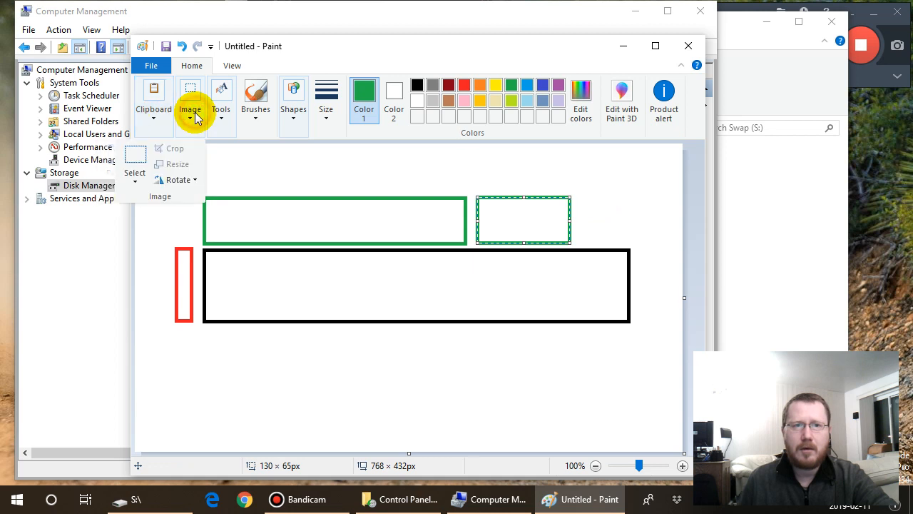
{"action": "left_click", "coordinate": [254, 169]}
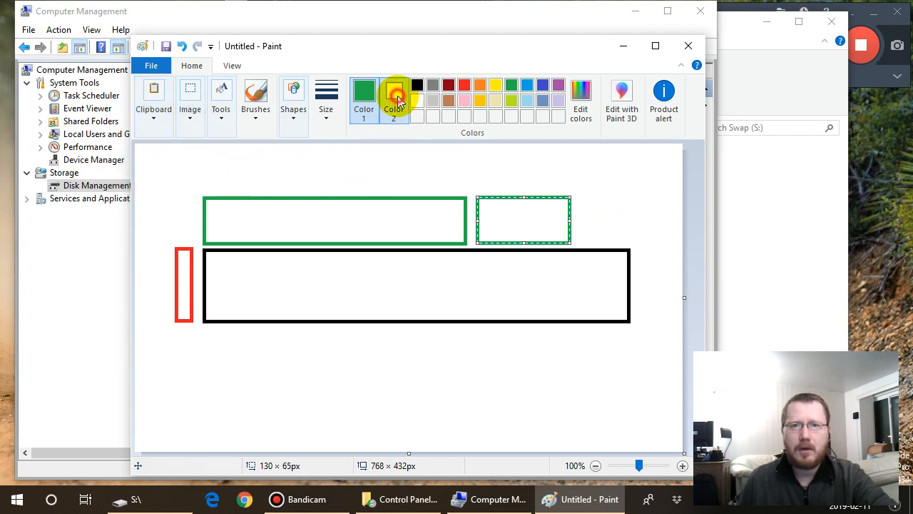
{"action": "left_click", "coordinate": [395, 99]}
{"action": "left_click", "coordinate": [448, 88]}
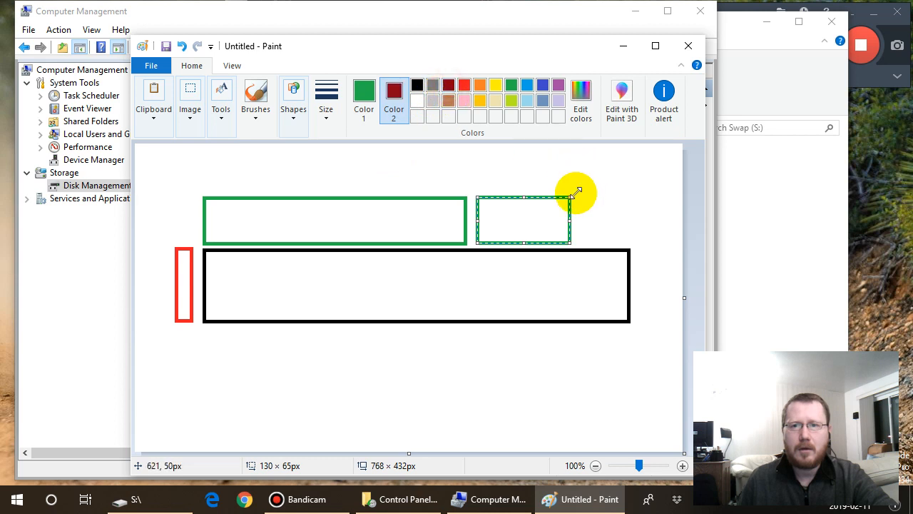
{"action": "left_click_drag", "start_coordinate": [580, 195], "coordinate": [625, 241]}
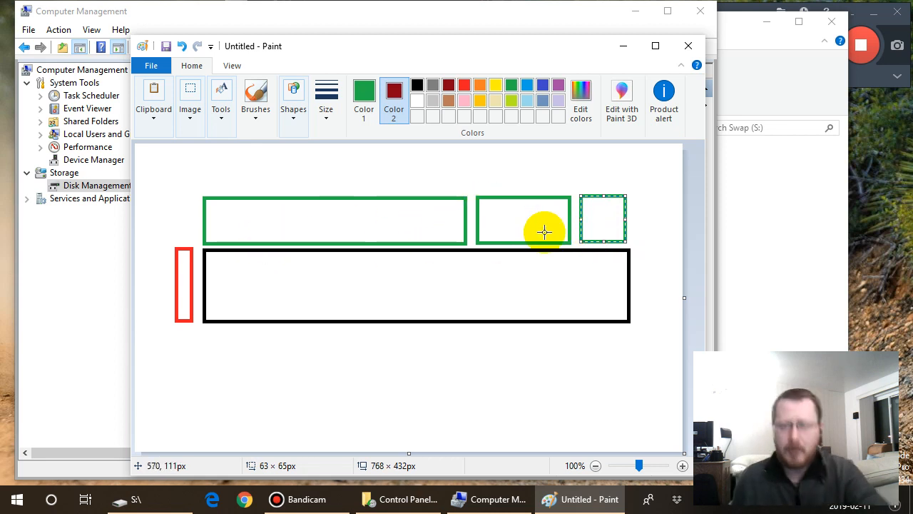
{"action": "key", "text": "Delete"}
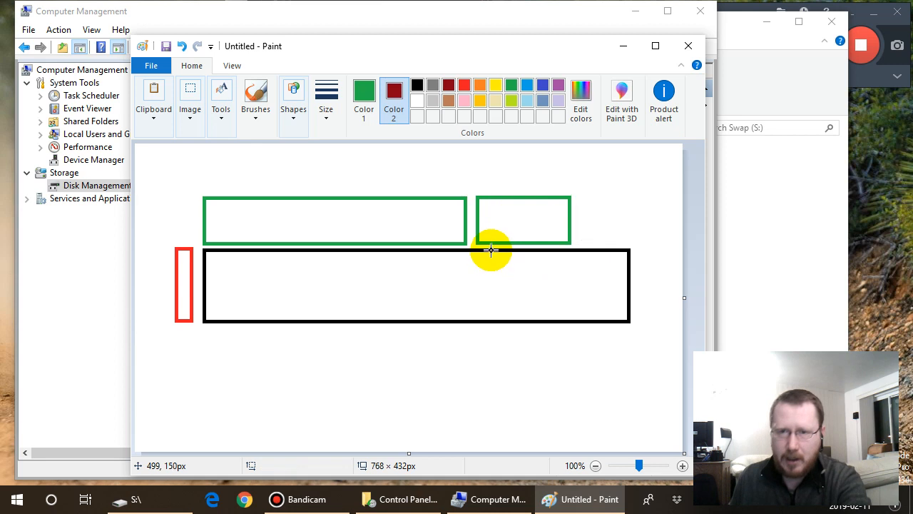
- Try to delete the long green rectangle with a rectangular selection about 383 × 79 px, and undo the deletion
{"action": "left_click", "coordinate": [157, 118]}
{"action": "left_click", "coordinate": [190, 118]}
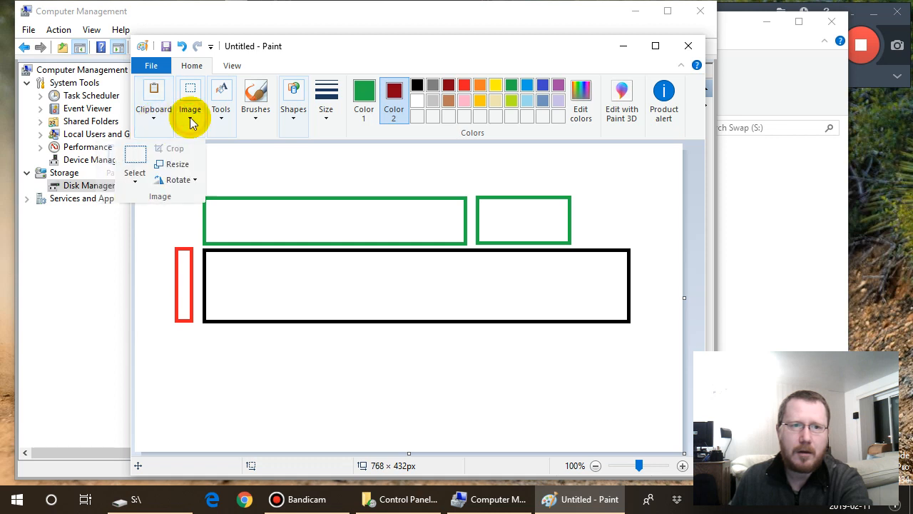
{"action": "left_click", "coordinate": [190, 121]}
{"action": "left_click", "coordinate": [189, 120]}
{"action": "left_click", "coordinate": [130, 183]}
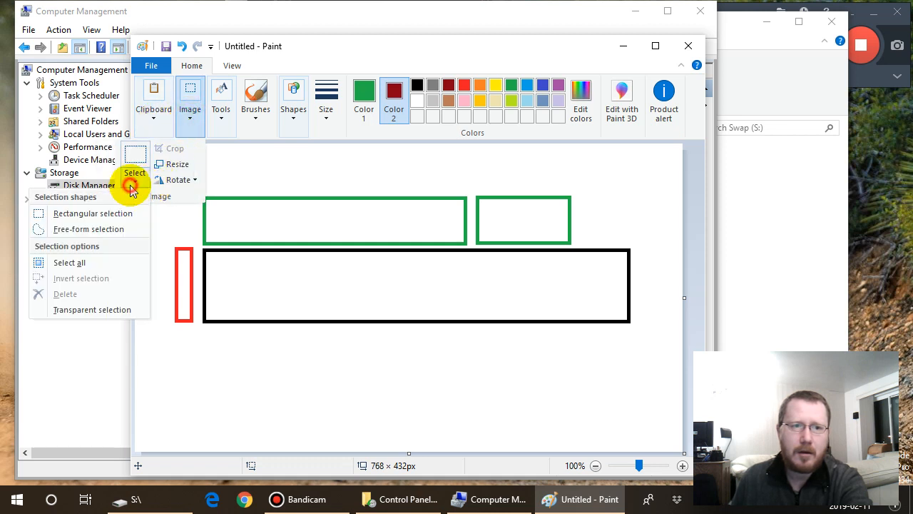
{"action": "left_click", "coordinate": [120, 213]}
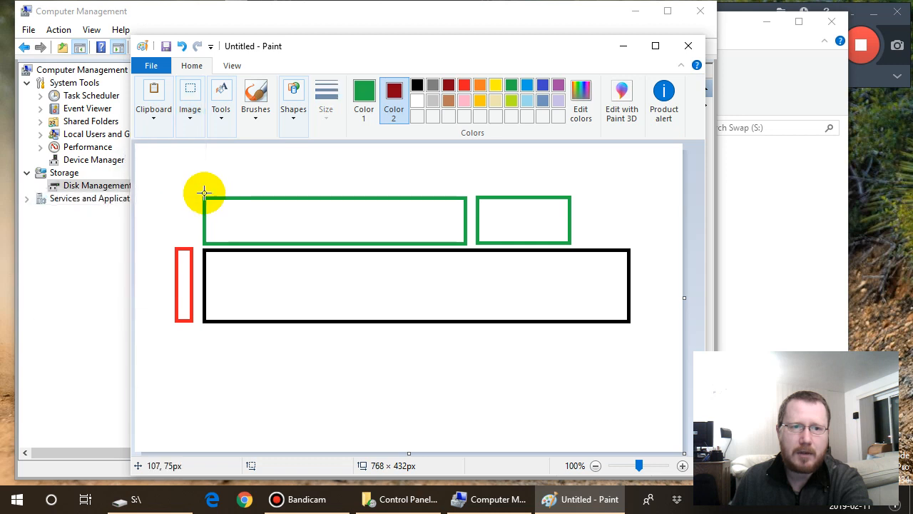
{"action": "left_click_drag", "start_coordinate": [196, 191], "coordinate": [469, 245]}
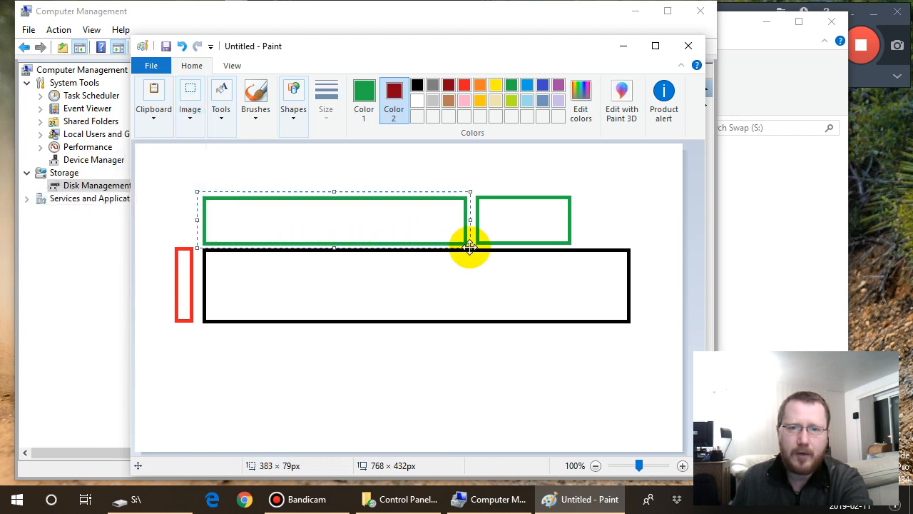
{"action": "key", "text": "Delete"}
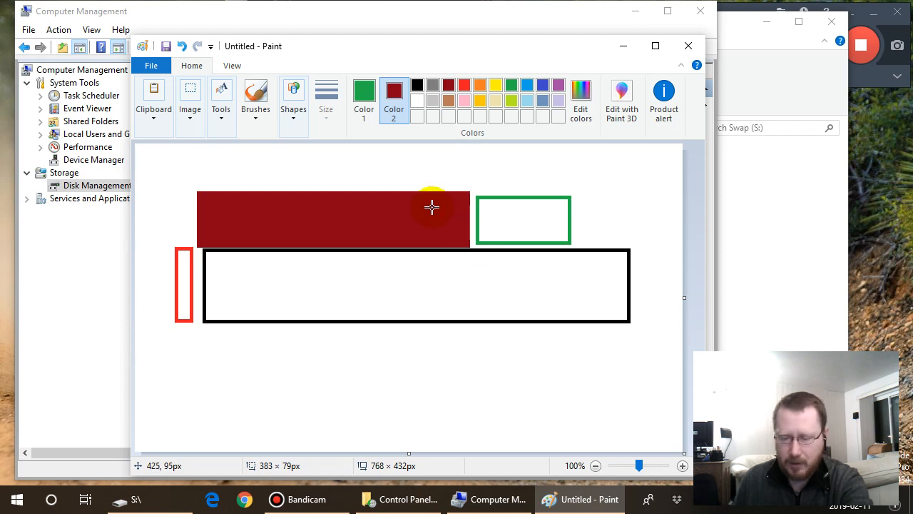
{"action": "left_click", "coordinate": [361, 91]}
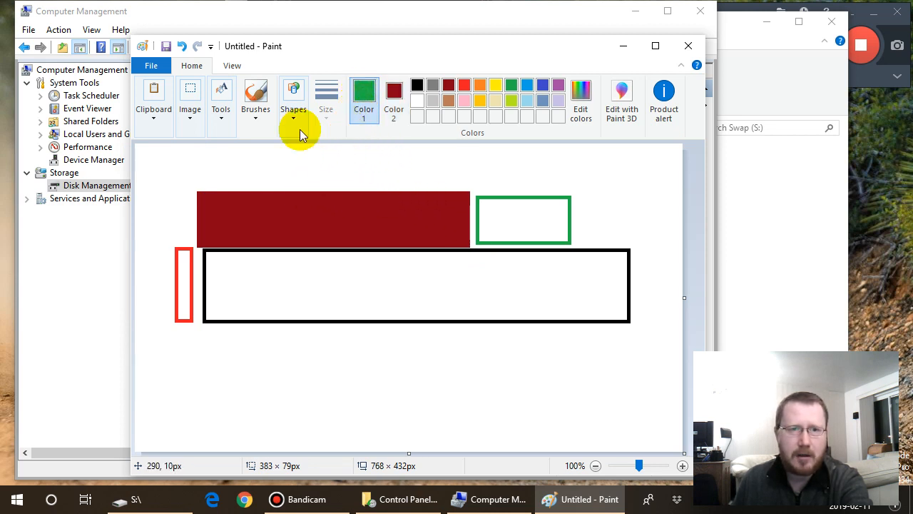
{"action": "left_click", "coordinate": [181, 45]}
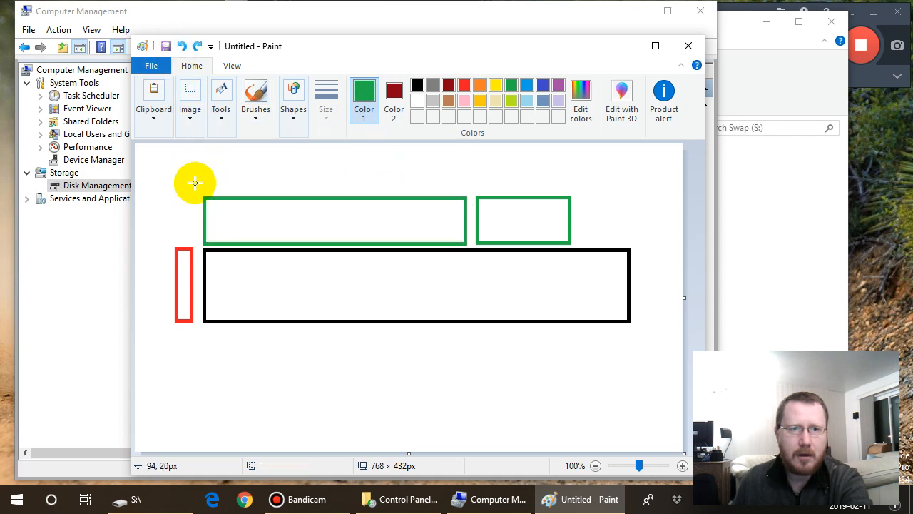
- Retry deleting the long green rectangle with a rectangular selection about 385 × 80 px, and undo the deletion
{"action": "left_click", "coordinate": [191, 125]}
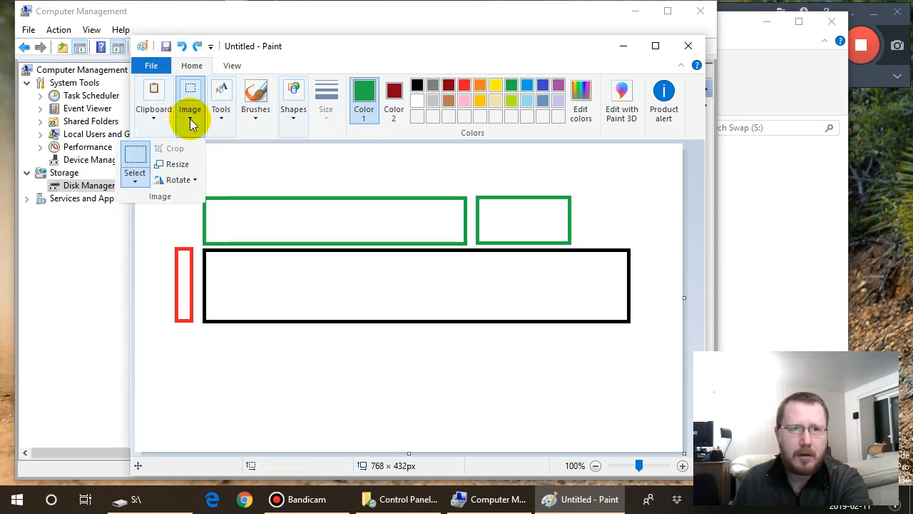
{"action": "left_click", "coordinate": [135, 183]}
{"action": "left_click_drag", "start_coordinate": [197, 192], "coordinate": [470, 246]}
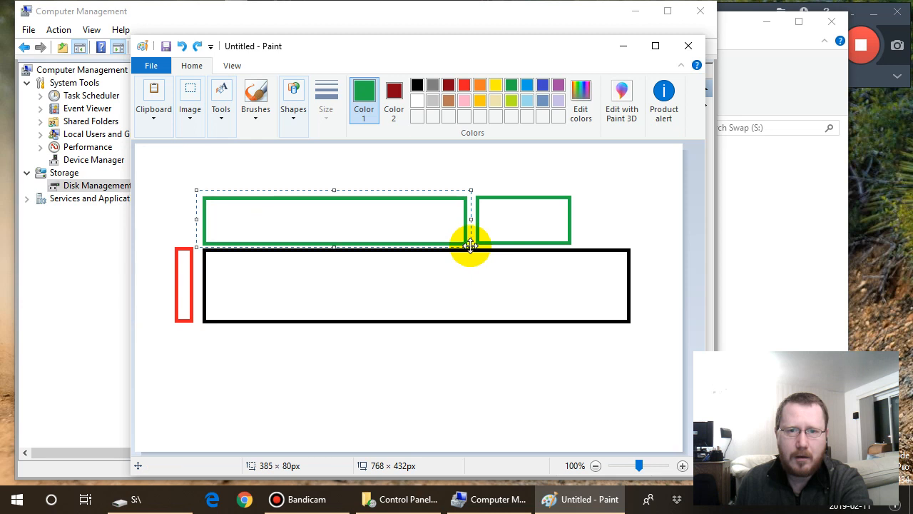
{"action": "key", "text": "Delete"}
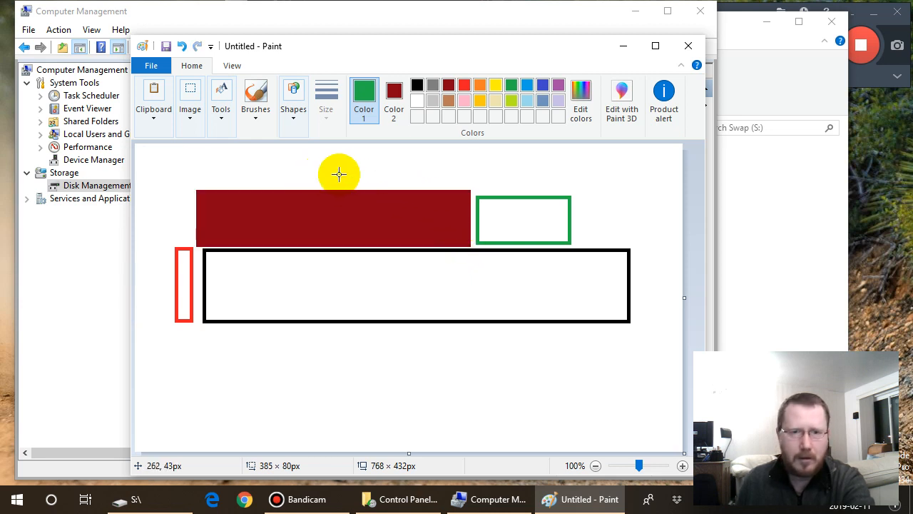
{"action": "left_click", "coordinate": [182, 48]}
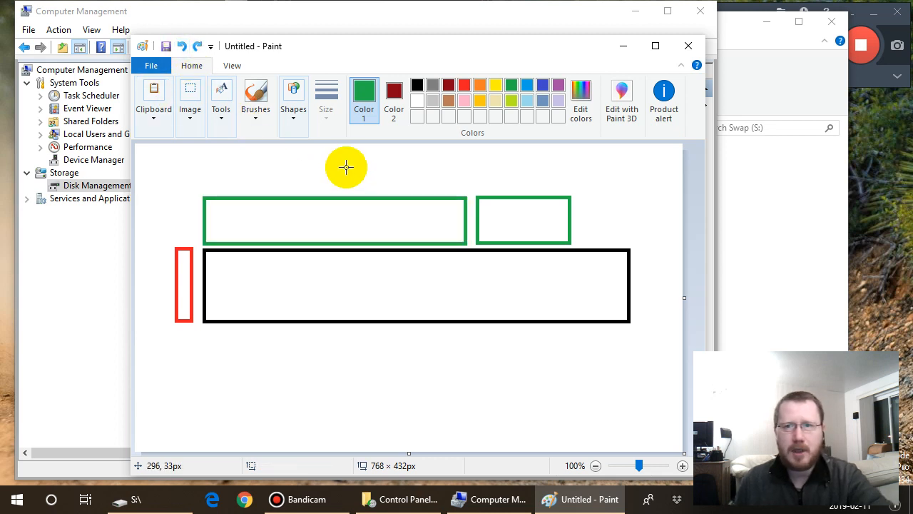
{"action": "left_click", "coordinate": [203, 221]}
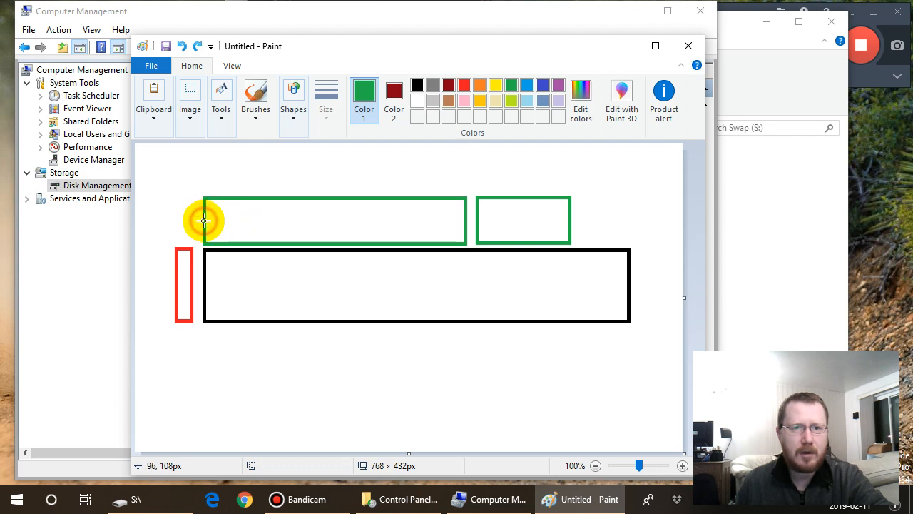
{"action": "left_click", "coordinate": [234, 66]}
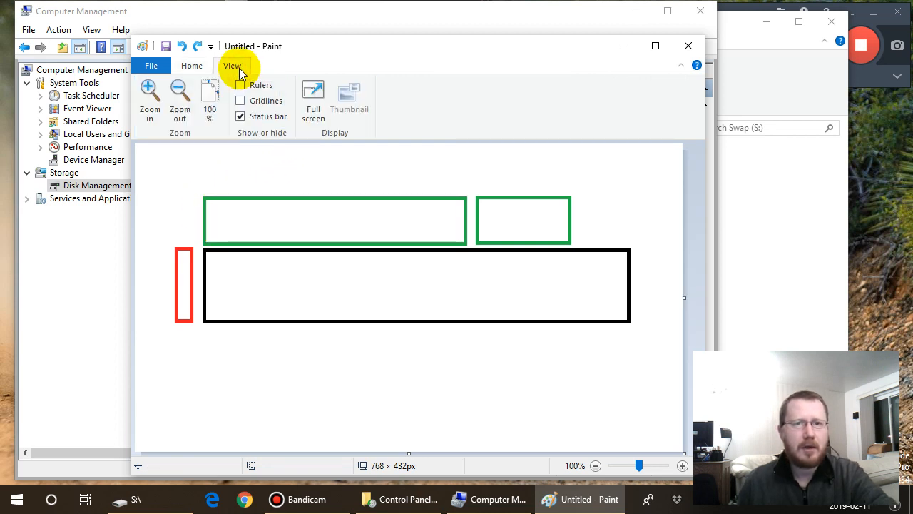
{"action": "left_click", "coordinate": [192, 65]}
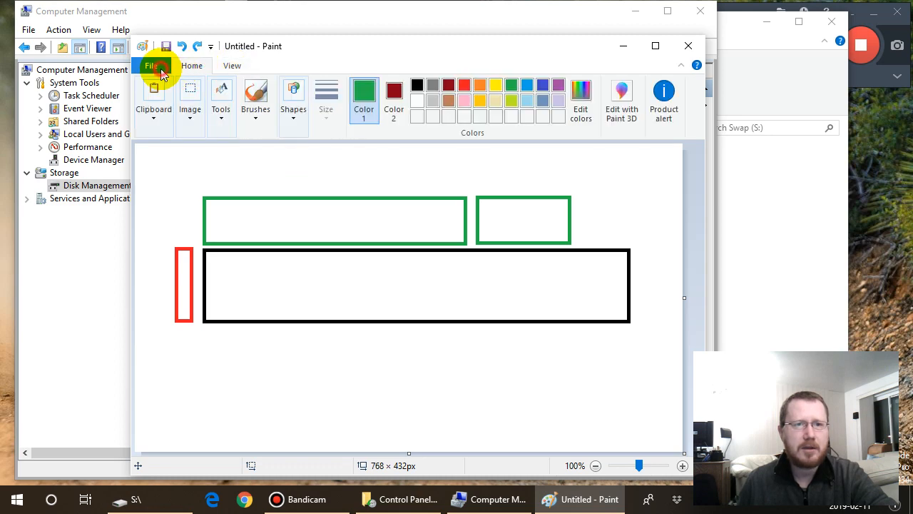
{"action": "left_click", "coordinate": [154, 68]}
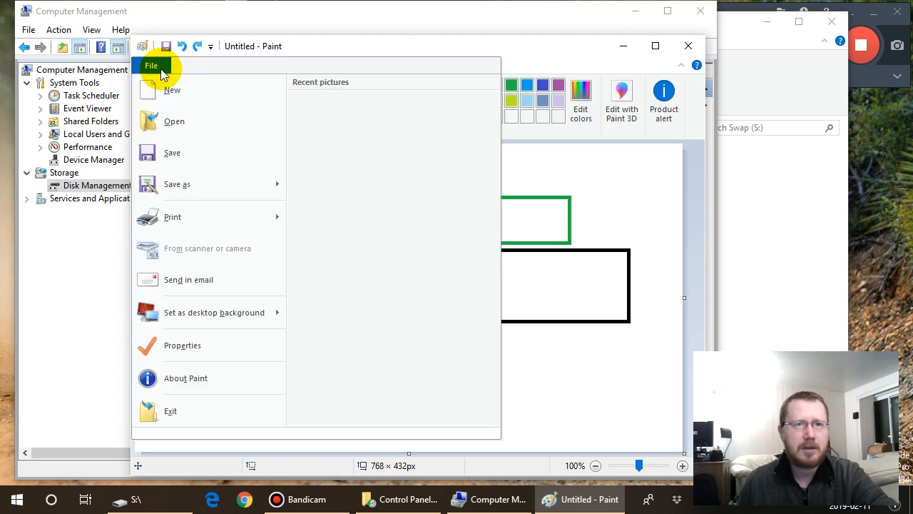
{"action": "left_click", "coordinate": [357, 40]}
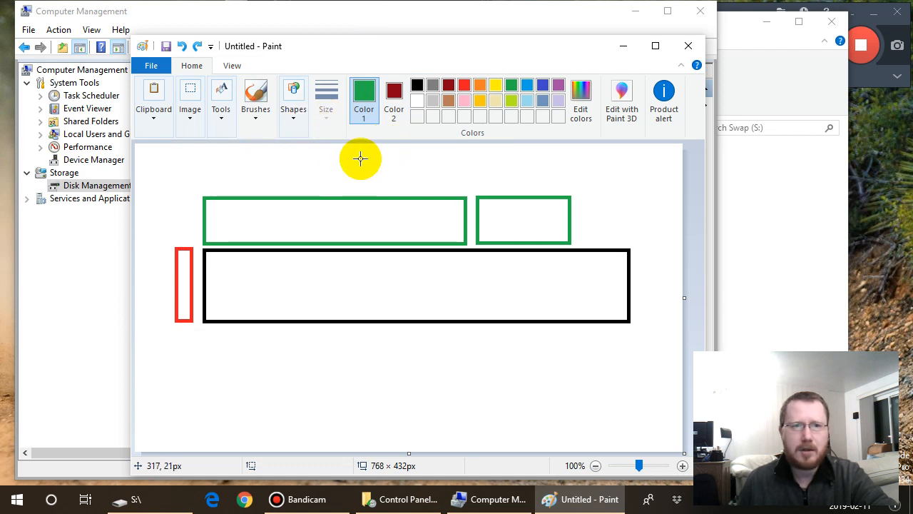
{"action": "left_click", "coordinate": [221, 119]}
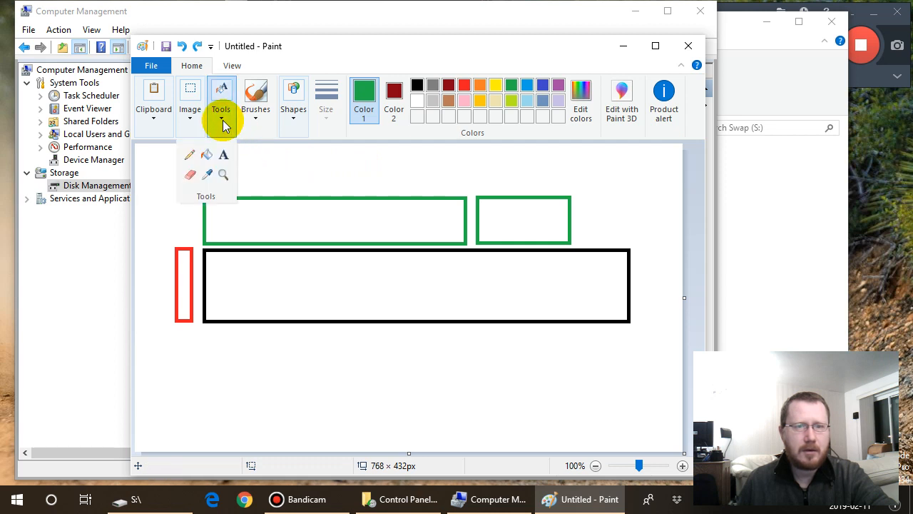
{"action": "left_click", "coordinate": [286, 169]}
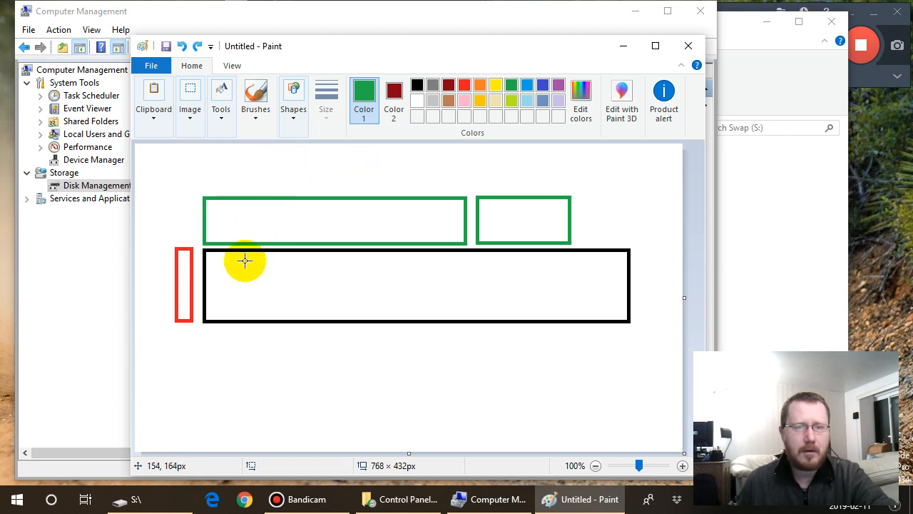
- Strike through both green rectangles with a nearly horizontal red straight line about 628 px long
{"action": "left_click", "coordinate": [294, 122]}
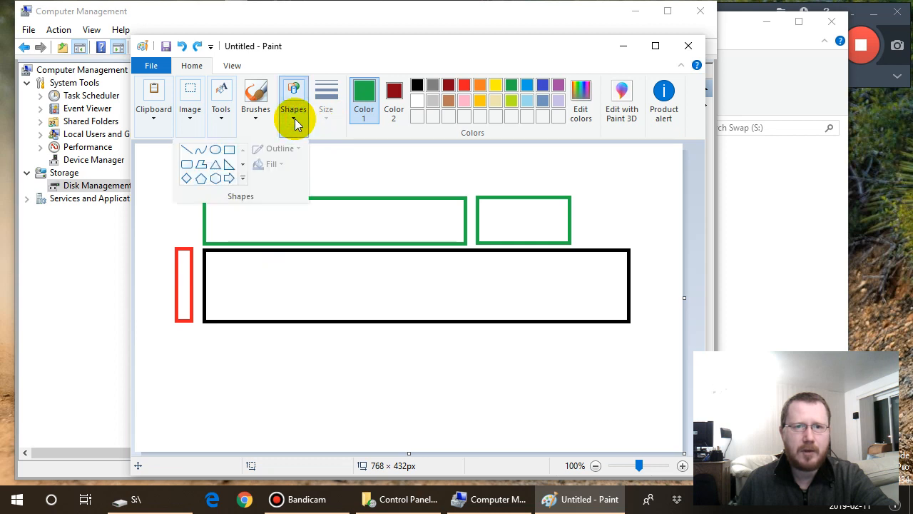
{"action": "left_click", "coordinate": [187, 149]}
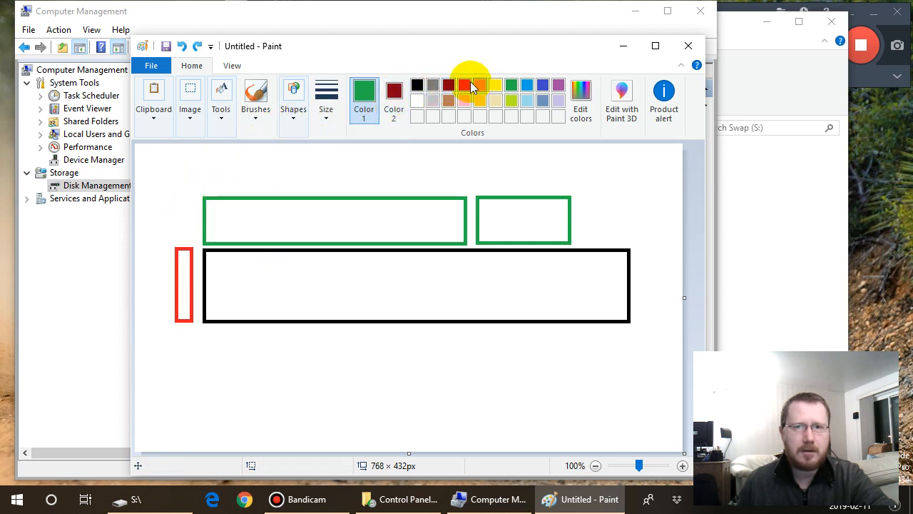
{"action": "left_click", "coordinate": [464, 87]}
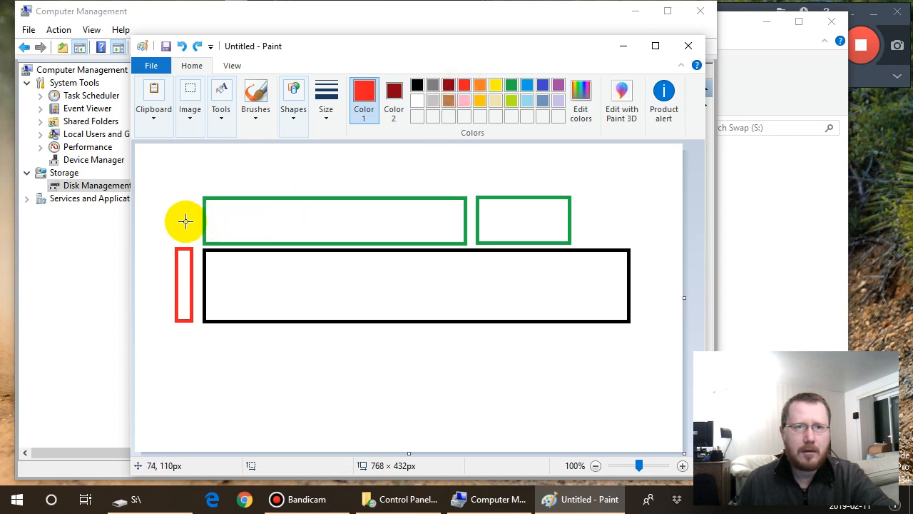
{"action": "left_click_drag", "start_coordinate": [185, 222], "coordinate": [633, 215]}
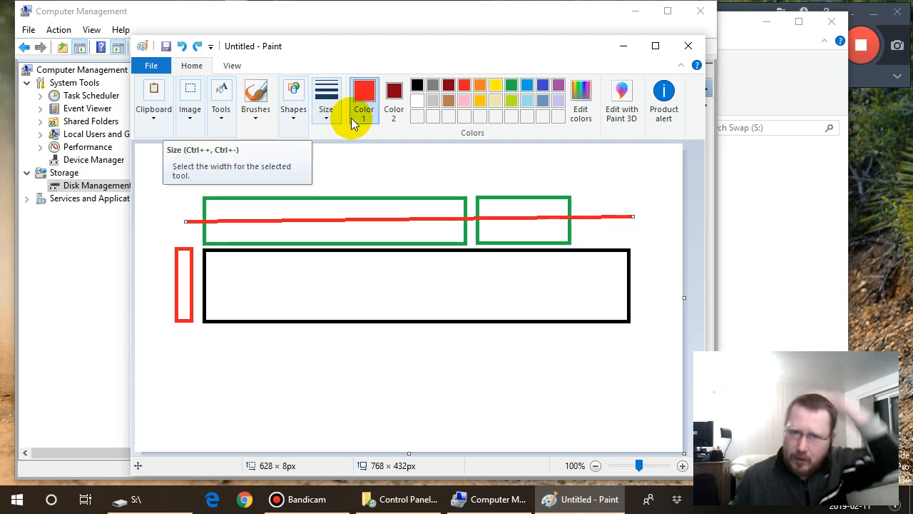
{"action": "left_click", "coordinate": [526, 101]}
{"action": "left_click", "coordinate": [527, 85]}
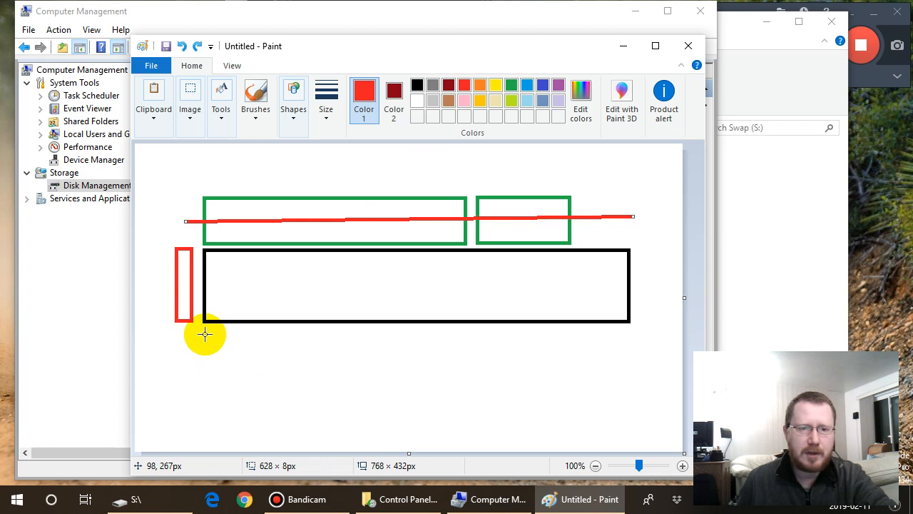
{"action": "left_click_drag", "start_coordinate": [204, 333], "coordinate": [235, 342]}
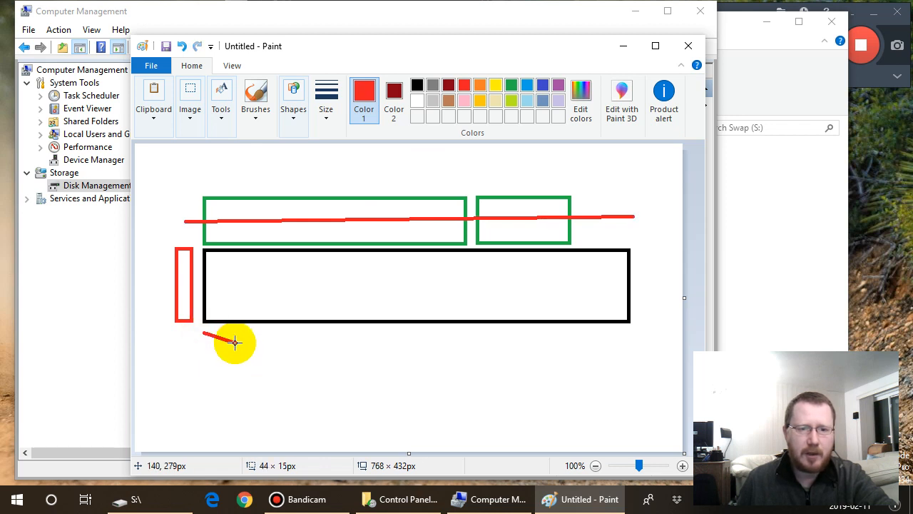
{"action": "key", "text": "Escape"}
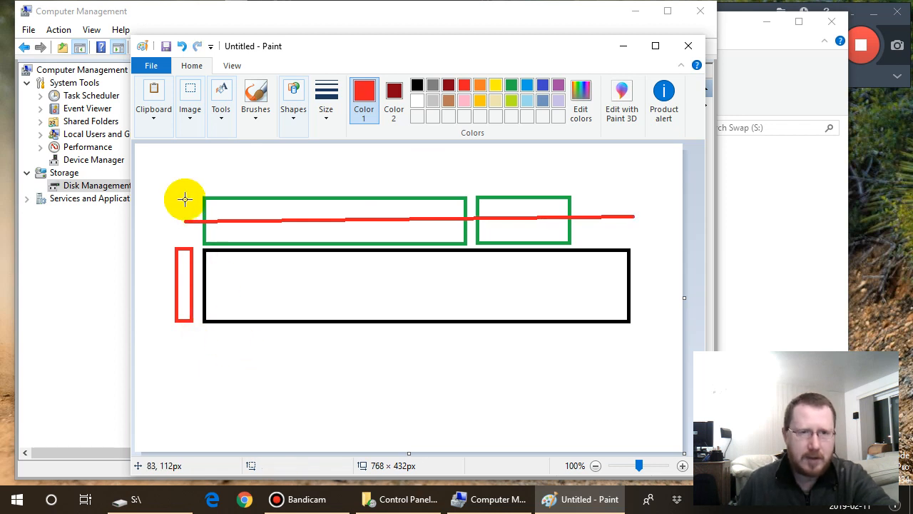
{"action": "left_click", "coordinate": [291, 120]}
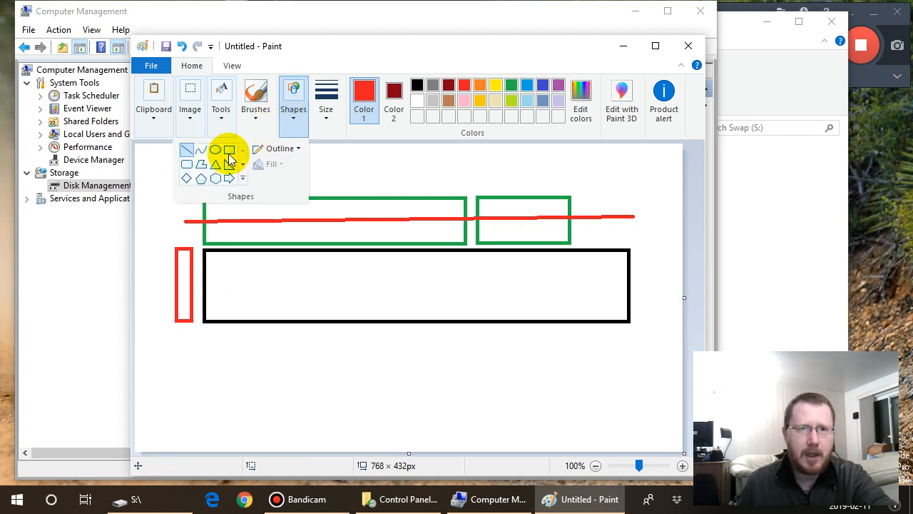
{"action": "left_click", "coordinate": [298, 149]}
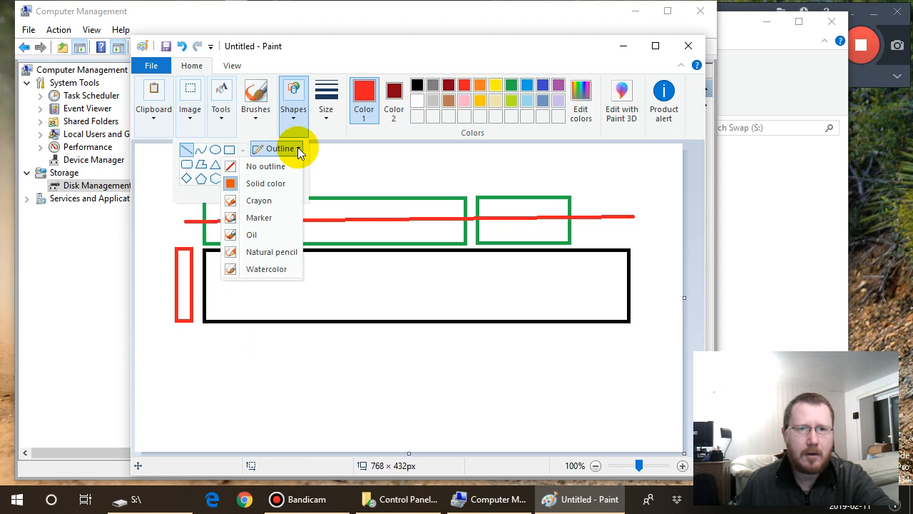
{"action": "left_click", "coordinate": [298, 150]}
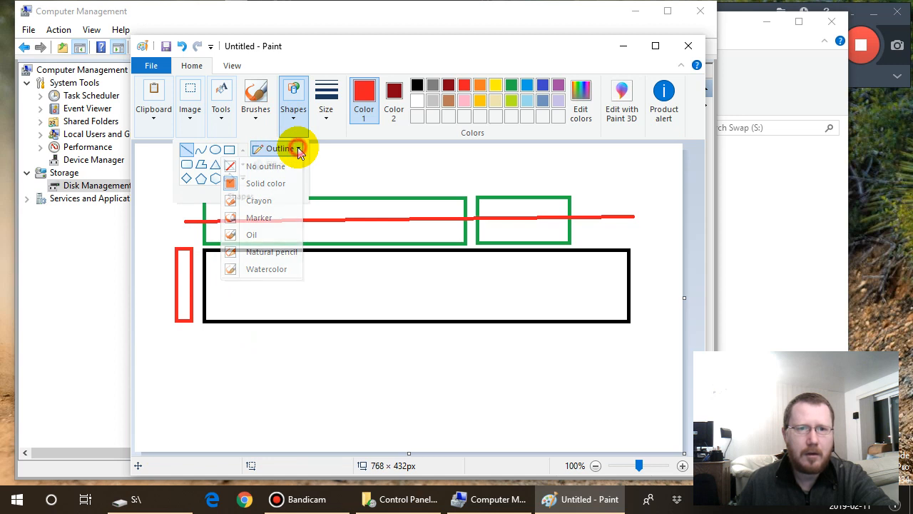
{"action": "left_click", "coordinate": [204, 328]}
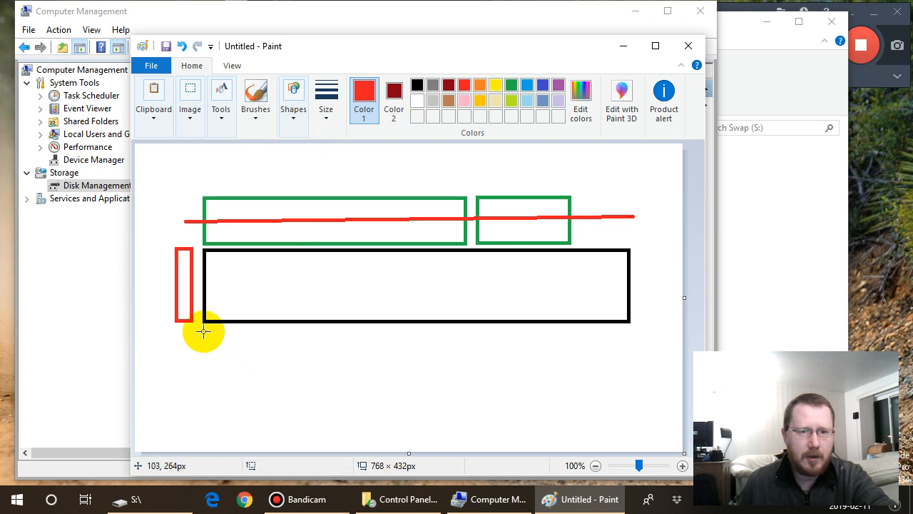
- Draw four red-outlined rectangles in a row beneath the black one, about 49 × 54, 304 × 55, 144 × 51 and 52 × 48 px
{"action": "left_click", "coordinate": [293, 122]}
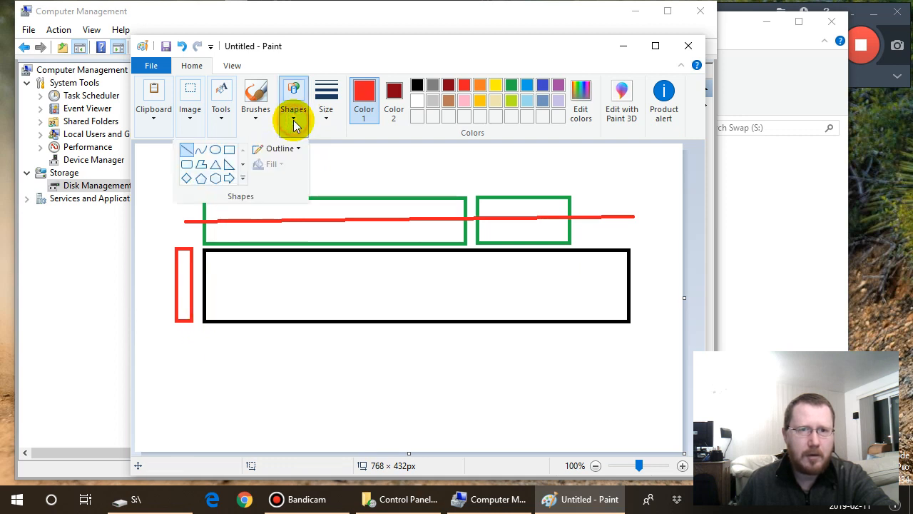
{"action": "left_click", "coordinate": [230, 163]}
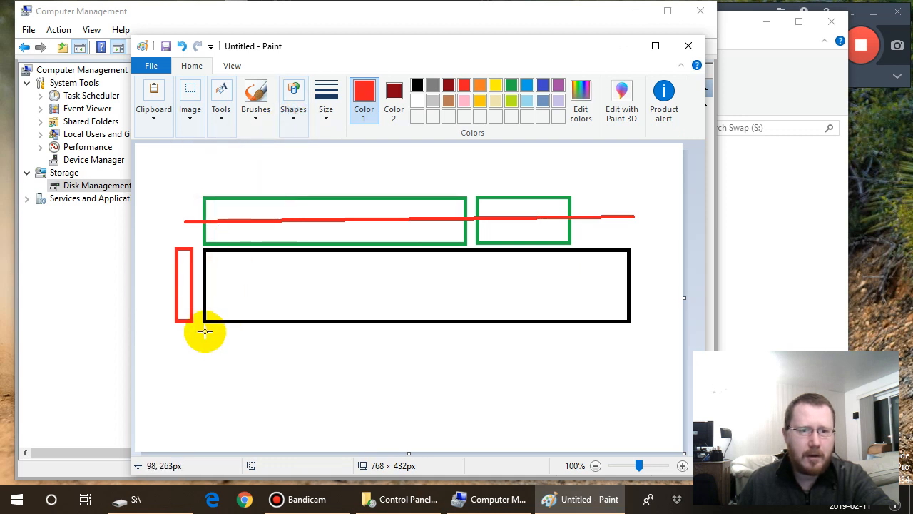
{"action": "left_click_drag", "start_coordinate": [205, 331], "coordinate": [239, 369]}
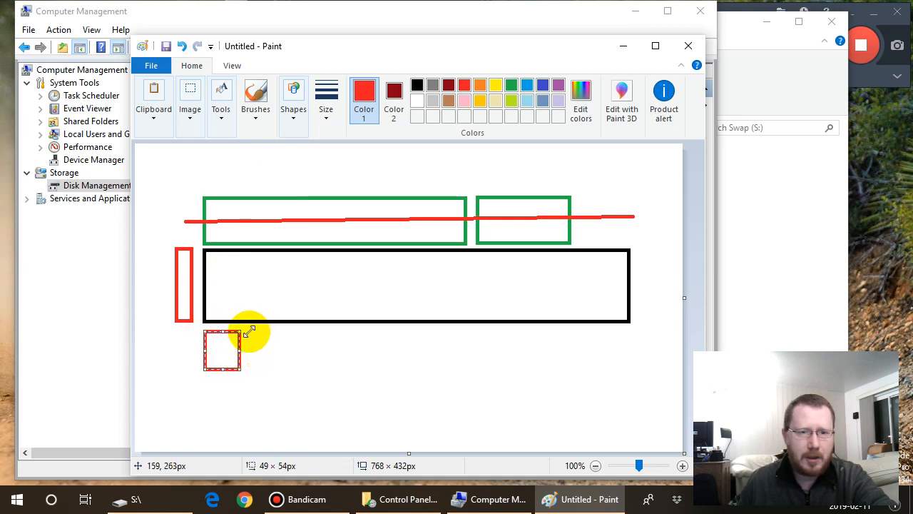
{"action": "left_click_drag", "start_coordinate": [249, 330], "coordinate": [468, 368]}
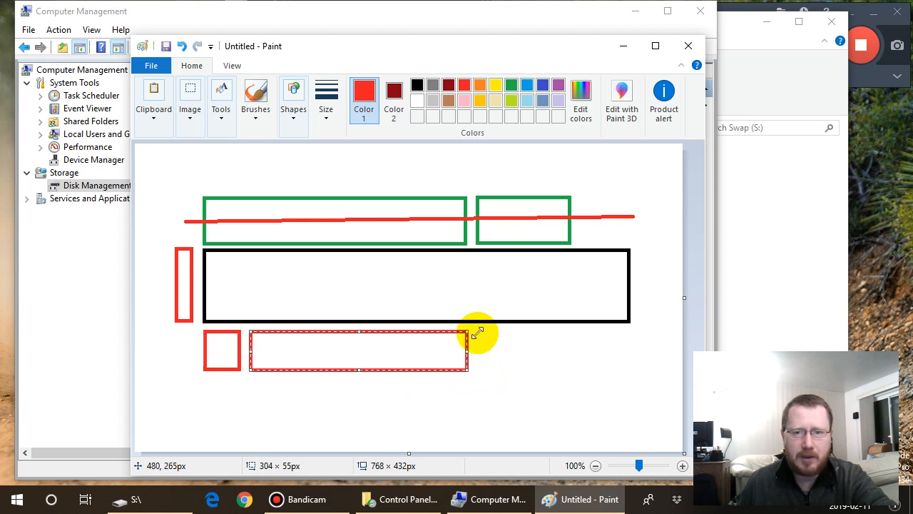
{"action": "mouse_move", "coordinate": [477, 332]}
{"action": "left_mouse_down"}
{"action": "mouse_move", "coordinate": [501, 368]}
{"action": "mouse_move", "coordinate": [580, 367]}
{"action": "left_mouse_up"}
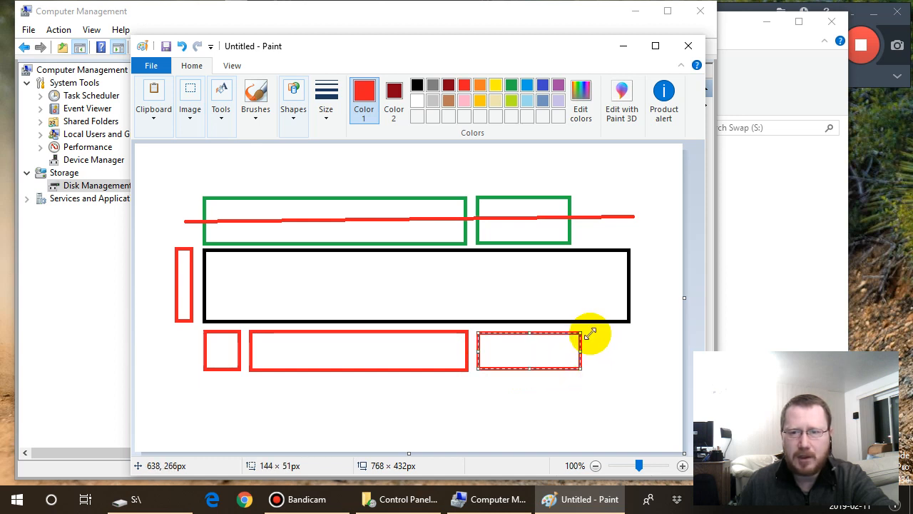
{"action": "mouse_move", "coordinate": [592, 332]}
{"action": "left_mouse_down"}
{"action": "mouse_move", "coordinate": [605, 357]}
{"action": "mouse_move", "coordinate": [628, 366]}
{"action": "left_mouse_up"}
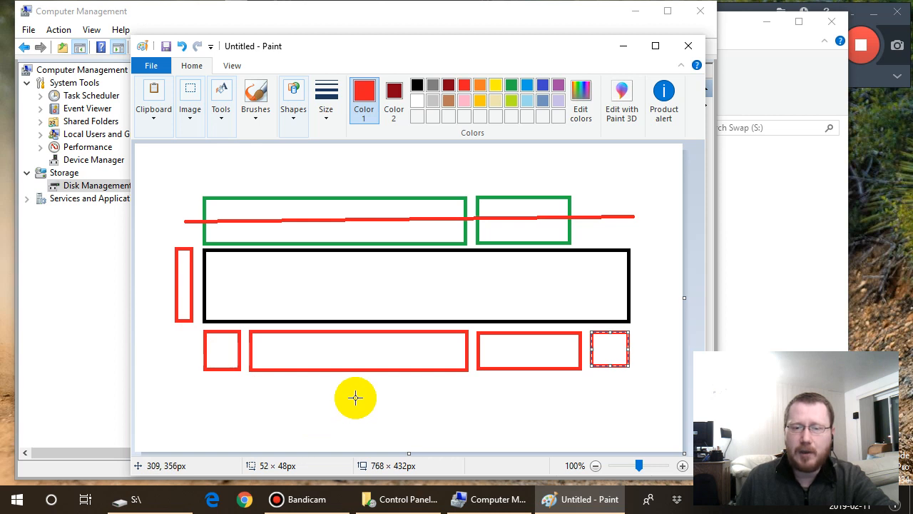
- Start a new blank picture without saving the current block diagram
{"action": "left_click", "coordinate": [153, 72]}
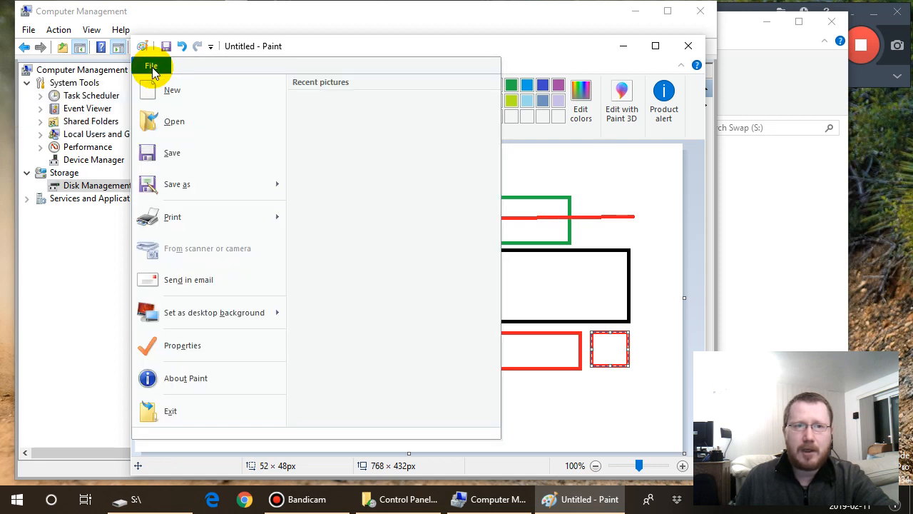
{"action": "left_click", "coordinate": [177, 99]}
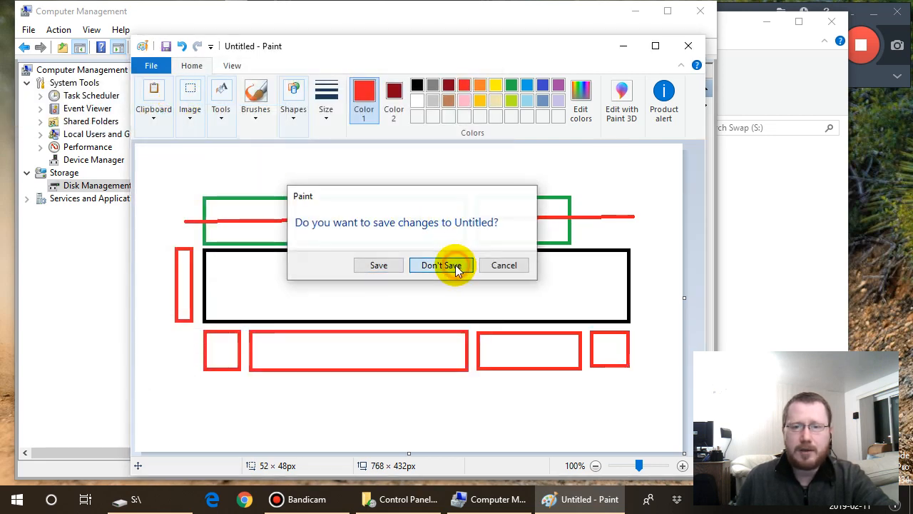
{"action": "left_click", "coordinate": [456, 268]}
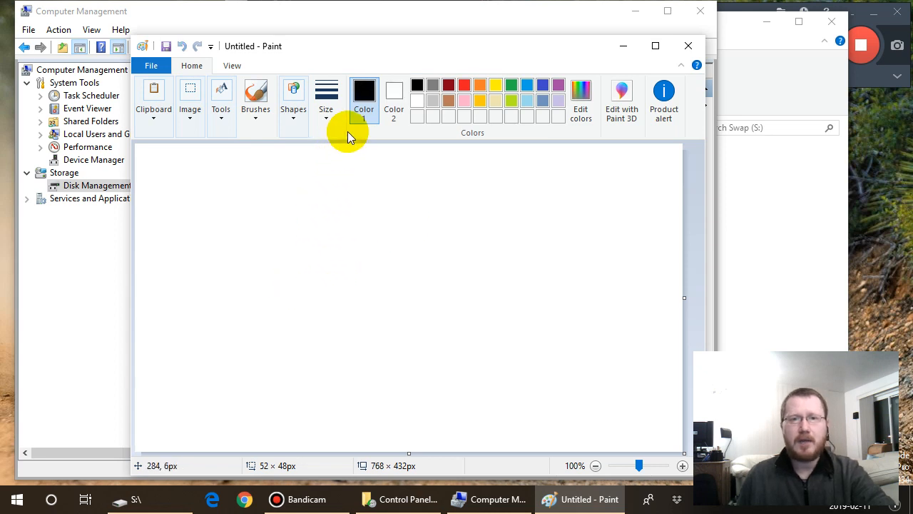
- Draw a narrow upright rectangle about 35 × 72 px near the canvas centre-left and make its outline red
{"action": "left_click", "coordinate": [295, 118]}
{"action": "left_click", "coordinate": [230, 151]}
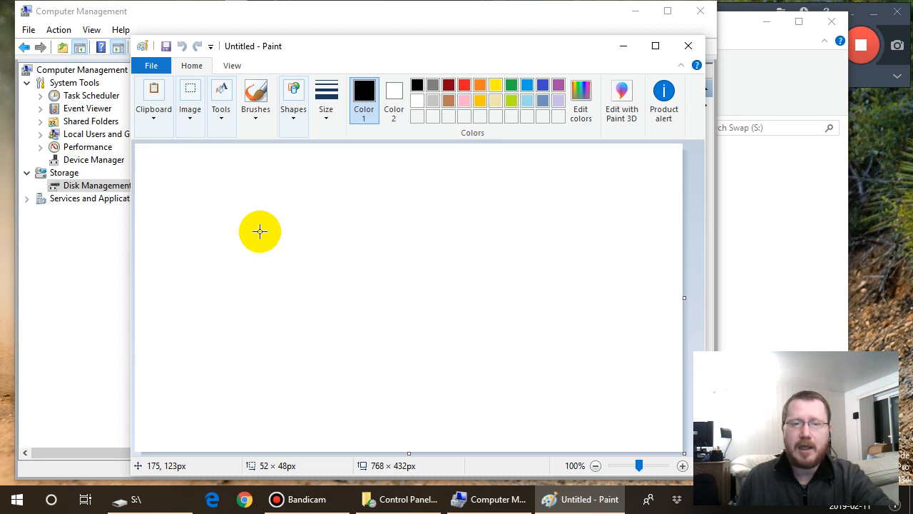
{"action": "mouse_move", "coordinate": [257, 233]}
{"action": "left_mouse_down"}
{"action": "mouse_move", "coordinate": [260, 278]}
{"action": "mouse_move", "coordinate": [309, 288]}
{"action": "mouse_move", "coordinate": [281, 284]}
{"action": "left_mouse_up"}
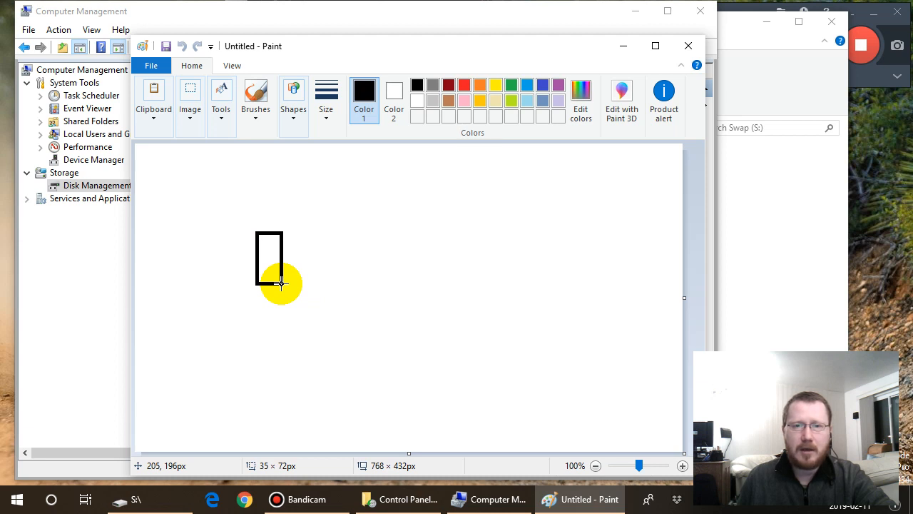
{"action": "left_click_drag", "start_coordinate": [282, 283], "coordinate": [281, 283]}
{"action": "left_click", "coordinate": [462, 84]}
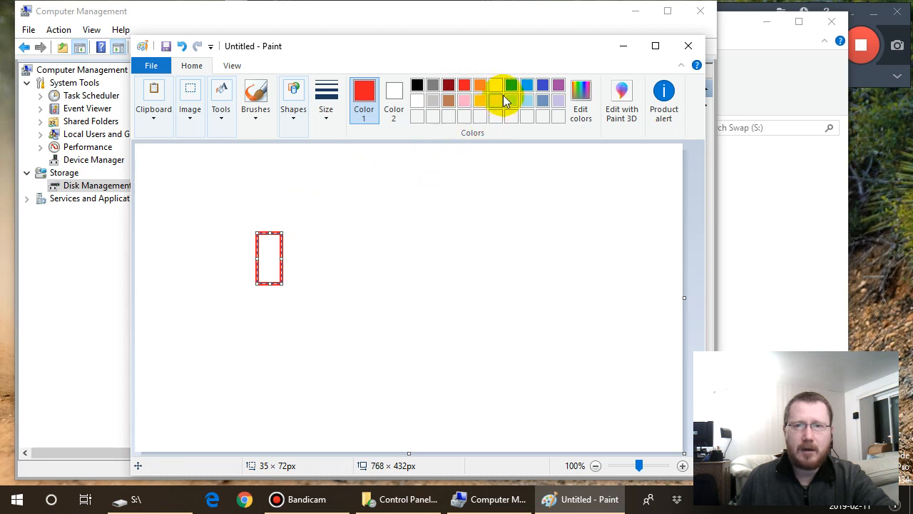
- Set the secondary colour to green and draw a green-outlined rectangle about 149 × 75 px beside the narrow red one
{"action": "left_click", "coordinate": [394, 98]}
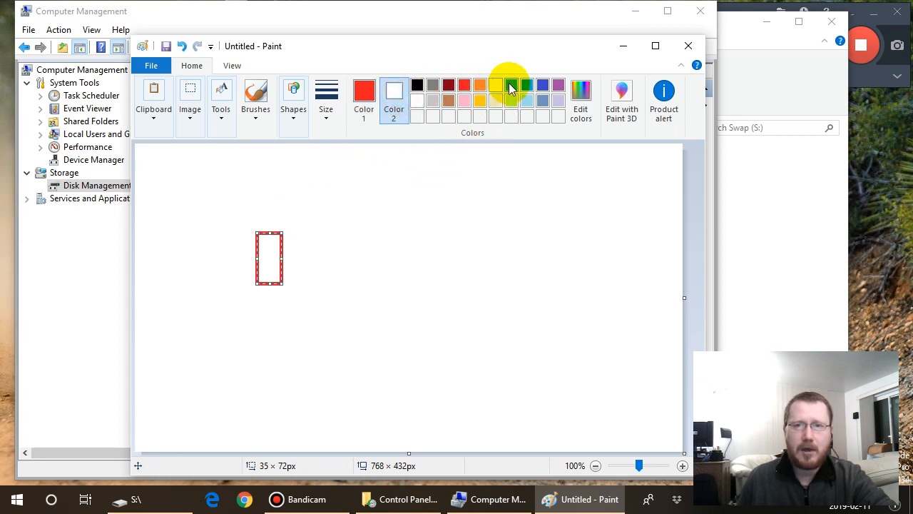
{"action": "left_click", "coordinate": [510, 87]}
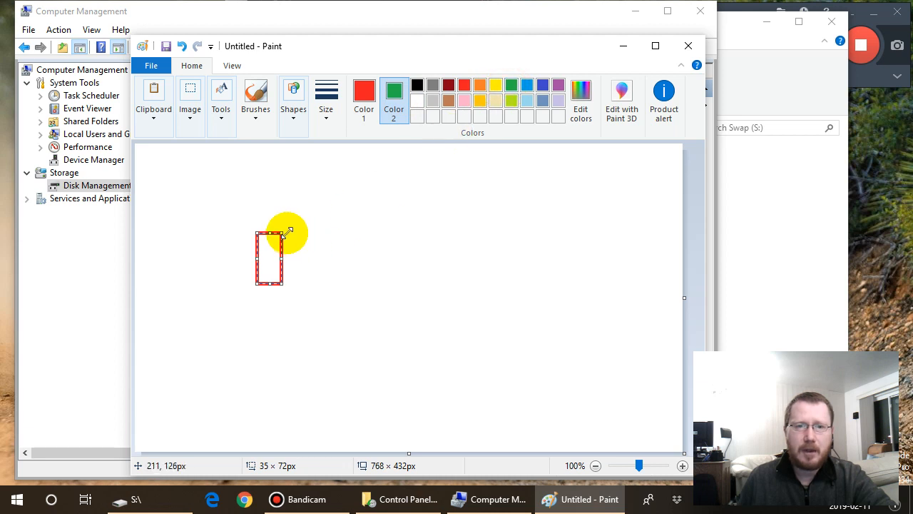
{"action": "left_click_drag", "start_coordinate": [293, 232], "coordinate": [399, 284]}
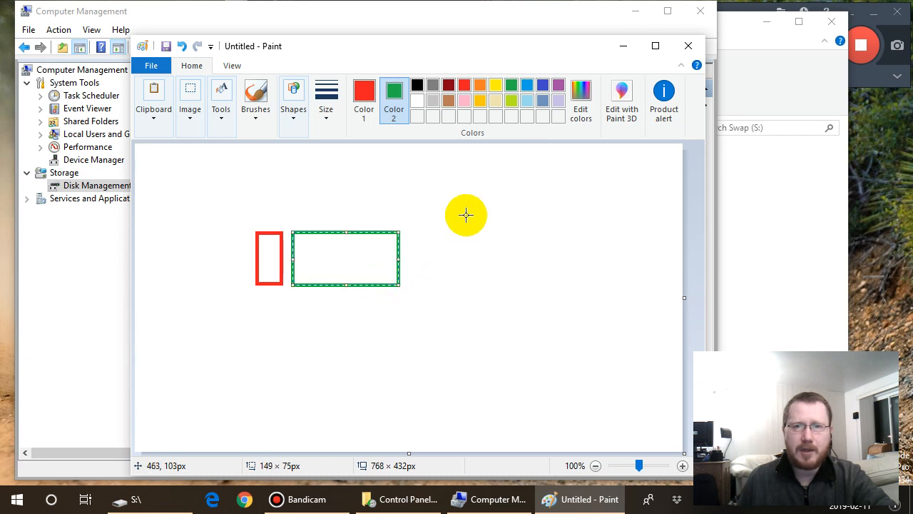
- Continue the row with a red-outlined rectangle about 127 × 79 px and a green-outlined one about 93 × 80 px
{"action": "left_click", "coordinate": [363, 100]}
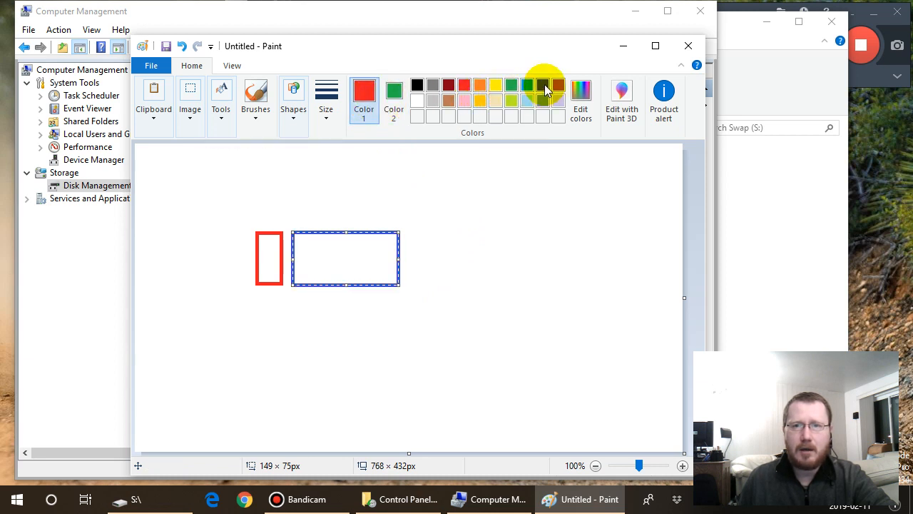
{"action": "left_click", "coordinate": [396, 96]}
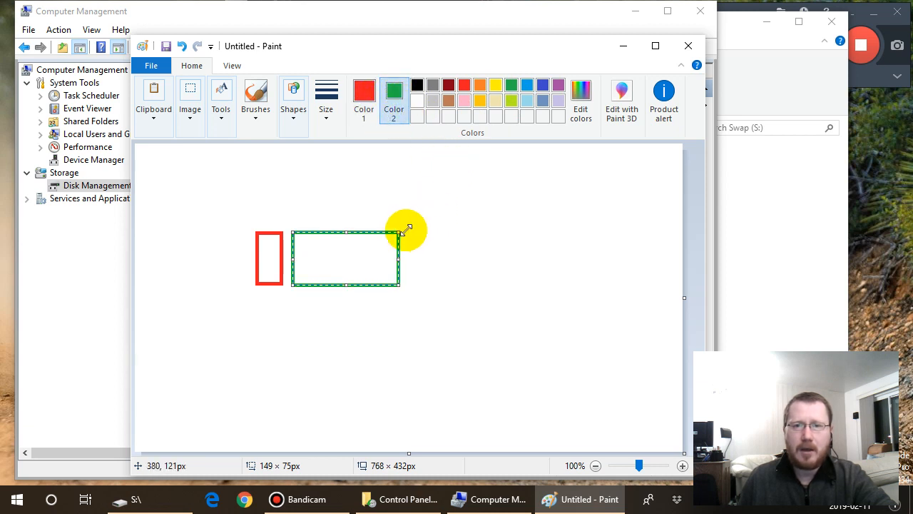
{"action": "left_click_drag", "start_coordinate": [410, 229], "coordinate": [501, 286]}
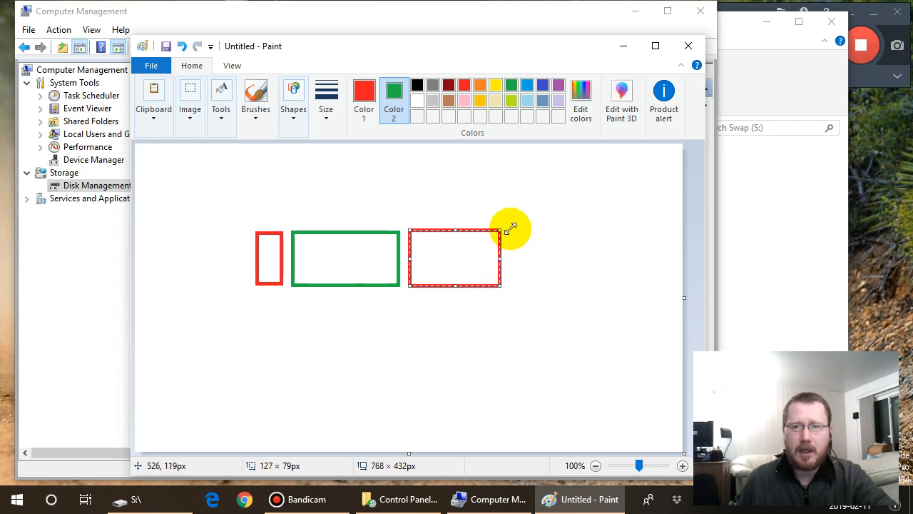
{"action": "left_click_drag", "start_coordinate": [511, 227], "coordinate": [576, 284]}
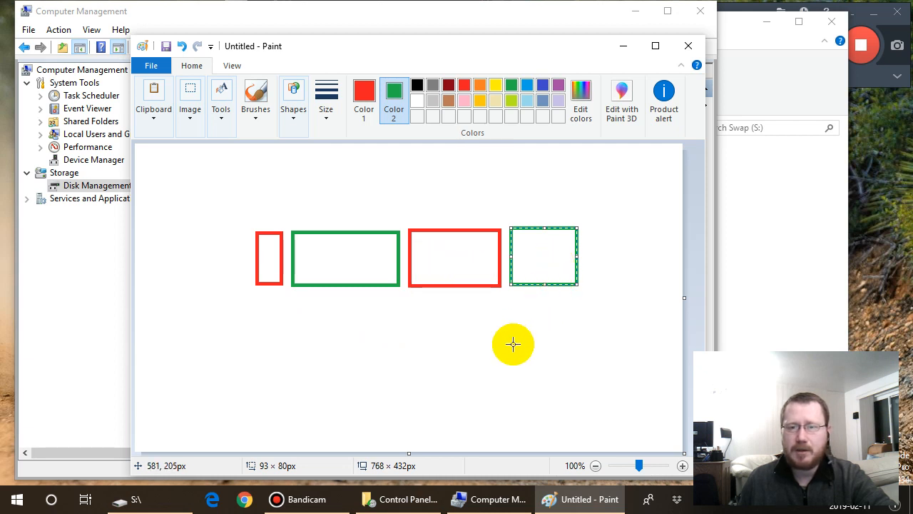
- Switch to Computer Management to check the Disk 0 partition layout, and minimise that window
{"action": "left_click", "coordinate": [490, 498]}
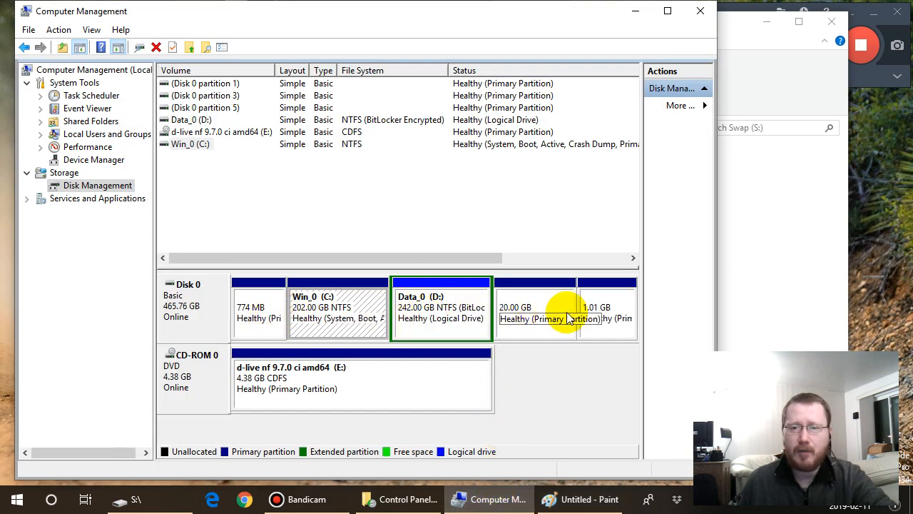
{"action": "left_click", "coordinate": [635, 12]}
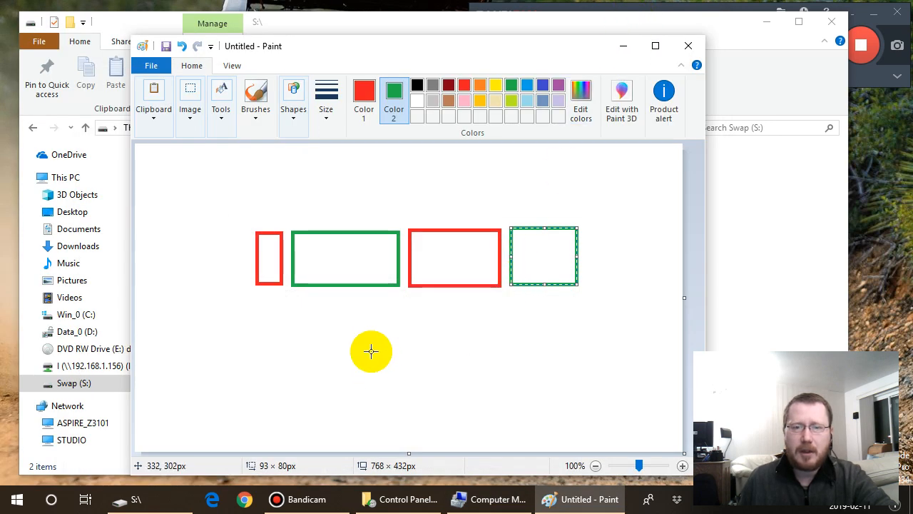
- Draw a black horizontal straight line about 293 px long beneath the two middle rectangles
{"action": "left_click", "coordinate": [295, 123]}
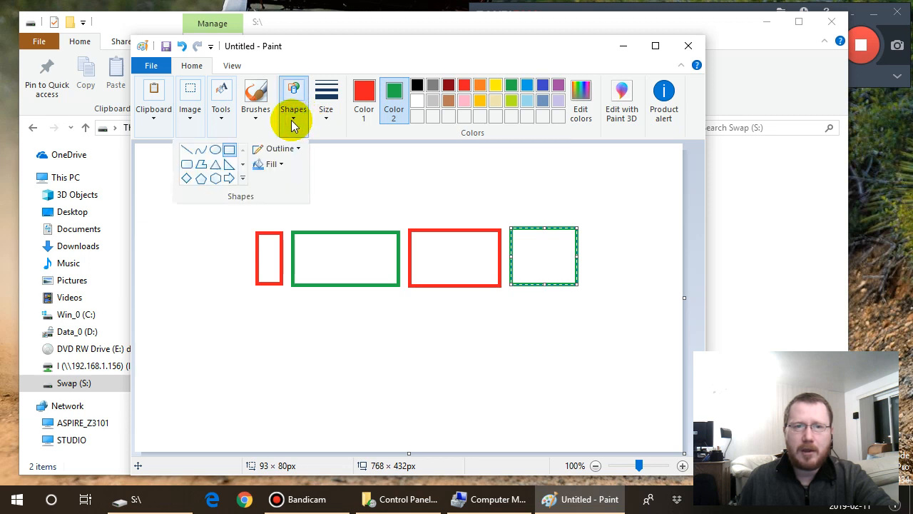
{"action": "left_click", "coordinate": [188, 150]}
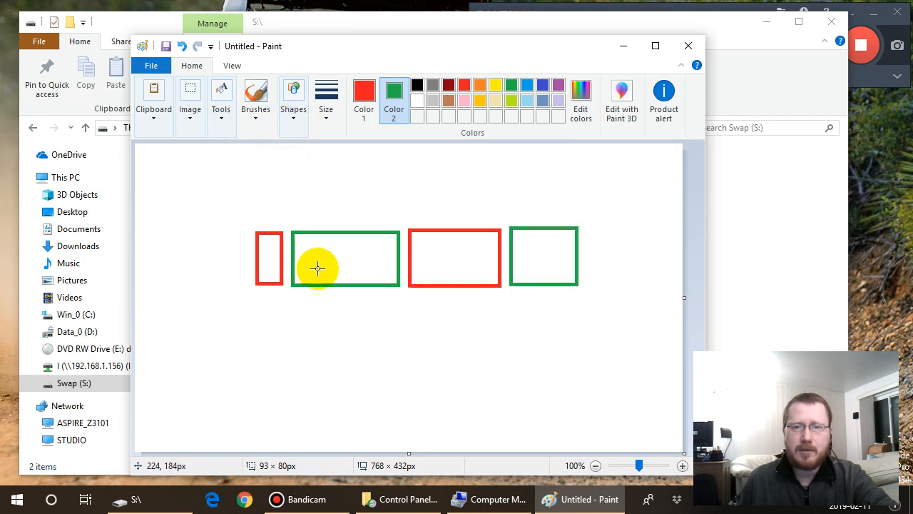
{"action": "left_click", "coordinate": [418, 87]}
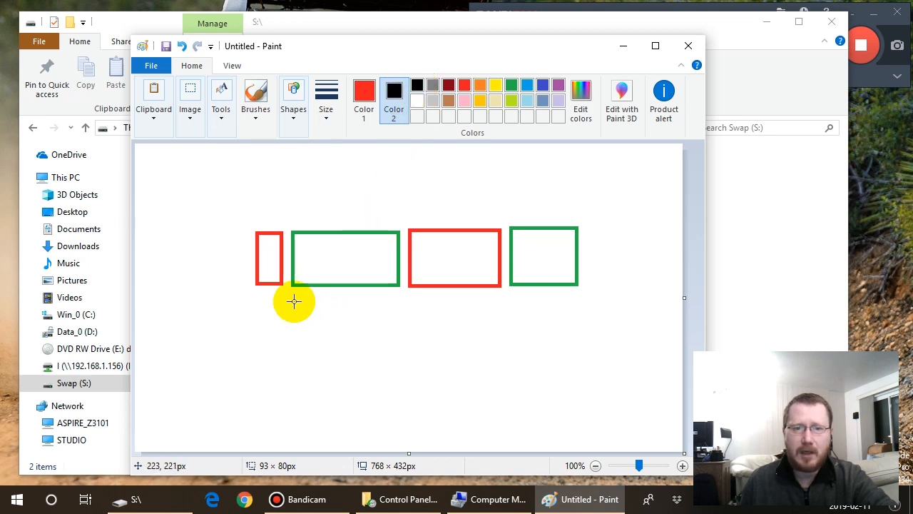
{"action": "left_click_drag", "start_coordinate": [293, 301], "coordinate": [499, 301]}
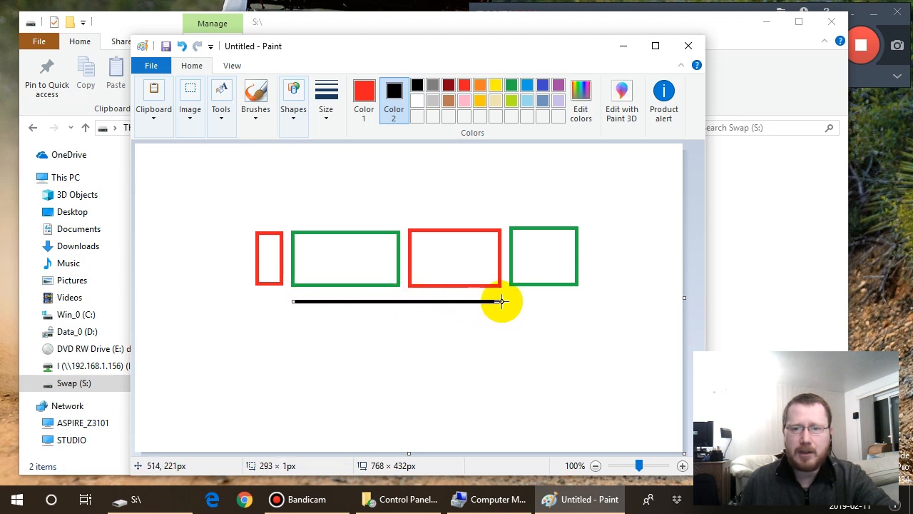
- Add the red text label NTFS inside each of the two middle rectangles
{"action": "left_click", "coordinate": [222, 122]}
{"action": "left_click", "coordinate": [223, 154]}
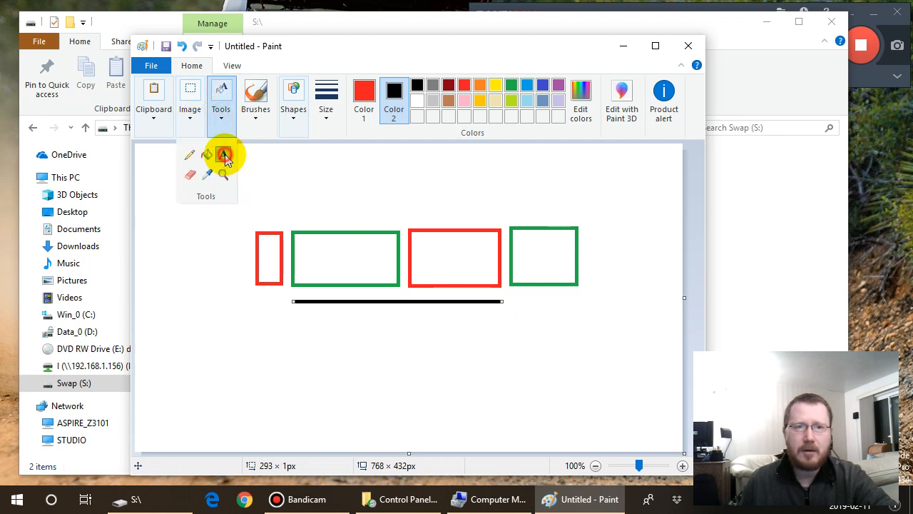
{"action": "left_click", "coordinate": [303, 247]}
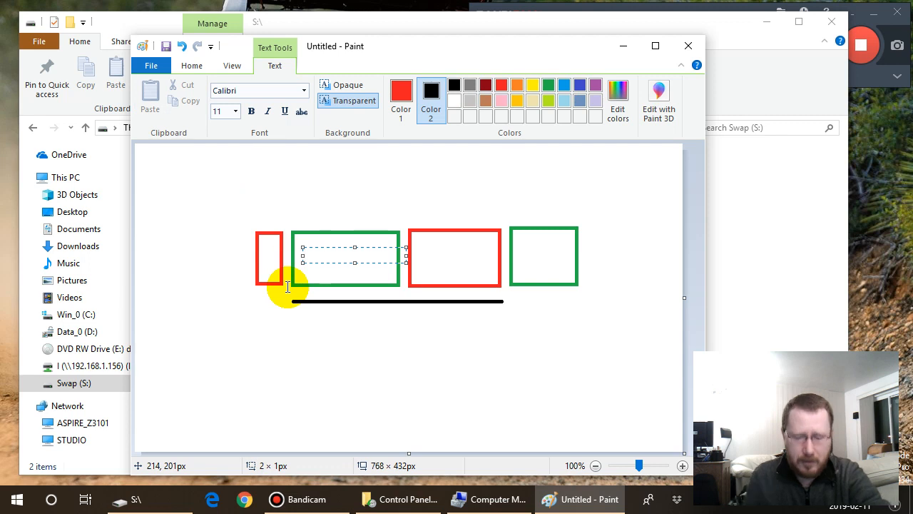
{"action": "type", "text": "NTFS"}
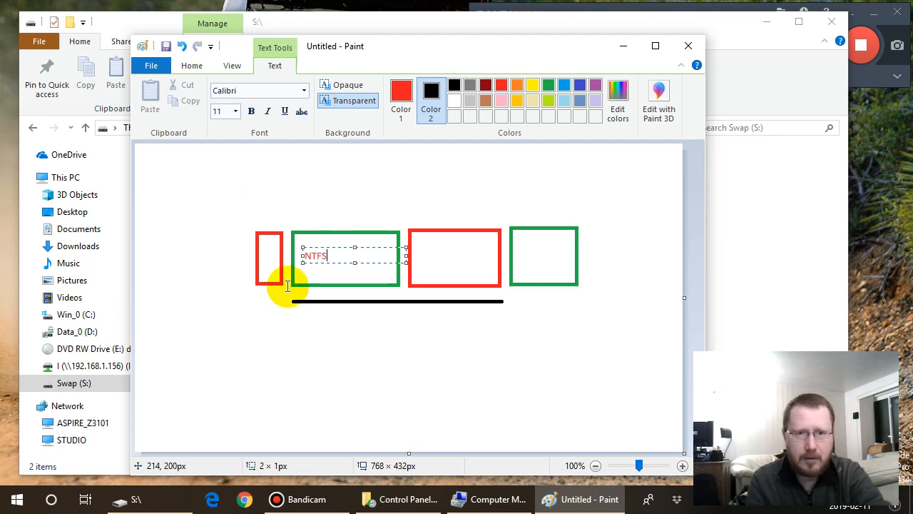
{"action": "left_click", "coordinate": [371, 312]}
{"action": "left_click", "coordinate": [420, 257]}
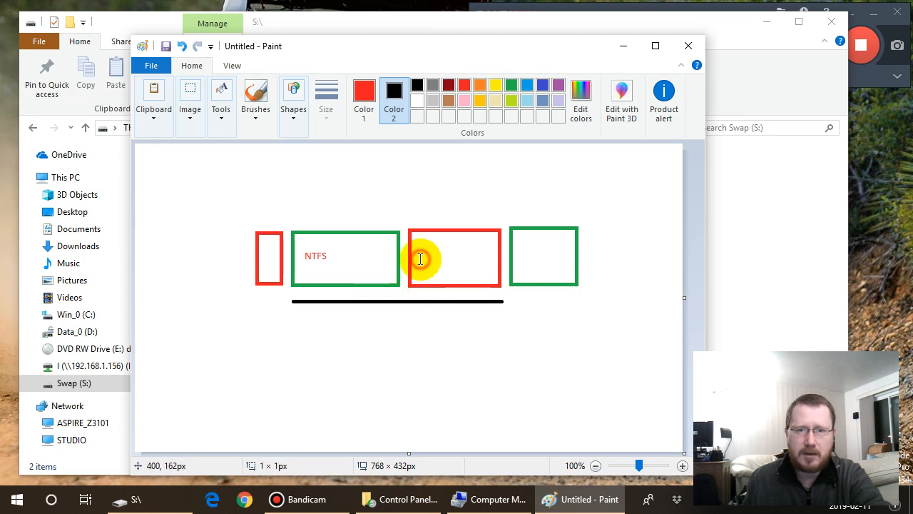
{"action": "type", "text": "nt"}
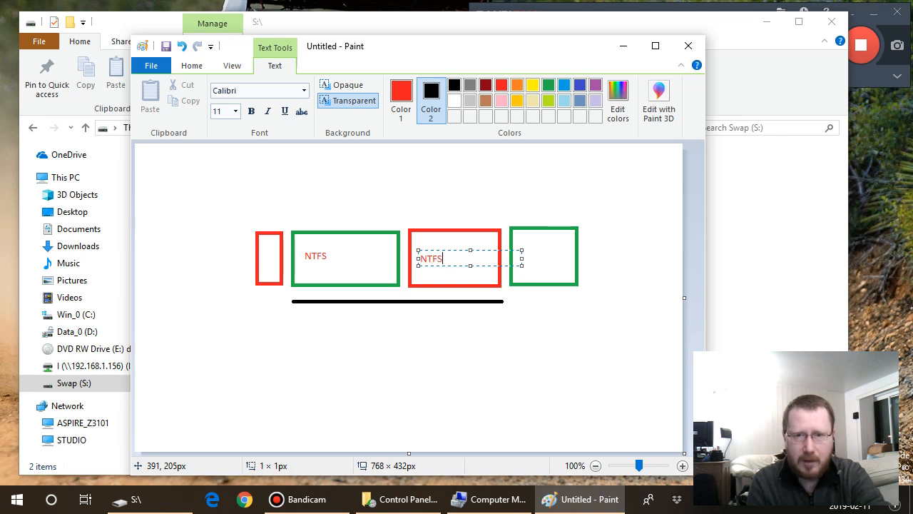
- Label the last green rectangle EXT4 and the narrow first red rectangle ext4
{"action": "left_click", "coordinate": [526, 256]}
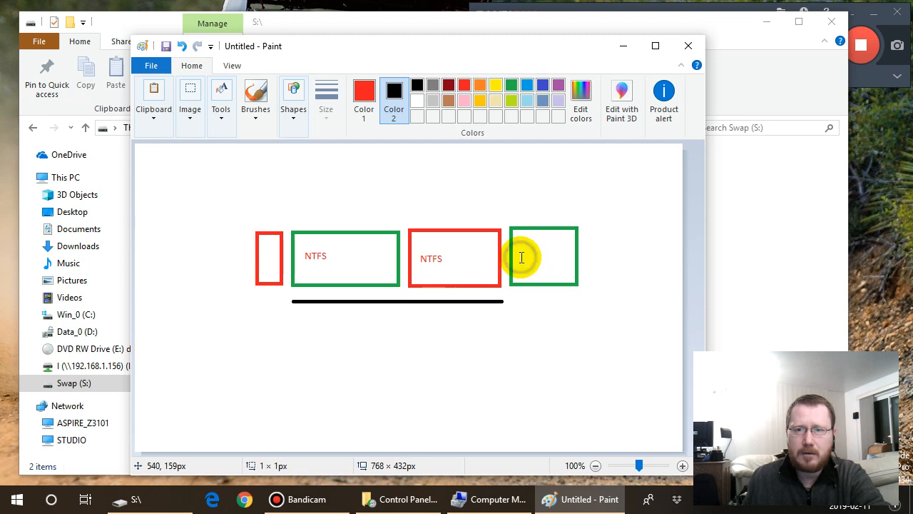
{"action": "left_click", "coordinate": [520, 249]}
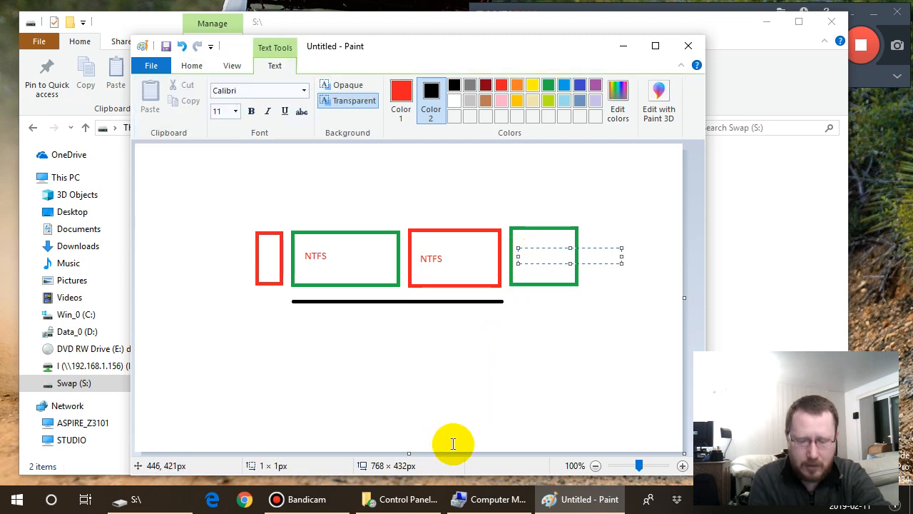
{"action": "type", "text": "e"}
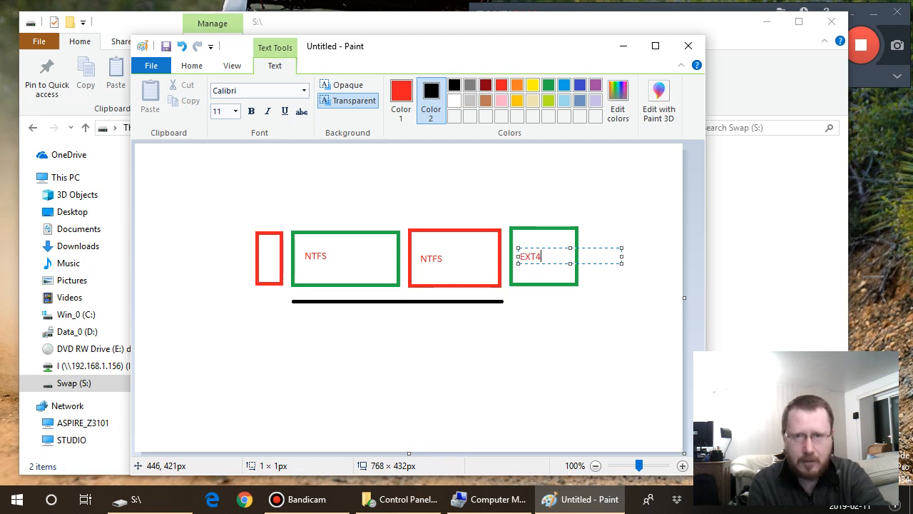
{"action": "left_click", "coordinate": [260, 258]}
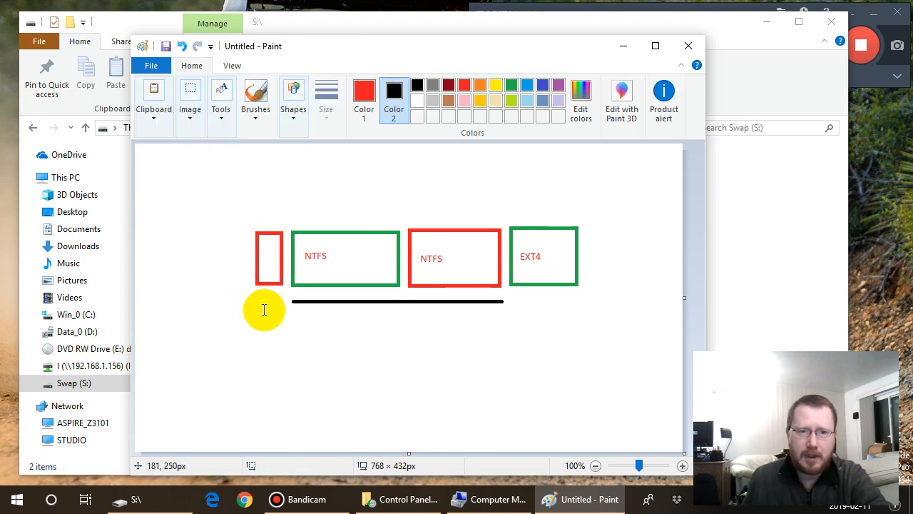
{"action": "left_click", "coordinate": [260, 254]}
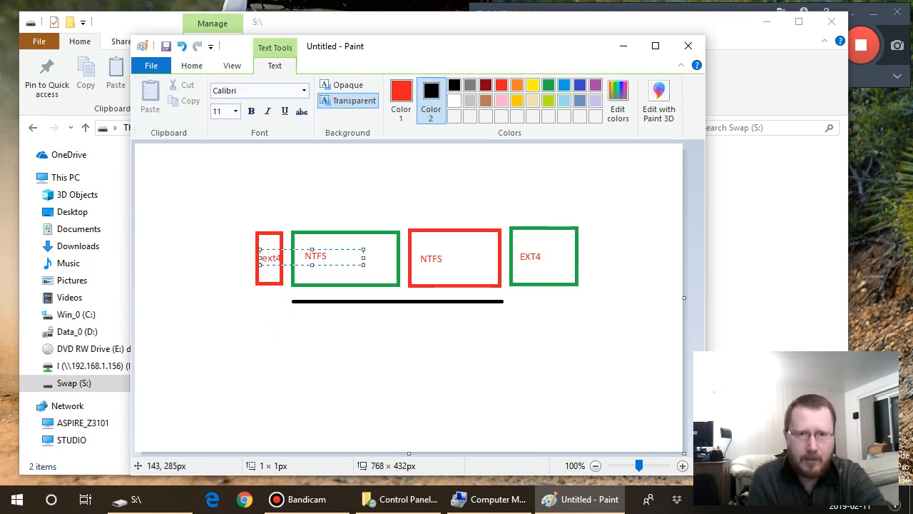
{"action": "left_click", "coordinate": [321, 336]}
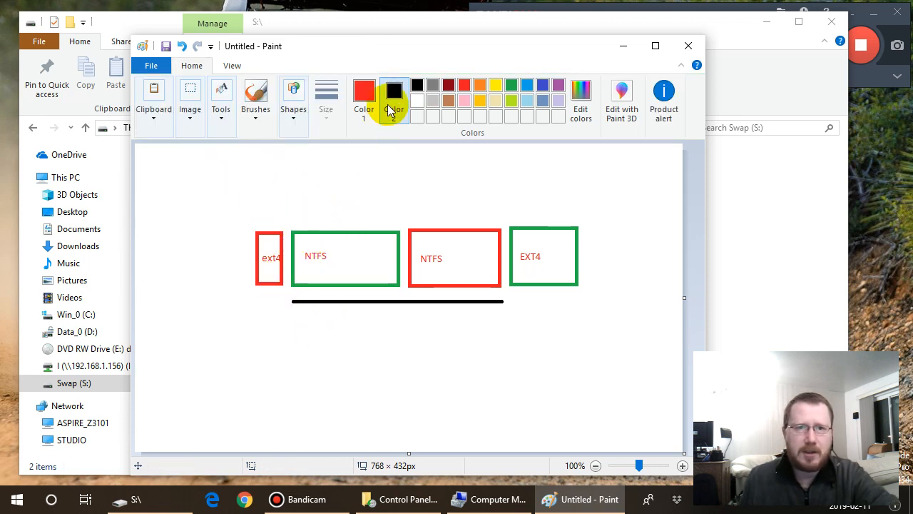
- Add the text "Encrypted with TrueCrypt" beneath the black line and widen its text box to about 239 × 36 px to fit one line
{"action": "left_click", "coordinate": [366, 94]}
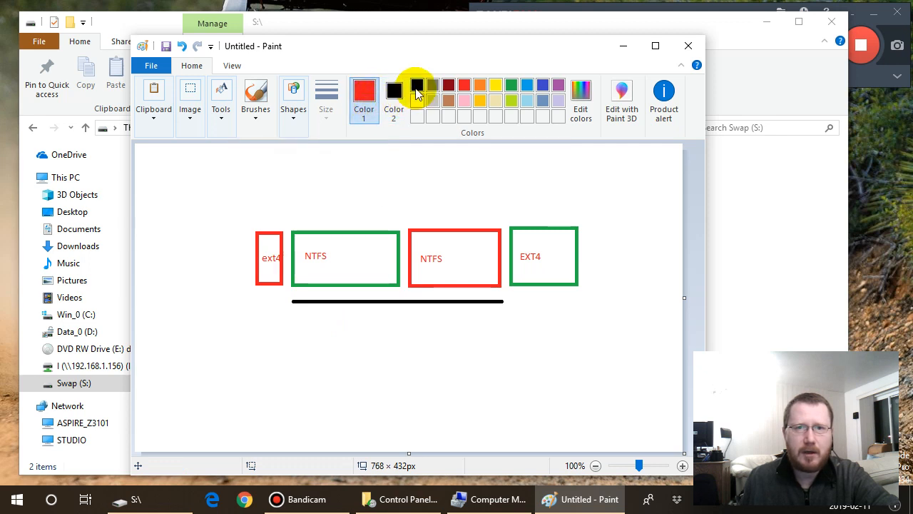
{"action": "left_click", "coordinate": [416, 88]}
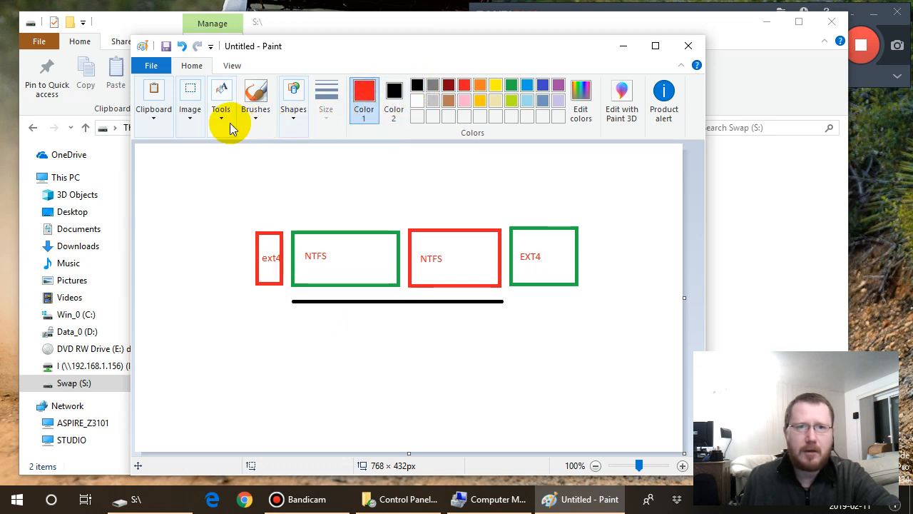
{"action": "left_click", "coordinate": [299, 320]}
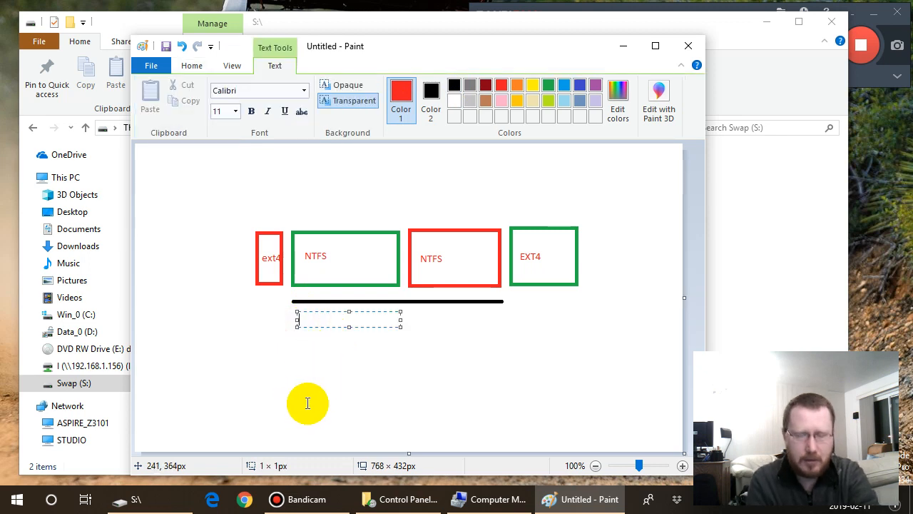
{"action": "type", "text": "Encrypted with Tr"}
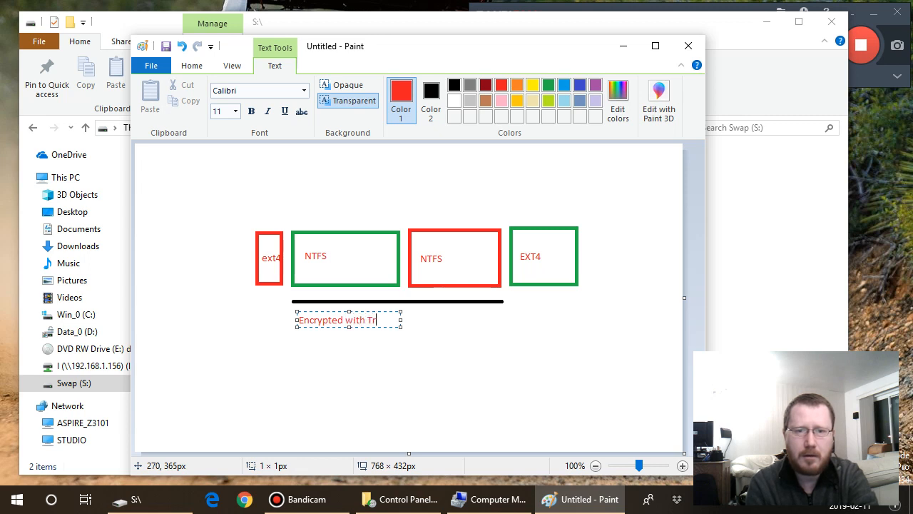
{"action": "type", "text": "ueCrypt"}
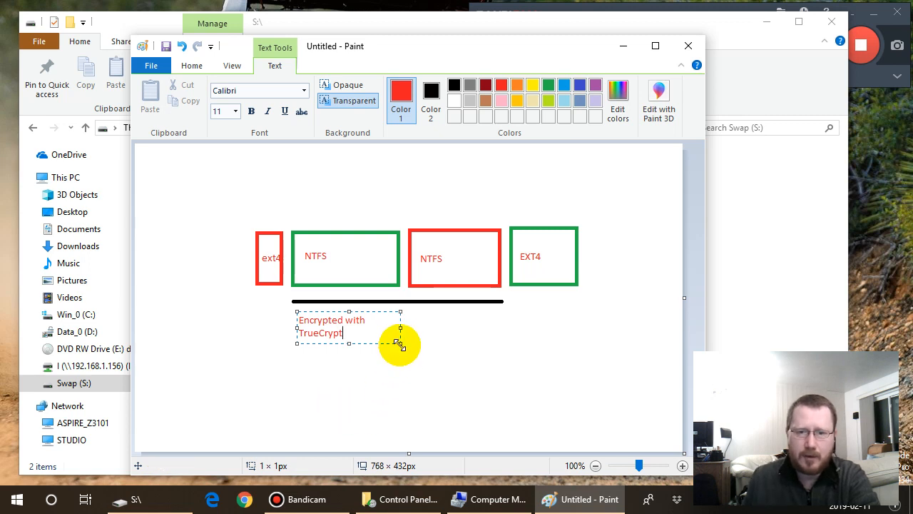
{"action": "left_click_drag", "start_coordinate": [401, 343], "coordinate": [465, 332]}
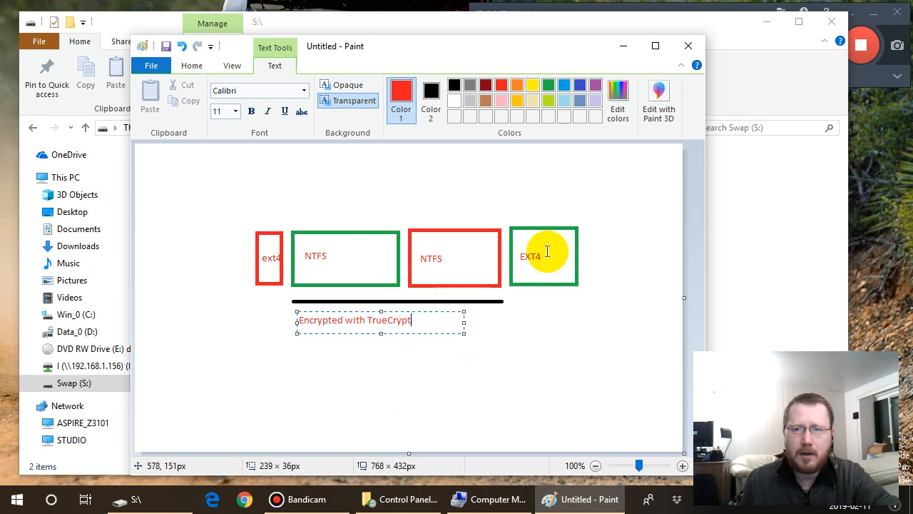
{"action": "left_click", "coordinate": [514, 304]}
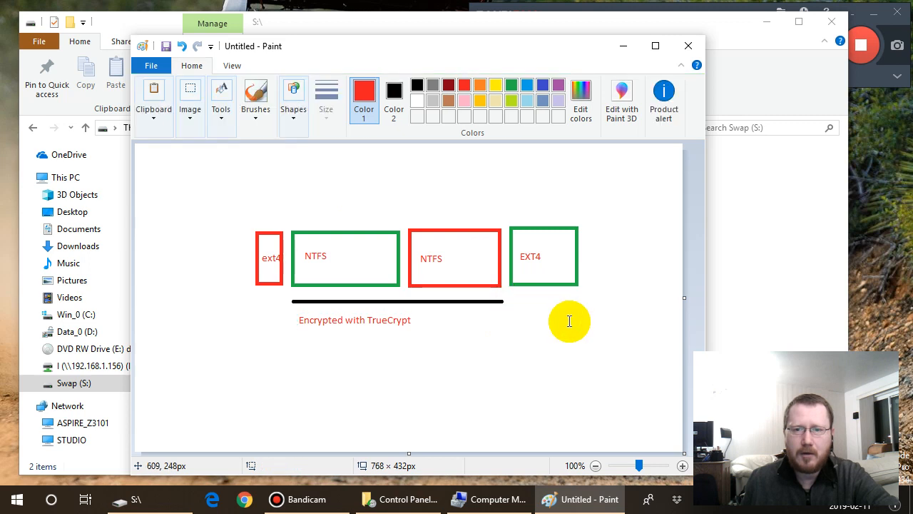
- Try to add the red text "Encrypted with LUKS" beneath the last green rectangle
{"action": "left_click", "coordinate": [513, 304]}
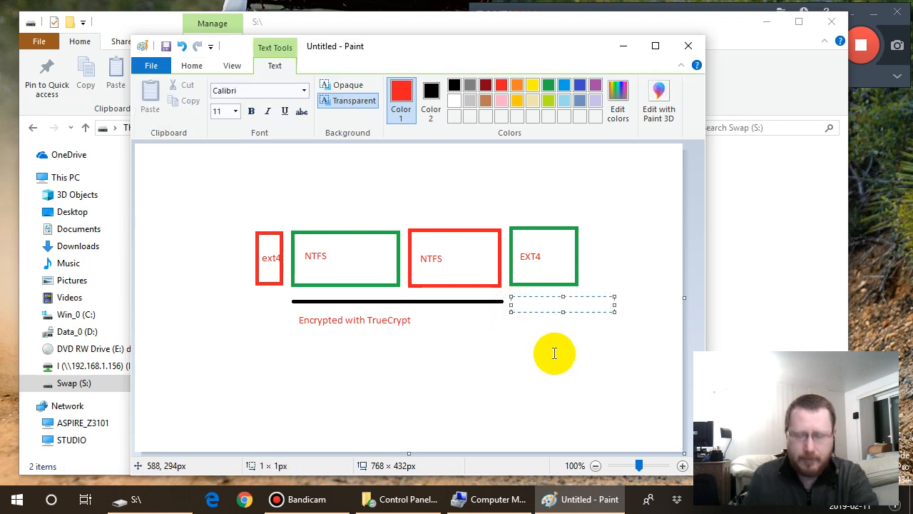
{"action": "type", "text": "Encrypted with LUKS"}
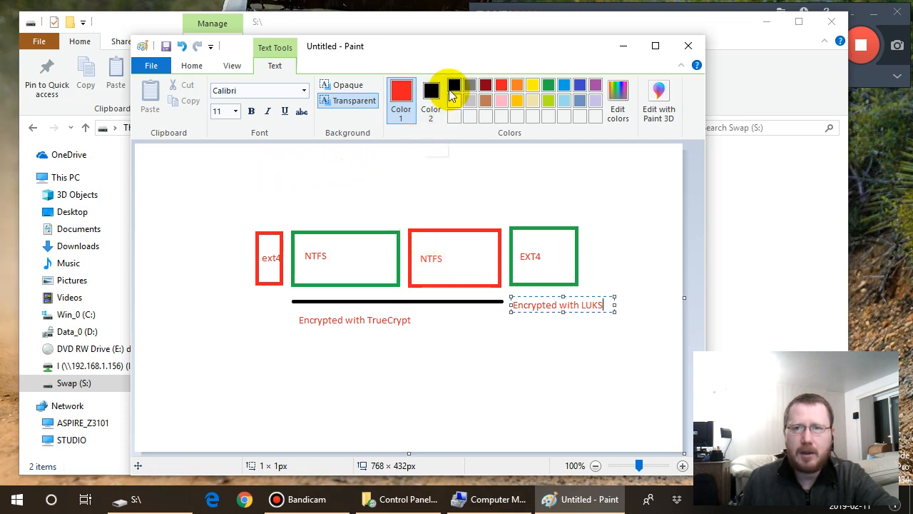
- Discard the pending LUKS text and draw a narrow blue rectangle about 28 × 76 px before the ext4 rectangle
{"action": "left_click", "coordinate": [579, 85]}
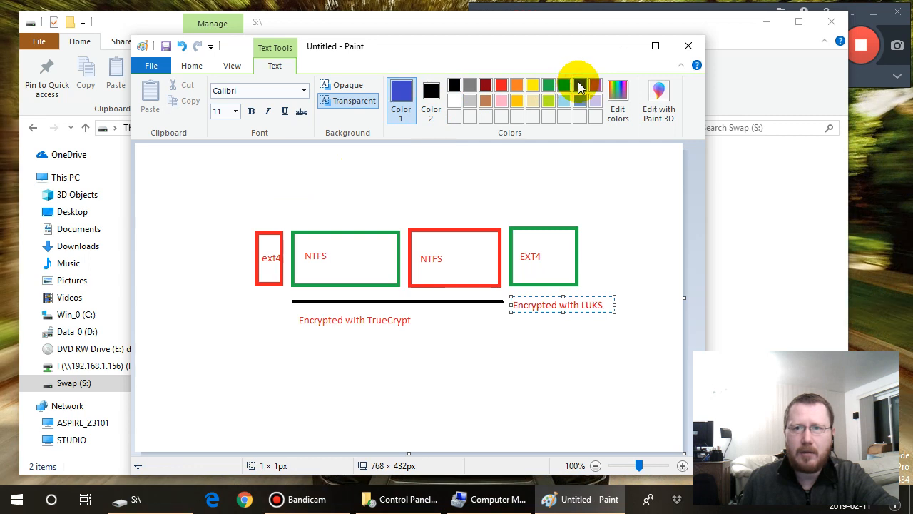
{"action": "left_click", "coordinate": [235, 69]}
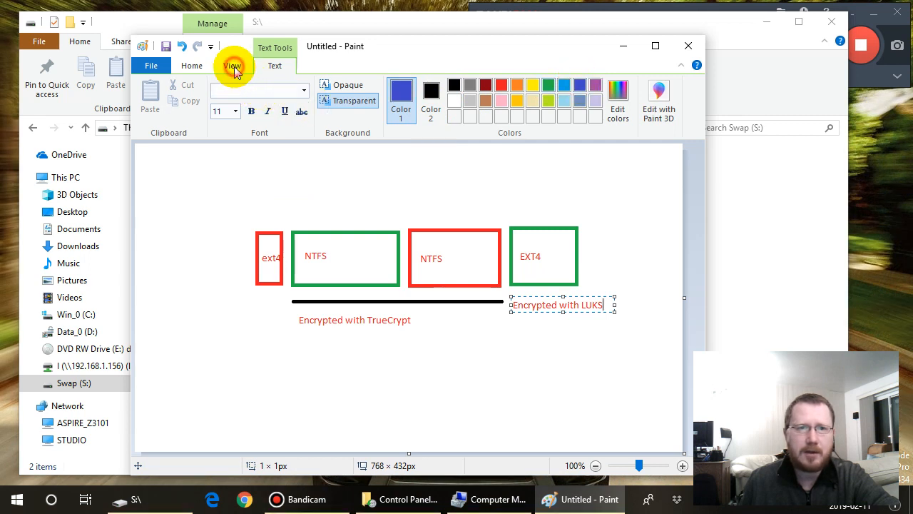
{"action": "left_click", "coordinate": [234, 66]}
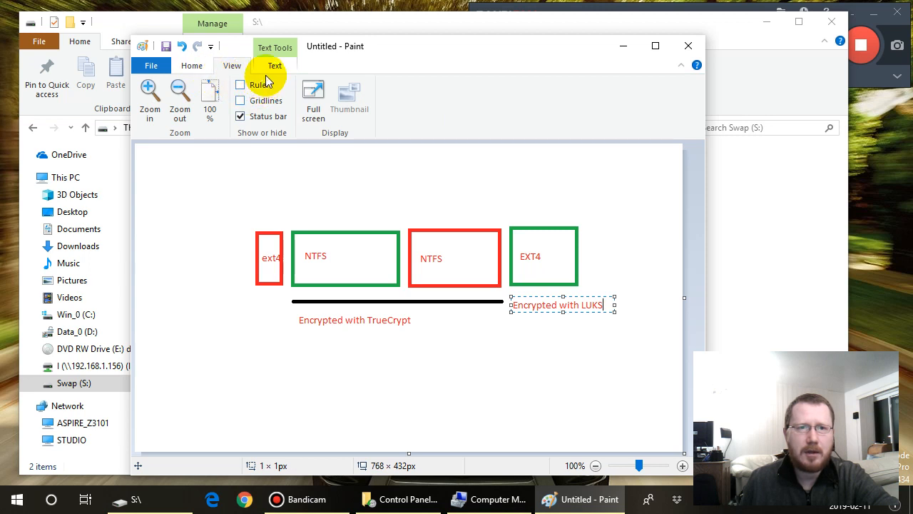
{"action": "key", "text": "Escape"}
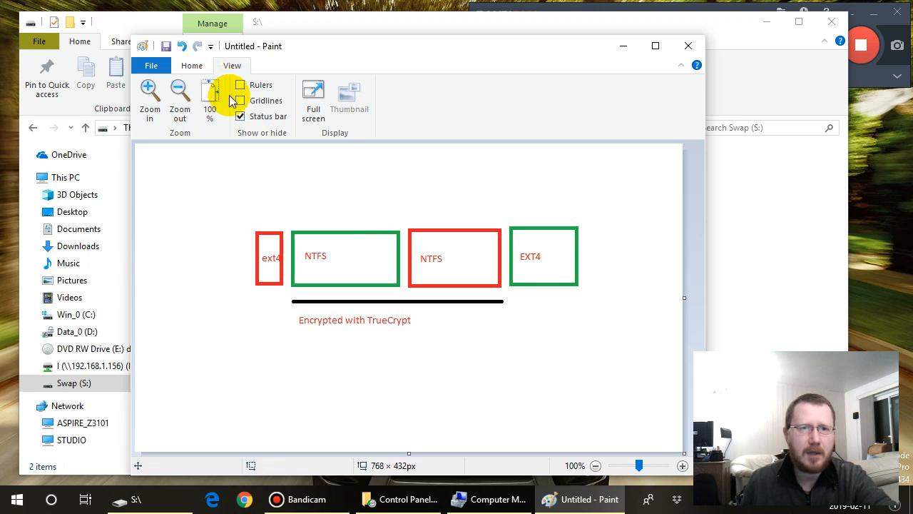
{"action": "left_click", "coordinate": [193, 65]}
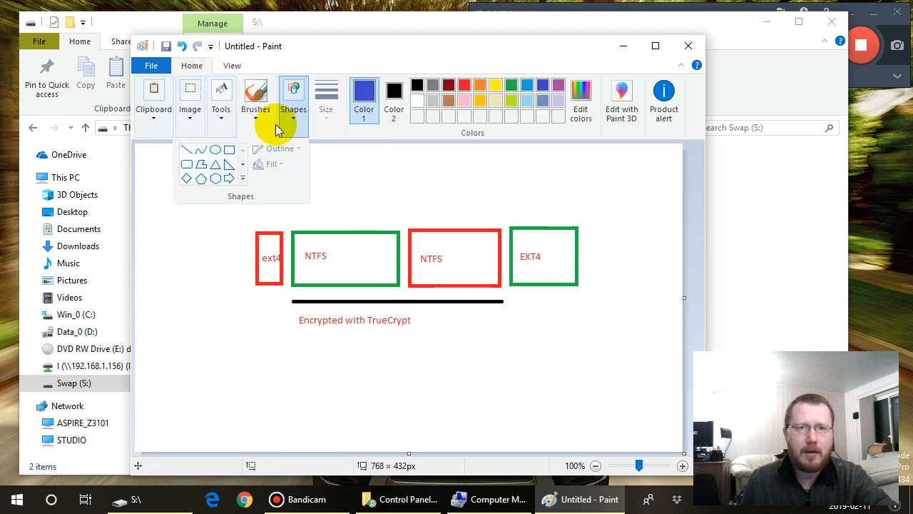
{"action": "left_click", "coordinate": [228, 148]}
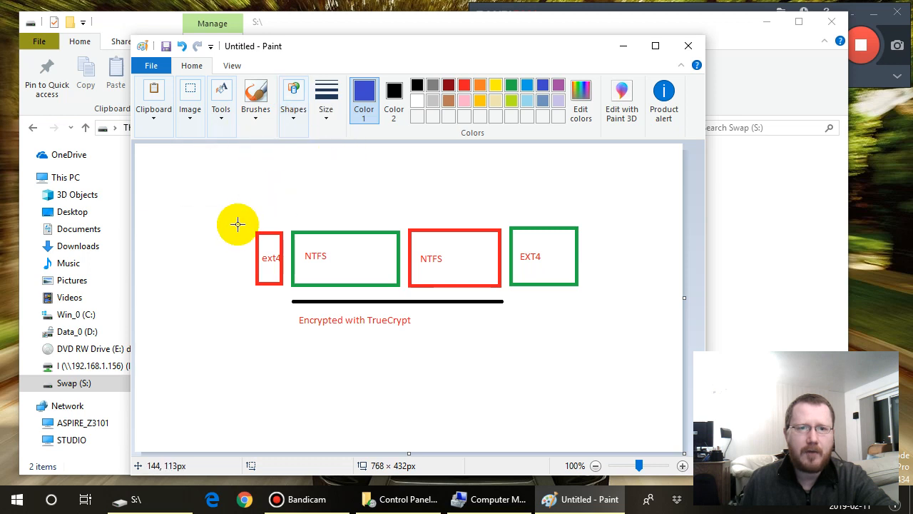
{"action": "left_click_drag", "start_coordinate": [221, 230], "coordinate": [240, 285]}
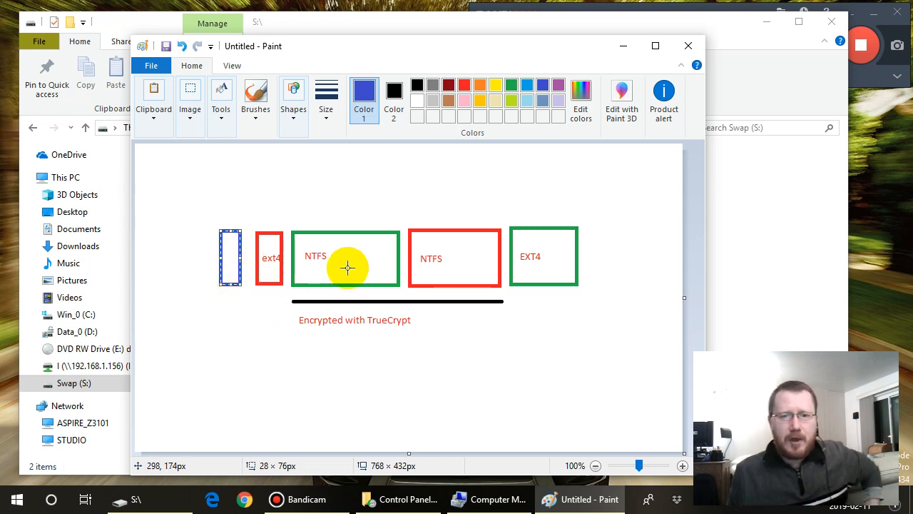
- Add the blue text Win7/8/10 beside NTFS inside the first wide green rectangle
{"action": "left_click", "coordinate": [220, 118]}
{"action": "left_click", "coordinate": [222, 152]}
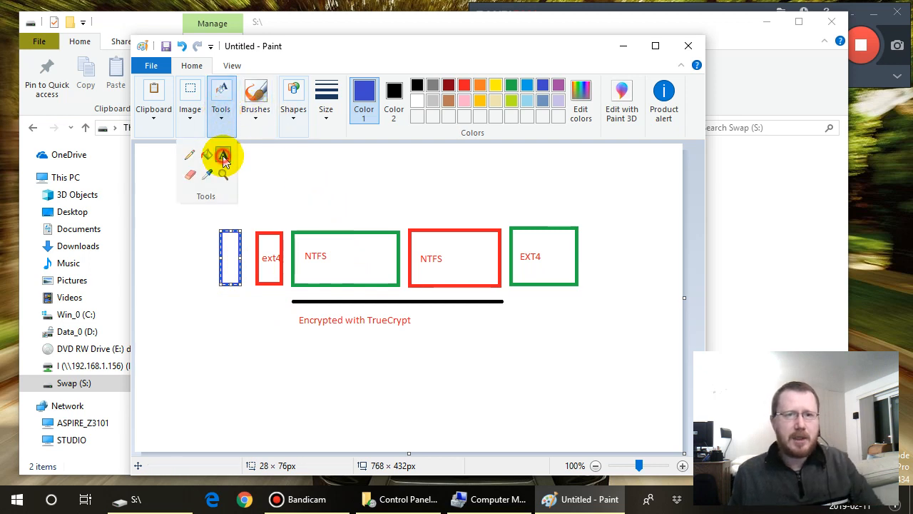
{"action": "left_click", "coordinate": [341, 260]}
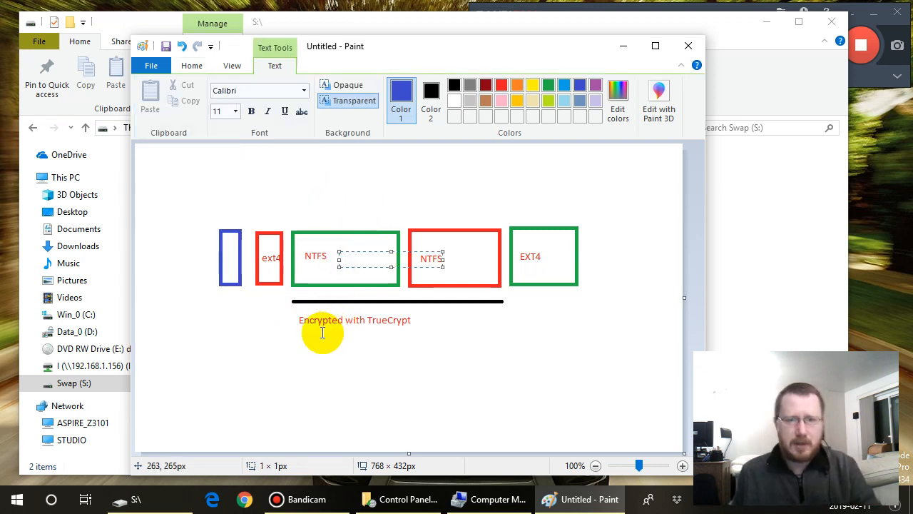
{"action": "type", "text": "W"}
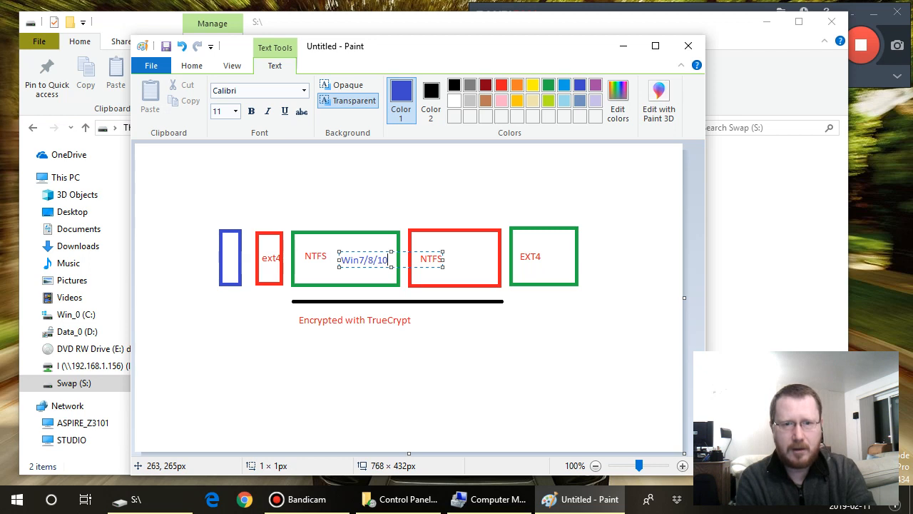
{"action": "type", "text": "in7/8/10"}
{"action": "key", "text": "Return"}
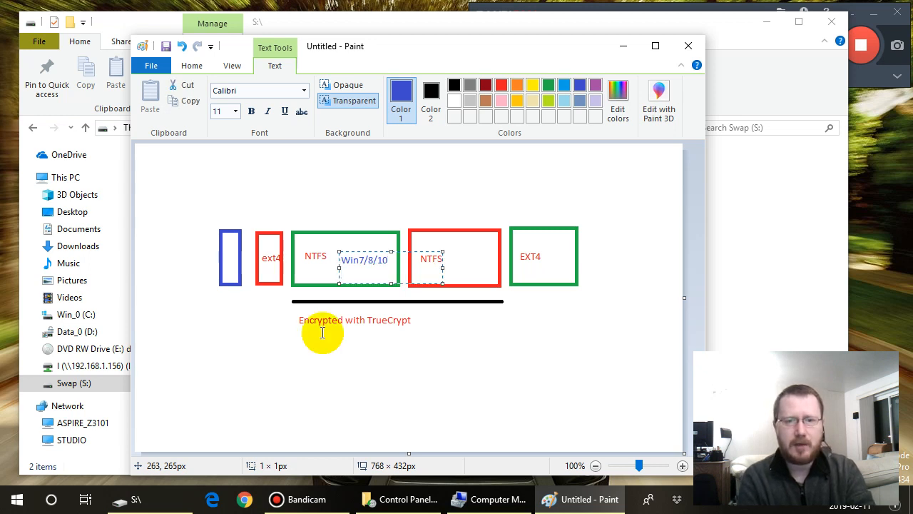
{"action": "left_click", "coordinate": [407, 350]}
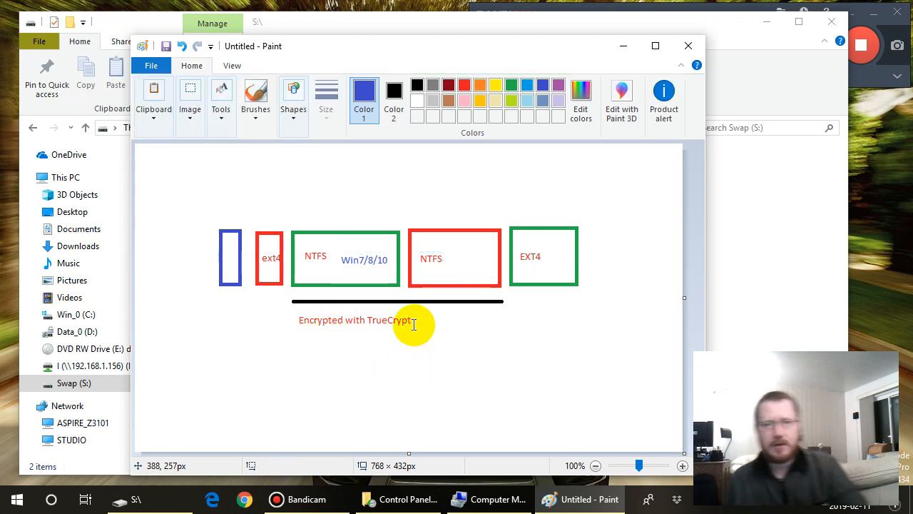
- Add the blue text Data beneath NTFS in the wide red rectangle and root beneath EXT4 in the last green one
{"action": "left_click", "coordinate": [424, 274]}
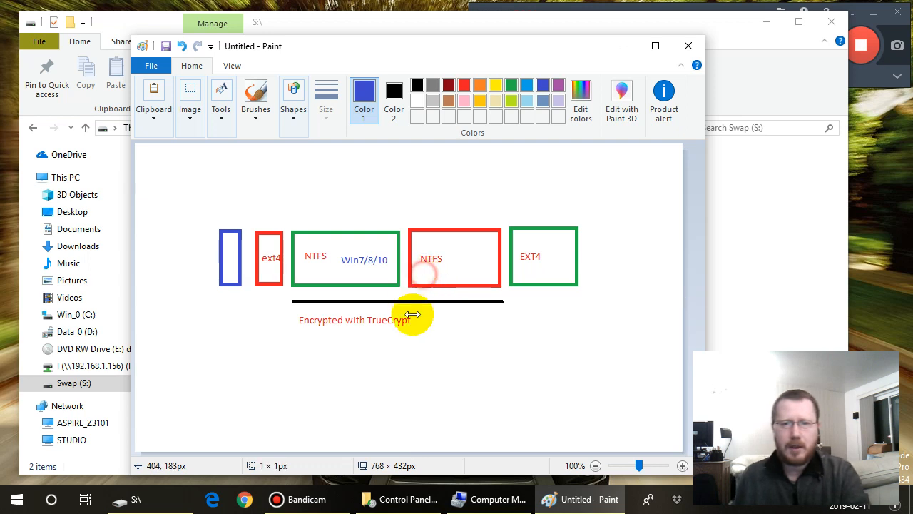
{"action": "type", "text": "Da"}
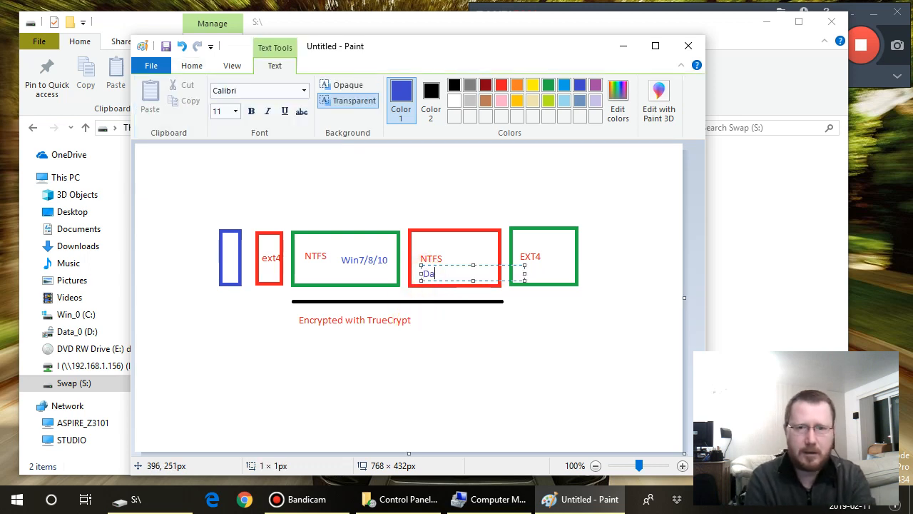
{"action": "type", "text": "ta"}
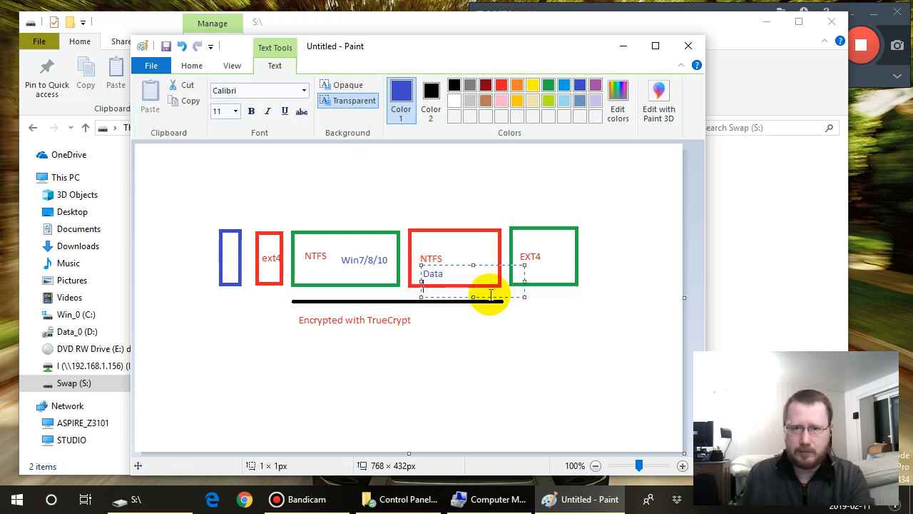
{"action": "key", "text": "Return"}
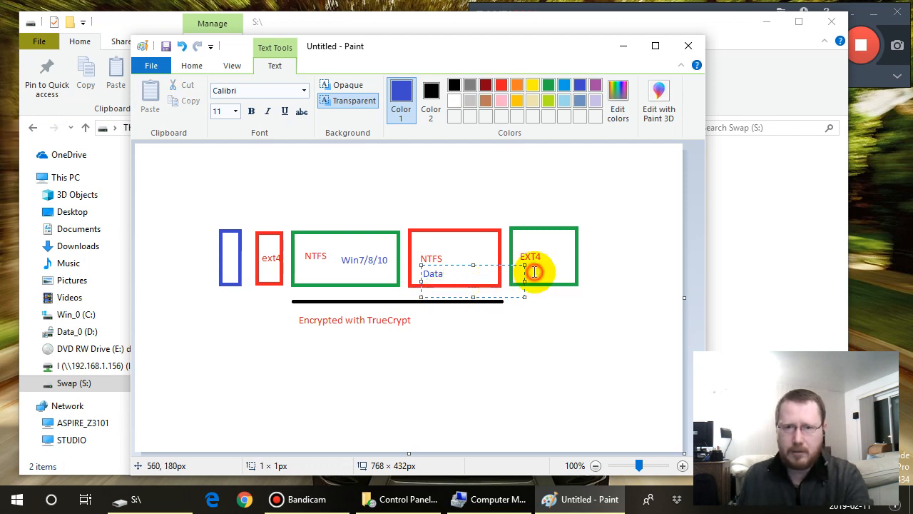
{"action": "left_click", "coordinate": [523, 273]}
{"action": "left_click", "coordinate": [522, 273]}
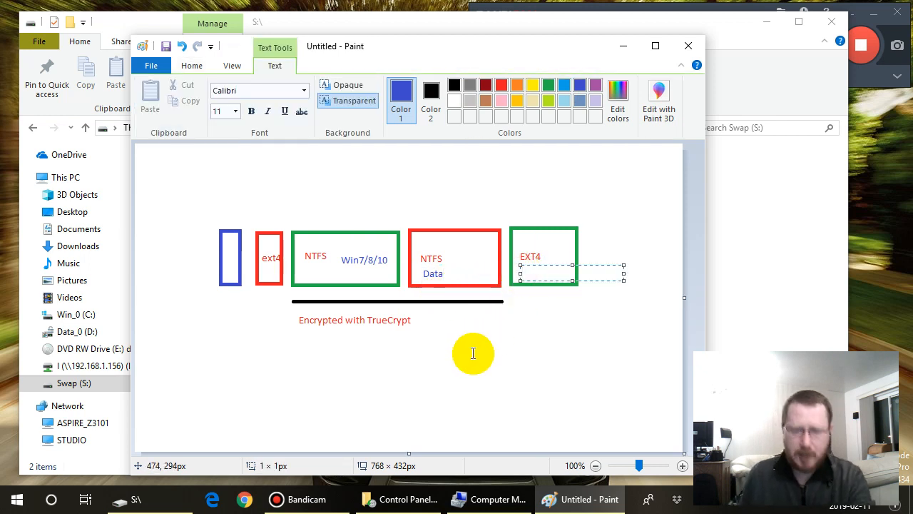
{"action": "type", "text": "root"}
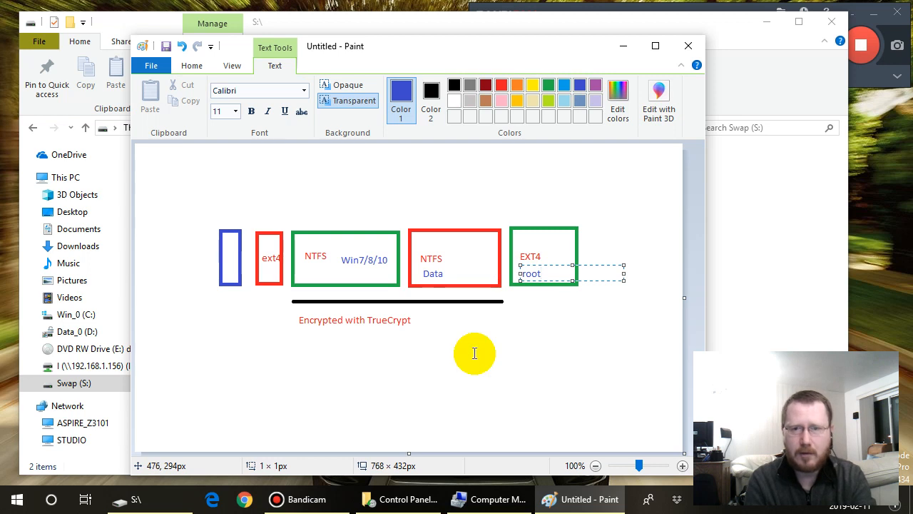
{"action": "left_click", "coordinate": [469, 368]}
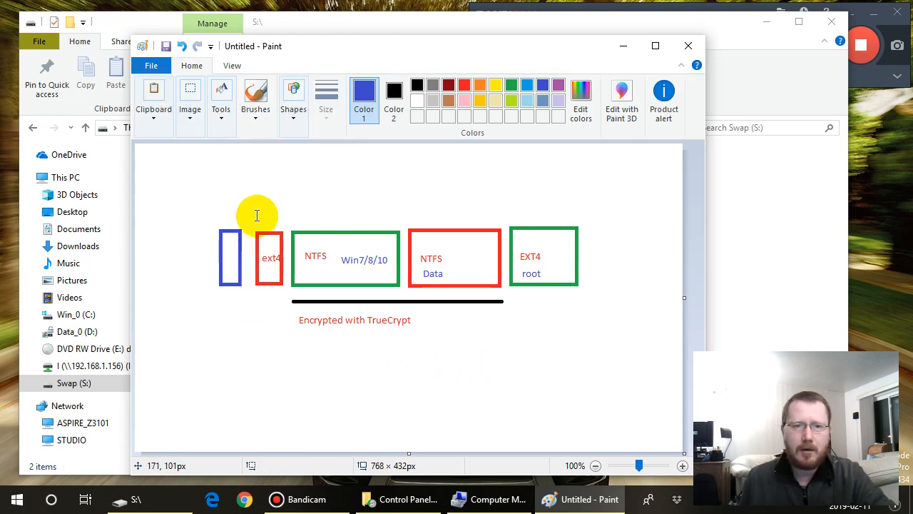
- Add the blue label boot above the narrow red ext4 rectangle and MBR beneath the narrow blue rectangle
{"action": "left_click_drag", "start_coordinate": [252, 211], "coordinate": [356, 227]}
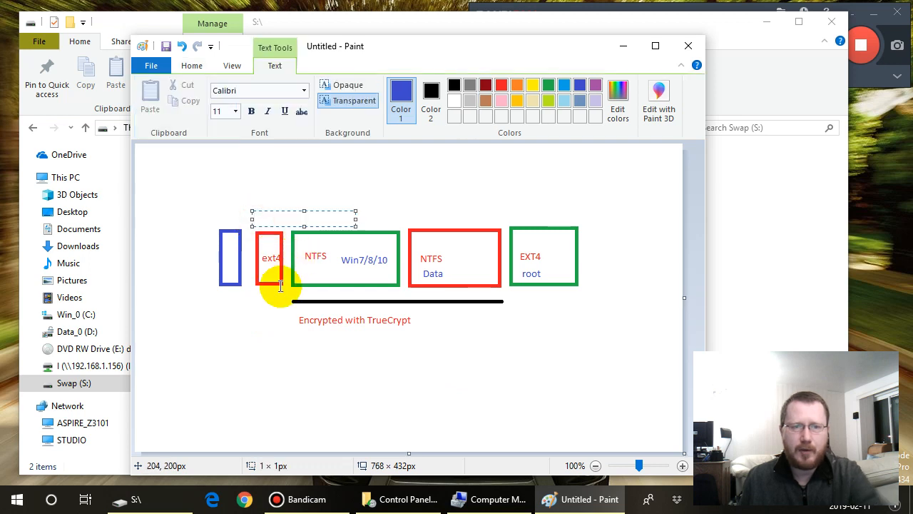
{"action": "type", "text": "/boot"}
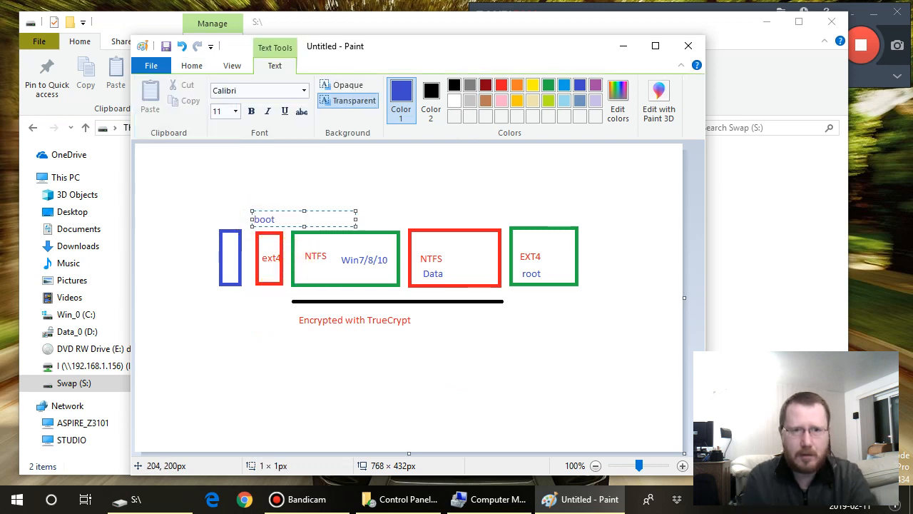
{"action": "left_click", "coordinate": [220, 305]}
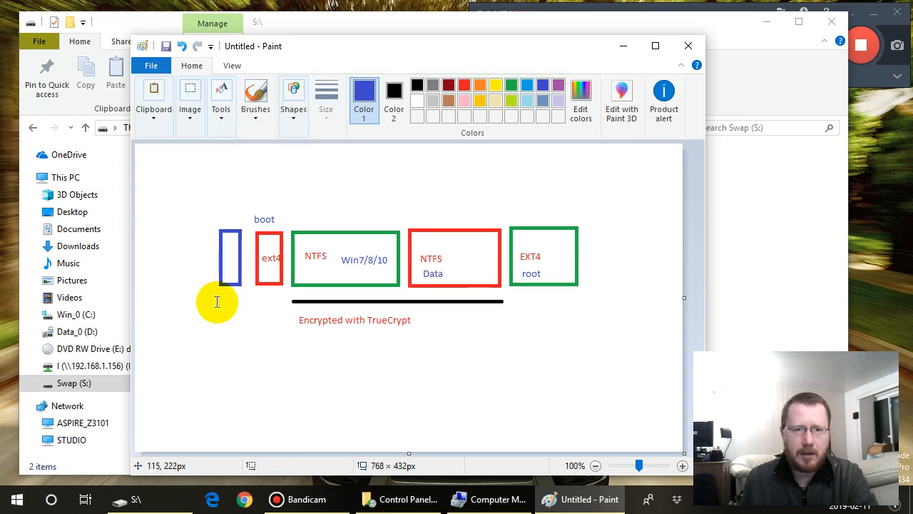
{"action": "left_click", "coordinate": [216, 294]}
{"action": "type", "text": "MBR"}
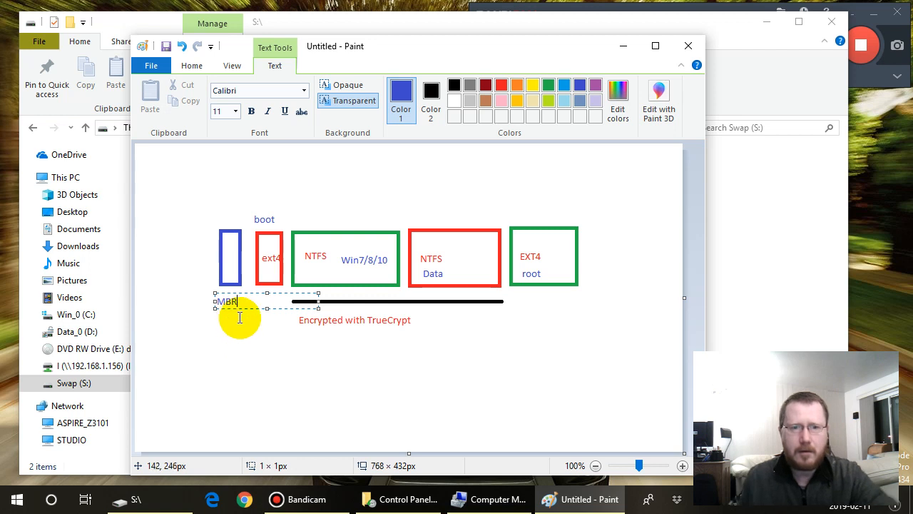
{"action": "left_click", "coordinate": [265, 347]}
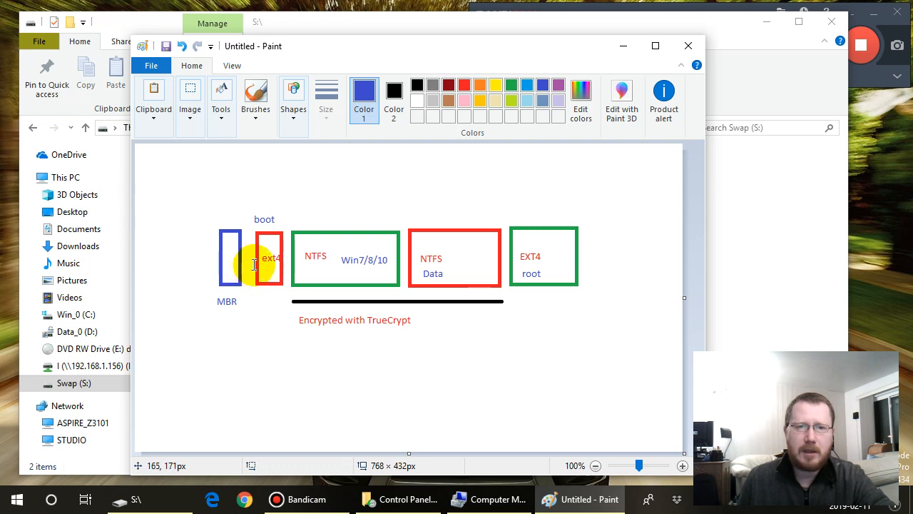
- Draw a large blue rectangle about 479 × 176 px enclosing the four partition blocks and the TrueCrypt label, excluding the MBR block
{"action": "left_click", "coordinate": [395, 100]}
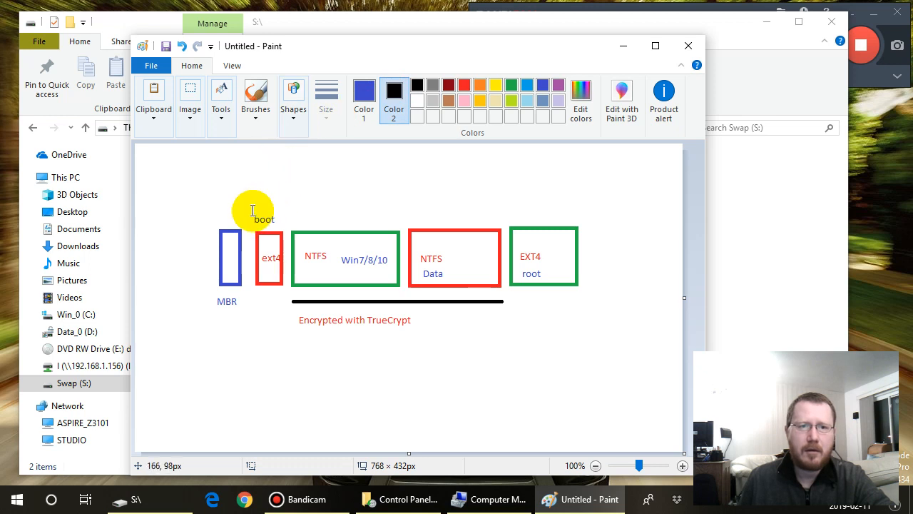
{"action": "left_click", "coordinate": [221, 116]}
{"action": "left_click", "coordinate": [292, 118]}
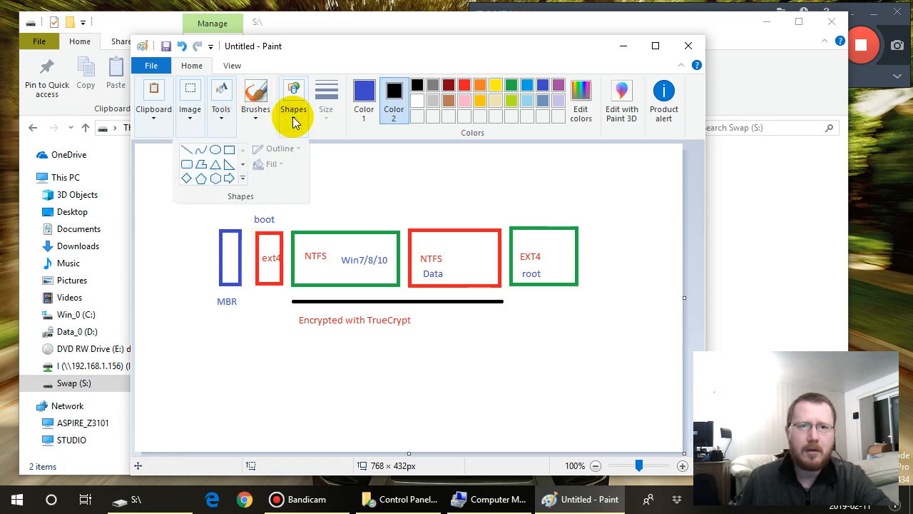
{"action": "left_click", "coordinate": [232, 156]}
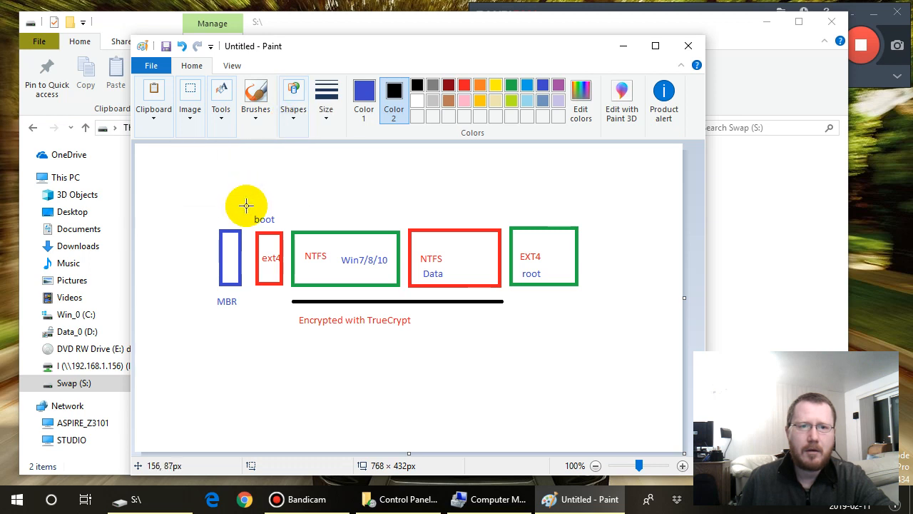
{"action": "mouse_move", "coordinate": [244, 205]}
{"action": "left_mouse_down"}
{"action": "mouse_move", "coordinate": [328, 314]}
{"action": "mouse_move", "coordinate": [573, 322]}
{"action": "mouse_move", "coordinate": [587, 331]}
{"action": "left_mouse_up"}
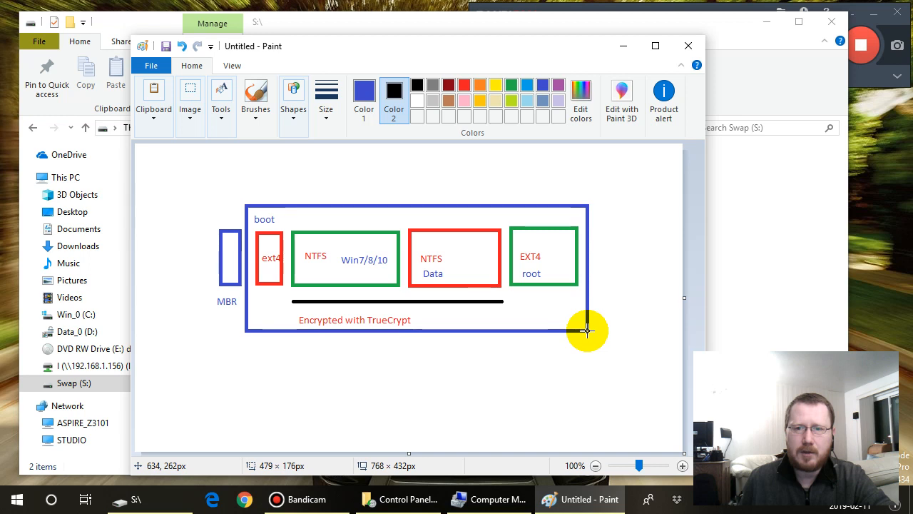
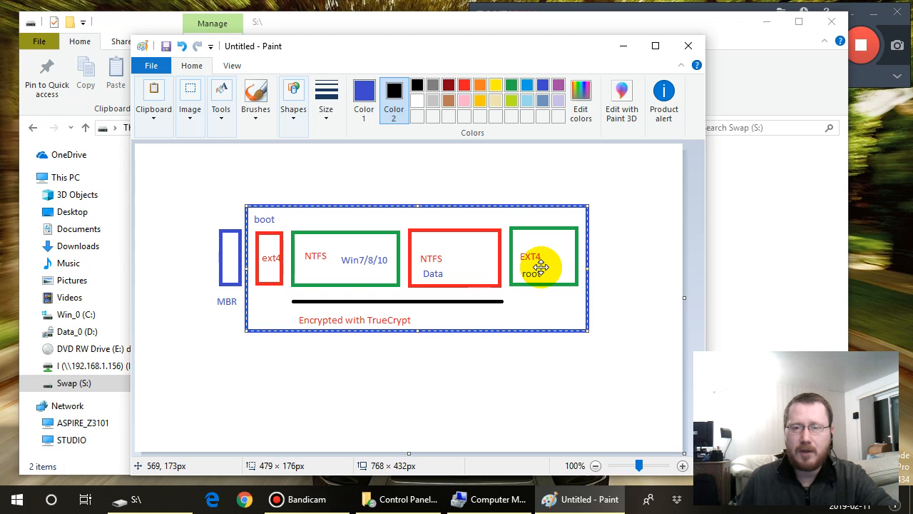
- Add the blue text LUKS beneath the last green EXT4 rectangle, inside the large blue rectangle
{"action": "left_click", "coordinate": [223, 120]}
{"action": "left_click", "coordinate": [224, 153]}
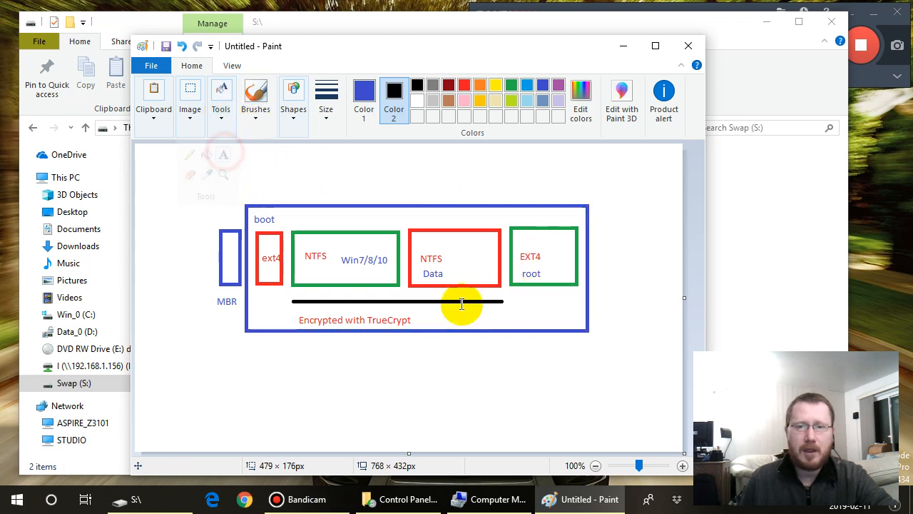
{"action": "left_click", "coordinate": [521, 300]}
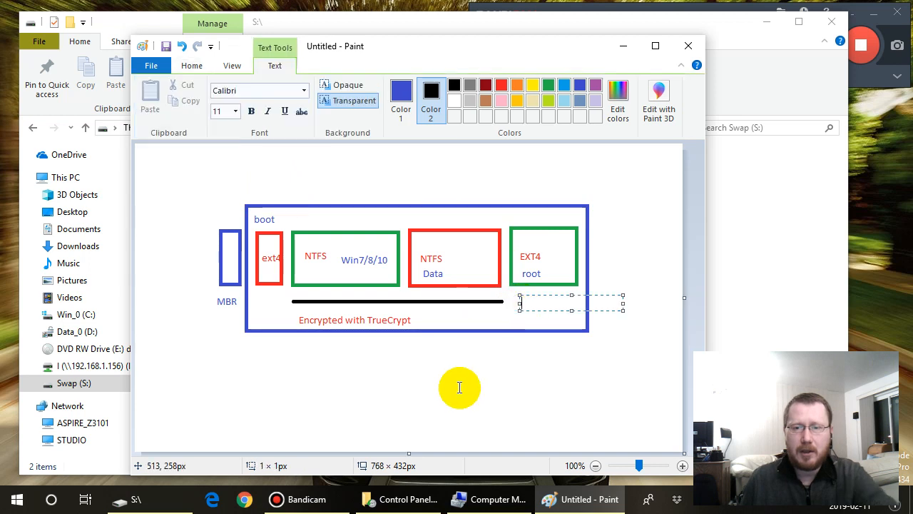
{"action": "type", "text": "LUKS"}
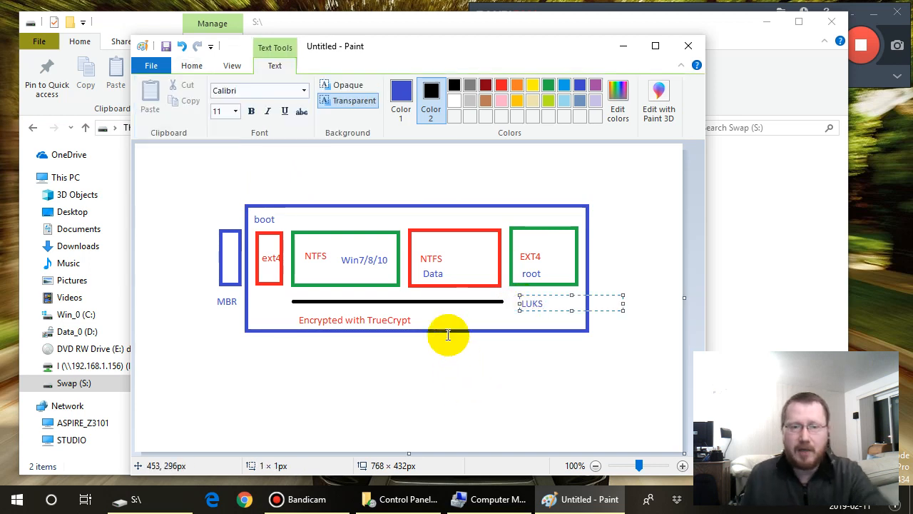
{"action": "left_click", "coordinate": [235, 68]}
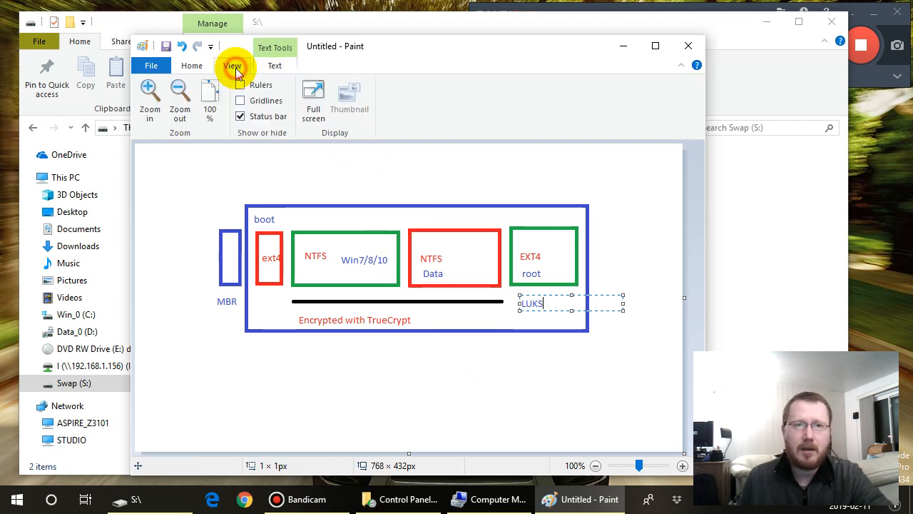
{"action": "left_click", "coordinate": [194, 69]}
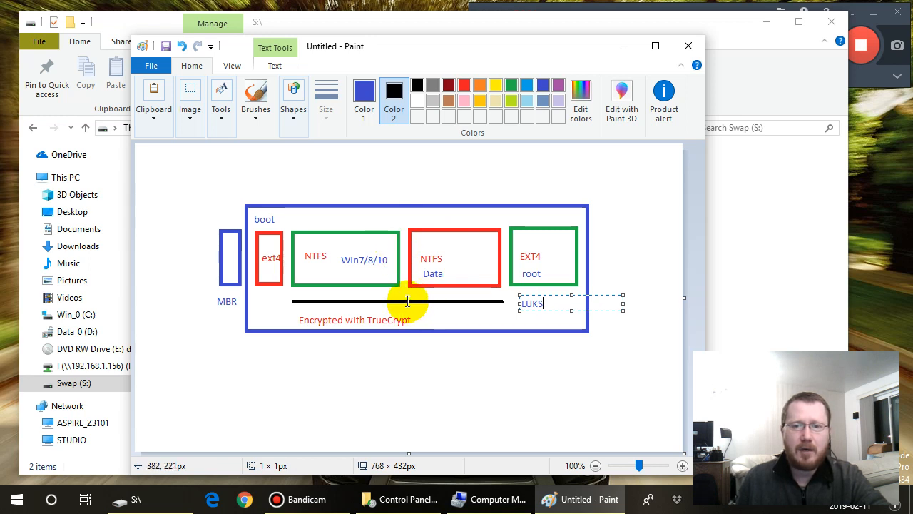
{"action": "left_click", "coordinate": [294, 118]}
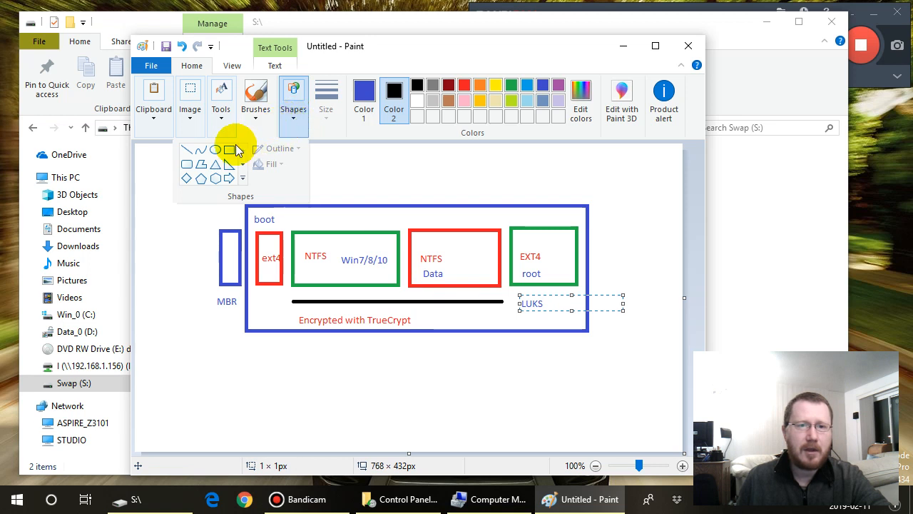
{"action": "left_click", "coordinate": [189, 154]}
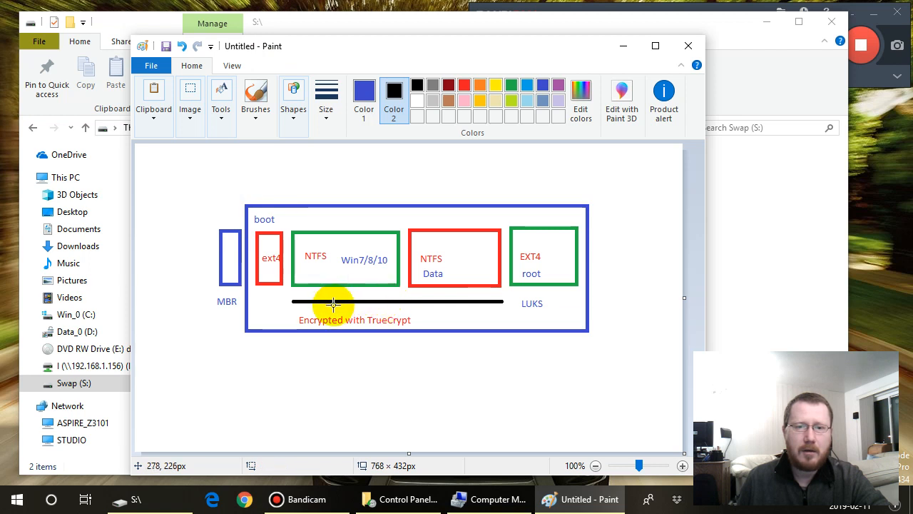
- Try to delete the black line beneath the NTFS rectangles using a rectangular selection, and undo the deletion
{"action": "left_click", "coordinate": [190, 117]}
{"action": "left_click", "coordinate": [140, 182]}
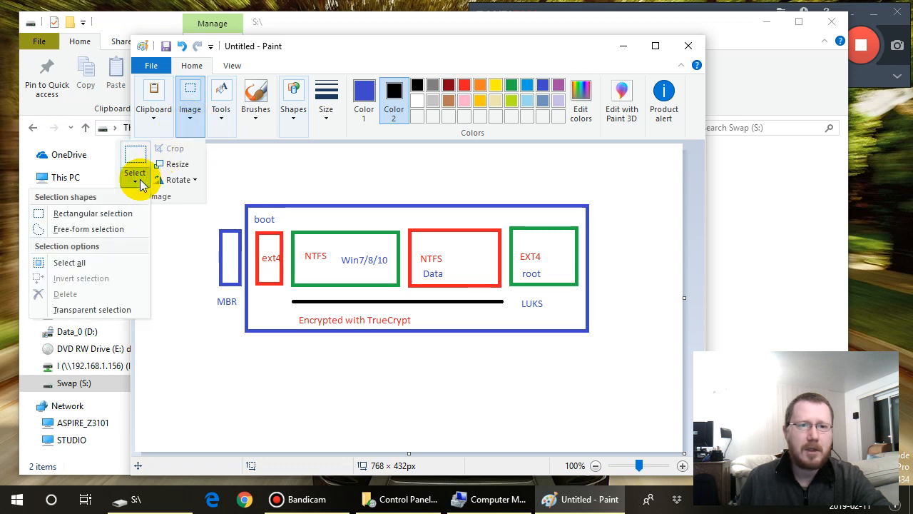
{"action": "left_click", "coordinate": [126, 213]}
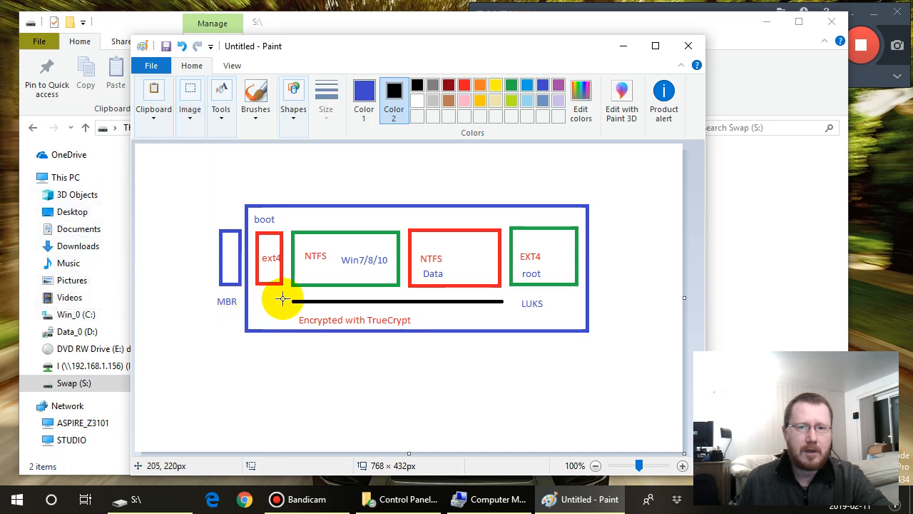
{"action": "left_click_drag", "start_coordinate": [286, 293], "coordinate": [508, 312]}
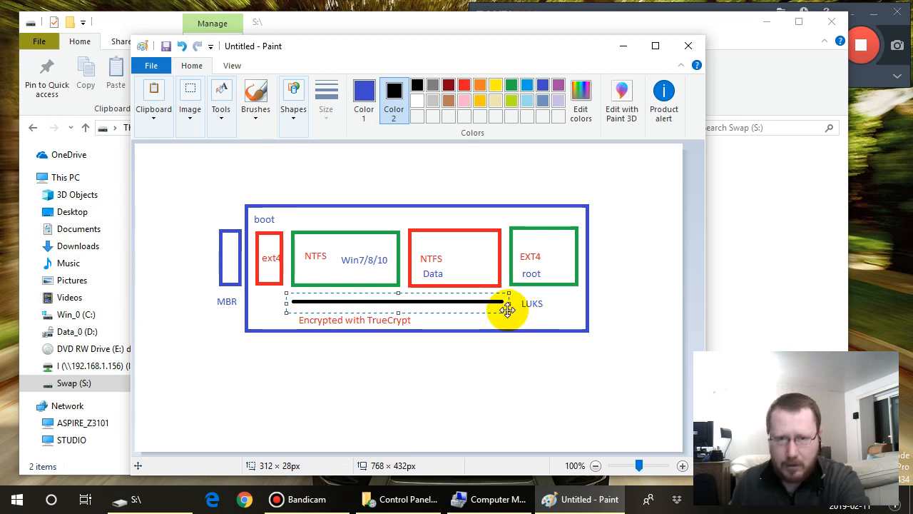
{"action": "key", "text": "Delete"}
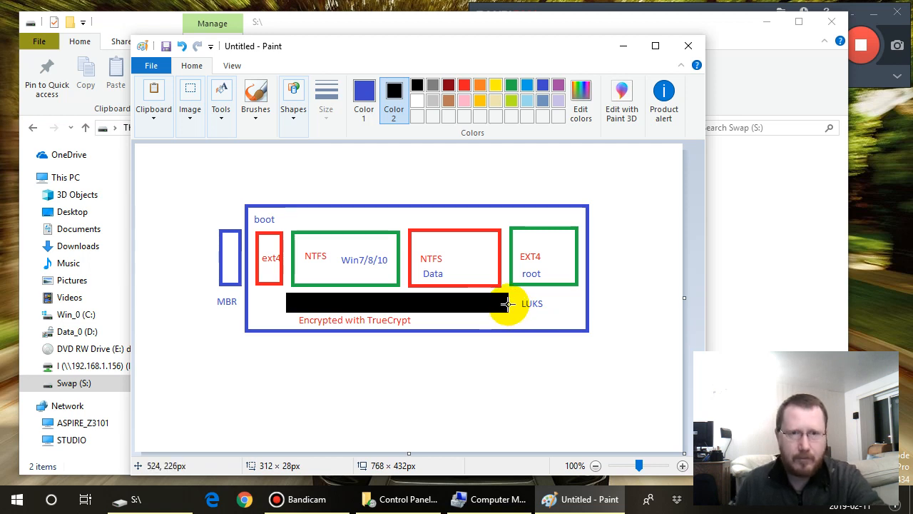
{"action": "left_click", "coordinate": [183, 49]}
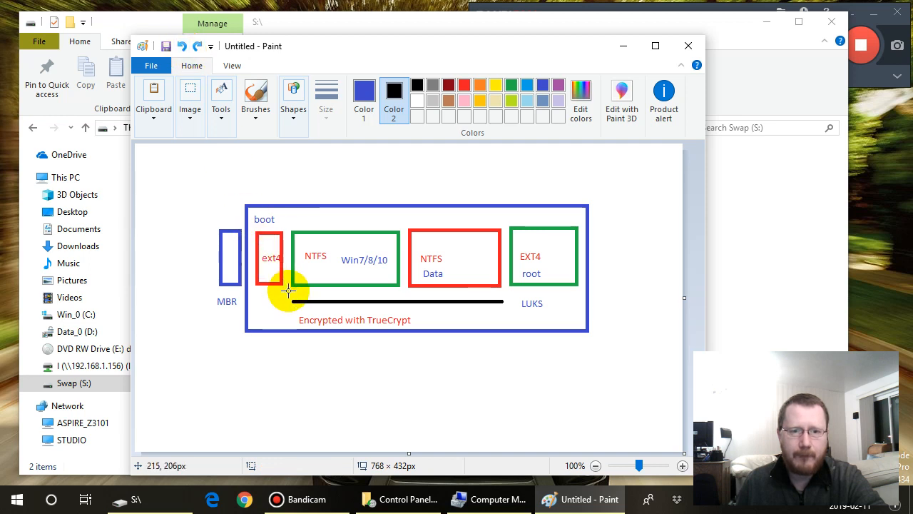
- Select the rectangular area around the black line again and set Color 2 to white
{"action": "left_click", "coordinate": [190, 114]}
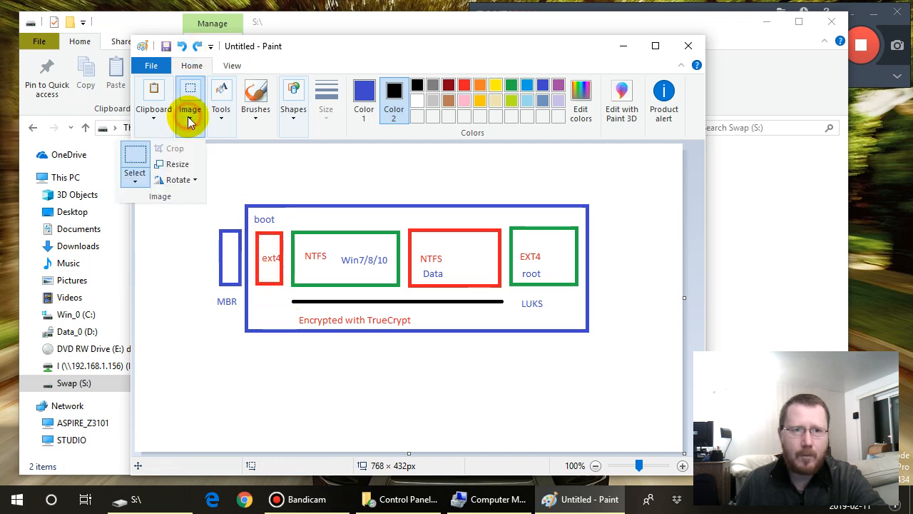
{"action": "left_click", "coordinate": [137, 179]}
{"action": "left_click", "coordinate": [135, 210]}
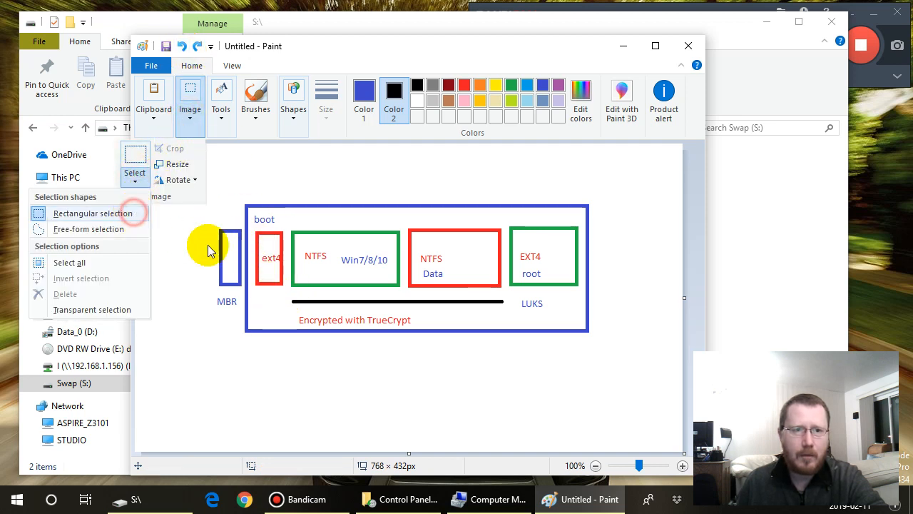
{"action": "left_click_drag", "start_coordinate": [285, 291], "coordinate": [509, 313]}
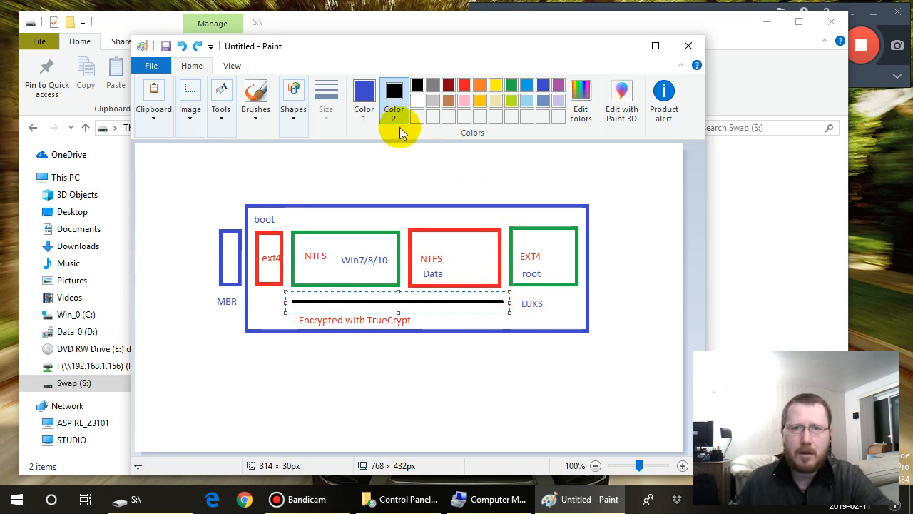
{"action": "left_click", "coordinate": [416, 101]}
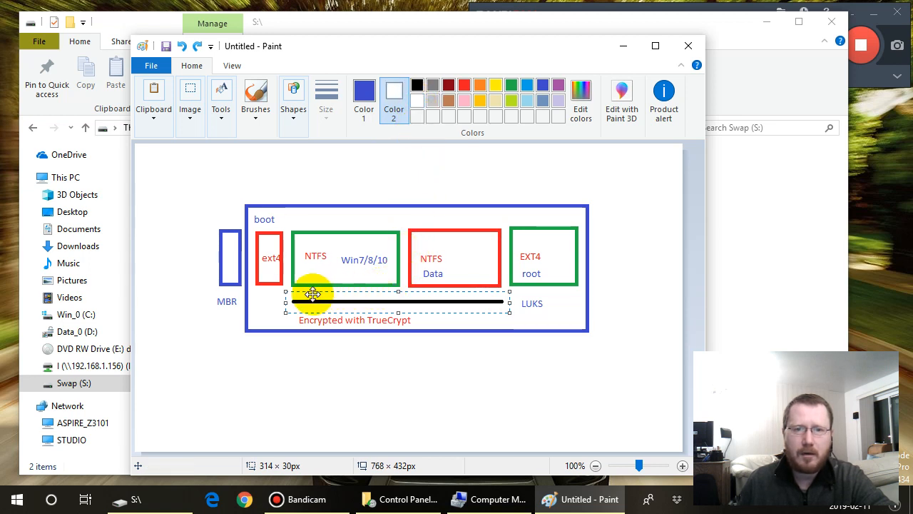
- Cover the black line with a borderless-looking rectangle about 313 × 25 px that has a solid white fill
{"action": "left_click", "coordinate": [295, 120]}
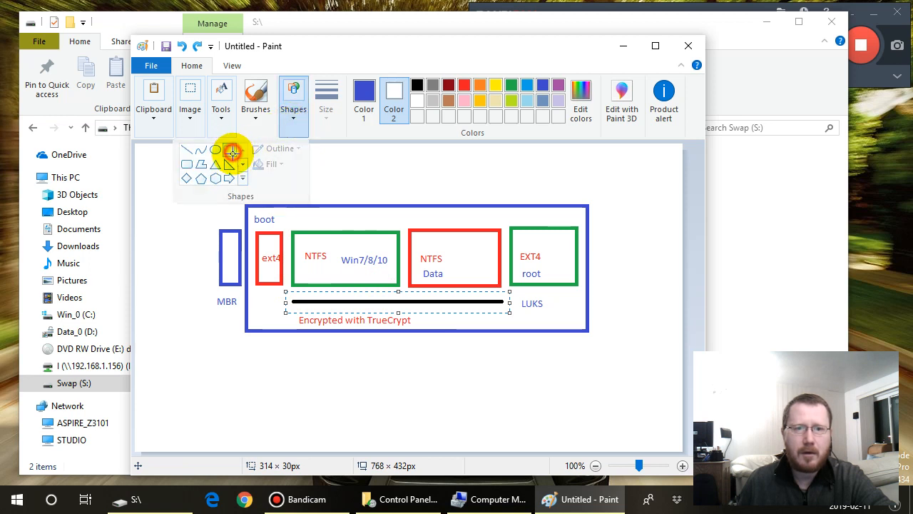
{"action": "left_click", "coordinate": [232, 152]}
{"action": "left_click_drag", "start_coordinate": [287, 292], "coordinate": [480, 308]}
{"action": "left_click_drag", "start_coordinate": [500, 305], "coordinate": [506, 308]}
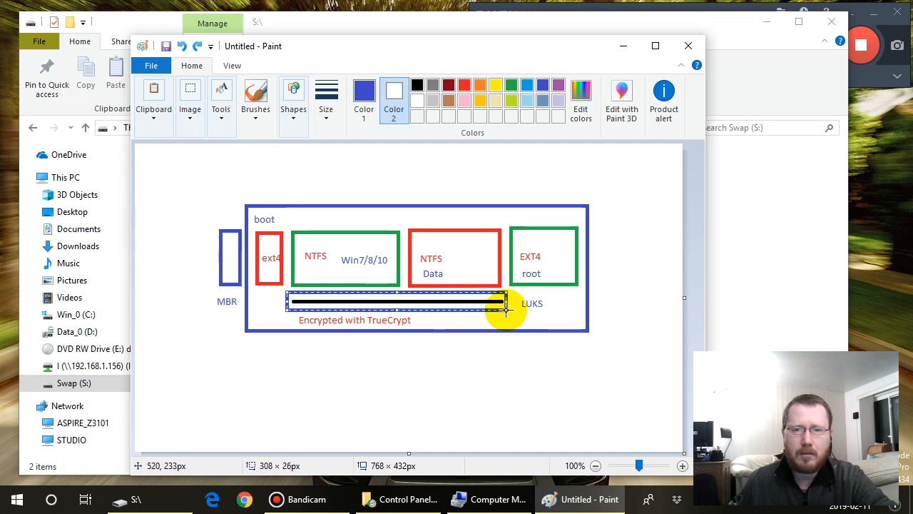
{"action": "left_click", "coordinate": [459, 265]}
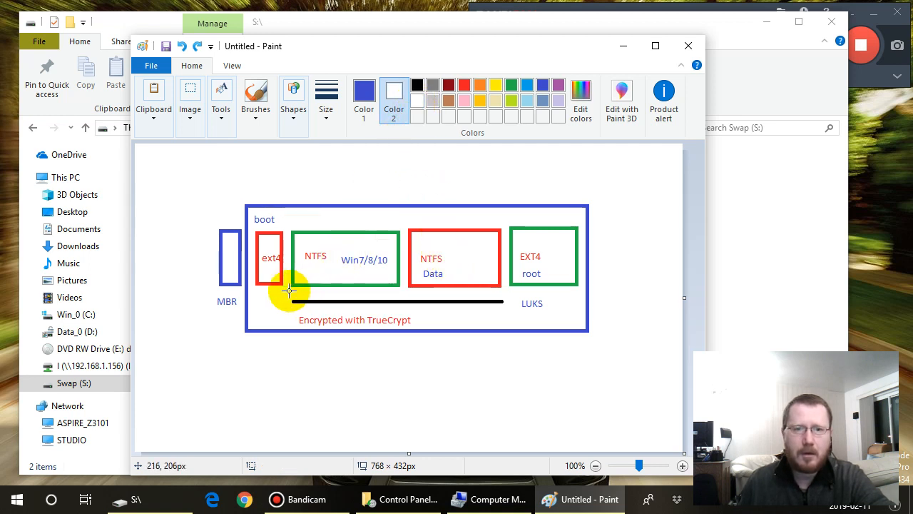
{"action": "left_click_drag", "start_coordinate": [287, 292], "coordinate": [510, 309]}
{"action": "right_click", "coordinate": [510, 313]}
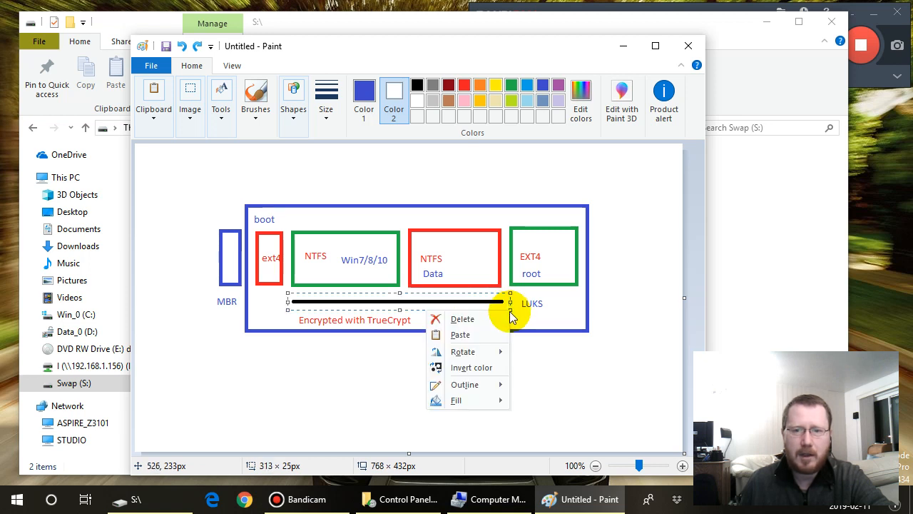
{"action": "mouse_move", "coordinate": [478, 402]}
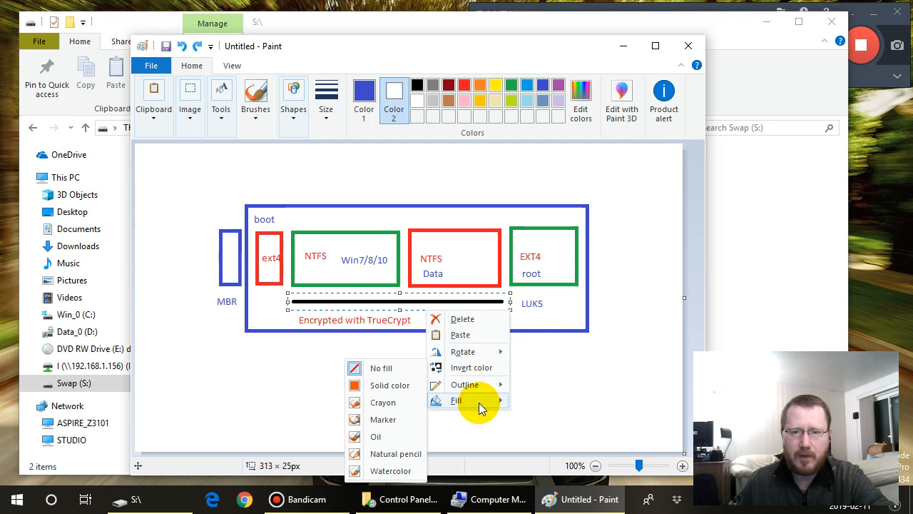
{"action": "left_click", "coordinate": [398, 386]}
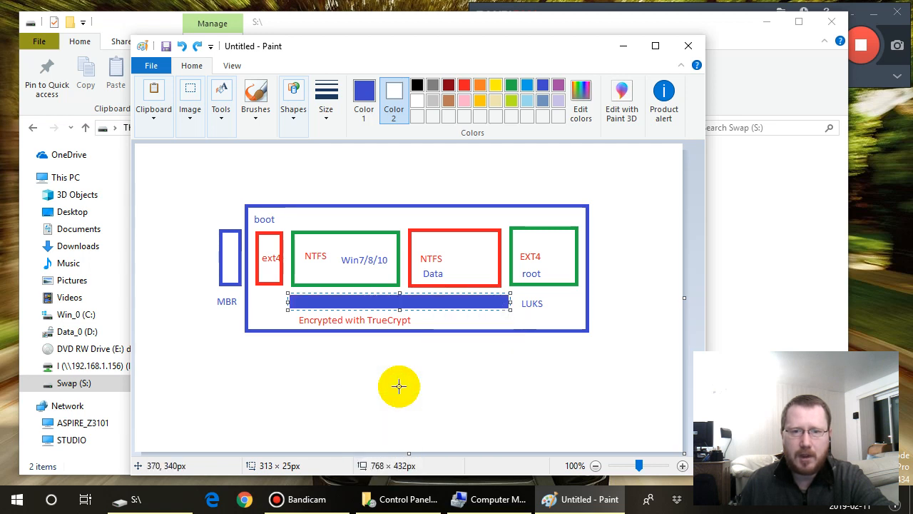
{"action": "left_click", "coordinate": [417, 101]}
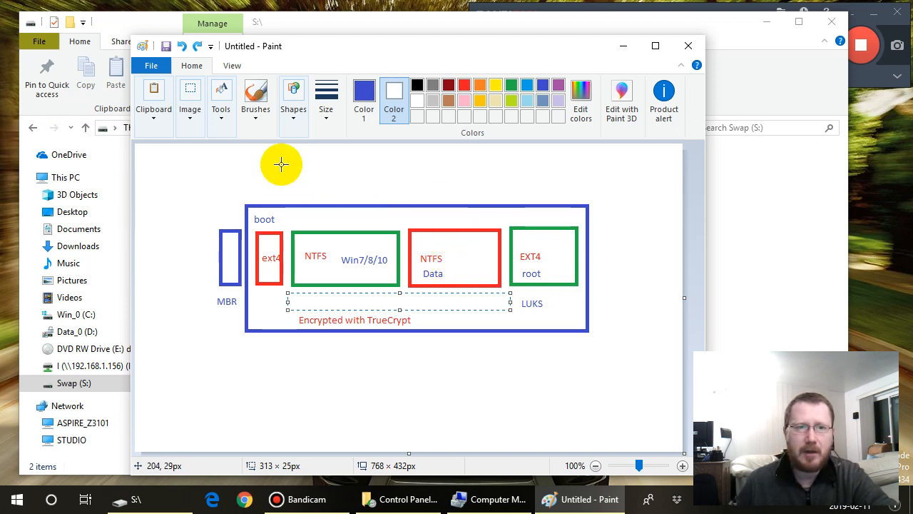
- Add the blue text BitLocker above the wide red NTFS Data rectangle
{"action": "left_click", "coordinate": [222, 114]}
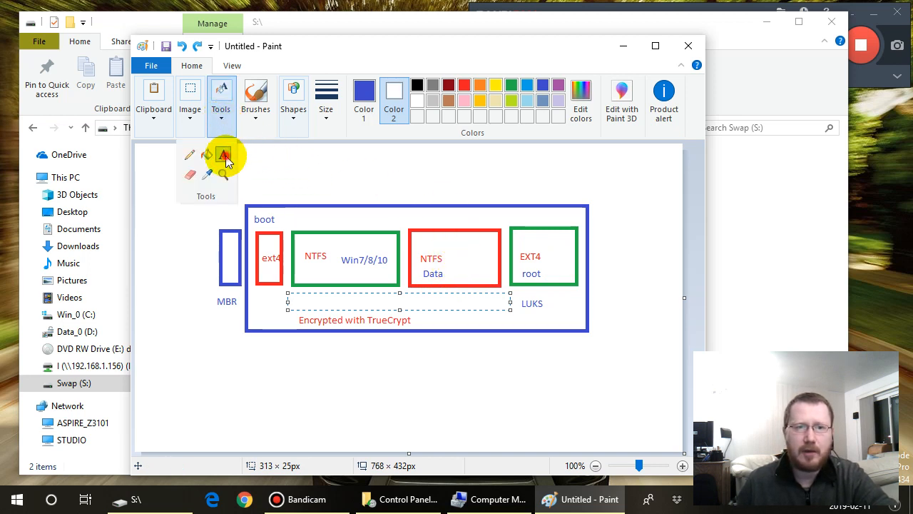
{"action": "left_click", "coordinate": [226, 154]}
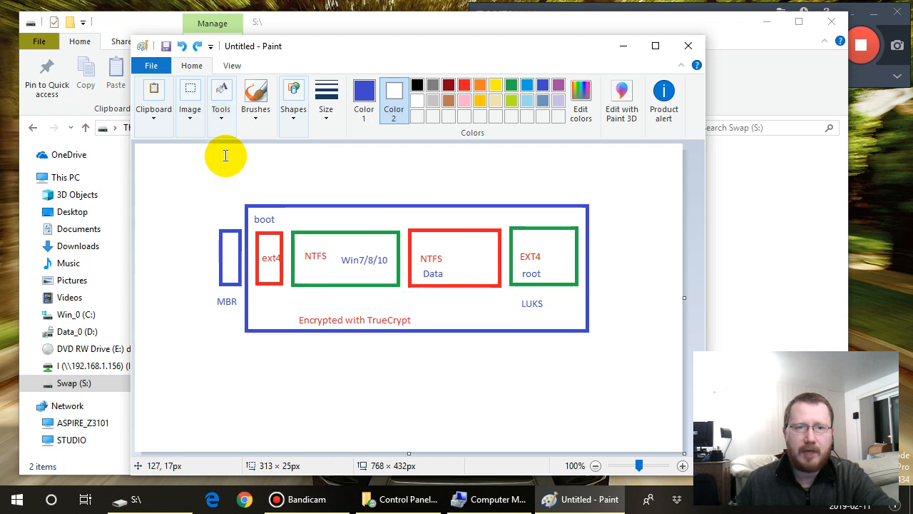
{"action": "left_click", "coordinate": [411, 216]}
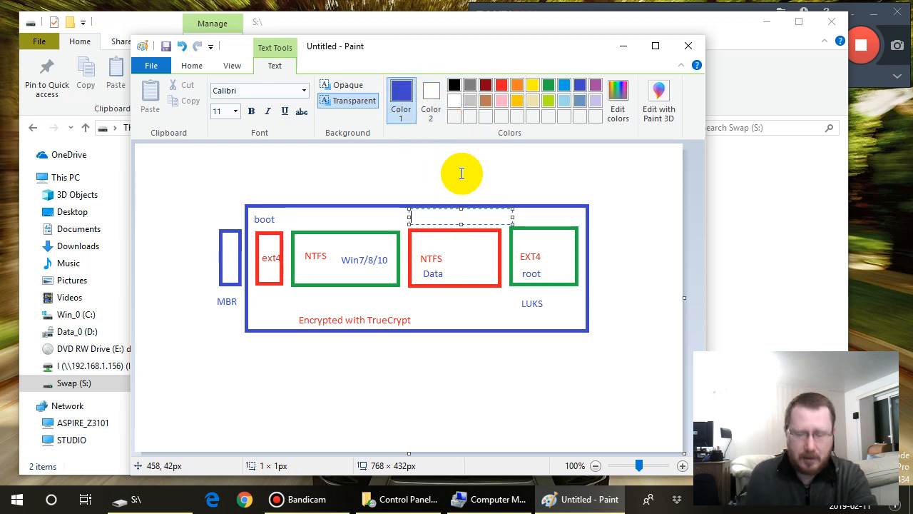
{"action": "type", "text": "Bit"}
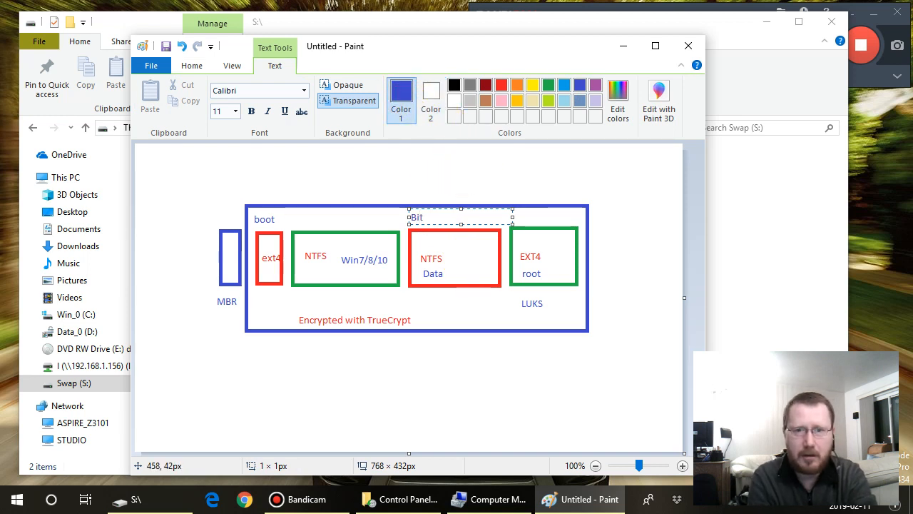
{"action": "type", "text": "Locker"}
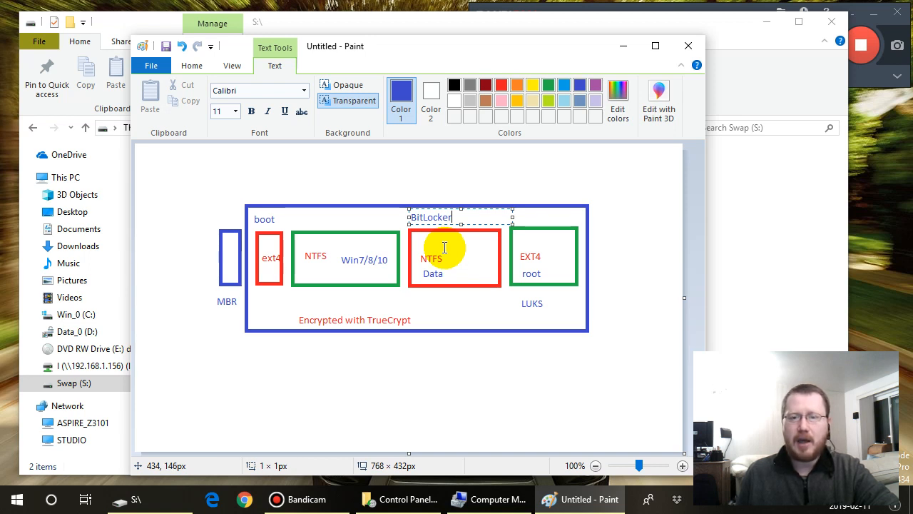
- Switch to Computer Management and inspect the 774 MB partition and the Data_0 (D:) volume on Disk 0
{"action": "left_click", "coordinate": [488, 505]}
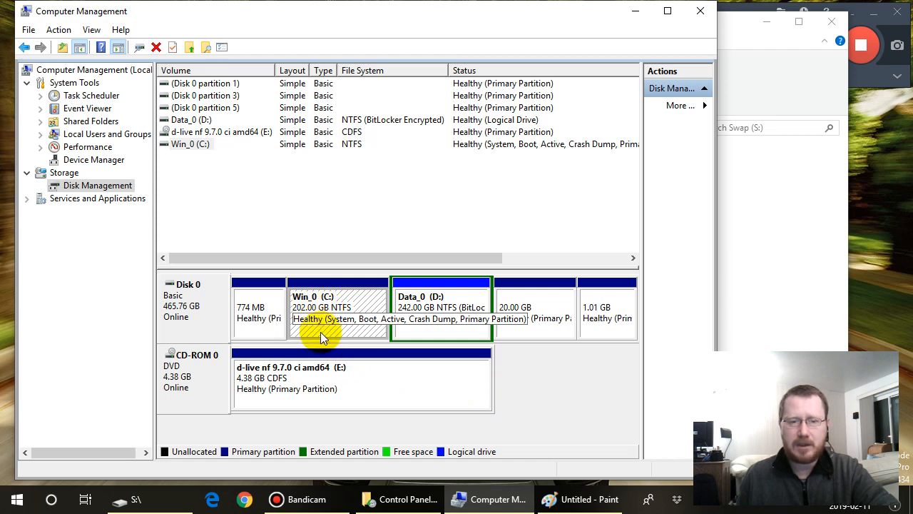
{"action": "left_click", "coordinate": [265, 325]}
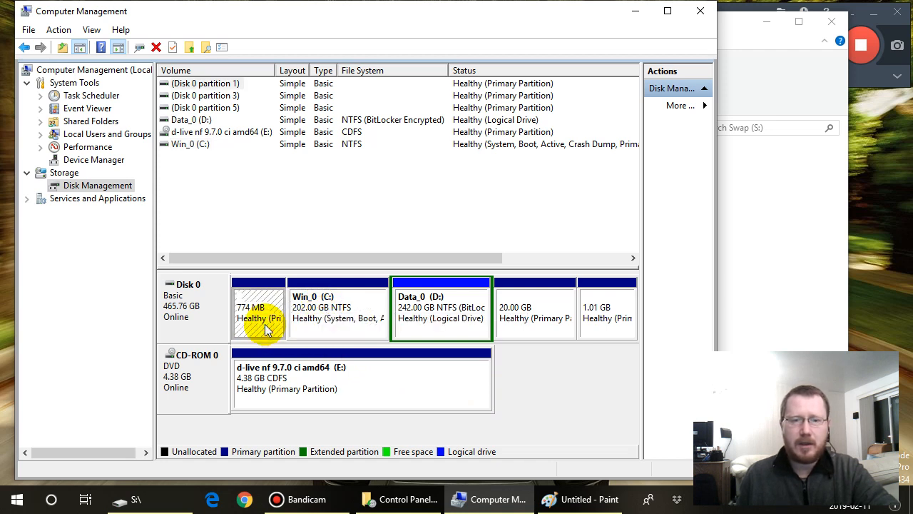
{"action": "left_click", "coordinate": [437, 313]}
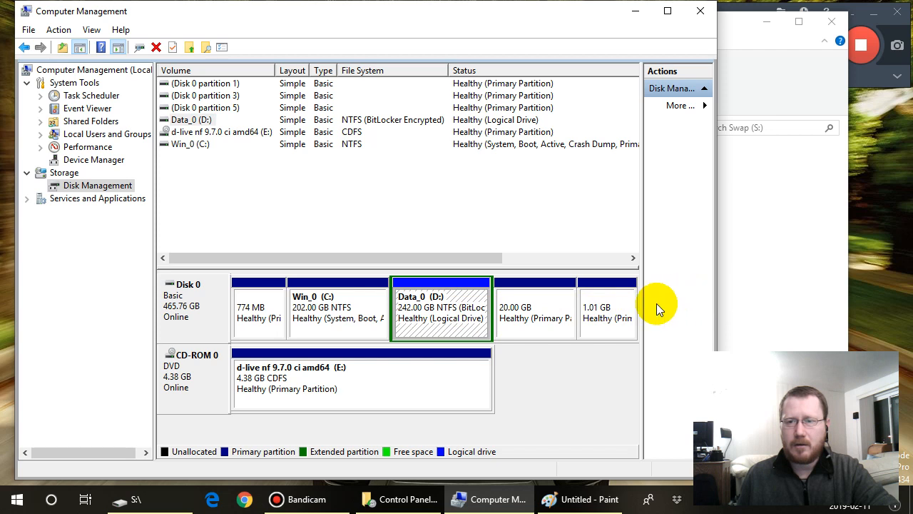
- Narrow the console tree, widen the Computer Management window on both sides, and select the 20 GB partition on Disk 0
{"action": "left_click_drag", "start_coordinate": [154, 328], "coordinate": [127, 328]}
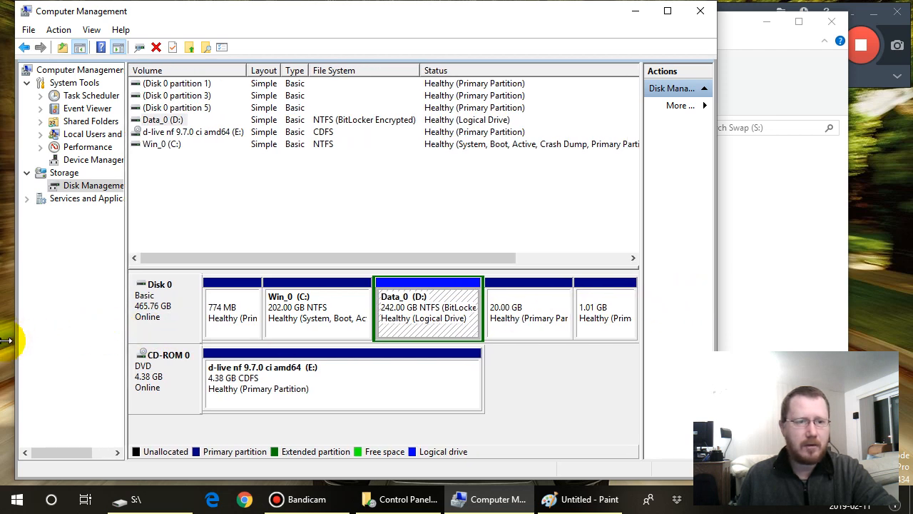
{"action": "left_click_drag", "start_coordinate": [14, 338], "coordinate": [4, 338]}
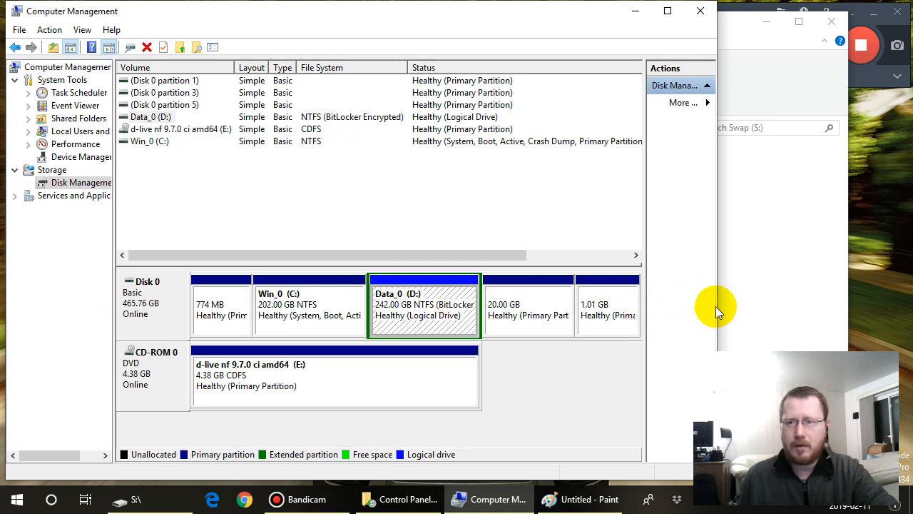
{"action": "left_click_drag", "start_coordinate": [717, 306], "coordinate": [749, 303]}
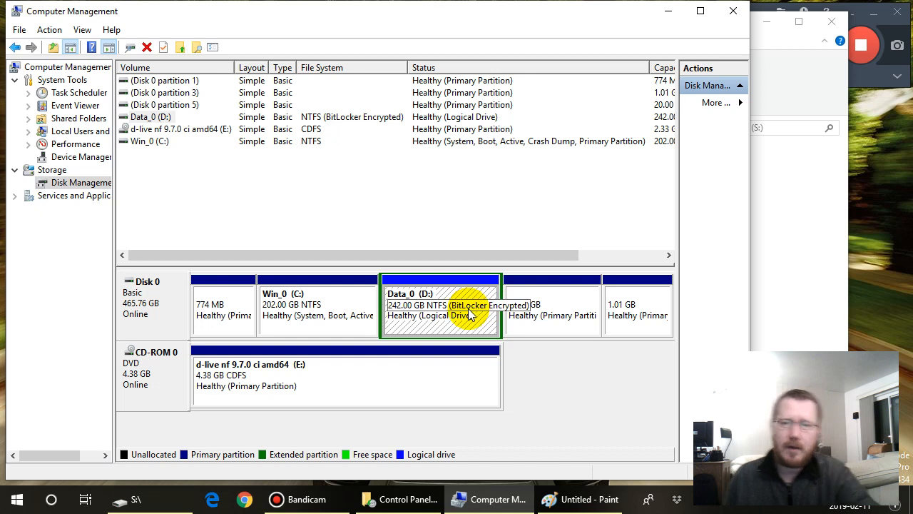
{"action": "left_click", "coordinate": [548, 319]}
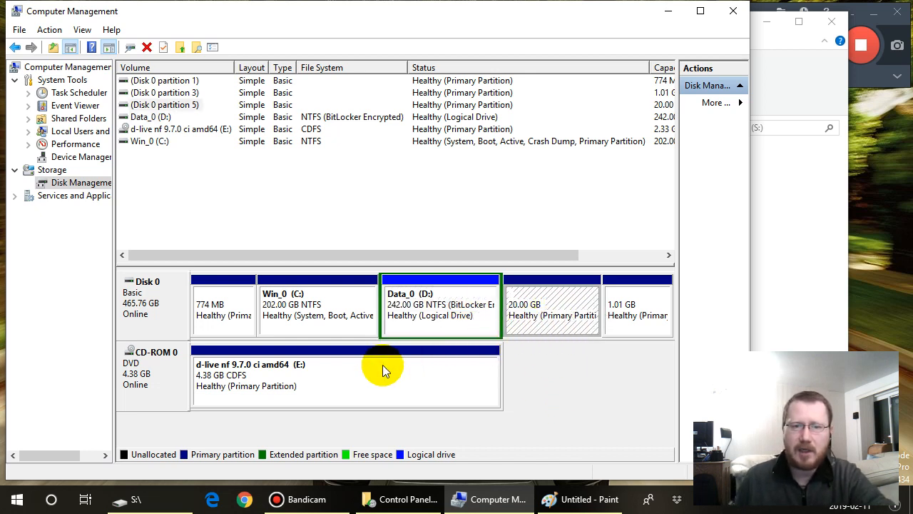
- Inspect the 774 MB, 1.01 GB and 20 GB primary partitions on Disk 0, ending on the 1.01 GB one
{"action": "left_click", "coordinate": [230, 314]}
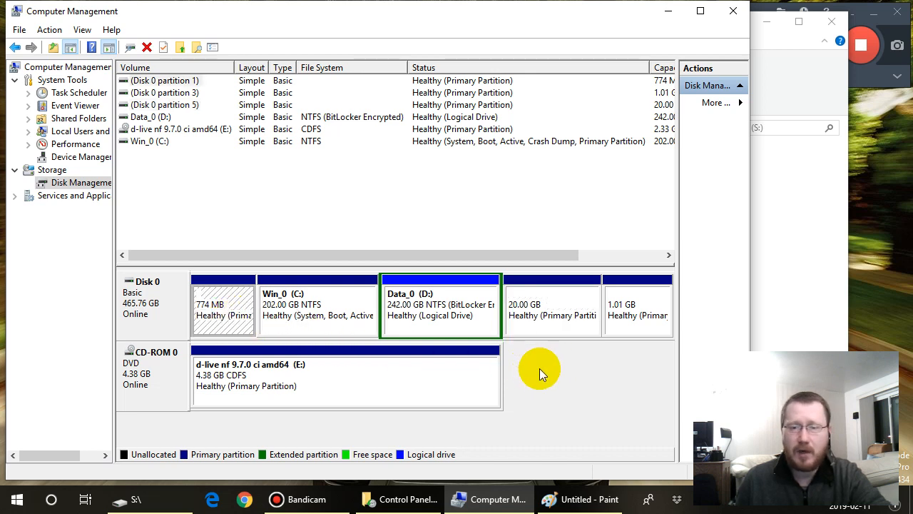
{"action": "left_click", "coordinate": [633, 306]}
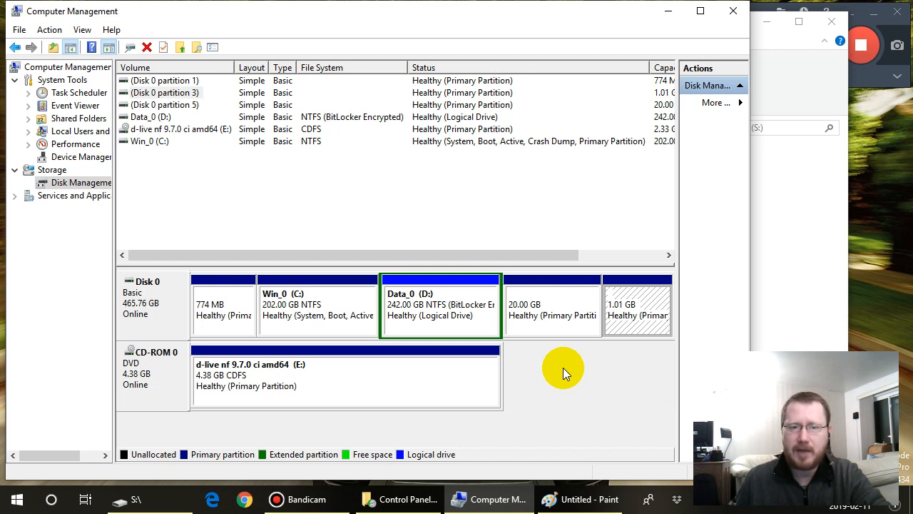
{"action": "left_click", "coordinate": [553, 318]}
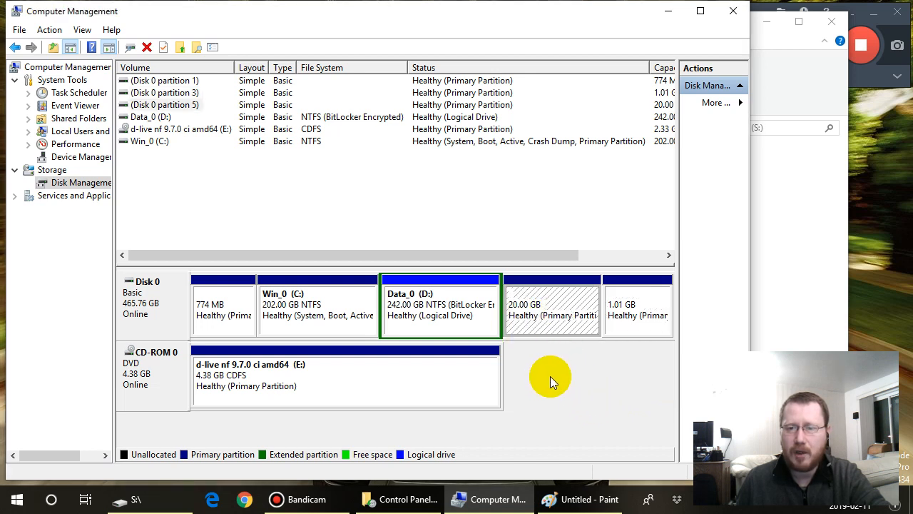
{"action": "left_click", "coordinate": [634, 316]}
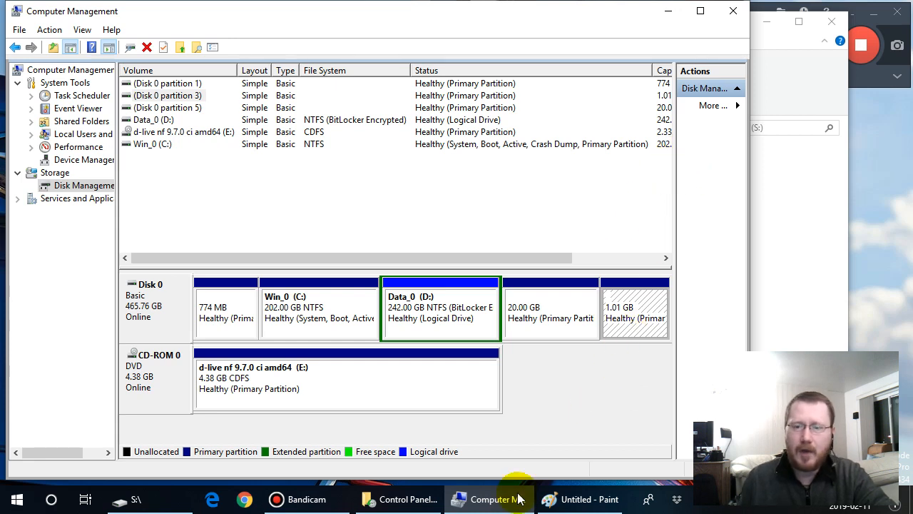
- Close the Paint diagram without saving it and minimize Computer Management to reveal the File Explorer window
{"action": "left_click", "coordinate": [589, 503]}
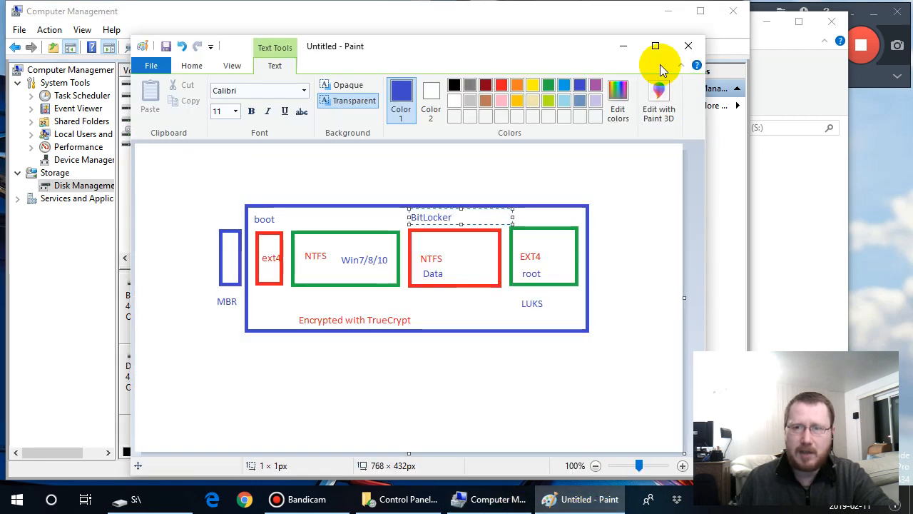
{"action": "left_click", "coordinate": [689, 47]}
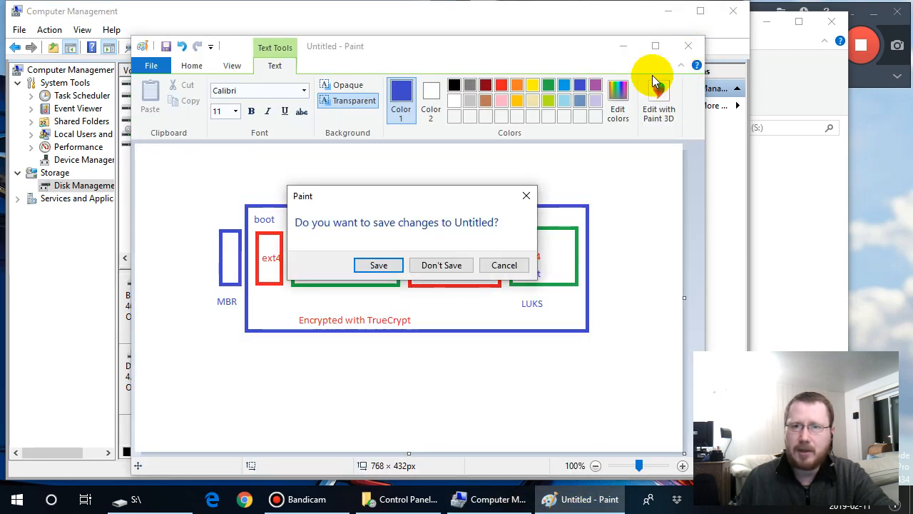
{"action": "left_click", "coordinate": [442, 264]}
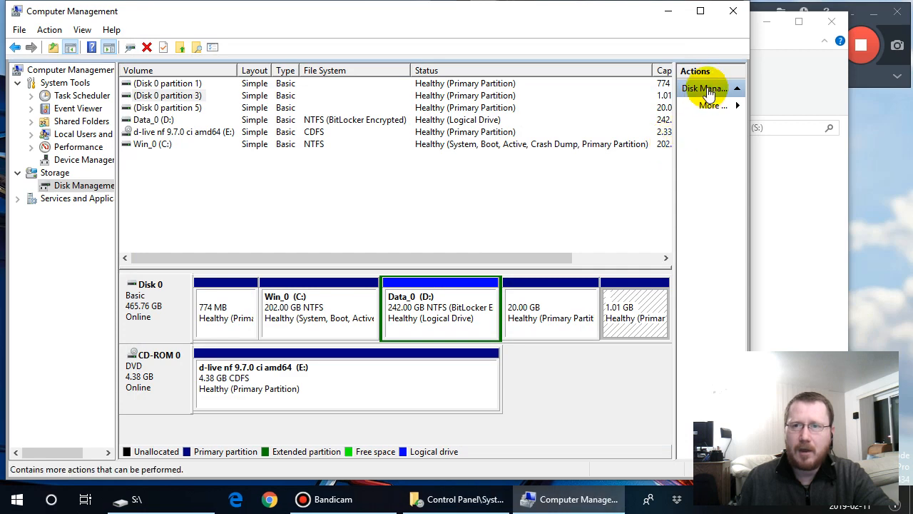
{"action": "left_click", "coordinate": [667, 11]}
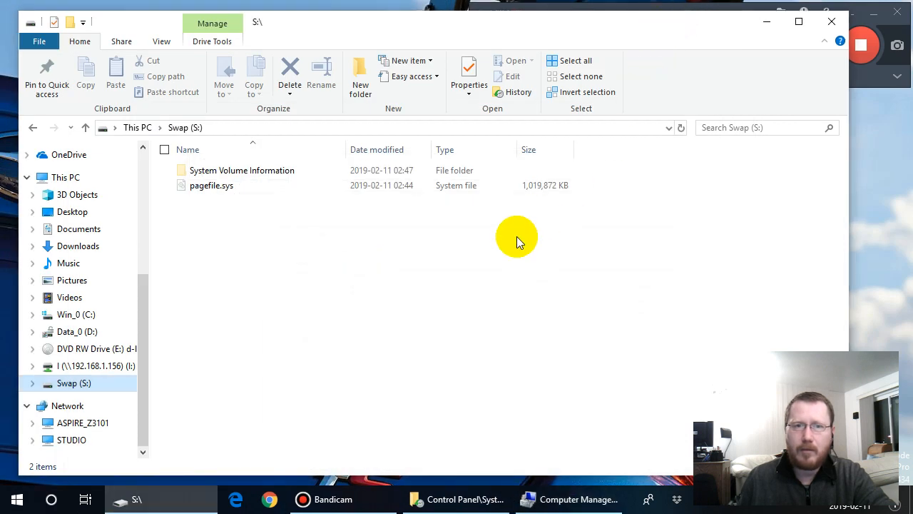
- Open the Users\kids folder on Win_0 (C:) and look through its profile folders and files
{"action": "left_click", "coordinate": [81, 316]}
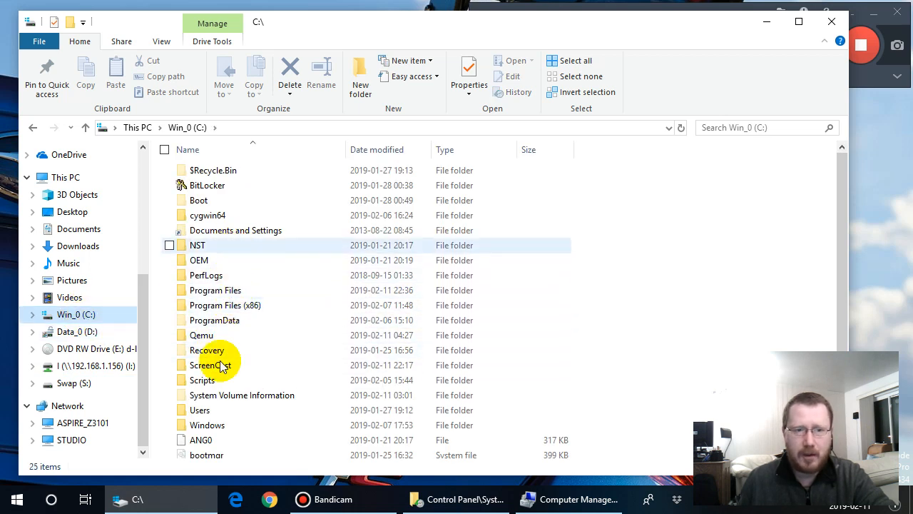
{"action": "left_click", "coordinate": [214, 410]}
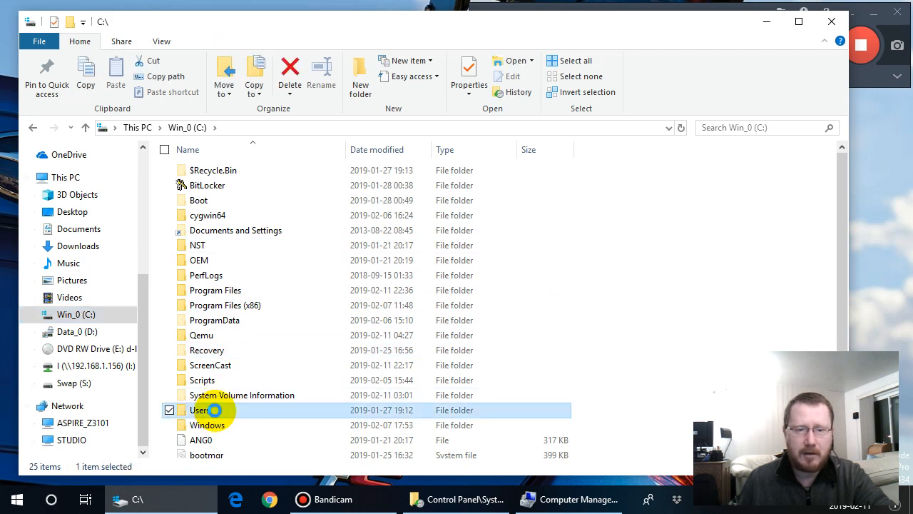
{"action": "double_click", "coordinate": [214, 410]}
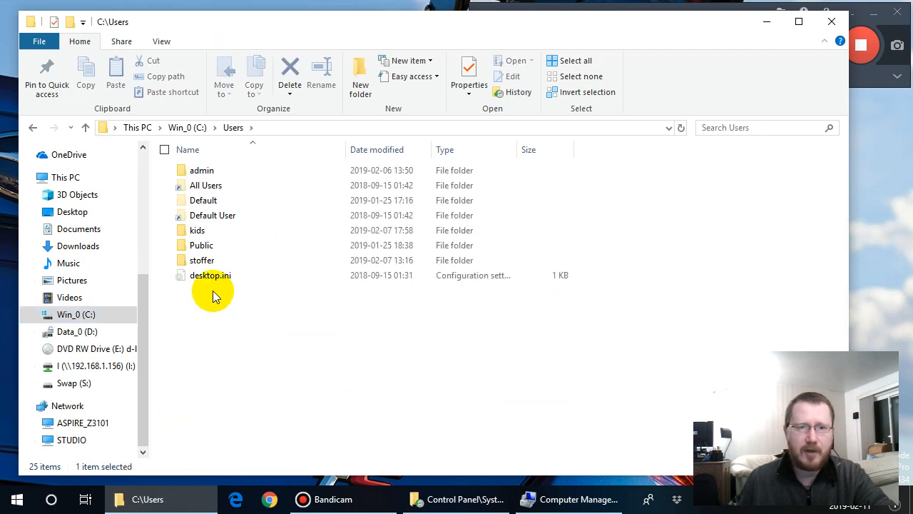
{"action": "double_click", "coordinate": [199, 230]}
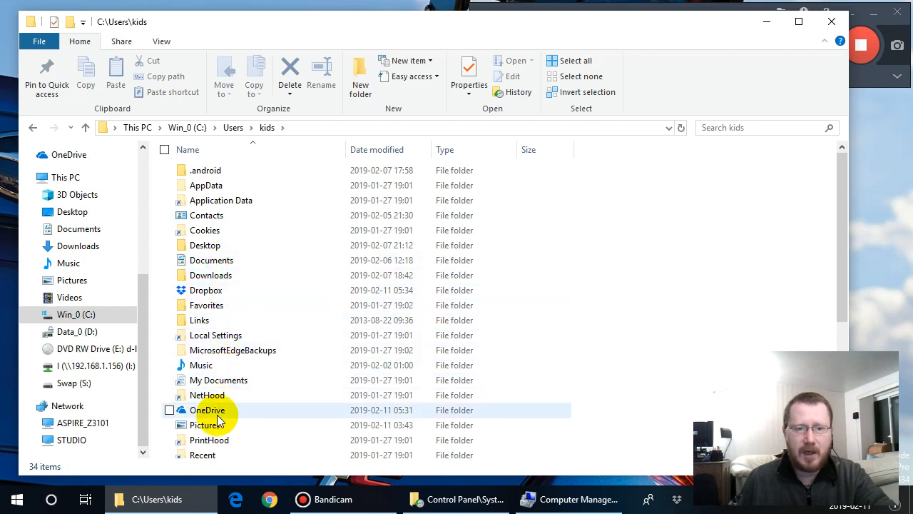
{"action": "scroll", "coordinate": [214, 426], "scroll_direction": "down", "scroll_amount": 1}
{"action": "scroll", "coordinate": [216, 432], "scroll_direction": "down", "scroll_amount": 4}
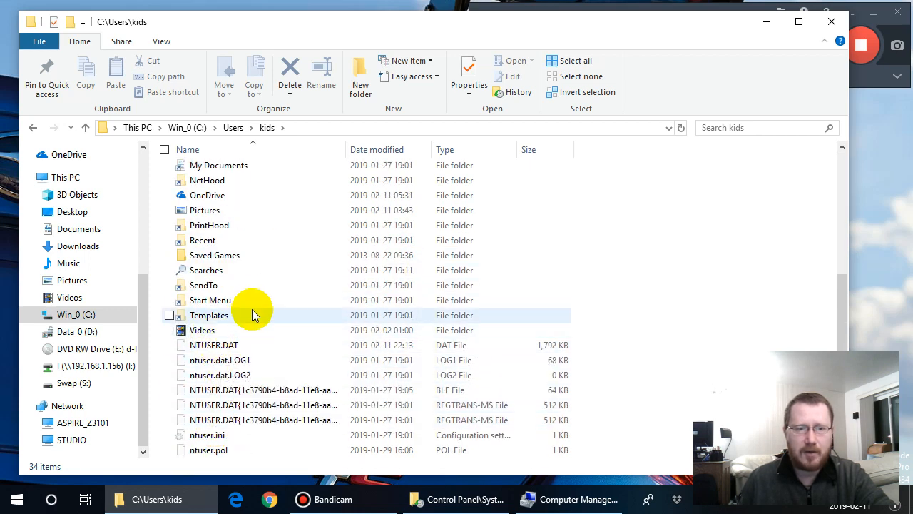
{"action": "scroll", "coordinate": [255, 312], "scroll_direction": "up", "scroll_amount": 2}
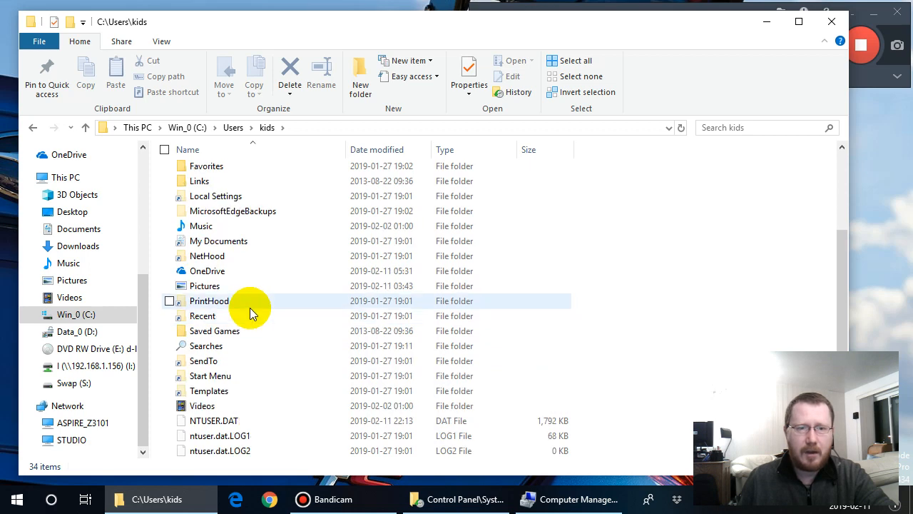
{"action": "scroll", "coordinate": [249, 307], "scroll_direction": "up", "scroll_amount": 1}
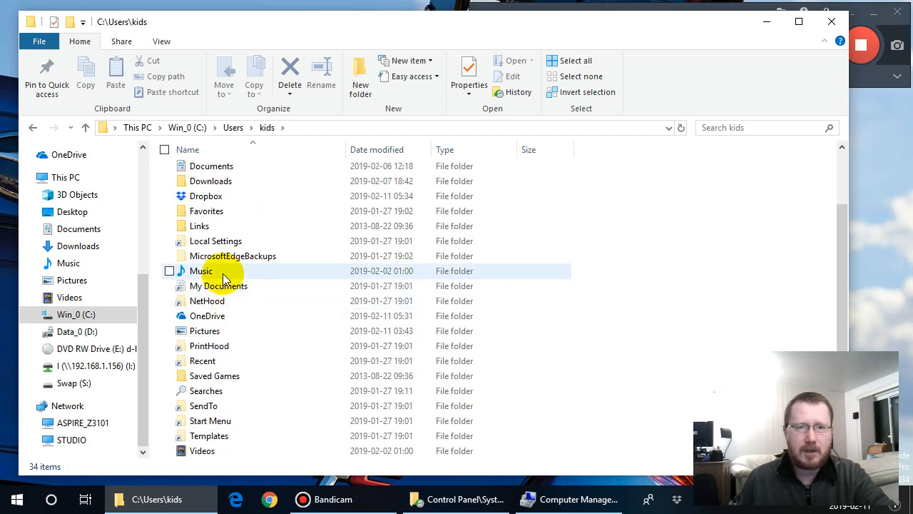
- Open the FileHistory folder on Data_0 (D:) and go through kids and ASPIRE_Z3101 into its Data folder
{"action": "left_click", "coordinate": [88, 333]}
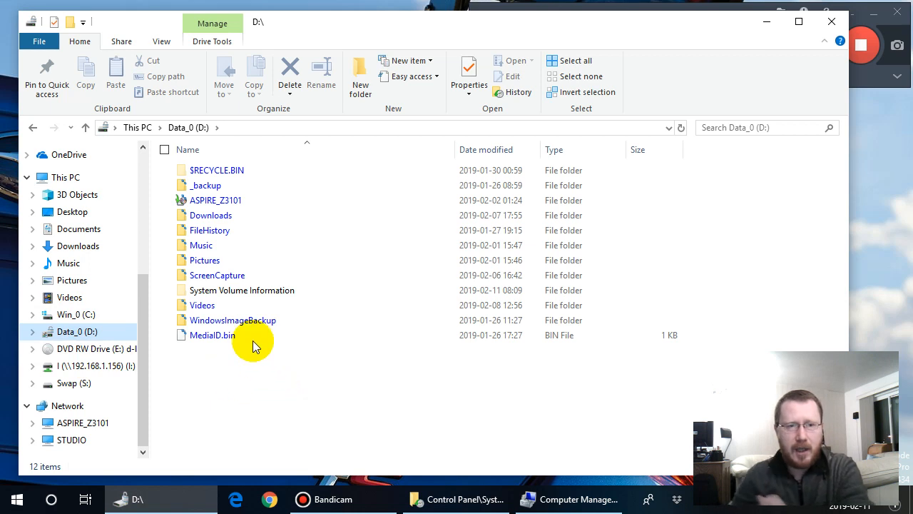
{"action": "left_click", "coordinate": [185, 230]}
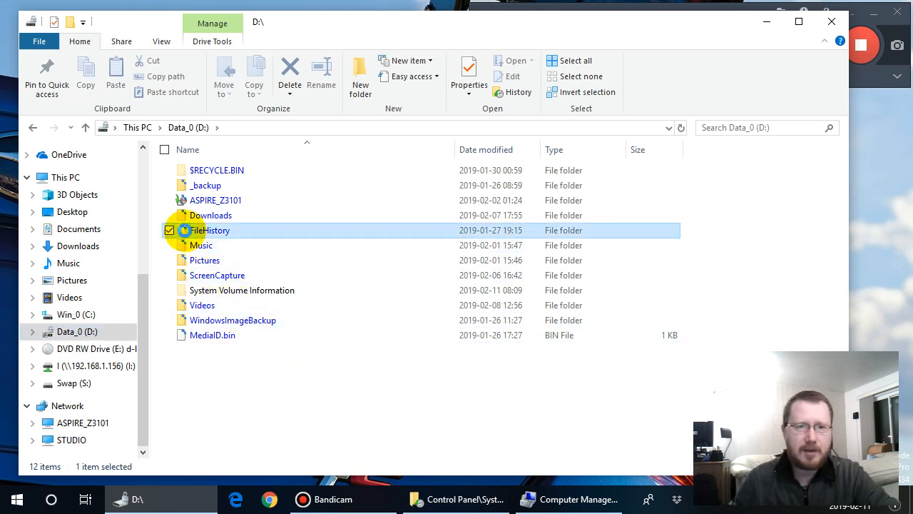
{"action": "double_click", "coordinate": [184, 230]}
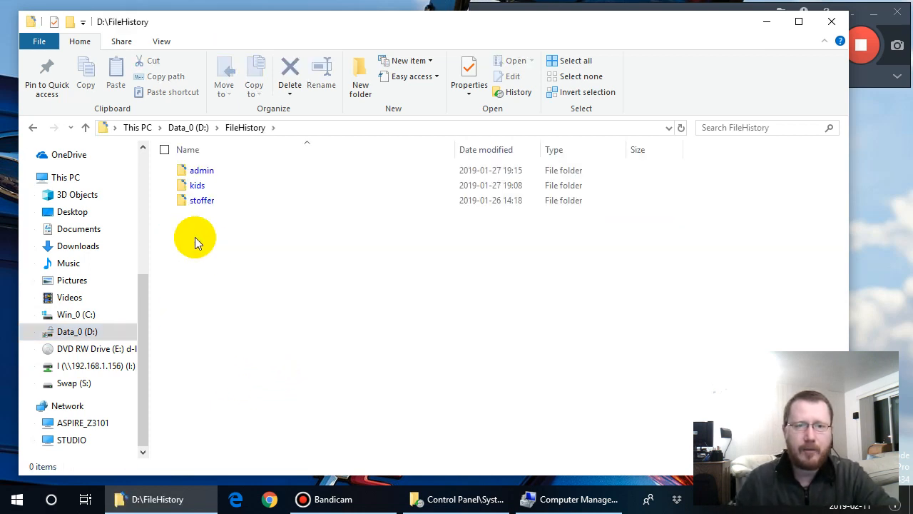
{"action": "left_click", "coordinate": [184, 185]}
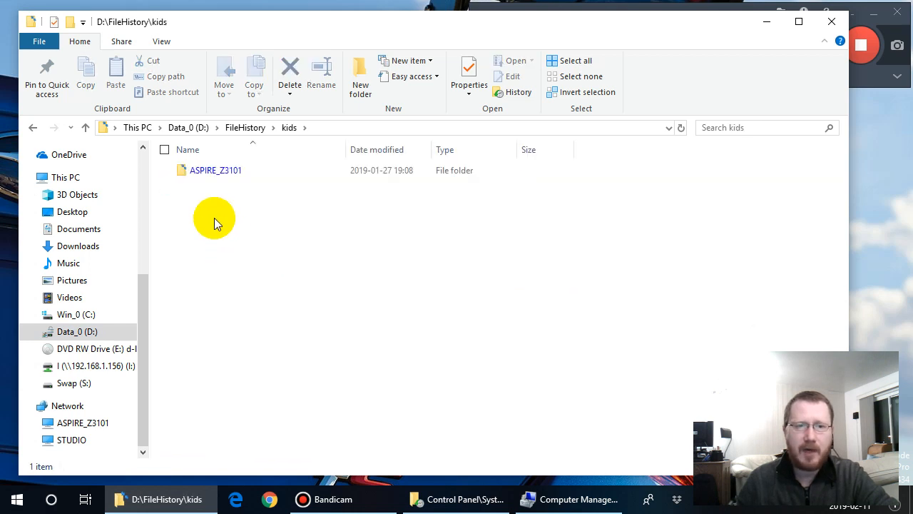
{"action": "double_click", "coordinate": [180, 173]}
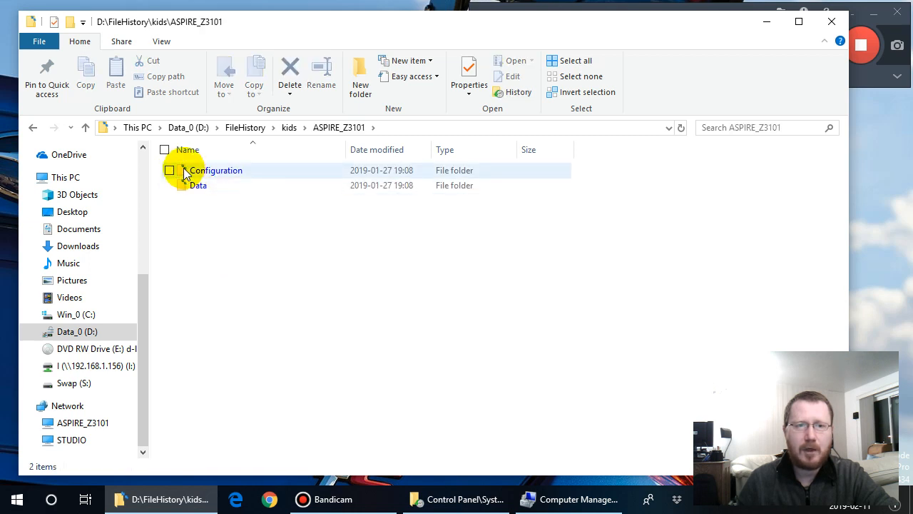
{"action": "double_click", "coordinate": [184, 187]}
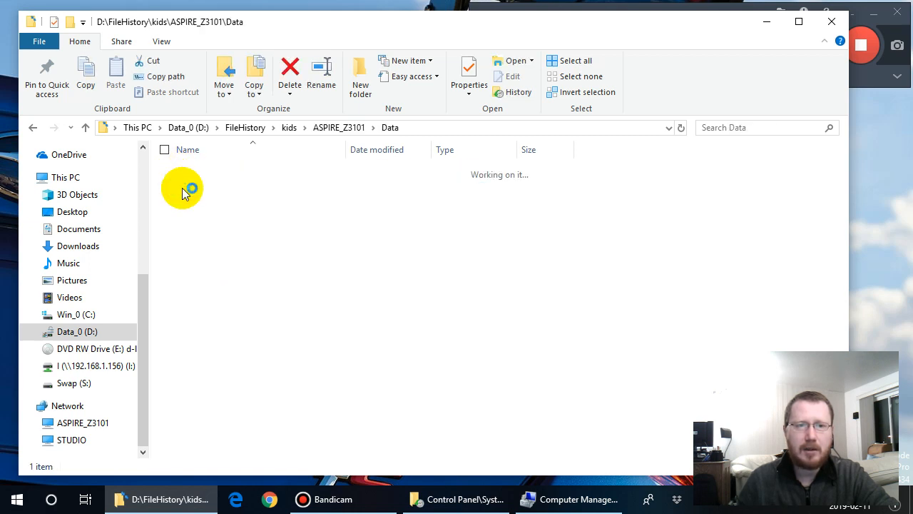
- Open the backed-up C\Users\kids folder inside the File History Data folder
{"action": "left_click", "coordinate": [183, 171]}
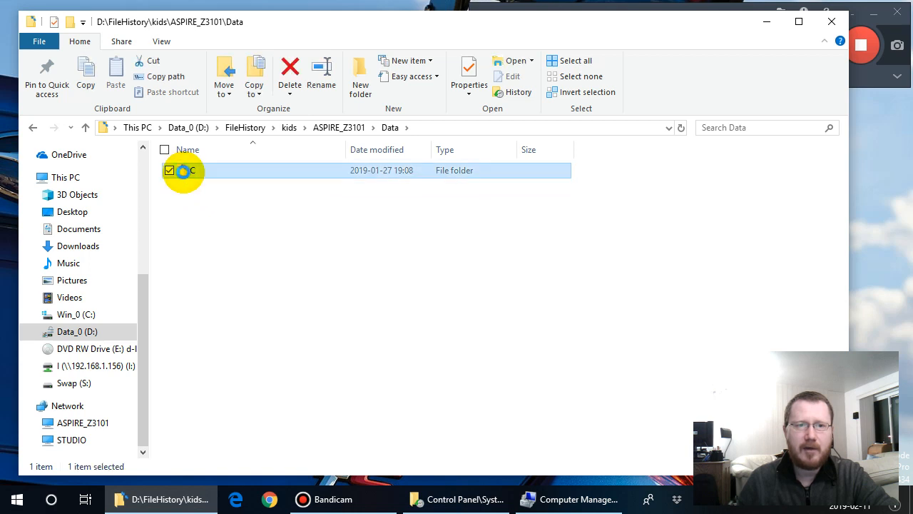
{"action": "double_click", "coordinate": [183, 171]}
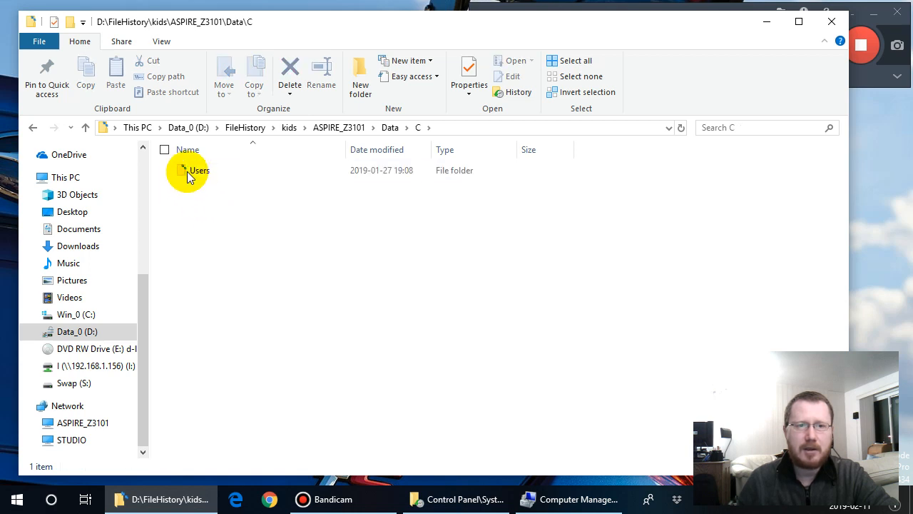
{"action": "left_click", "coordinate": [187, 172]}
{"action": "double_click", "coordinate": [187, 175]}
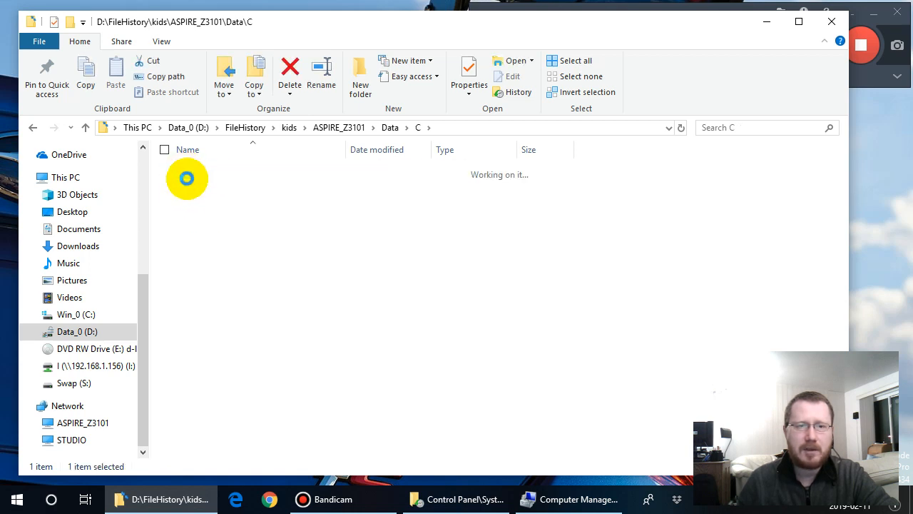
{"action": "left_click", "coordinate": [185, 172]}
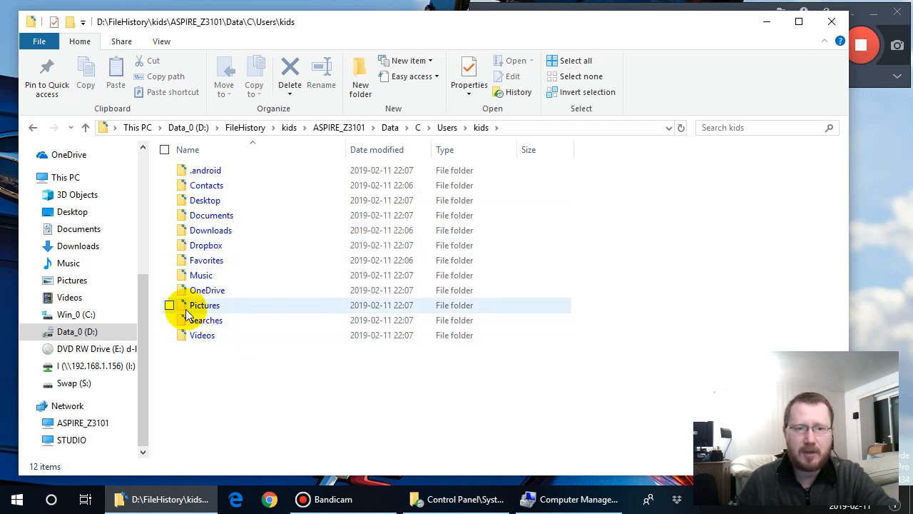
- Open the backed-up Documents\GUG_ACER_1.0_ENG_AX3300_AX5300 folder, widening the Name columns to read the full time-stamped file names
{"action": "left_click", "coordinate": [182, 214]}
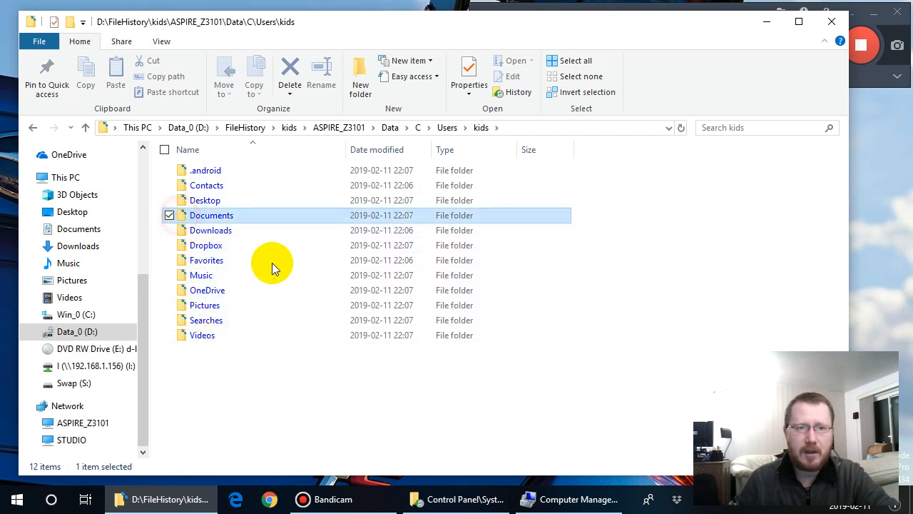
{"action": "key", "text": "Return"}
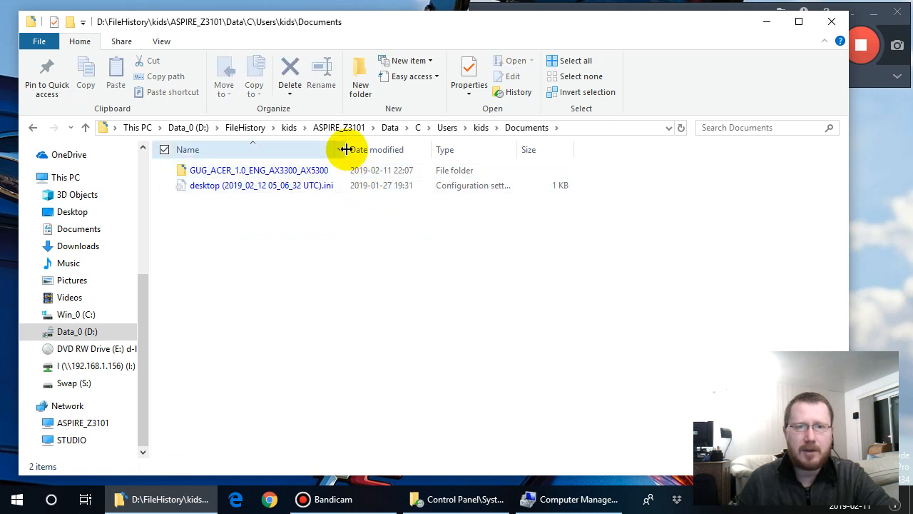
{"action": "left_click_drag", "start_coordinate": [347, 150], "coordinate": [393, 152]}
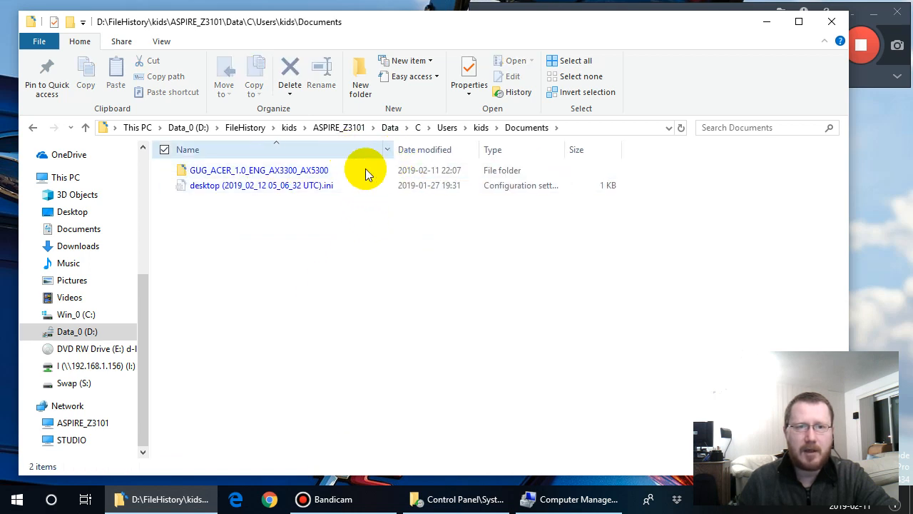
{"action": "left_click", "coordinate": [183, 175]}
{"action": "double_click", "coordinate": [183, 176]}
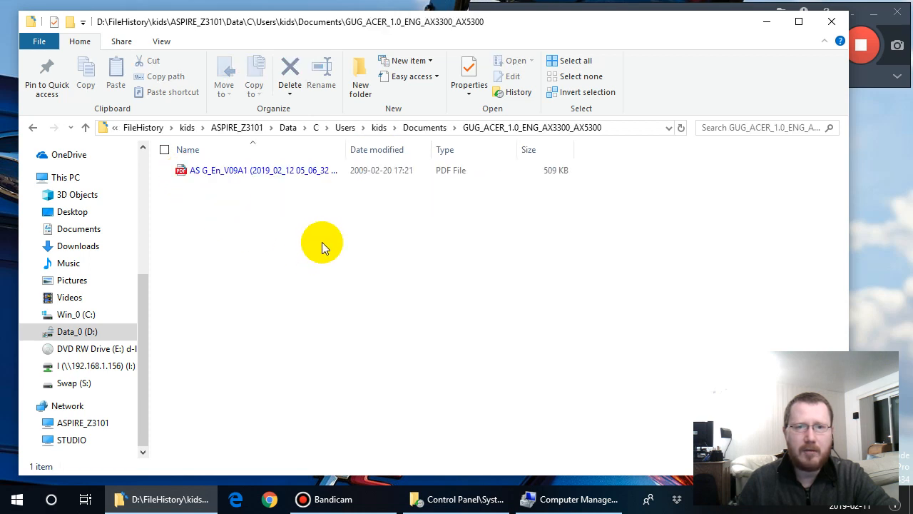
{"action": "left_click_drag", "start_coordinate": [347, 148], "coordinate": [386, 149]}
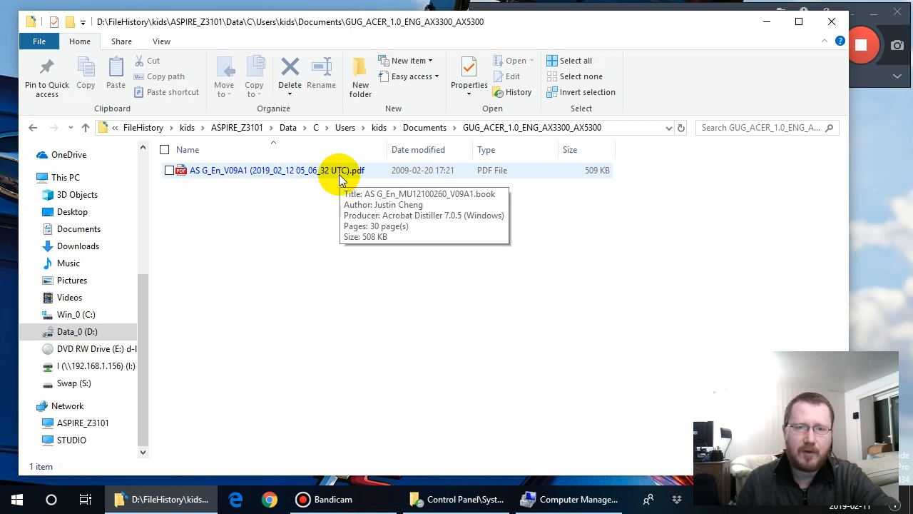
- Return to the root of Data_0 (D:), open the ASPIRE_Z3101 backup to view its Windows Backup options, and close the dialog
{"action": "left_click", "coordinate": [142, 129]}
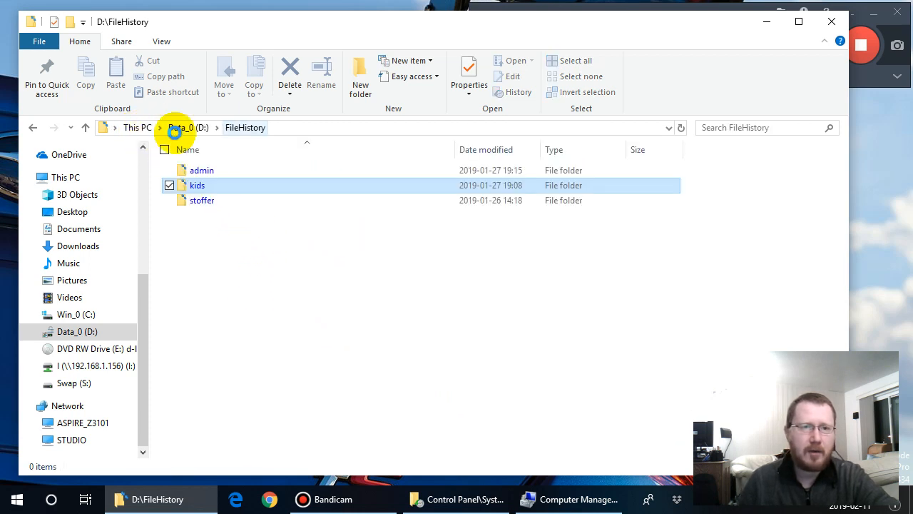
{"action": "left_click", "coordinate": [191, 128]}
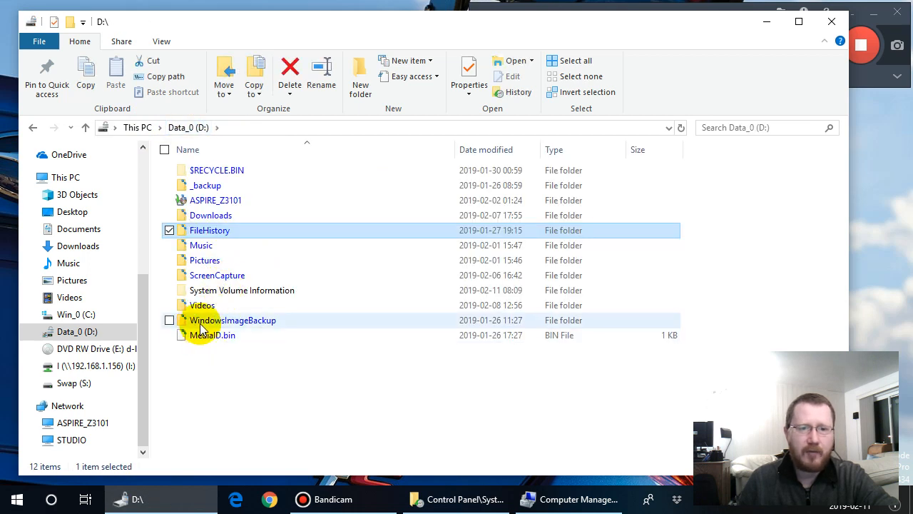
{"action": "left_click", "coordinate": [219, 205]}
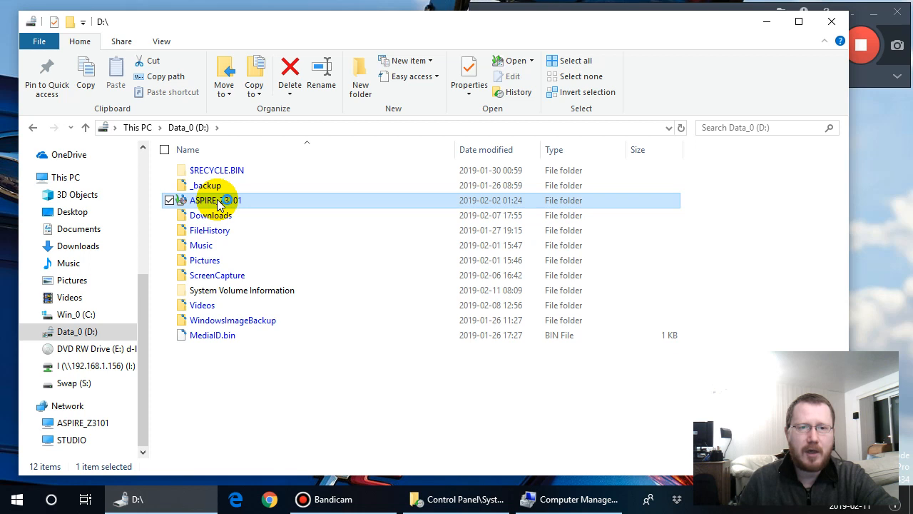
{"action": "double_click", "coordinate": [219, 205]}
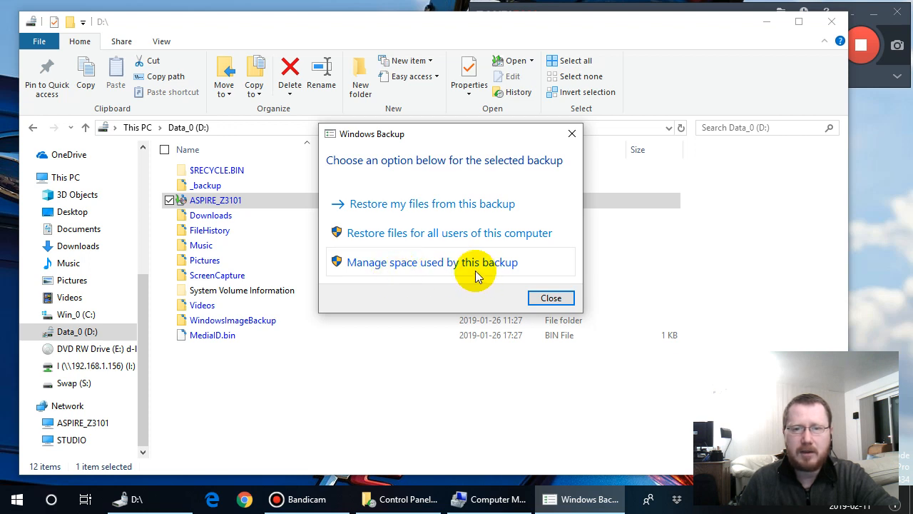
{"action": "left_click", "coordinate": [572, 134]}
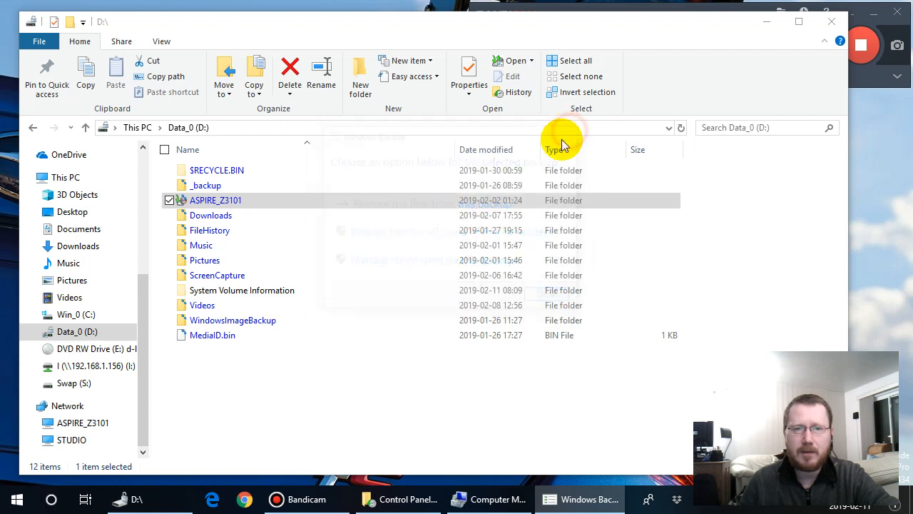
- Reopen the ASPIRE_Z3101 backup on Data_0 (D:) to view its restore and space management options, and close the dialog
{"action": "left_click", "coordinate": [230, 202]}
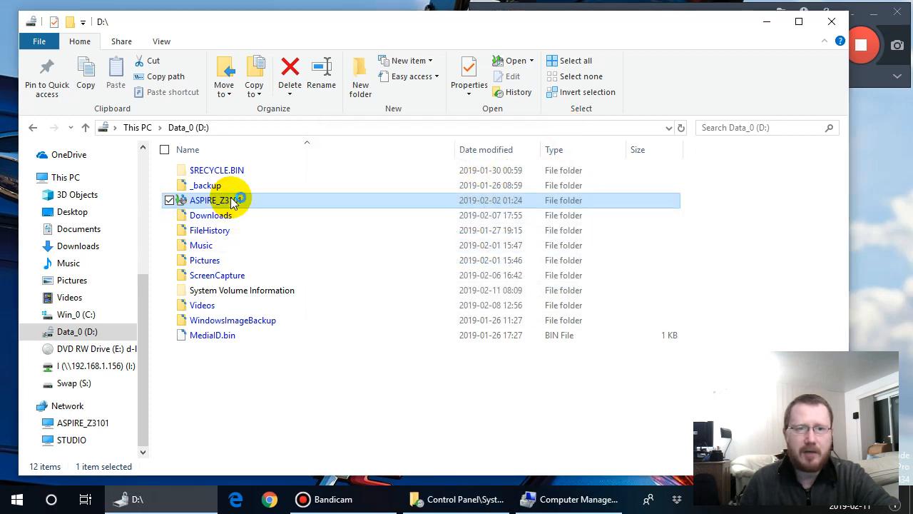
{"action": "double_click", "coordinate": [230, 202]}
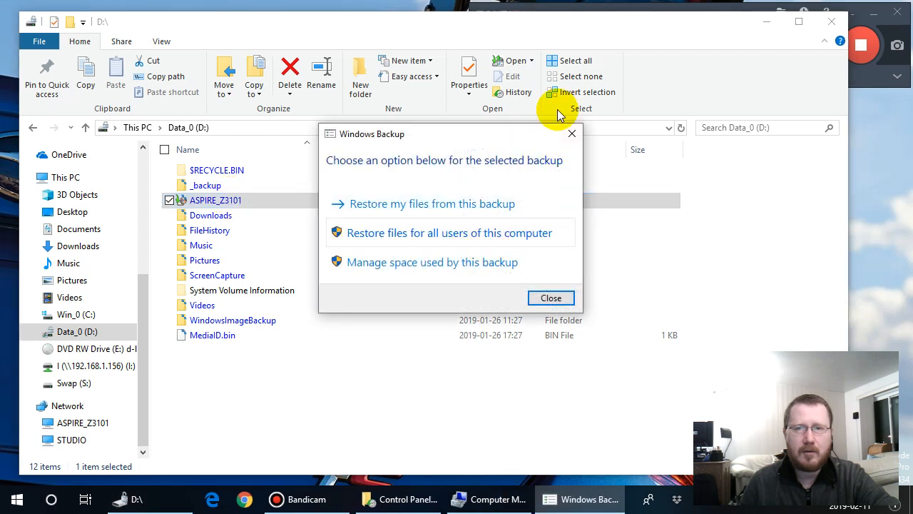
{"action": "left_click", "coordinate": [572, 134]}
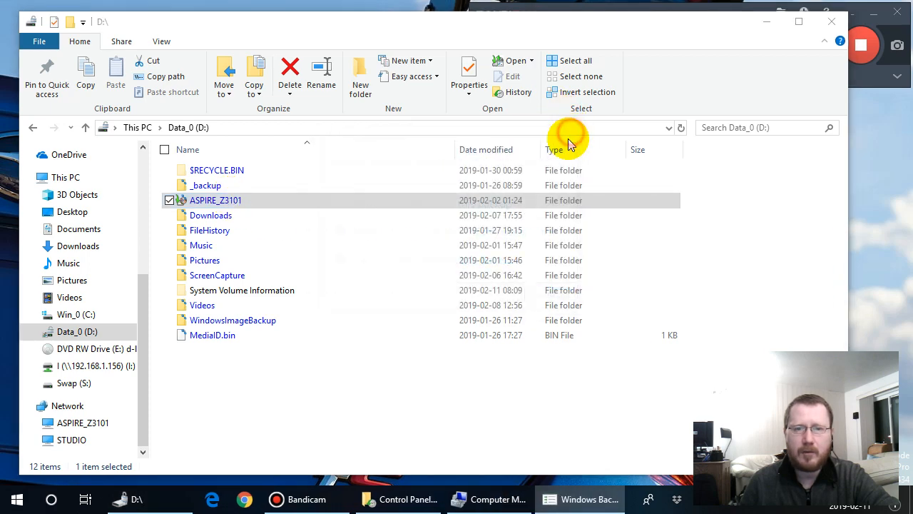
- Open WindowsImageBackup and its Aspire_Z3101 folder, granting permanent folder access, and make the File Explorer window narrower
{"action": "left_click", "coordinate": [249, 322]}
{"action": "double_click", "coordinate": [249, 321]}
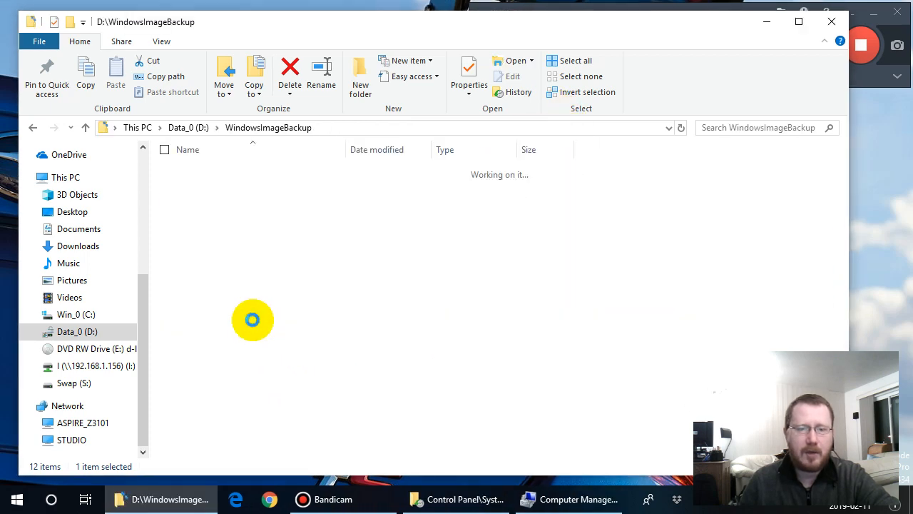
{"action": "double_click", "coordinate": [214, 175]}
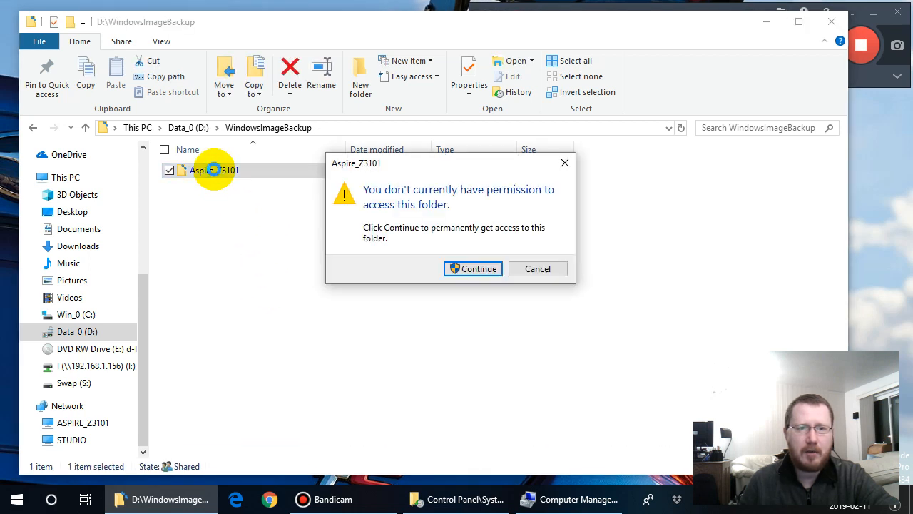
{"action": "left_click", "coordinate": [478, 269]}
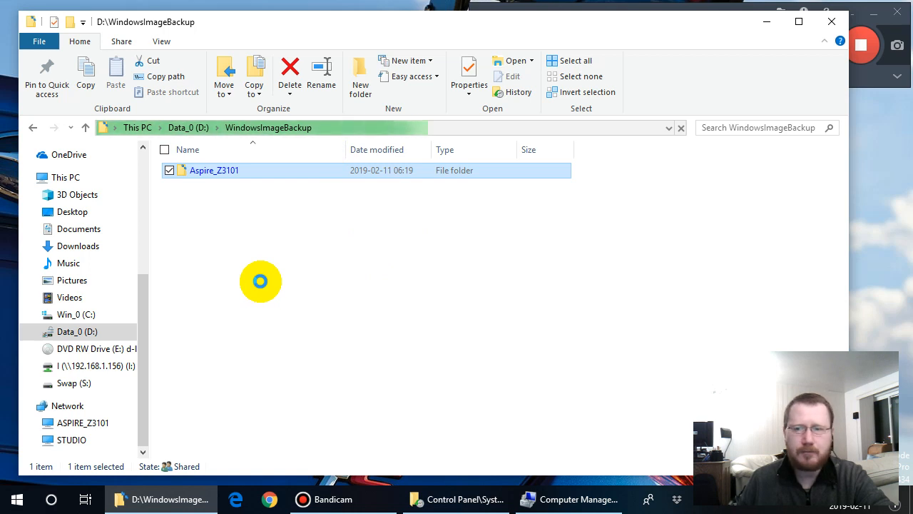
{"action": "left_click_drag", "start_coordinate": [853, 239], "coordinate": [677, 243]}
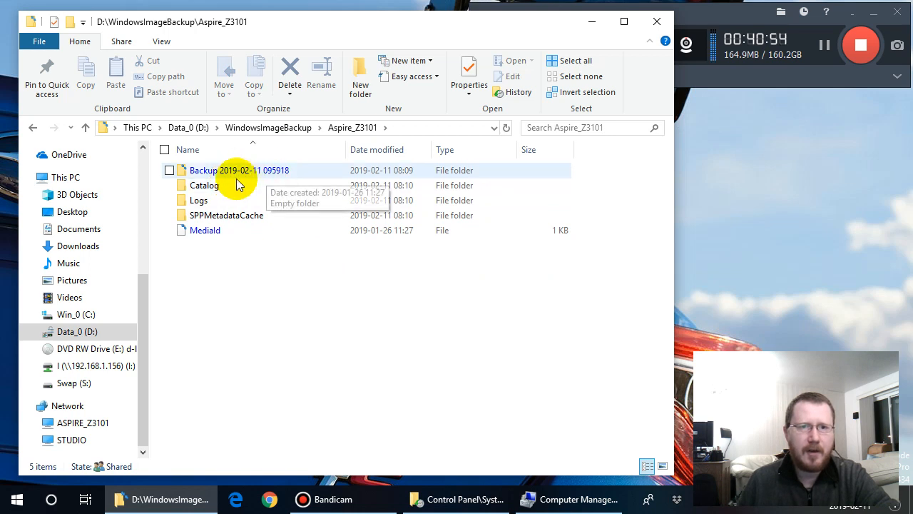
{"action": "left_click", "coordinate": [179, 171]}
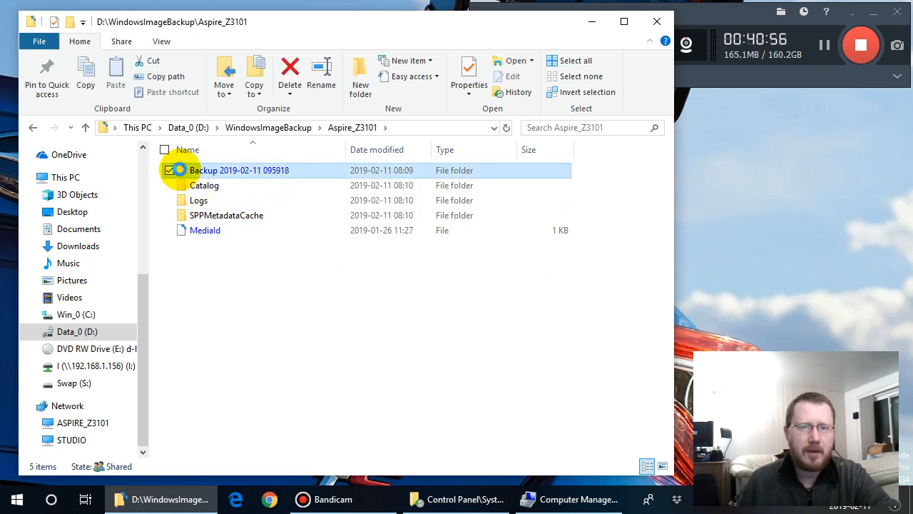
{"action": "double_click", "coordinate": [180, 170]}
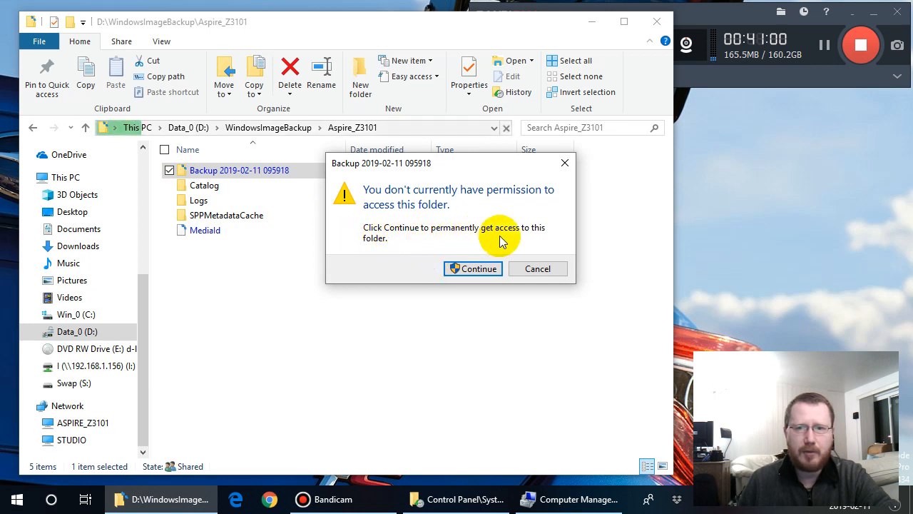
{"action": "left_click", "coordinate": [475, 268]}
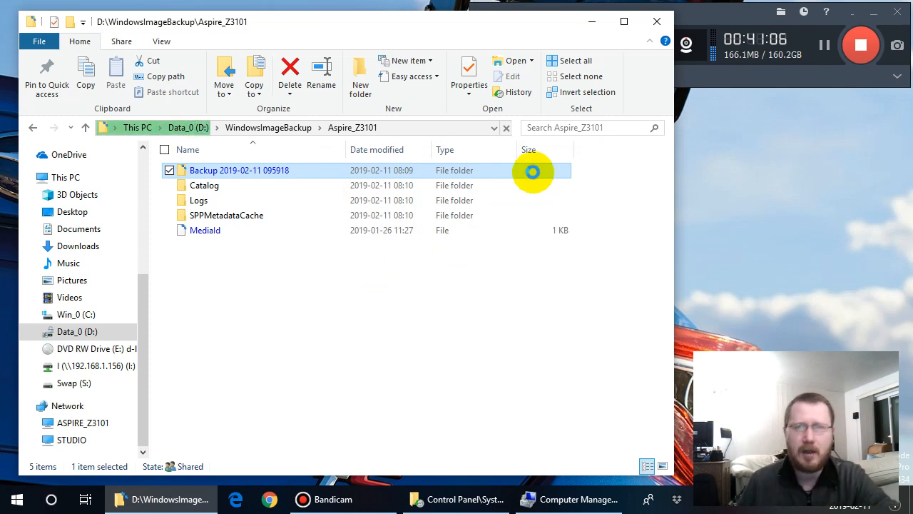
{"action": "key", "text": "Return"}
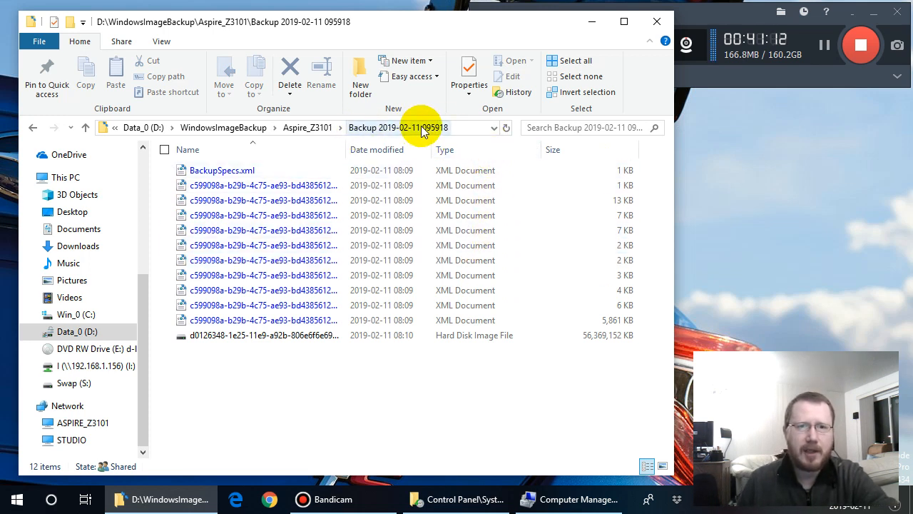
- Try to open BackupSpecs.xml in Notepad++, and close the editor
{"action": "left_click", "coordinate": [246, 173]}
{"action": "right_click", "coordinate": [246, 174]}
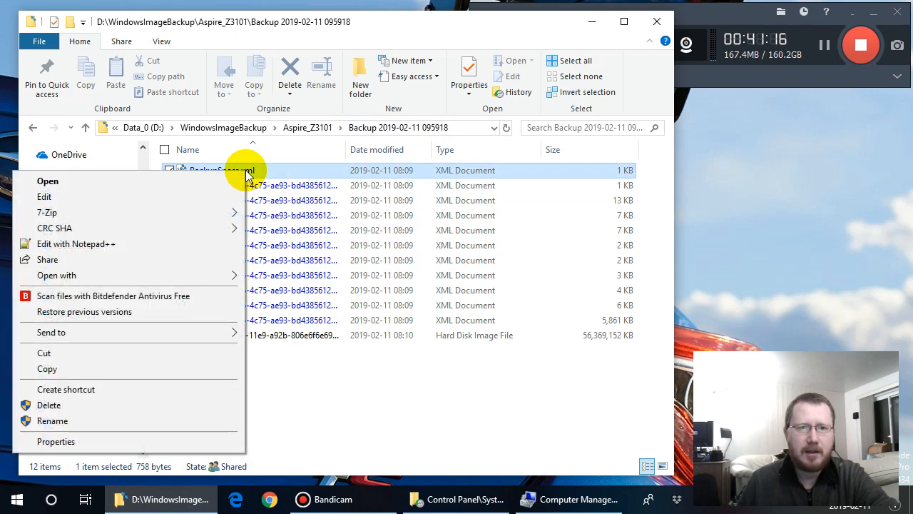
{"action": "left_click", "coordinate": [174, 243]}
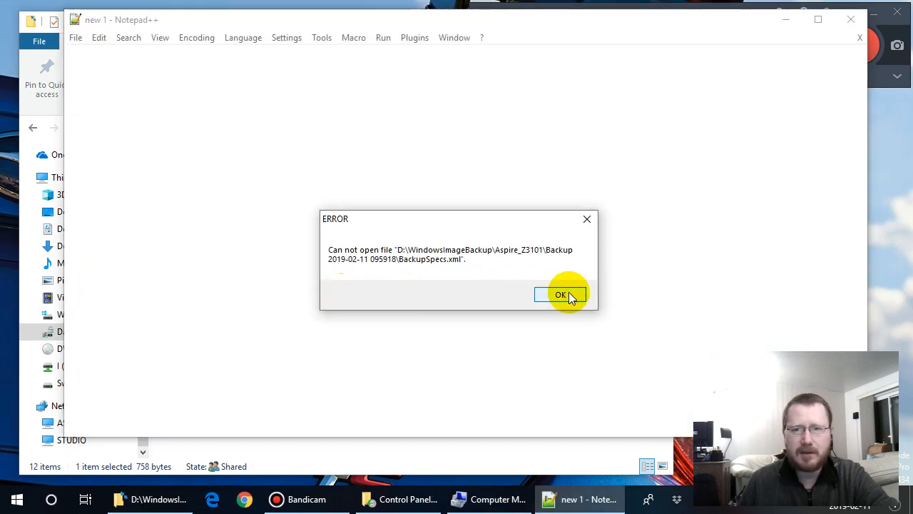
{"action": "left_click", "coordinate": [564, 295]}
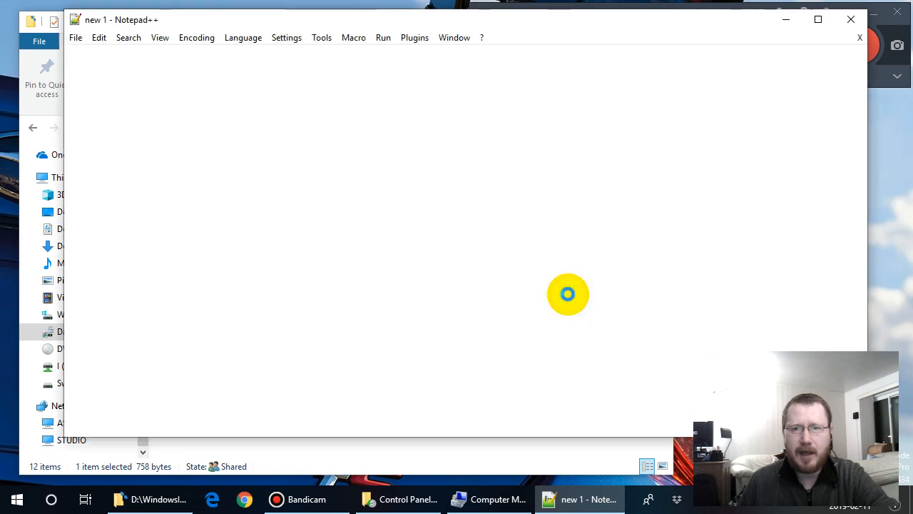
{"action": "left_click", "coordinate": [851, 20]}
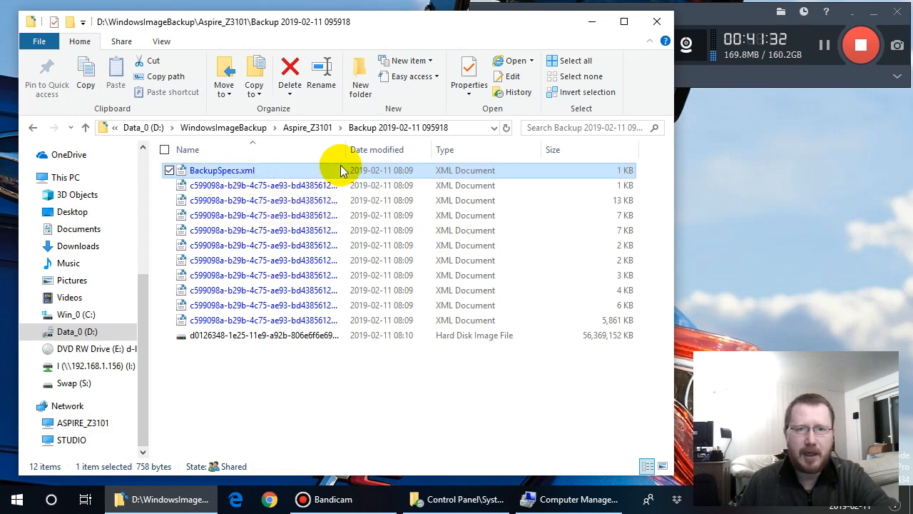
- Widen the Name column to read the full .vhdx file name, and check the used space in the Win_0 (C:) drive properties
{"action": "left_click_drag", "start_coordinate": [345, 151], "coordinate": [381, 167]}
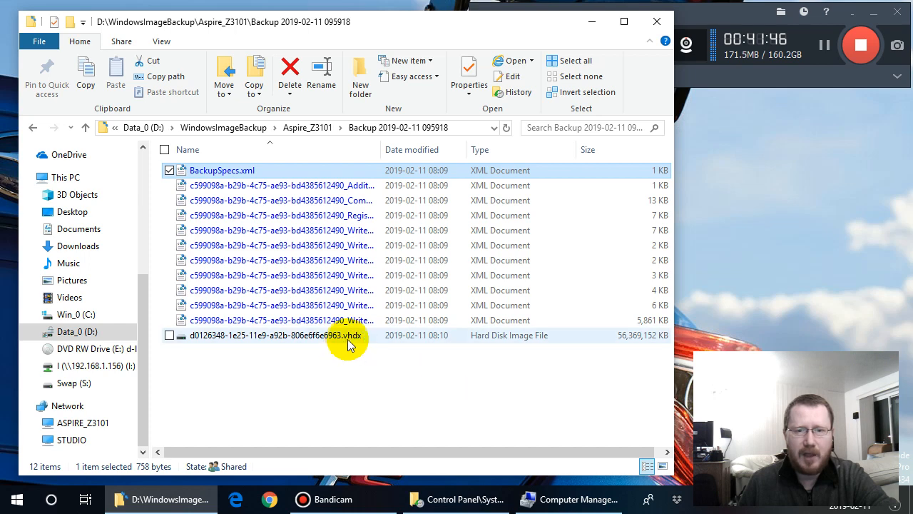
{"action": "mouse_move", "coordinate": [359, 344]}
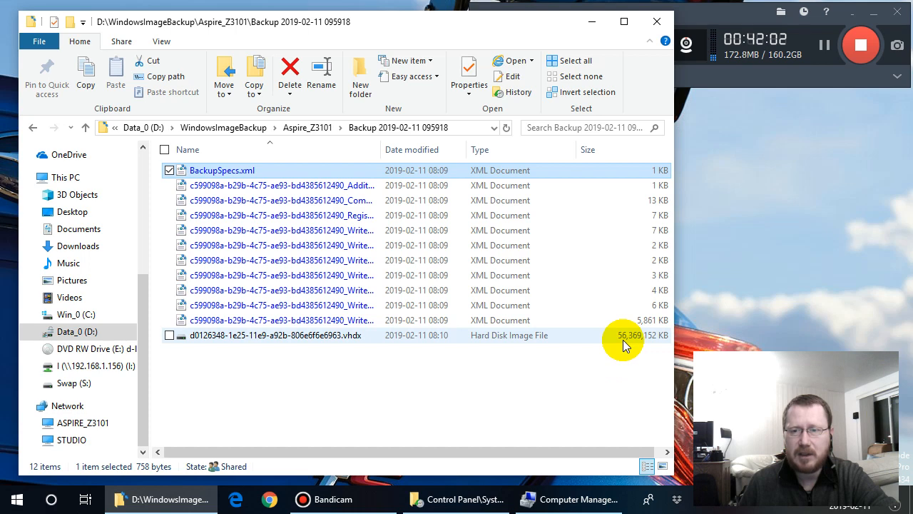
{"action": "left_click", "coordinate": [90, 315]}
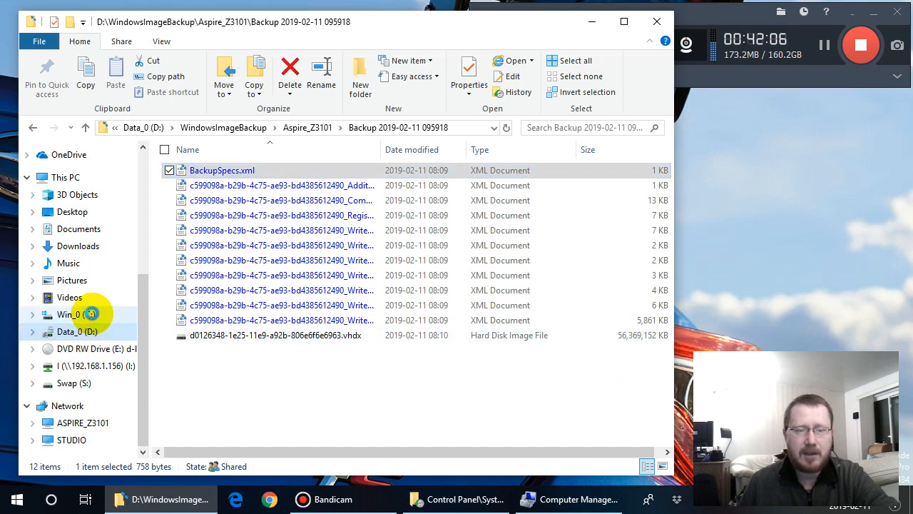
{"action": "right_click", "coordinate": [90, 315]}
{"action": "left_click", "coordinate": [102, 301]}
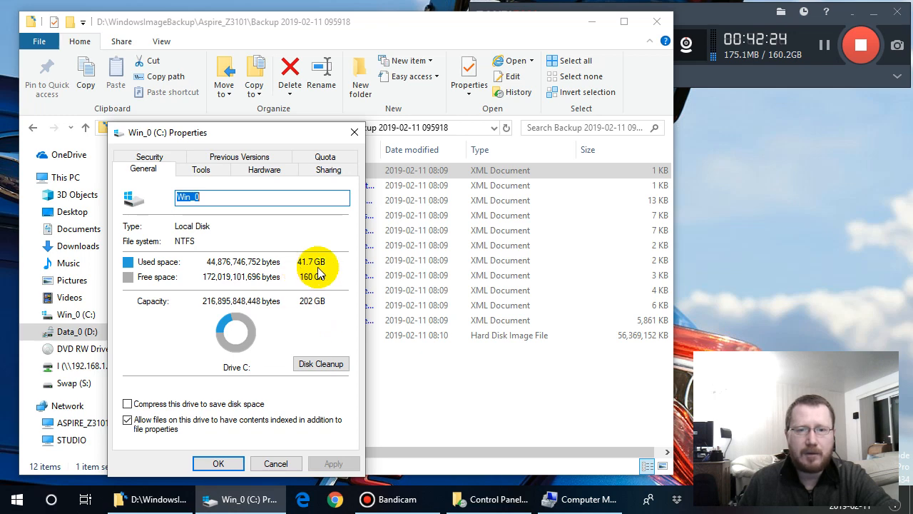
{"action": "left_click", "coordinate": [276, 463]}
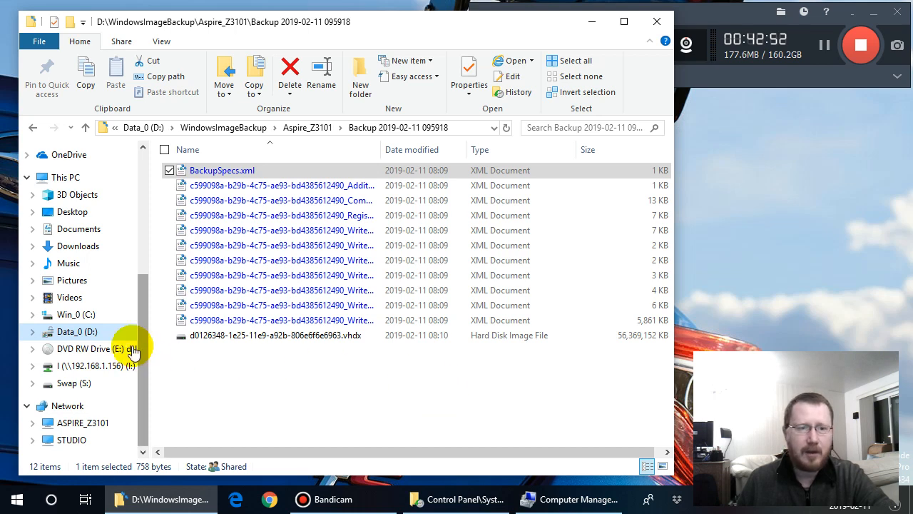
- Return to the root of Data_0 (D:), and switch to Control Panel to open BitLocker Drive Encryption under System and Security
{"action": "left_click", "coordinate": [78, 331]}
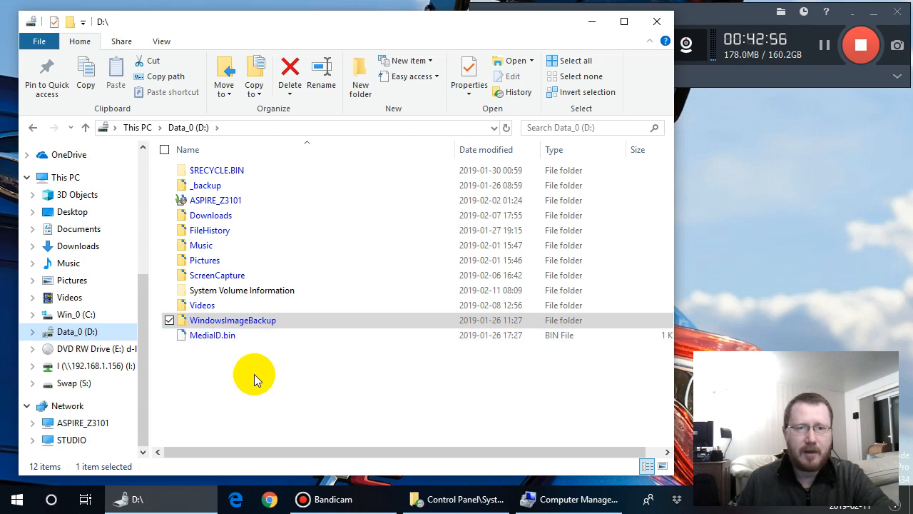
{"action": "left_click", "coordinate": [460, 498]}
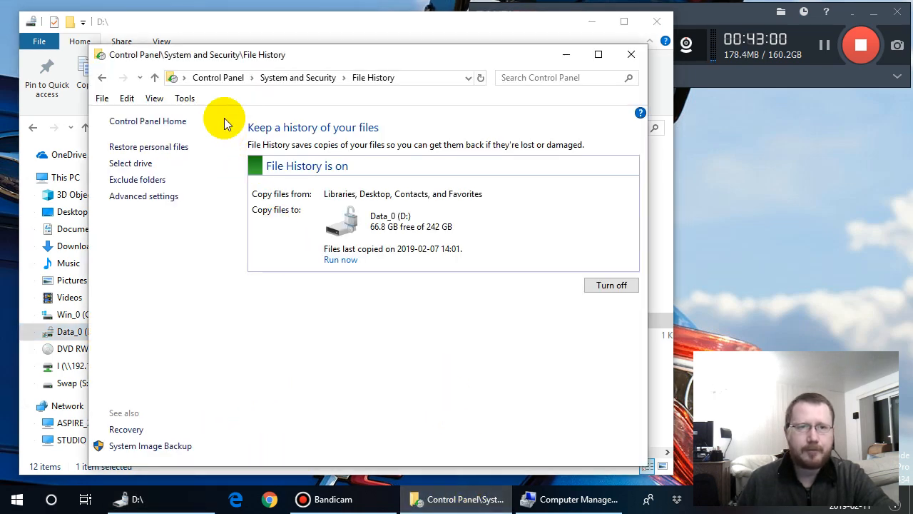
{"action": "left_click", "coordinate": [272, 79]}
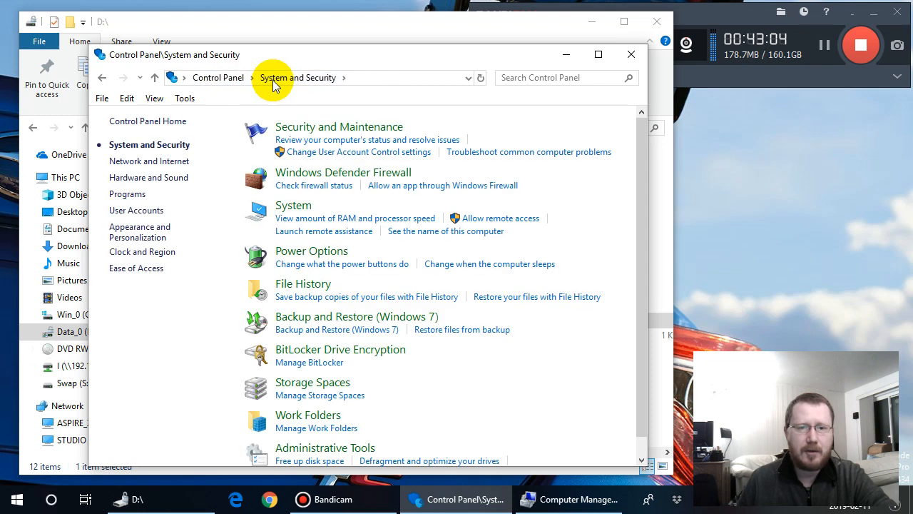
{"action": "left_click", "coordinate": [379, 360]}
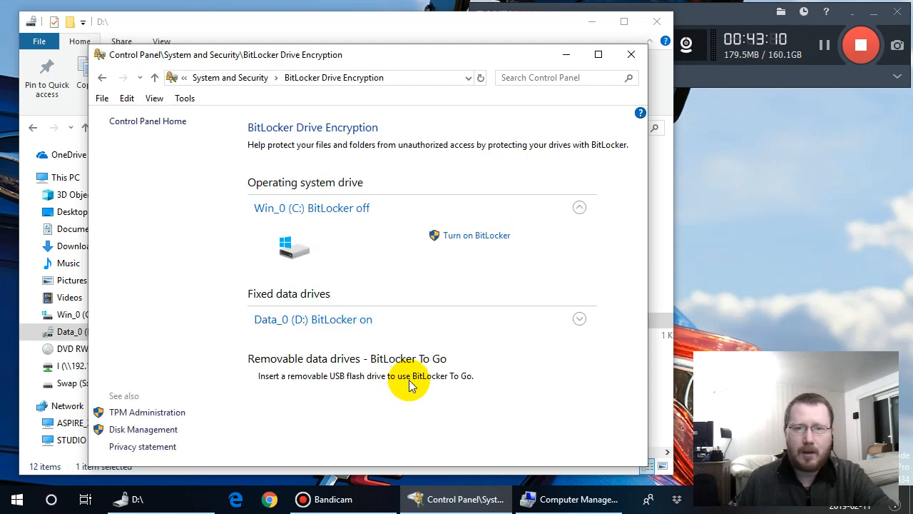
- Expand the BitLocker options for Data_0 (D:) and the removable ADATA_8GB (F:) drive, enlarging the window to full screen height
{"action": "left_click", "coordinate": [579, 319]}
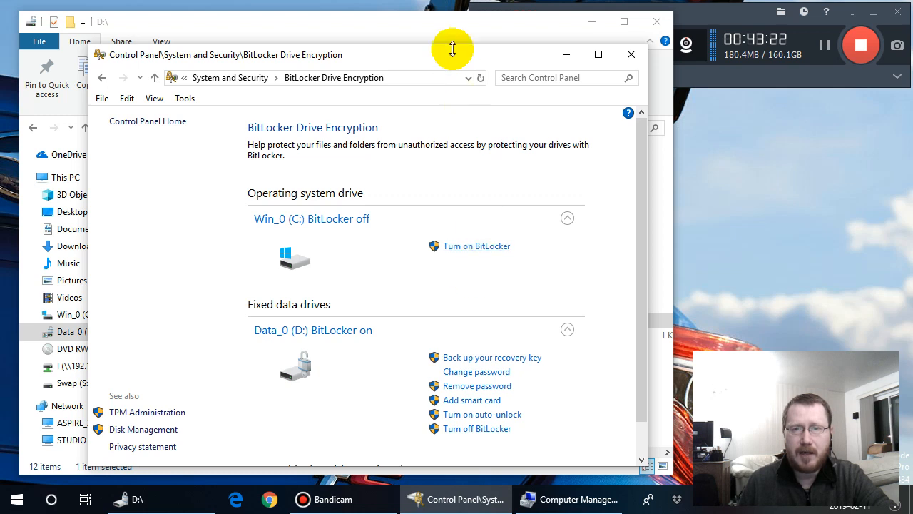
{"action": "left_click_drag", "start_coordinate": [457, 44], "coordinate": [452, 13]}
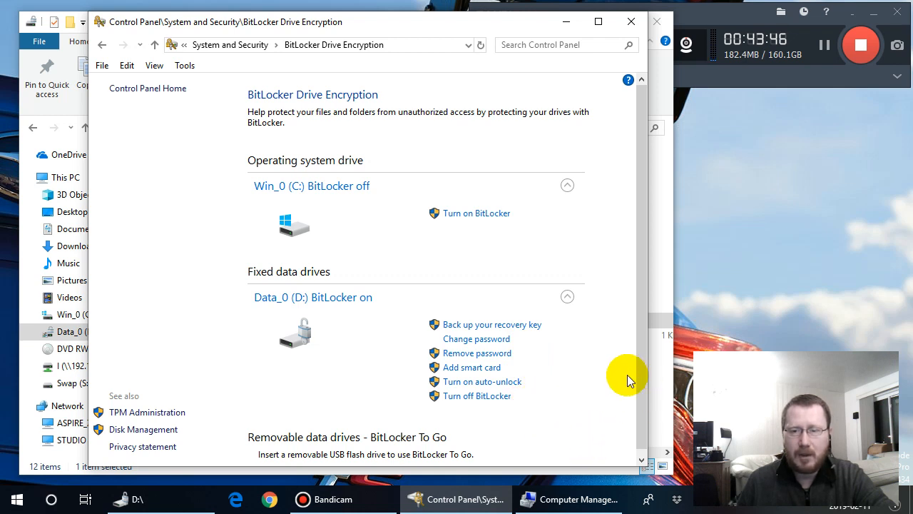
{"action": "scroll", "coordinate": [640, 357], "scroll_direction": "down", "scroll_amount": 1}
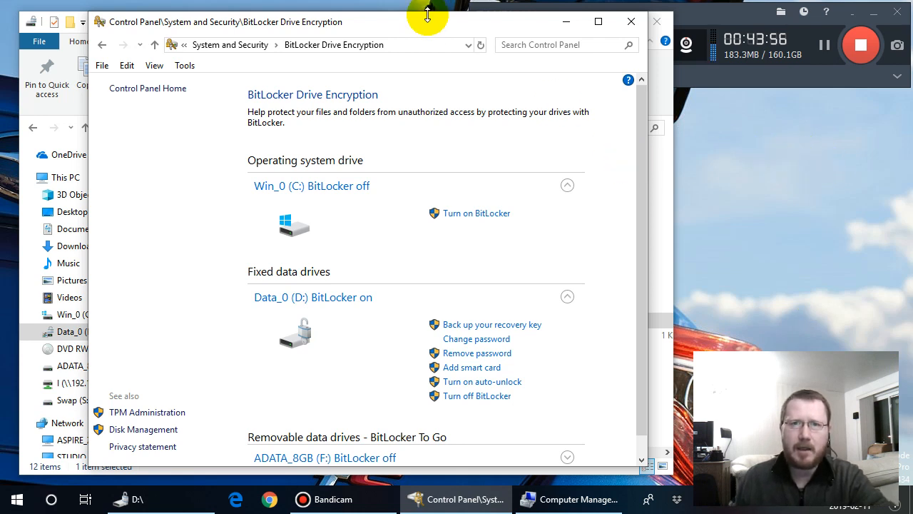
{"action": "left_click_drag", "start_coordinate": [427, 14], "coordinate": [428, 6]}
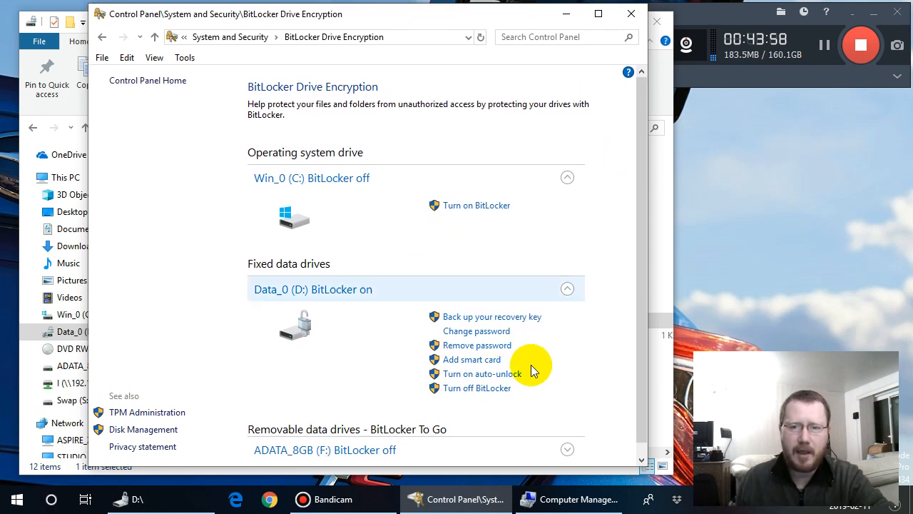
{"action": "left_click_drag", "start_coordinate": [518, 465], "coordinate": [519, 480]}
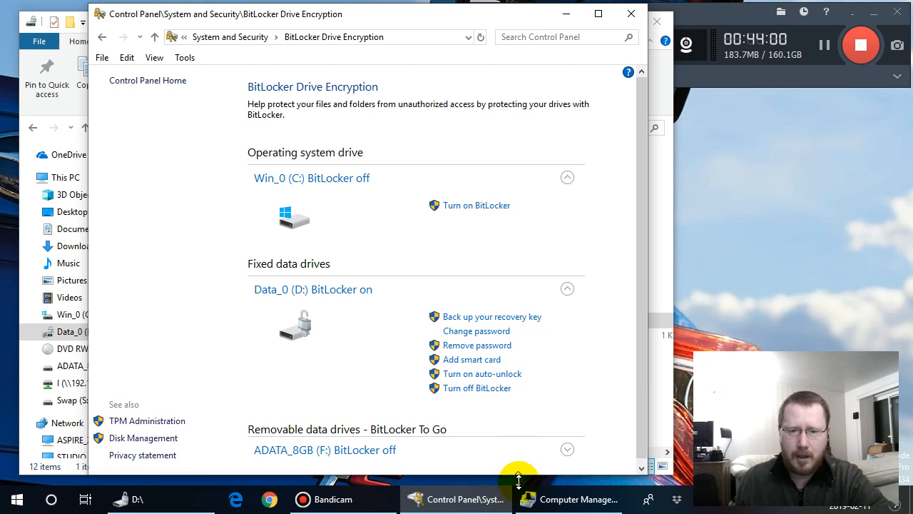
{"action": "double_click", "coordinate": [520, 475]}
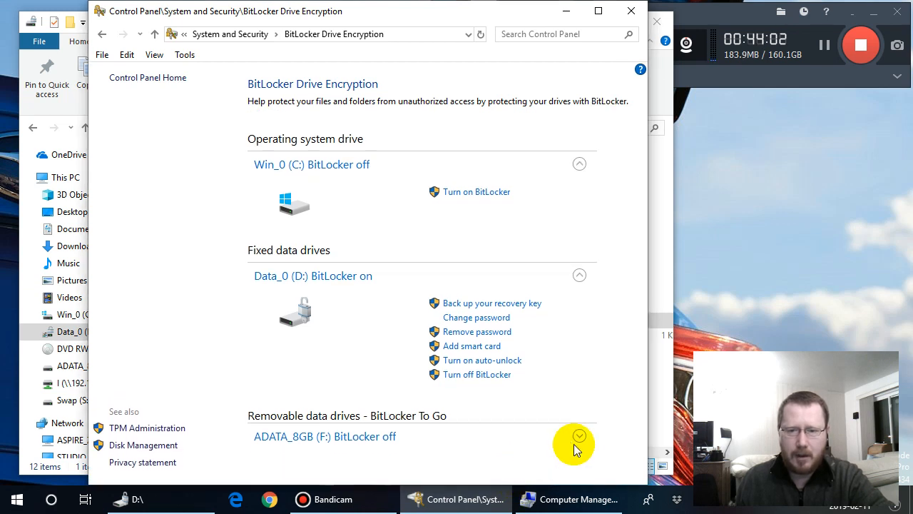
{"action": "left_click", "coordinate": [579, 437]}
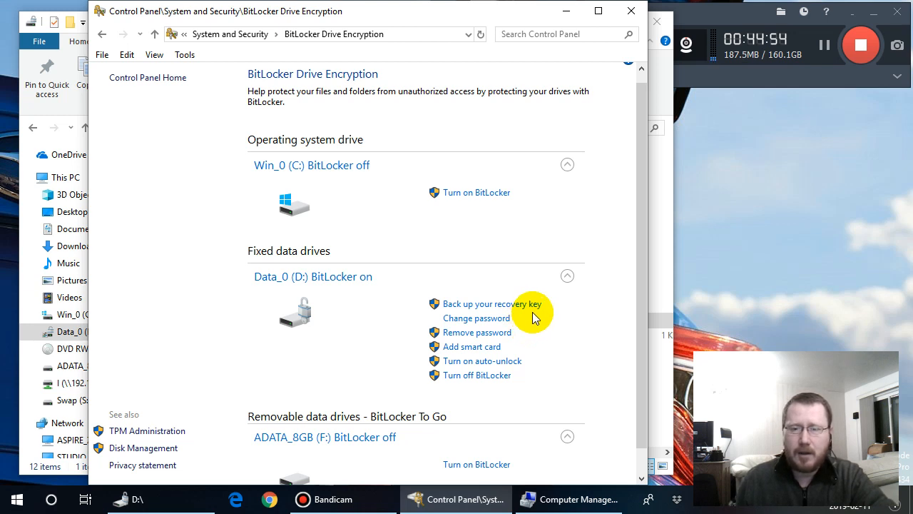
- Try to turn on auto-unlock for Data_0 (D:), and turn off BitLocker on that drive
{"action": "left_click", "coordinate": [498, 362]}
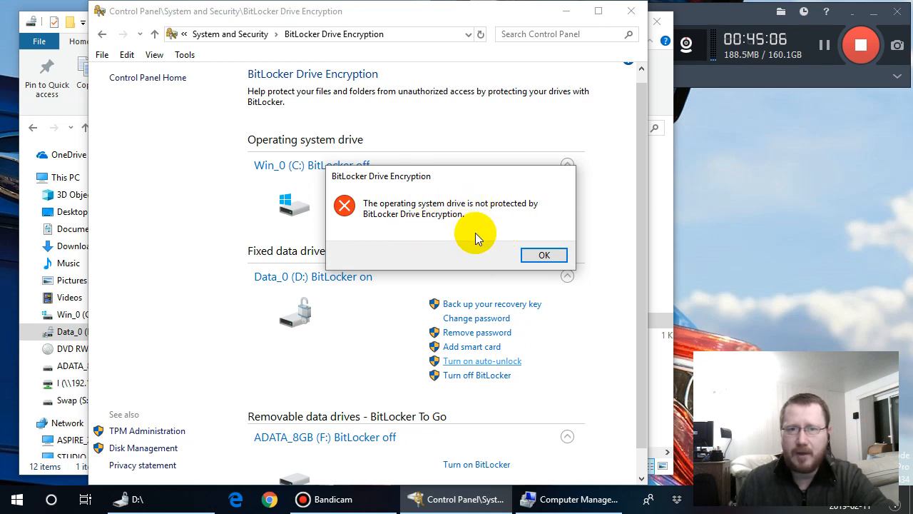
{"action": "left_click", "coordinate": [542, 255]}
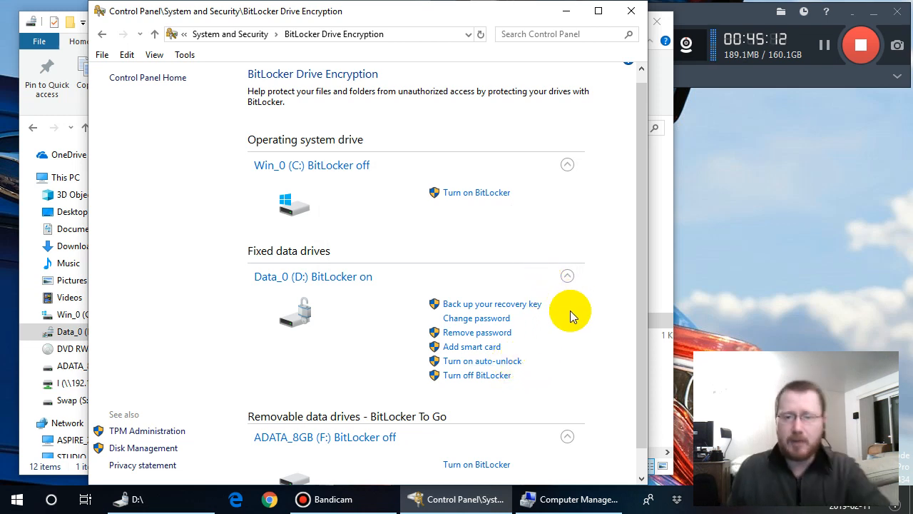
{"action": "left_click", "coordinate": [497, 379]}
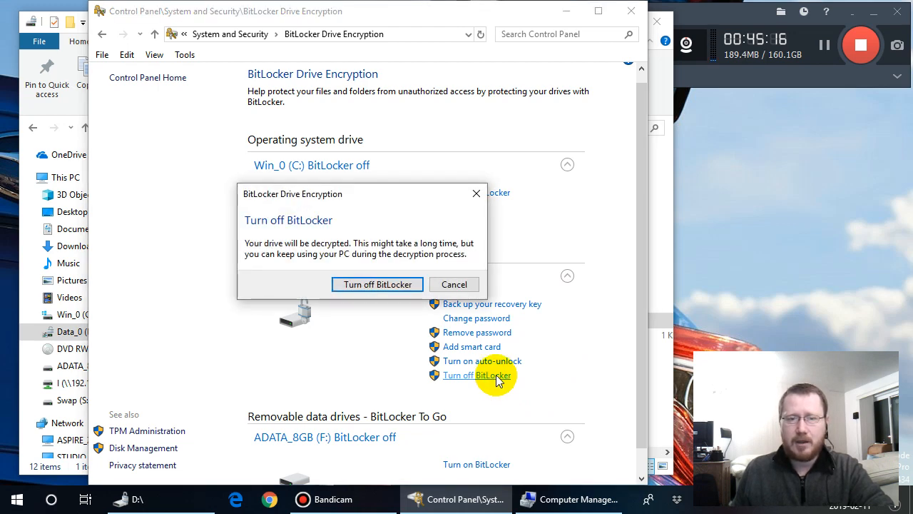
{"action": "left_click", "coordinate": [393, 286]}
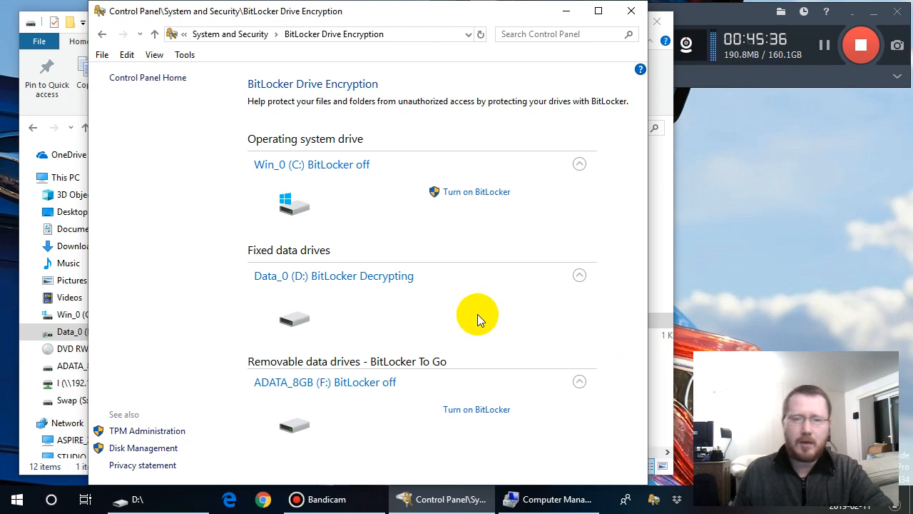
- Check the decryption progress of Data_0 (D:), and view the BitLocker management page linked from the progress dialog, closing the extra window
{"action": "left_click", "coordinate": [580, 275]}
{"action": "left_click", "coordinate": [579, 275]}
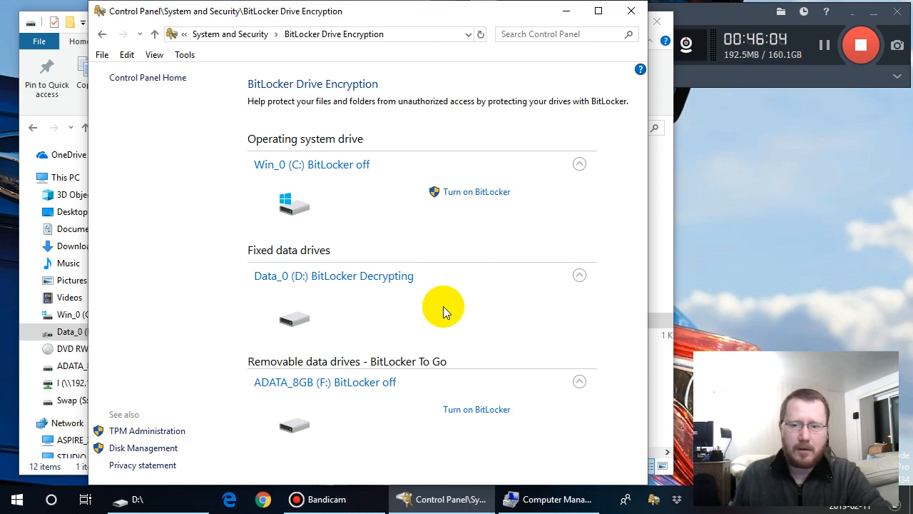
{"action": "left_click", "coordinate": [653, 501]}
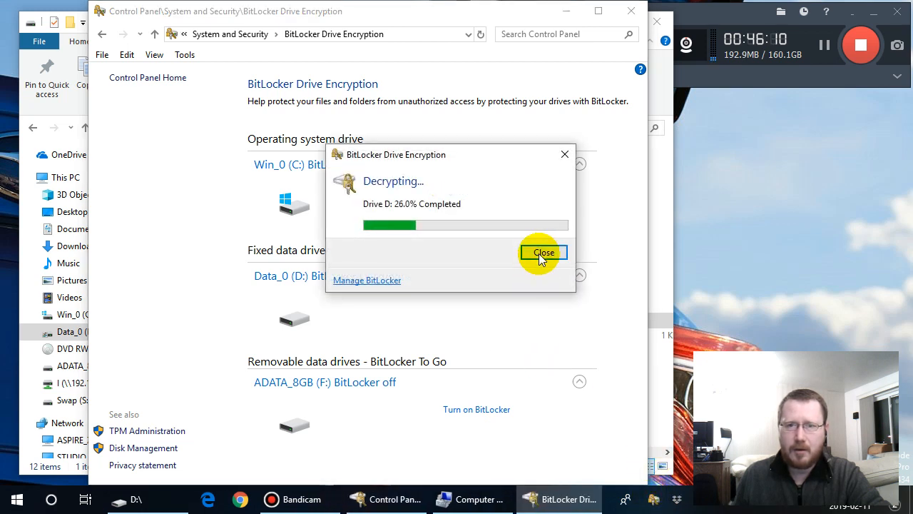
{"action": "left_click", "coordinate": [542, 253]}
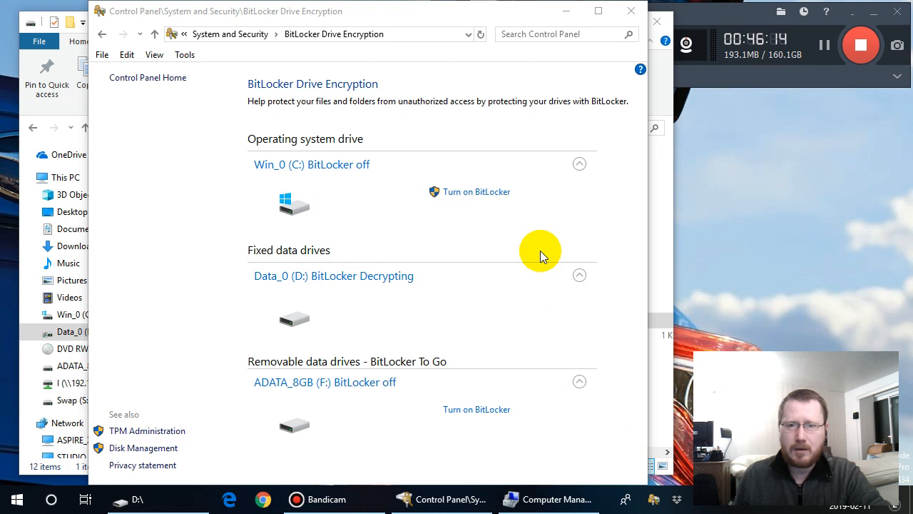
{"action": "left_click", "coordinate": [398, 280]}
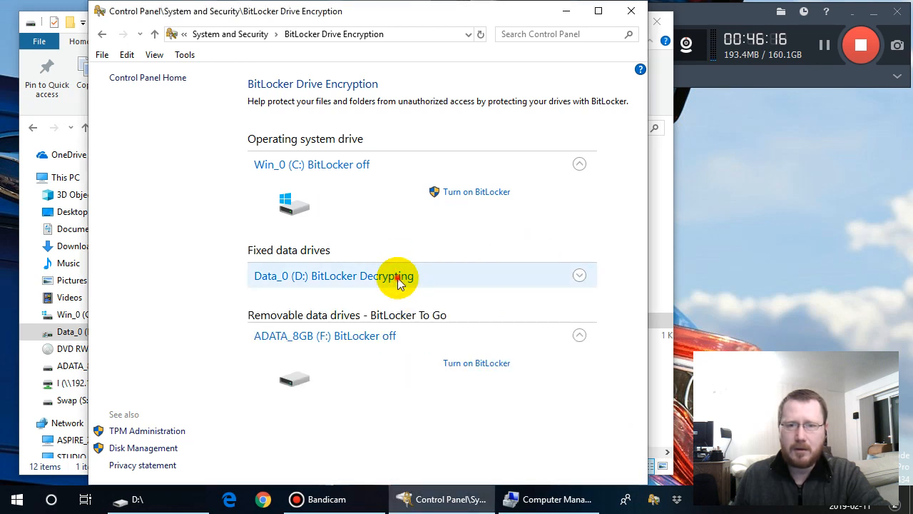
{"action": "left_click", "coordinate": [398, 280]}
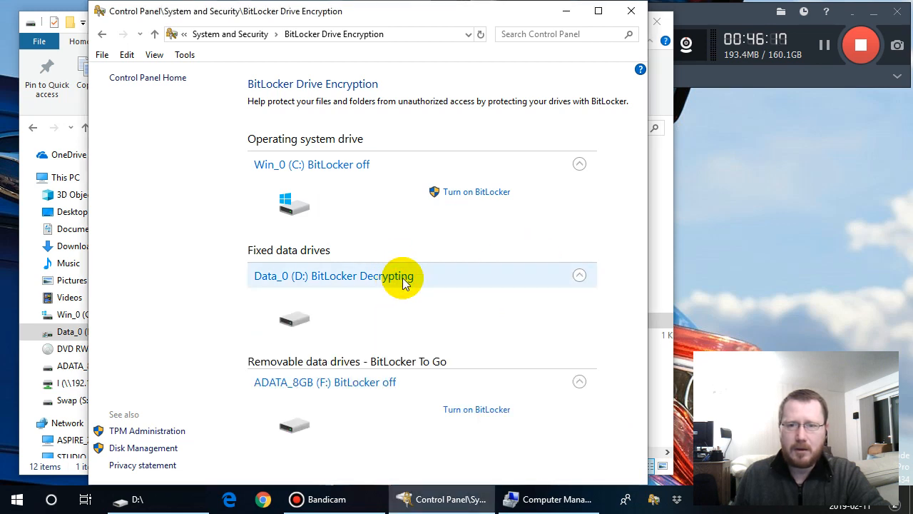
{"action": "left_click", "coordinate": [654, 500]}
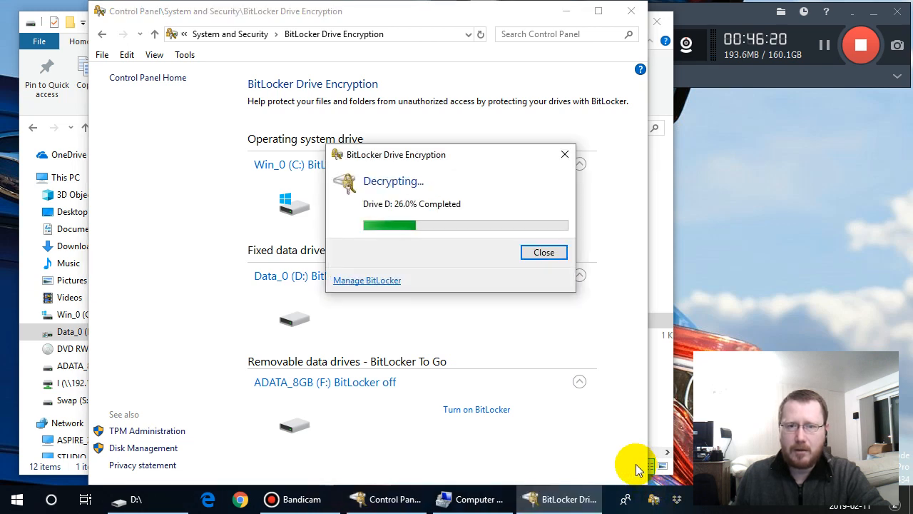
{"action": "left_click", "coordinate": [384, 281]}
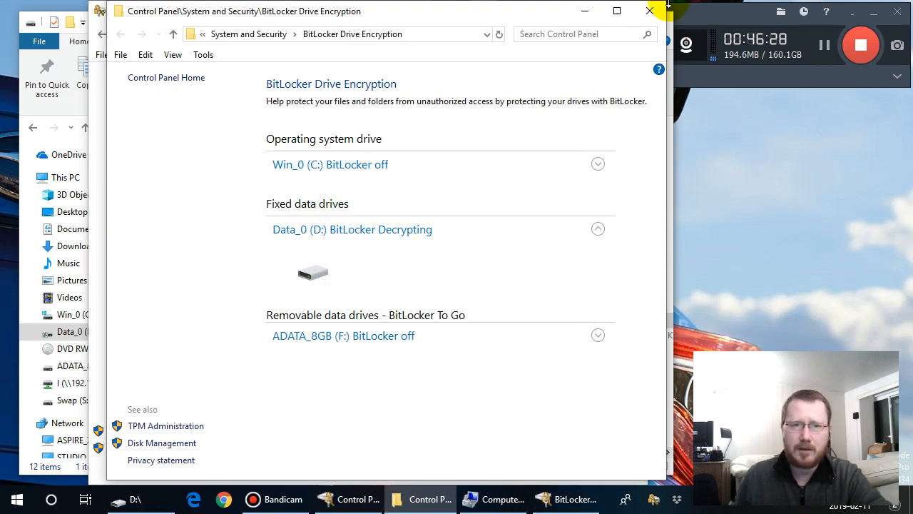
{"action": "left_click", "coordinate": [649, 11]}
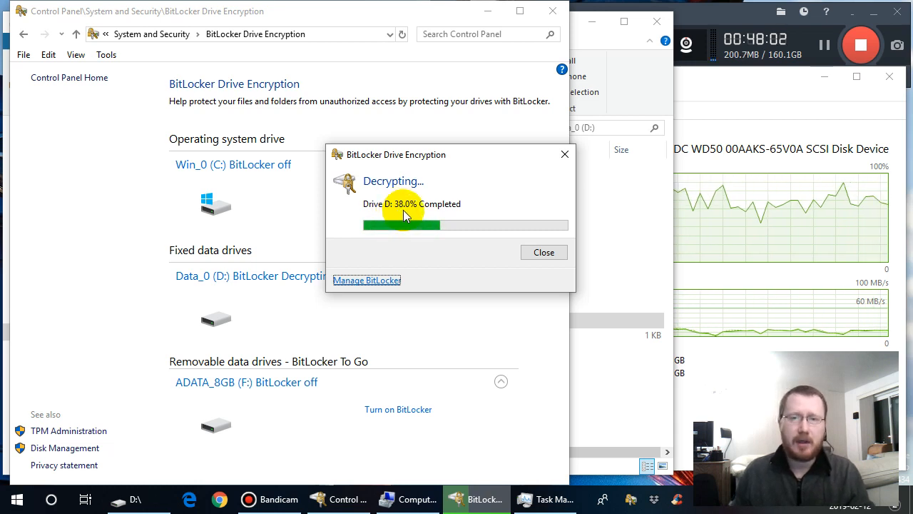
- Switch to Task Manager and examine the CPU and Disk 0 (C: D:) performance graphs while the drive decrypts
{"action": "left_click", "coordinate": [706, 76]}
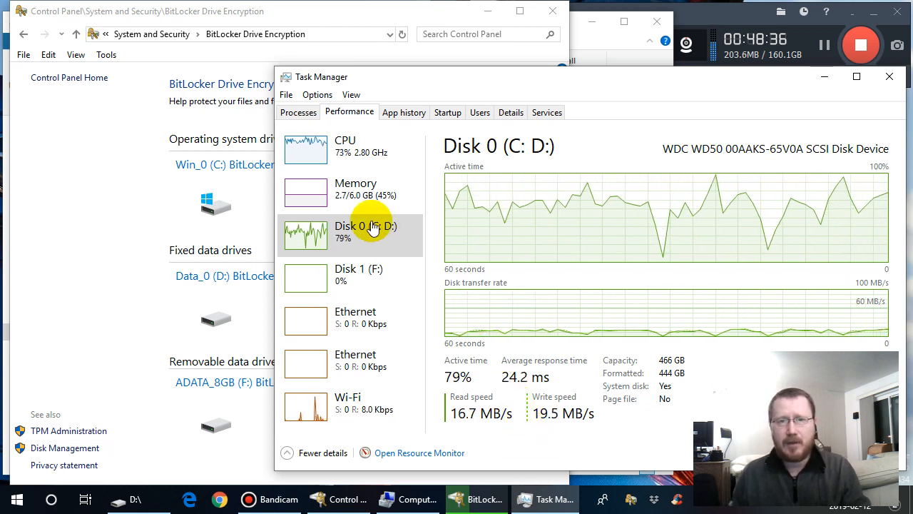
{"action": "left_click", "coordinate": [318, 154]}
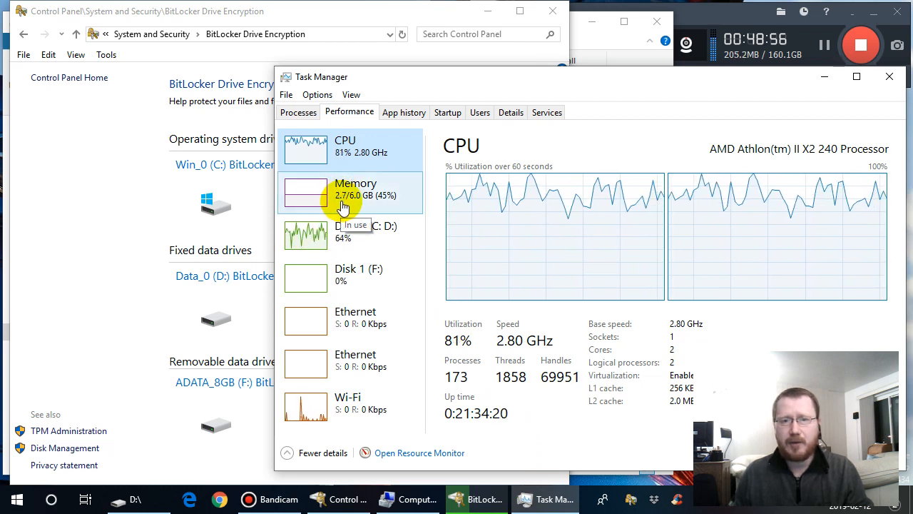
{"action": "left_click", "coordinate": [308, 236]}
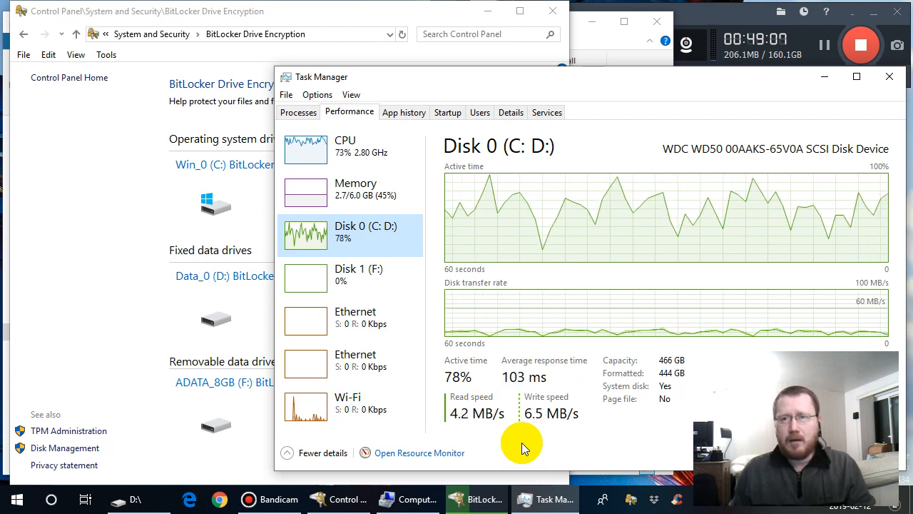
{"action": "right_click", "coordinate": [542, 222]}
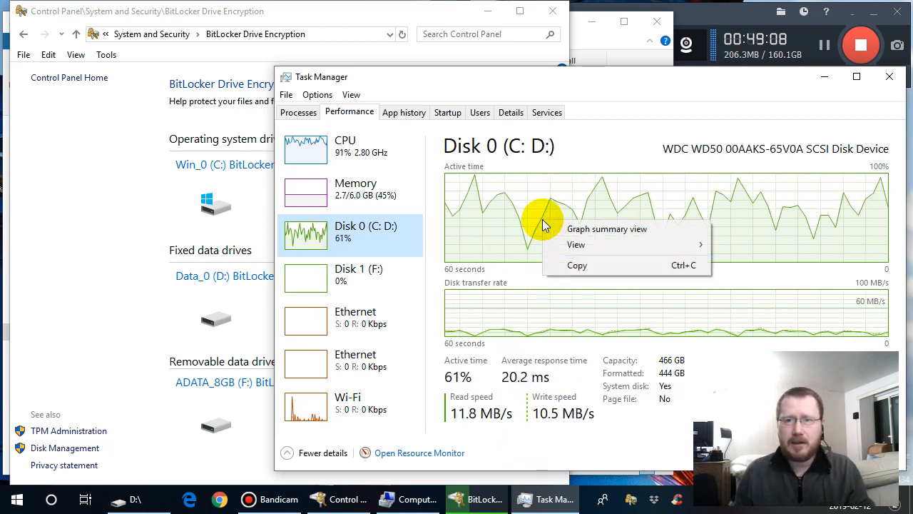
{"action": "mouse_move", "coordinate": [590, 247]}
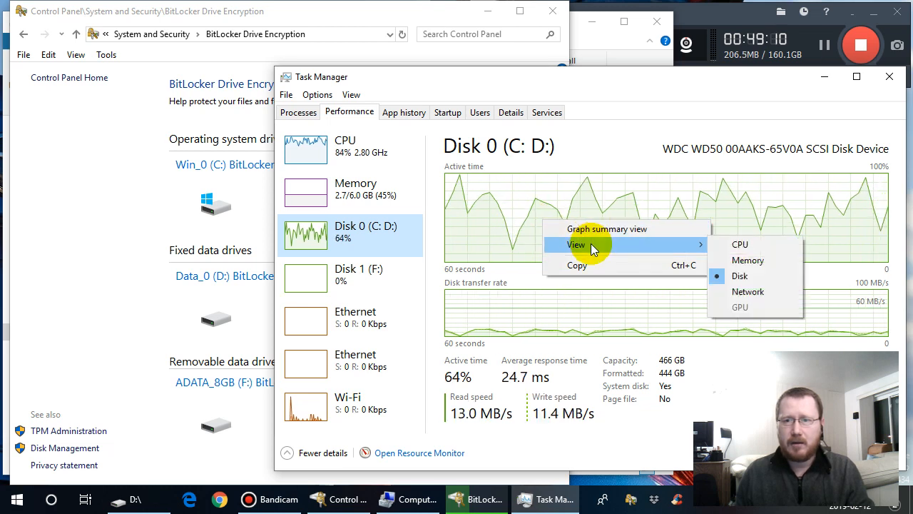
{"action": "right_click", "coordinate": [560, 317]}
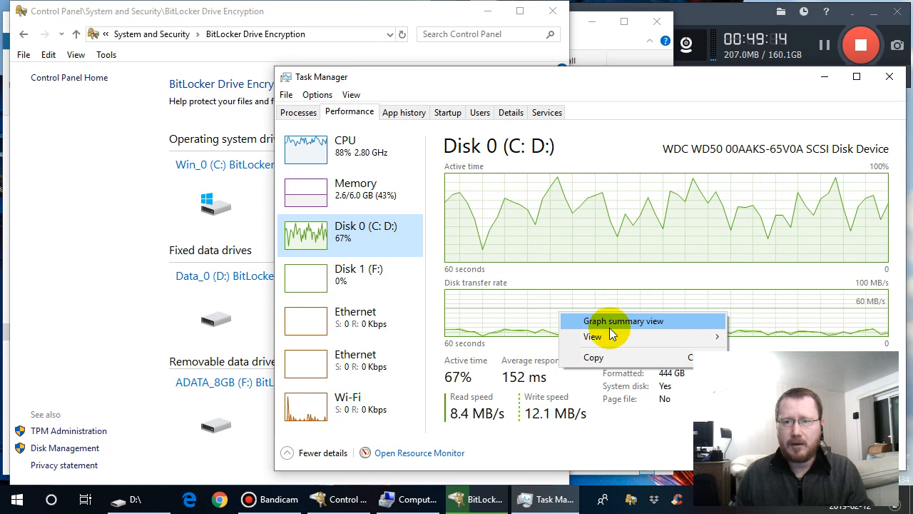
{"action": "mouse_move", "coordinate": [611, 339]}
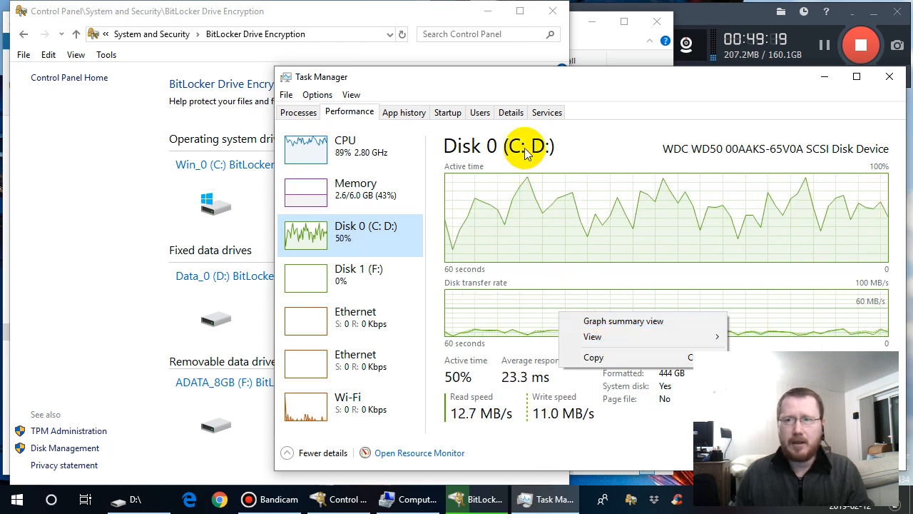
{"action": "left_click", "coordinate": [587, 139]}
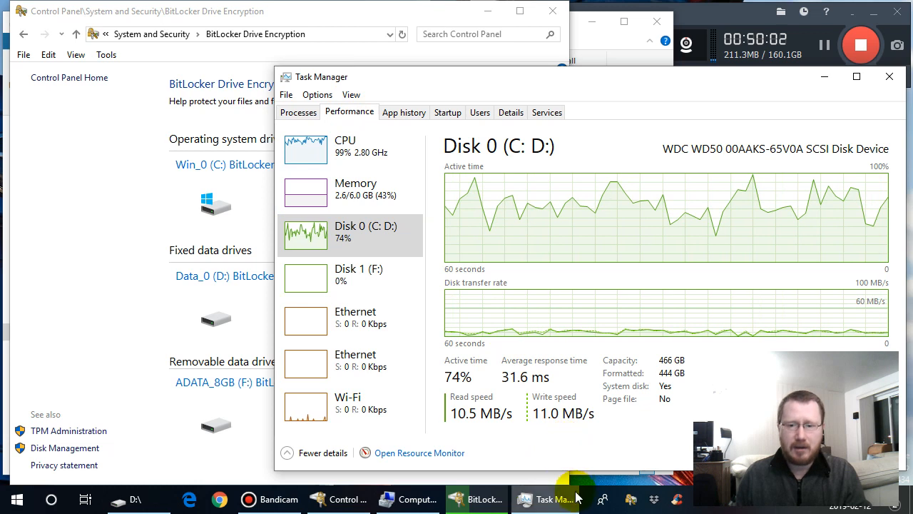
- Bring up the BitLocker decryption status for D: and dismiss it, and minimize Task Manager to return to BitLocker Drive Encryption
{"action": "left_click", "coordinate": [478, 499]}
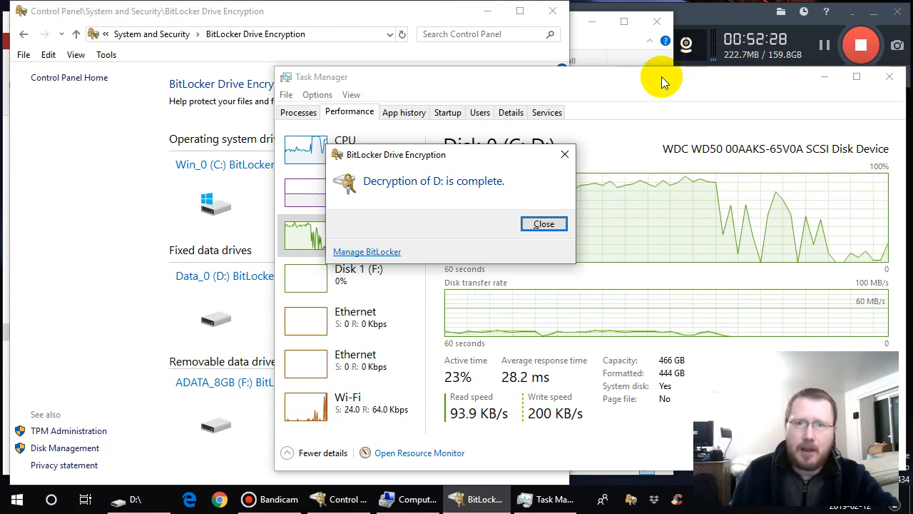
{"action": "left_click", "coordinate": [546, 223]}
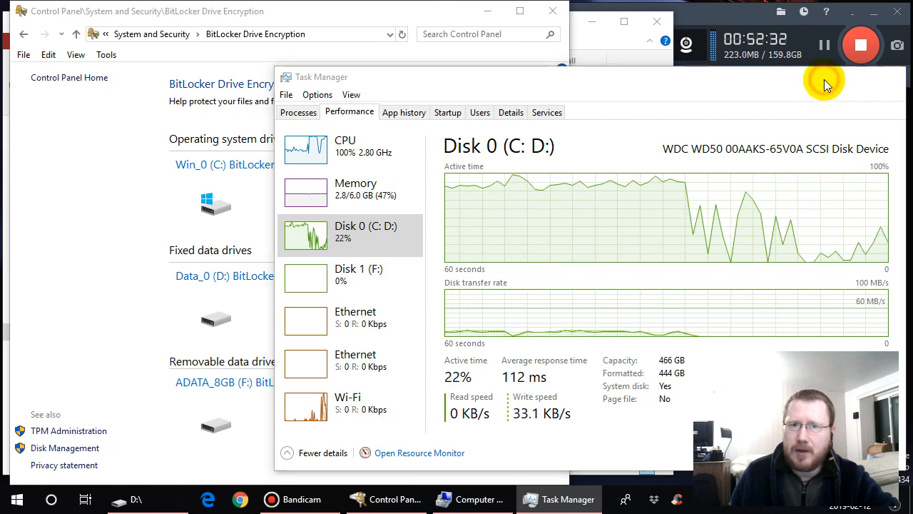
{"action": "left_click", "coordinate": [824, 79]}
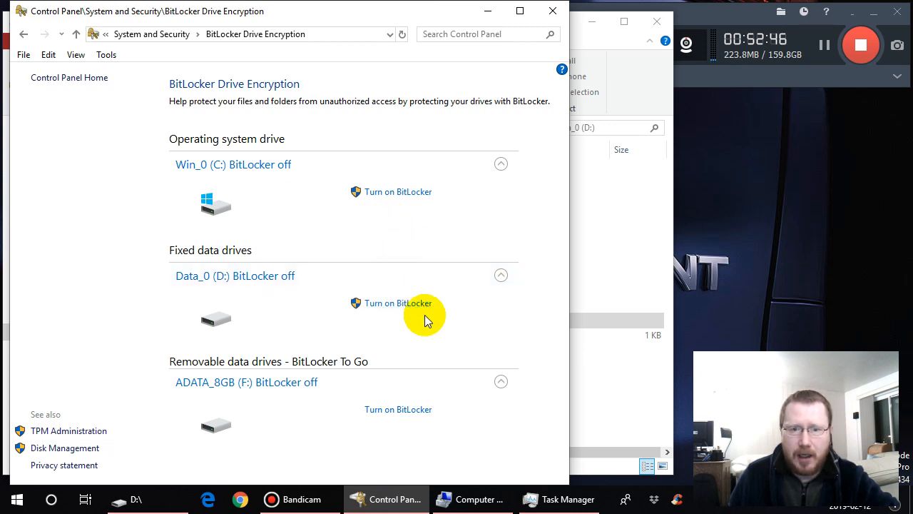
- Start turning on BitLocker for Data_0 (D:) with password unlocking, enter and re-enter the drive password, and proceed to the recovery key backup options
{"action": "left_click", "coordinate": [393, 308]}
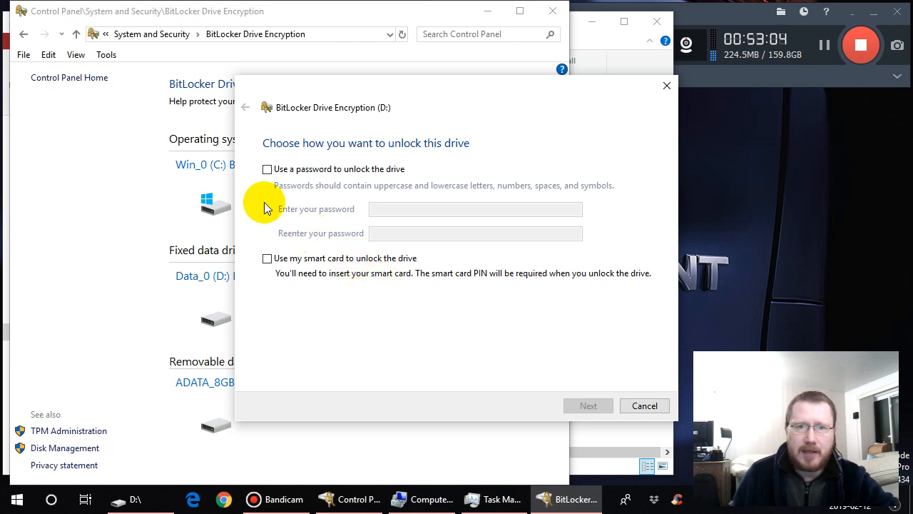
{"action": "left_click", "coordinate": [268, 170]}
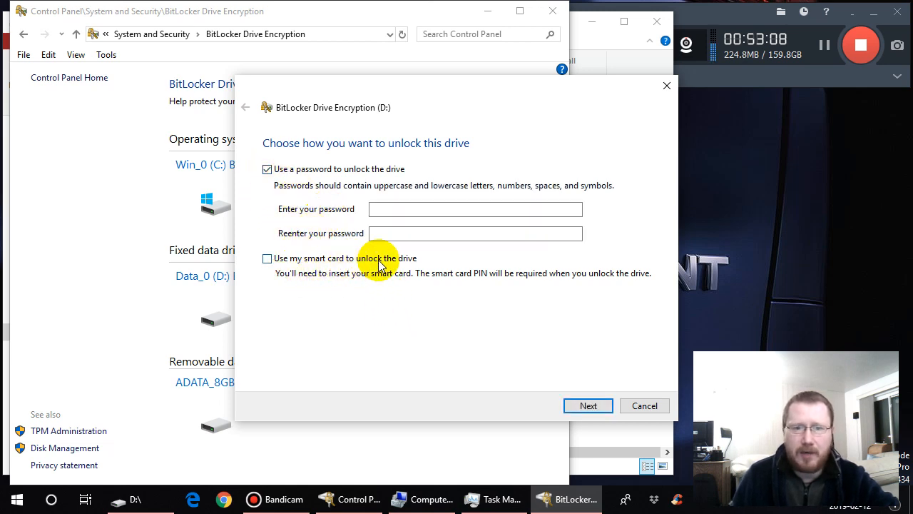
{"action": "left_click", "coordinate": [389, 209]}
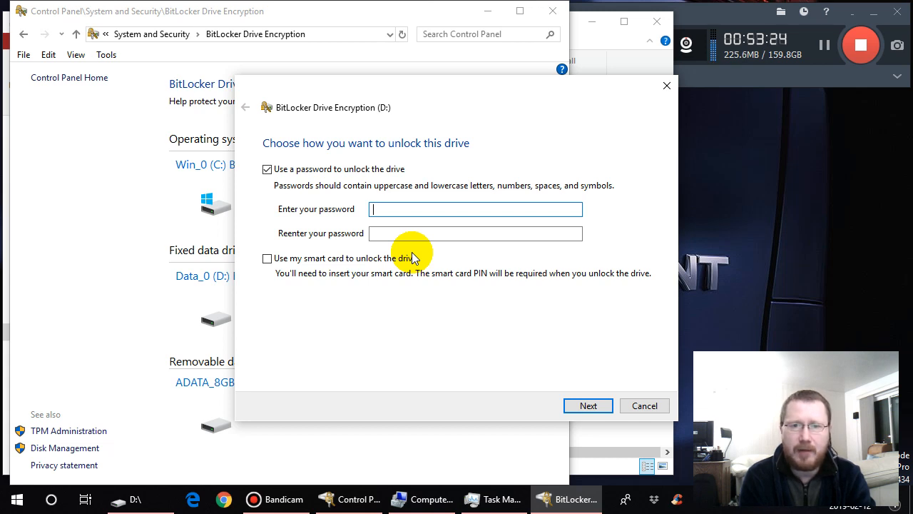
{"action": "type", "text": "•"}
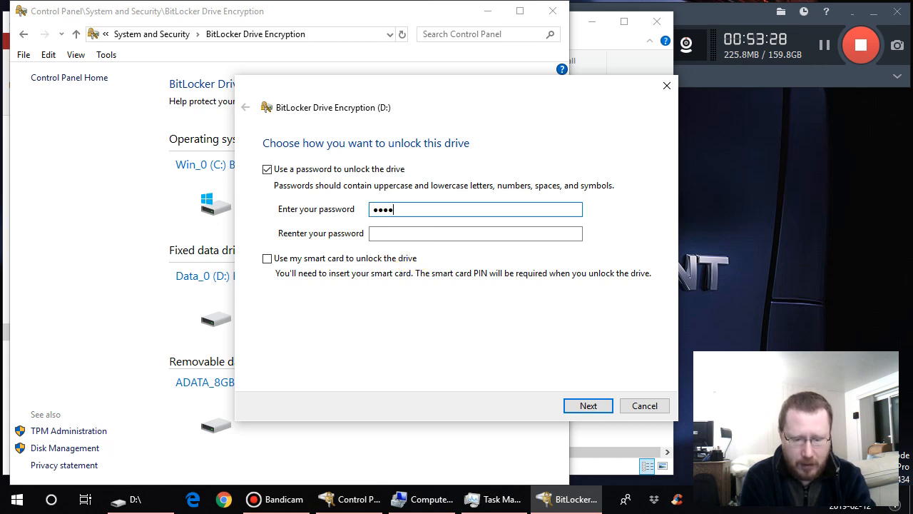
{"action": "key", "text": "Caps_Lock"}
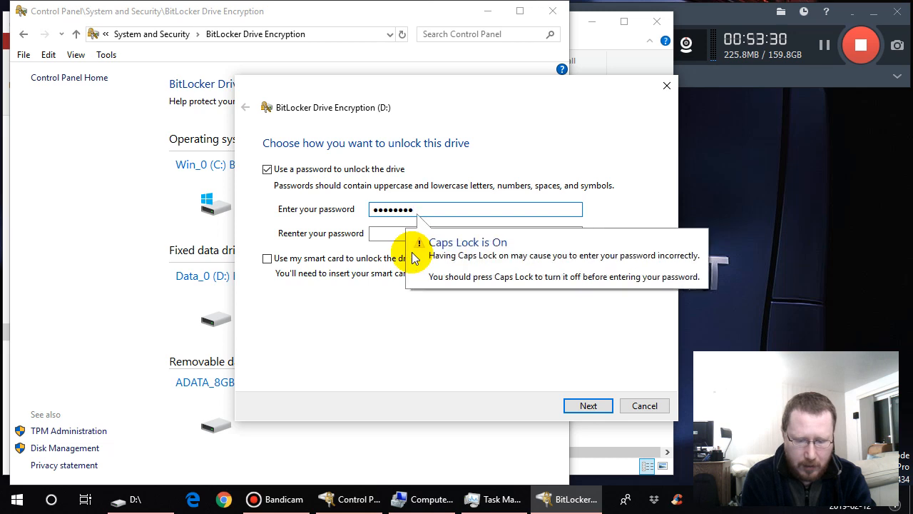
{"action": "type", "text": "●●"}
{"action": "key", "text": "Caps_Lock"}
{"action": "key", "text": "Tab"}
{"action": "type", "text": "●"}
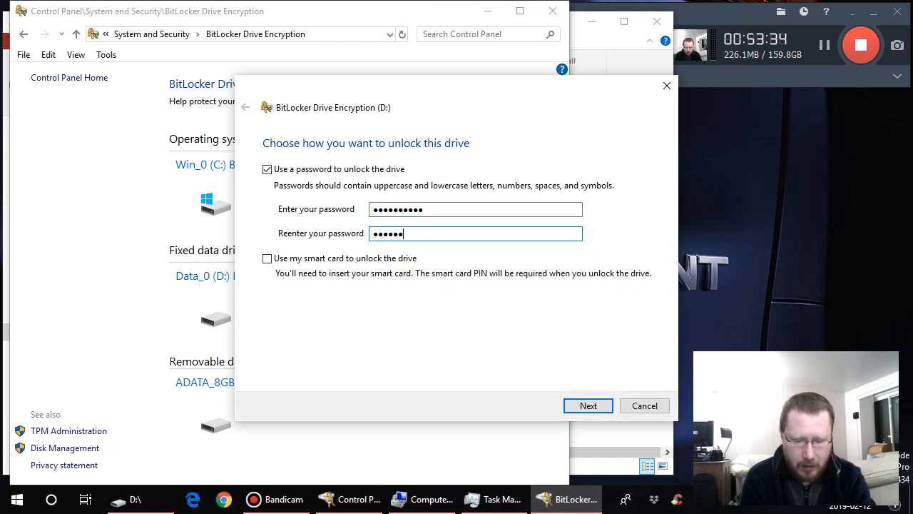
{"action": "type", "text": "●●●●●●●"}
{"action": "key", "text": "Caps_Lock"}
{"action": "type", "text": "●●"}
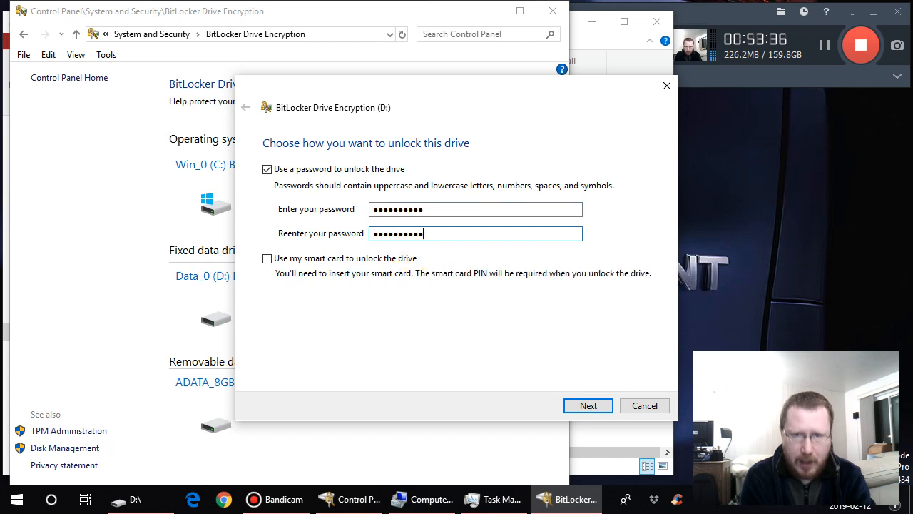
{"action": "left_click", "coordinate": [590, 408]}
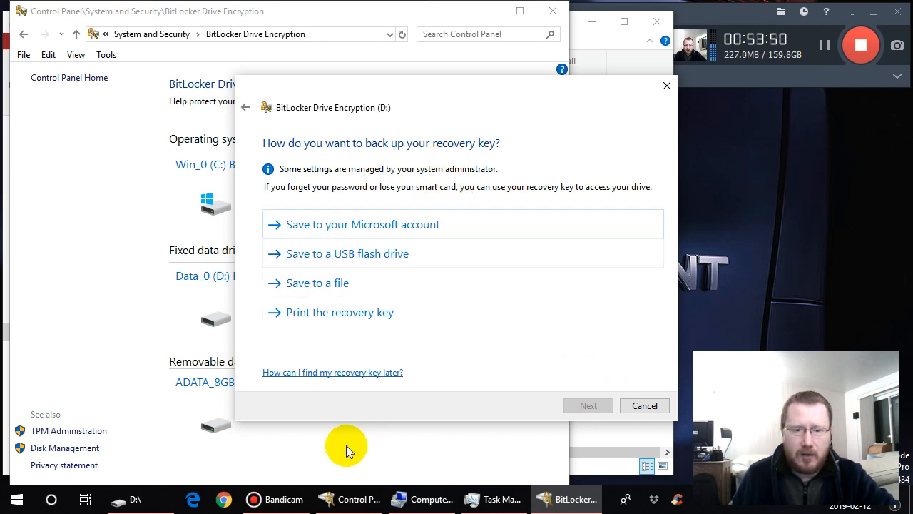
- Switch to File Explorer and open the BitLocker folder on Win_0 (C:)
{"action": "left_click", "coordinate": [143, 504]}
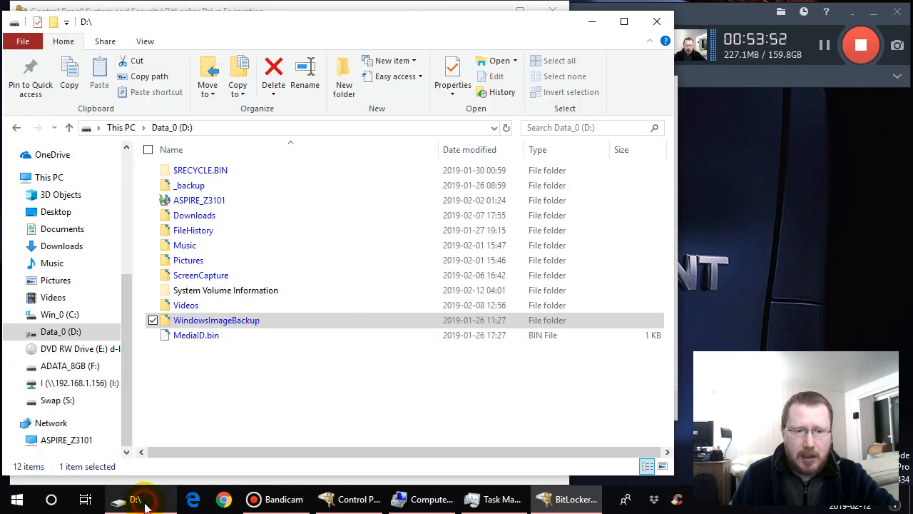
{"action": "left_click", "coordinate": [74, 314]}
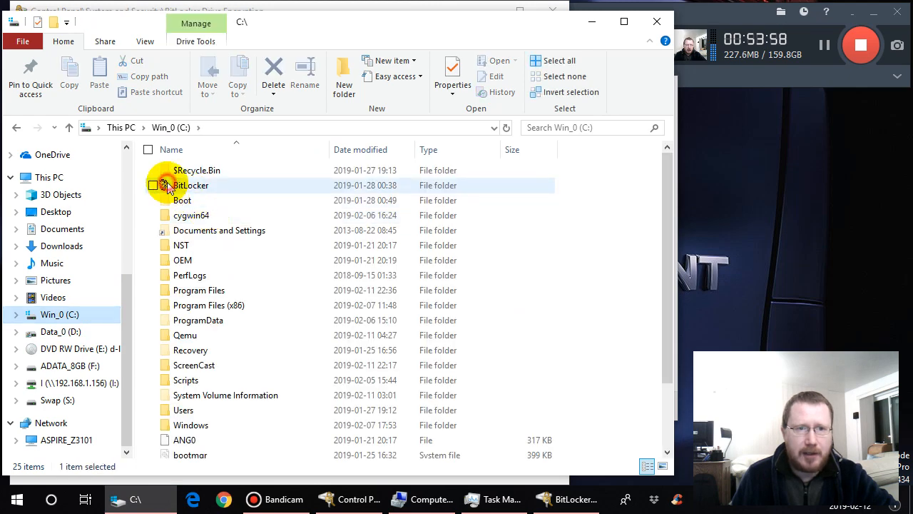
{"action": "double_click", "coordinate": [167, 186]}
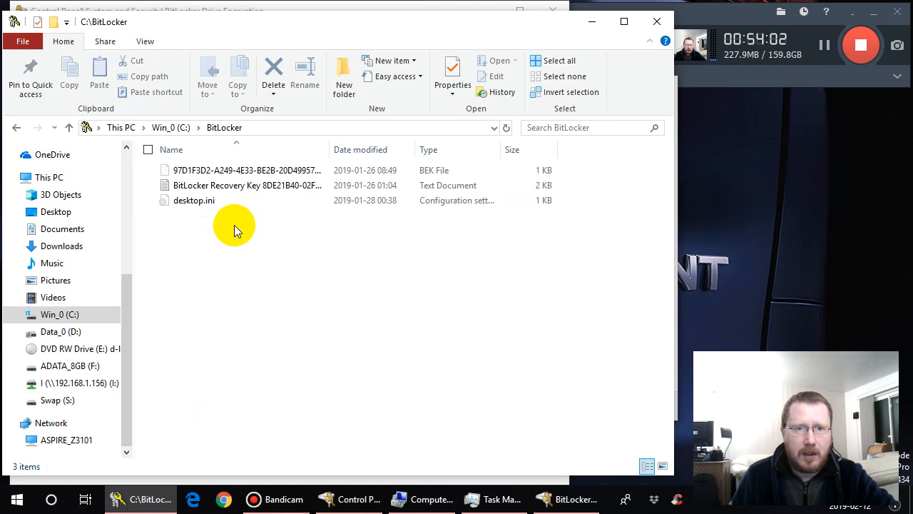
- Permanently delete the BEK file and the BitLocker Recovery Key text document from the folder, including the system file
{"action": "left_click", "coordinate": [268, 185]}
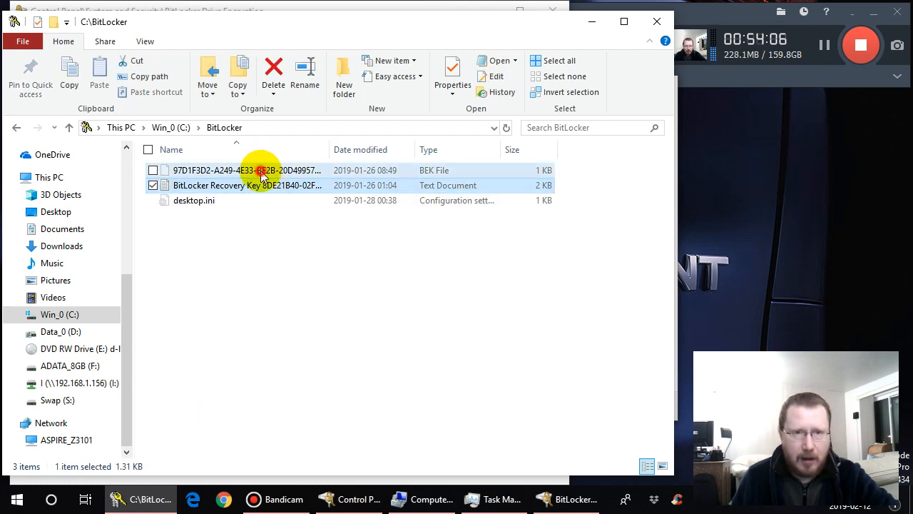
{"action": "left_click", "coordinate": [261, 174], "text": "ctrl"}
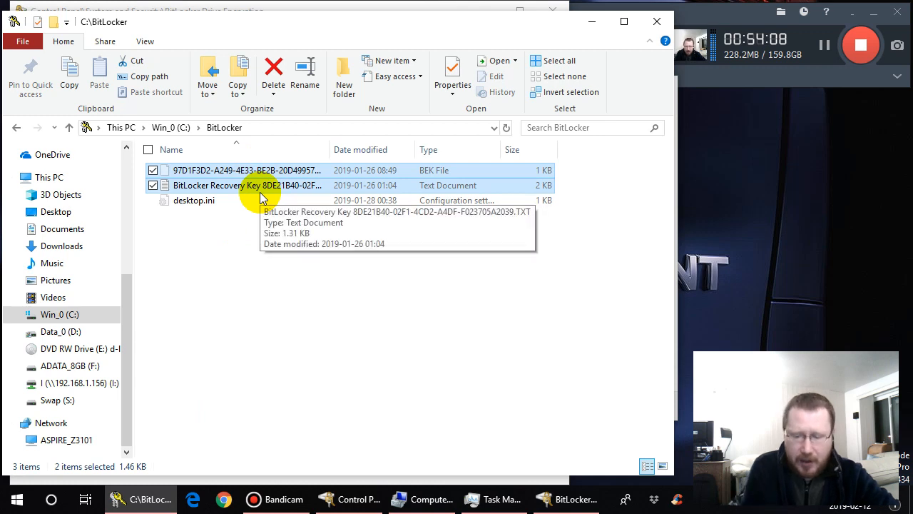
{"action": "key", "text": "shift+Delete"}
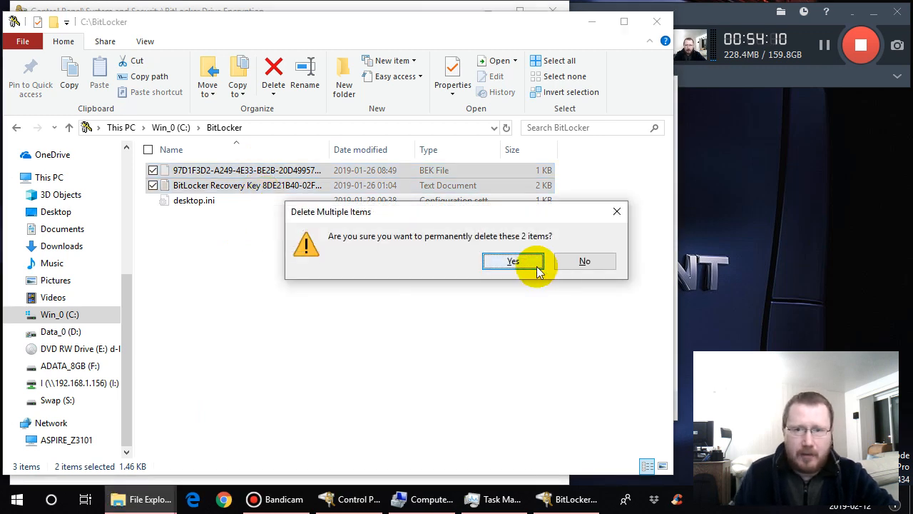
{"action": "left_click", "coordinate": [513, 261]}
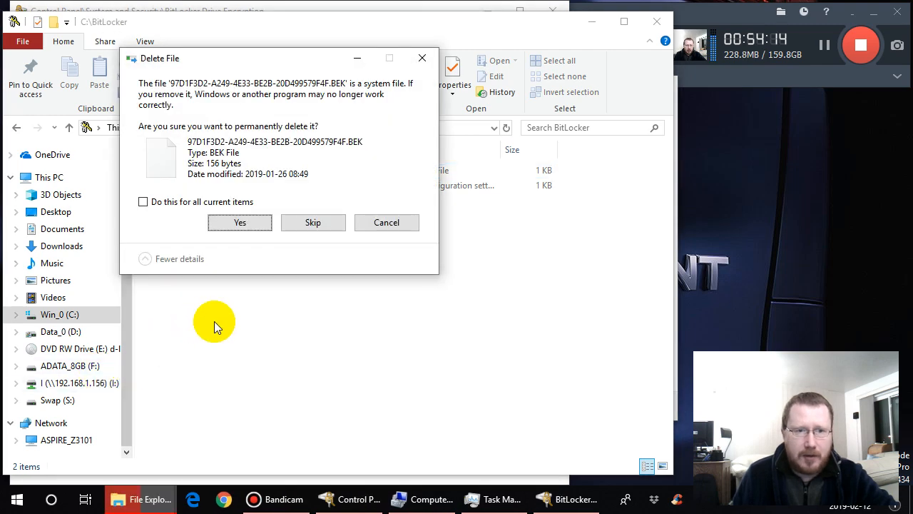
{"action": "left_click", "coordinate": [260, 224]}
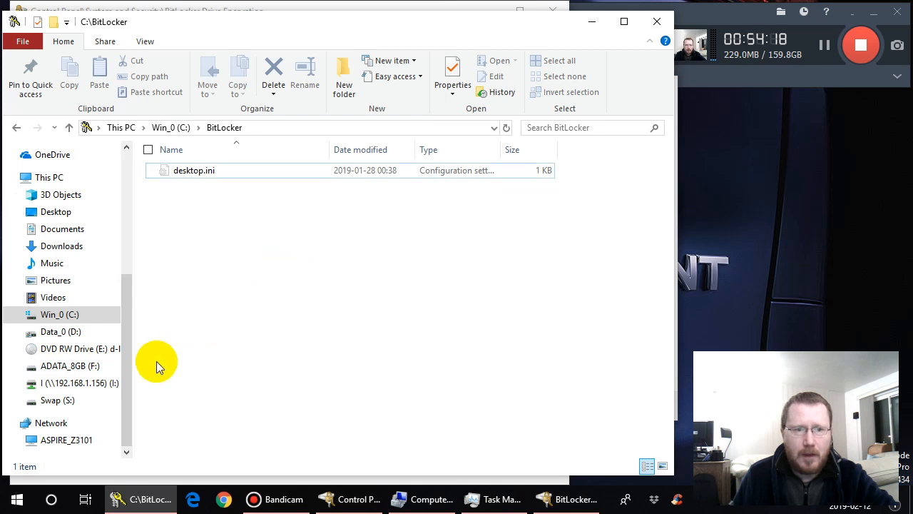
- View the contents of ADATA_8GB (F:), and from the BitLocker wizard save the recovery key to a text file in the BitLocker folder on Win_0 (C:)
{"action": "left_click", "coordinate": [72, 366]}
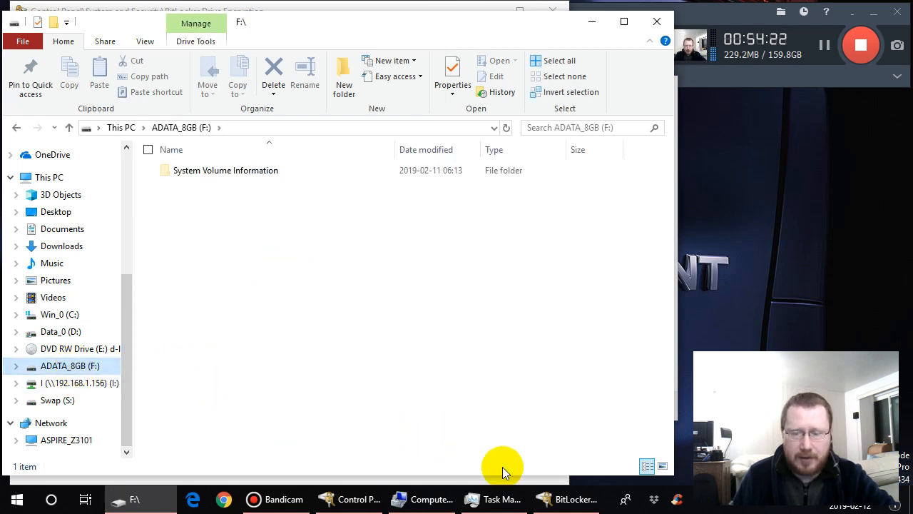
{"action": "left_click", "coordinate": [564, 499]}
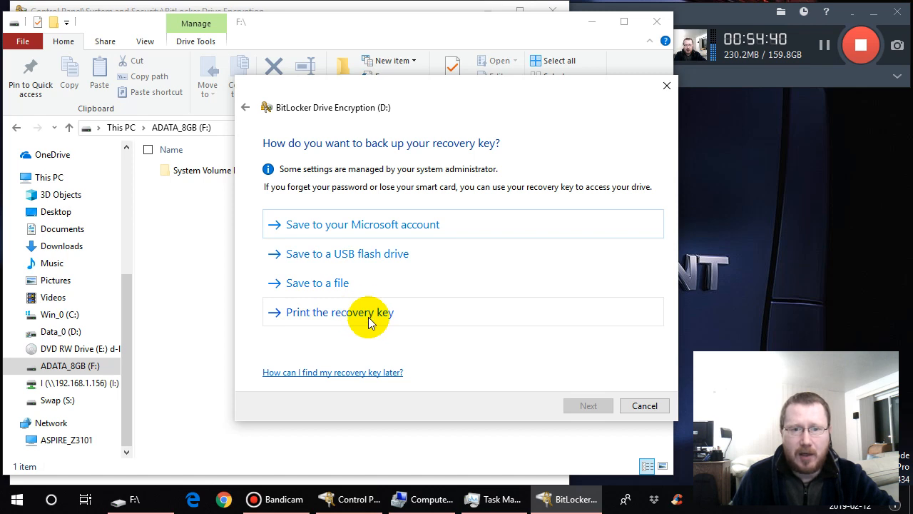
{"action": "left_click", "coordinate": [340, 289]}
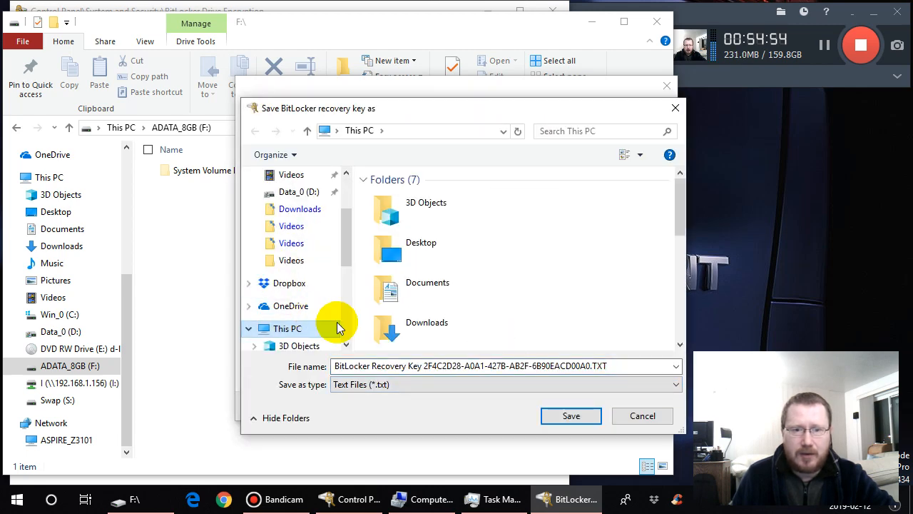
{"action": "scroll", "coordinate": [332, 326], "scroll_direction": "down", "scroll_amount": 3}
{"action": "left_click", "coordinate": [308, 295]}
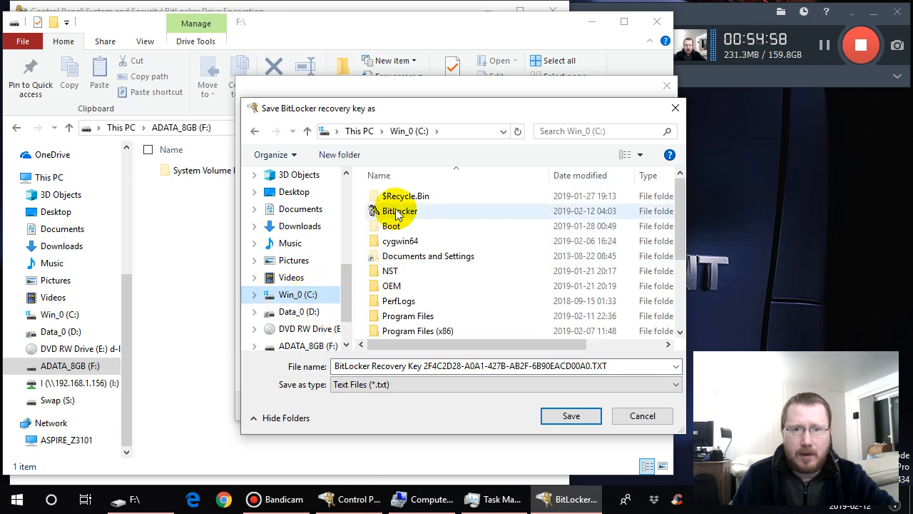
{"action": "left_click", "coordinate": [398, 212]}
{"action": "double_click", "coordinate": [397, 213]}
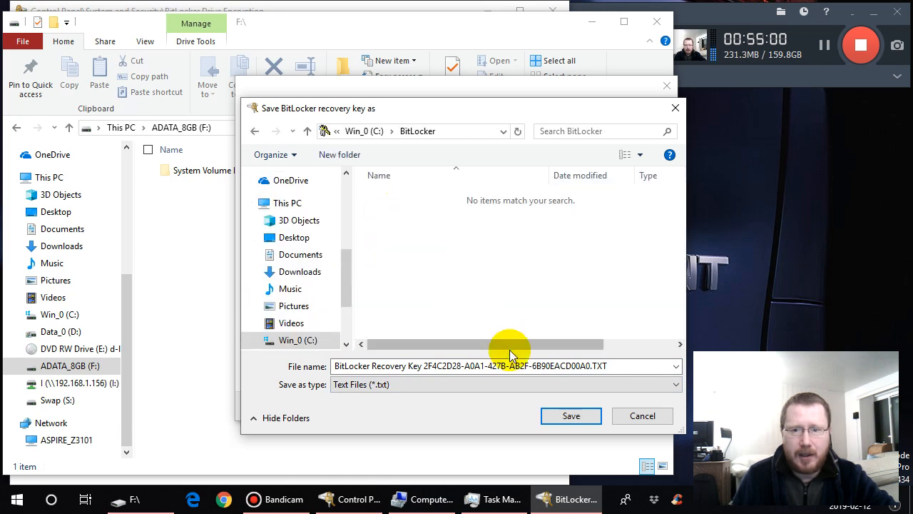
{"action": "left_click", "coordinate": [576, 417]}
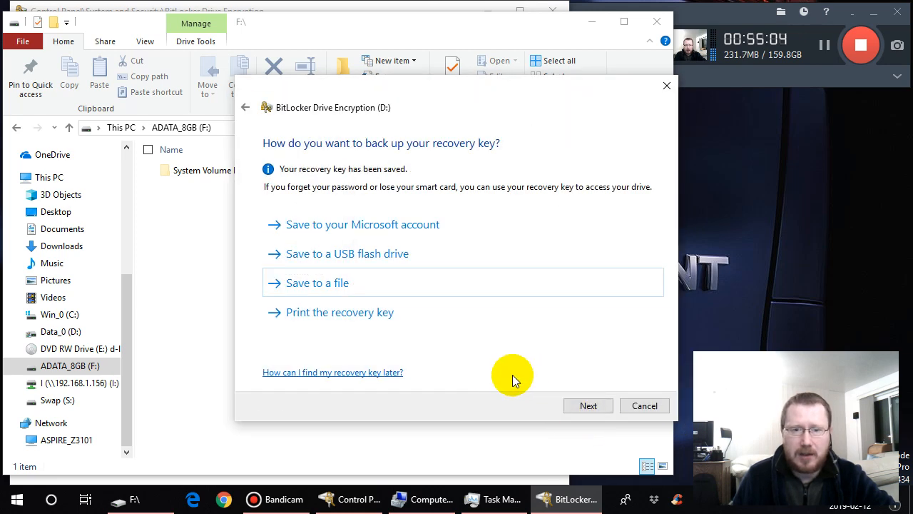
- Save the recovery key to the ADATA_8GB (F:) USB flash drive and view that drive's files with their full names
{"action": "left_click", "coordinate": [378, 253]}
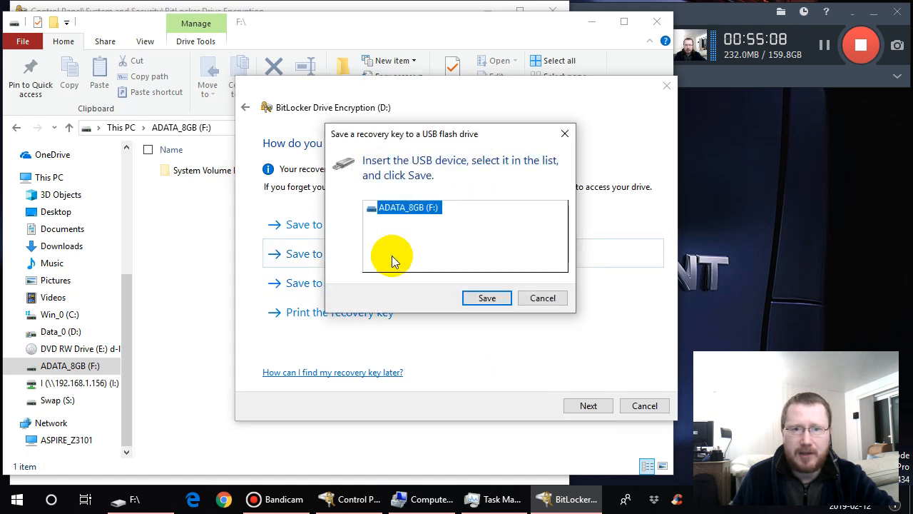
{"action": "left_click", "coordinate": [487, 300]}
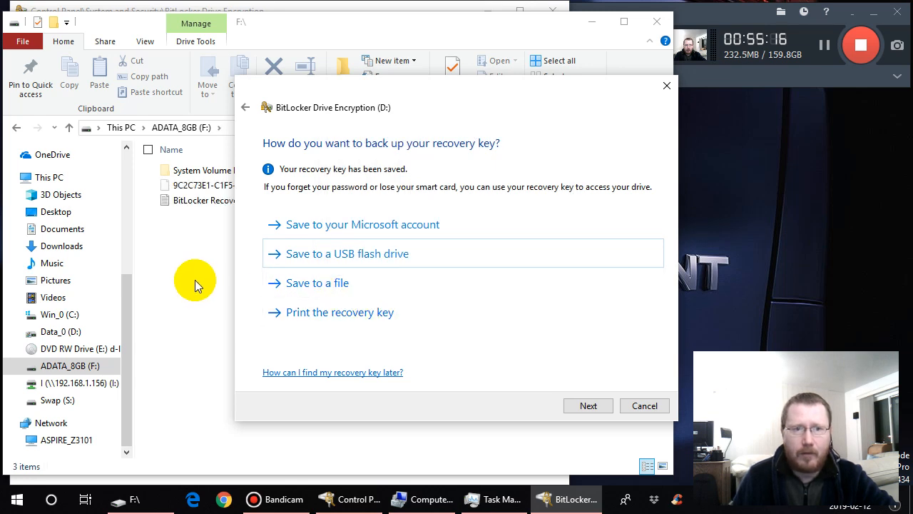
{"action": "left_click", "coordinate": [93, 366]}
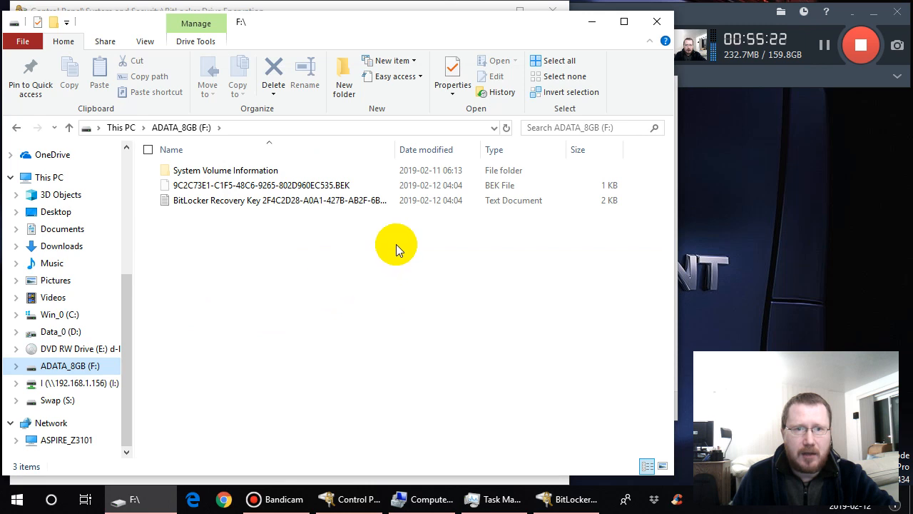
{"action": "left_click", "coordinate": [395, 152]}
{"action": "left_click_drag", "start_coordinate": [395, 151], "coordinate": [457, 151]}
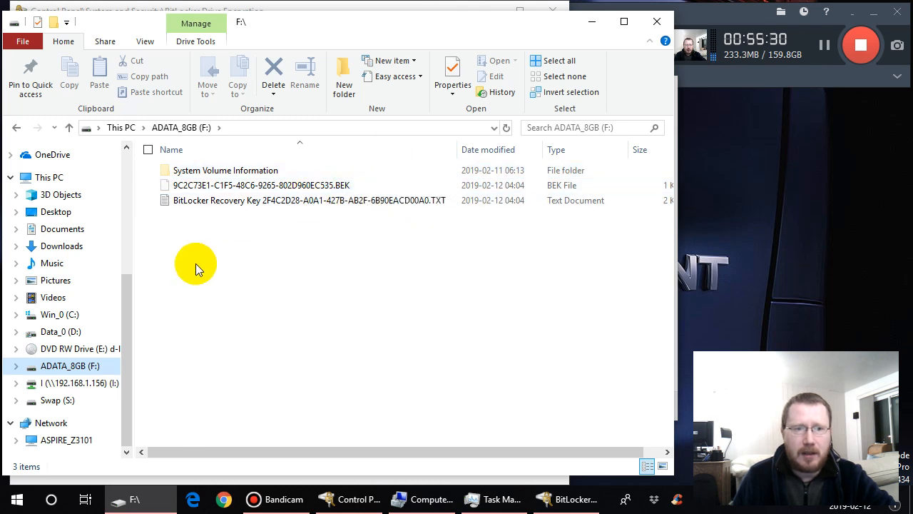
- Examine the BitLocker folder on Win_0 (C:) with full file names for comparison, and go back to ADATA_8GB (F:)
{"action": "left_click", "coordinate": [84, 316]}
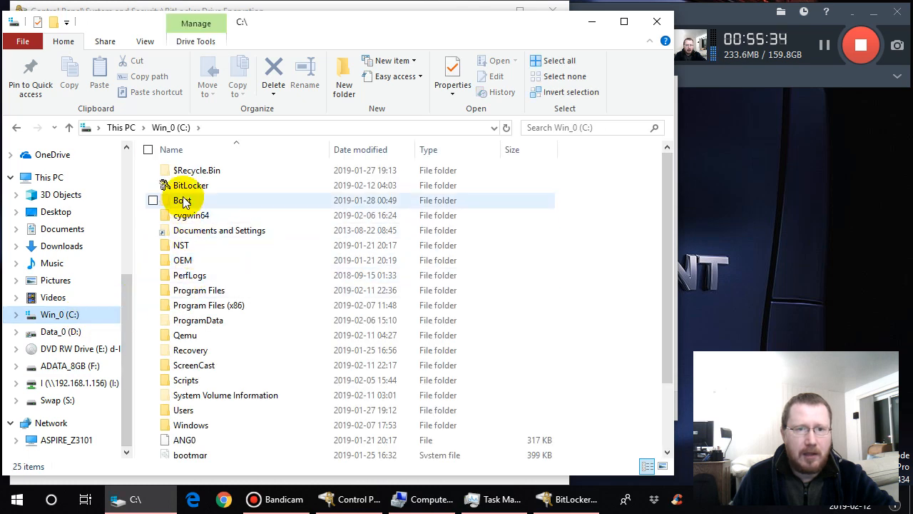
{"action": "left_click", "coordinate": [187, 189]}
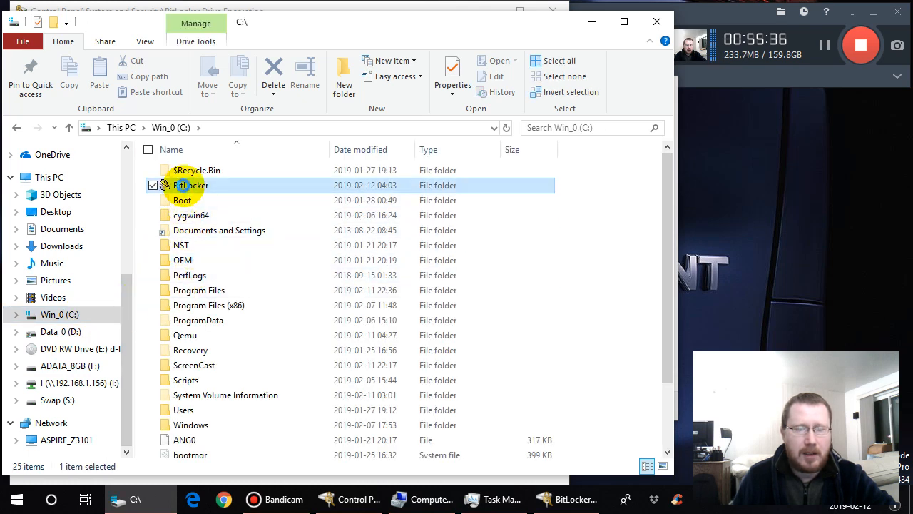
{"action": "double_click", "coordinate": [187, 187]}
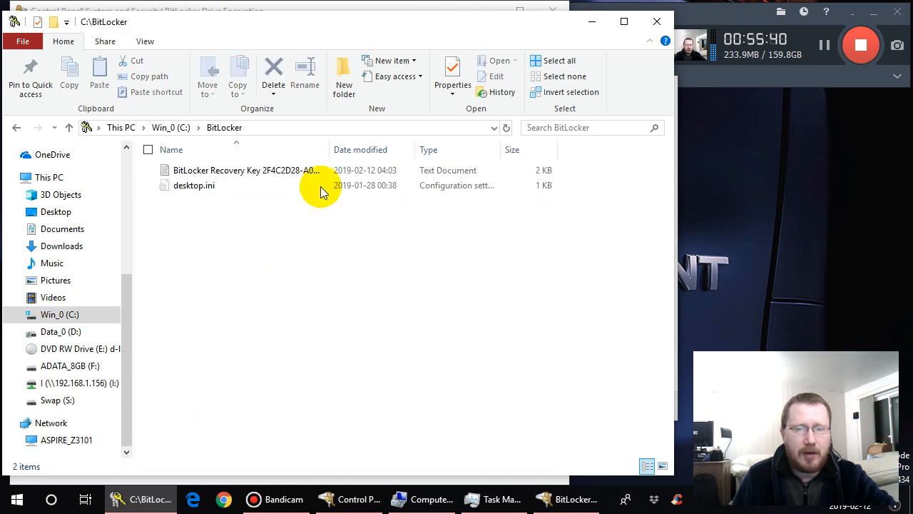
{"action": "left_click_drag", "start_coordinate": [329, 158], "coordinate": [477, 151]}
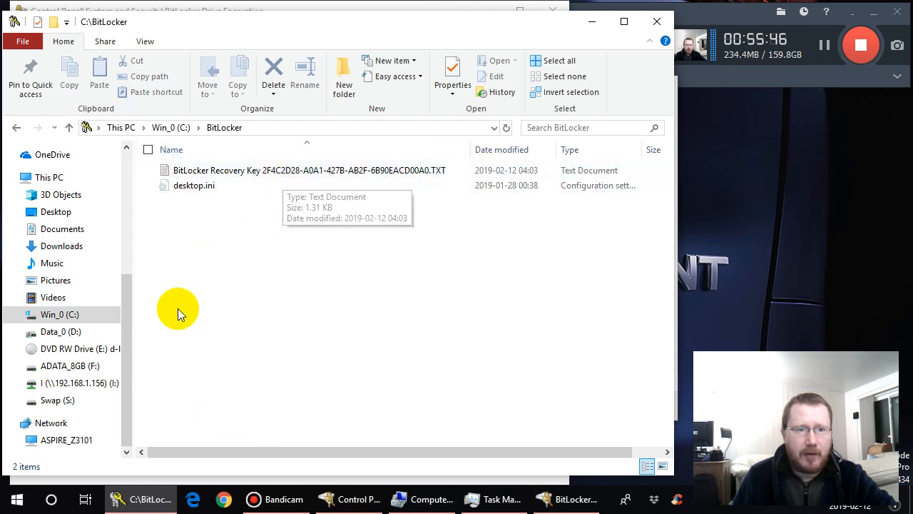
{"action": "left_click", "coordinate": [93, 366]}
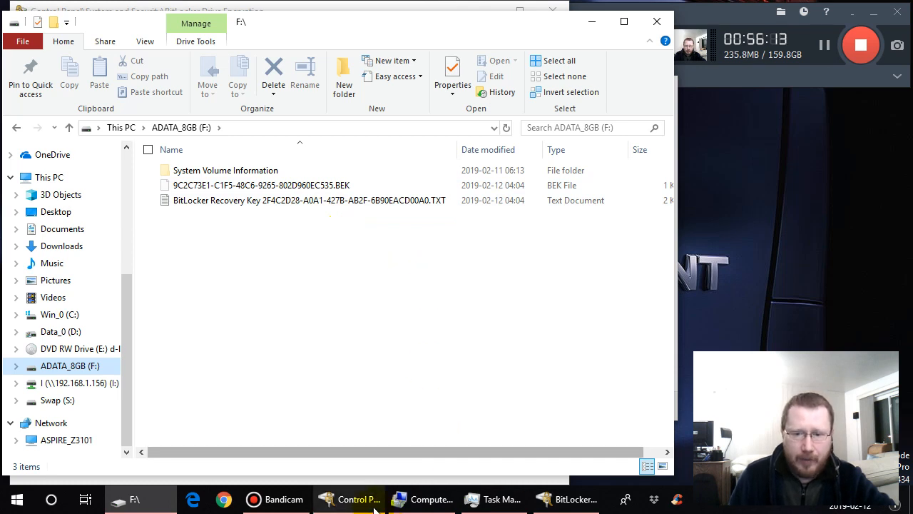
- Return to the BitLocker wizard and start encrypting D: with used disk space only and the new encryption mode
{"action": "left_click", "coordinate": [567, 505]}
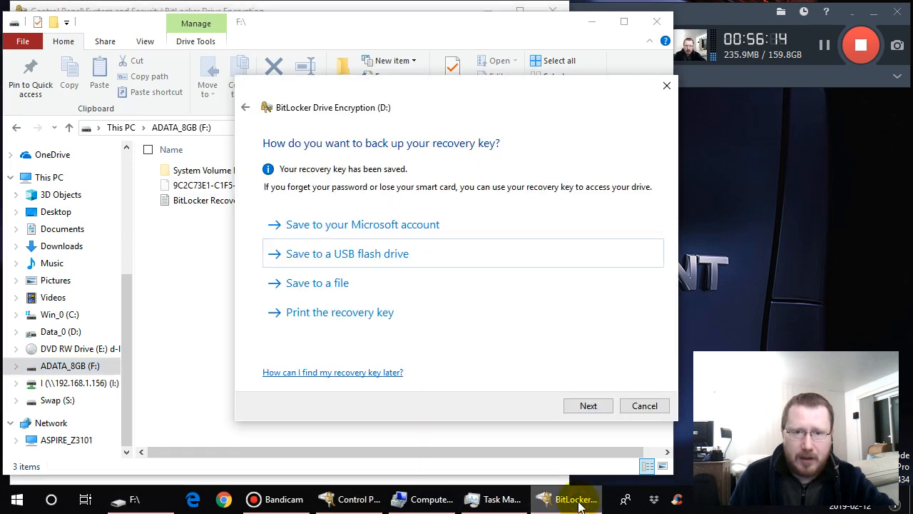
{"action": "left_click", "coordinate": [588, 406]}
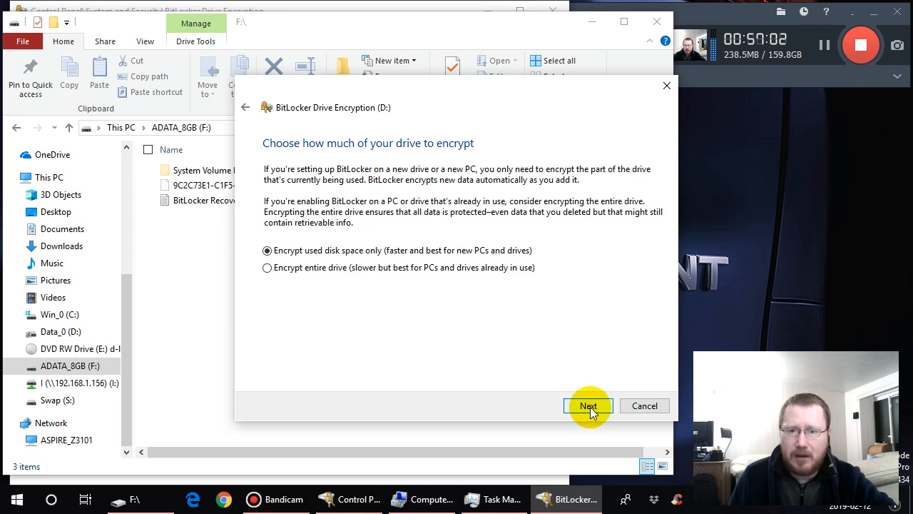
{"action": "left_click", "coordinate": [589, 406]}
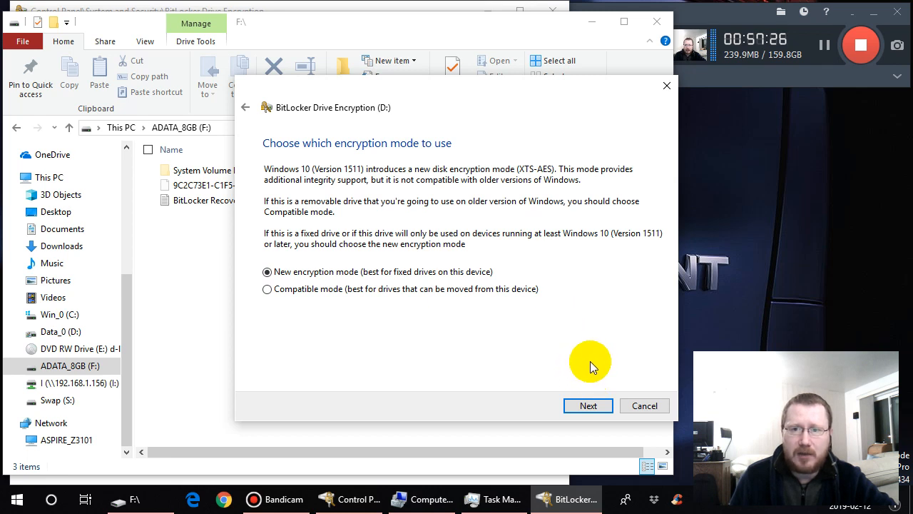
{"action": "left_click", "coordinate": [588, 405]}
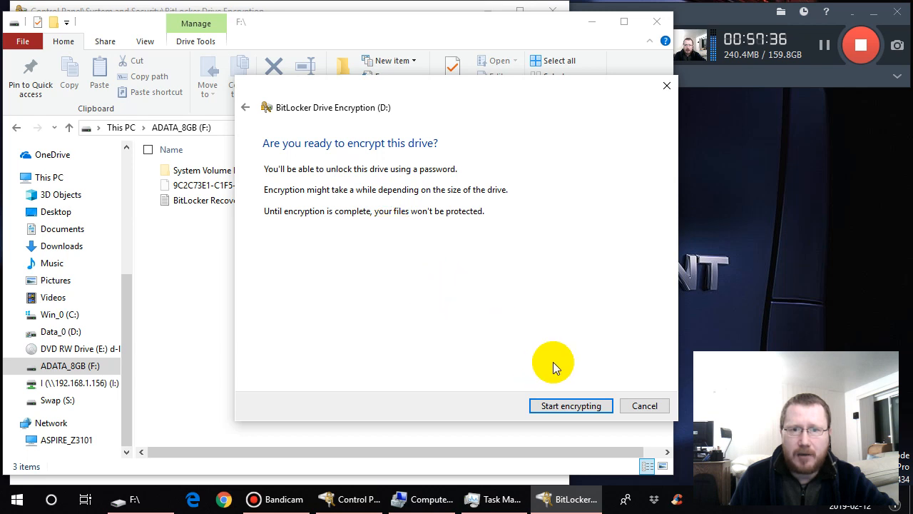
{"action": "left_click", "coordinate": [574, 406]}
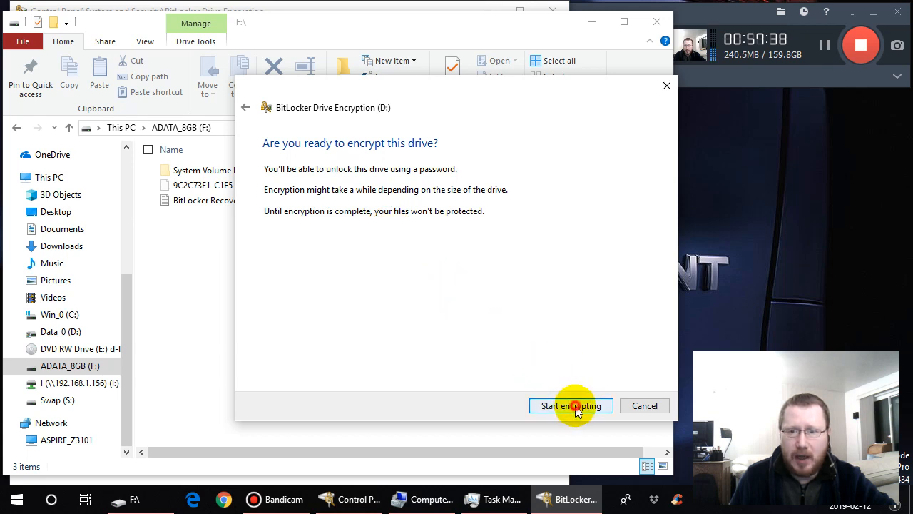
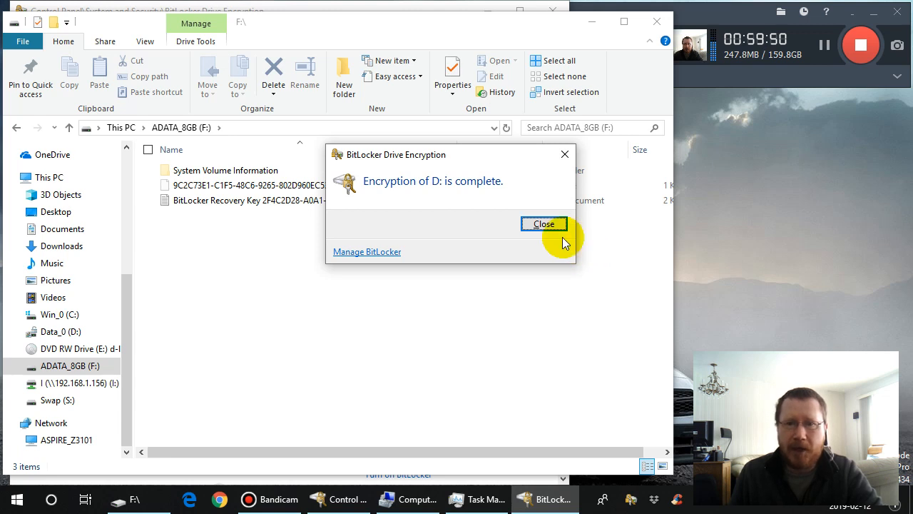
- Dismiss the BitLocker completion message and open the recovery key text file on ADATA_8GB (F:) in Notepad++, with its window below the file list
{"action": "left_click", "coordinate": [544, 225]}
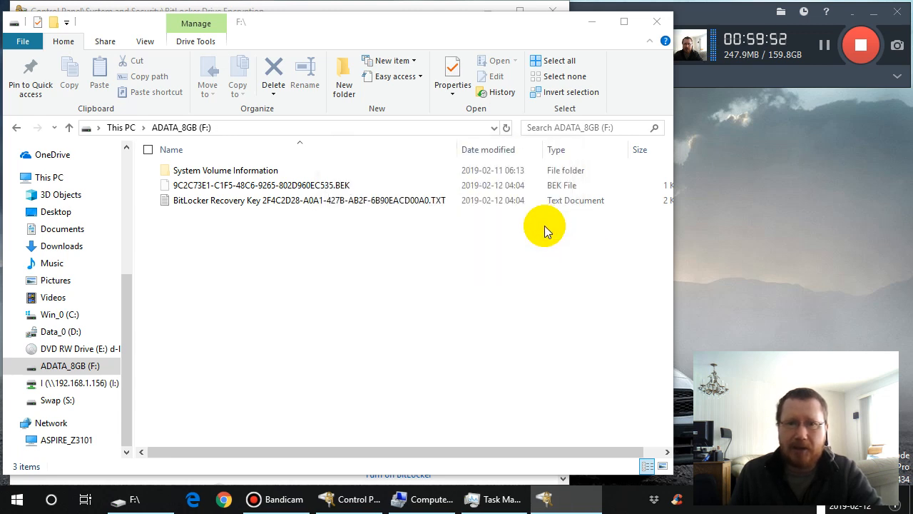
{"action": "left_click", "coordinate": [309, 203]}
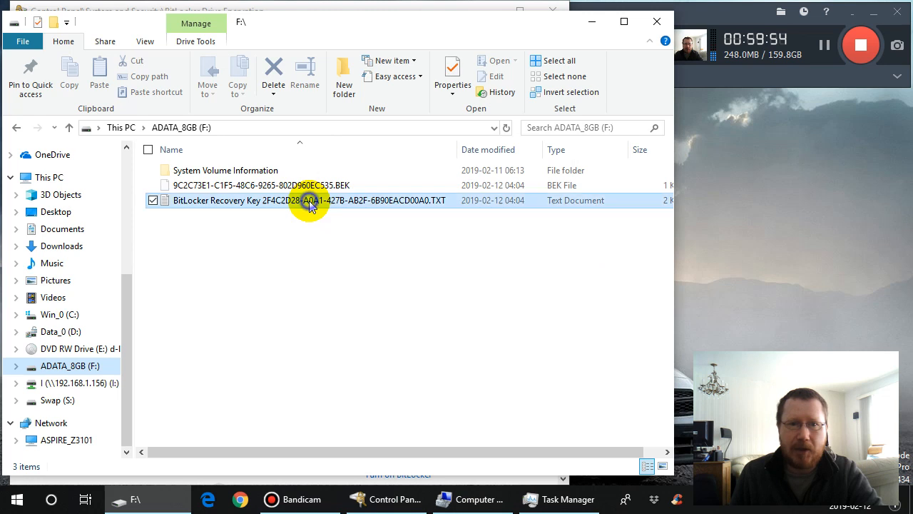
{"action": "right_click", "coordinate": [309, 203]}
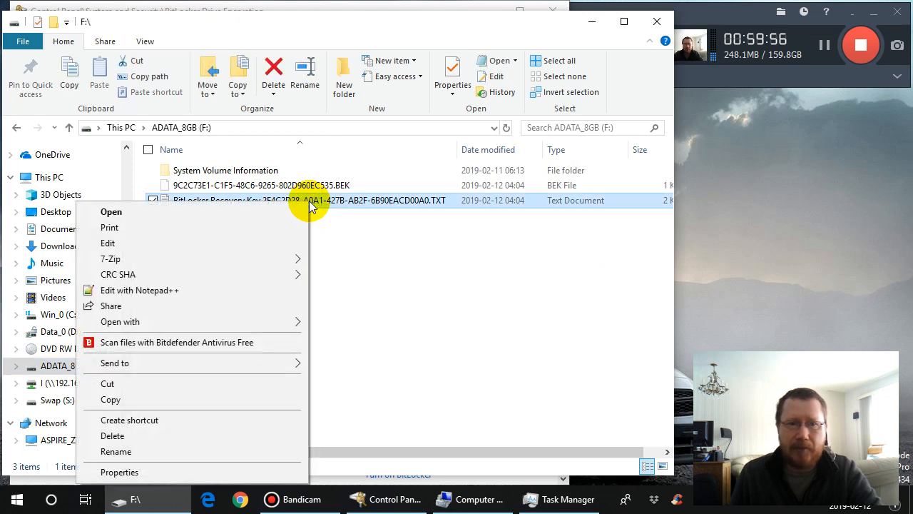
{"action": "left_click", "coordinate": [271, 290]}
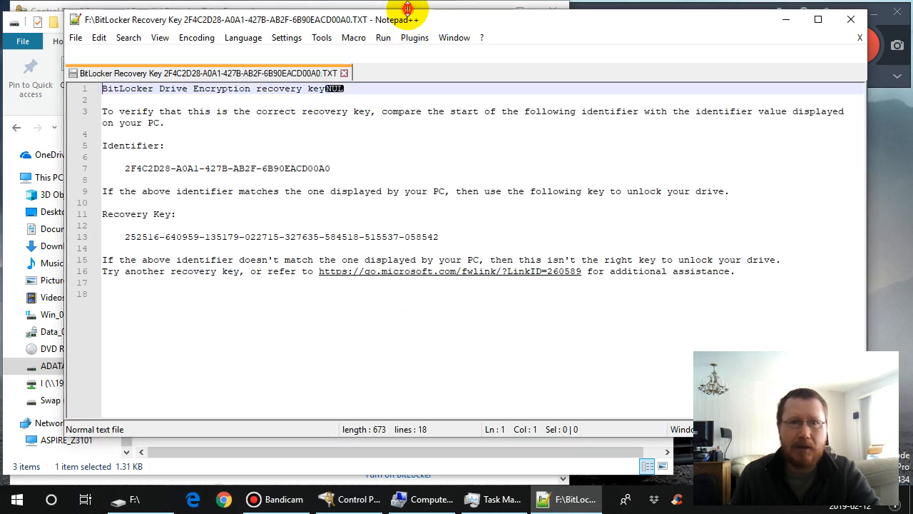
{"action": "left_click_drag", "start_coordinate": [408, 9], "coordinate": [420, 212]}
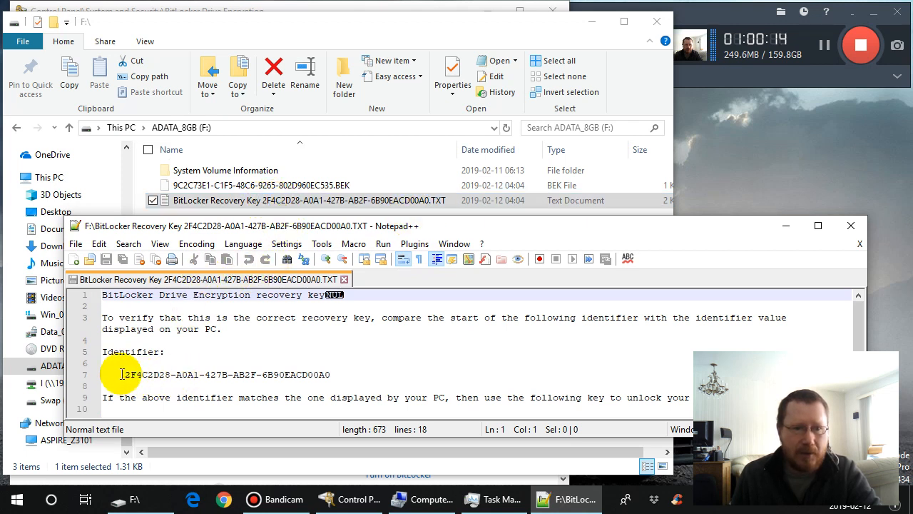
- Examine the identifier in the recovery key text file and compare it with the identifier in the file's name
{"action": "left_click_drag", "start_coordinate": [125, 375], "coordinate": [229, 383]}
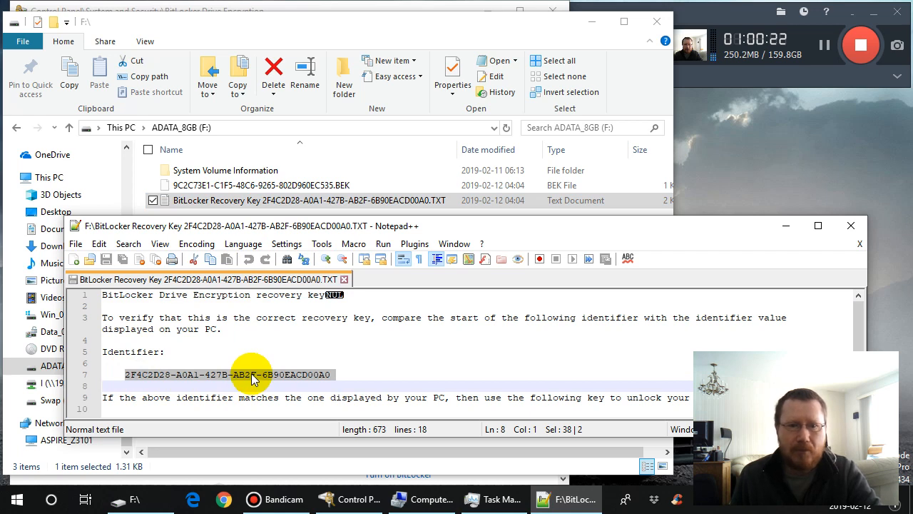
{"action": "scroll", "coordinate": [290, 348], "scroll_direction": "down", "scroll_amount": 3}
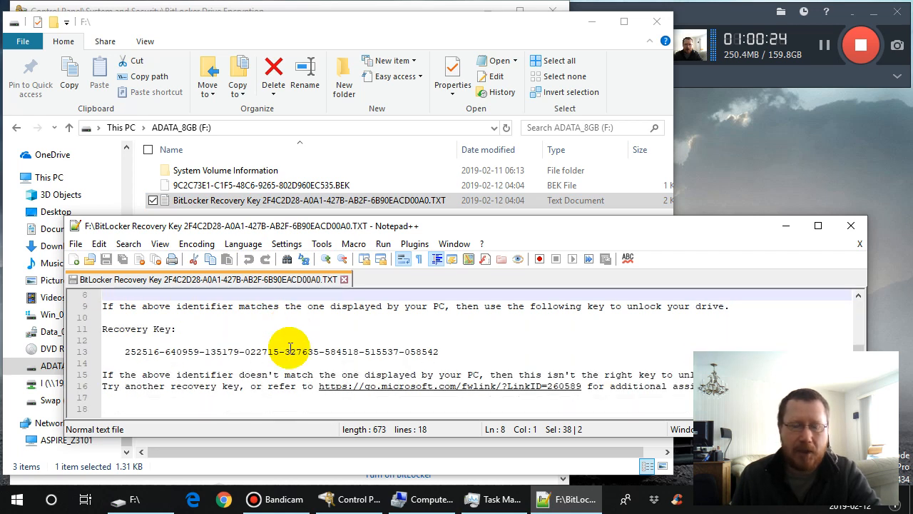
{"action": "scroll", "coordinate": [291, 348], "scroll_direction": "up", "scroll_amount": 1}
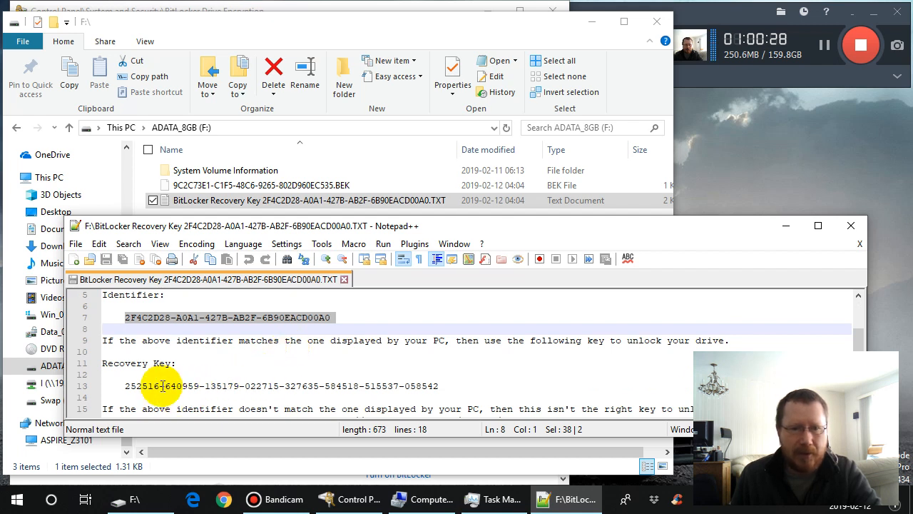
{"action": "left_click", "coordinate": [188, 319]}
{"action": "scroll", "coordinate": [203, 341], "scroll_direction": "up", "scroll_amount": 1}
{"action": "scroll", "coordinate": [203, 341], "scroll_direction": "up", "scroll_amount": 1}
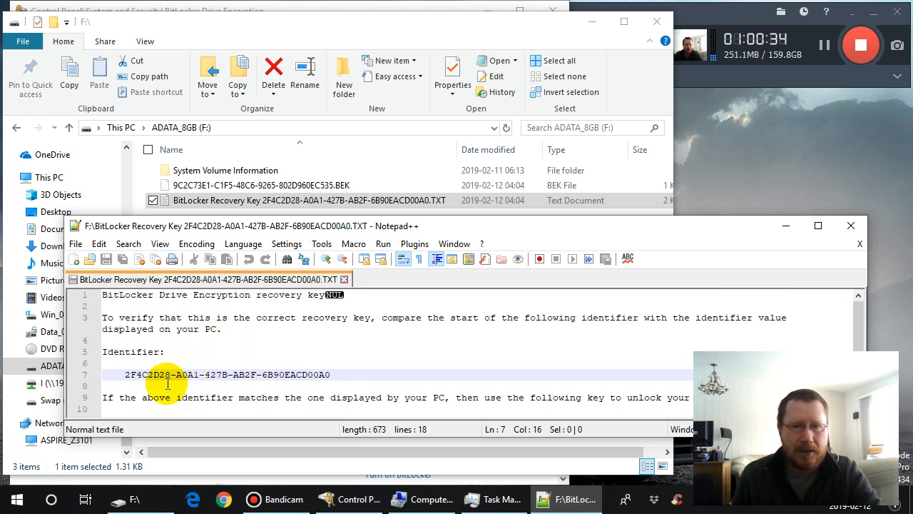
{"action": "left_click", "coordinate": [125, 376]}
{"action": "left_click_drag", "start_coordinate": [125, 377], "coordinate": [332, 376]}
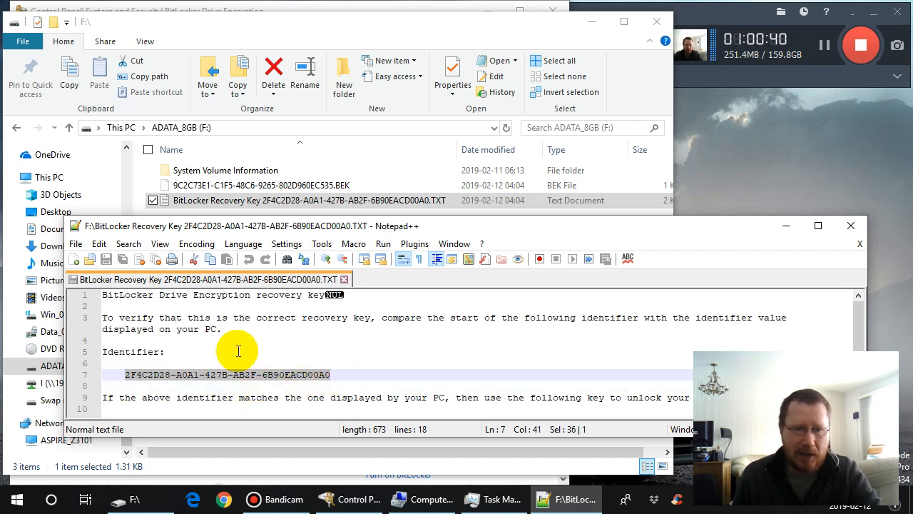
- Review the recovery key and its usage notes in the text file, and close the file and Notepad++
{"action": "scroll", "coordinate": [239, 349], "scroll_direction": "down", "scroll_amount": 1}
{"action": "scroll", "coordinate": [239, 348], "scroll_direction": "down", "scroll_amount": 1}
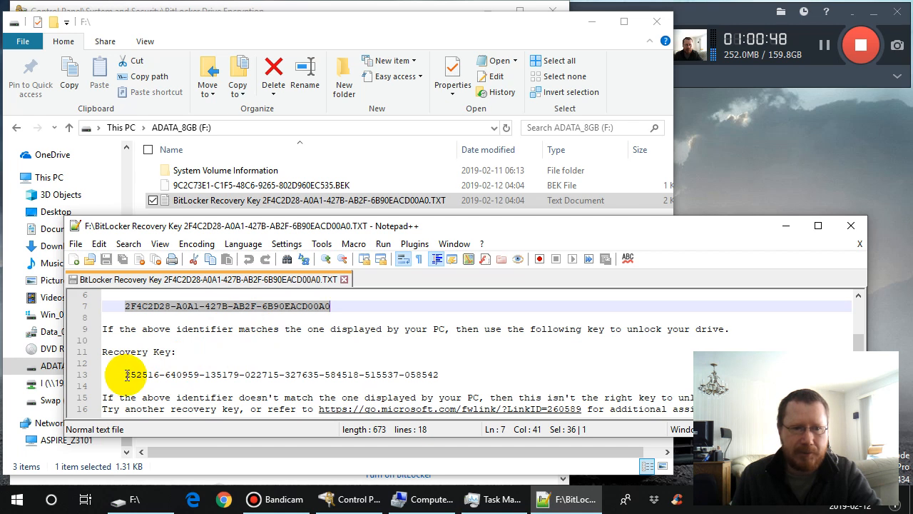
{"action": "left_click_drag", "start_coordinate": [126, 375], "coordinate": [437, 375]}
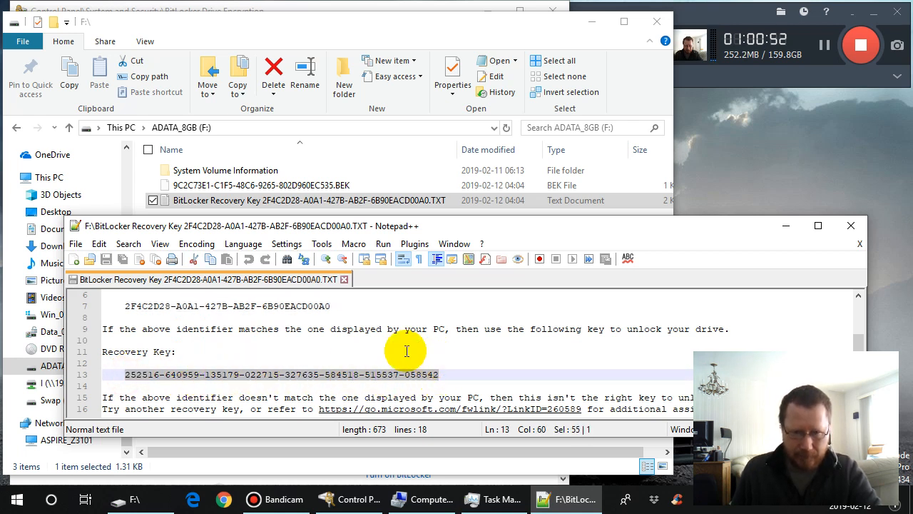
{"action": "scroll", "coordinate": [408, 351], "scroll_direction": "down", "scroll_amount": 1}
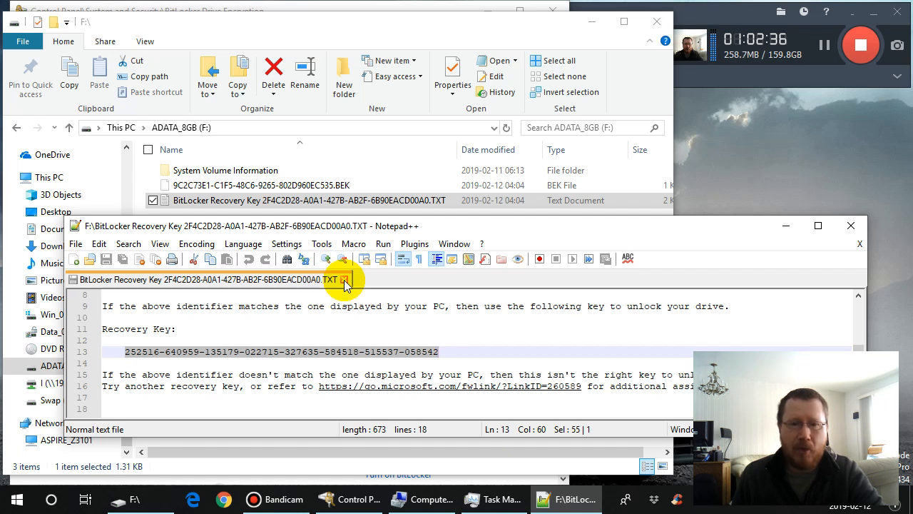
{"action": "left_click", "coordinate": [344, 281]}
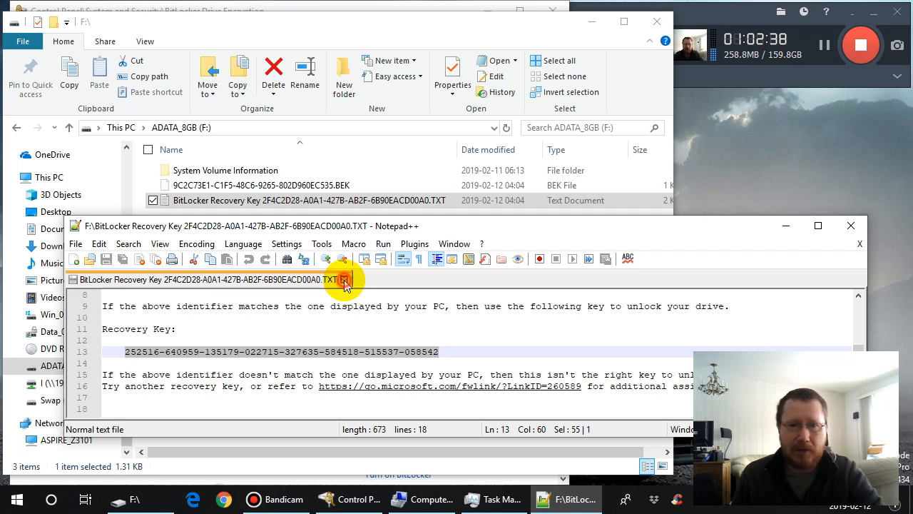
{"action": "left_click", "coordinate": [851, 226]}
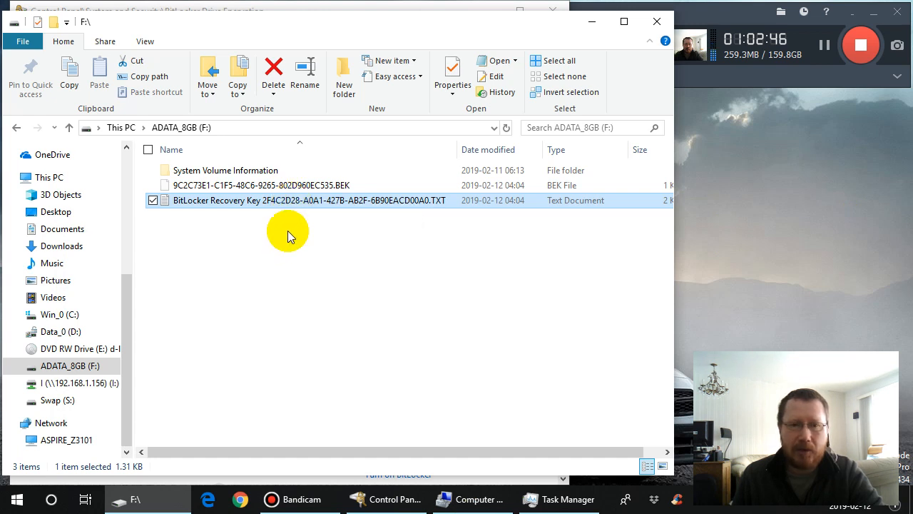
- Copy the BEK file from ADATA_8GB (F:) into the BitLocker folder on Win_0 (C:)
{"action": "left_click", "coordinate": [295, 185]}
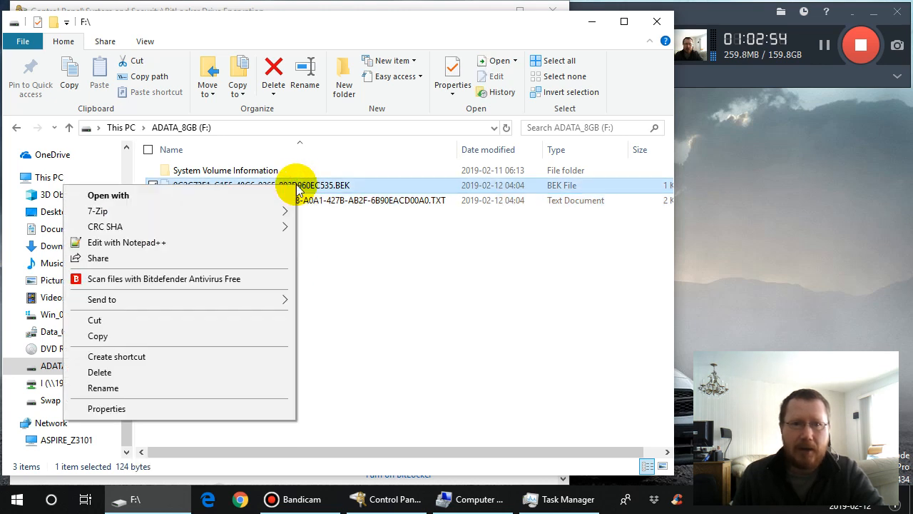
{"action": "right_click", "coordinate": [295, 187]}
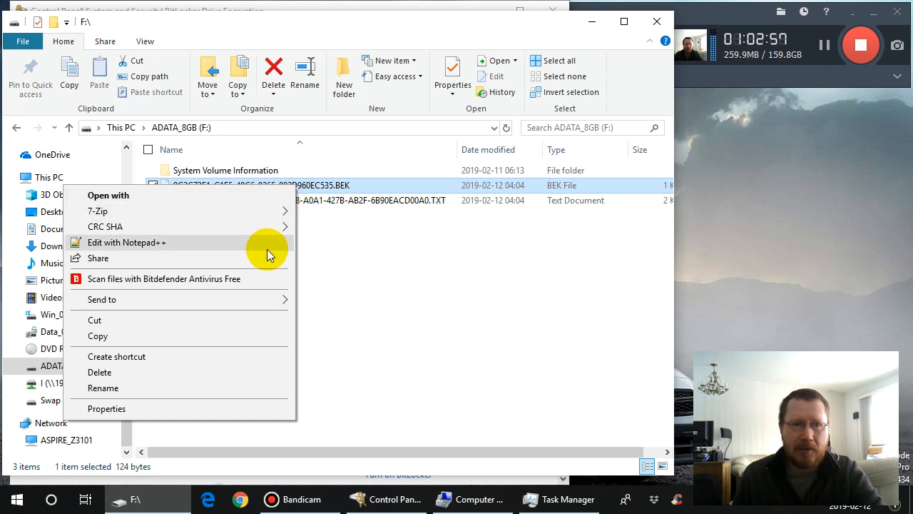
{"action": "left_click", "coordinate": [252, 337]}
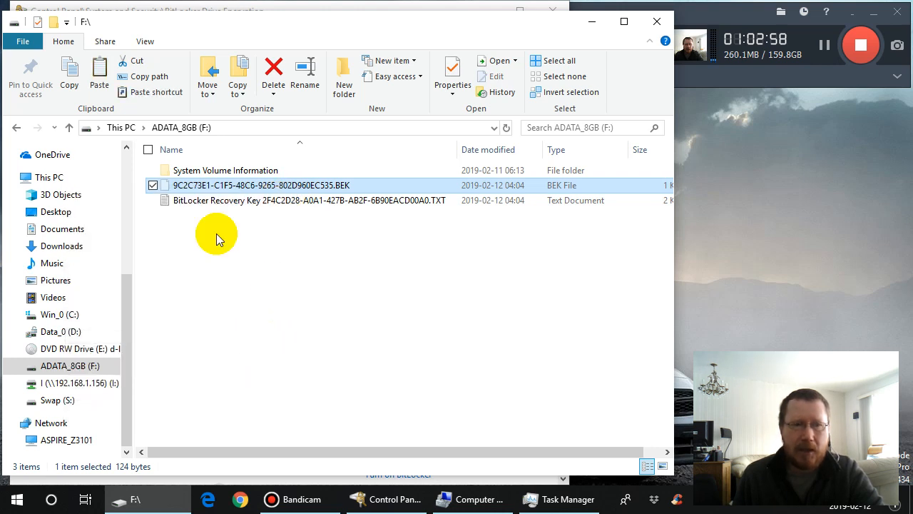
{"action": "left_click", "coordinate": [126, 159]}
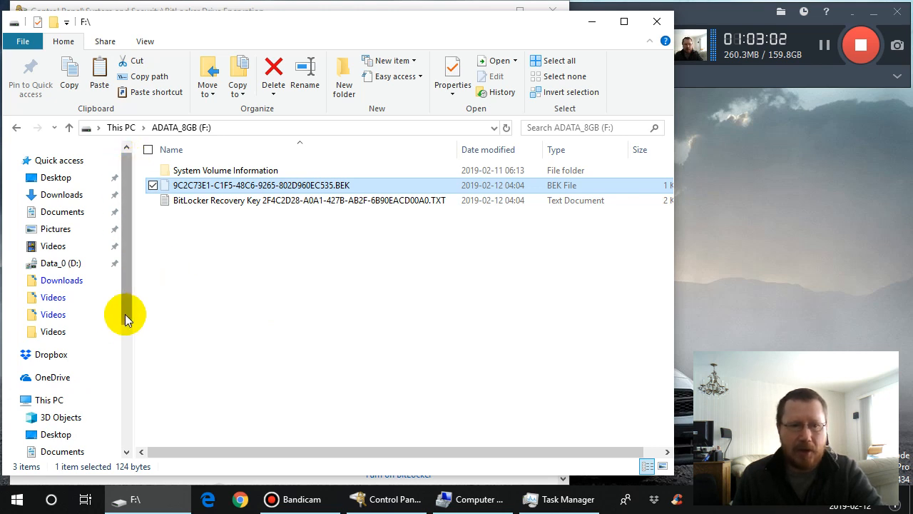
{"action": "left_click_drag", "start_coordinate": [127, 312], "coordinate": [132, 397]}
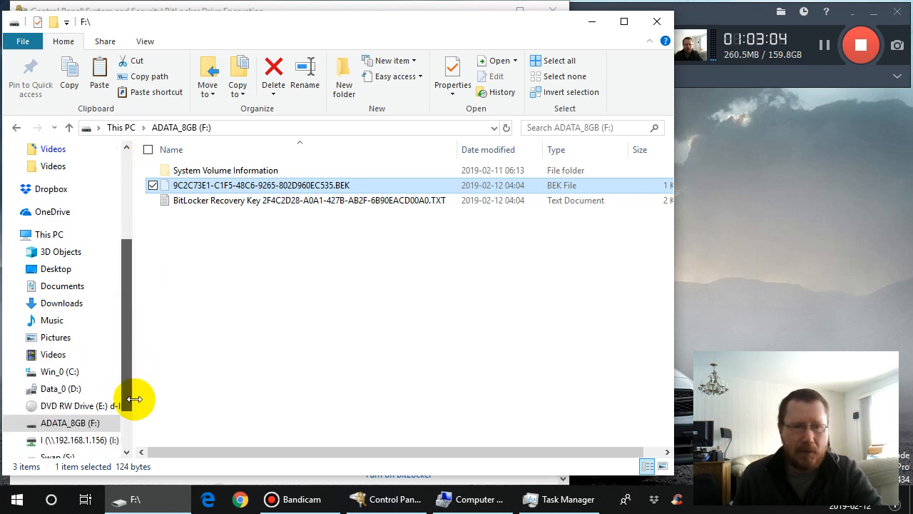
{"action": "left_click", "coordinate": [17, 371]}
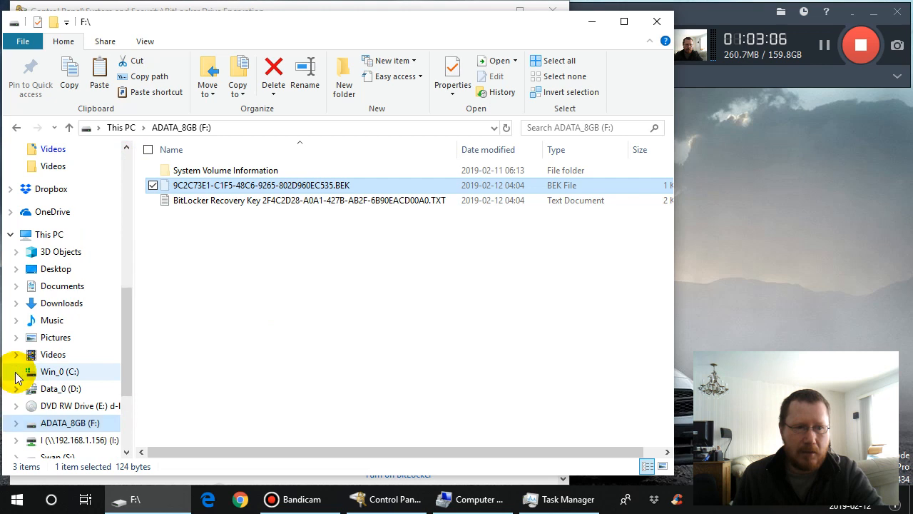
{"action": "left_click", "coordinate": [93, 187]}
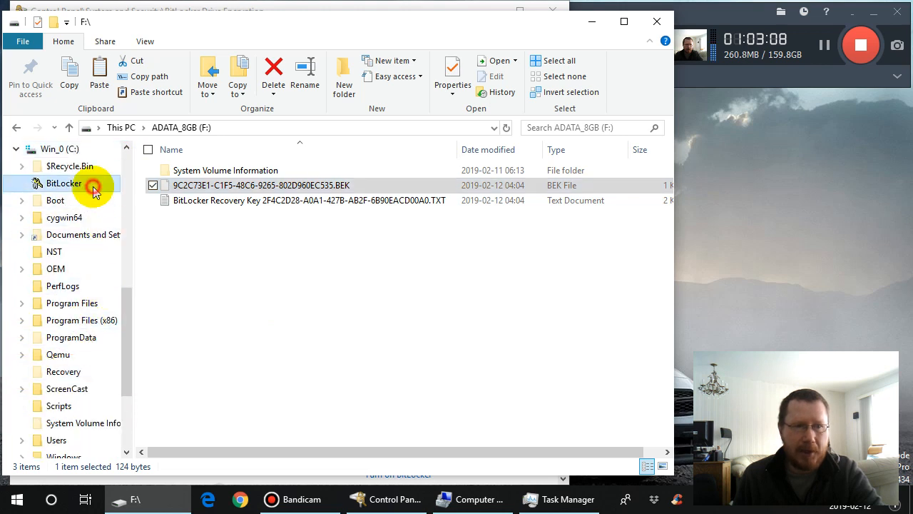
{"action": "right_click", "coordinate": [218, 227]}
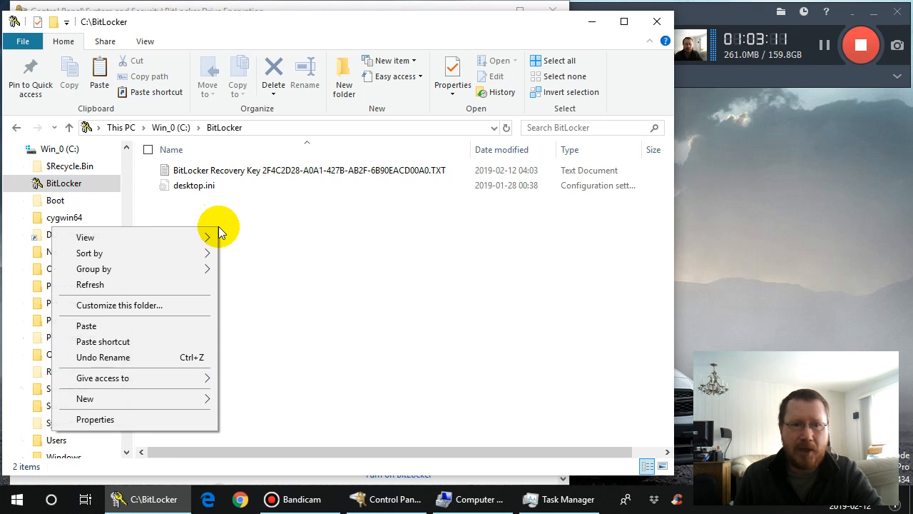
{"action": "left_click", "coordinate": [194, 331]}
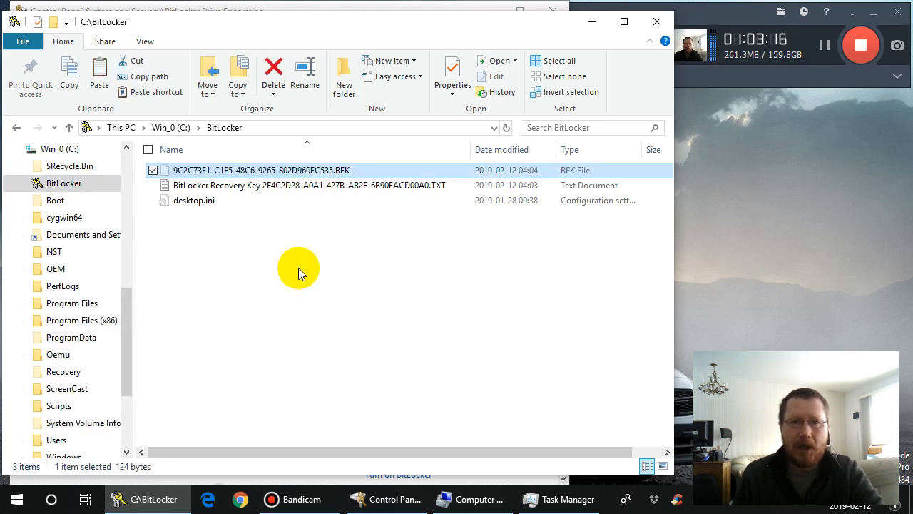
- Copy the name of the BEK file in C:\BitLocker, without its extension, to the clipboard
{"action": "right_click", "coordinate": [268, 171]}
{"action": "left_click", "coordinate": [296, 210]}
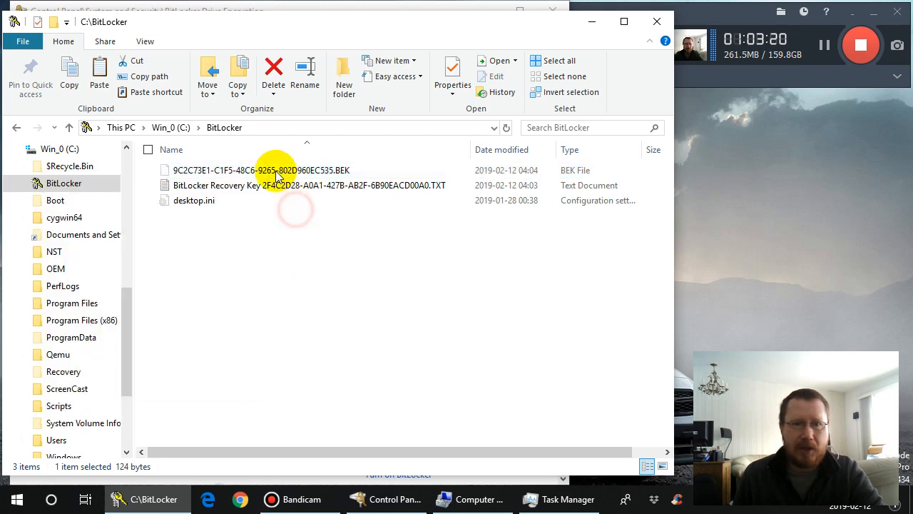
{"action": "left_click", "coordinate": [276, 176]}
{"action": "right_click", "coordinate": [276, 176]}
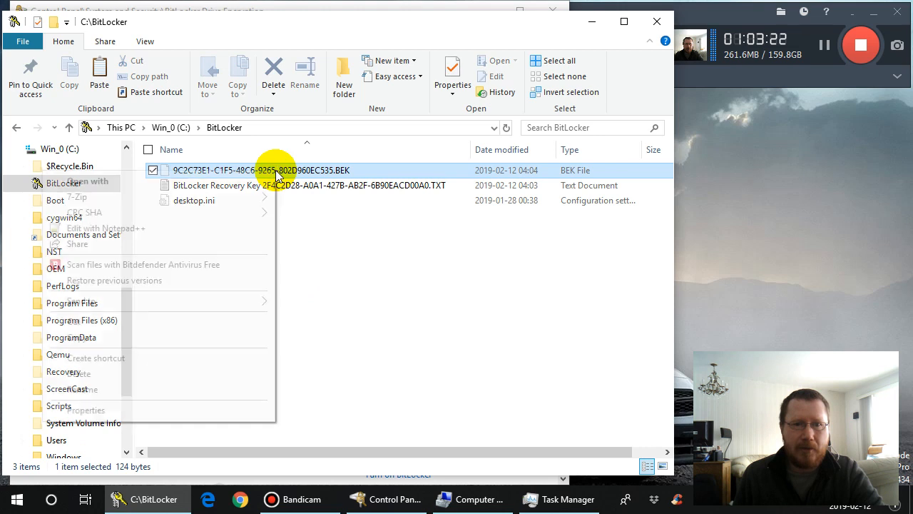
{"action": "left_click", "coordinate": [228, 393]}
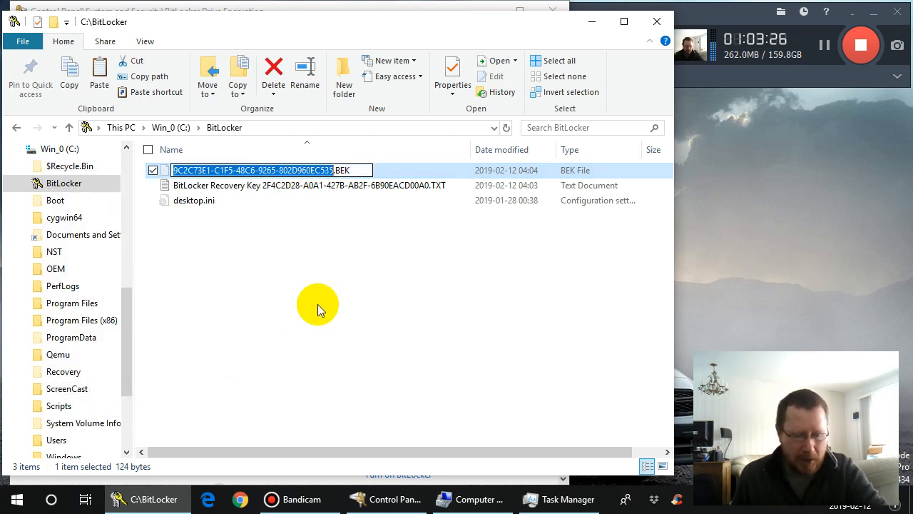
{"action": "right_click", "coordinate": [296, 174]}
{"action": "left_click", "coordinate": [261, 219]}
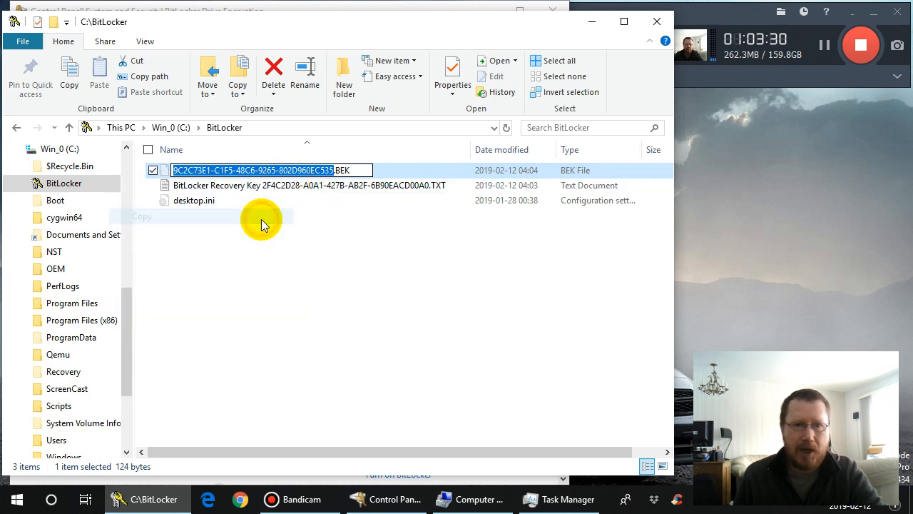
{"action": "key", "text": "Return"}
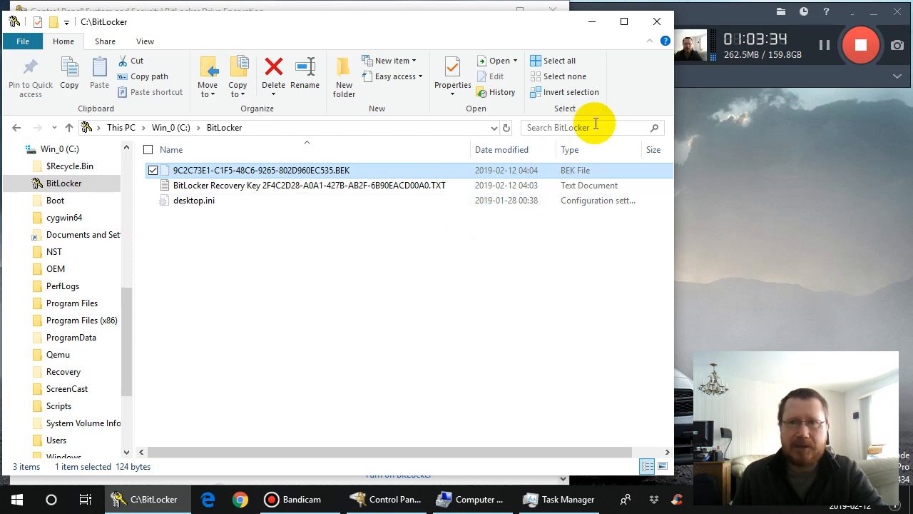
- Review the BitLocker status and options of Data_0 (D:) in BitLocker Drive Encryption, and clear the open windows from the desktop
{"action": "left_click", "coordinate": [592, 26]}
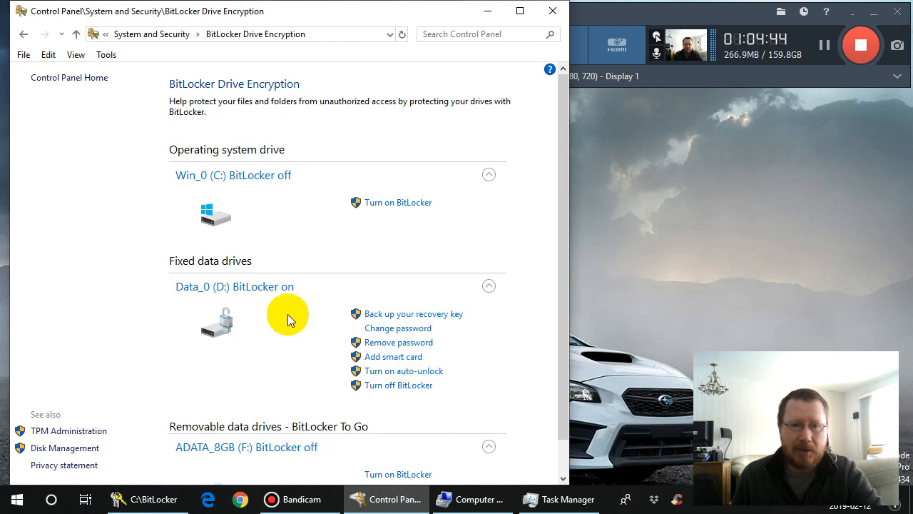
{"action": "left_click", "coordinate": [488, 292]}
{"action": "left_click", "coordinate": [500, 280]}
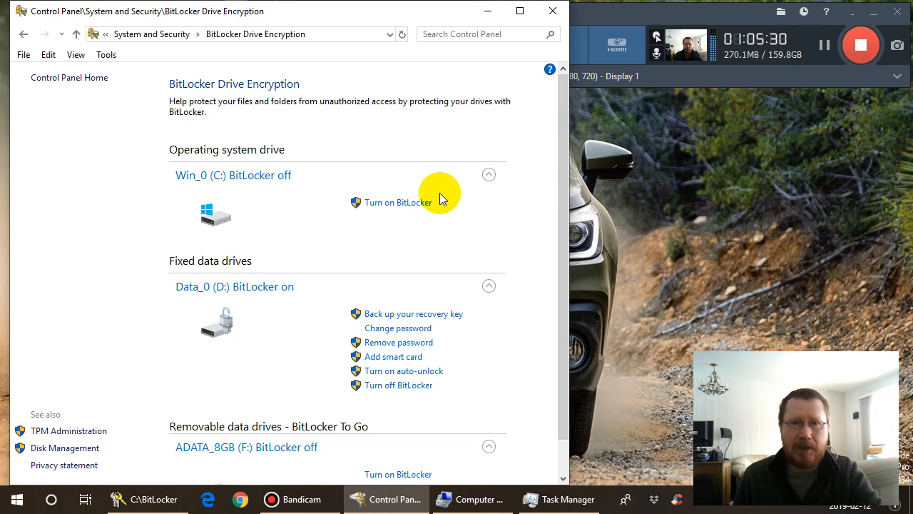
{"action": "left_click", "coordinate": [489, 12]}
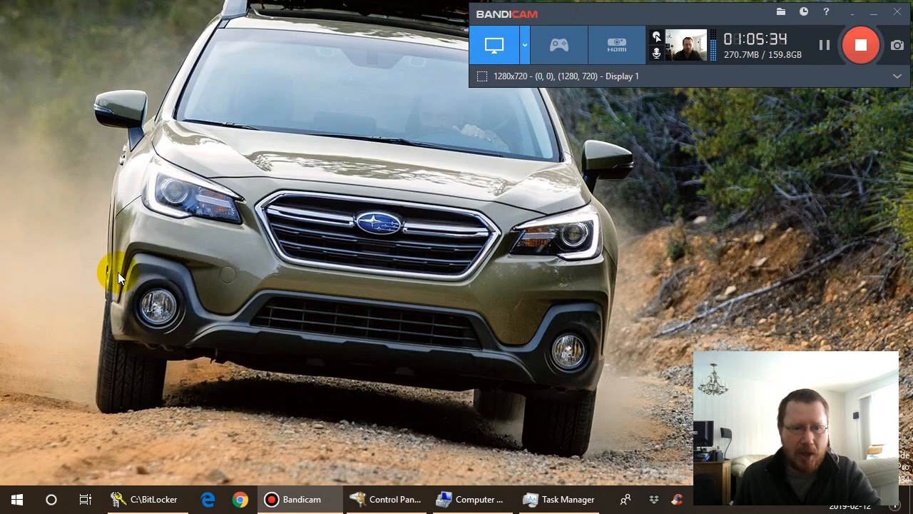
- Search Windows for Task Scheduler and run it as administrator
{"action": "left_click", "coordinate": [52, 502]}
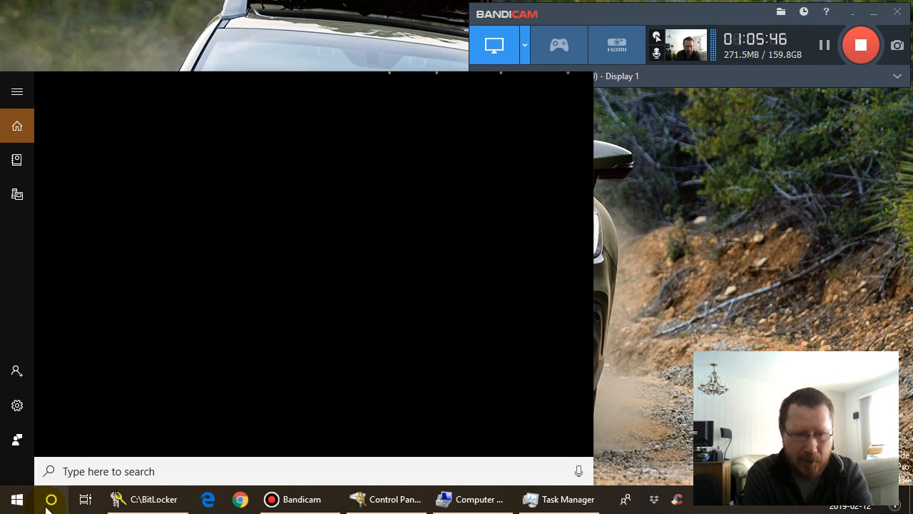
{"action": "type", "text": "task"}
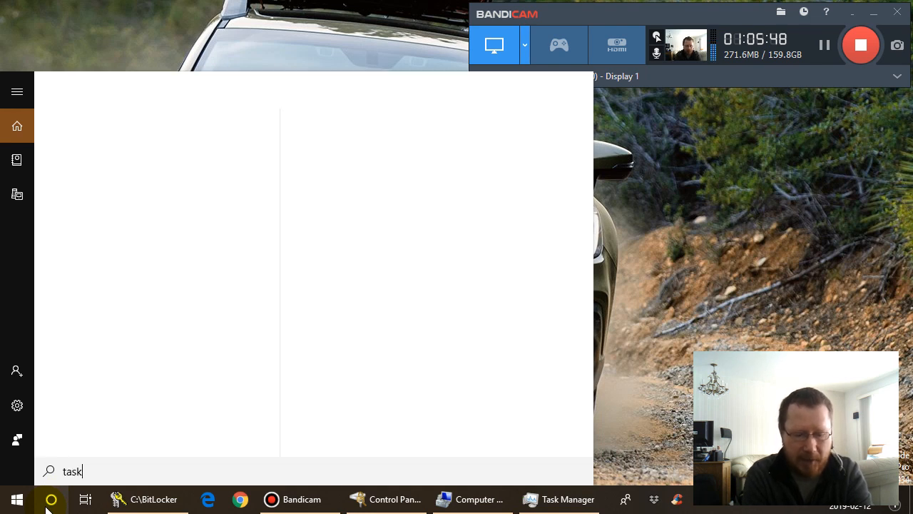
{"action": "type", "text": "sch"}
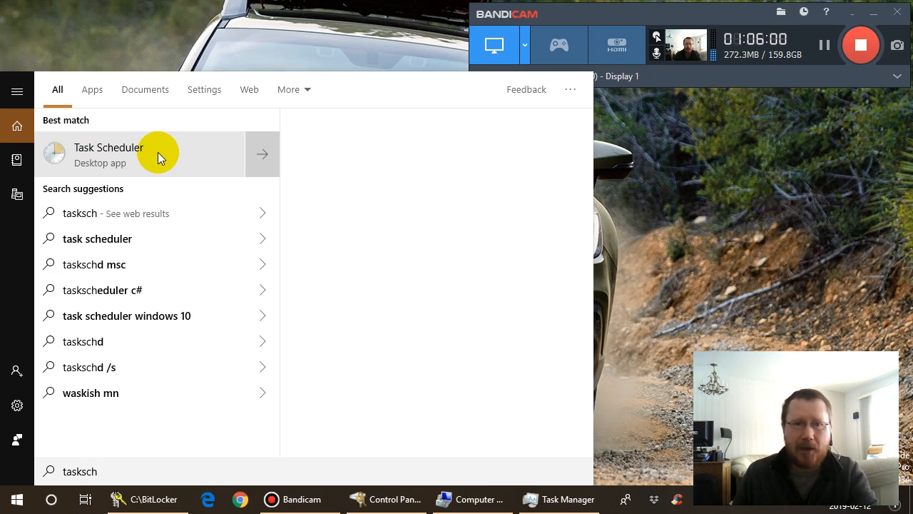
{"action": "right_click", "coordinate": [157, 152]}
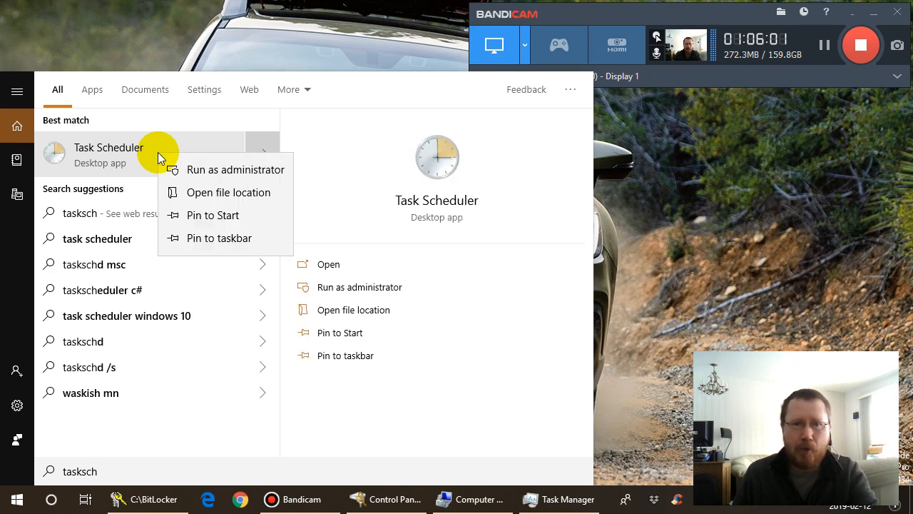
{"action": "left_click", "coordinate": [218, 173]}
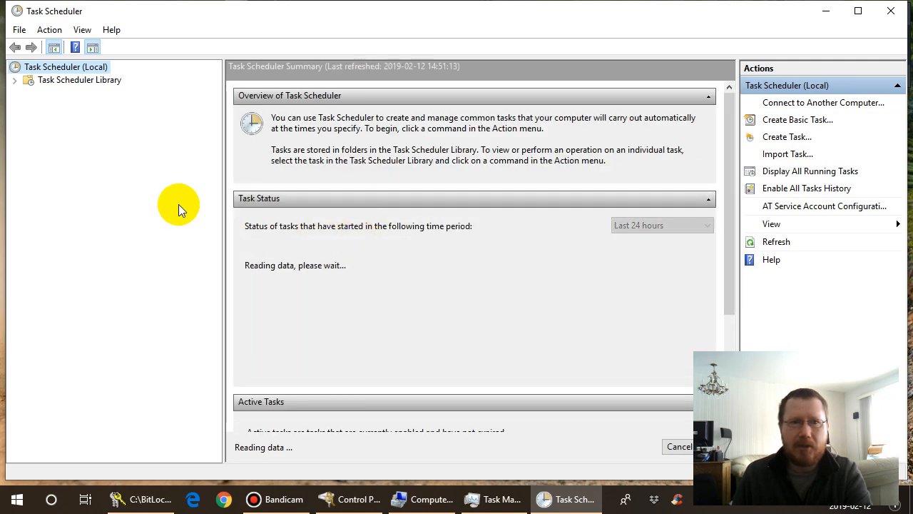
- Open the Task Scheduler Library, widen the Name column, and select the existing Unlock D-drive BitLocker task to view its details
{"action": "left_click", "coordinate": [106, 81]}
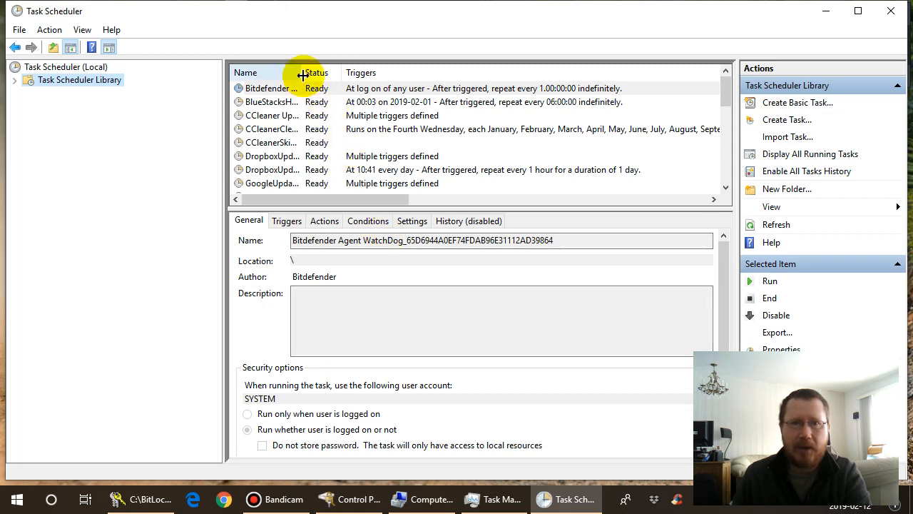
{"action": "left_click_drag", "start_coordinate": [303, 75], "coordinate": [418, 77]}
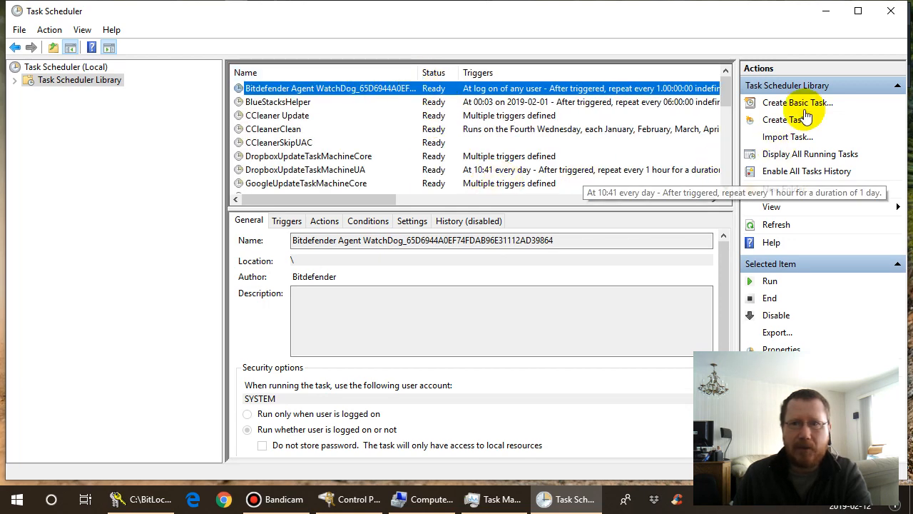
{"action": "left_click_drag", "start_coordinate": [726, 89], "coordinate": [731, 188]}
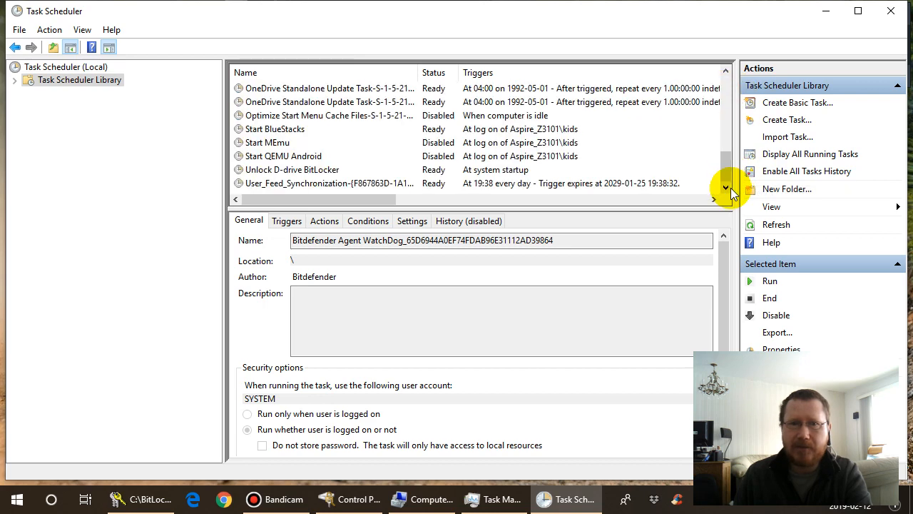
{"action": "left_click", "coordinate": [306, 172]}
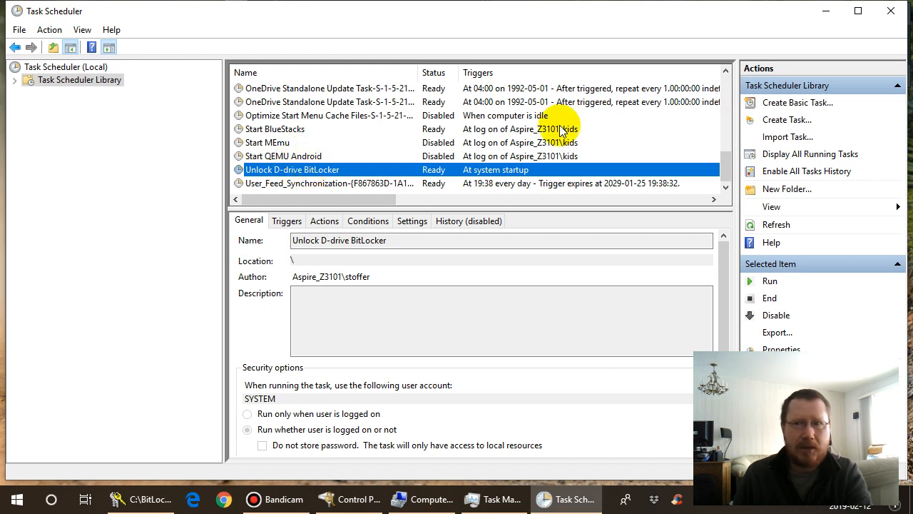
- Create a new task named "Unlock BitLocked D-drive partition", leaving its description empty
{"action": "left_click", "coordinate": [787, 121]}
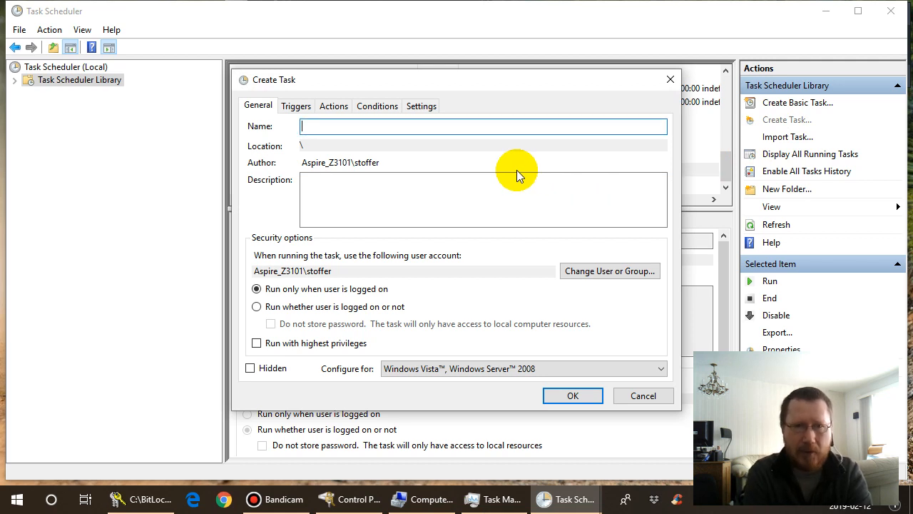
{"action": "type", "text": "Unlock BitLo"}
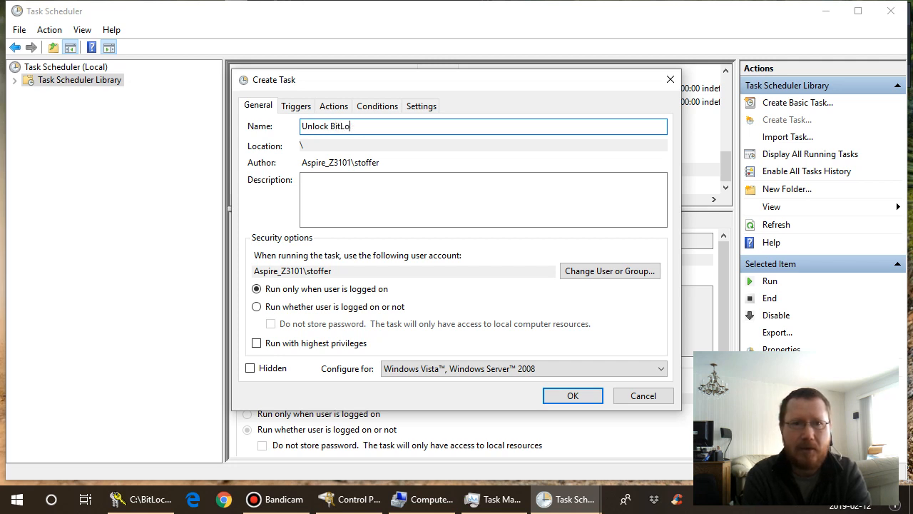
{"action": "type", "text": "cked"}
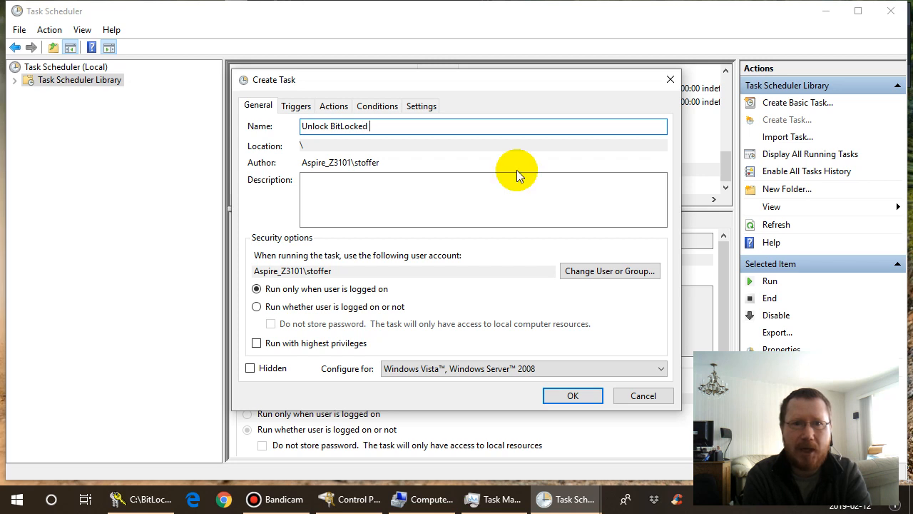
{"action": "type", "text": " D-"}
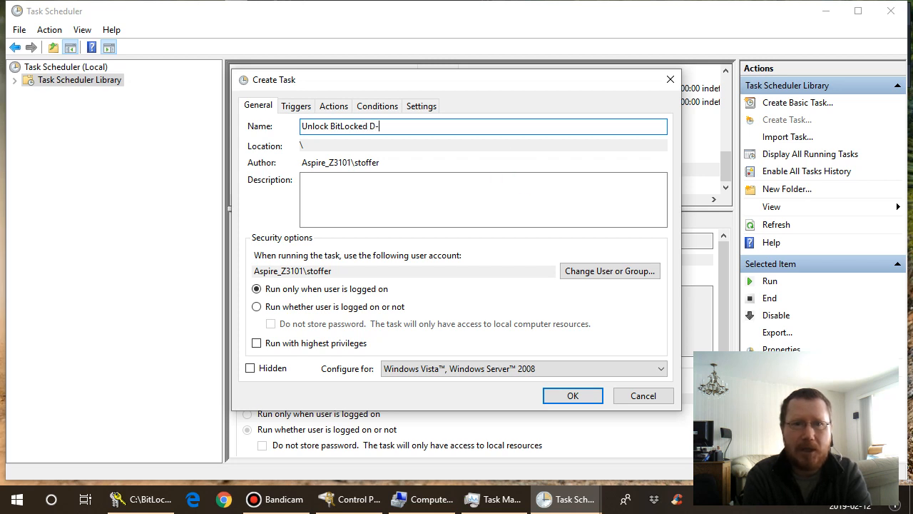
{"action": "type", "text": "drive pa"}
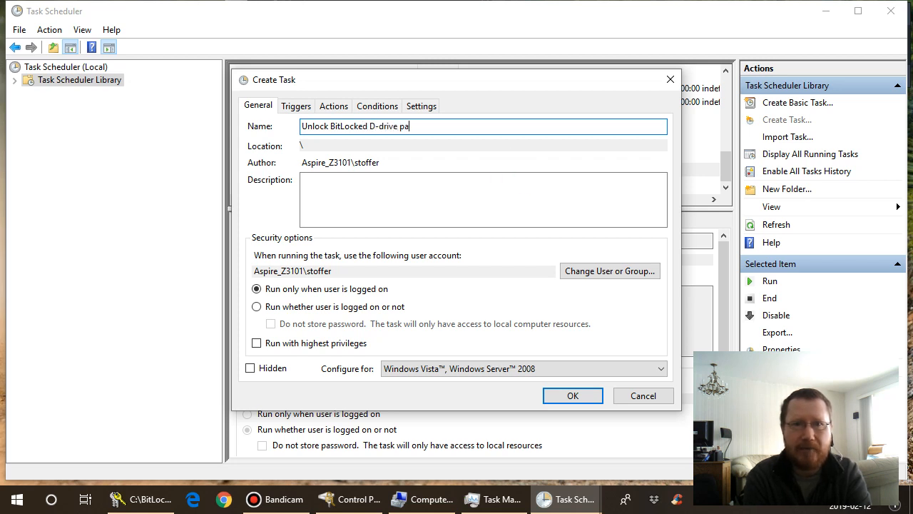
{"action": "type", "text": "rtition"}
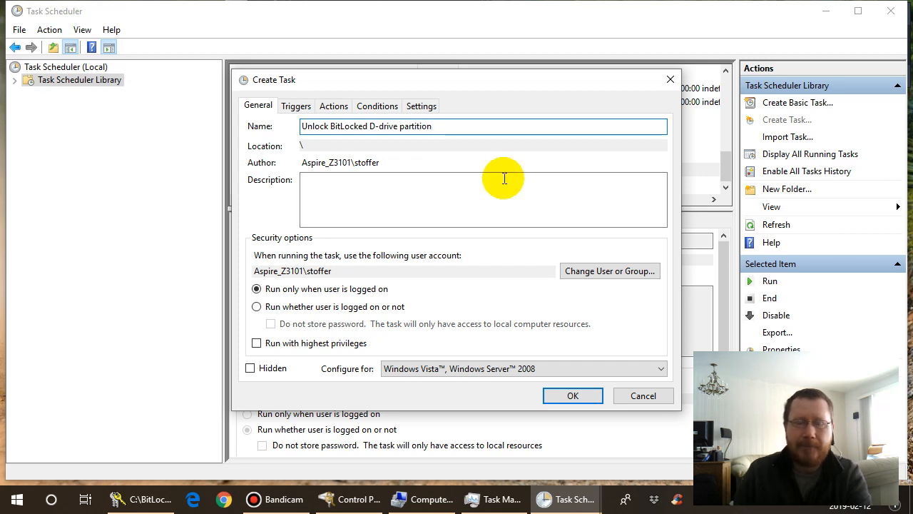
{"action": "left_click", "coordinate": [367, 194]}
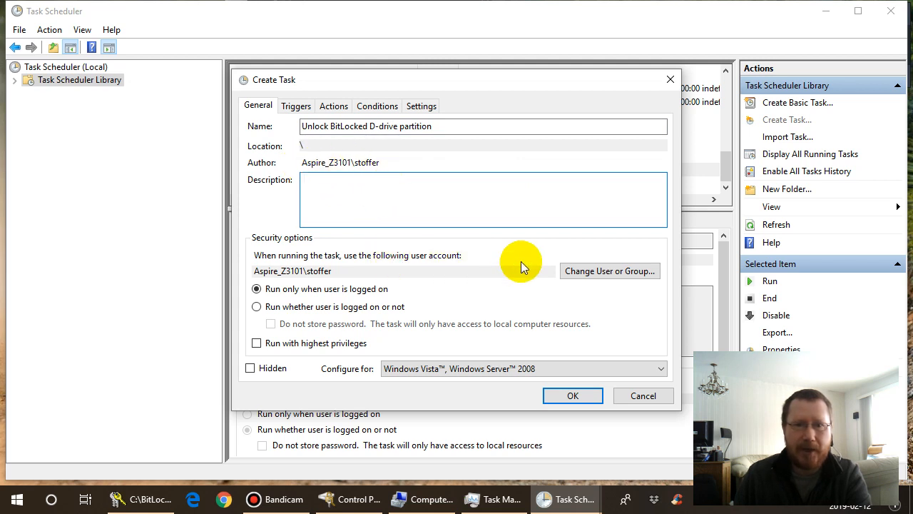
- Set the task to run under the SYSTEM account with highest privileges
{"action": "left_click", "coordinate": [603, 274]}
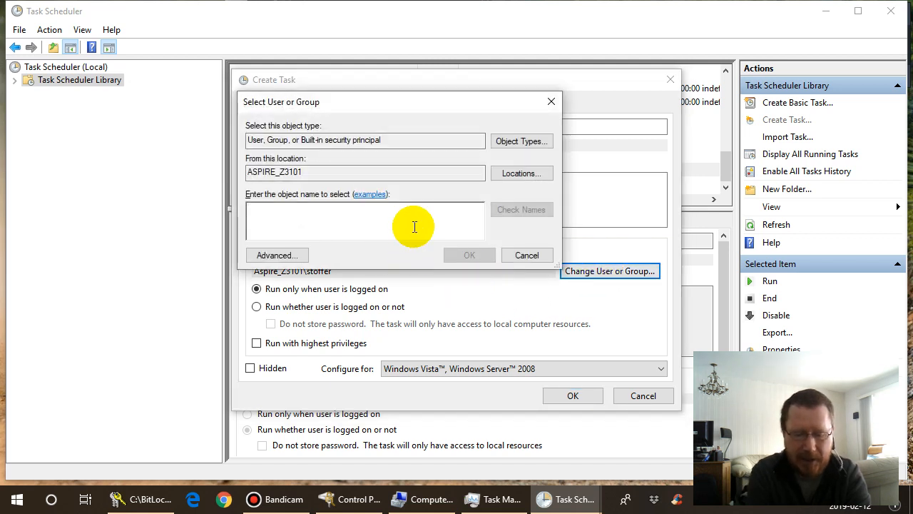
{"action": "type", "text": "SYSTEM"}
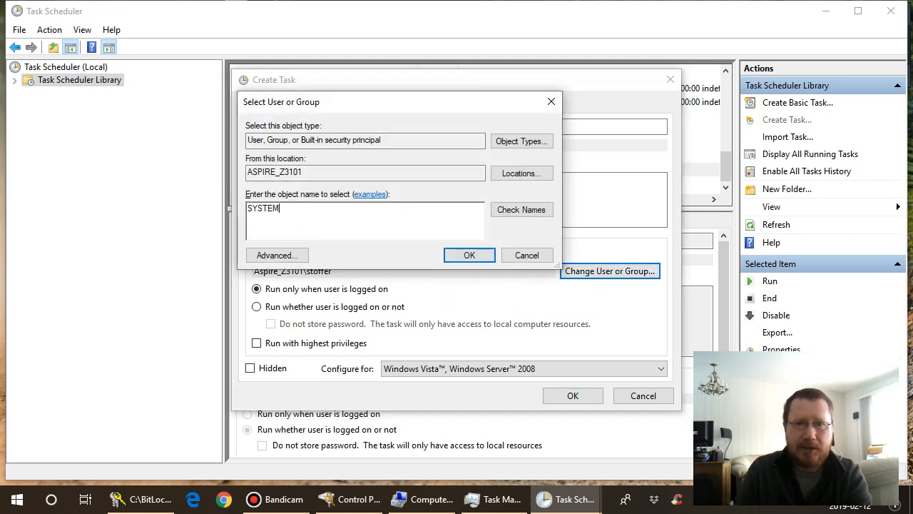
{"action": "left_click", "coordinate": [509, 216]}
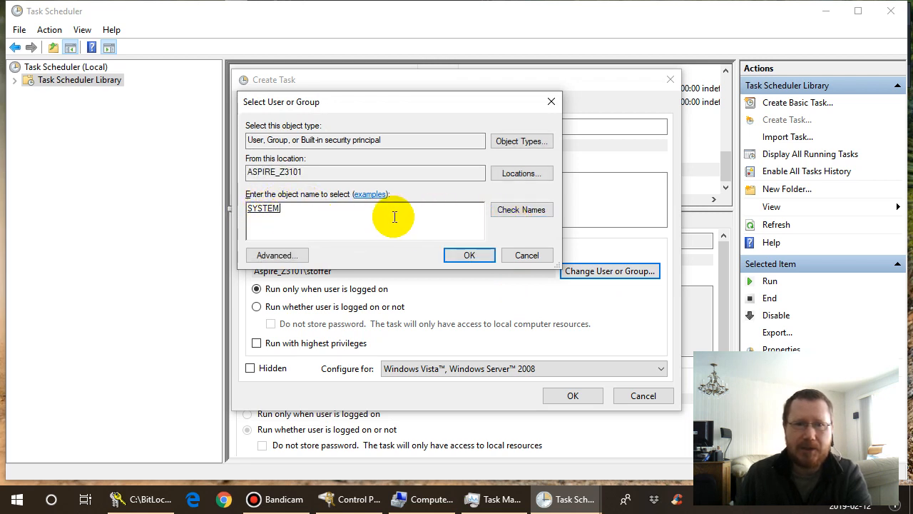
{"action": "left_click", "coordinate": [468, 255]}
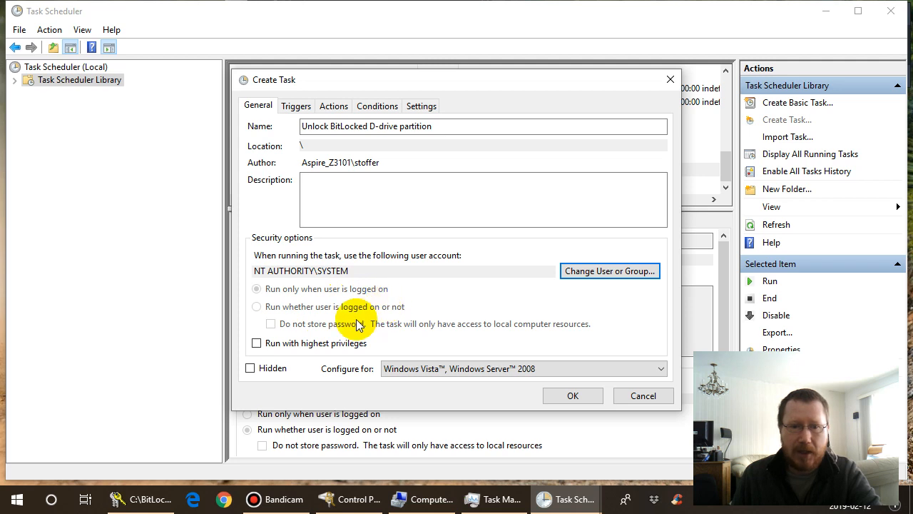
{"action": "left_click", "coordinate": [256, 344]}
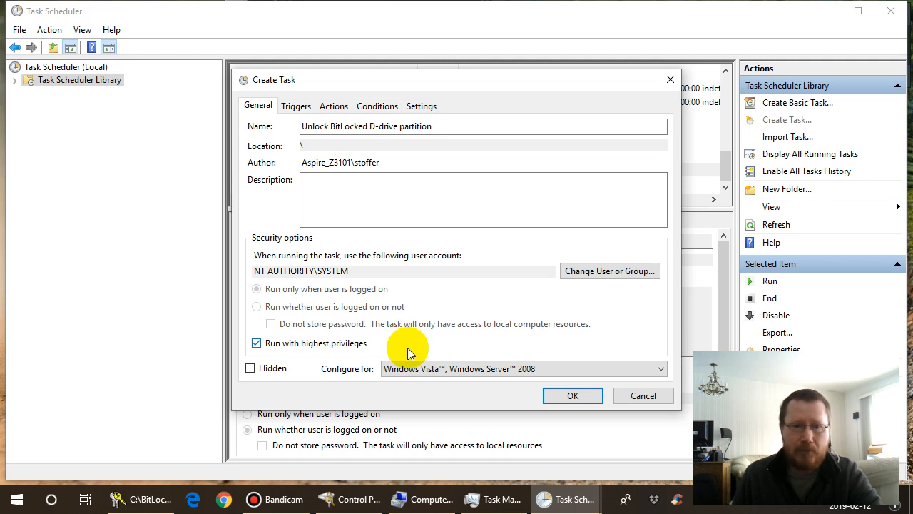
- Start adding a new trigger to the task
{"action": "left_click", "coordinate": [298, 107]}
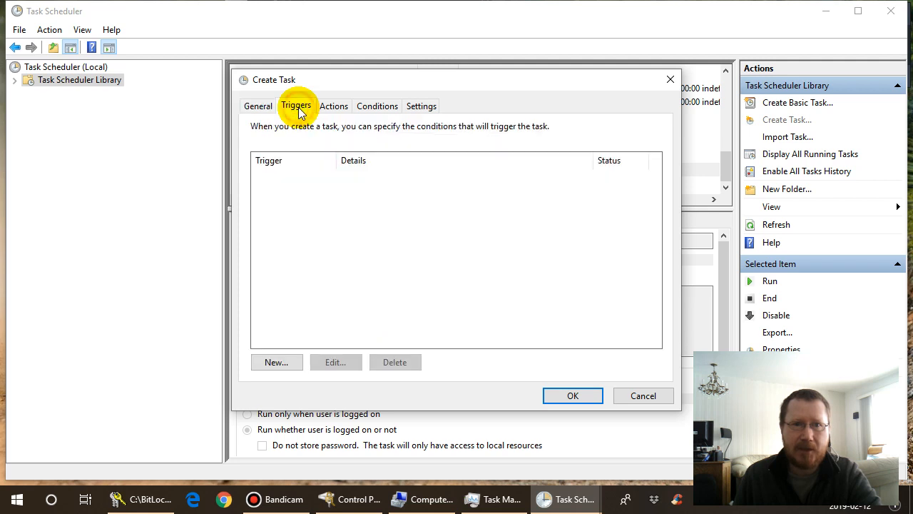
{"action": "left_click", "coordinate": [284, 366]}
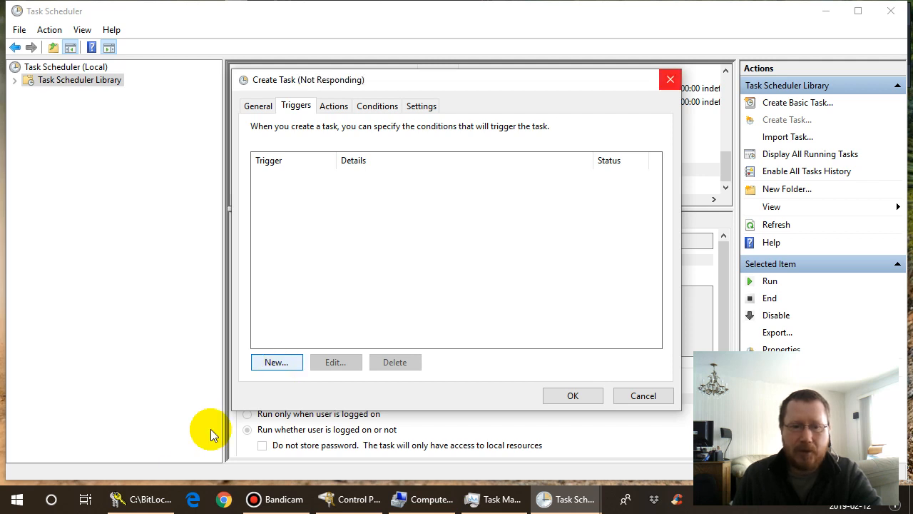
- Switch to File Explorer and examine the Users group's permissions in the security properties of the BitLocker folder on Win_0 (C:)
{"action": "left_click", "coordinate": [153, 500]}
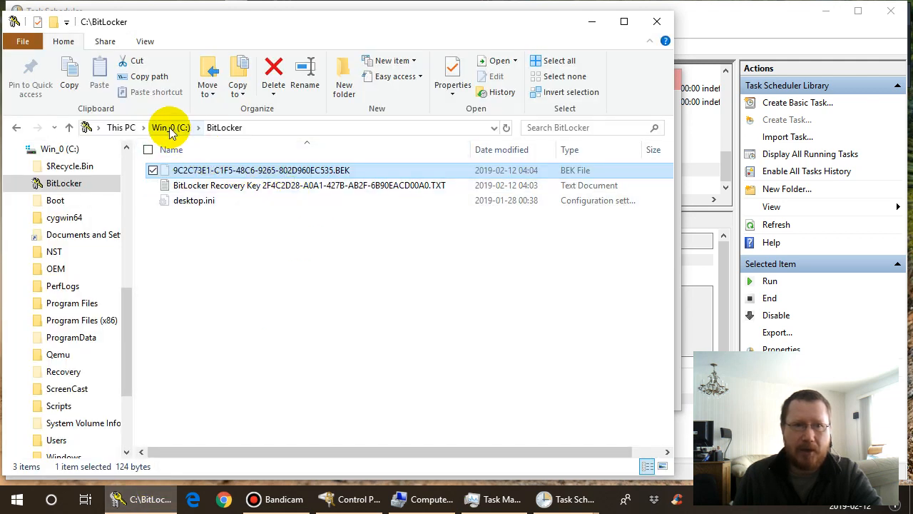
{"action": "left_click", "coordinate": [170, 130]}
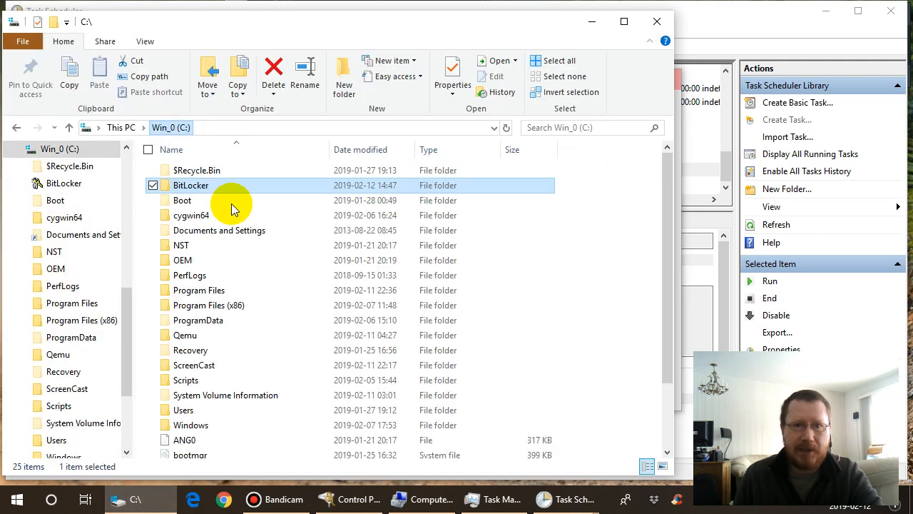
{"action": "double_click", "coordinate": [192, 186]}
{"action": "right_click", "coordinate": [191, 187]}
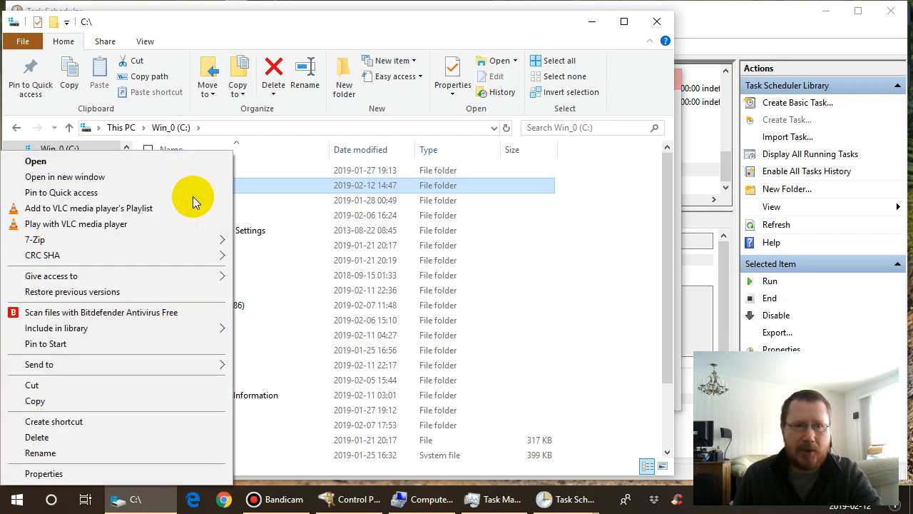
{"action": "left_click", "coordinate": [166, 472]}
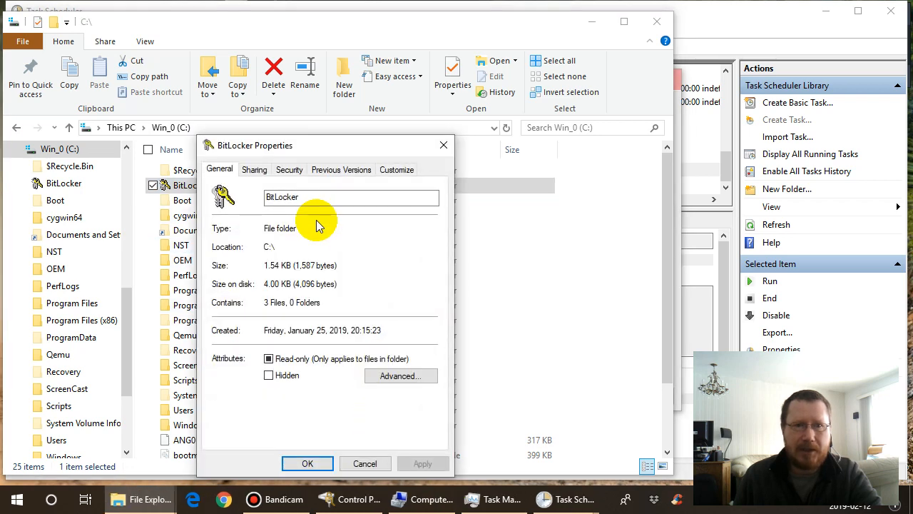
{"action": "left_click", "coordinate": [285, 169]}
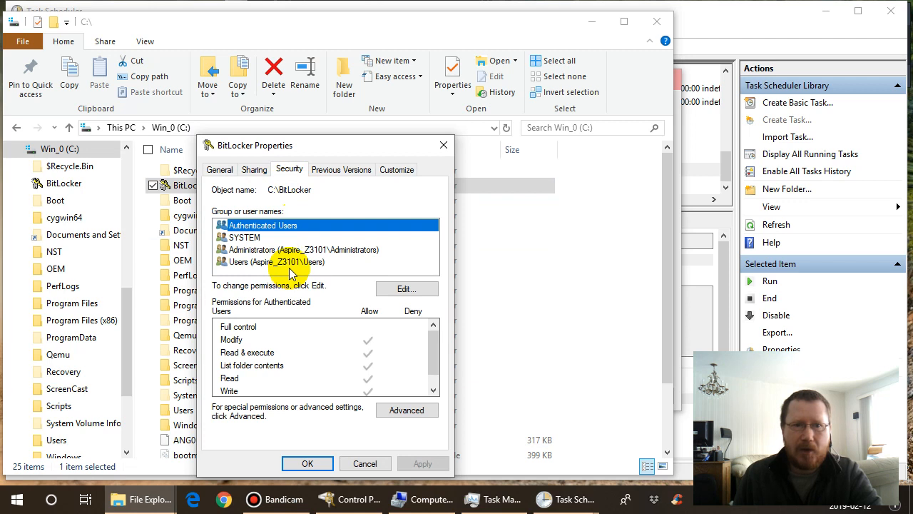
{"action": "left_click", "coordinate": [290, 263]}
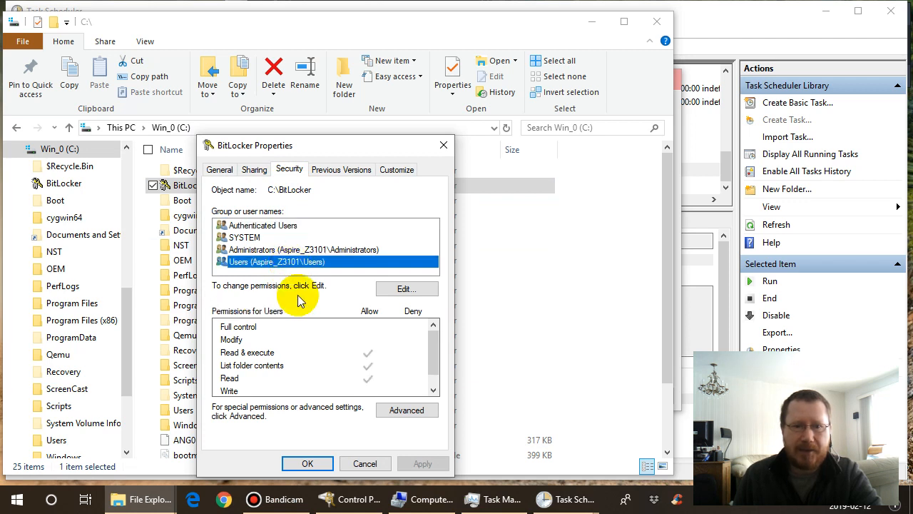
- Review the BitLocker folder's advanced security settings and the editable permissions of Authenticated Users and Users, closing both without changes
{"action": "left_click", "coordinate": [404, 417]}
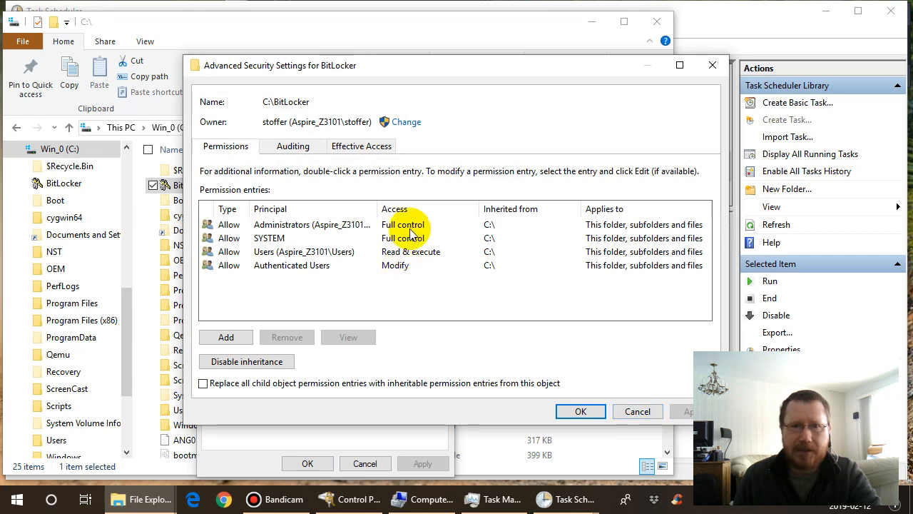
{"action": "left_click", "coordinate": [638, 412]}
{"action": "left_click", "coordinate": [406, 289]}
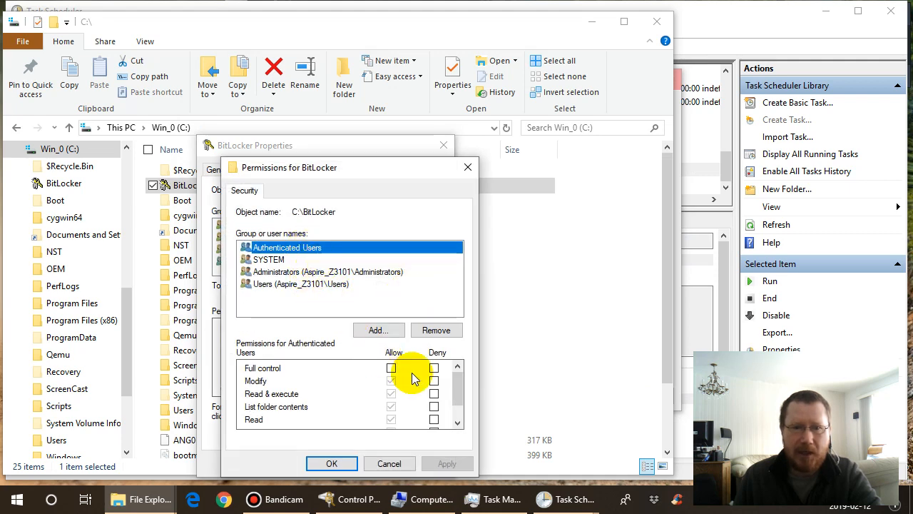
{"action": "left_click_drag", "start_coordinate": [457, 379], "coordinate": [458, 406]}
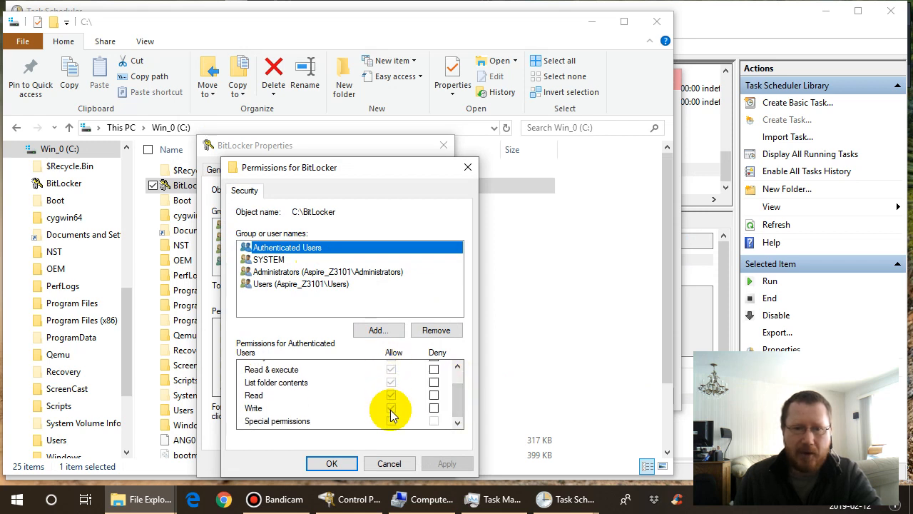
{"action": "left_click_drag", "start_coordinate": [458, 410], "coordinate": [459, 377]}
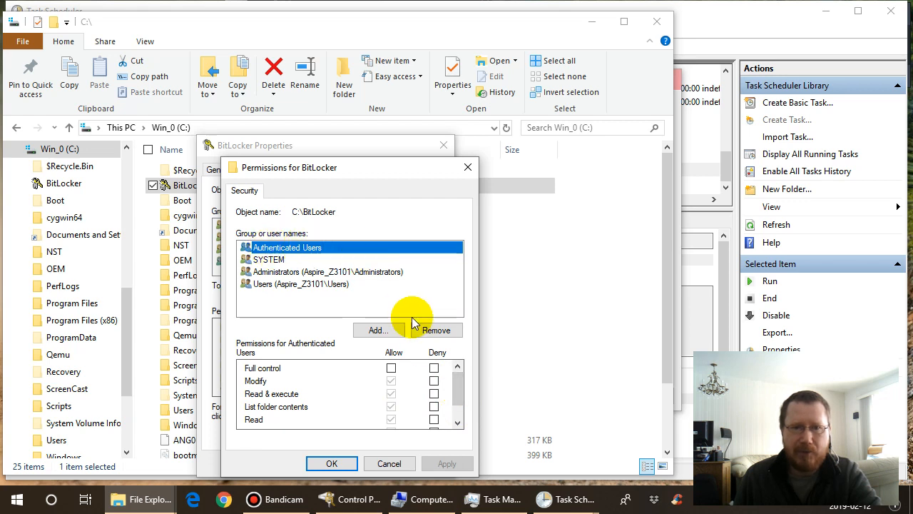
{"action": "left_click", "coordinate": [293, 285]}
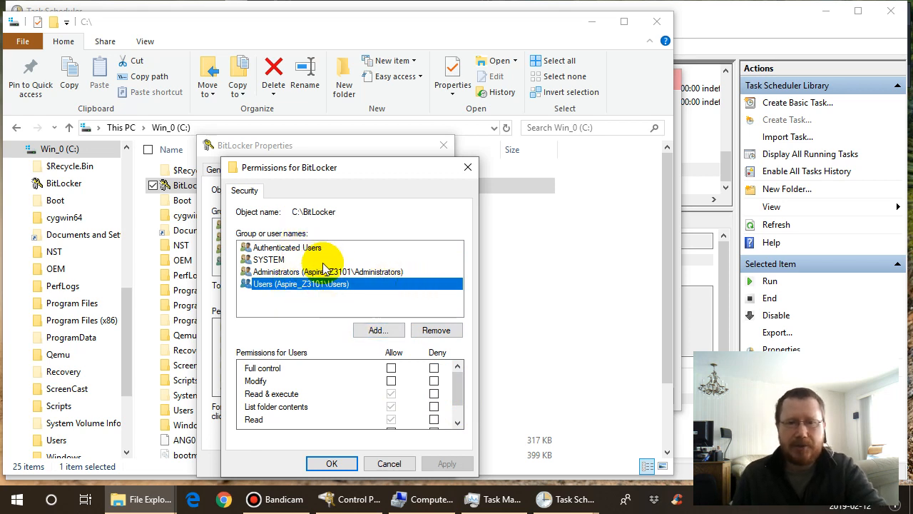
{"action": "left_click", "coordinate": [390, 464]}
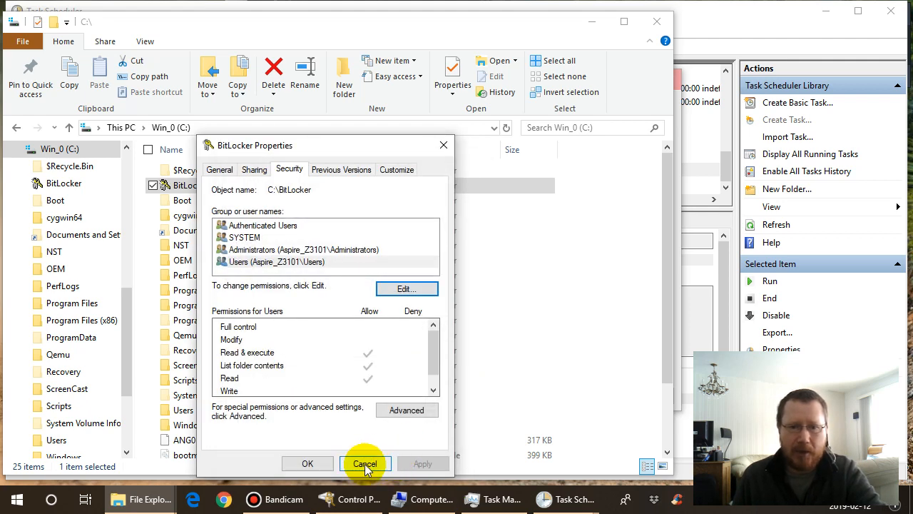
- Close the BitLocker folder's properties without changes, switch back to Task Scheduler's Create Task window and discard the pending new trigger
{"action": "left_click", "coordinate": [365, 465]}
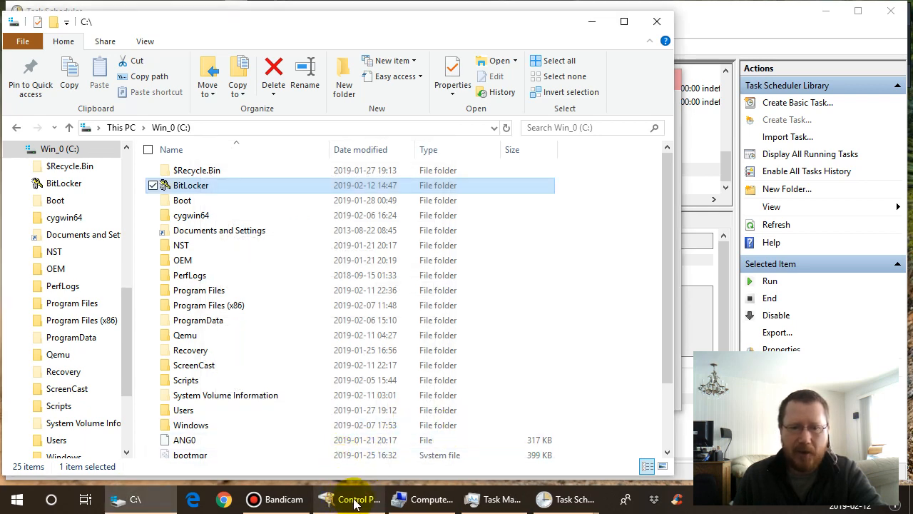
{"action": "left_click", "coordinate": [558, 501]}
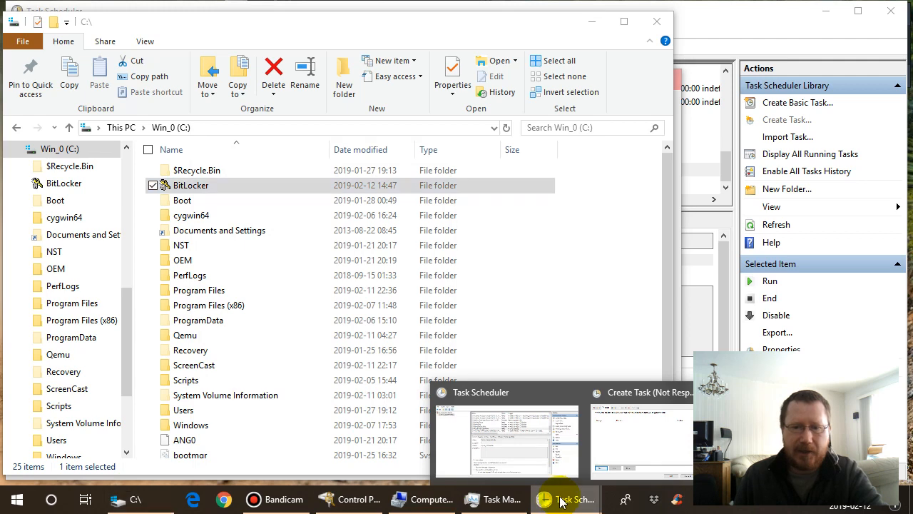
{"action": "left_click", "coordinate": [618, 443]}
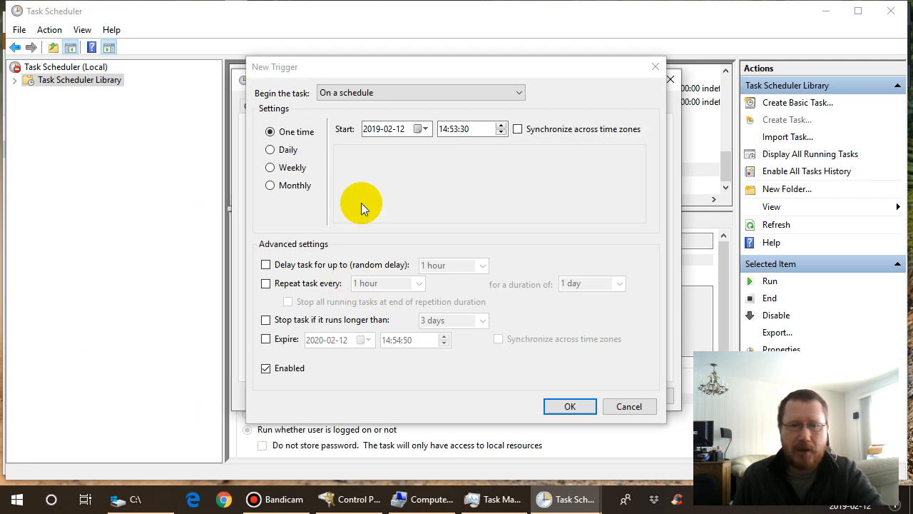
{"action": "left_click", "coordinate": [622, 406]}
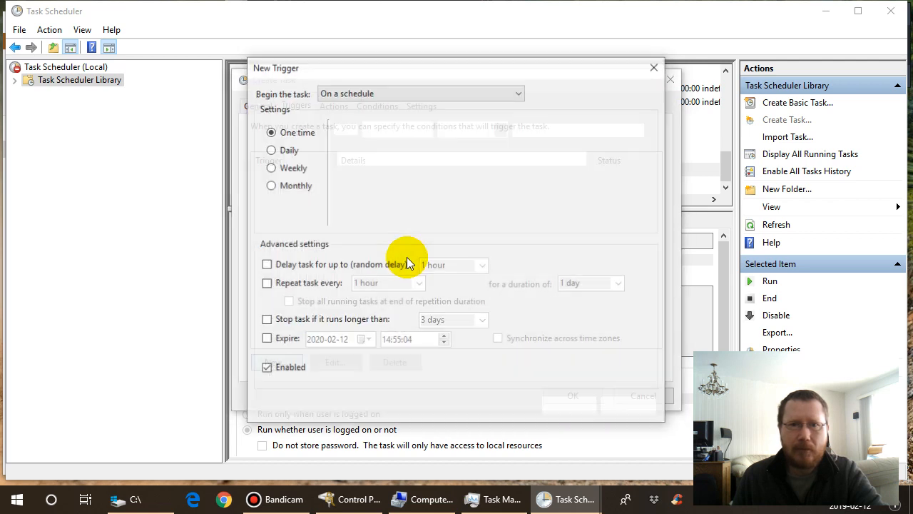
- Add an enabled trigger that begins the task at startup
{"action": "left_click", "coordinate": [519, 96]}
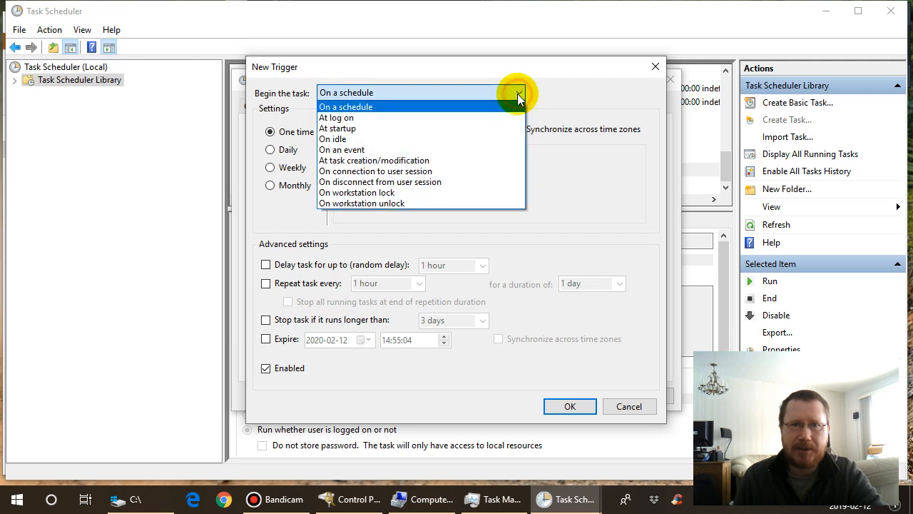
{"action": "left_click", "coordinate": [439, 129]}
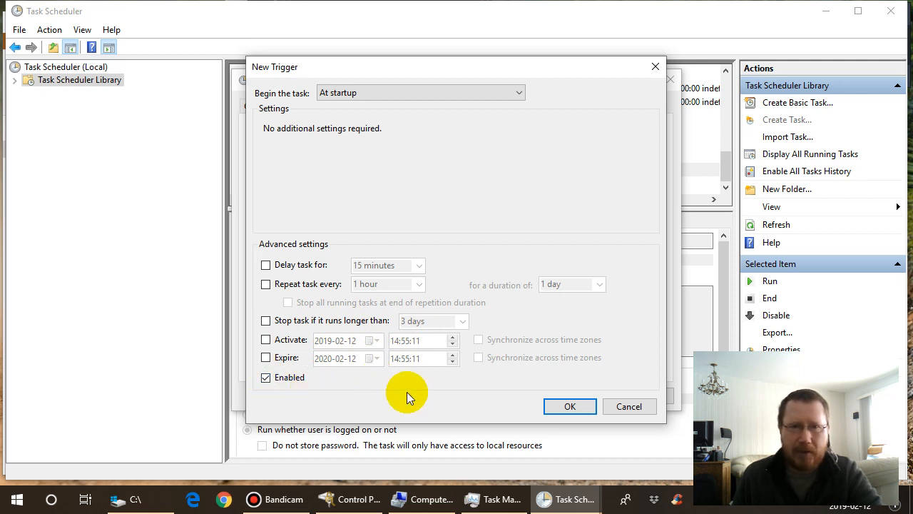
{"action": "left_click", "coordinate": [268, 381]}
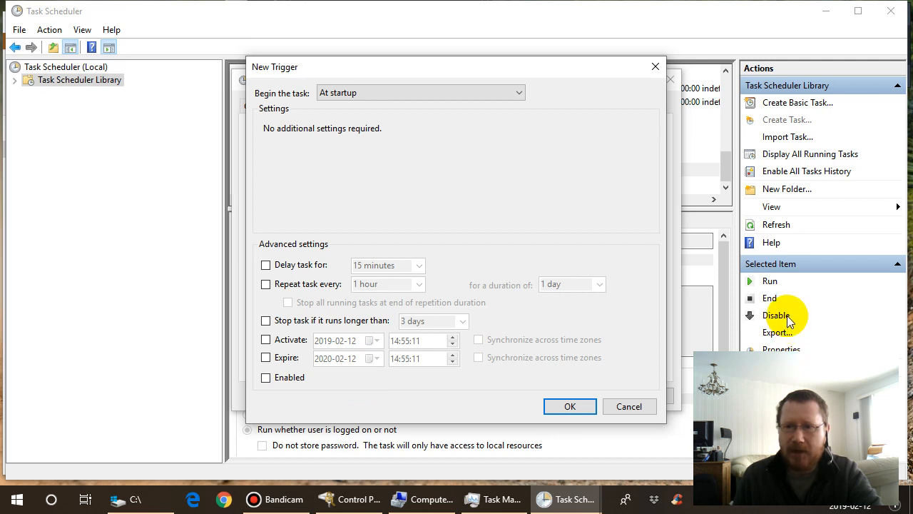
{"action": "left_click", "coordinate": [266, 378]}
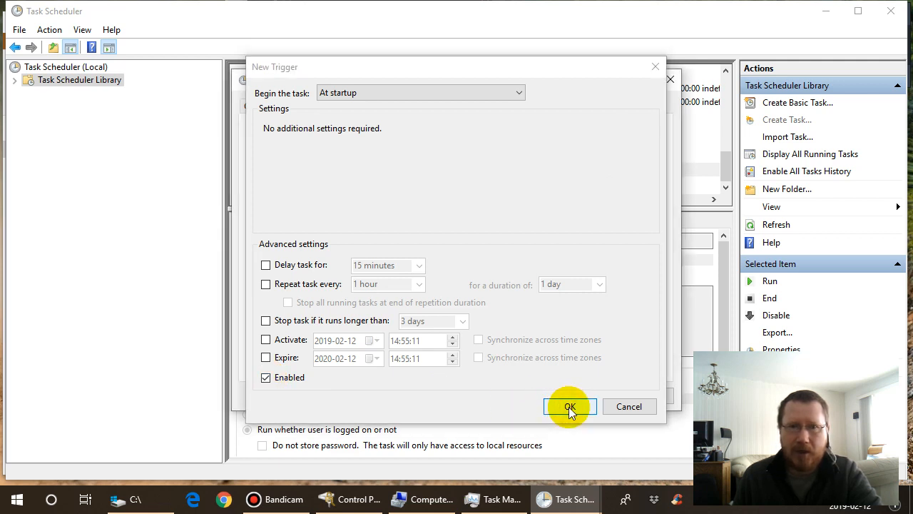
{"action": "left_click", "coordinate": [568, 407]}
- Create a new task action that starts a program, with manage-bde as the program to run
{"action": "left_click", "coordinate": [333, 106]}
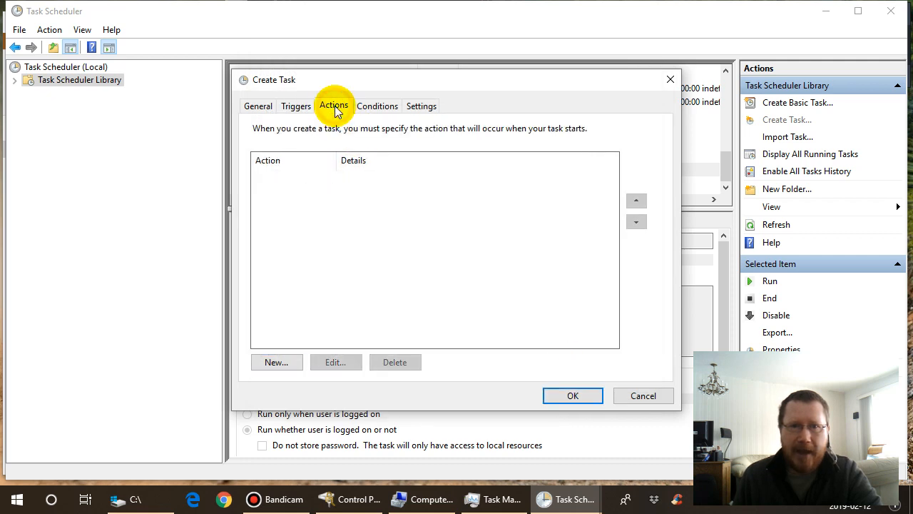
{"action": "left_click", "coordinate": [285, 361]}
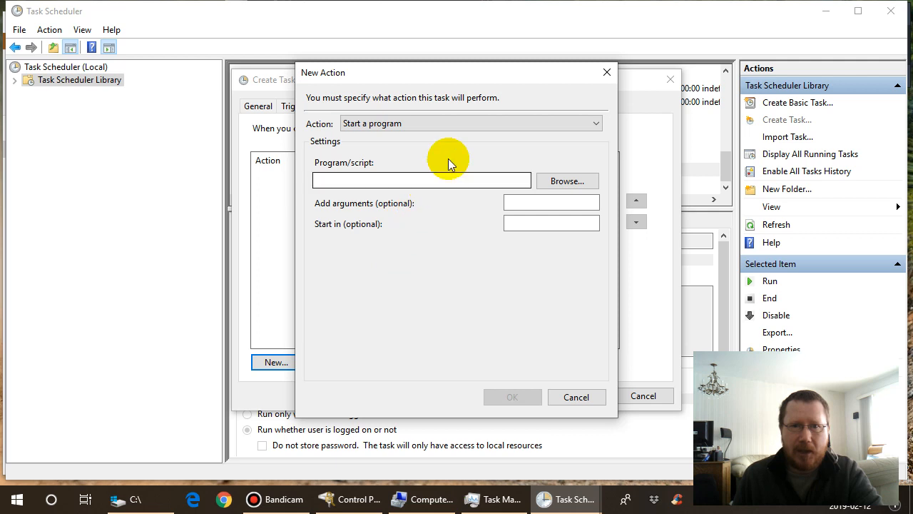
{"action": "left_click", "coordinate": [593, 125]}
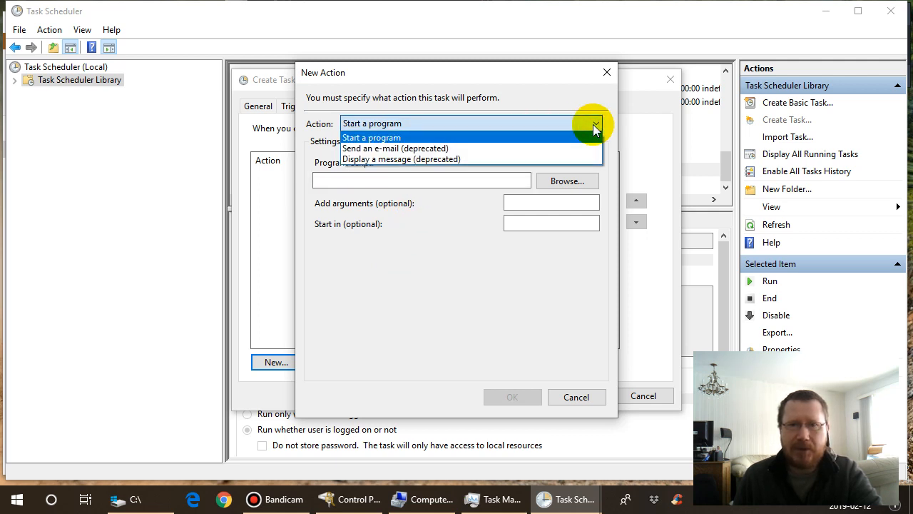
{"action": "left_click", "coordinate": [593, 126]}
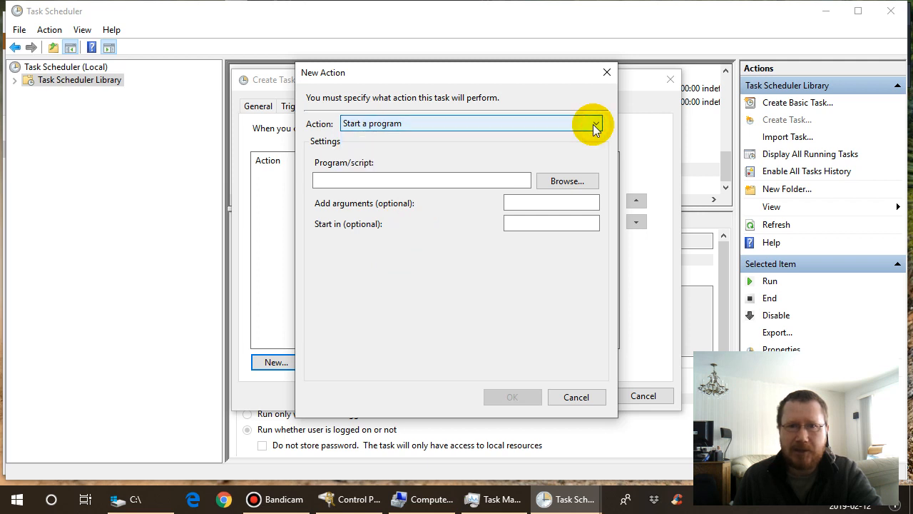
{"action": "left_click", "coordinate": [367, 180]}
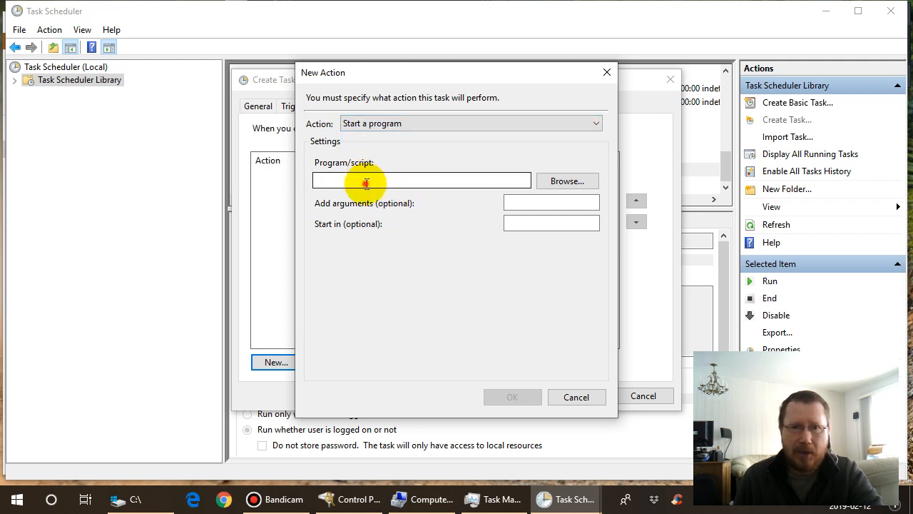
{"action": "left_click", "coordinate": [366, 179]}
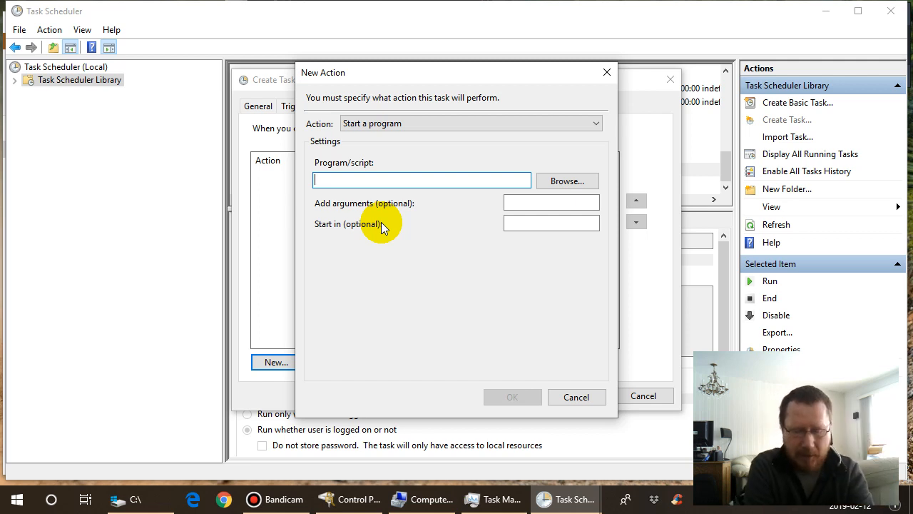
{"action": "type", "text": "M"}
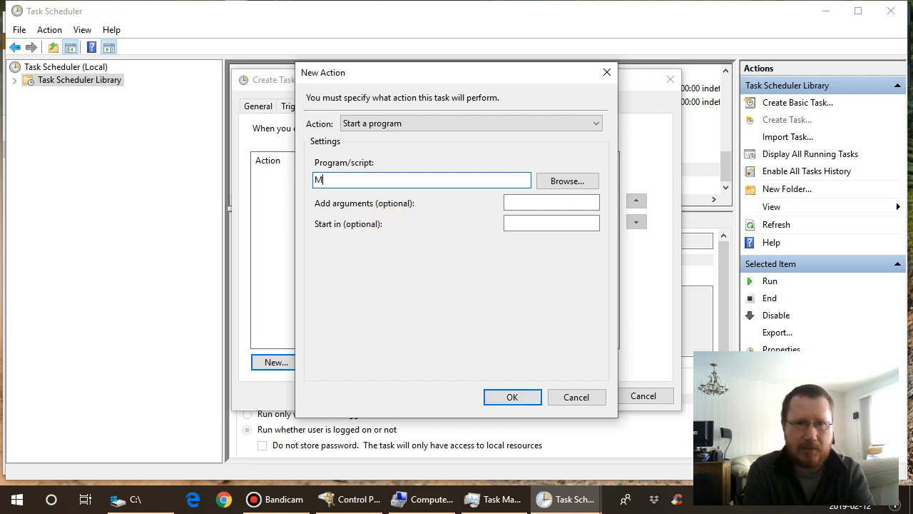
{"action": "key", "text": "BackSpace"}
{"action": "type", "text": "manage"}
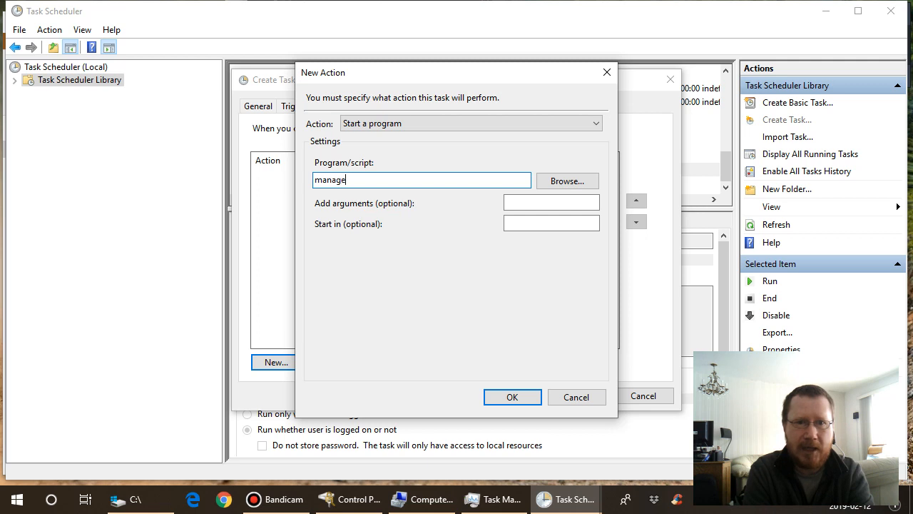
{"action": "type", "text": "-bde"}
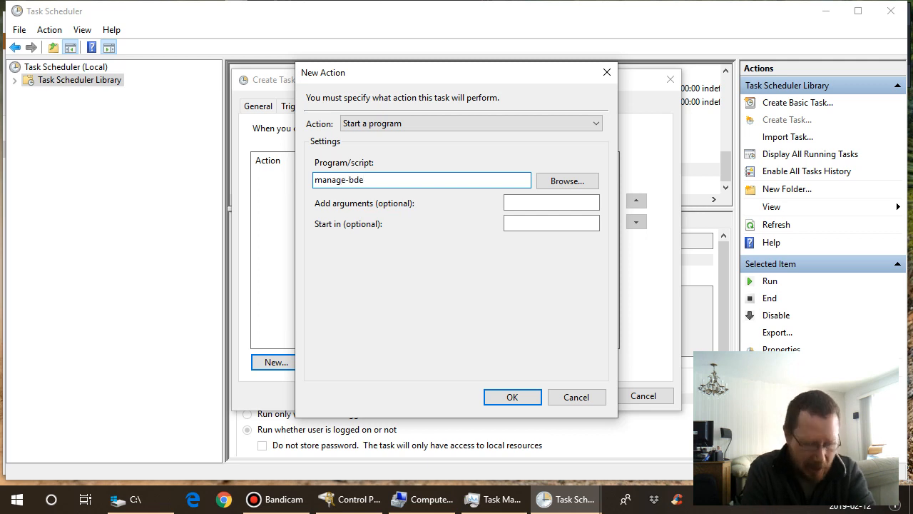
- Enter -unlock D: as the beginning of the manage-bde action's arguments
{"action": "left_click", "coordinate": [519, 204]}
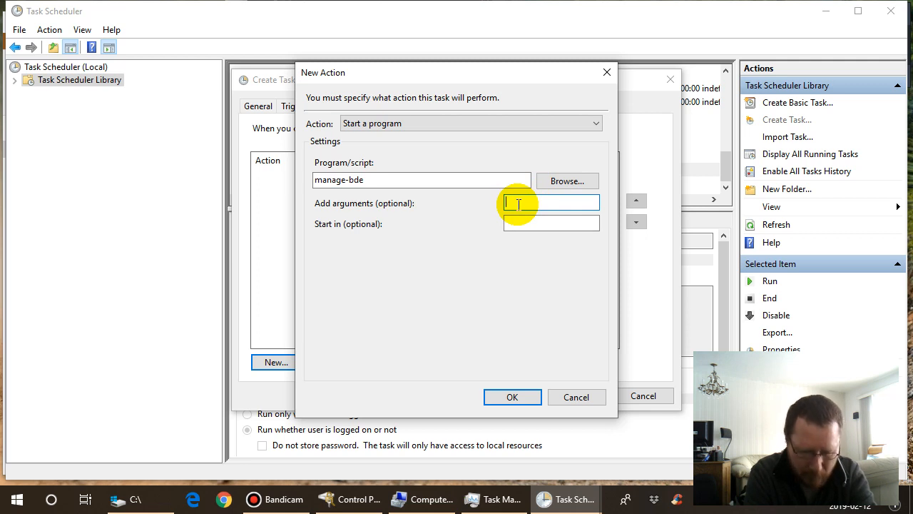
{"action": "type", "text": "-unlo"}
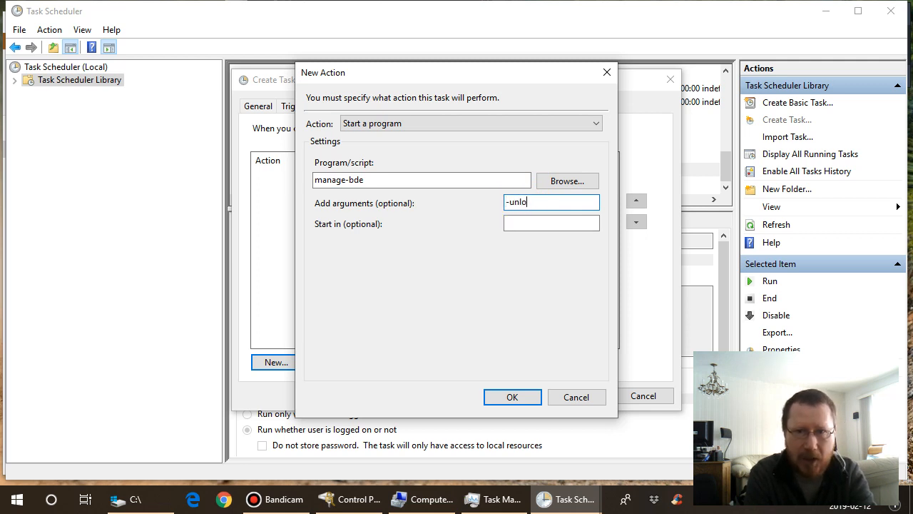
{"action": "type", "text": "ck -"}
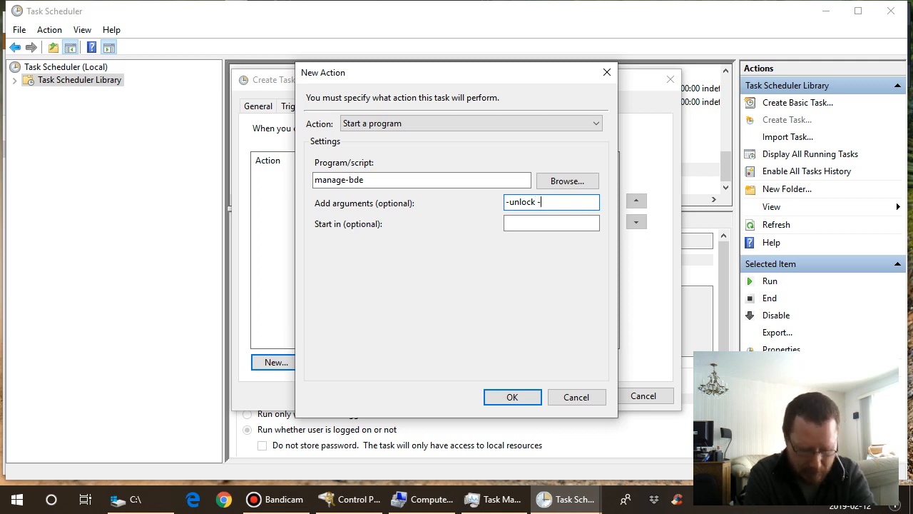
{"action": "type", "text": " d:"}
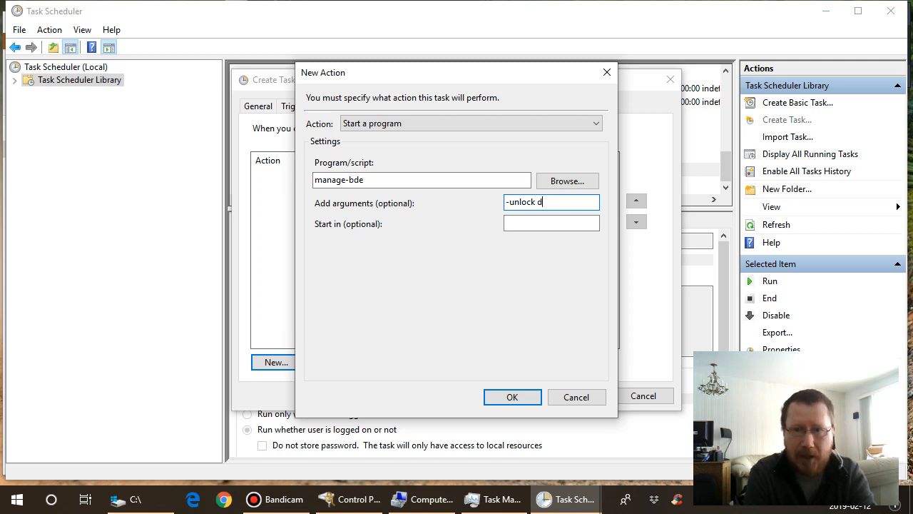
{"action": "key", "text": "BackSpace"}
{"action": "key", "text": "BackSpace"}
{"action": "type", "text": "D"}
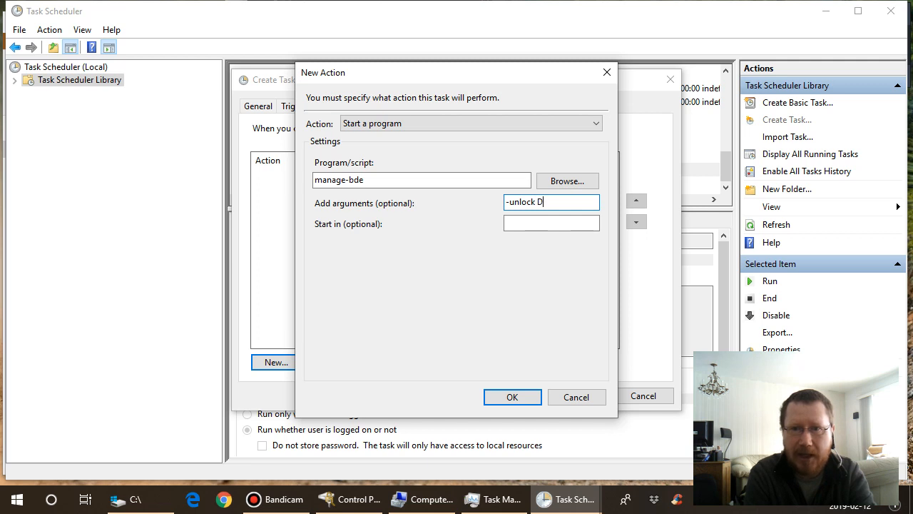
{"action": "type", "text": ": "}
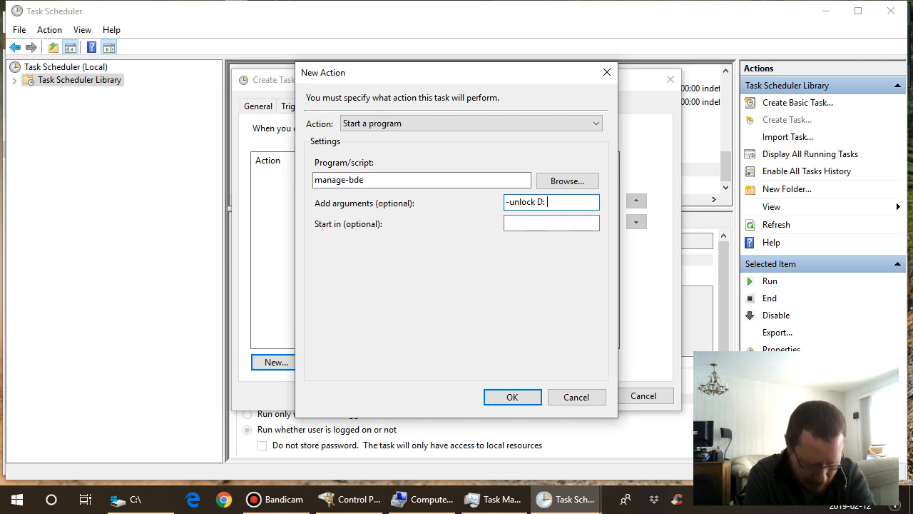
{"action": "type", "text": "-Re"}
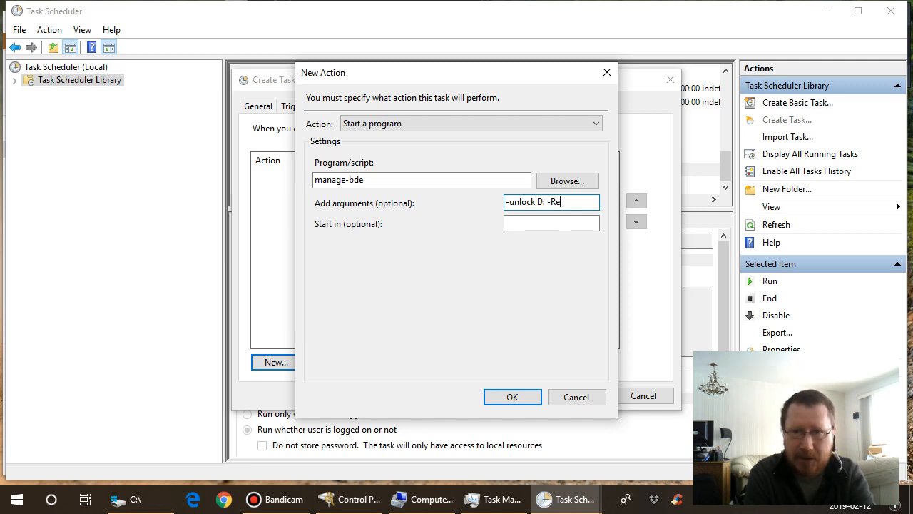
{"action": "type", "text": "coverKey"}
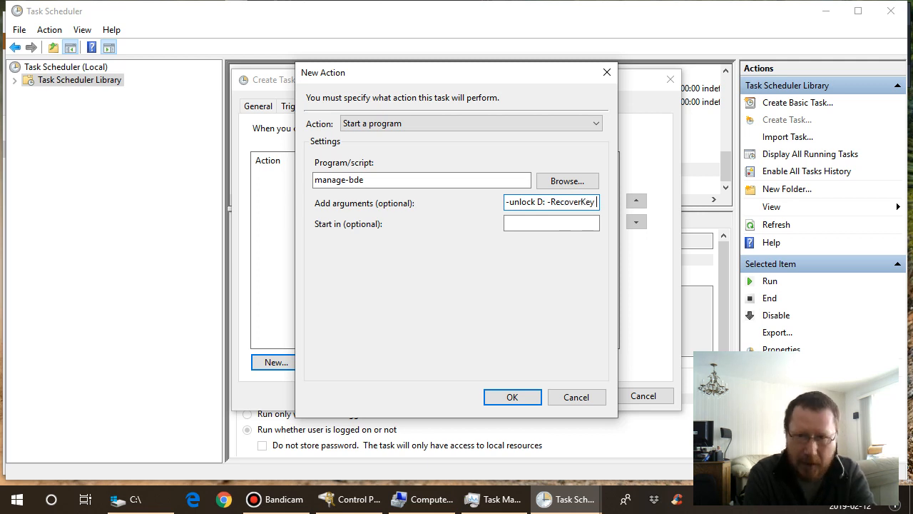
{"action": "type", "text": " C:"}
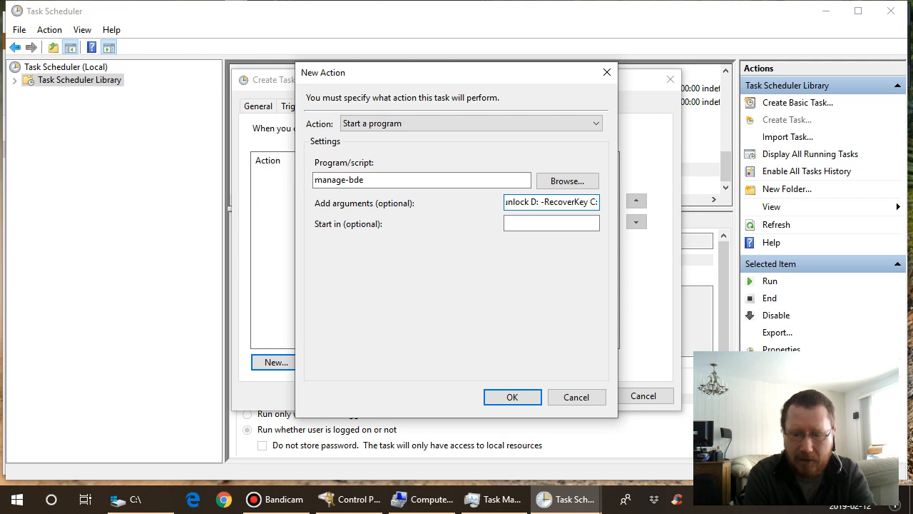
{"action": "type", "text": "\\"}
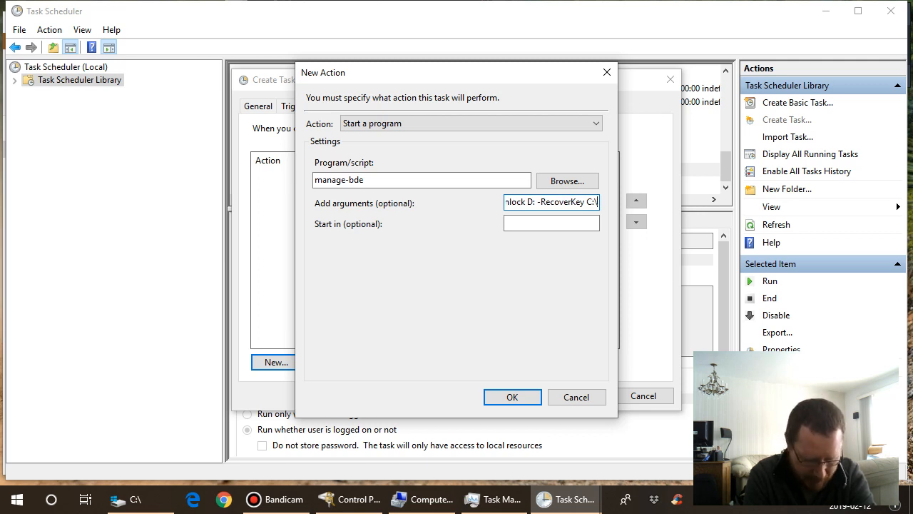
{"action": "type", "text": "BitL"}
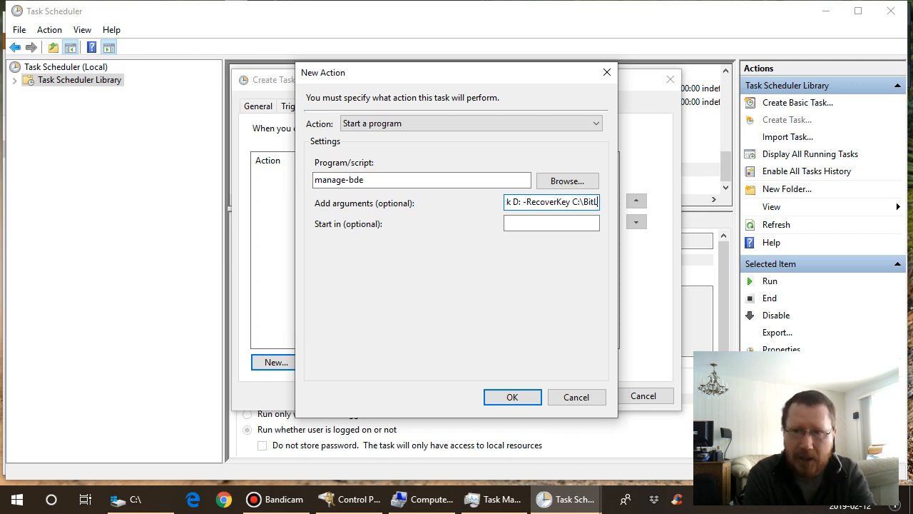
{"action": "type", "text": "ocker"}
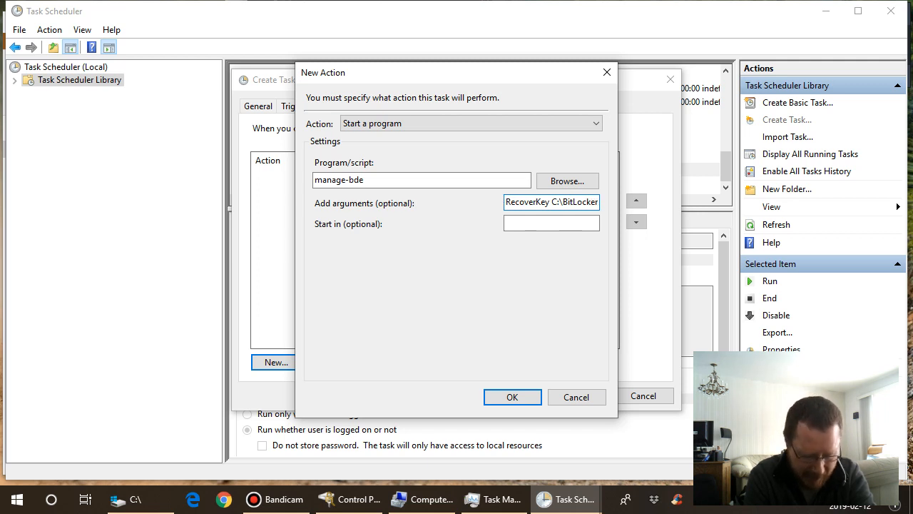
{"action": "type", "text": "\\"}
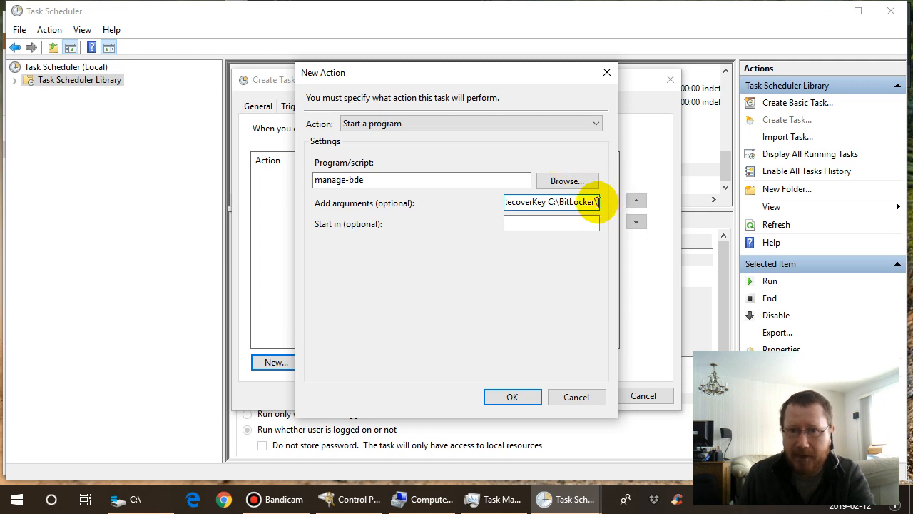
- Complete the key path by pasting the copied key file name, append the .BEK extension and save the action
{"action": "right_click", "coordinate": [598, 203]}
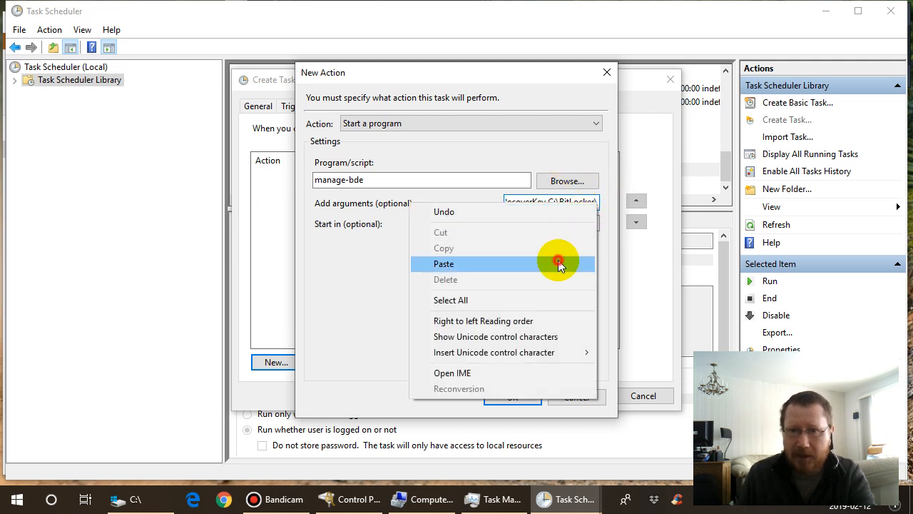
{"action": "left_click", "coordinate": [558, 264]}
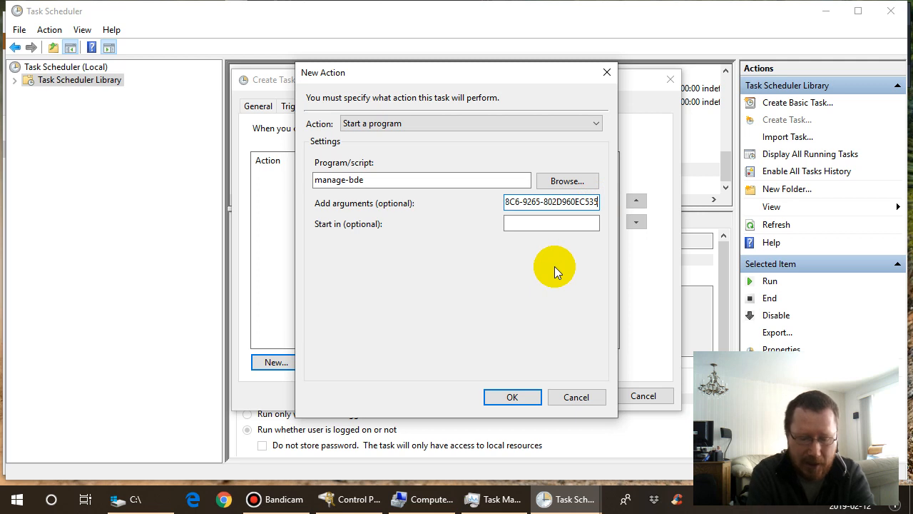
{"action": "type", "text": "}"}
{"action": "type", "text": "BEK"}
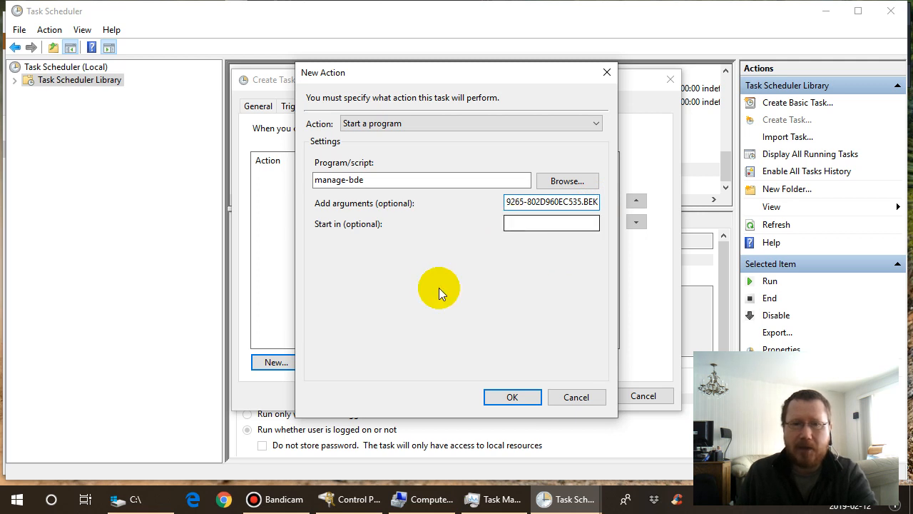
{"action": "left_click", "coordinate": [513, 397]}
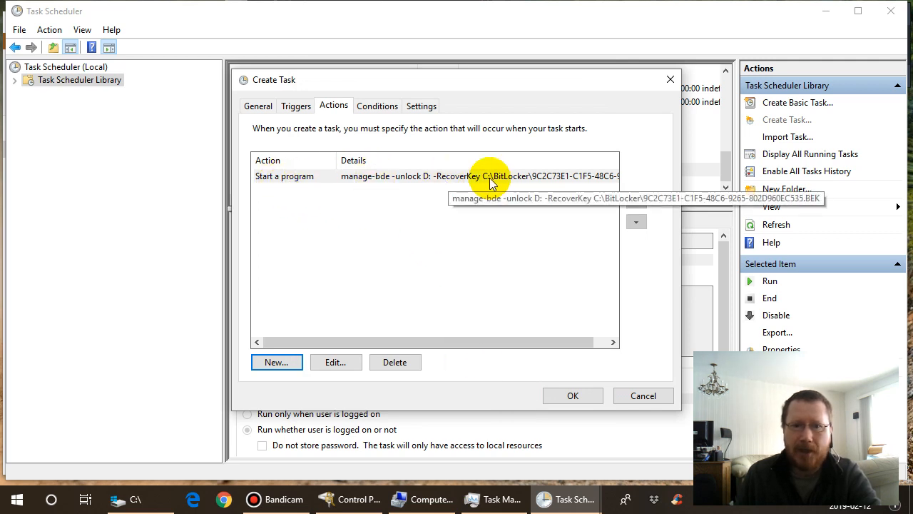
- Turn off the task's condition to start only on AC power, along with stopping on battery power
{"action": "left_click", "coordinate": [378, 111]}
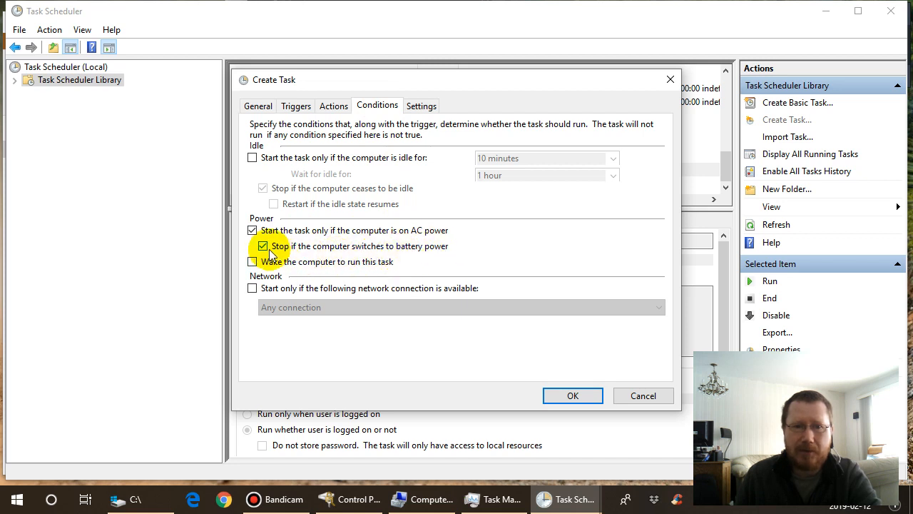
{"action": "left_click", "coordinate": [253, 230]}
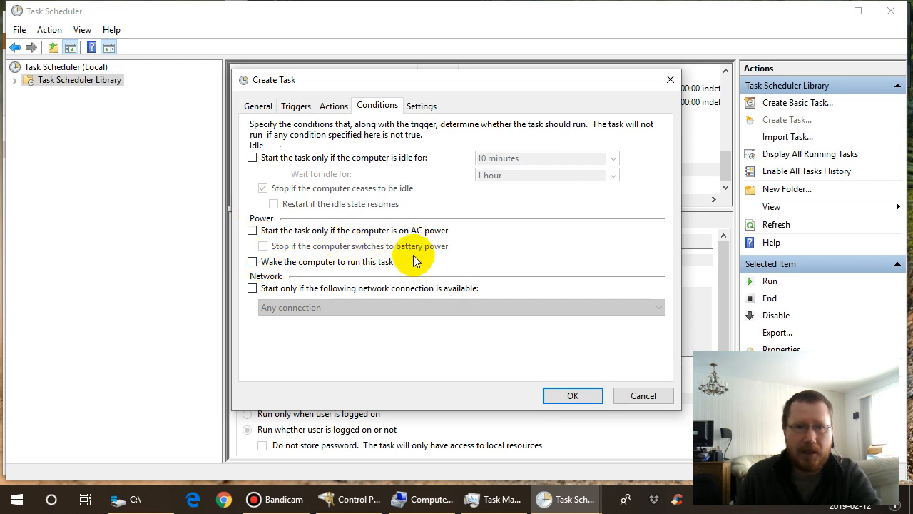
{"action": "left_click", "coordinate": [251, 230]}
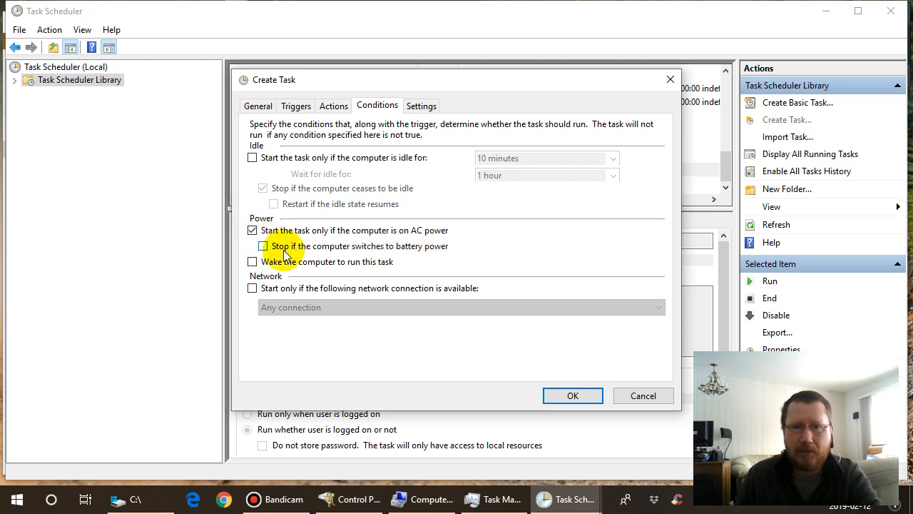
{"action": "left_click", "coordinate": [252, 231]}
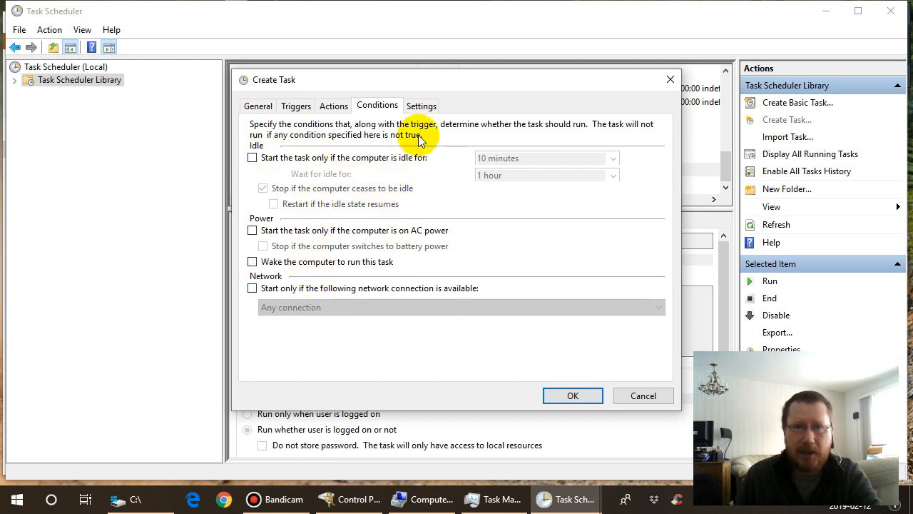
- Disable stopping the task if it runs too long, keep the Do not start a new instance rule and save the task
{"action": "left_click", "coordinate": [419, 108]}
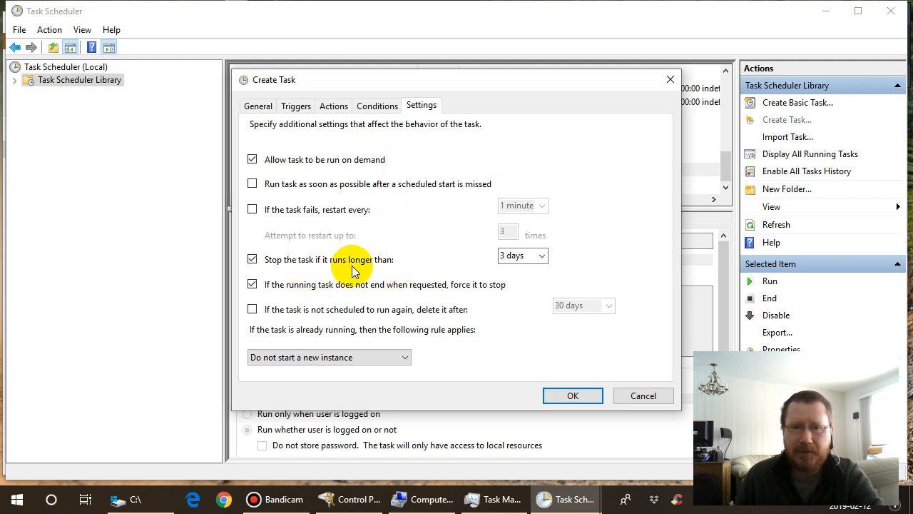
{"action": "left_click", "coordinate": [252, 259]}
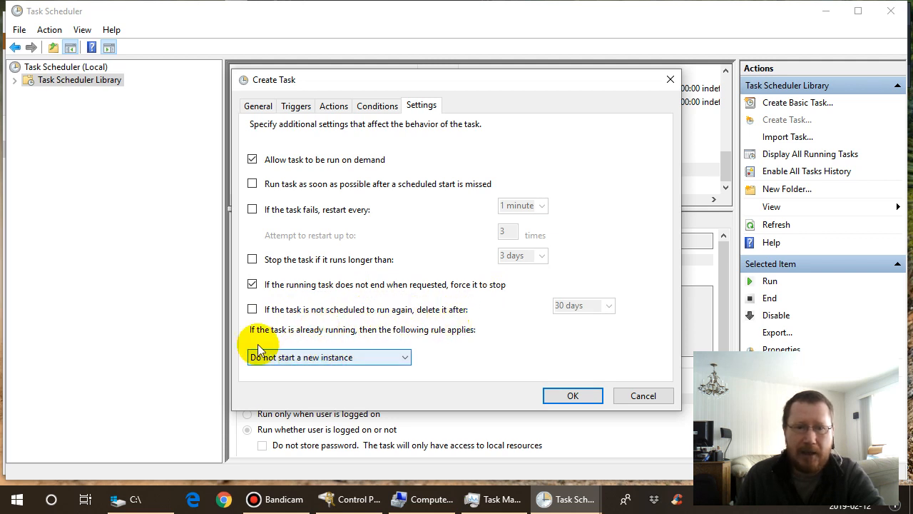
{"action": "left_click", "coordinate": [406, 360]}
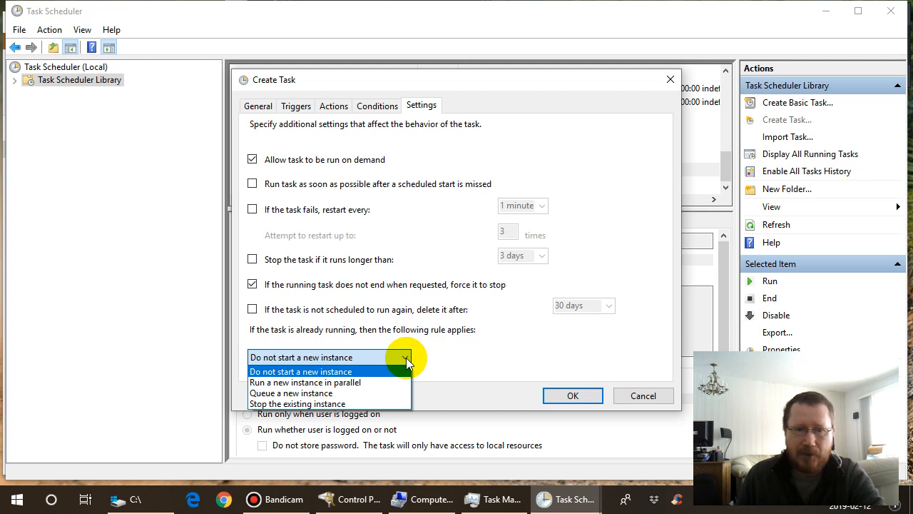
{"action": "left_click", "coordinate": [407, 362]}
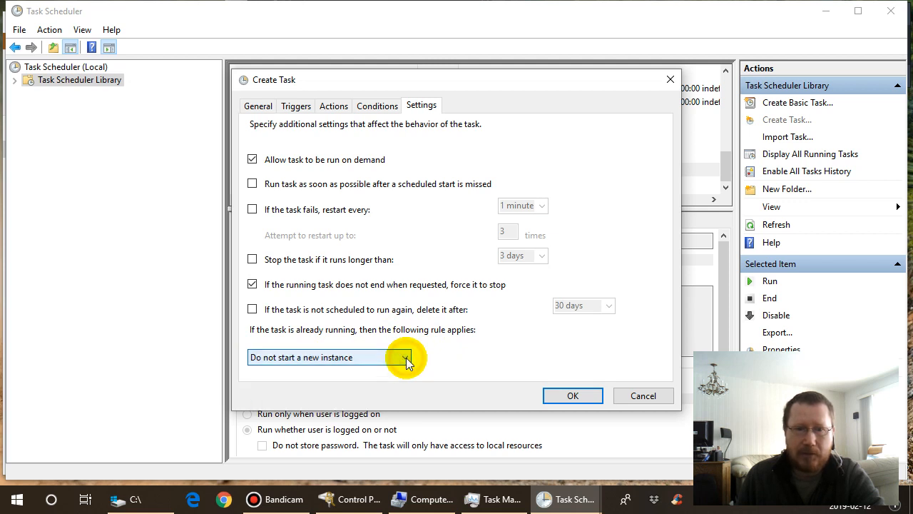
{"action": "left_click", "coordinate": [575, 395]}
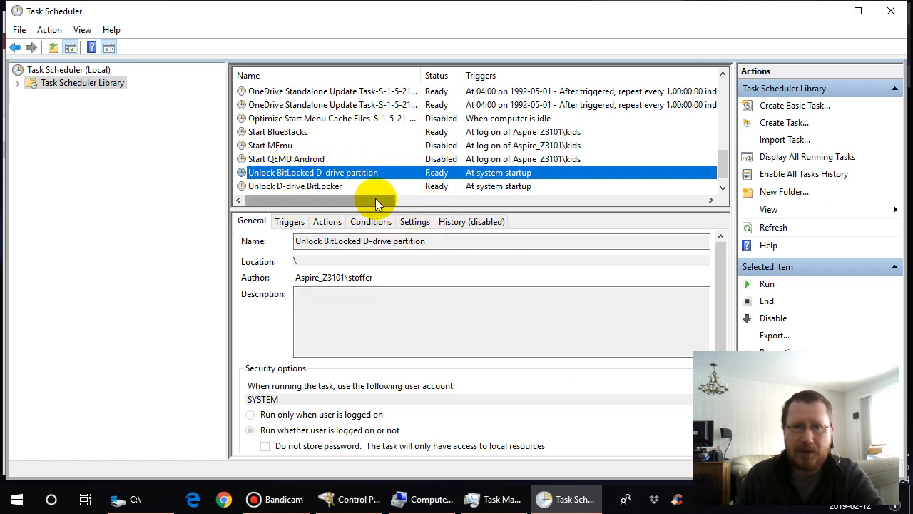
- Examine the action details of the Unlock D-drive BitLocker task, widening the Details column to read its recovery key path
{"action": "left_click_drag", "start_coordinate": [375, 199], "coordinate": [265, 218]}
{"action": "left_click", "coordinate": [298, 187]}
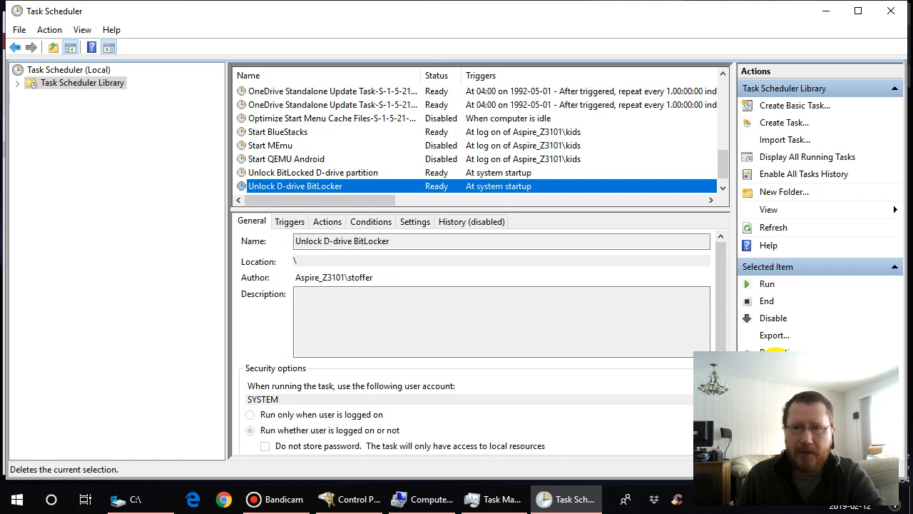
{"action": "left_click", "coordinate": [776, 351]}
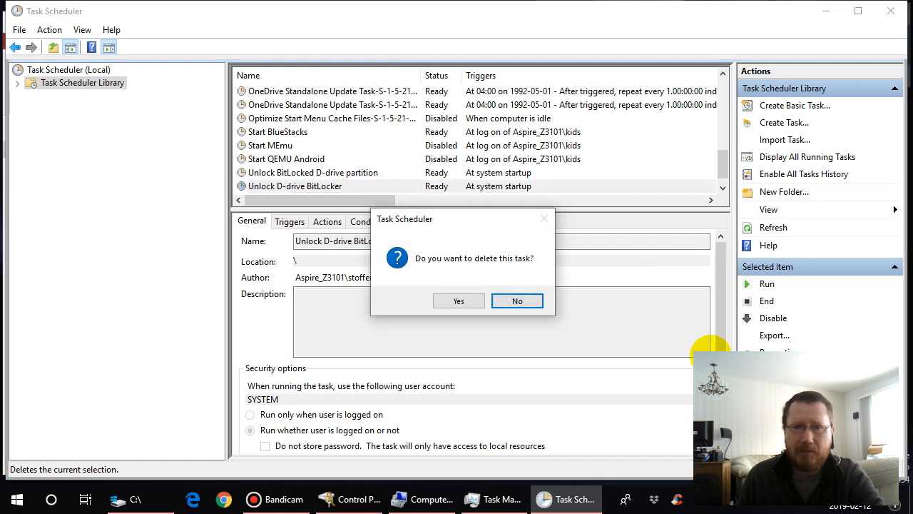
{"action": "left_click", "coordinate": [515, 301]}
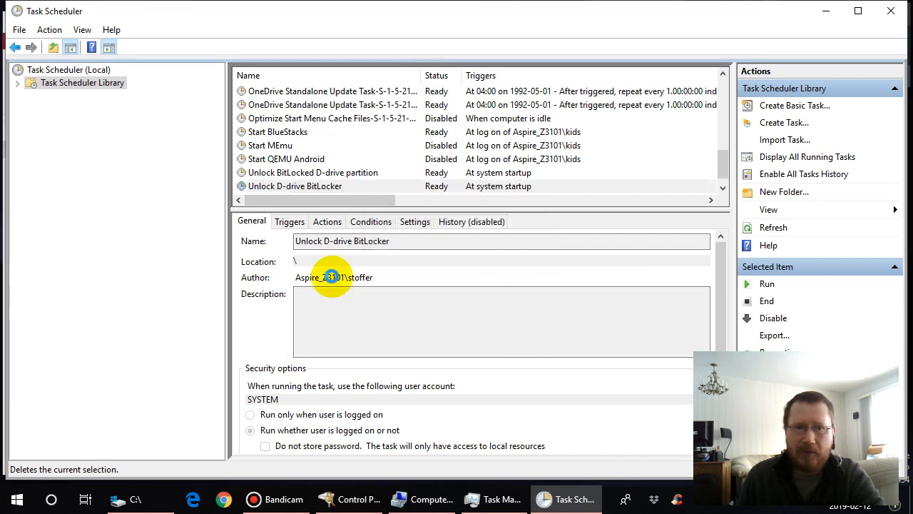
{"action": "left_click", "coordinate": [328, 223]}
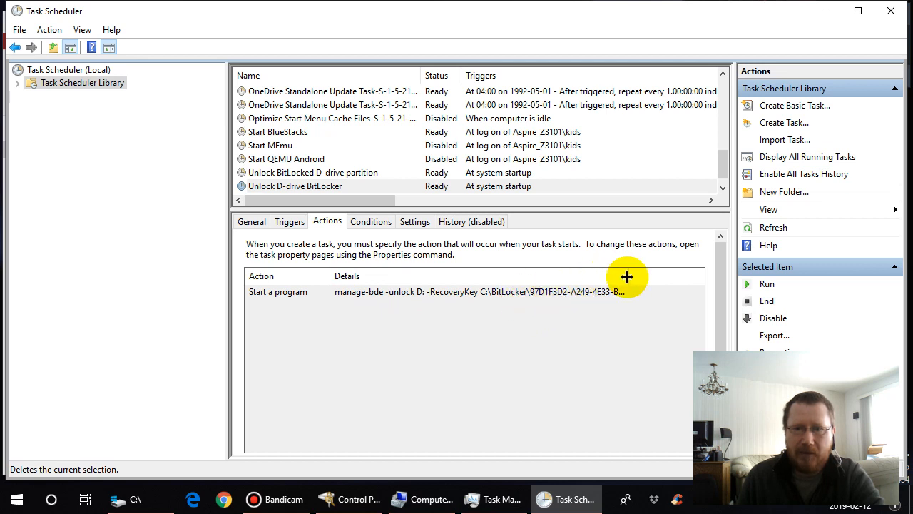
{"action": "left_click_drag", "start_coordinate": [626, 276], "coordinate": [685, 274]}
{"action": "left_click", "coordinate": [575, 294]}
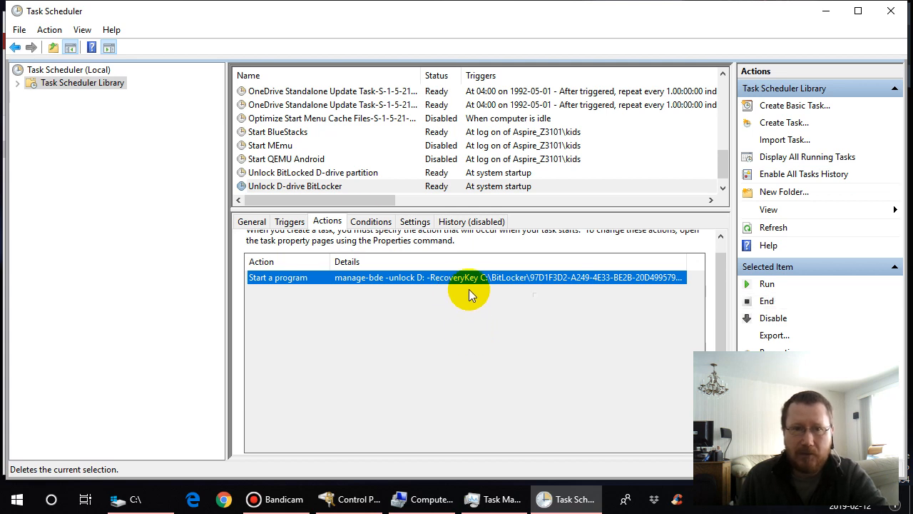
- Delete the Unlock D-drive BitLocker task and close Task Scheduler
{"action": "left_click", "coordinate": [328, 186]}
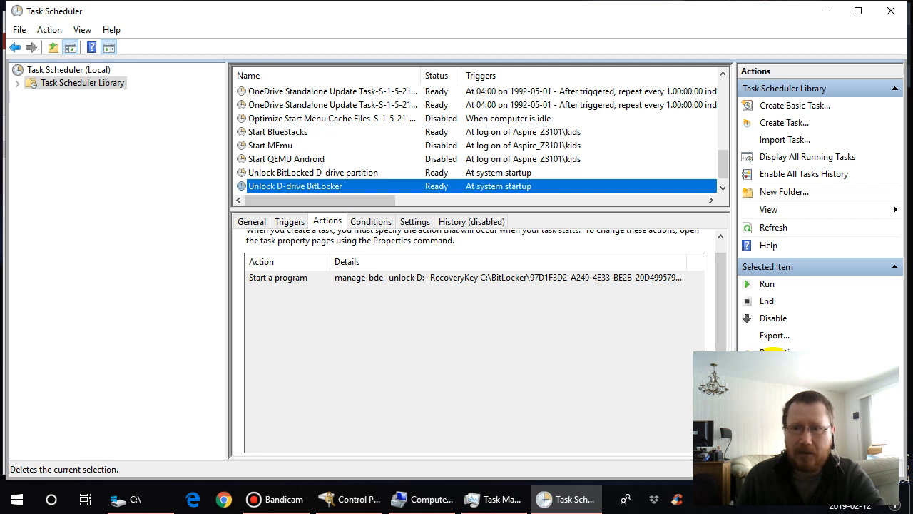
{"action": "left_click", "coordinate": [779, 367]}
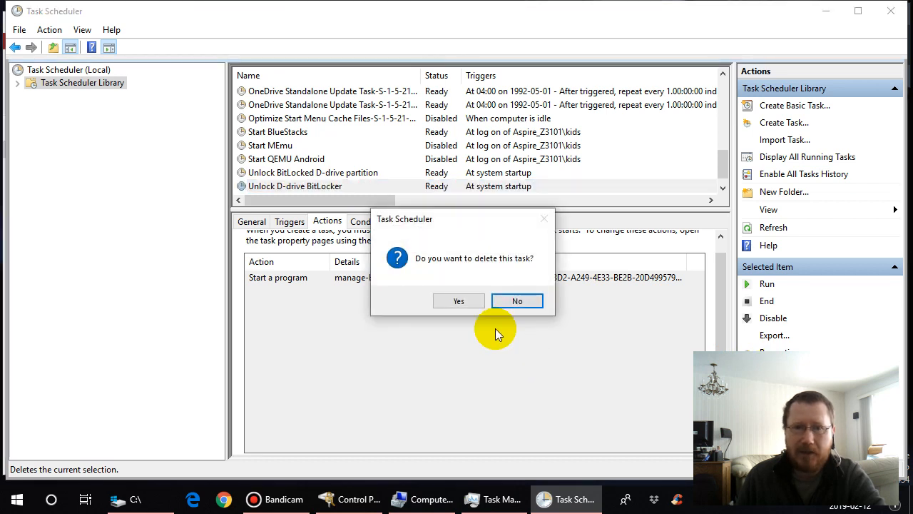
{"action": "left_click", "coordinate": [459, 301]}
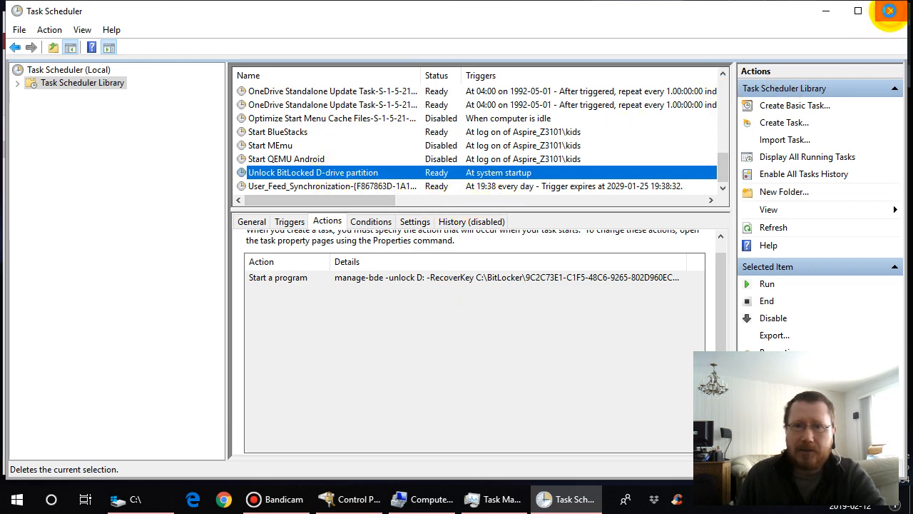
{"action": "left_click", "coordinate": [891, 14]}
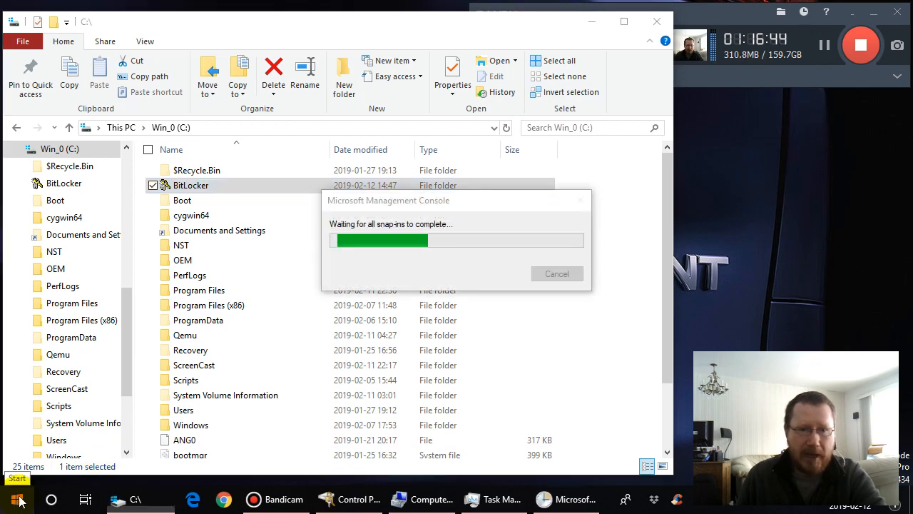
- Open a Command Prompt window, narrow it and move it slightly higher on the desktop
{"action": "right_click", "coordinate": [17, 503]}
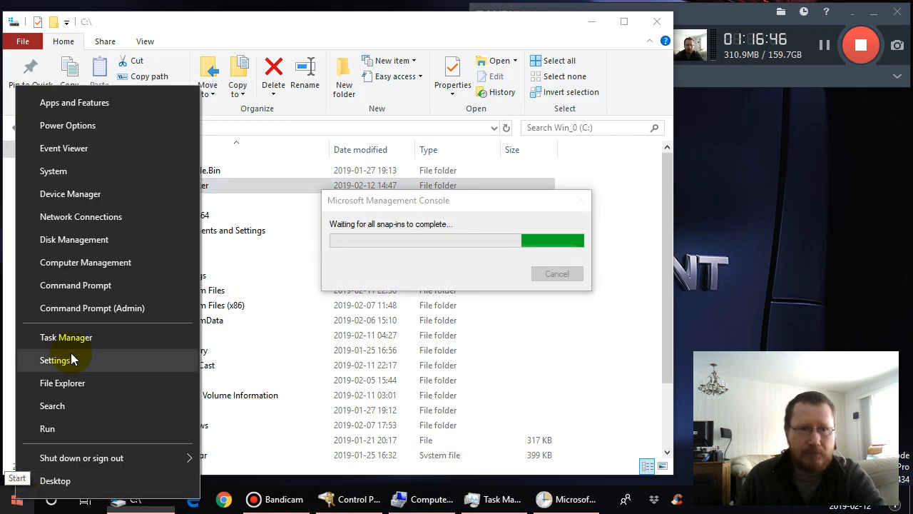
{"action": "left_click", "coordinate": [79, 286]}
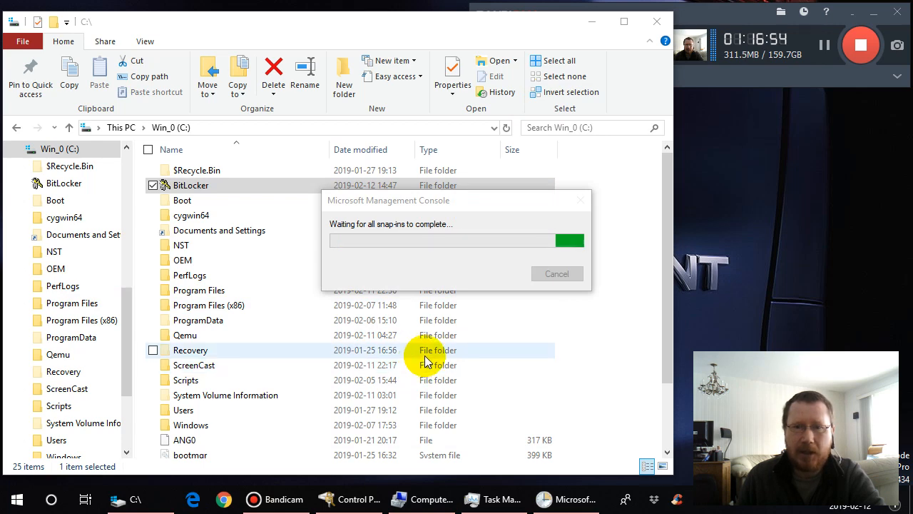
{"action": "key", "text": "ctrl+alt+c"}
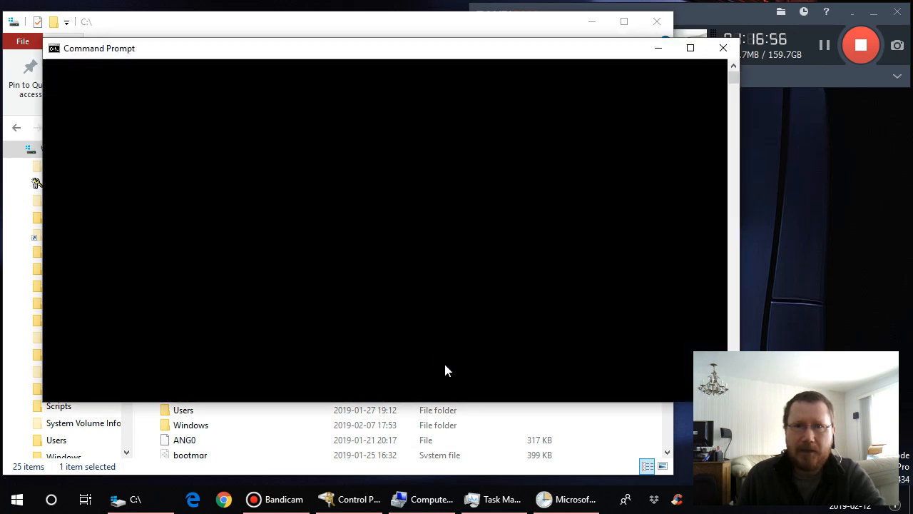
{"action": "left_click_drag", "start_coordinate": [741, 214], "coordinate": [658, 215]}
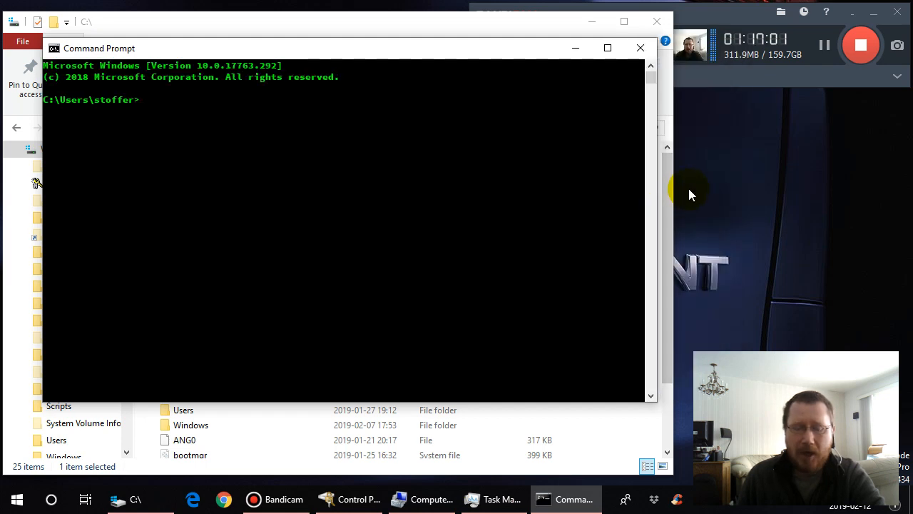
{"action": "key", "text": "Tab"}
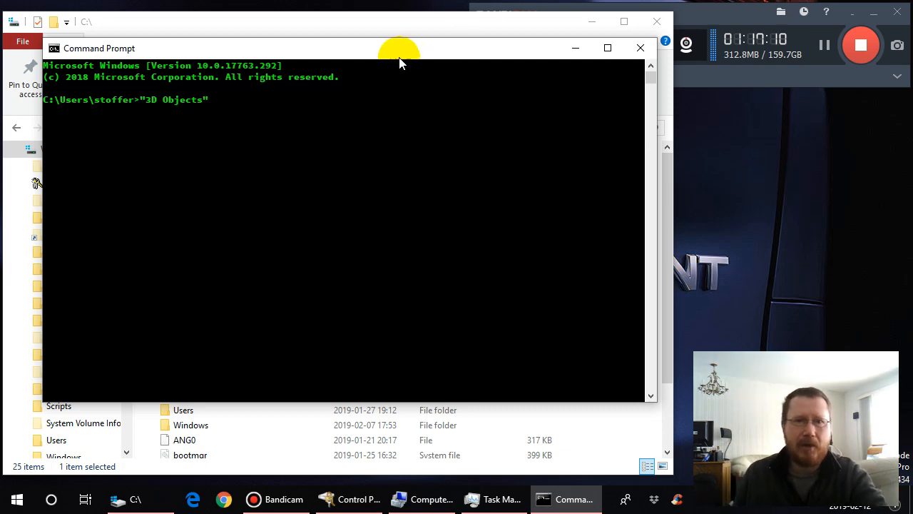
{"action": "left_click_drag", "start_coordinate": [399, 58], "coordinate": [404, 35]}
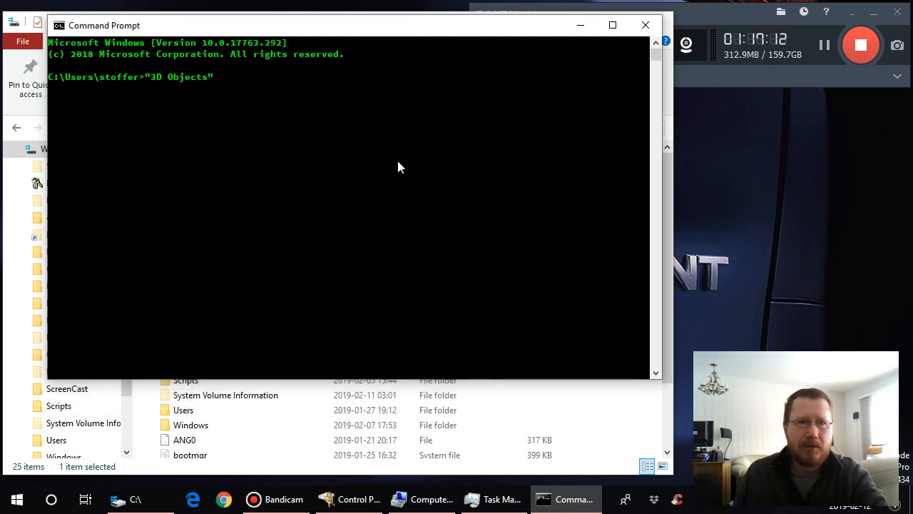
- Clear the stray "3D Objects" text from the command line and run c: to select the C drive
{"action": "key", "text": "BackSpace"}
{"action": "key", "text": "BackSpace"}
{"action": "key", "text": "BackSpace"}
{"action": "key", "text": "BackSpace"}
{"action": "key", "text": "BackSpace"}
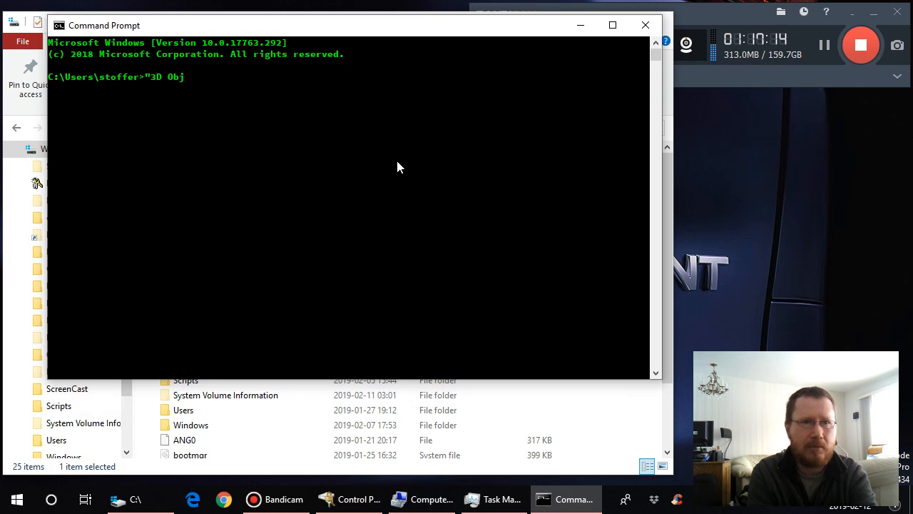
{"action": "key", "text": "BackSpace"}
{"action": "key", "text": "BackSpace"}
{"action": "key", "text": "BackSpace"}
{"action": "key", "text": "BackSpace"}
{"action": "key", "text": "BackSpace"}
{"action": "key", "text": "BackSpace"}
{"action": "key", "text": "BackSpace"}
{"action": "type", "text": "c:"}
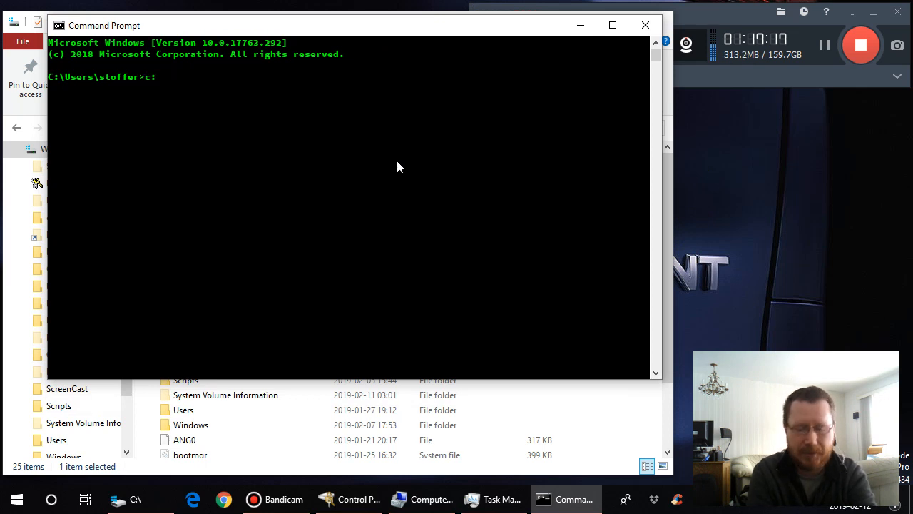
{"action": "key", "text": "Return"}
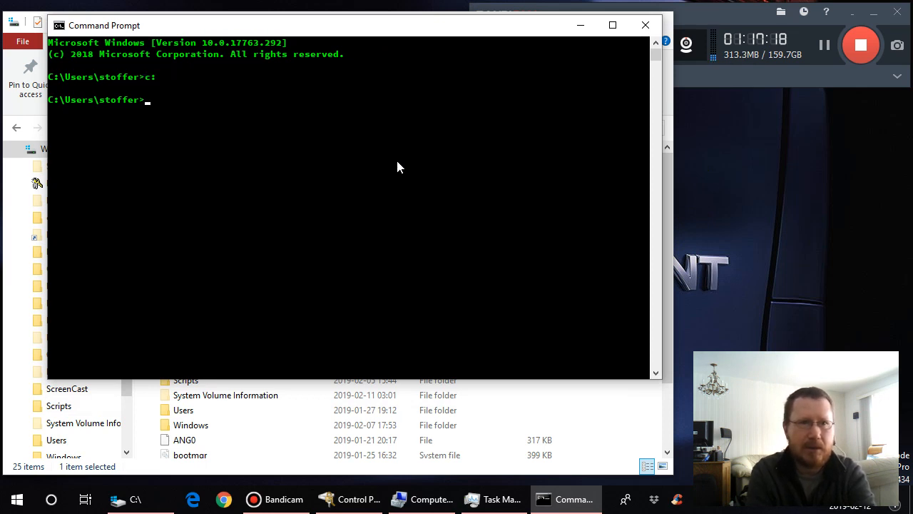
- Try to change into the BitLocker folder from the user profile directory with cd BitLocker
{"action": "type", "text": "cd B"}
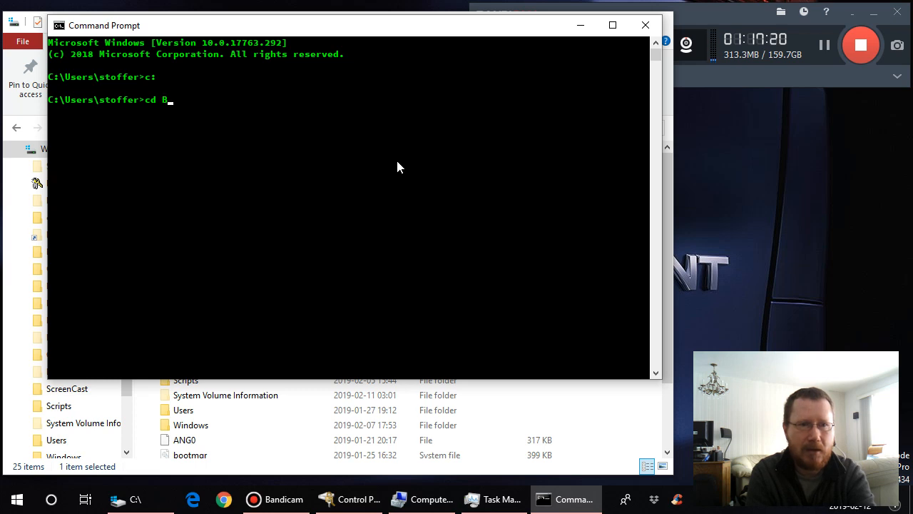
{"action": "type", "text": "itLock"}
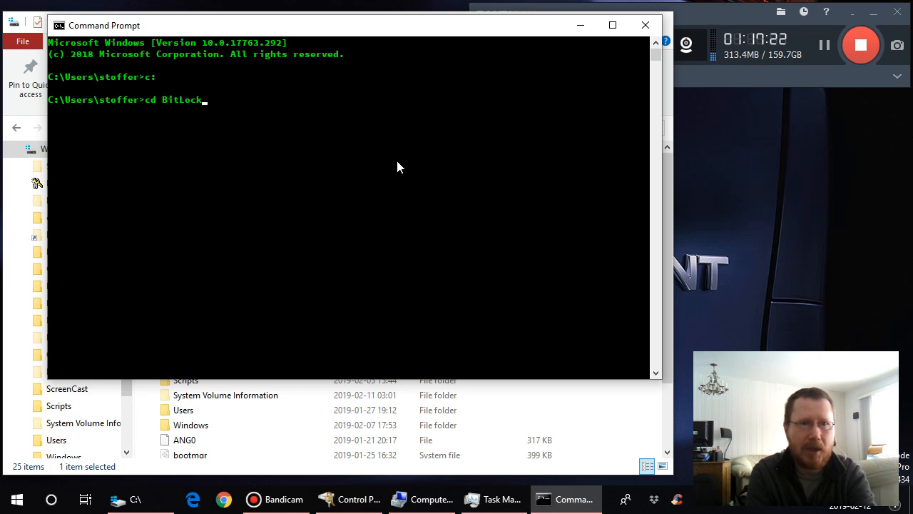
{"action": "type", "text": "er"}
{"action": "key", "text": "Return"}
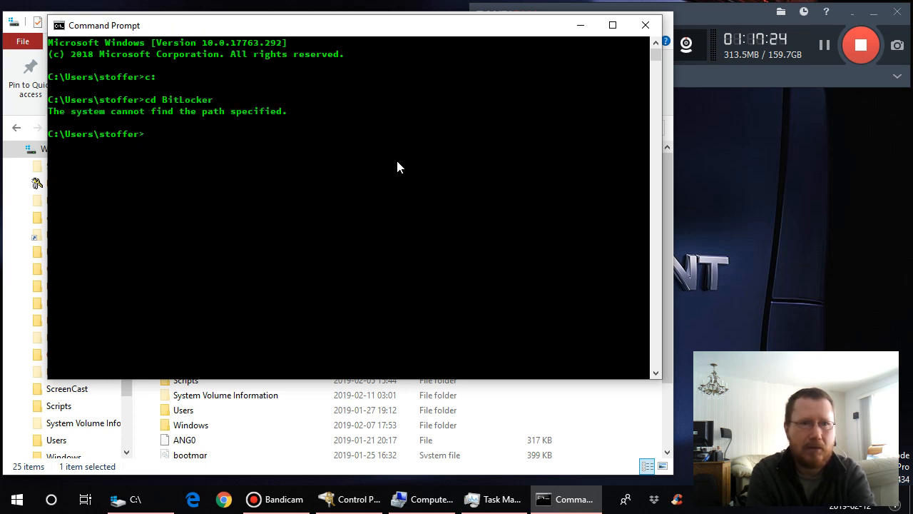
- Go up two directory levels to the root of the C drive with cd ../.
{"action": "type", "text": "cd"}
{"action": "type", "text": " //"}
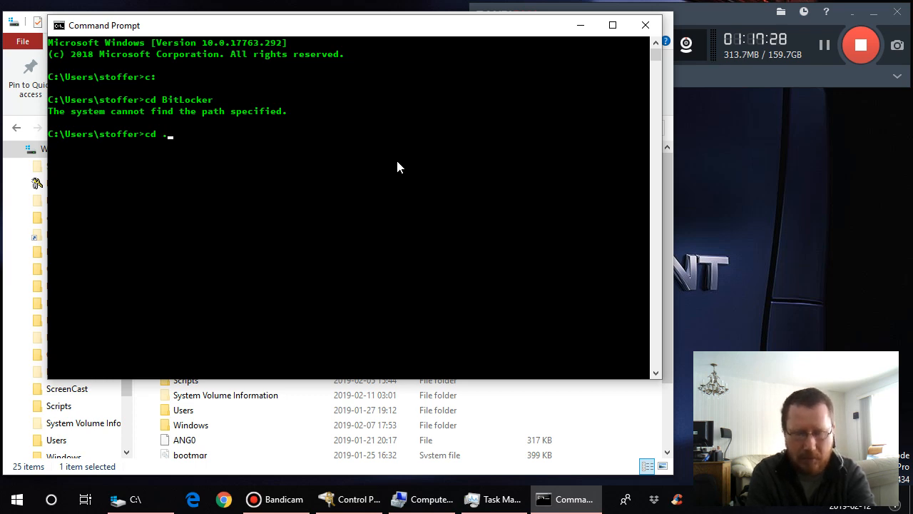
{"action": "type", "text": "./.."}
{"action": "key", "text": "Return"}
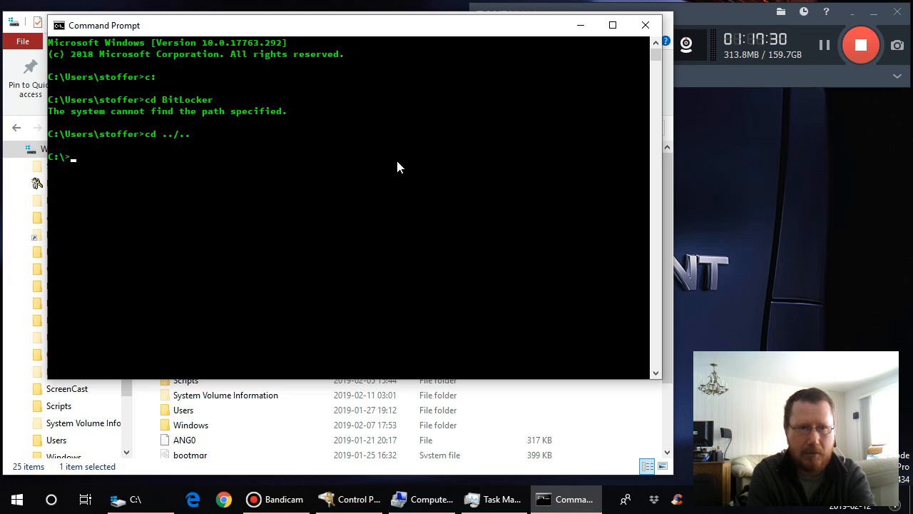
- Change into the BitLocker folder with cd BitLocker and list its contents with ls -al
{"action": "type", "text": "cd BitL"}
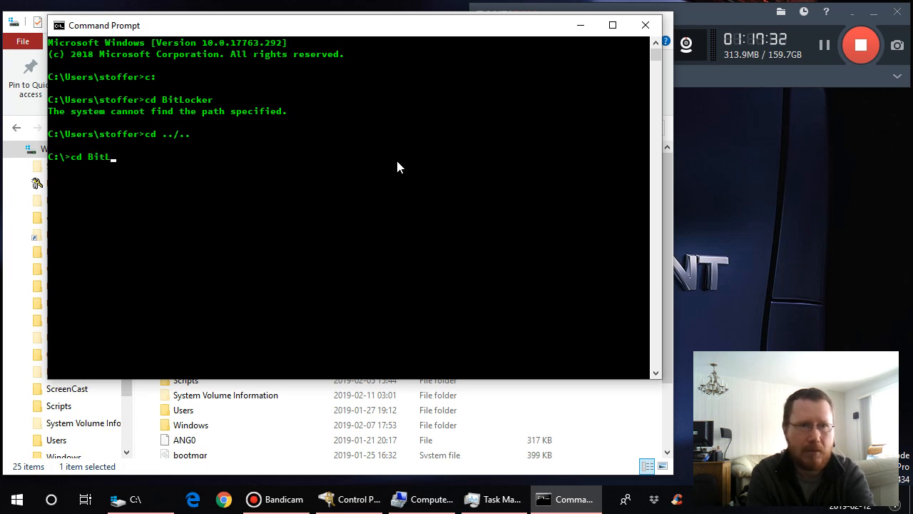
{"action": "type", "text": "ocker"}
{"action": "key", "text": "Return"}
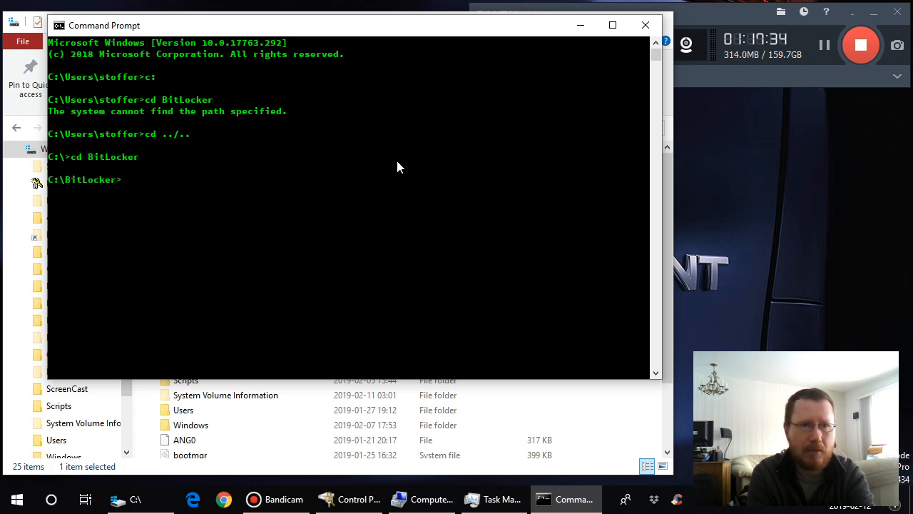
{"action": "type", "text": "ls -al"}
{"action": "key", "text": "Return"}
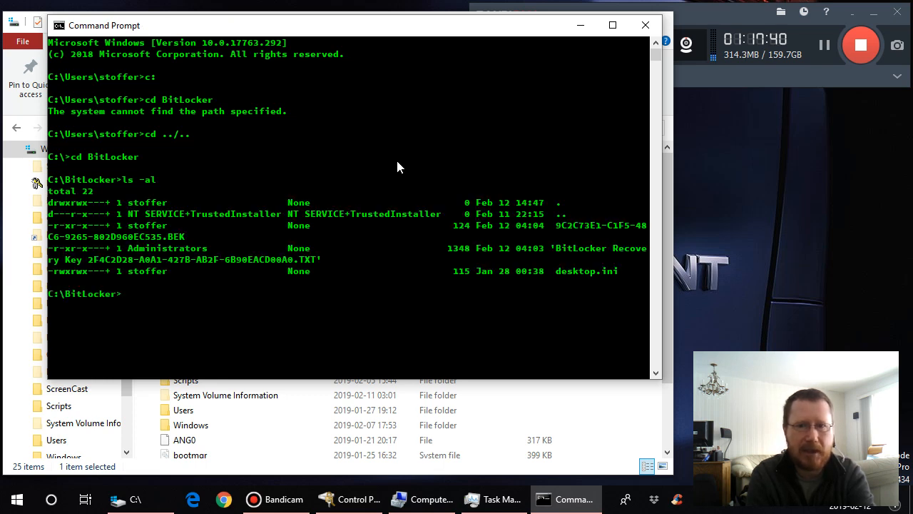
- List the BitLocker folder's contents with ls, with dir, and with dir /a to include hidden files
{"action": "type", "text": "ls"}
{"action": "key", "text": "Return"}
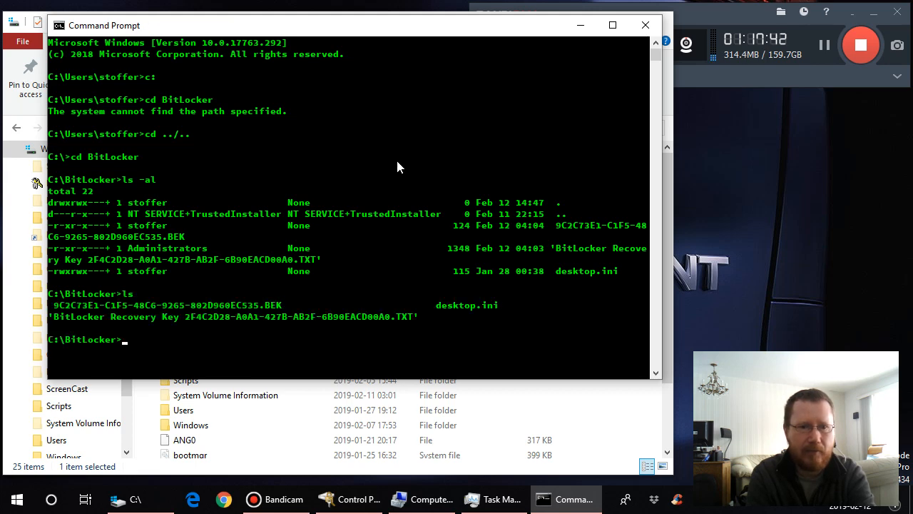
{"action": "type", "text": "dir"}
{"action": "key", "text": "Return"}
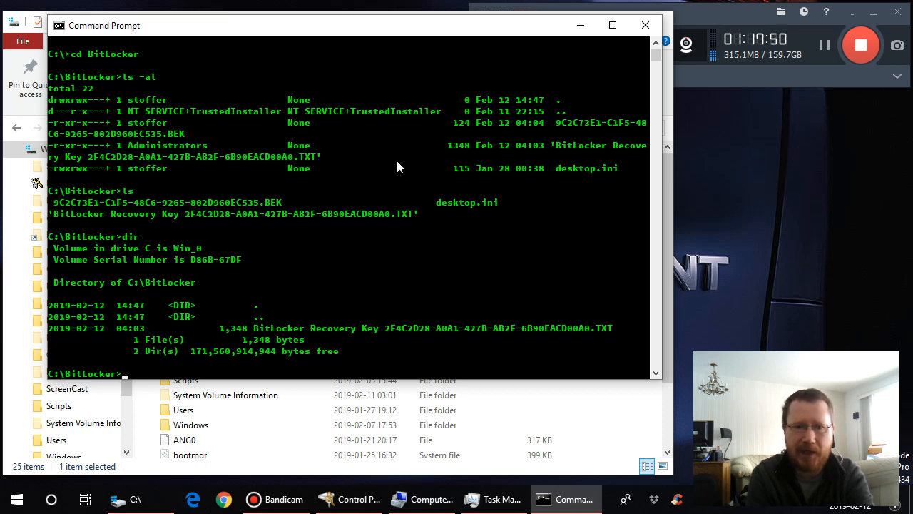
{"action": "type", "text": "dir"}
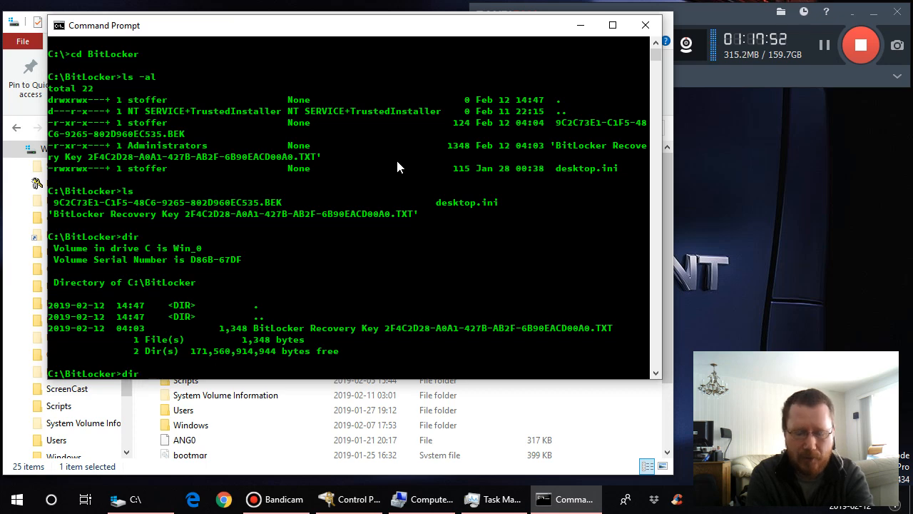
{"action": "type", "text": " /a"}
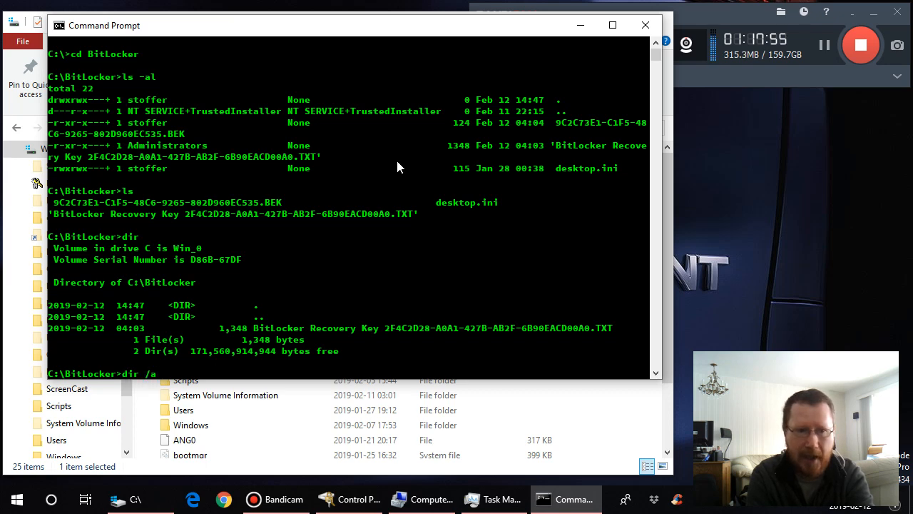
{"action": "key", "text": "Return"}
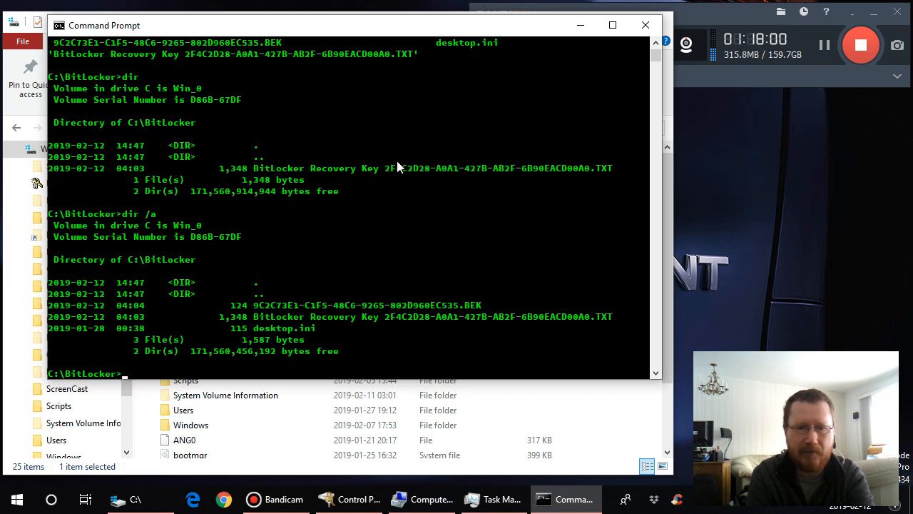
- Try to list the D: drive's BitLocker key protectors by running manage-bde -protectors -get D:
{"action": "type", "text": "man"}
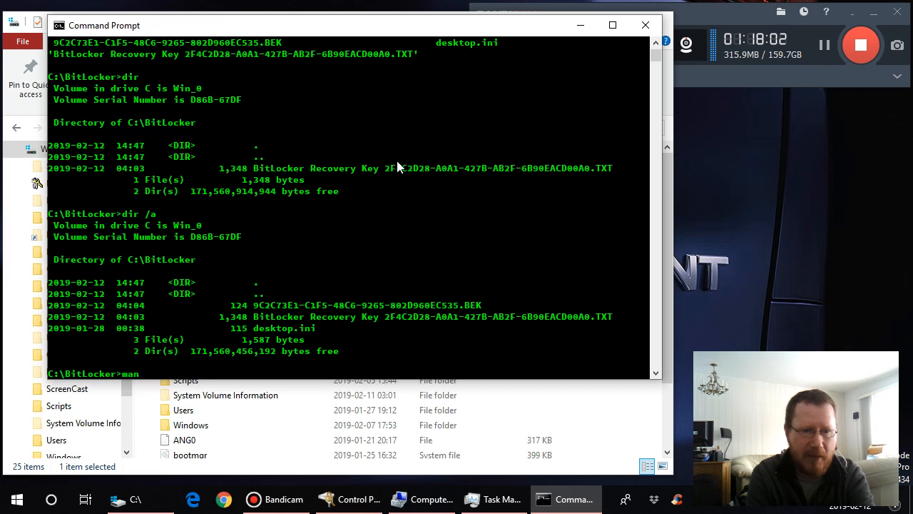
{"action": "type", "text": "age-bde"}
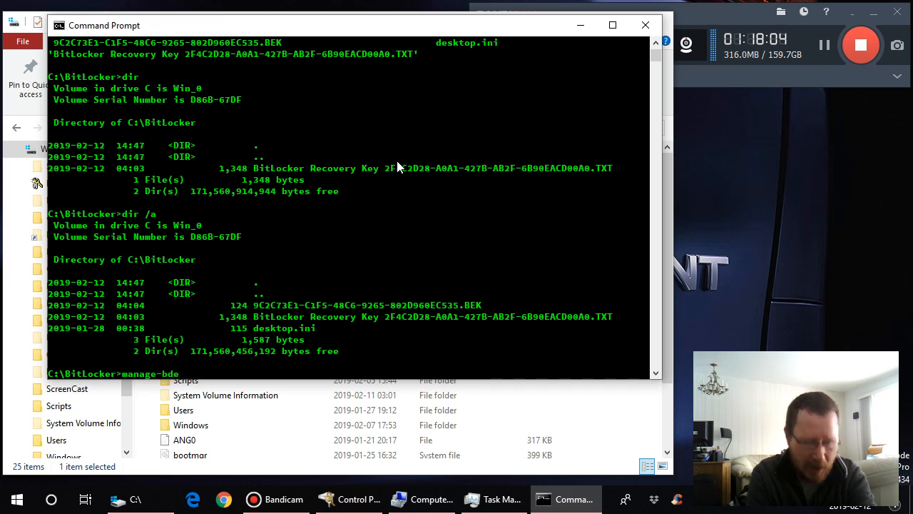
{"action": "type", "text": " -"}
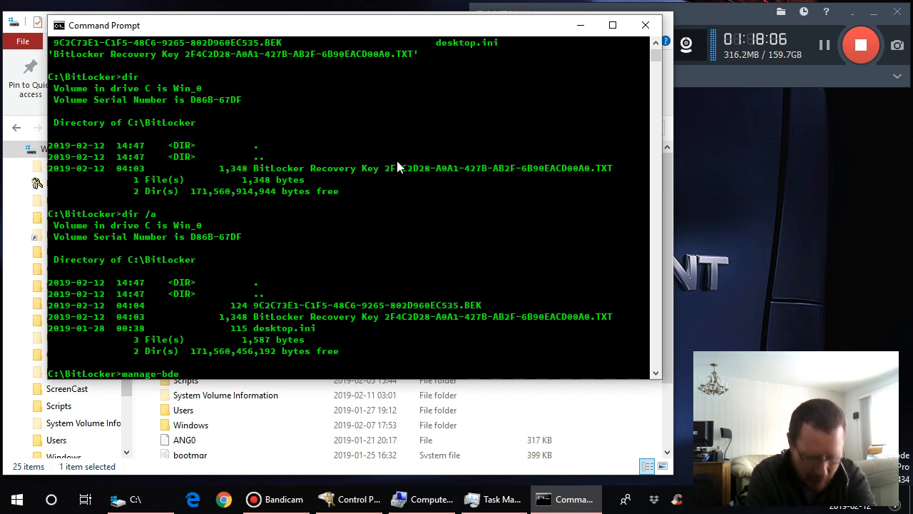
{"action": "type", "text": "pro"}
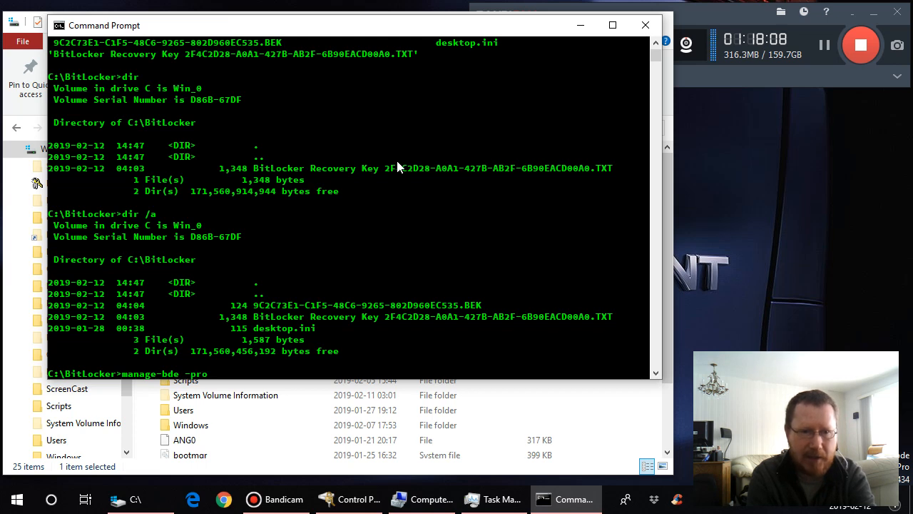
{"action": "type", "text": "tectors"}
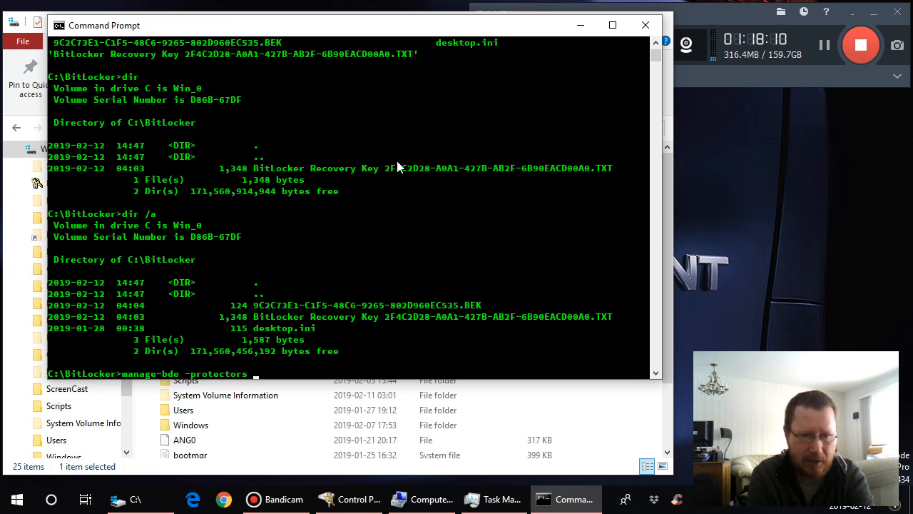
{"action": "type", "text": " D:"}
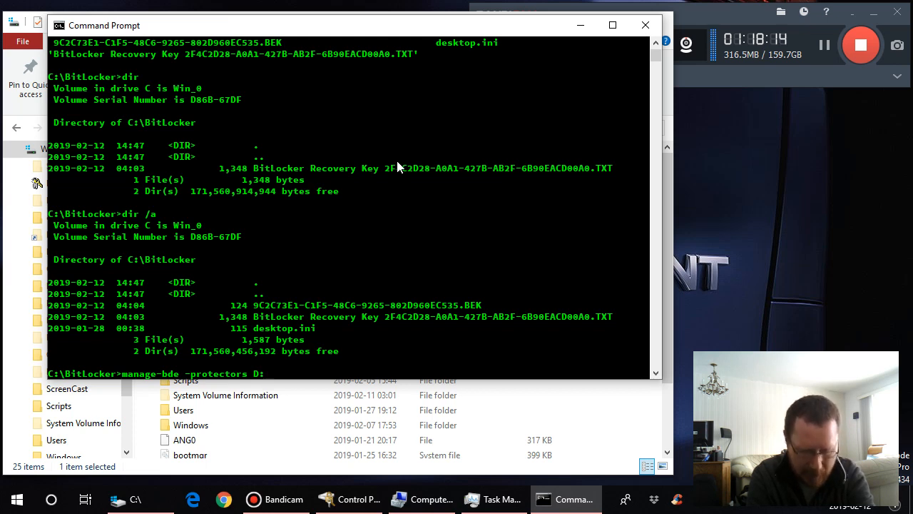
{"action": "key", "text": "BackSpace"}
{"action": "key", "text": "BackSpace"}
{"action": "type", "text": "-get "}
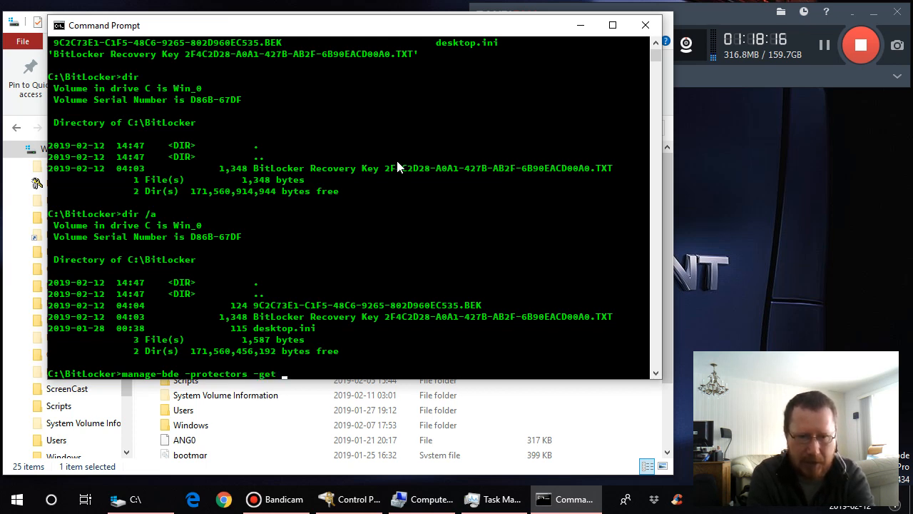
{"action": "type", "text": "D:"}
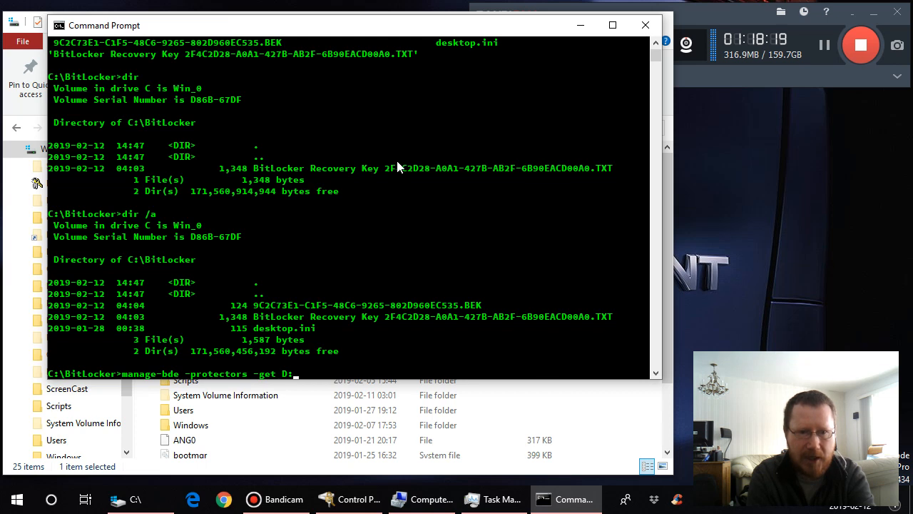
{"action": "key", "text": "Return"}
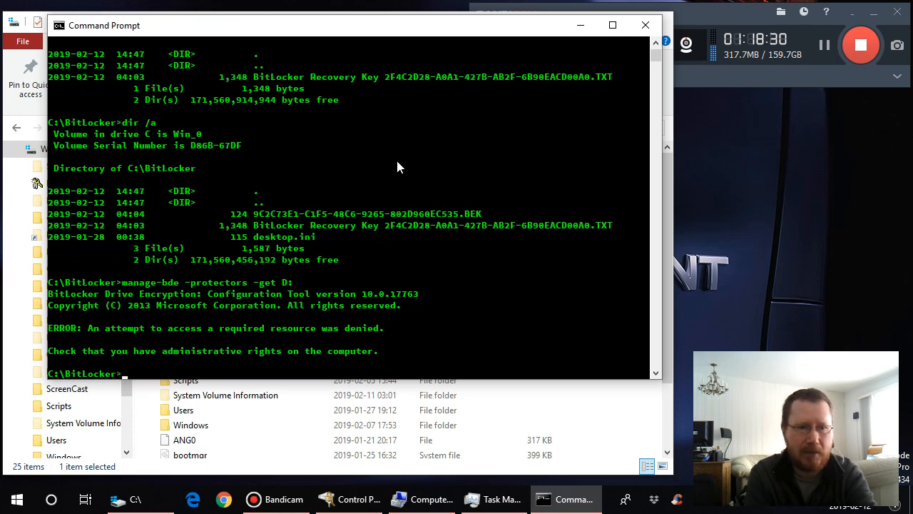
- Exit the non-elevated command prompt and open one with administrator rights, allowing it to make changes to the device
{"action": "type", "text": "exit"}
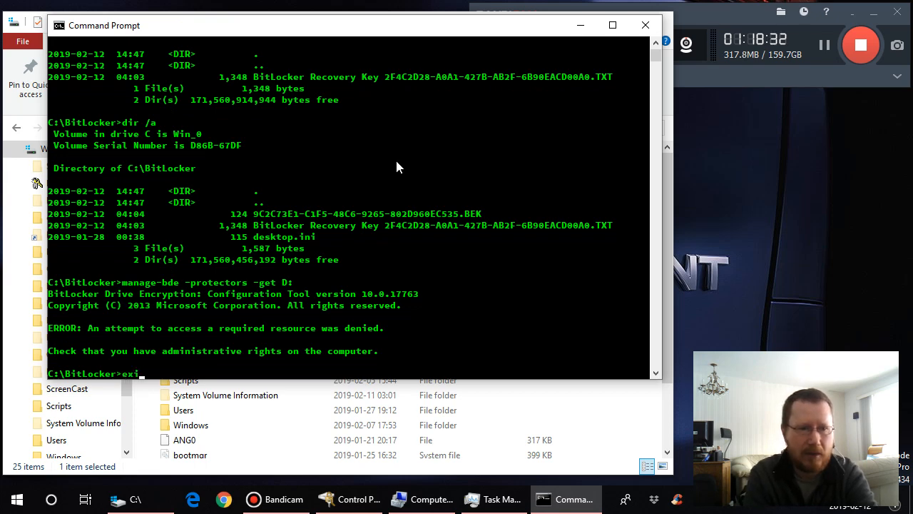
{"action": "key", "text": "Return"}
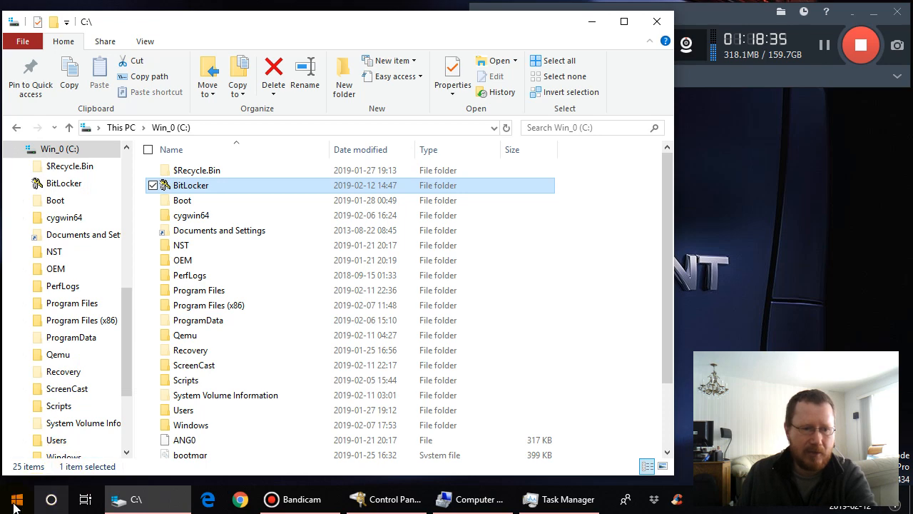
{"action": "right_click", "coordinate": [14, 505]}
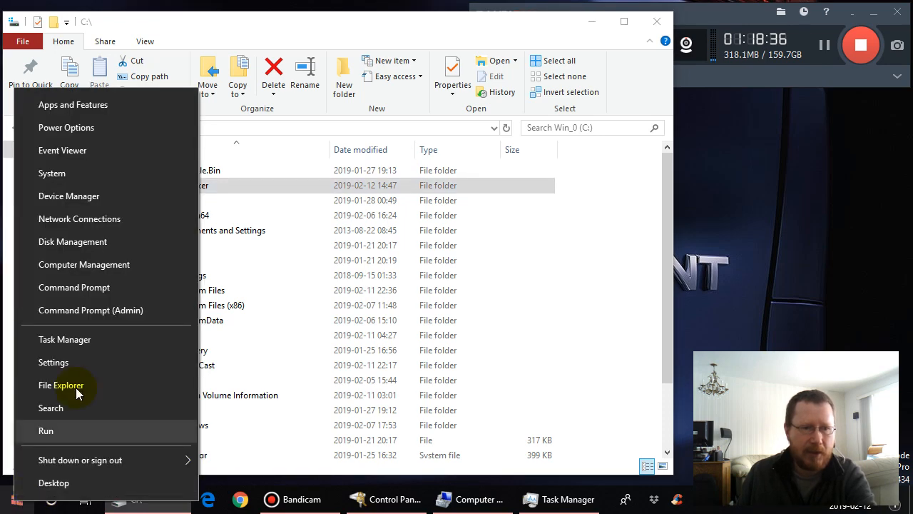
{"action": "left_click", "coordinate": [95, 312]}
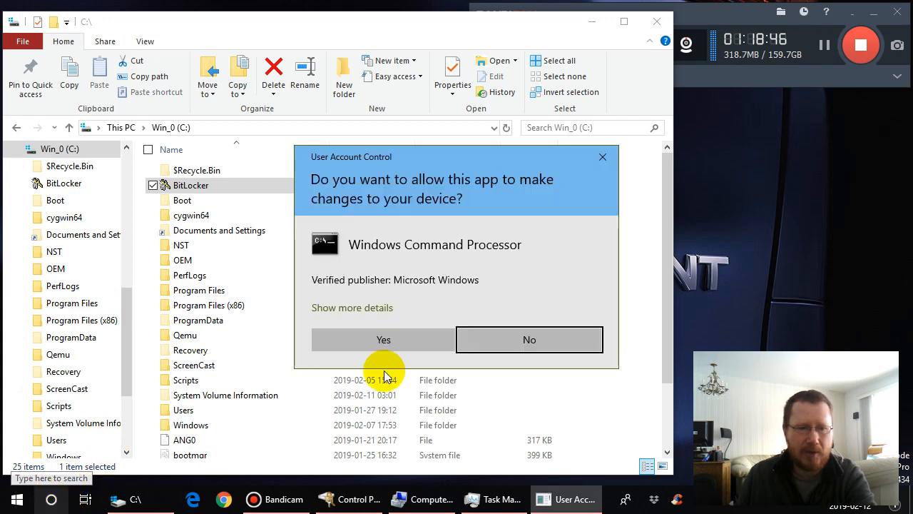
{"action": "left_click", "coordinate": [404, 338]}
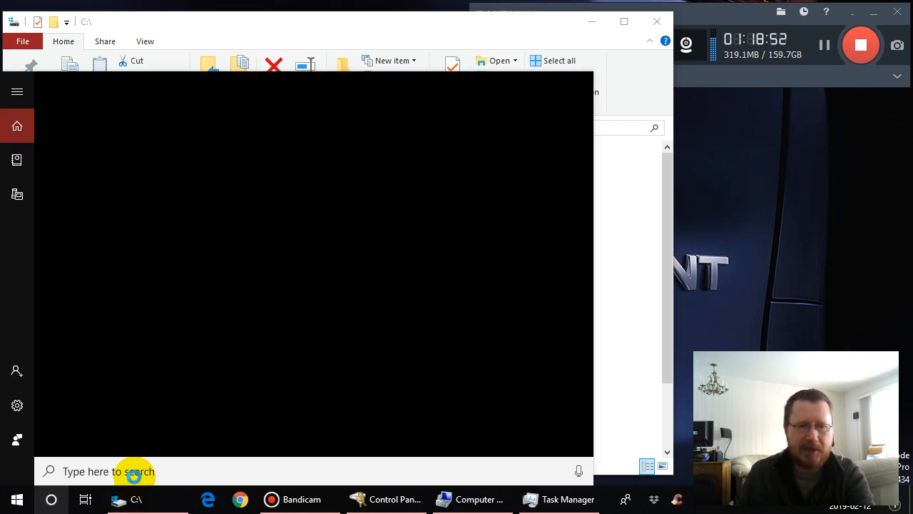
{"action": "type", "text": "cmd"}
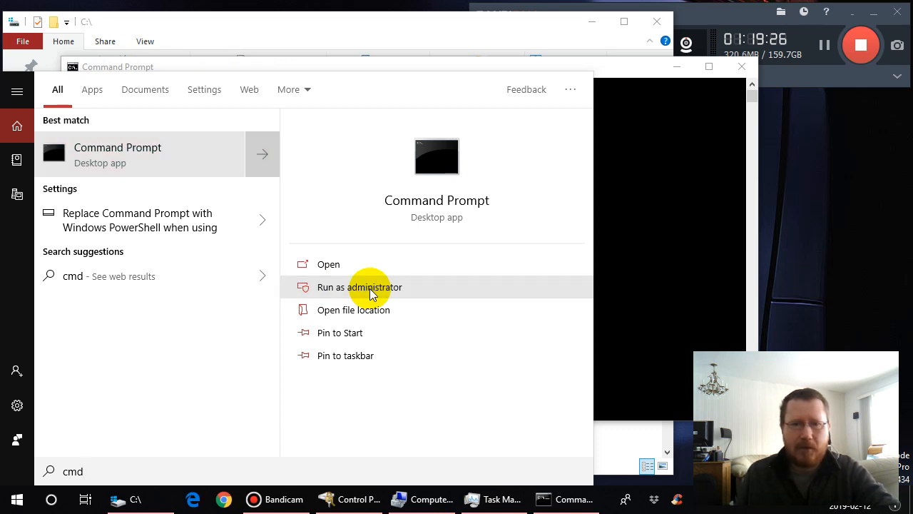
{"action": "left_click", "coordinate": [370, 289]}
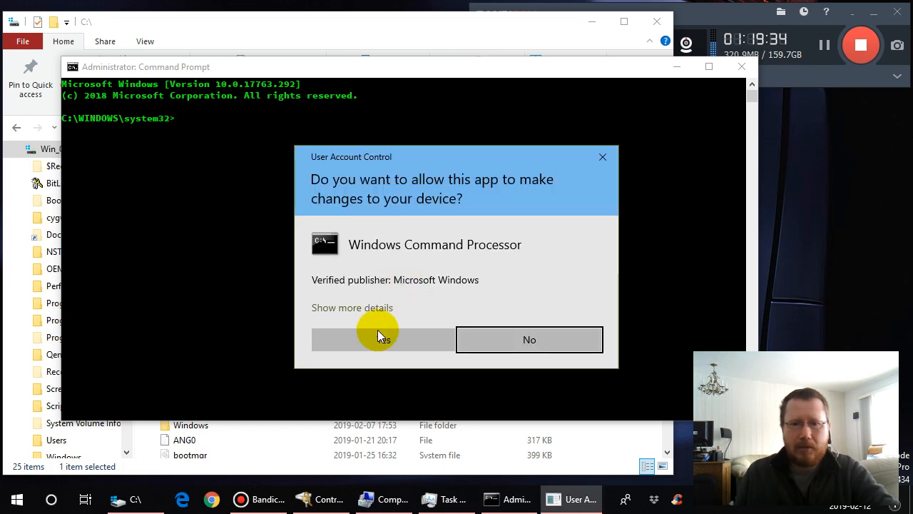
{"action": "left_click", "coordinate": [378, 329]}
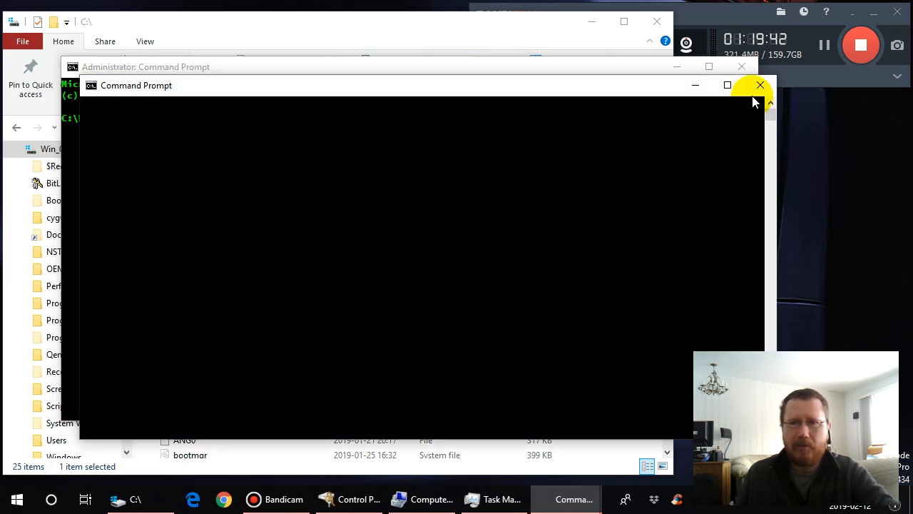
{"action": "left_click", "coordinate": [760, 86]}
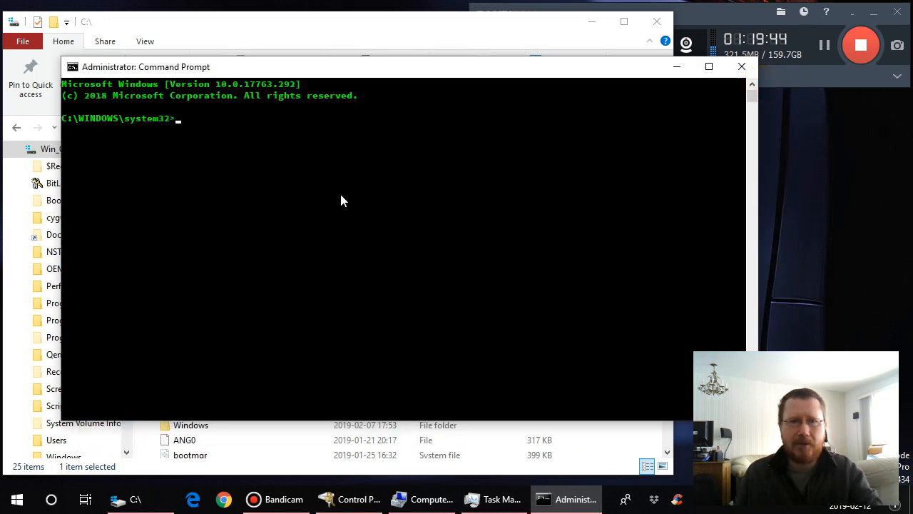
- Change into C:\BitLocker with cd ../.. and cd BitLocker, and list all its files with dir /a
{"action": "type", "text": "cd ../.."}
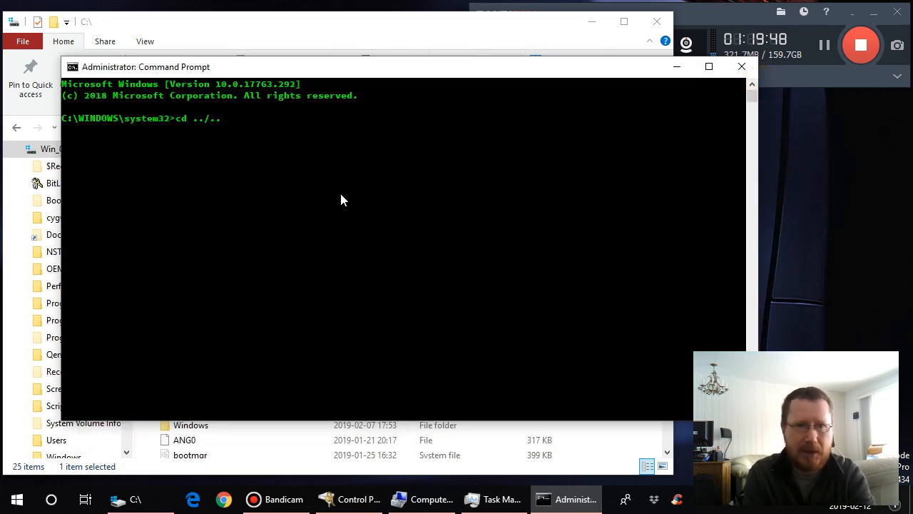
{"action": "key", "text": "Return"}
{"action": "type", "text": "cd Bi"}
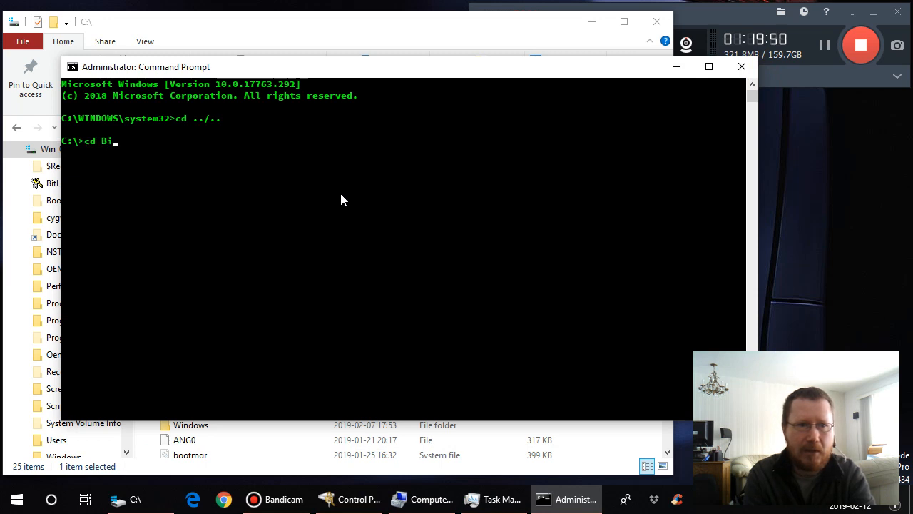
{"action": "type", "text": "tLocker"}
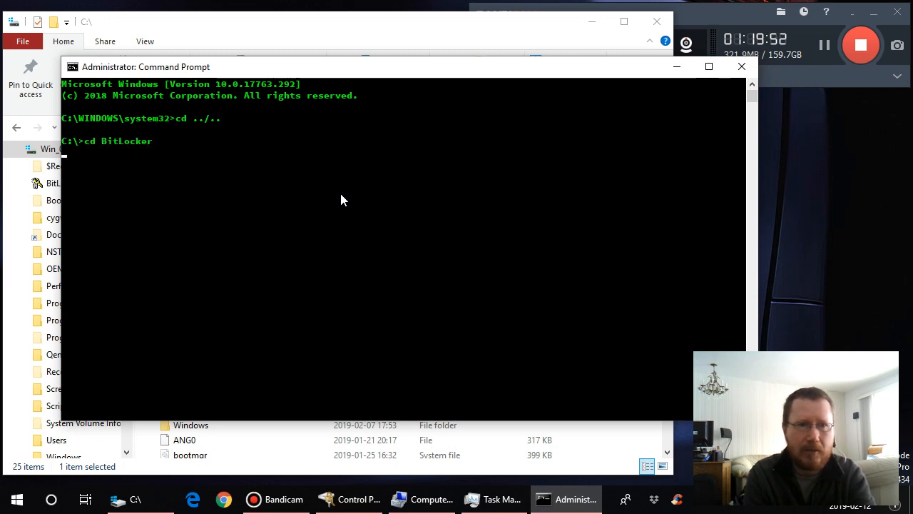
{"action": "type", "text": "dir /a"}
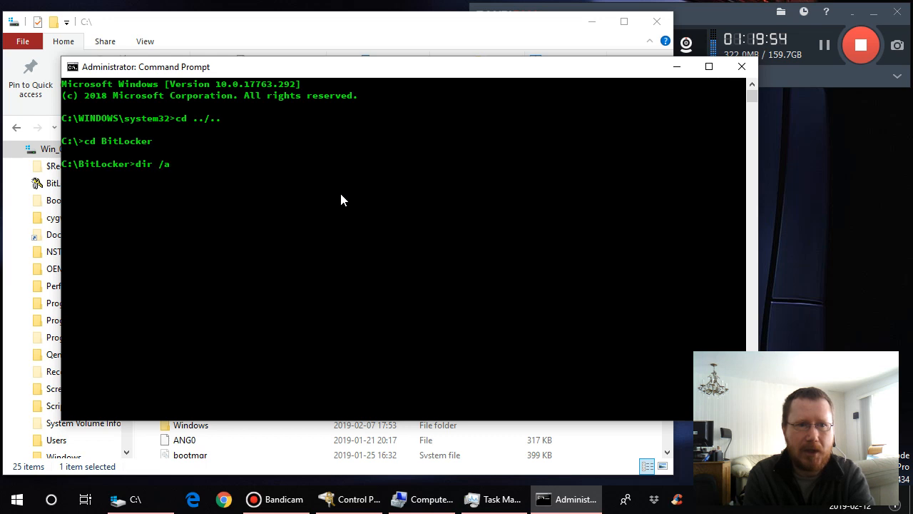
{"action": "key", "text": "Return"}
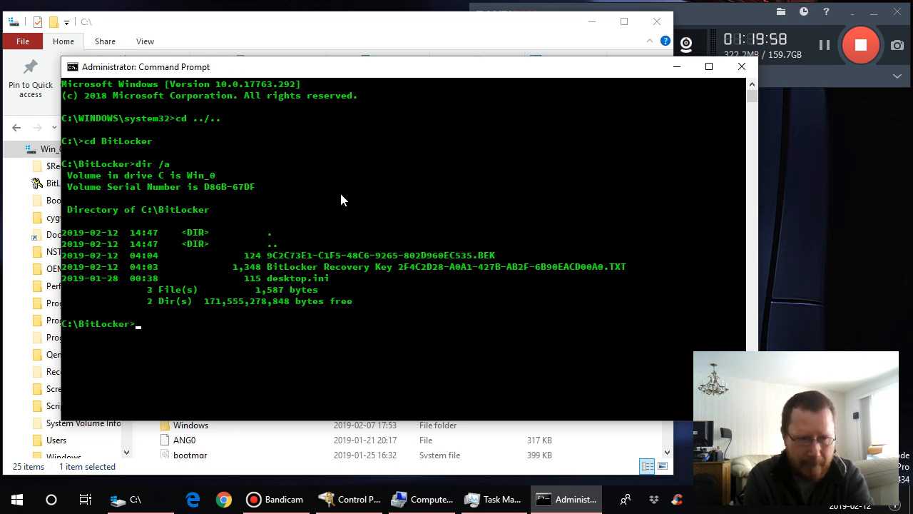
- List the D: drive's key protectors with manage-bde -protectors -get D: and highlight the ID of the Password protector
{"action": "type", "text": "manage"}
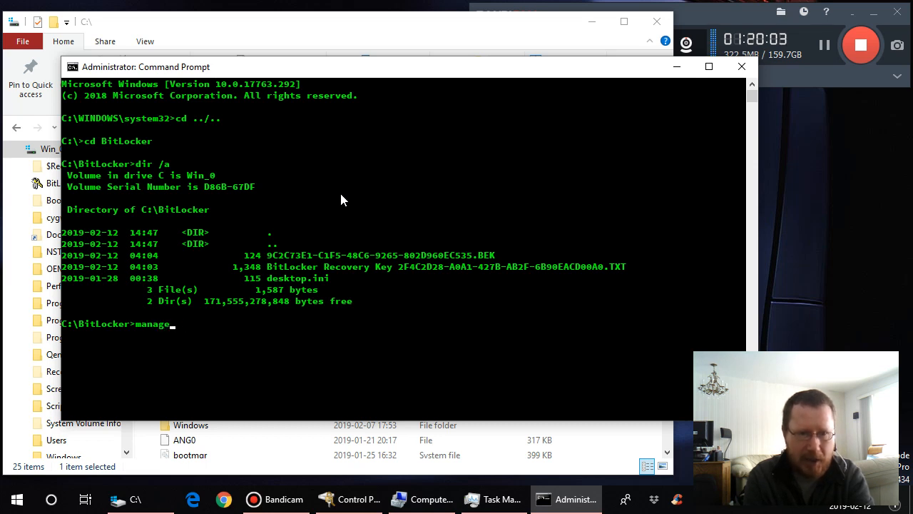
{"action": "type", "text": "-bde -"}
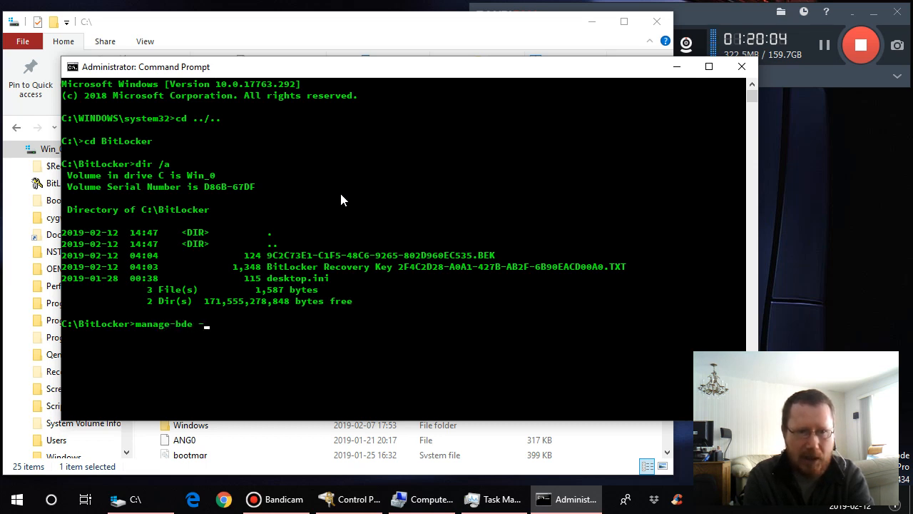
{"action": "type", "text": "protectors -gt"}
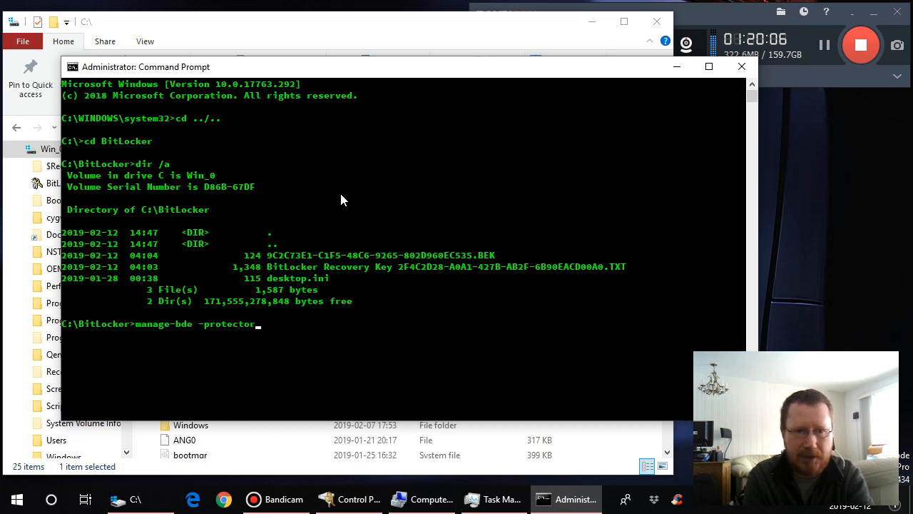
{"action": "key", "text": "BackSpace"}
{"action": "key", "text": "BackSpace"}
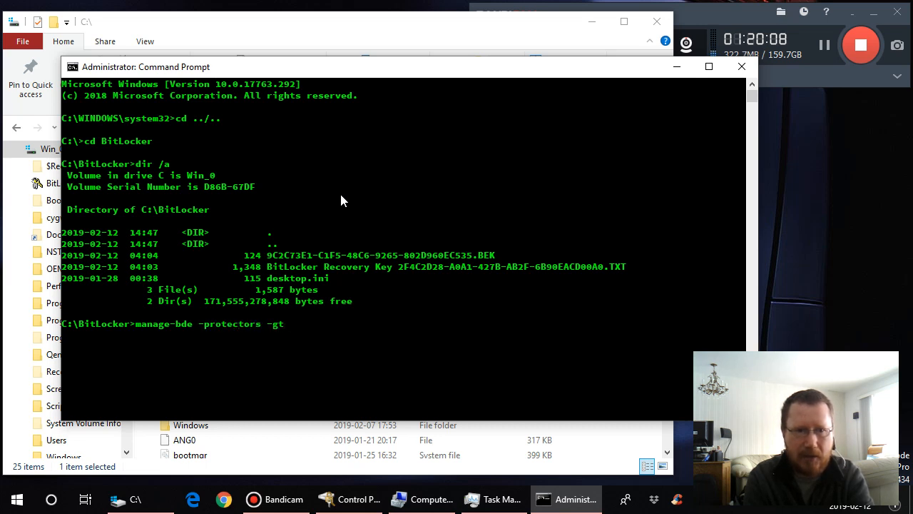
{"action": "type", "text": "et D"}
{"action": "type", "text": ":"}
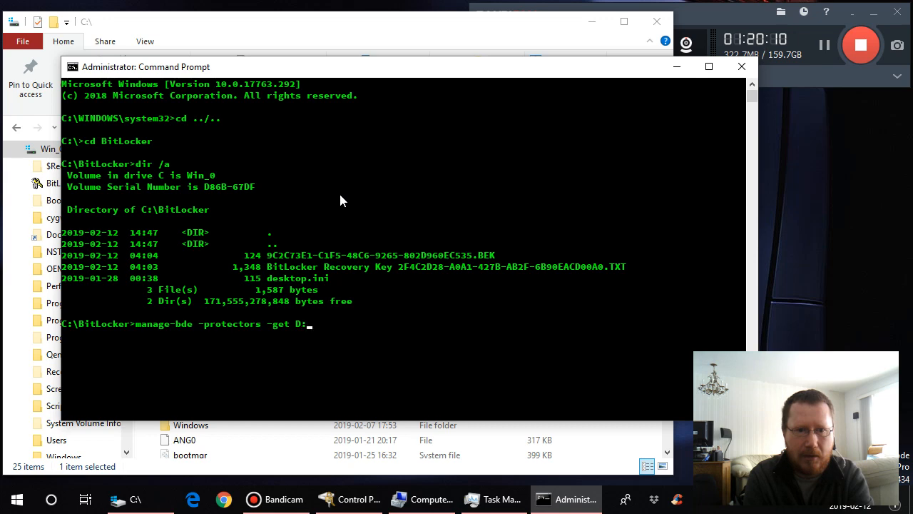
{"action": "key", "text": "Return"}
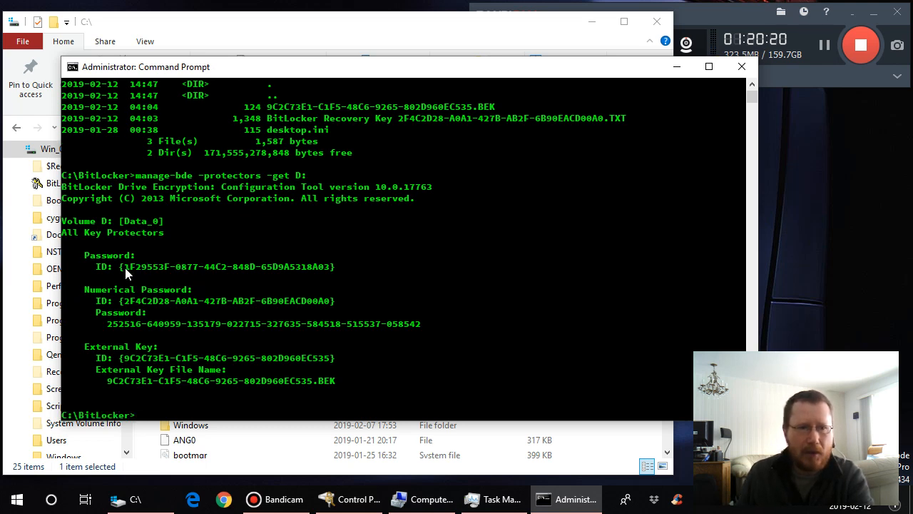
{"action": "left_click_drag", "start_coordinate": [124, 268], "coordinate": [330, 268]}
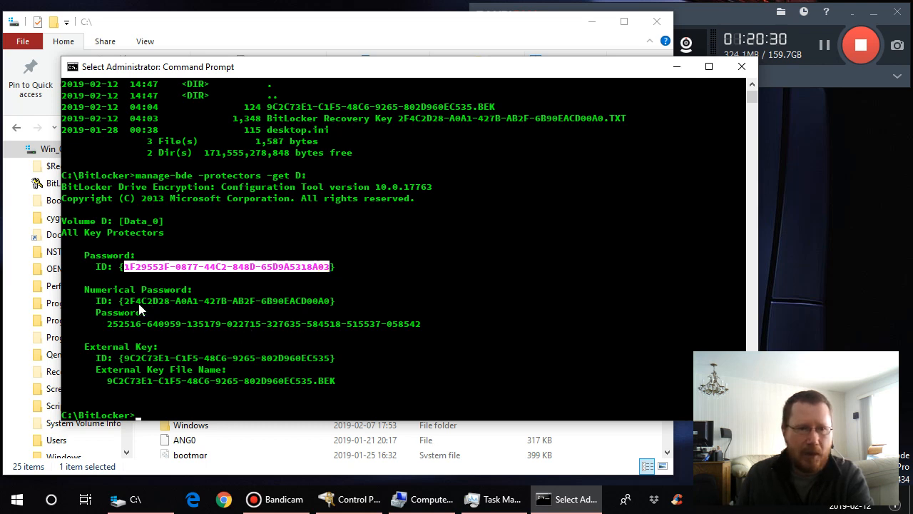
- Highlight the Numerical Password protector's ID and its recovery password in the D: drive's key protector listing
{"action": "left_click_drag", "start_coordinate": [125, 303], "coordinate": [330, 307]}
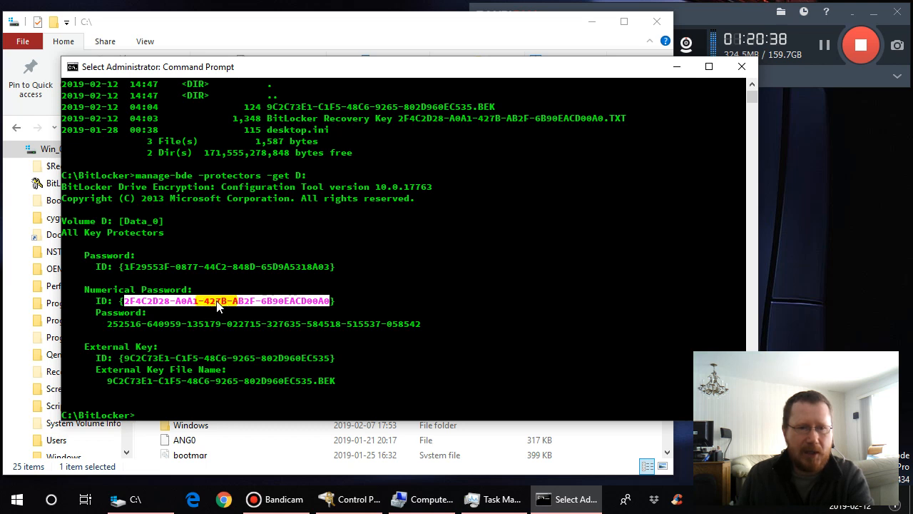
{"action": "left_click", "coordinate": [109, 325]}
{"action": "left_click_drag", "start_coordinate": [109, 325], "coordinate": [421, 325]}
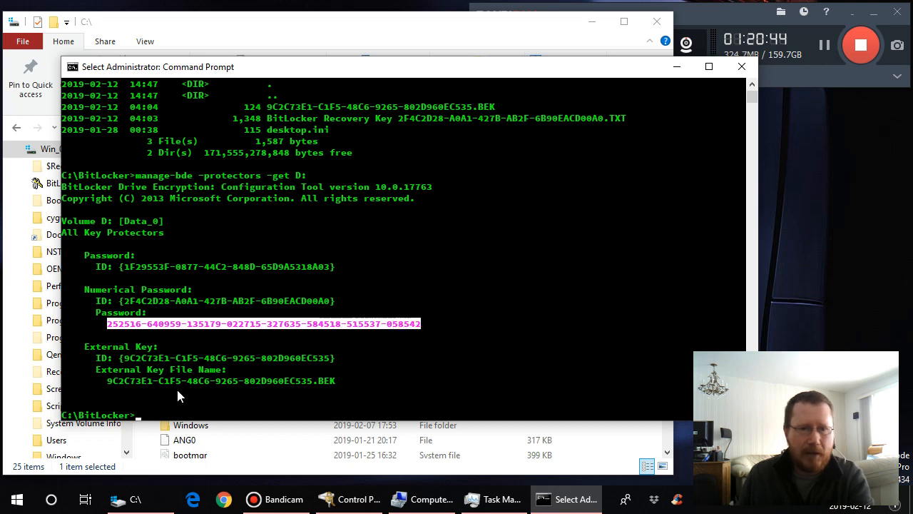
- Highlight the External Key protector's ID, and copy its external key file name without the .BEK extension
{"action": "left_click", "coordinate": [180, 369]}
{"action": "left_click_drag", "start_coordinate": [124, 359], "coordinate": [330, 366]}
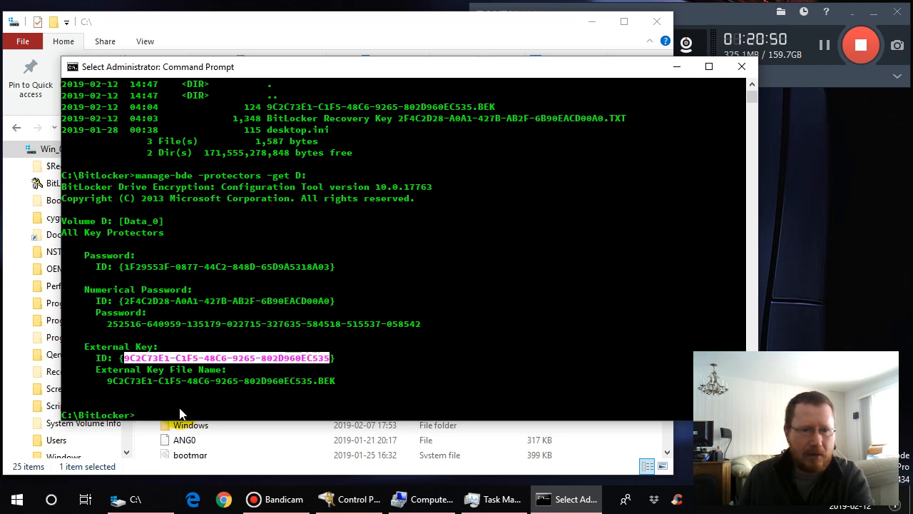
{"action": "left_click_drag", "start_coordinate": [107, 383], "coordinate": [313, 387]}
{"action": "key", "text": "super+c"}
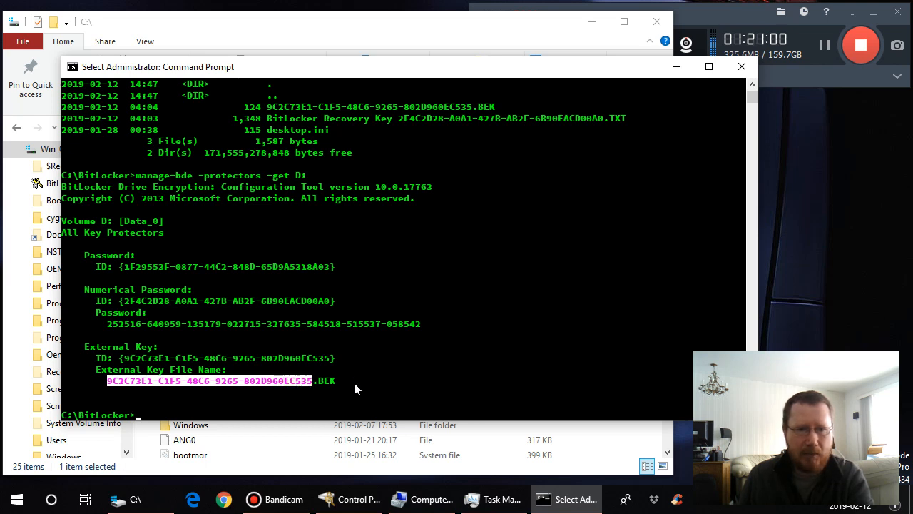
{"action": "right_click", "coordinate": [353, 380]}
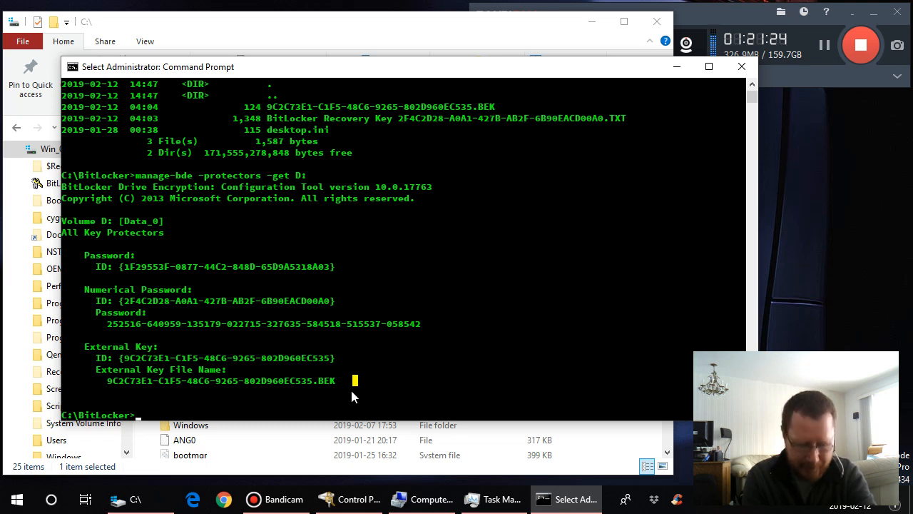
{"action": "type", "text": "ma"}
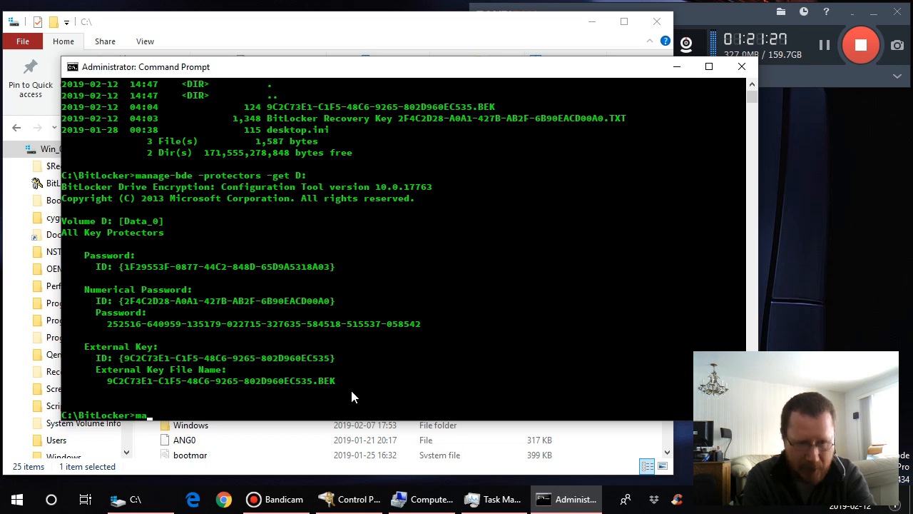
{"action": "type", "text": "nage-"}
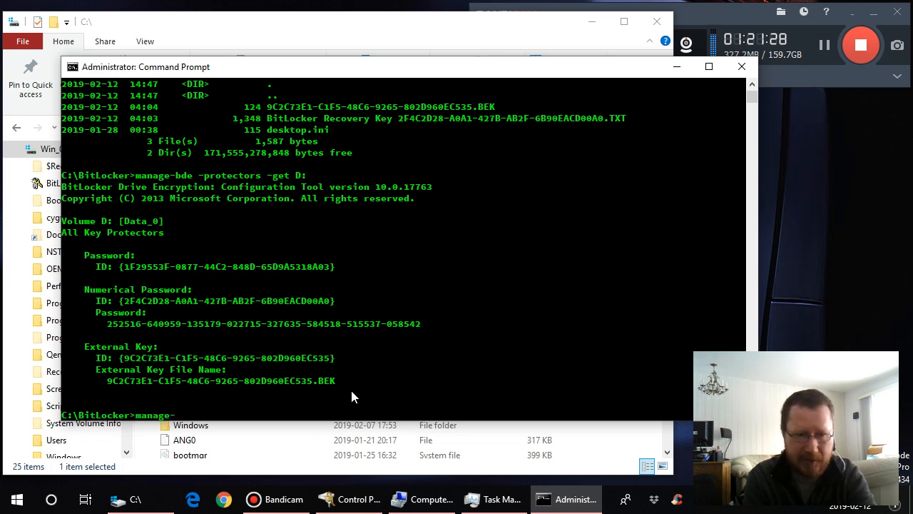
{"action": "type", "text": "bde "}
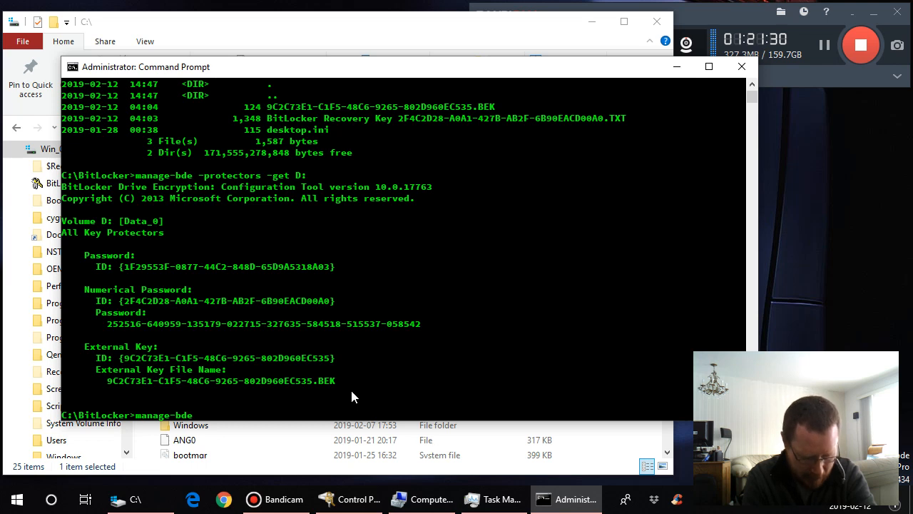
{"action": "type", "text": "-p"}
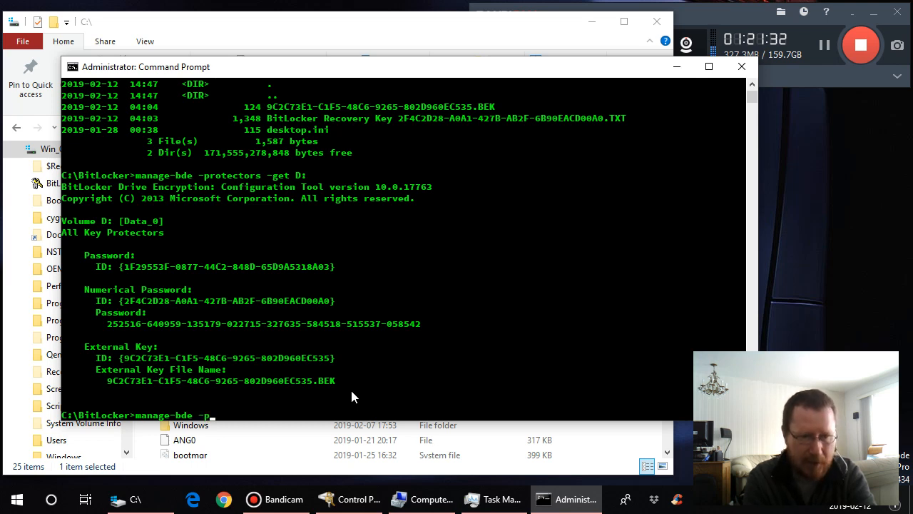
{"action": "type", "text": "rotectors"}
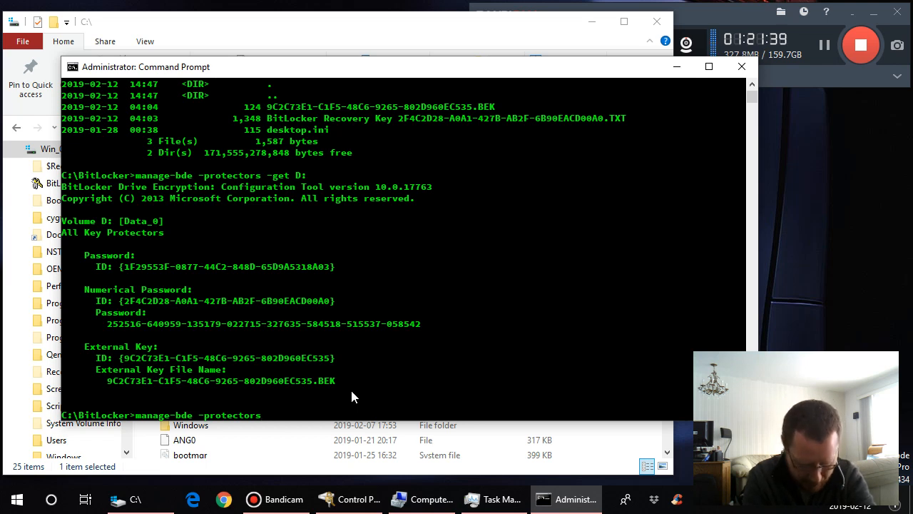
{"action": "type", "text": " -a"}
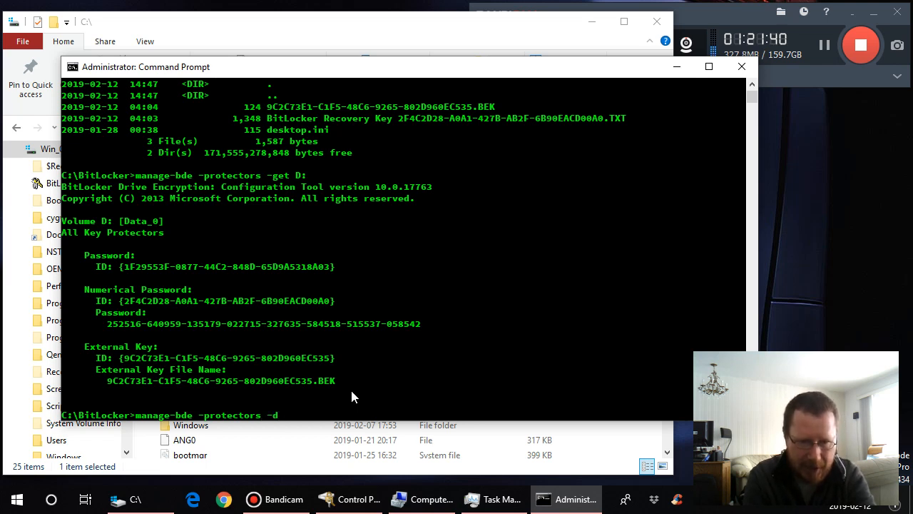
{"action": "type", "text": "dd"}
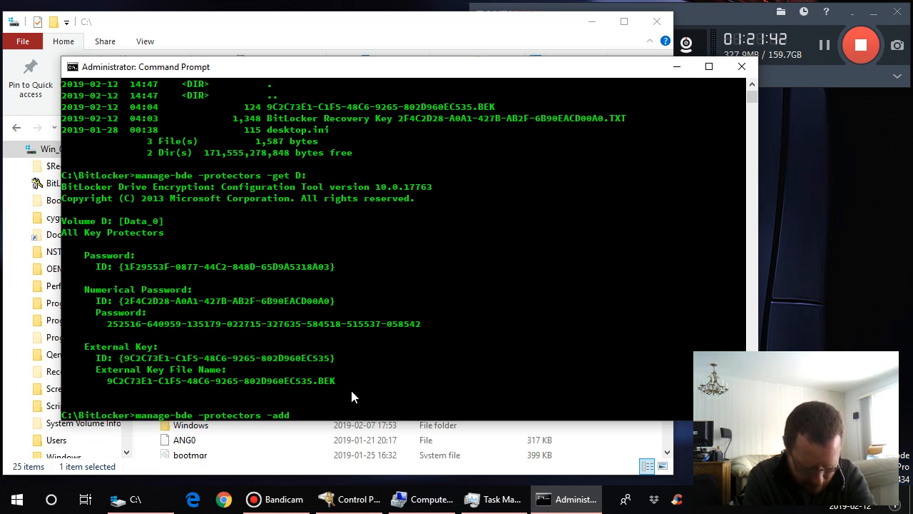
{"action": "type", "text": " D:"}
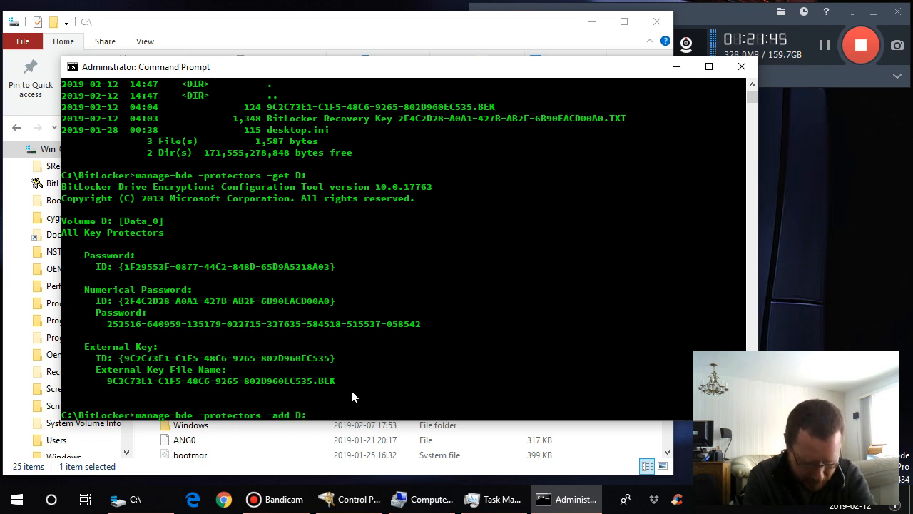
{"action": "type", "text": " -"}
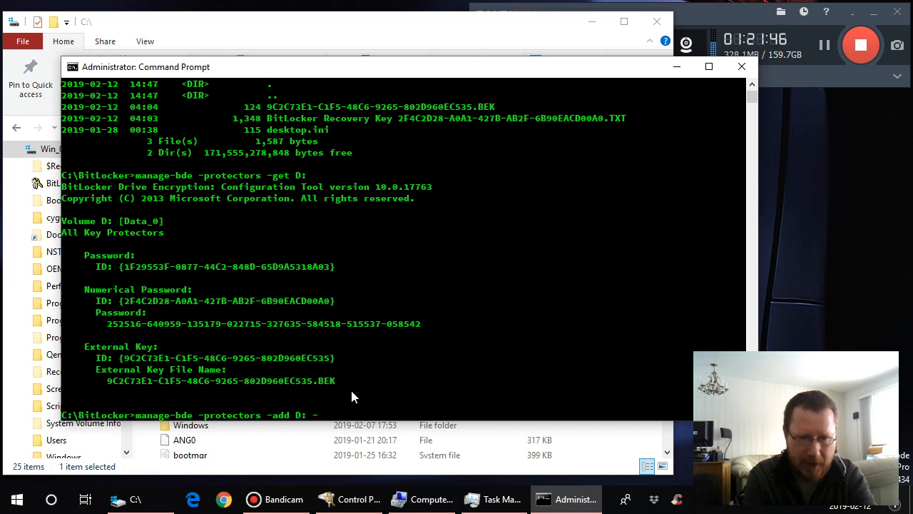
{"action": "type", "text": "Recover"}
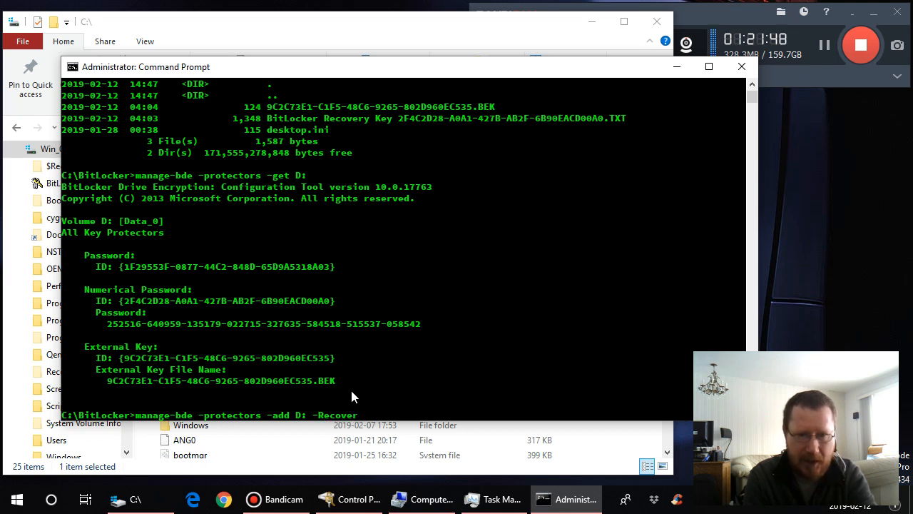
{"action": "type", "text": "Key"}
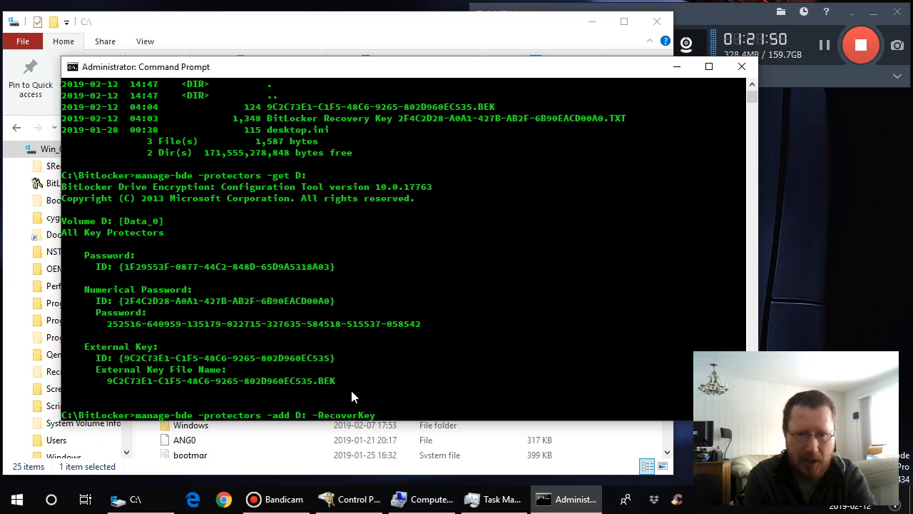
{"action": "type", "text": " C:"}
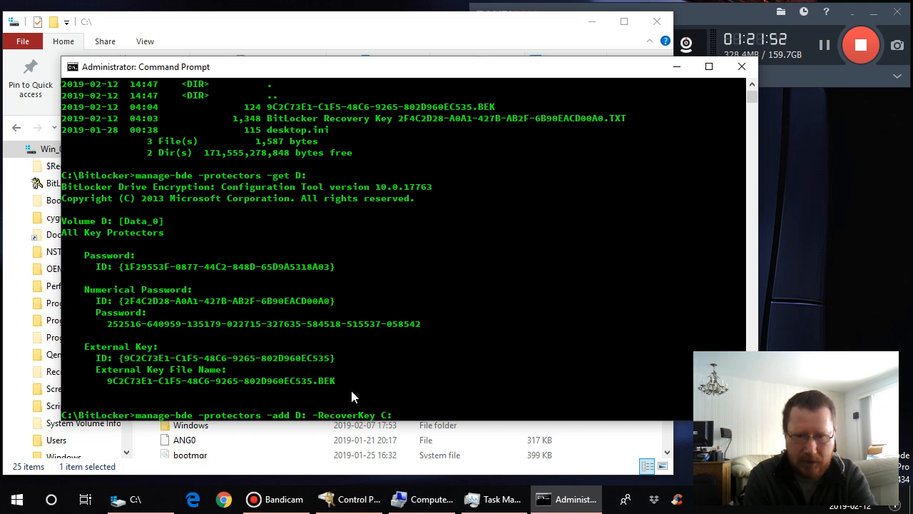
{"action": "type", "text": "\\Bit"}
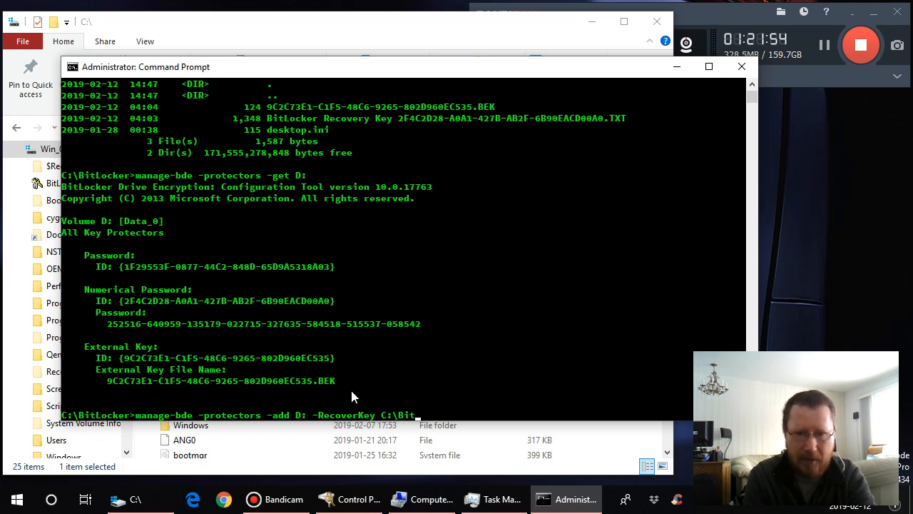
{"action": "type", "text": "Locker"}
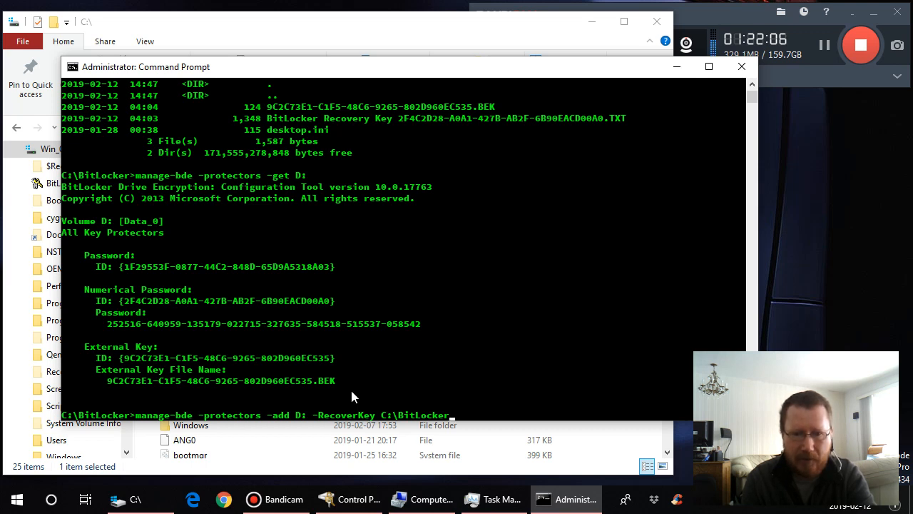
{"action": "key", "text": "BackSpace"}
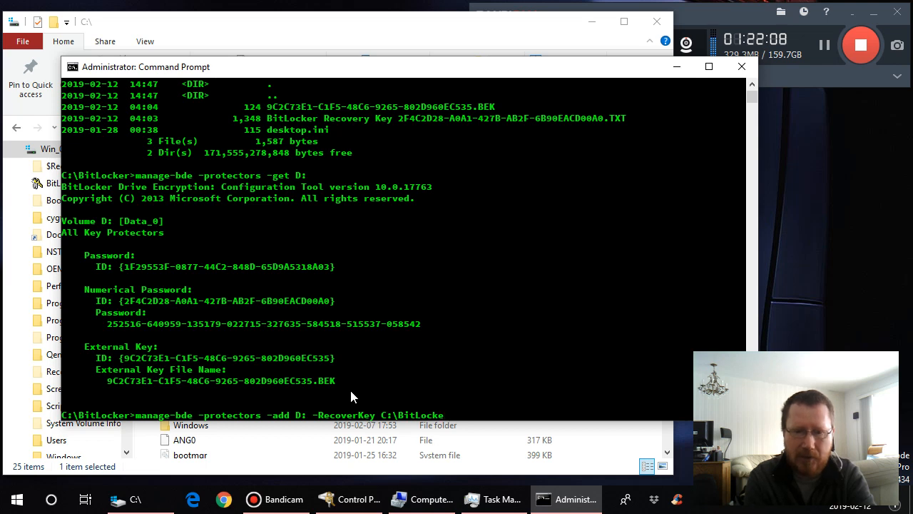
{"action": "key", "text": "BackSpace"}
{"action": "key", "text": "BackSpace"}
{"action": "key", "text": "BackSpace"}
{"action": "key", "text": "BackSpace"}
{"action": "key", "text": "BackSpace"}
{"action": "key", "text": "BackSpace"}
{"action": "key", "text": "BackSpace"}
{"action": "key", "text": "BackSpace"}
{"action": "key", "text": "BackSpace"}
{"action": "key", "text": "BackSpace"}
{"action": "key", "text": "BackSpace"}
{"action": "key", "text": "BackSpace"}
{"action": "key", "text": "BackSpace"}
{"action": "key", "text": "BackSpace"}
{"action": "key", "text": "BackSpace"}
{"action": "key", "text": "BackSpace"}
{"action": "key", "text": "BackSpace"}
{"action": "key", "text": "BackSpace"}
{"action": "key", "text": "BackSpace"}
{"action": "key", "text": "BackSpace"}
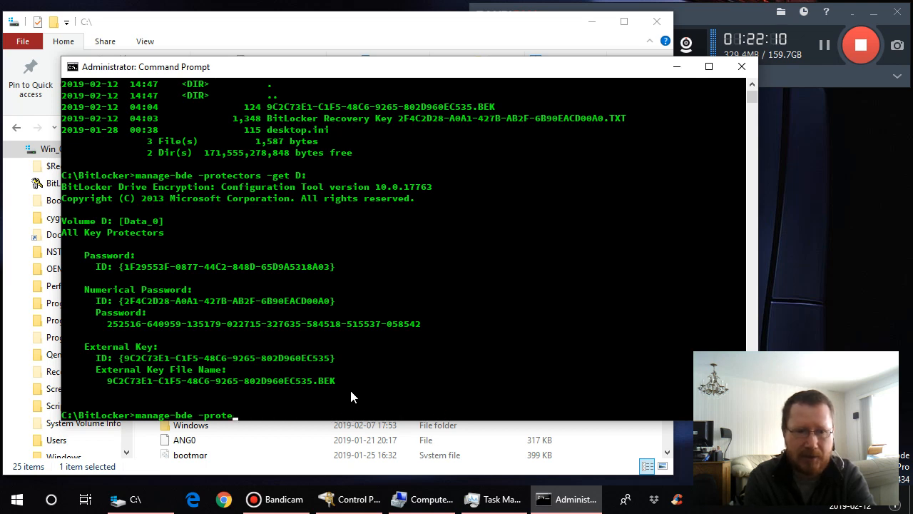
{"action": "key", "text": "BackSpace"}
{"action": "key", "text": "BackSpace"}
{"action": "key", "text": "BackSpace"}
{"action": "key", "text": "BackSpace"}
{"action": "key", "text": "BackSpace"}
{"action": "key", "text": "BackSpace"}
{"action": "key", "text": "BackSpace"}
{"action": "key", "text": "BackSpace"}
{"action": "key", "text": "BackSpace"}
{"action": "key", "text": "BackSpace"}
{"action": "key", "text": "BackSpace"}
{"action": "key", "text": "BackSpace"}
{"action": "key", "text": "BackSpace"}
{"action": "key", "text": "BackSpace"}
{"action": "key", "text": "BackSpace"}
{"action": "key", "text": "BackSpace"}
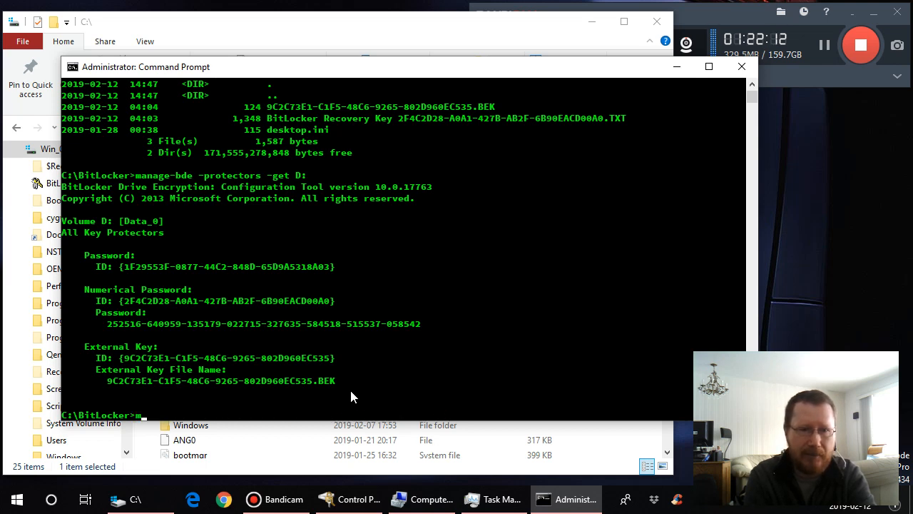
- Display the full contents of the external key's .BEK file with the more command, using the copied file name
{"action": "type", "text": "ore"}
{"action": "right_click", "coordinate": [303, 415]}
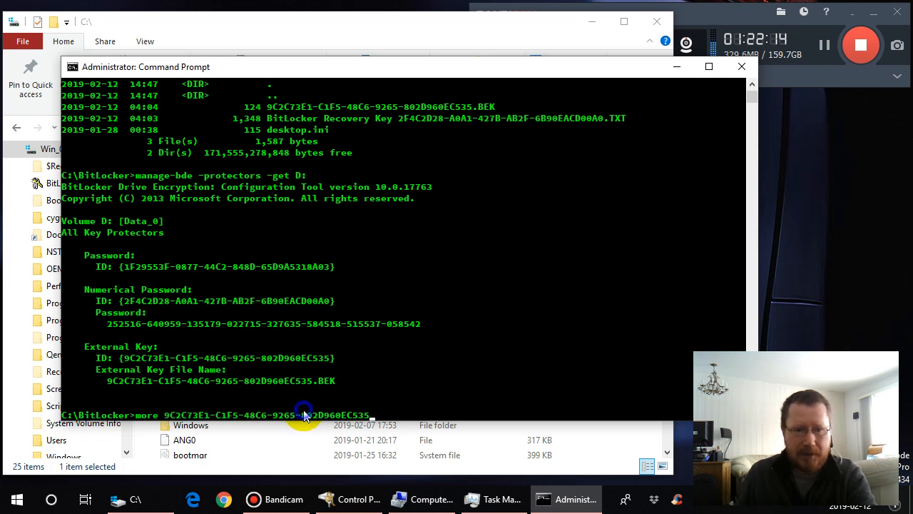
{"action": "type", "text": ".B"}
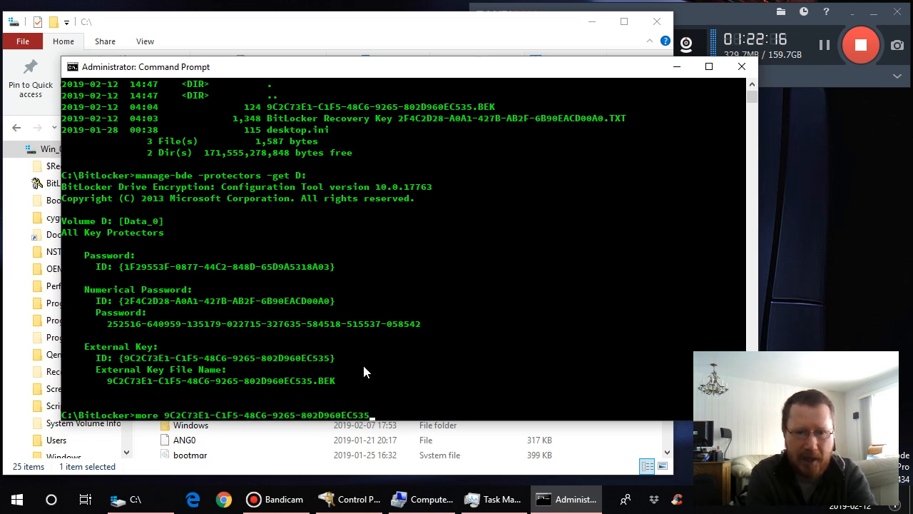
{"action": "type", "text": "EK"}
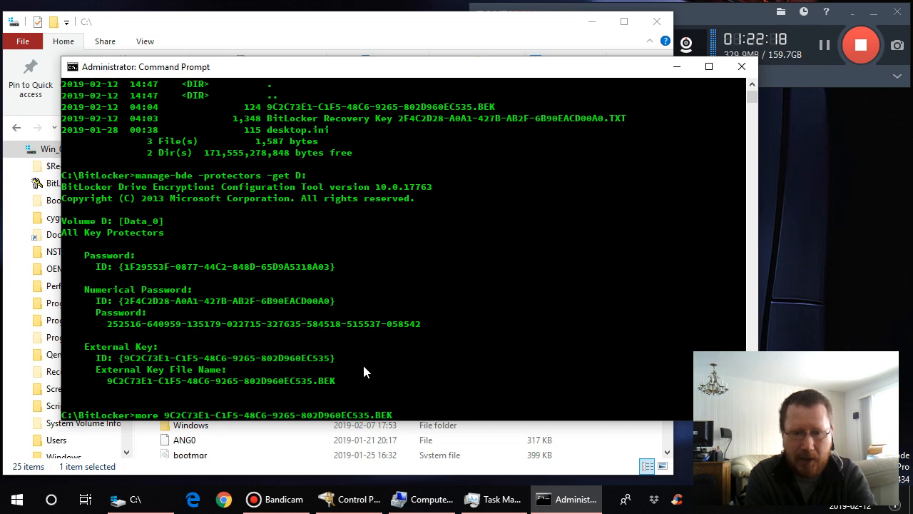
{"action": "key", "text": "Return"}
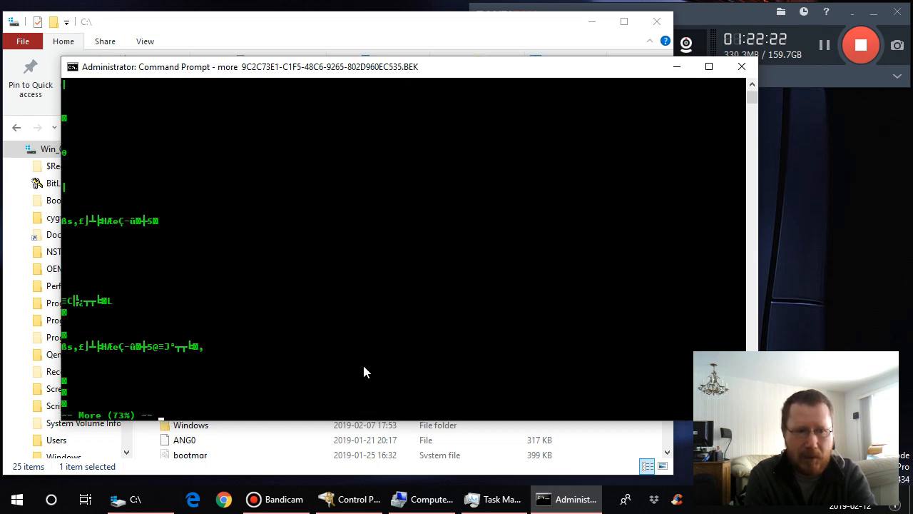
{"action": "key", "text": "space"}
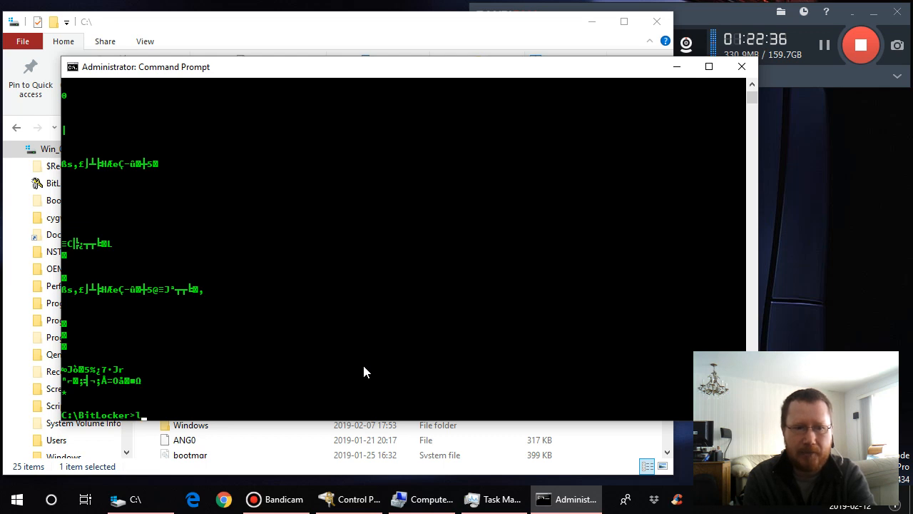
- List the files in C:\BitLocker with ls and highlight the name of the BitLocker Recovery Key text file
{"action": "type", "text": "s"}
{"action": "key", "text": "Return"}
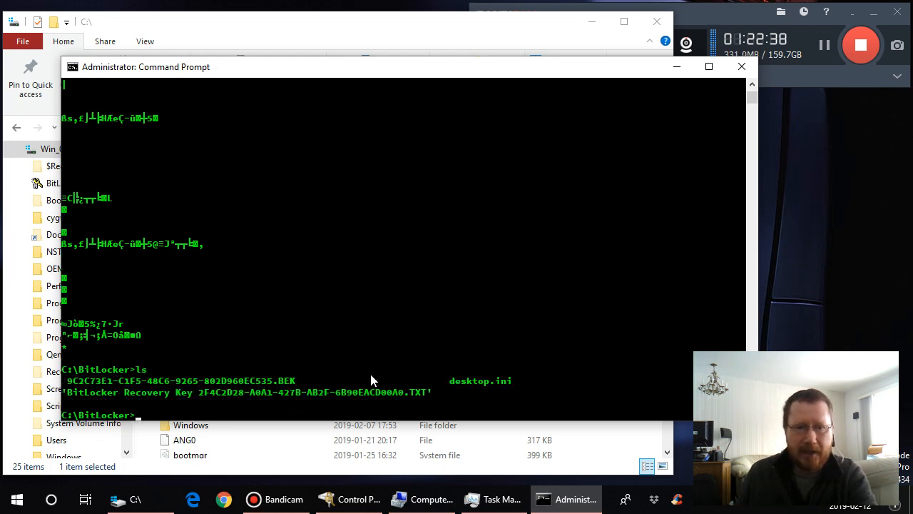
{"action": "left_click_drag", "start_coordinate": [65, 391], "coordinate": [427, 392]}
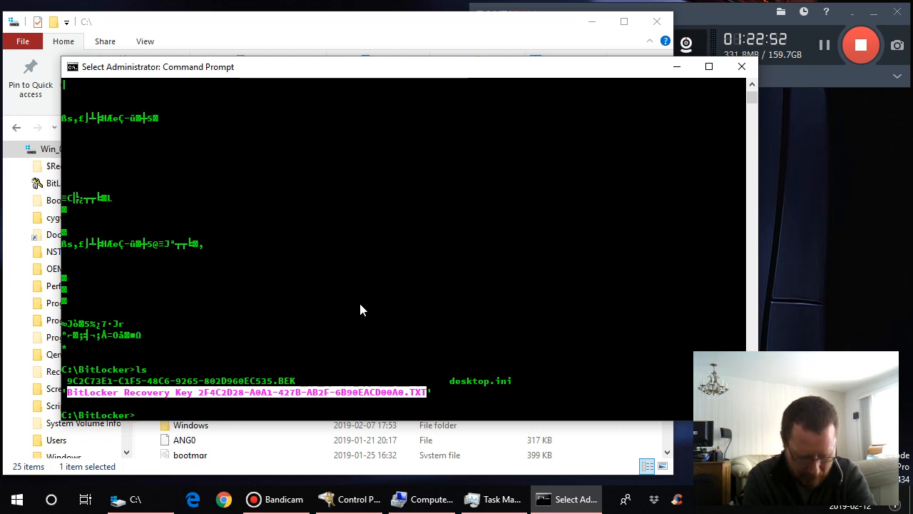
{"action": "type", "text": "manage"}
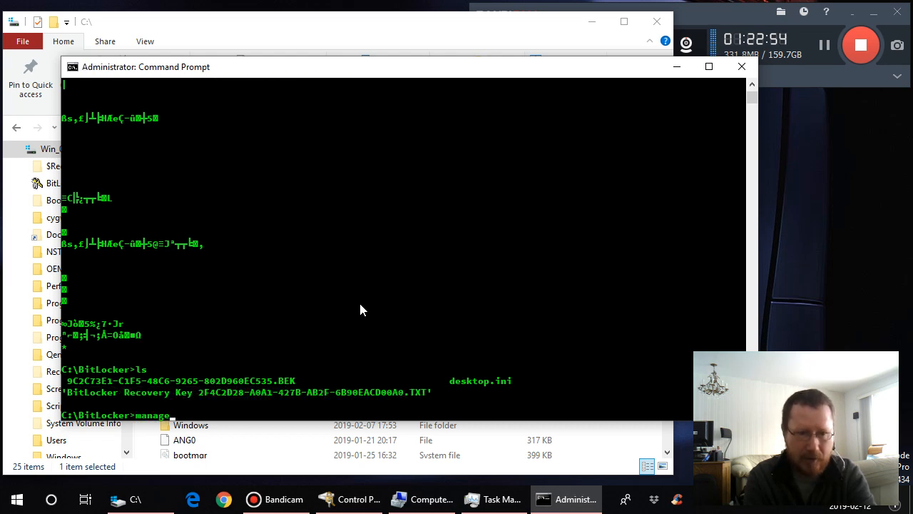
{"action": "type", "text": "-bde "}
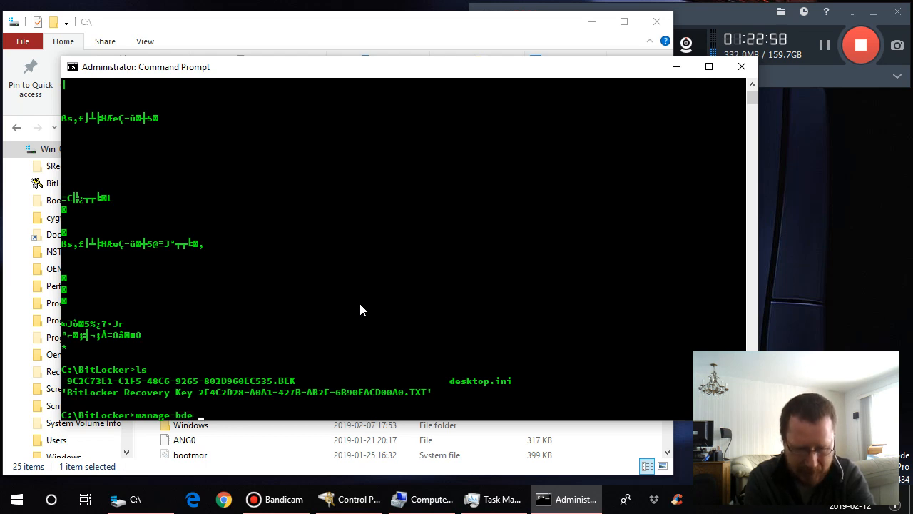
{"action": "type", "text": "-protec"}
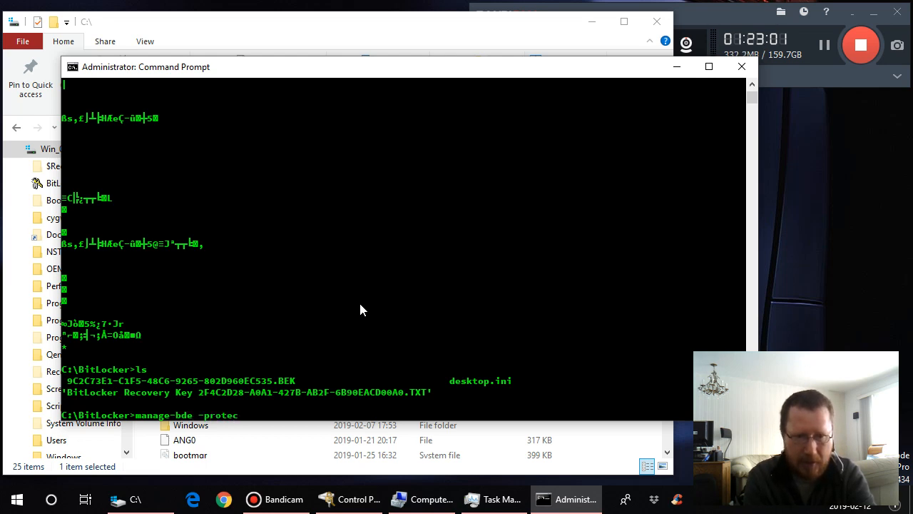
{"action": "type", "text": "tors"}
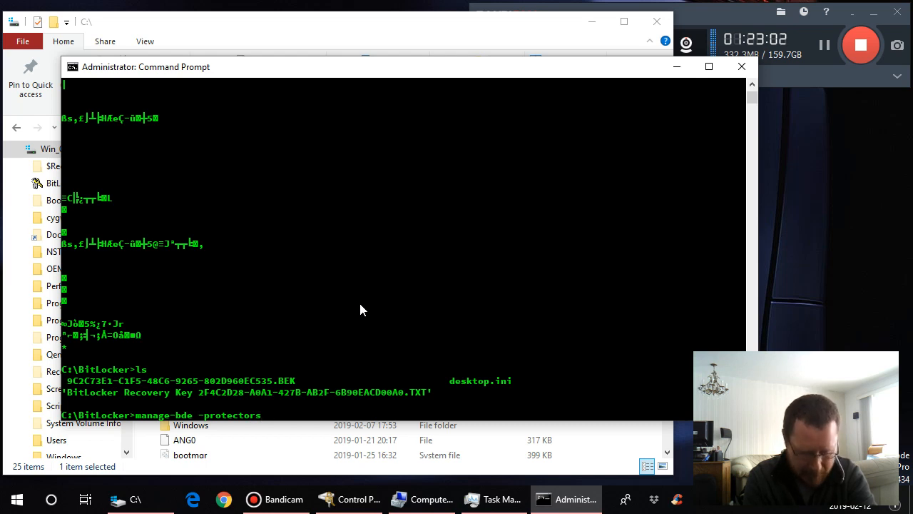
{"action": "type", "text": " -get D:"}
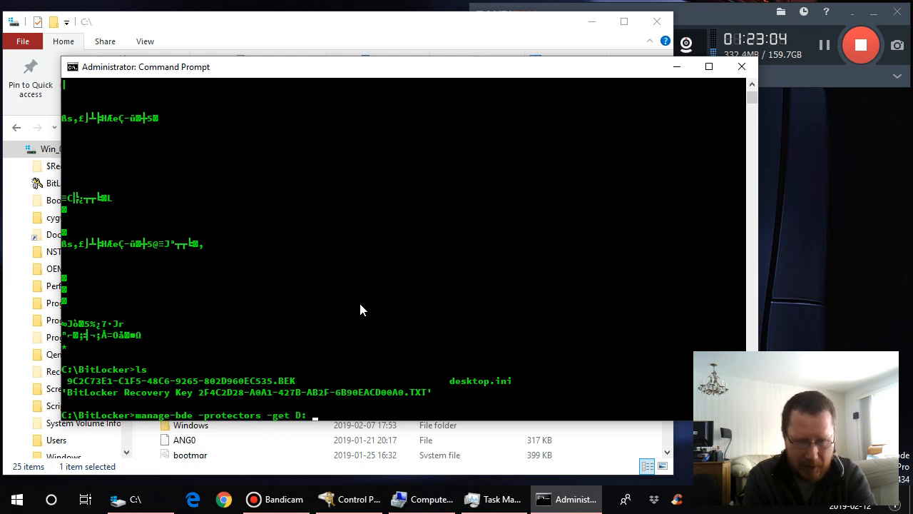
{"action": "type", "text": " -sek"}
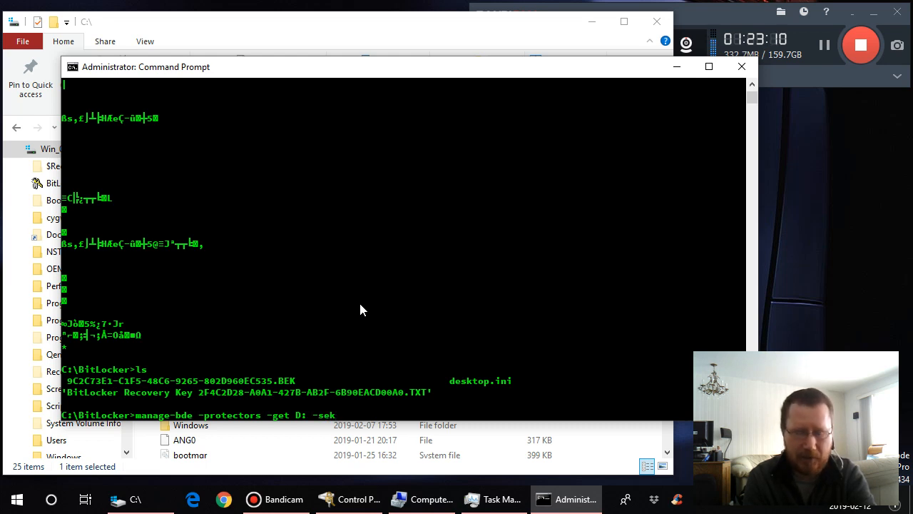
{"action": "type", "text": "C:"}
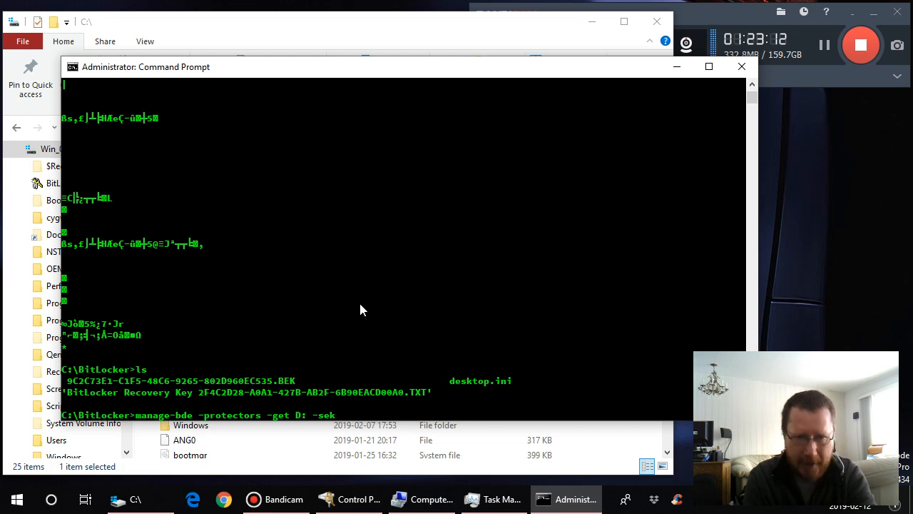
{"action": "type", "text": "\\BitL"}
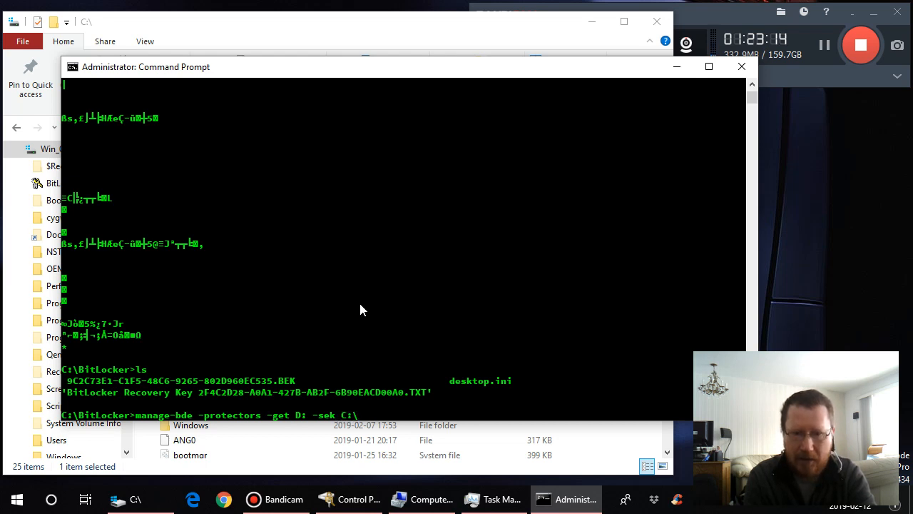
{"action": "type", "text": "ocker"}
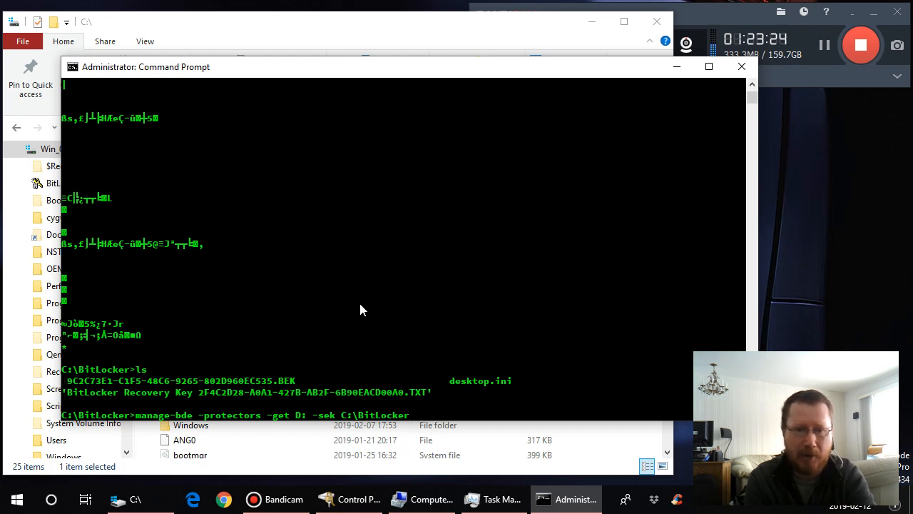
{"action": "key", "text": "BackSpace"}
{"action": "key", "text": "BackSpace"}
{"action": "key", "text": "BackSpace"}
{"action": "key", "text": "BackSpace"}
{"action": "key", "text": "BackSpace"}
{"action": "key", "text": "BackSpace"}
{"action": "key", "text": "BackSpace"}
{"action": "key", "text": "BackSpace"}
{"action": "key", "text": "BackSpace"}
{"action": "key", "text": "BackSpace"}
{"action": "key", "text": "BackSpace"}
{"action": "key", "text": "BackSpace"}
{"action": "key", "text": "BackSpace"}
{"action": "key", "text": "BackSpace"}
{"action": "key", "text": "BackSpace"}
{"action": "key", "text": "BackSpace"}
{"action": "key", "text": "BackSpace"}
{"action": "key", "text": "BackSpace"}
{"action": "key", "text": "BackSpace"}
{"action": "key", "text": "BackSpace"}
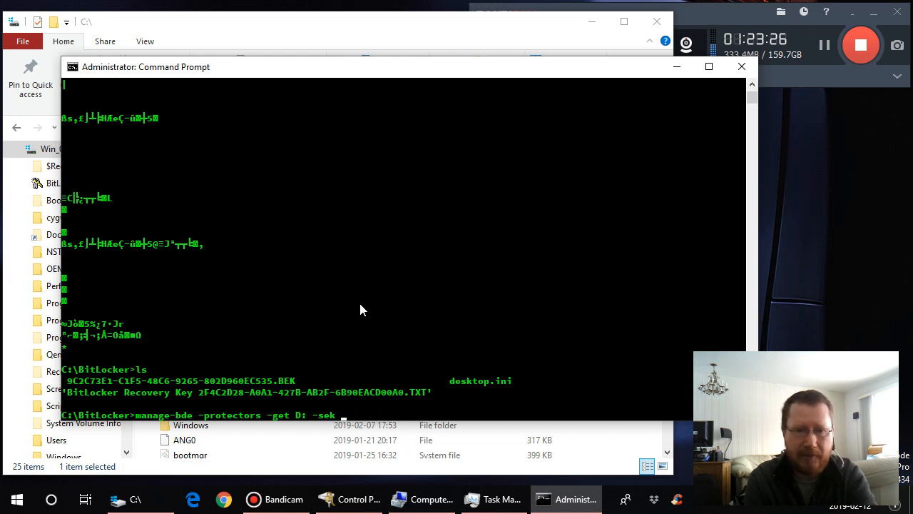
{"action": "key", "text": "BackSpace"}
{"action": "key", "text": "BackSpace"}
{"action": "key", "text": "BackSpace"}
{"action": "key", "text": "BackSpace"}
{"action": "key", "text": "BackSpace"}
{"action": "key", "text": "BackSpace"}
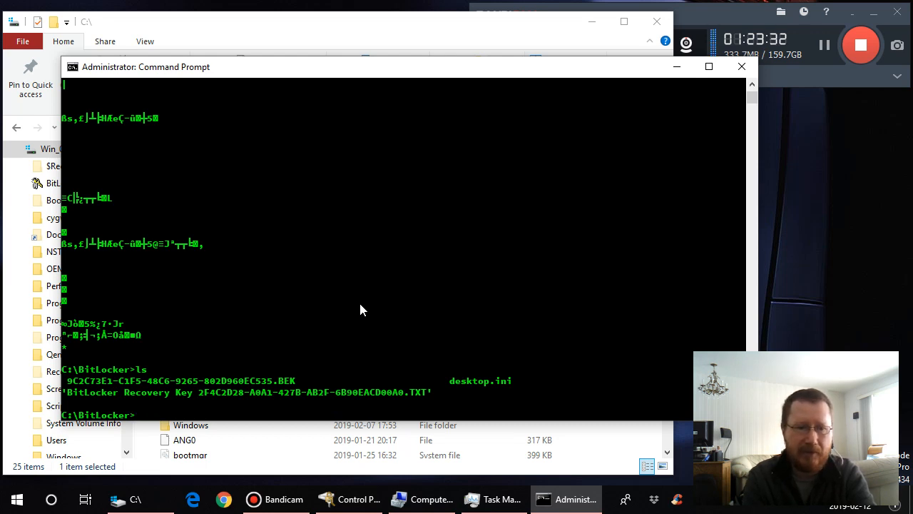
- Display the manage-bde help with the /? option, and make the Command Prompt window taller
{"action": "type", "text": "manager"}
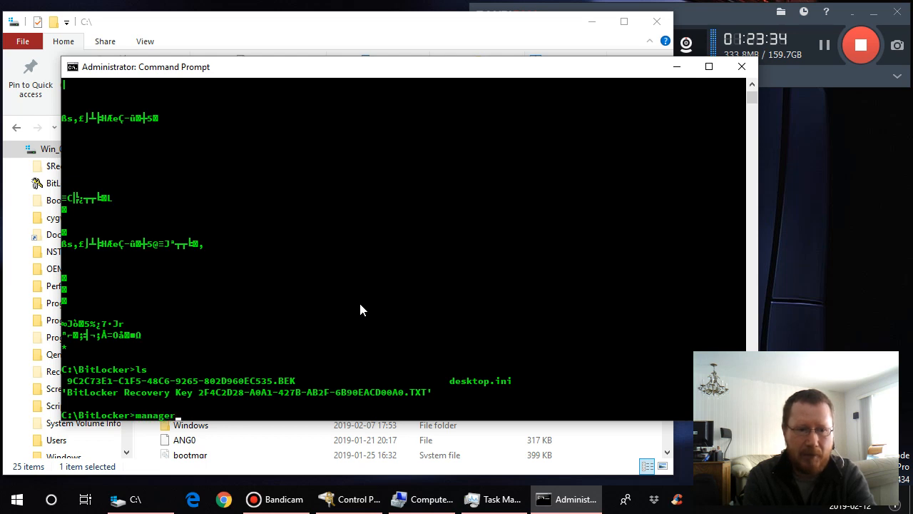
{"action": "key", "text": "BackSpace"}
{"action": "type", "text": "-bde "}
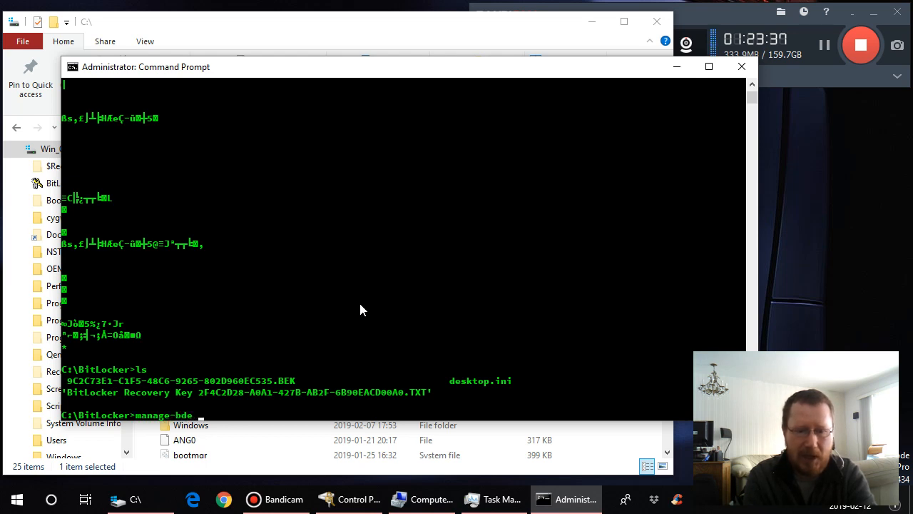
{"action": "type", "text": "/?"}
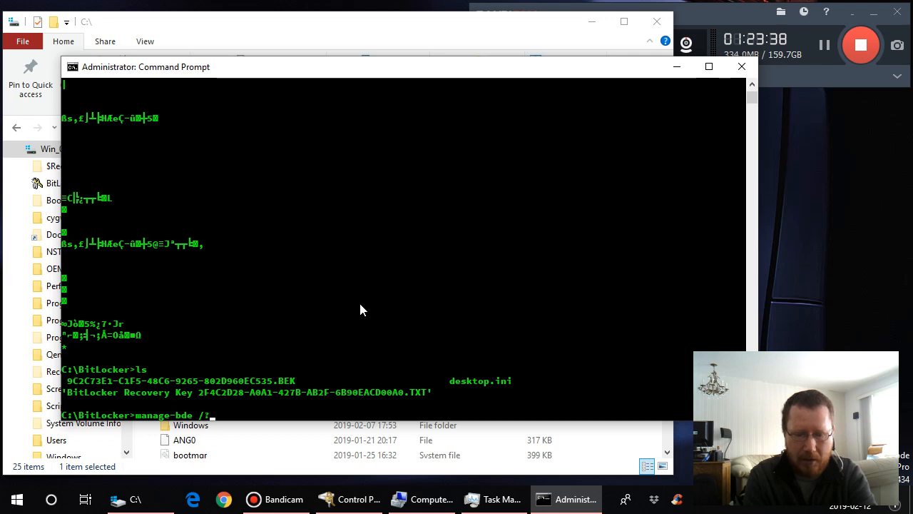
{"action": "key", "text": "Return"}
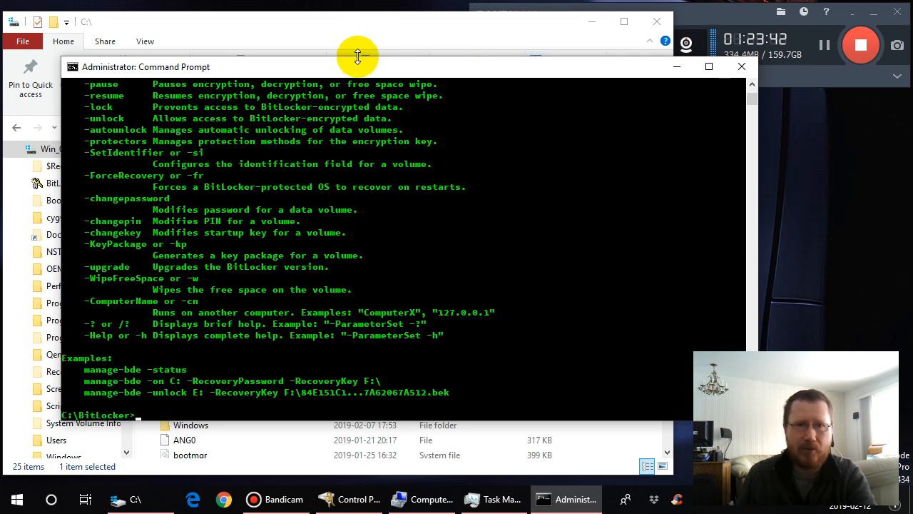
{"action": "left_click_drag", "start_coordinate": [357, 53], "coordinate": [352, 5]}
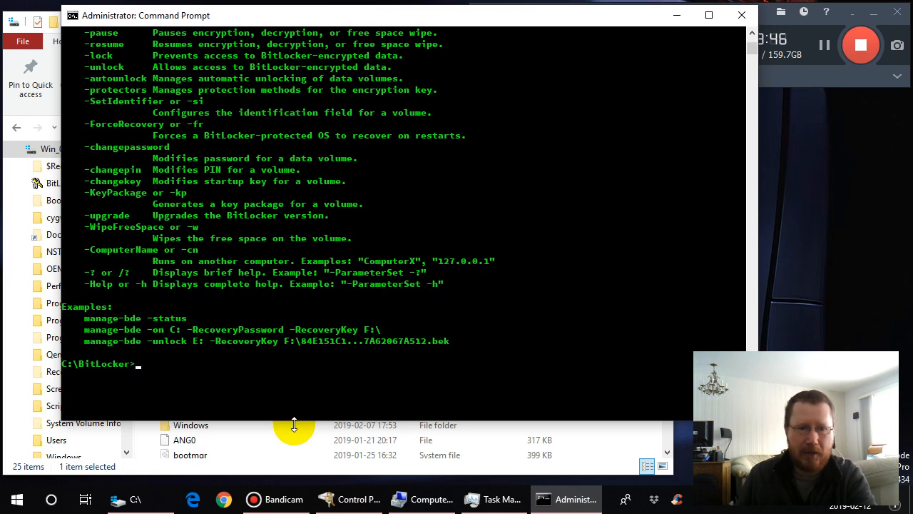
{"action": "left_click_drag", "start_coordinate": [293, 423], "coordinate": [294, 468]}
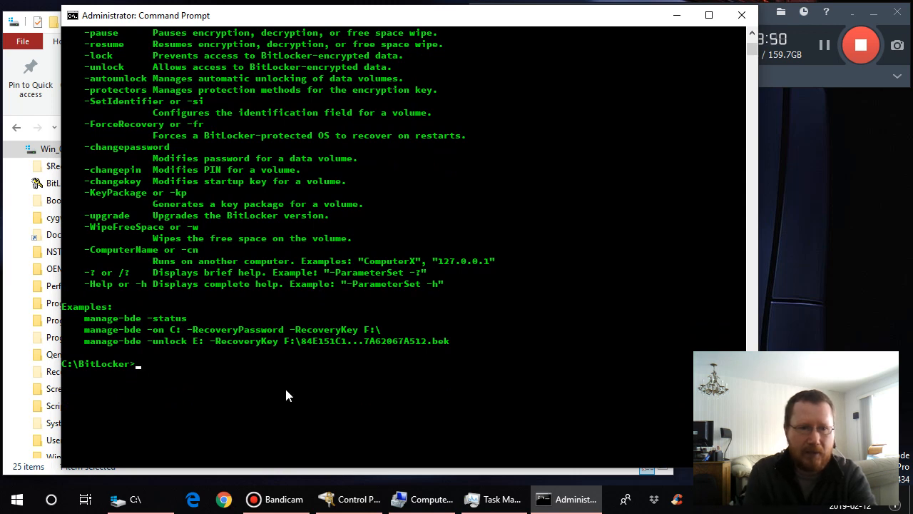
- Try to query the BitLocker volume status with the command manage-bde status
{"action": "type", "text": "manag"}
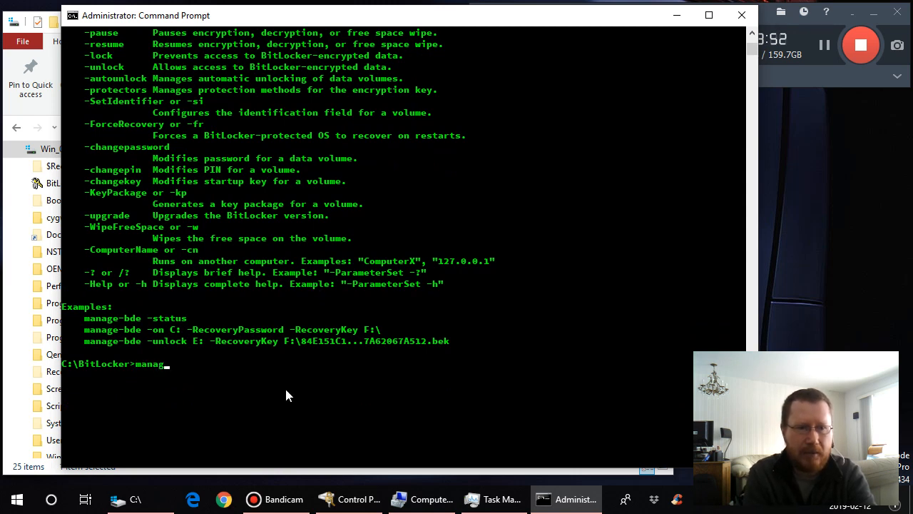
{"action": "type", "text": "e-bde s"}
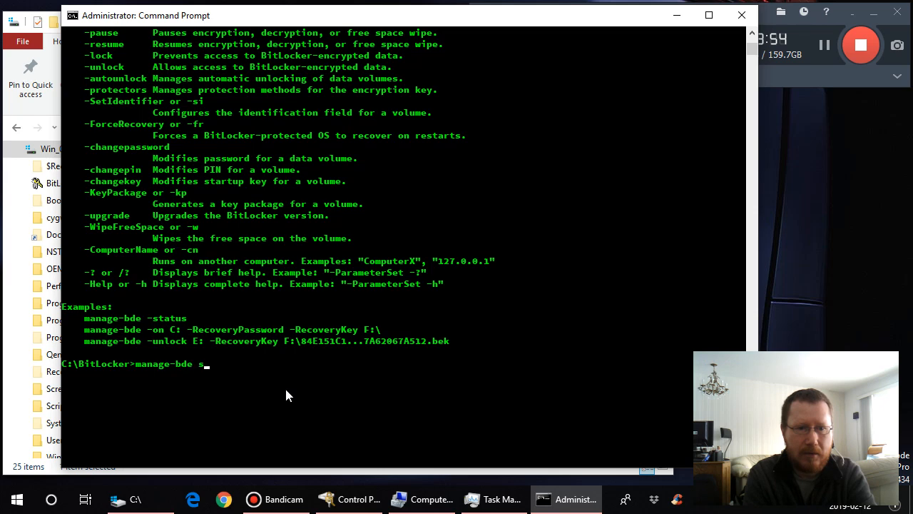
{"action": "type", "text": "tatus"}
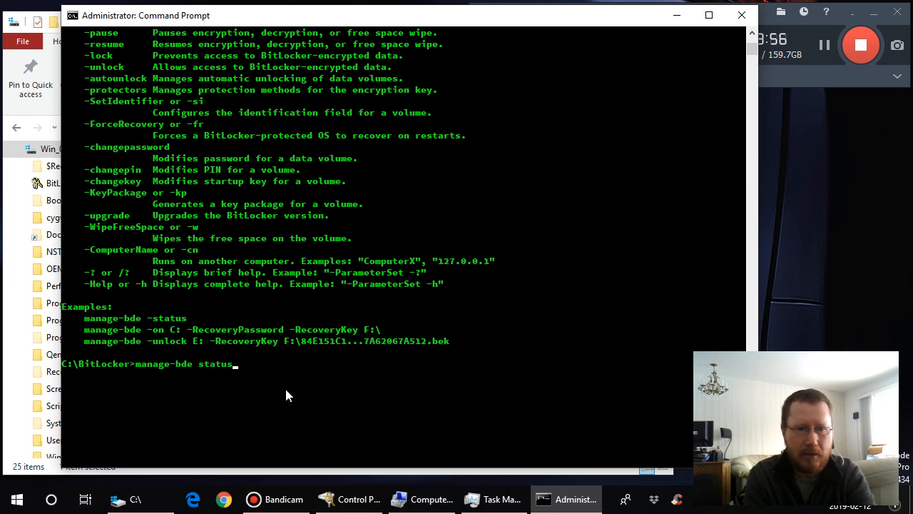
{"action": "key", "text": "Return"}
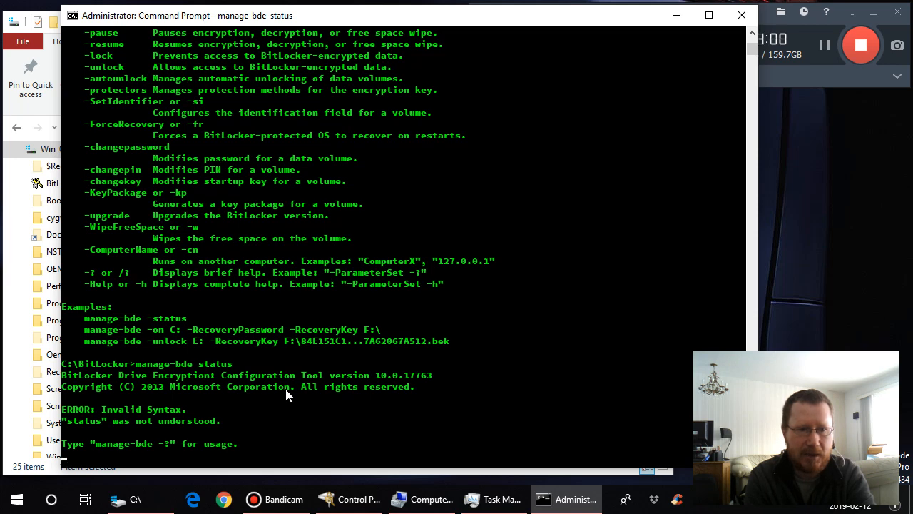
- Correct the previous command to manage-bde -status and run it to list the BitLocker status of the disk volumes
{"action": "key", "text": "Up"}
{"action": "key", "text": "Left"}
{"action": "key", "text": "Left"}
{"action": "key", "text": "Left"}
{"action": "key", "text": "Left"}
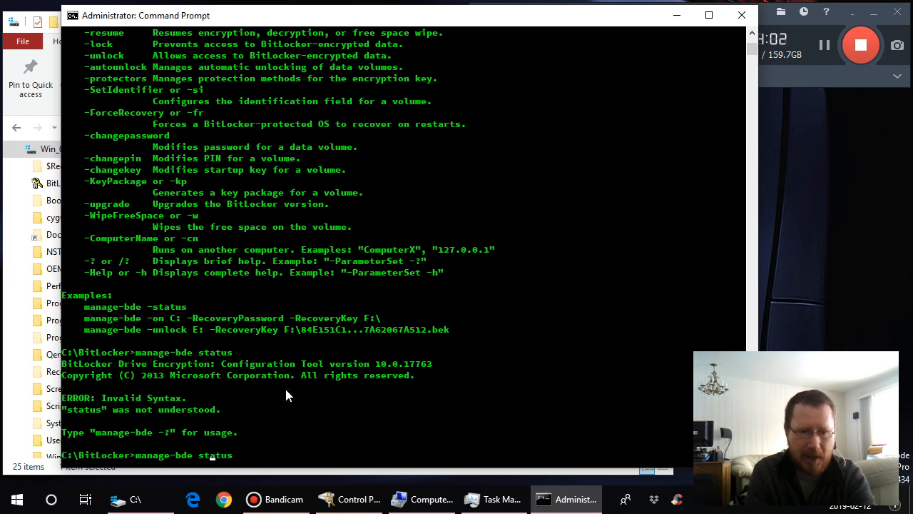
{"action": "key", "text": "Left"}
{"action": "key", "text": "Left"}
{"action": "type", "text": "-"}
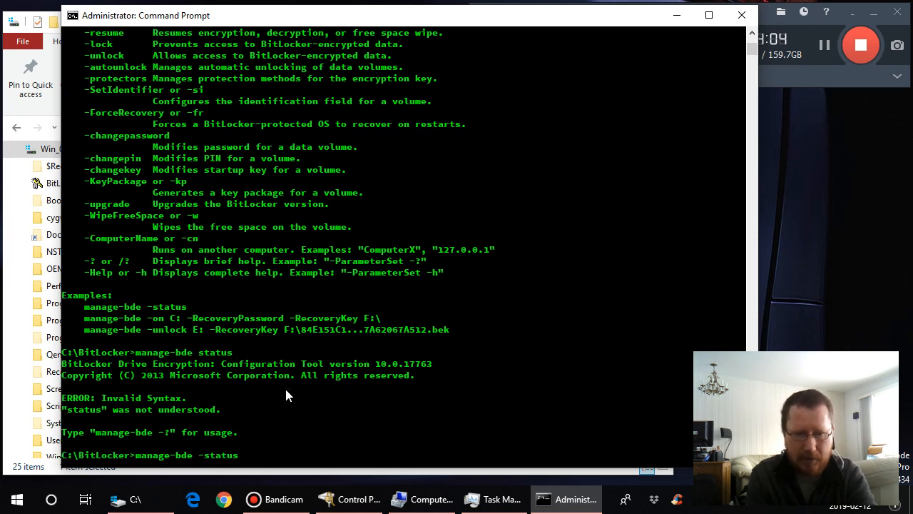
{"action": "key", "text": "Return"}
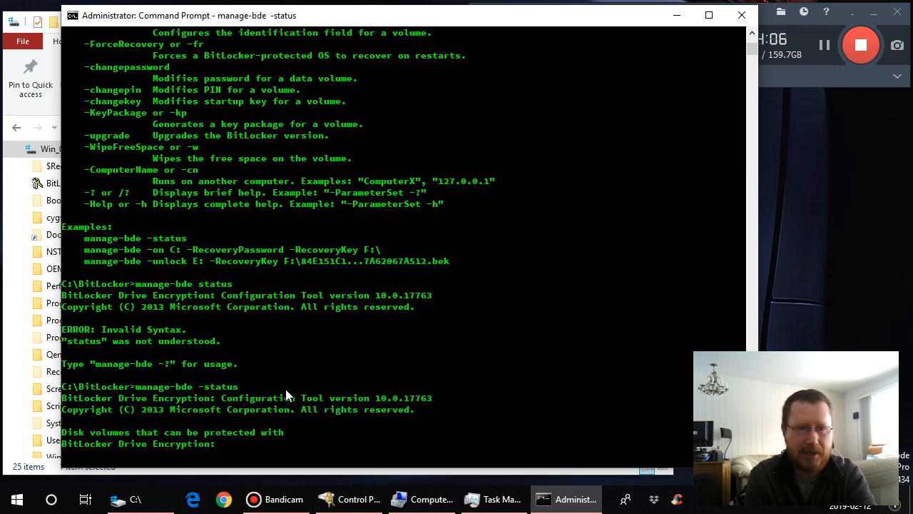
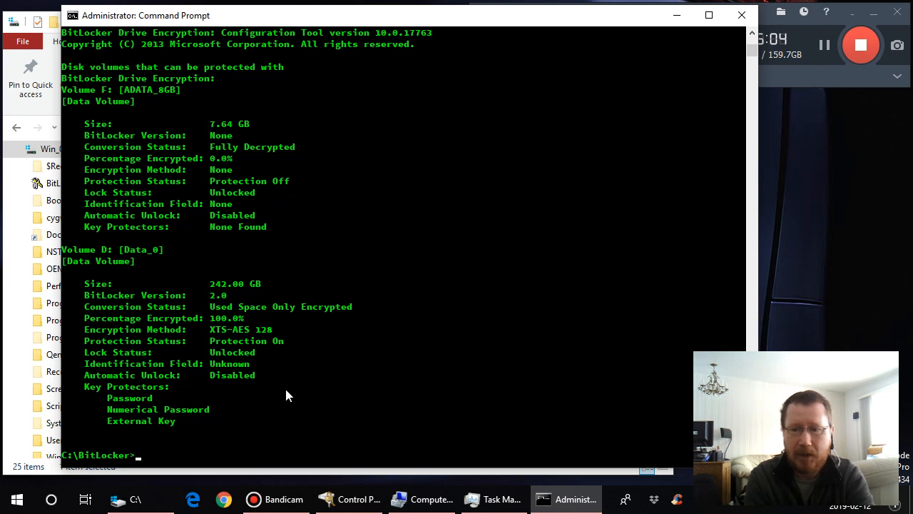
{"action": "left_click", "coordinate": [17, 503]}
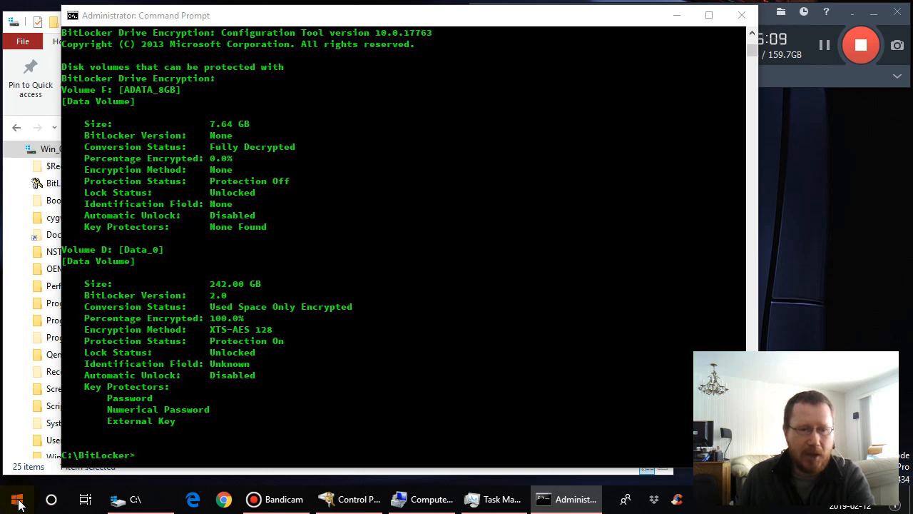
{"action": "left_click", "coordinate": [17, 503]}
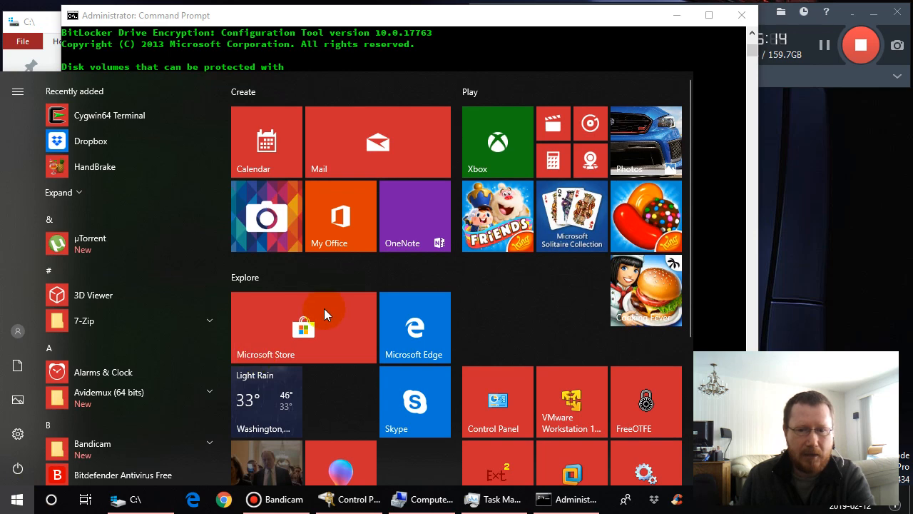
{"action": "scroll", "coordinate": [425, 329], "scroll_direction": "down", "scroll_amount": 3}
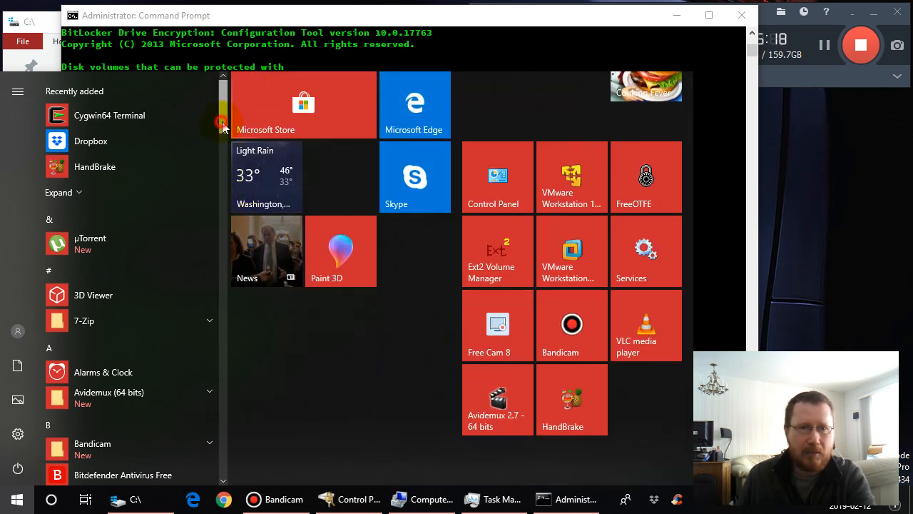
{"action": "left_click_drag", "start_coordinate": [222, 124], "coordinate": [226, 441]}
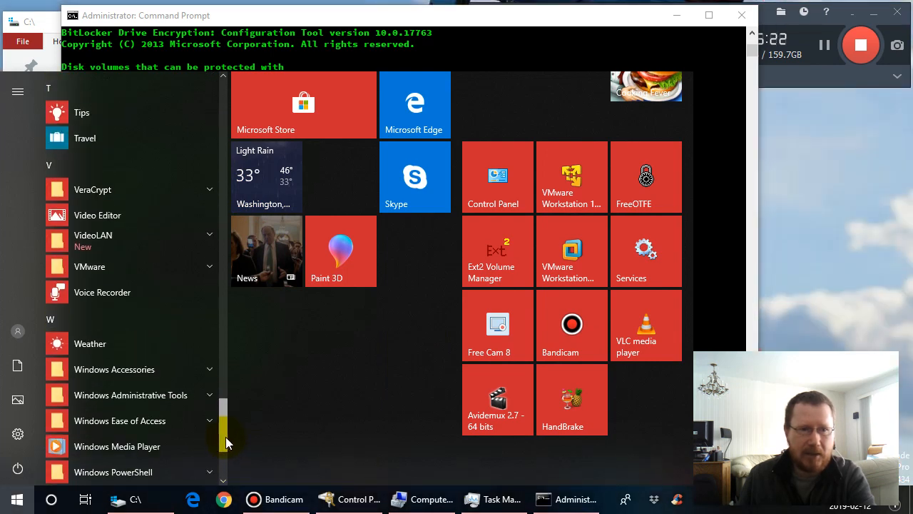
{"action": "left_click", "coordinate": [209, 189]}
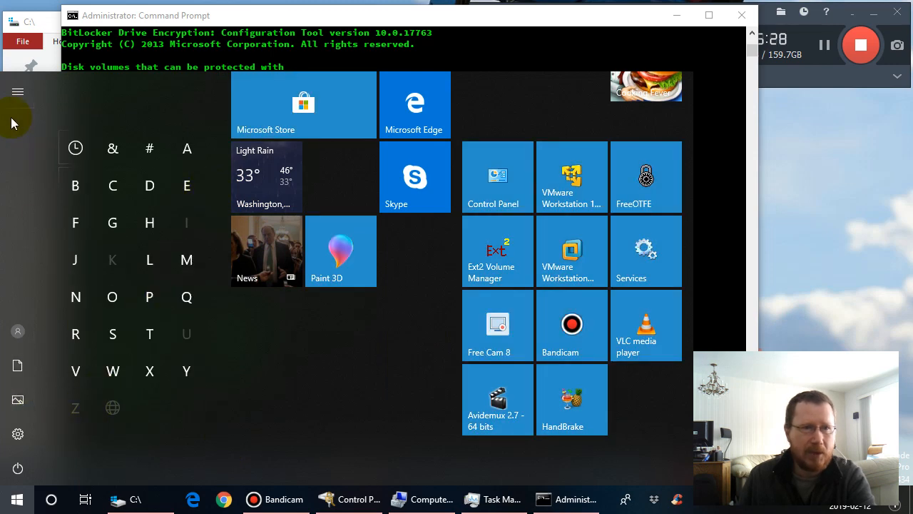
{"action": "left_click", "coordinate": [17, 92]}
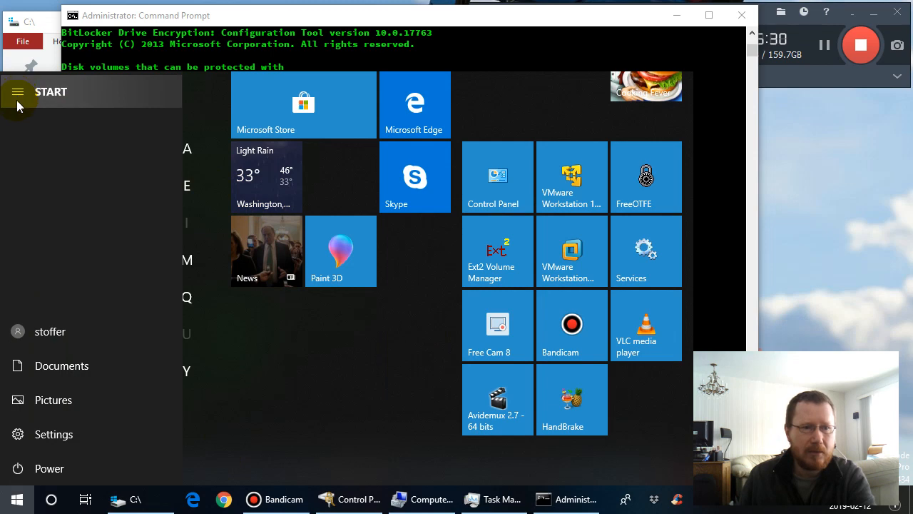
{"action": "left_click", "coordinate": [19, 504]}
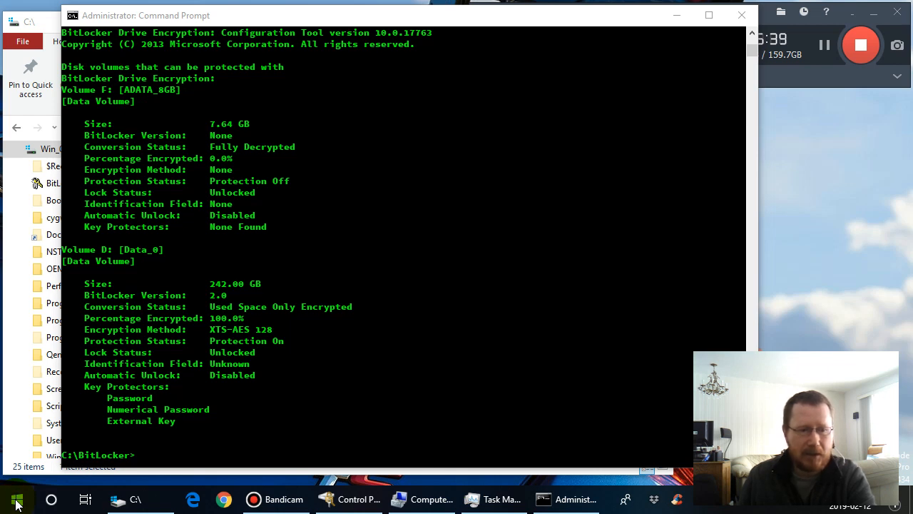
- Find the VeraCrypt folder among the installed programs and launch VeraCrypt
{"action": "left_click", "coordinate": [17, 504]}
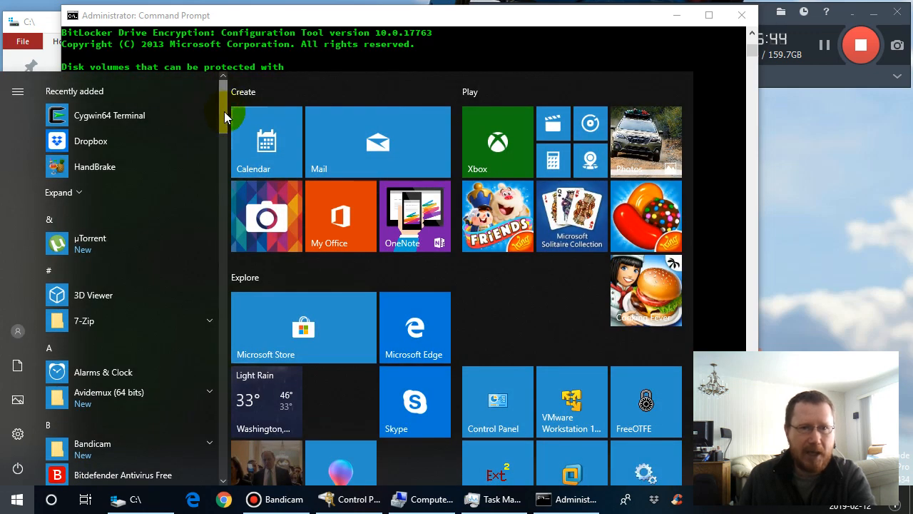
{"action": "left_click_drag", "start_coordinate": [224, 112], "coordinate": [222, 415]}
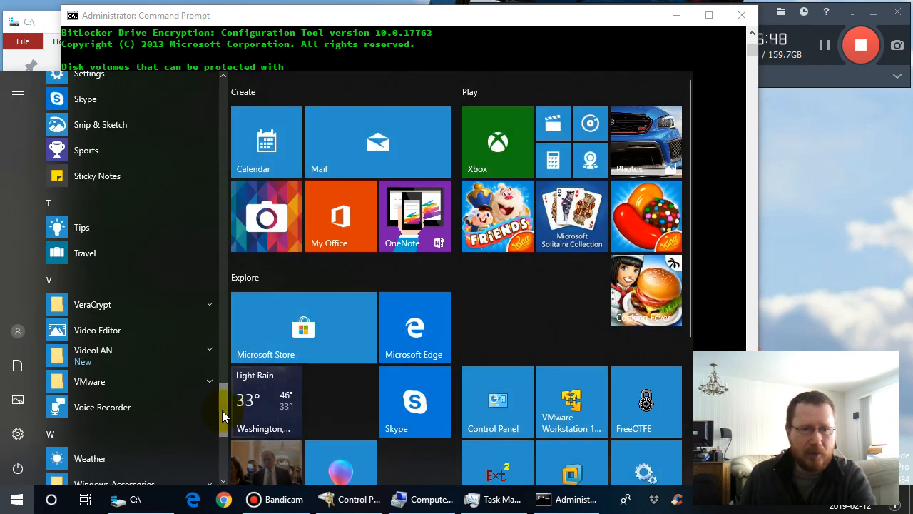
{"action": "left_click", "coordinate": [208, 304]}
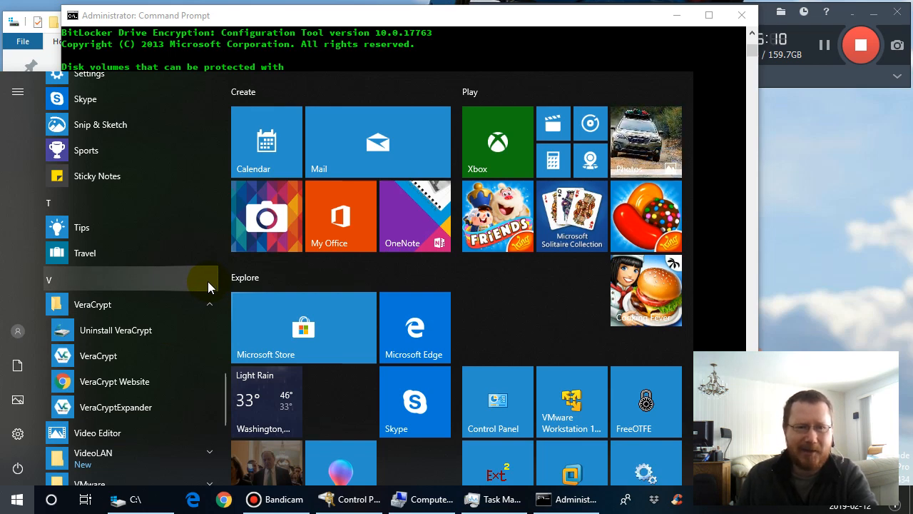
{"action": "left_click", "coordinate": [208, 281]}
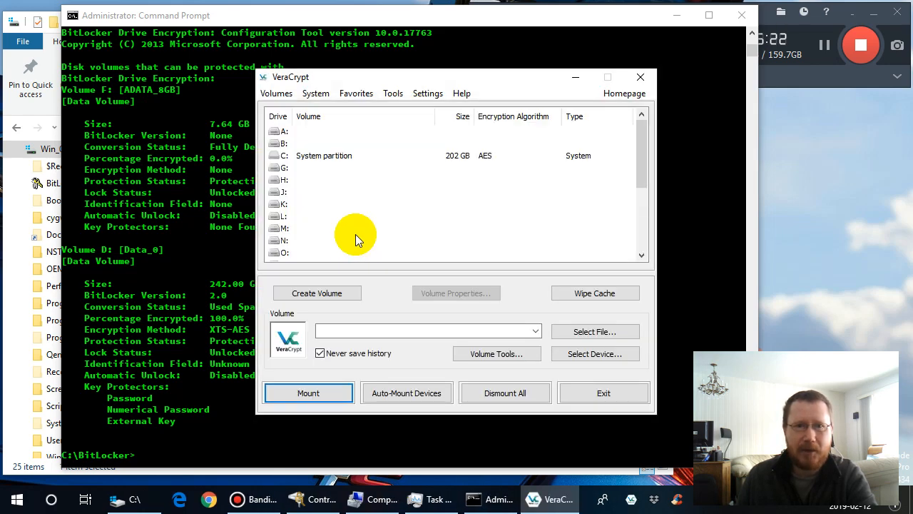
- Check the list of partitions and devices that VeraCrypt offers for selection, and cancel without choosing one
{"action": "left_click", "coordinate": [582, 353]}
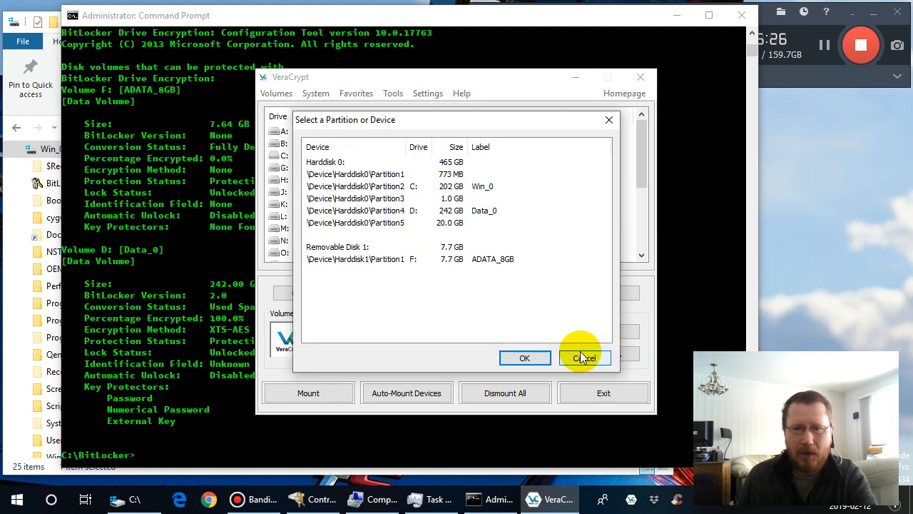
{"action": "left_click", "coordinate": [586, 359]}
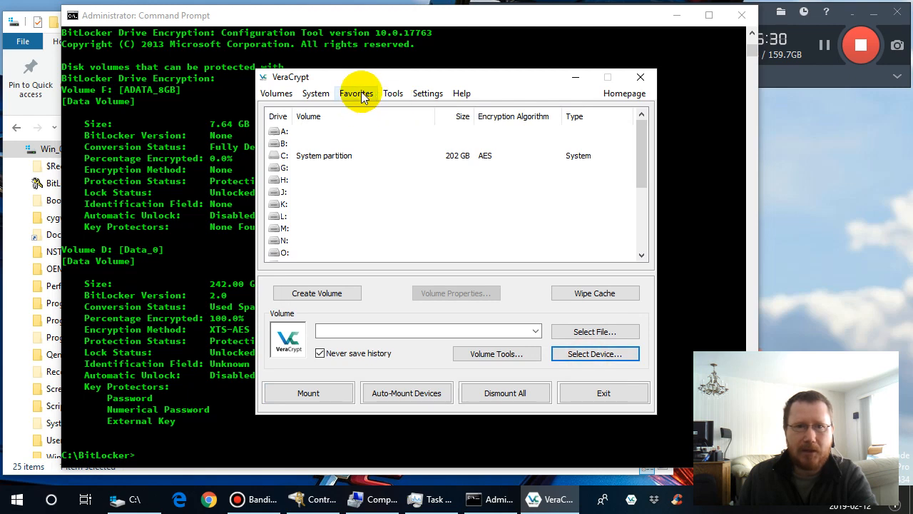
{"action": "left_click", "coordinate": [392, 95]}
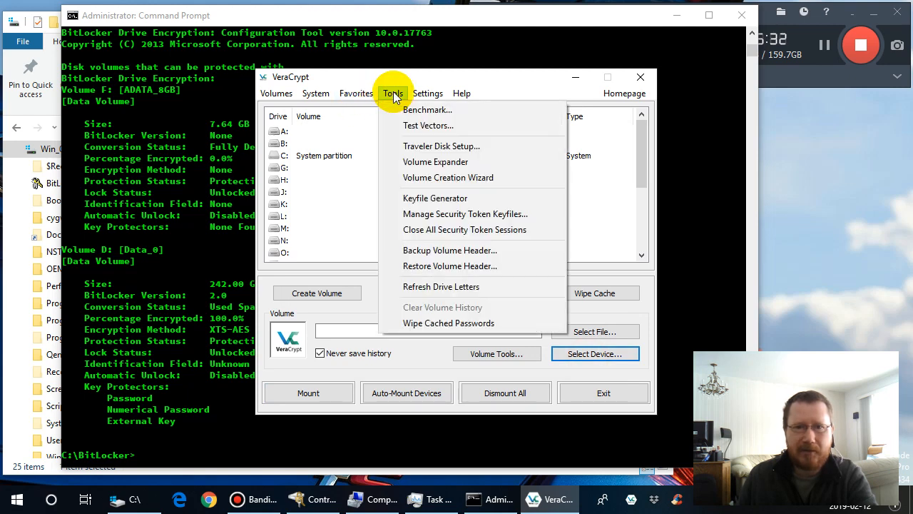
{"action": "left_click", "coordinate": [393, 95]}
{"action": "left_click", "coordinate": [277, 94]}
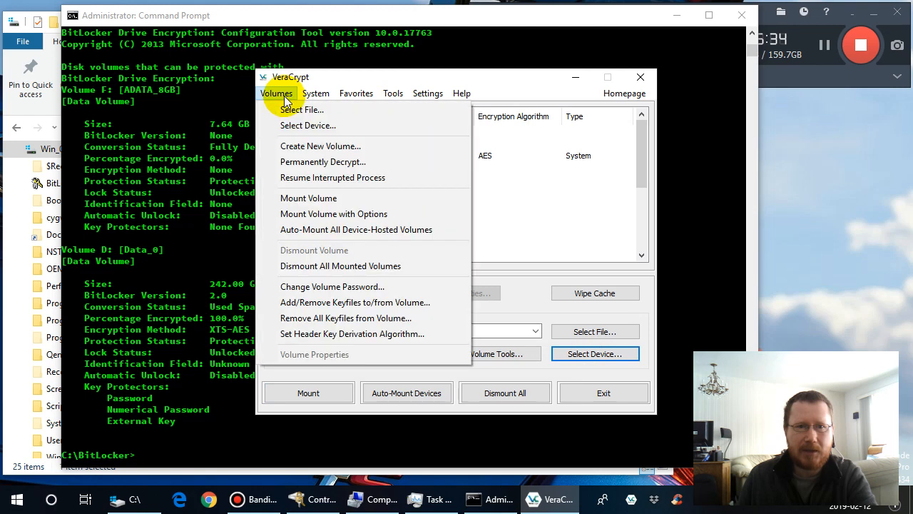
{"action": "left_click", "coordinate": [318, 145]}
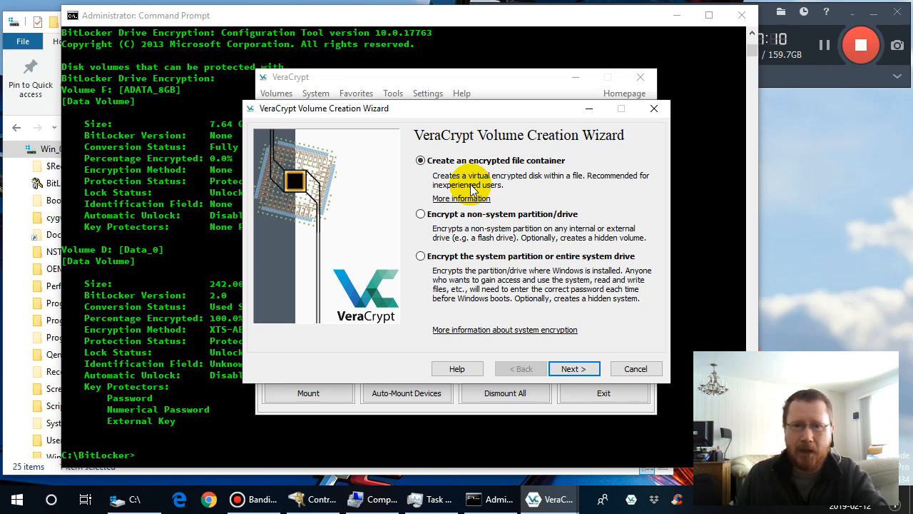
{"action": "left_click", "coordinate": [421, 216]}
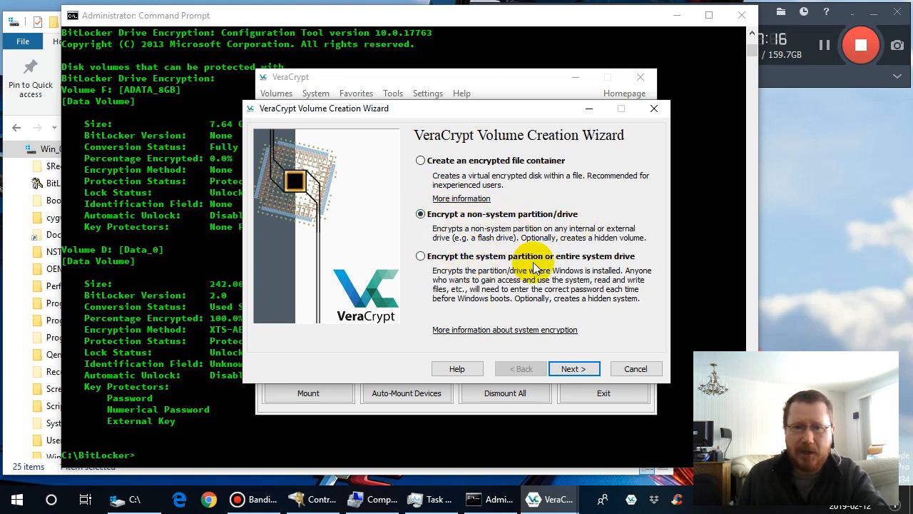
{"action": "left_click", "coordinate": [639, 368]}
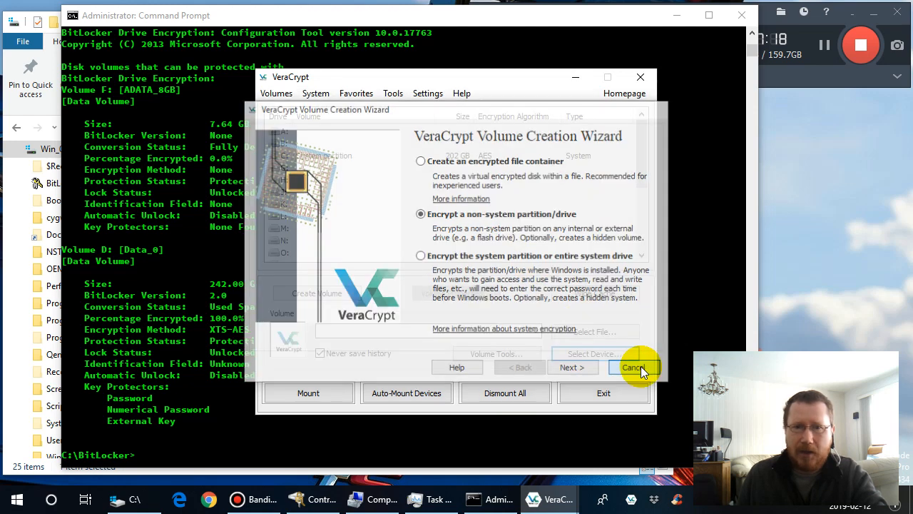
- View the VeraCrypt properties of system partition C:, and highlight the key length in volume D:'s BitLocker encryption method in Command Prompt
{"action": "left_click", "coordinate": [333, 156]}
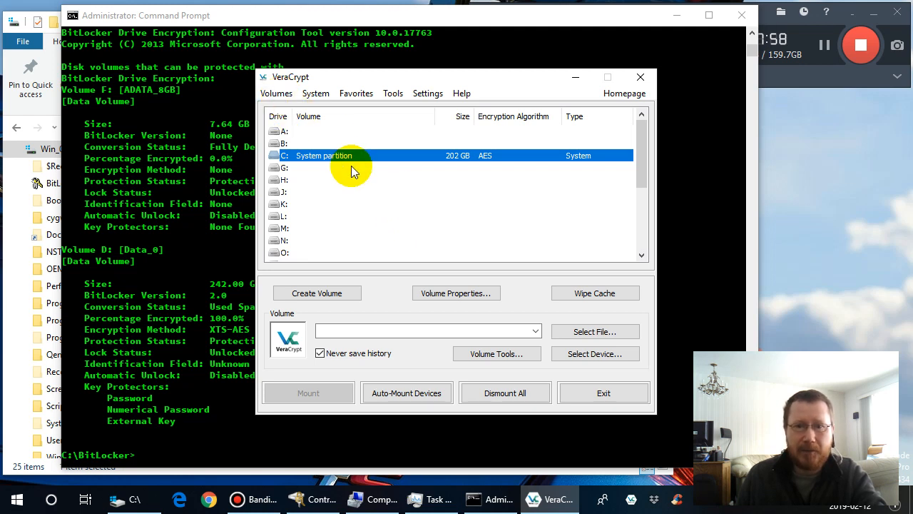
{"action": "left_click", "coordinate": [435, 294]}
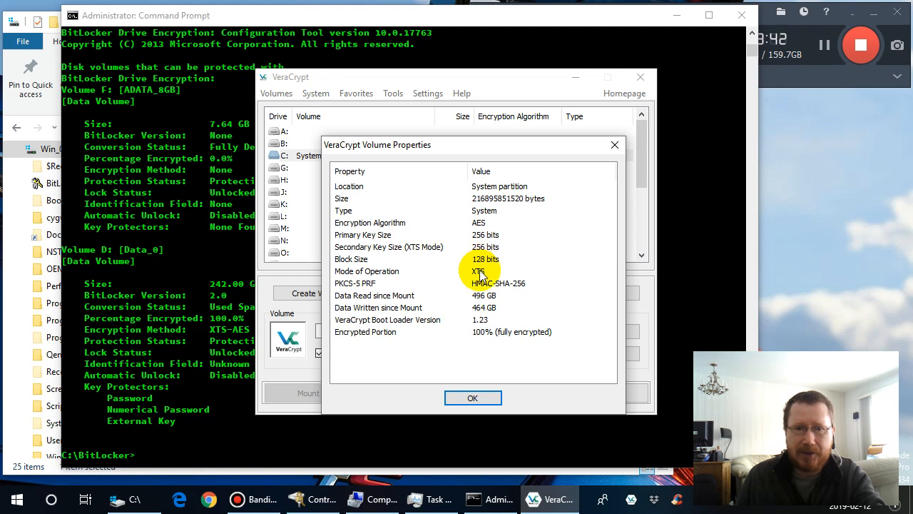
{"action": "left_click", "coordinate": [241, 341]}
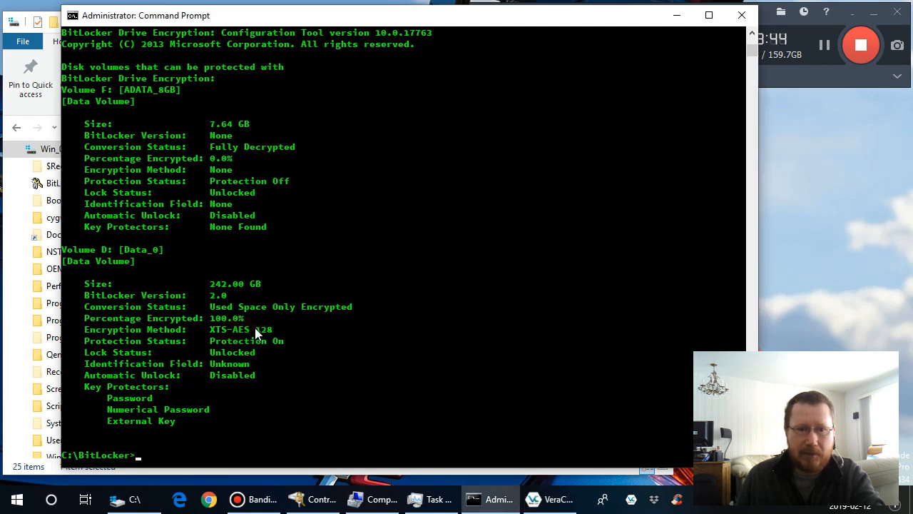
{"action": "left_click_drag", "start_coordinate": [250, 329], "coordinate": [274, 331]}
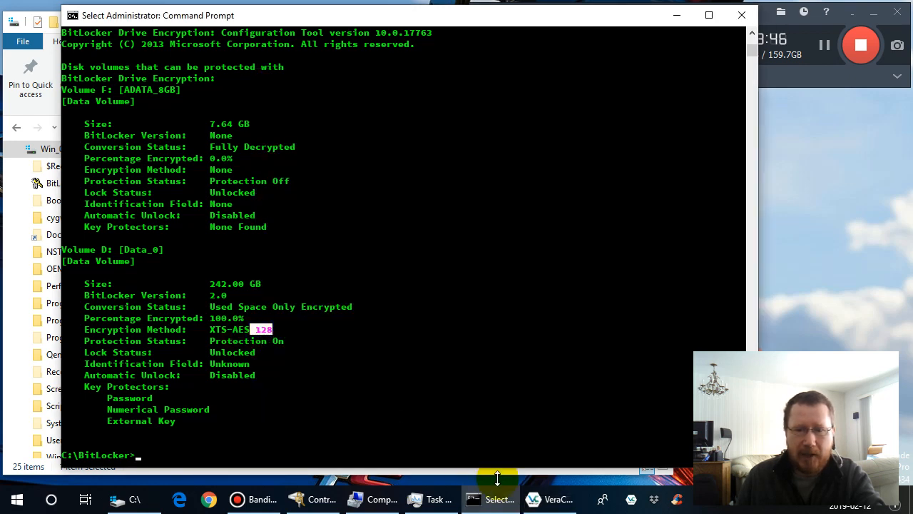
- Compare the VeraCrypt volume properties with volume D:'s full BitLocker encryption method, highlighting it in Command Prompt, and close the properties
{"action": "left_click", "coordinate": [549, 492]}
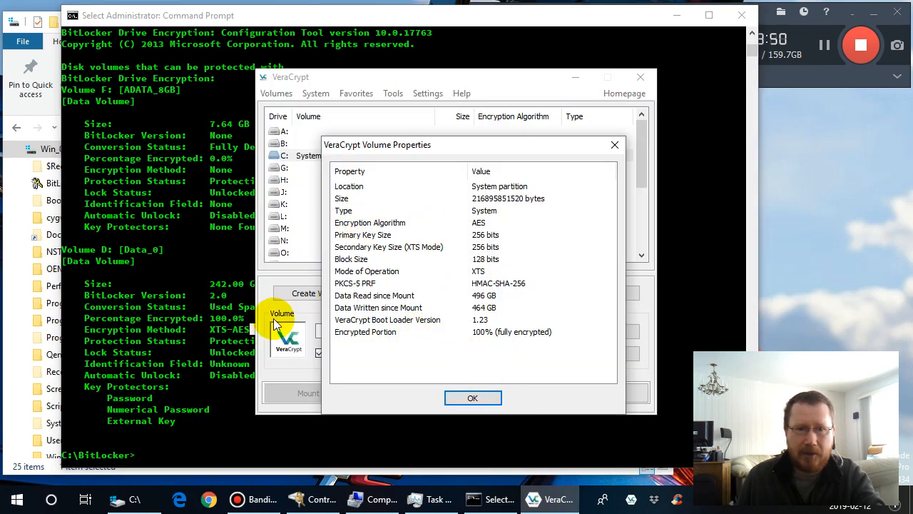
{"action": "left_click", "coordinate": [231, 341]}
{"action": "left_click_drag", "start_coordinate": [212, 330], "coordinate": [272, 335]}
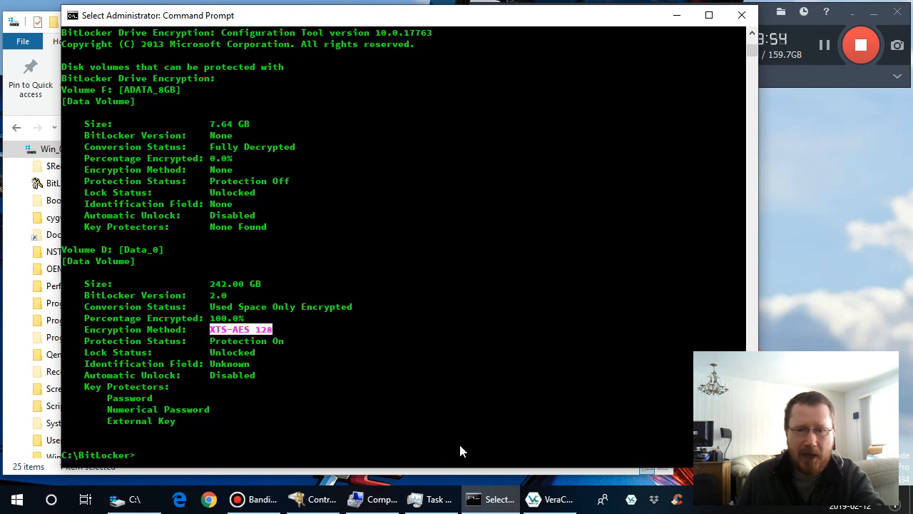
{"action": "left_click", "coordinate": [549, 502]}
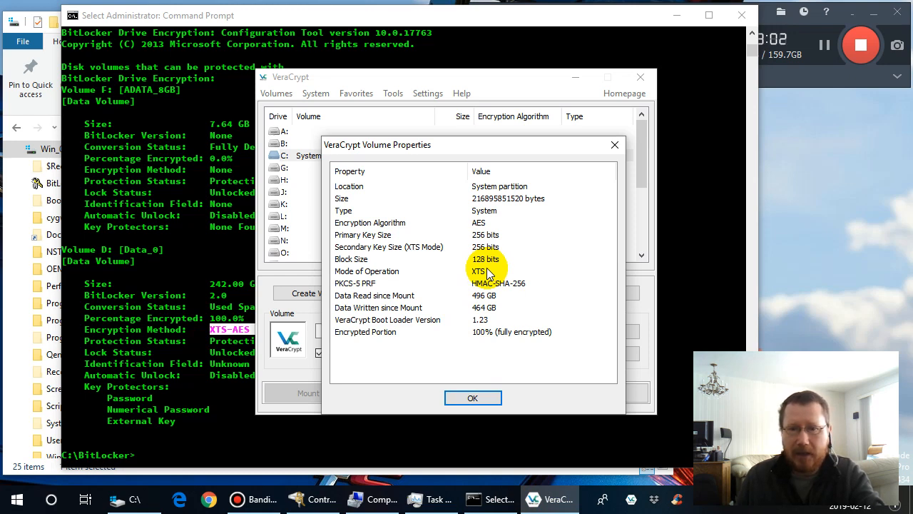
{"action": "left_click", "coordinate": [476, 398]}
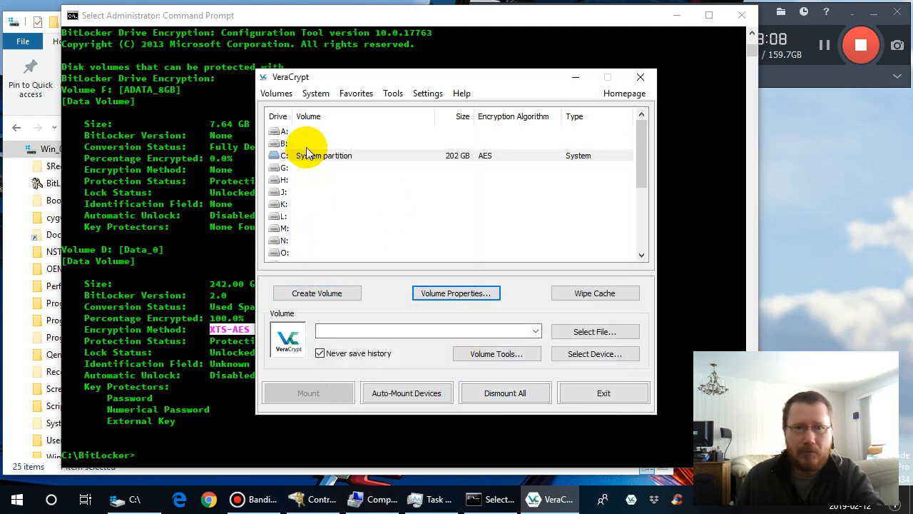
- Start creating a new VeraCrypt volume with the option Encrypt a non-system partition/drive, and approve the User Account Control request
{"action": "left_click", "coordinate": [302, 143]}
{"action": "left_click", "coordinate": [326, 294]}
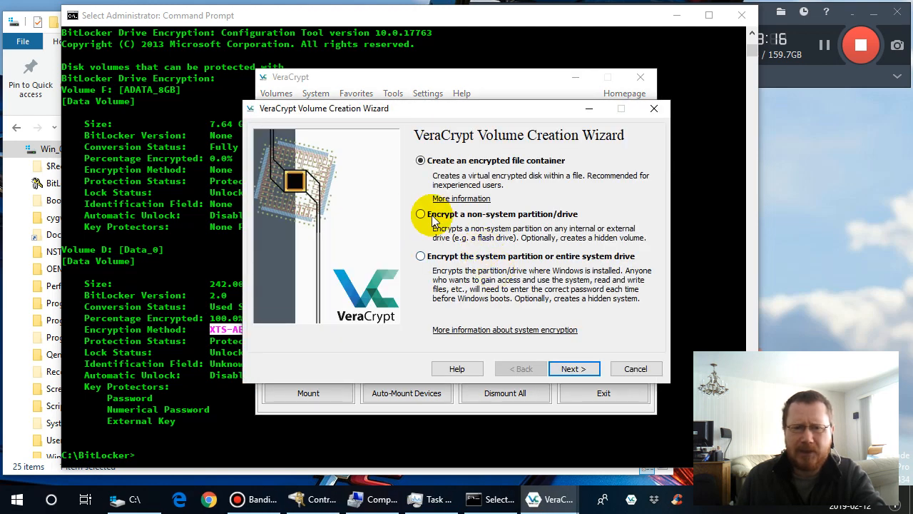
{"action": "left_click", "coordinate": [423, 215]}
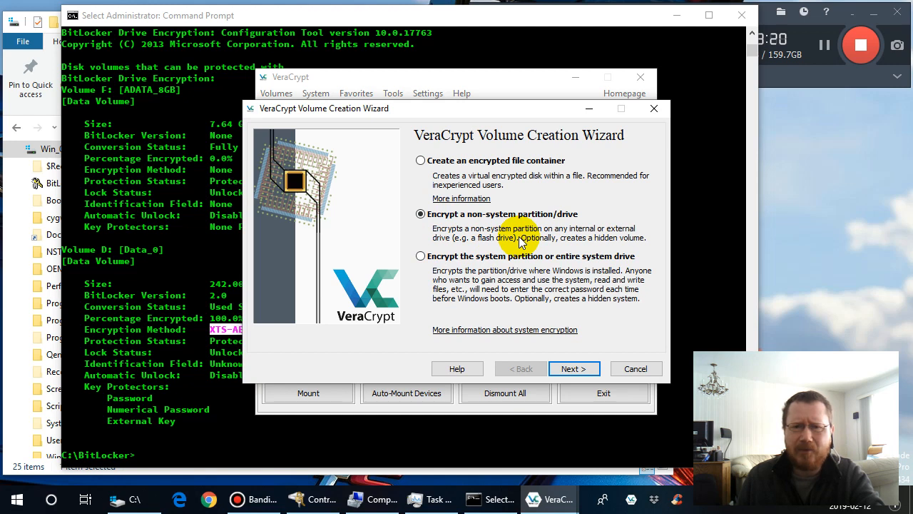
{"action": "left_click", "coordinate": [577, 370]}
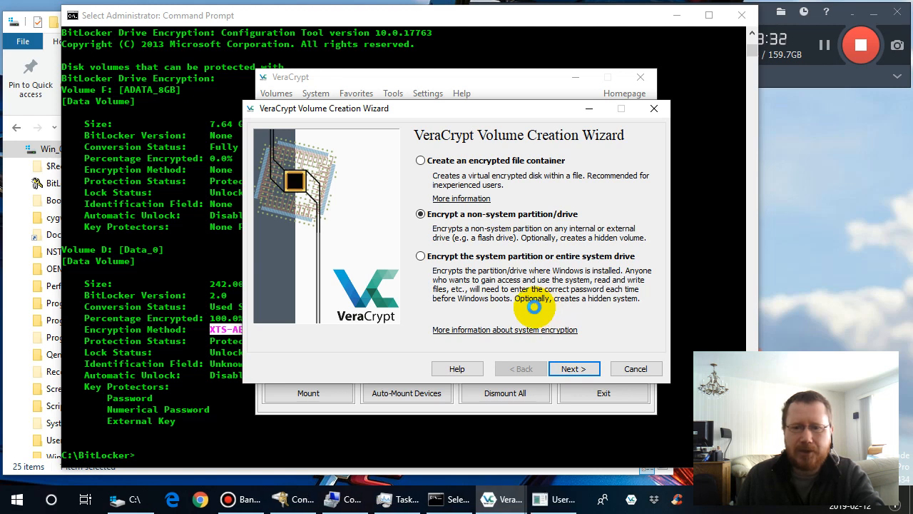
{"action": "left_click", "coordinate": [555, 498]}
{"action": "left_click", "coordinate": [400, 334]}
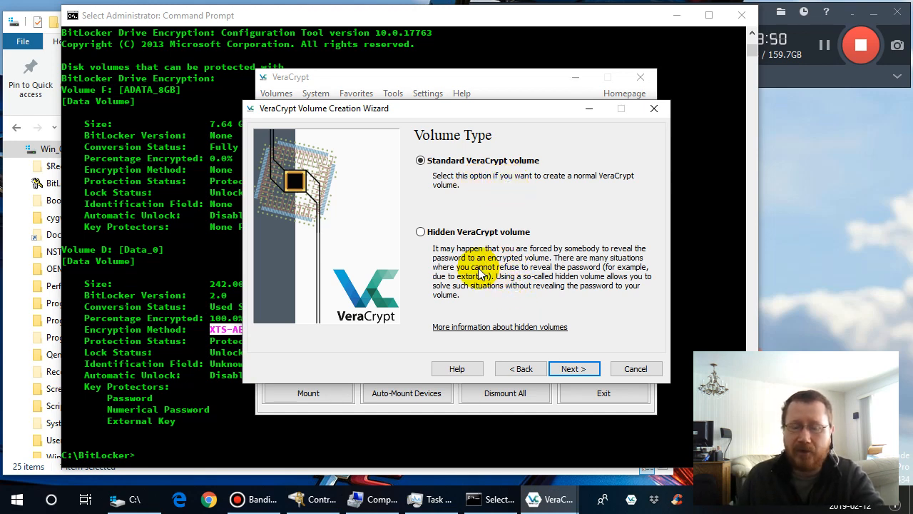
- Try the Hidden VeraCrypt volume option, switch back to Standard VeraCrypt volume, and continue to the volume location
{"action": "left_click", "coordinate": [420, 232]}
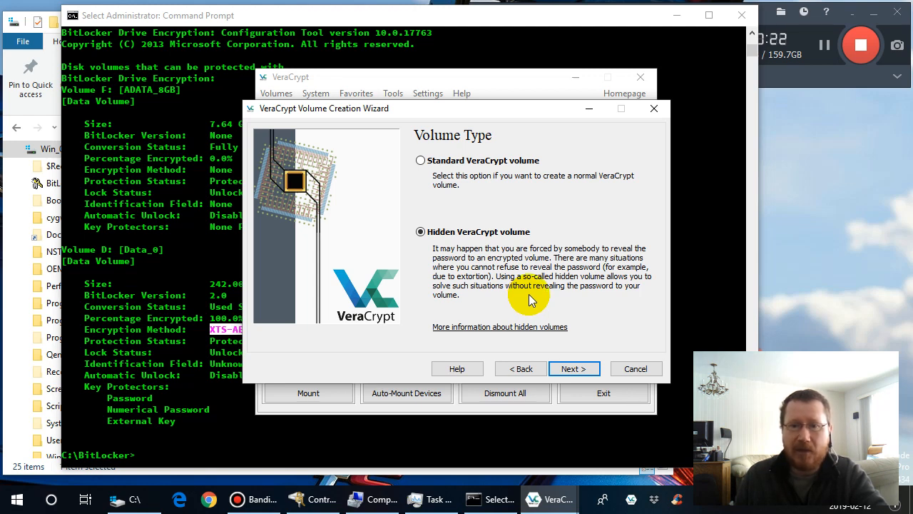
{"action": "left_click", "coordinate": [421, 162]}
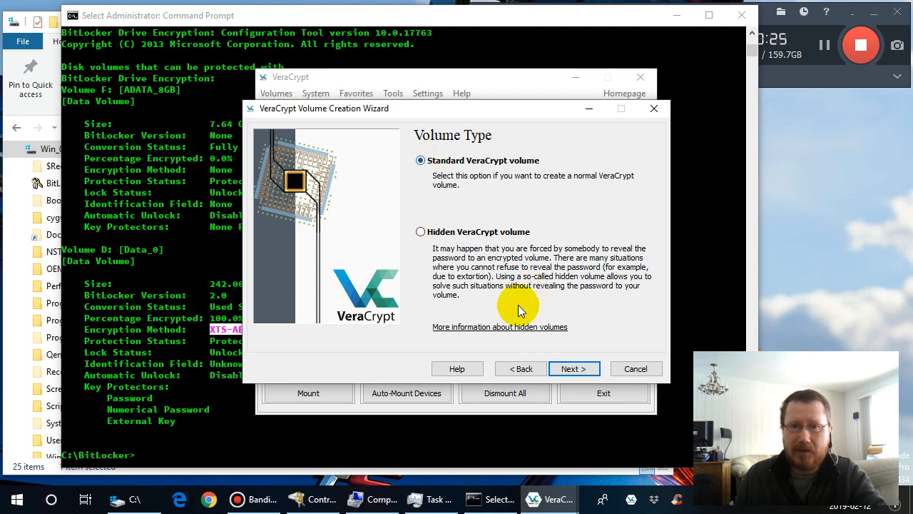
{"action": "left_click", "coordinate": [575, 369]}
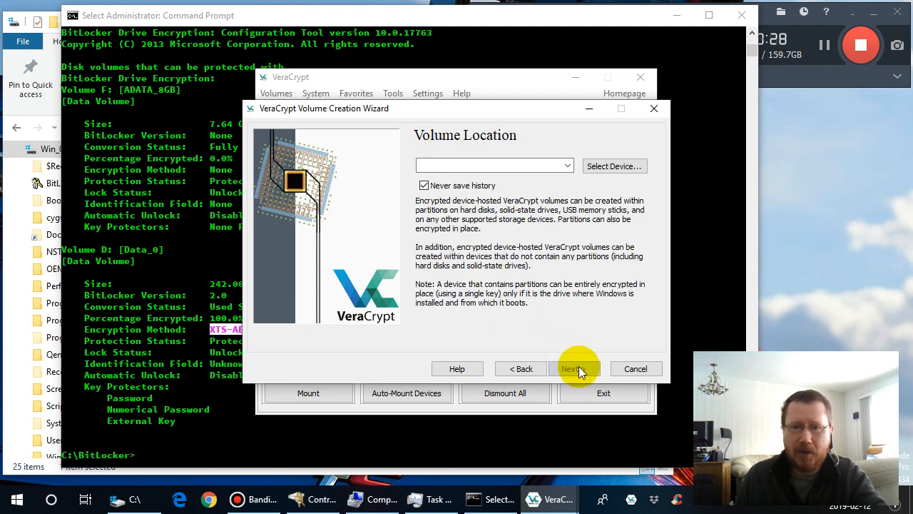
- Select removable partition F: (ADATA_8GB), \Device\Harddisk1\Partition1, as the volume location and continue to the creation mode
{"action": "left_click", "coordinate": [595, 175]}
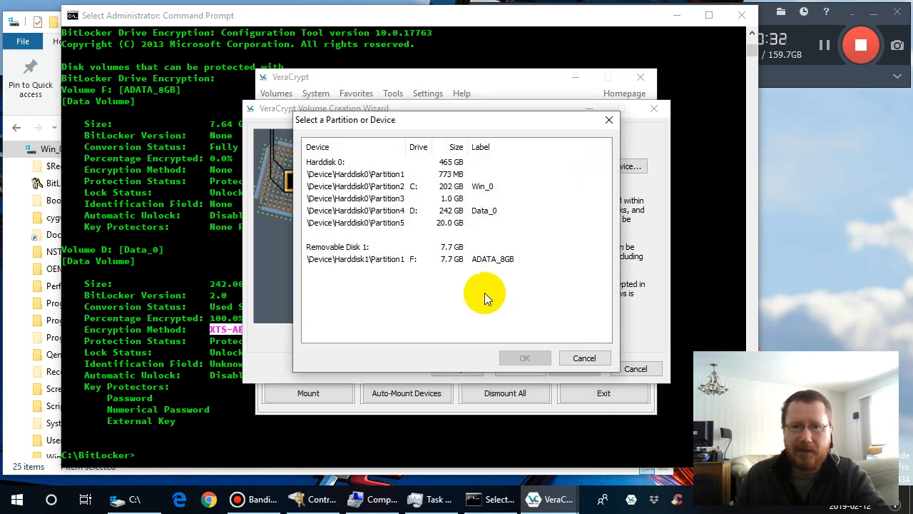
{"action": "left_click", "coordinate": [388, 263]}
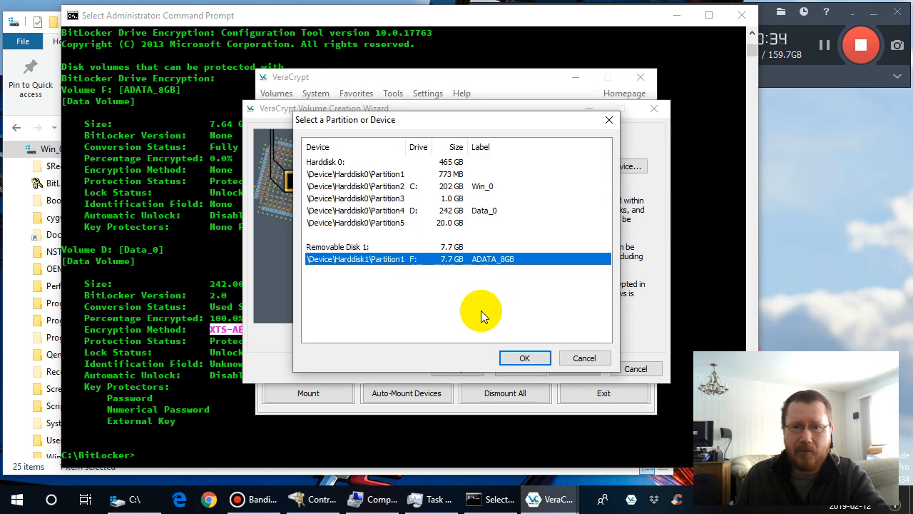
{"action": "left_click", "coordinate": [525, 358]}
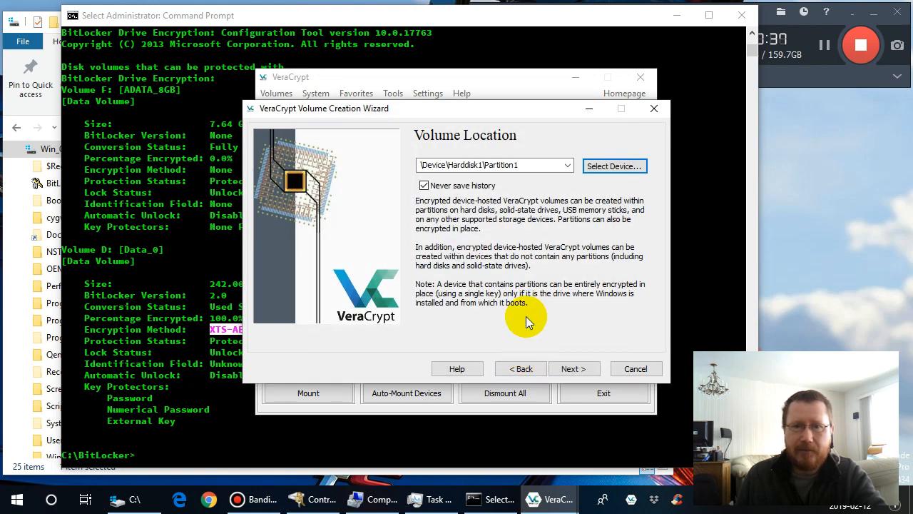
{"action": "left_click", "coordinate": [573, 369]}
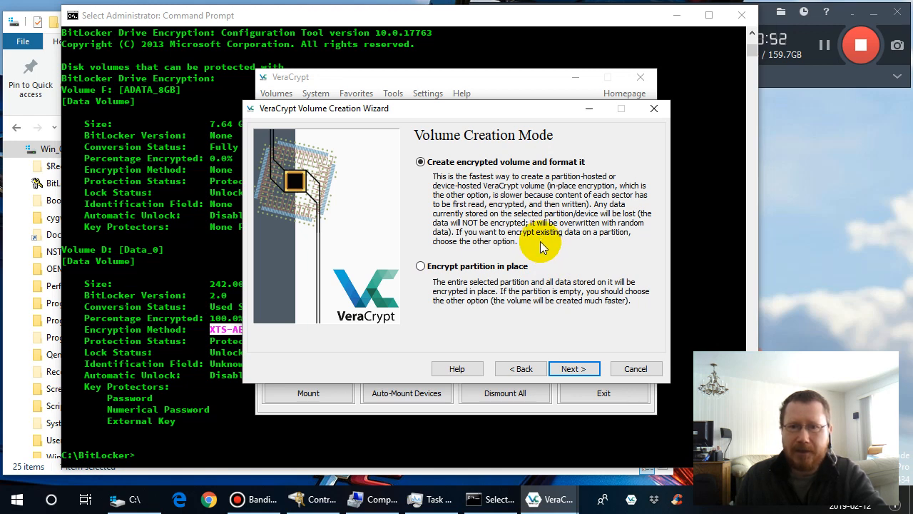
- Try the Encrypt partition in place mode, switch back to Create encrypted volume and format it, and continue to the encryption options
{"action": "left_click", "coordinate": [423, 266]}
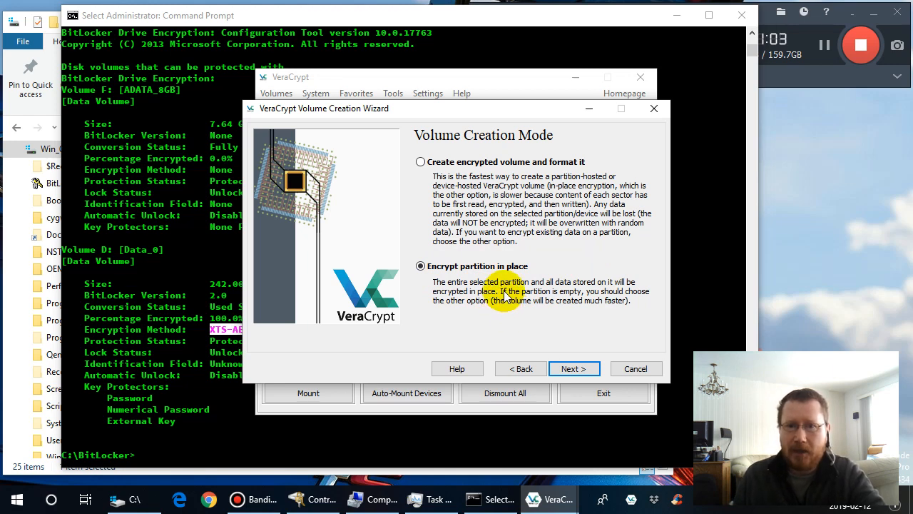
{"action": "left_click", "coordinate": [421, 163]}
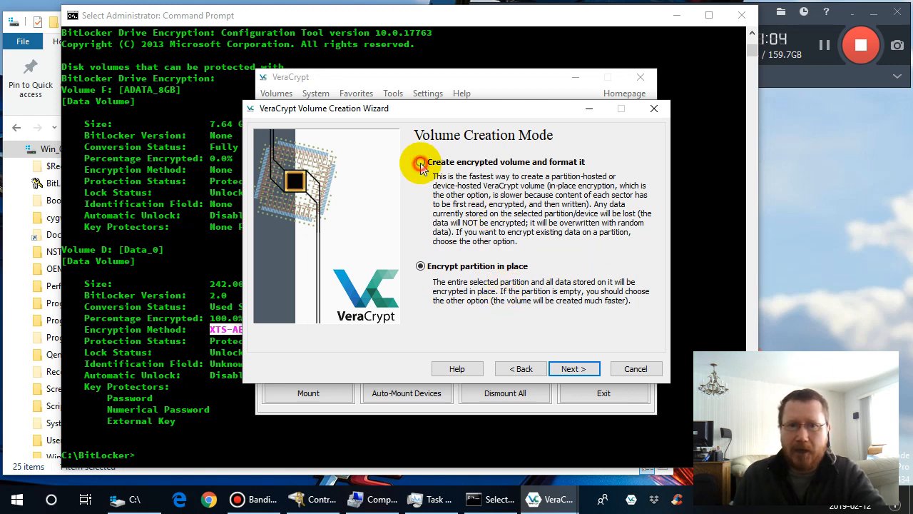
{"action": "left_click", "coordinate": [577, 372]}
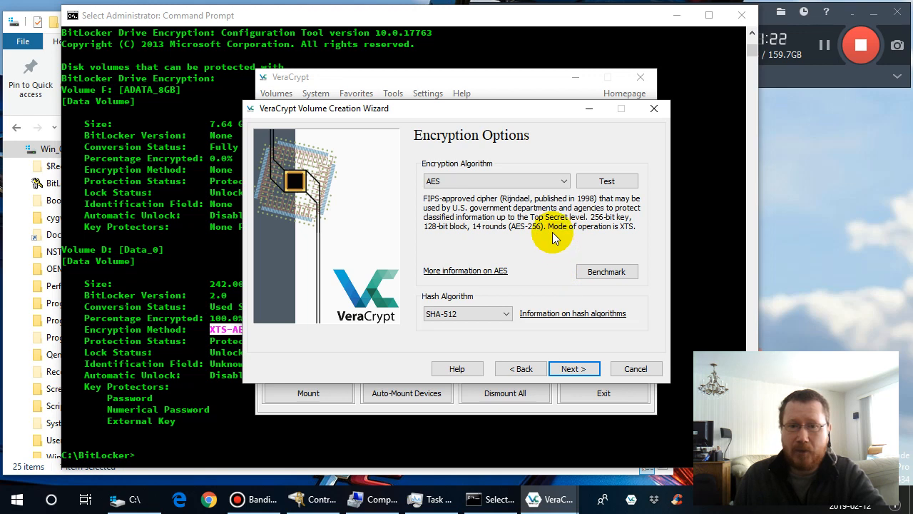
- Review the available encryption and hash algorithms, keep AES and SHA-512, and accept the partition's volume size
{"action": "left_click", "coordinate": [564, 182]}
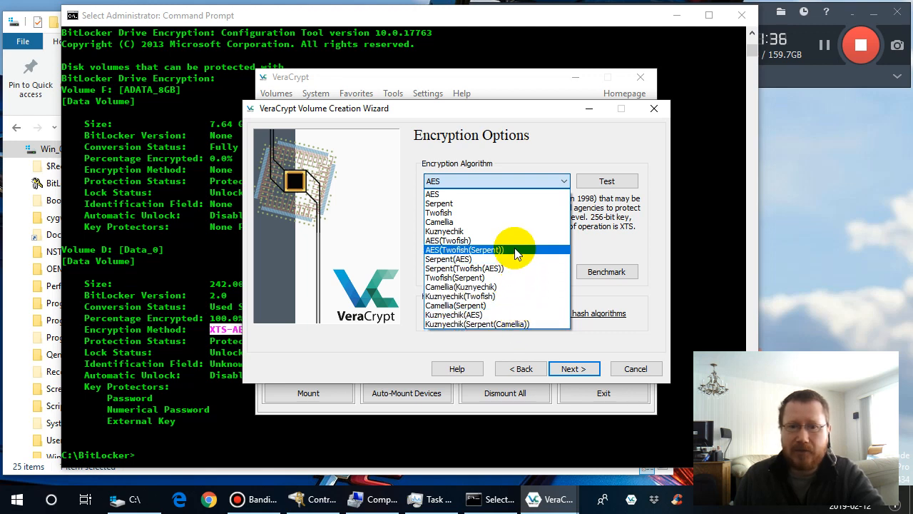
{"action": "left_click", "coordinate": [562, 183]}
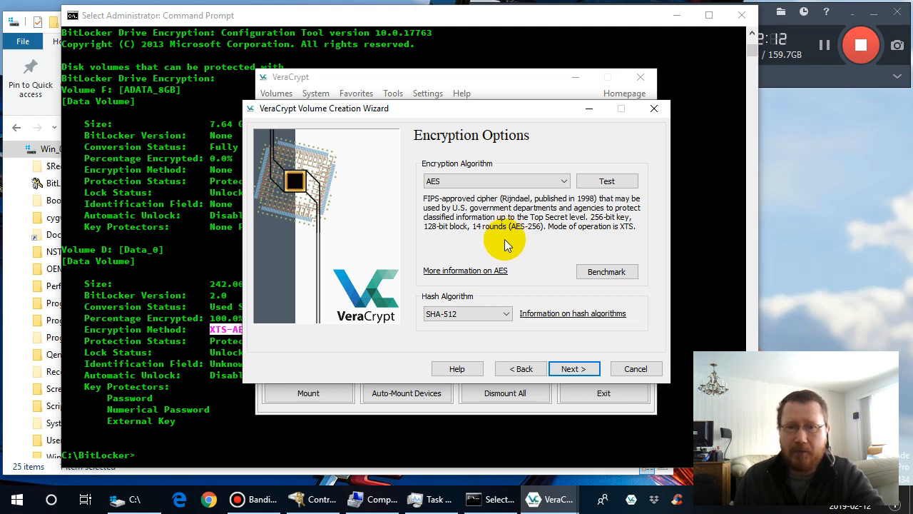
{"action": "left_click", "coordinate": [507, 315]}
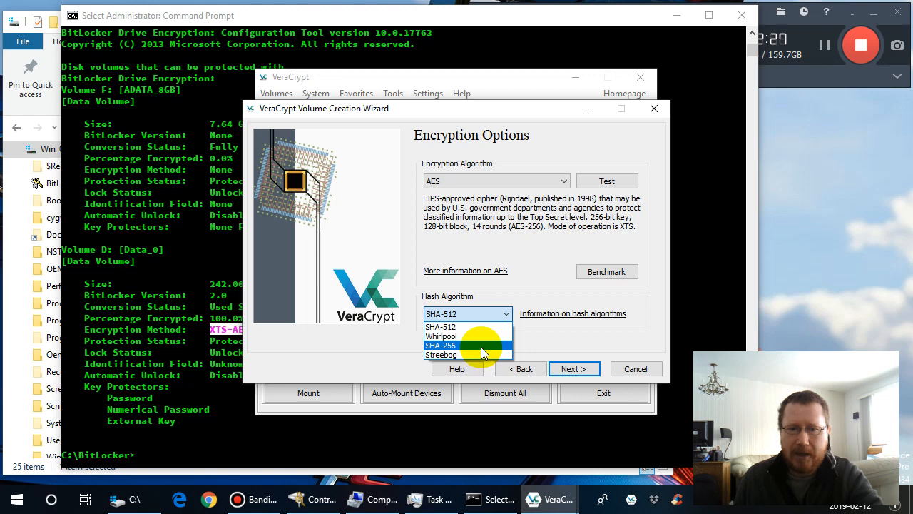
{"action": "left_click", "coordinate": [494, 315]}
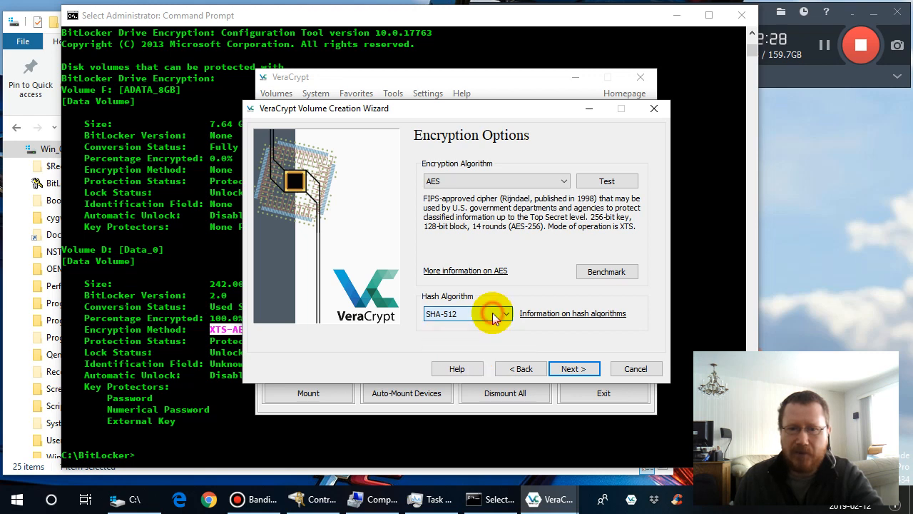
{"action": "left_click", "coordinate": [575, 368]}
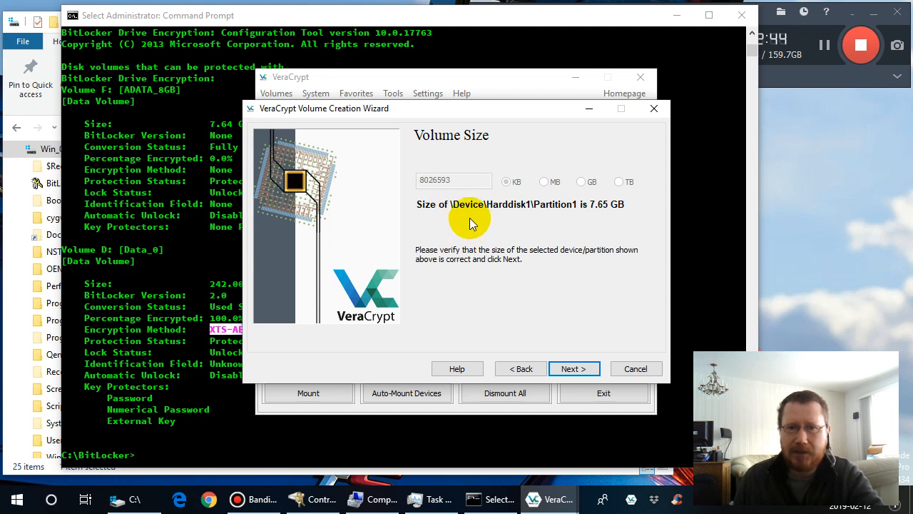
{"action": "left_click", "coordinate": [577, 360]}
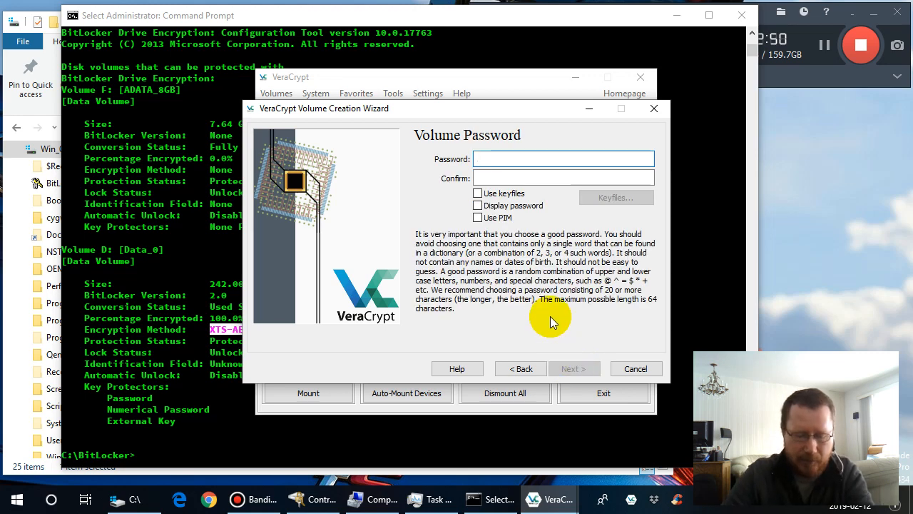
- Enter the volume password, correcting the mistyped first attempt, and repeat it in the confirmation field
{"action": "type", "text": "•••"}
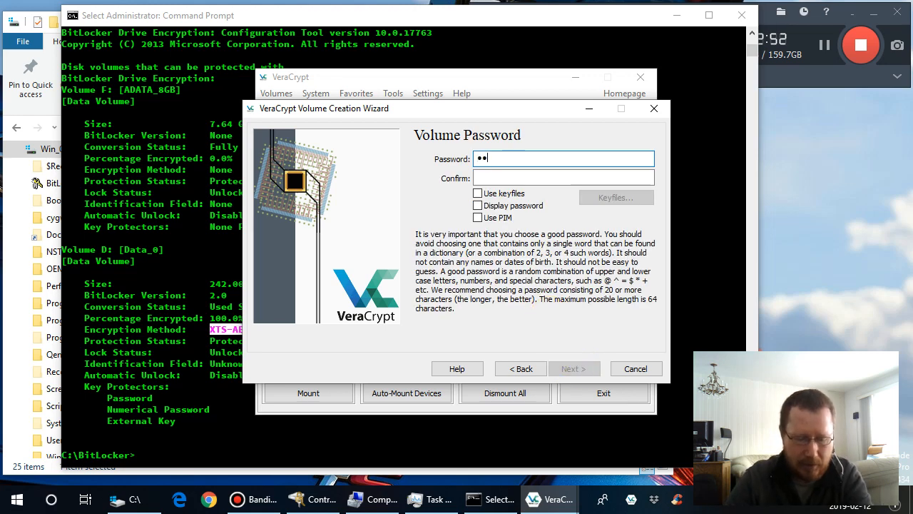
{"action": "type", "text": "••"}
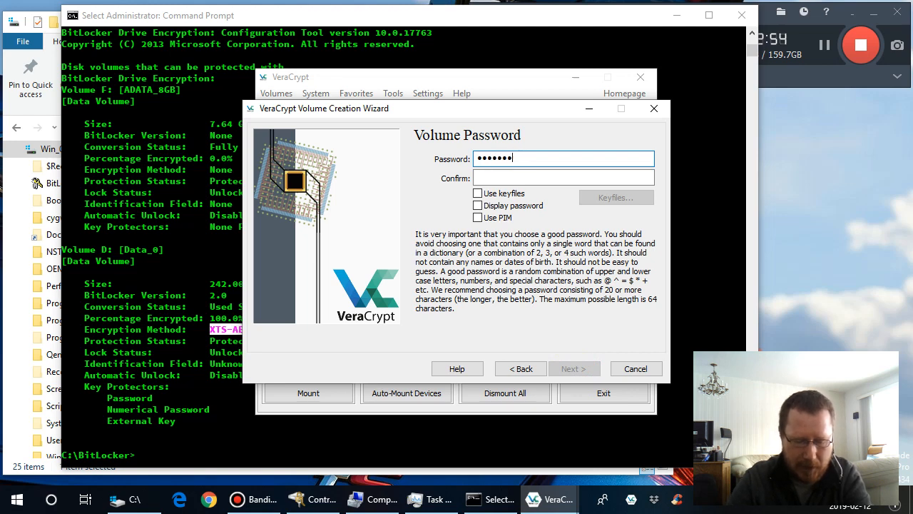
{"action": "key", "text": "BackSpace"}
{"action": "key", "text": "BackSpace"}
{"action": "key", "text": "BackSpace"}
{"action": "key", "text": "BackSpace"}
{"action": "key", "text": "BackSpace"}
{"action": "key", "text": "BackSpace"}
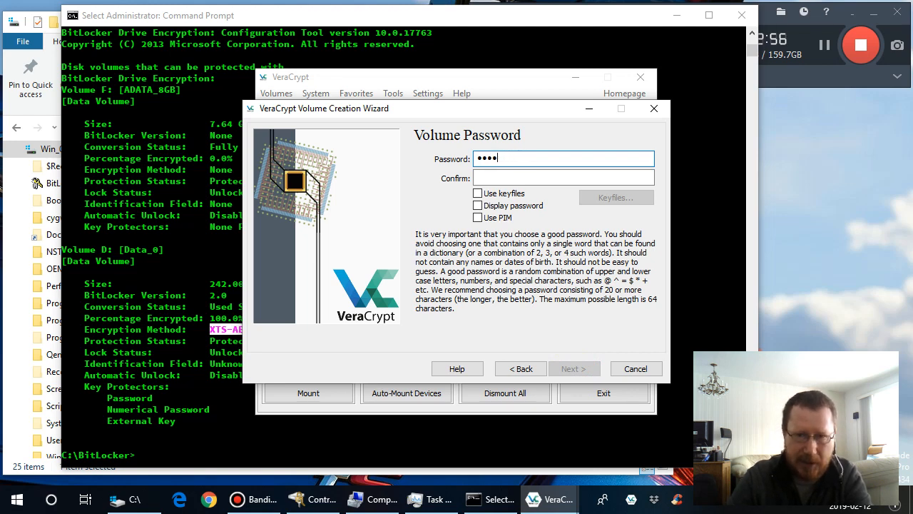
{"action": "type", "text": "•"}
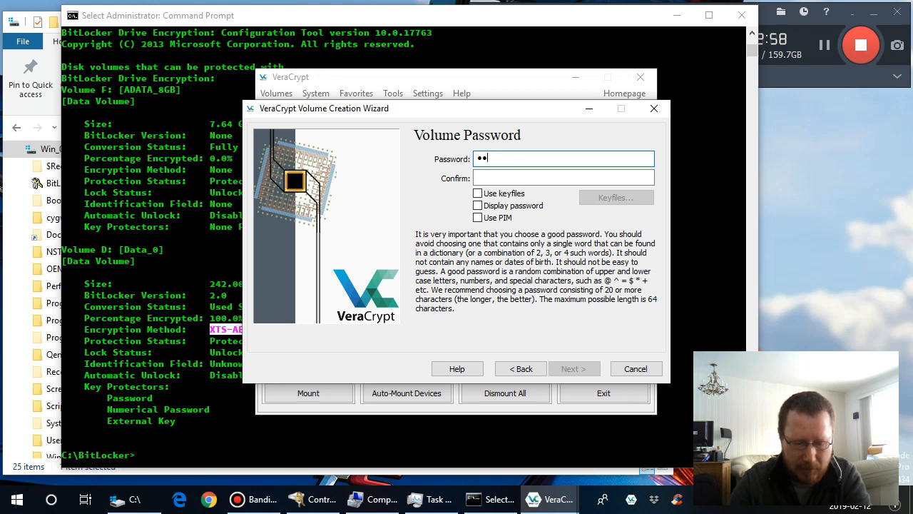
{"action": "type", "text": "•••"}
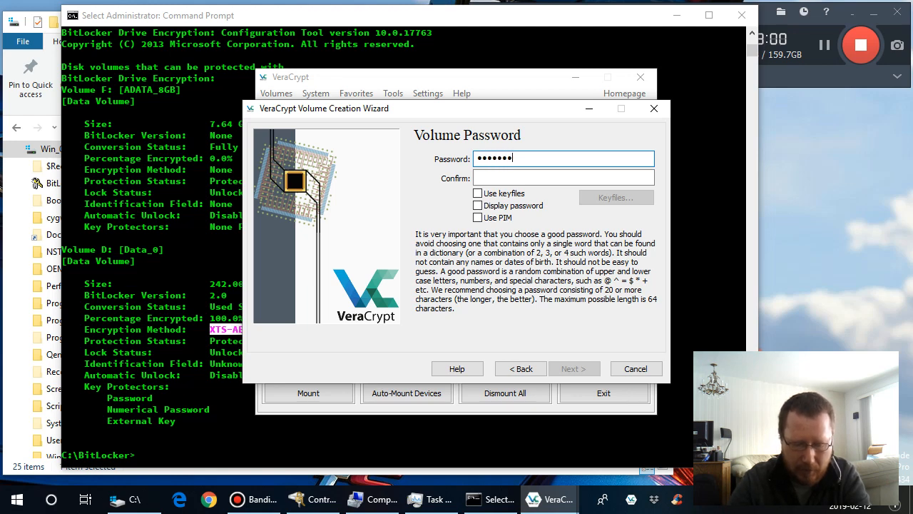
{"action": "type", "text": "••"}
{"action": "key", "text": "Tab"}
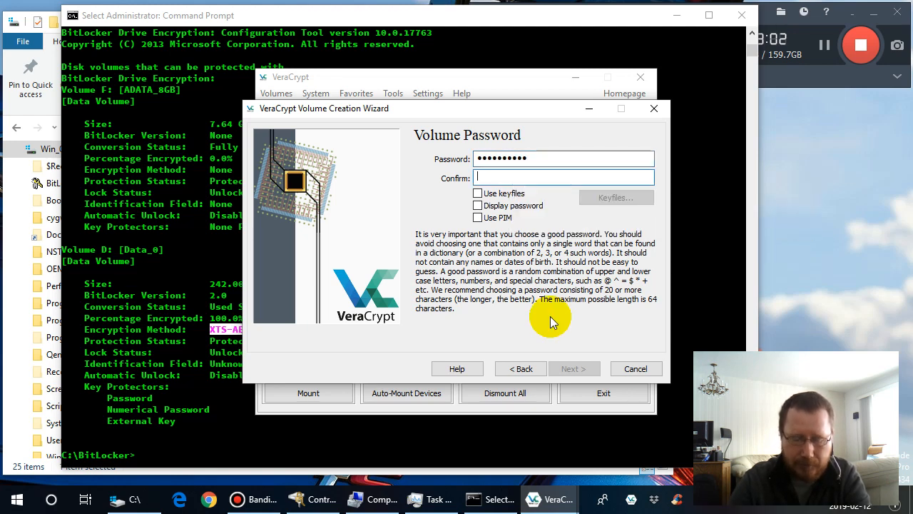
{"action": "type", "text": "•••"}
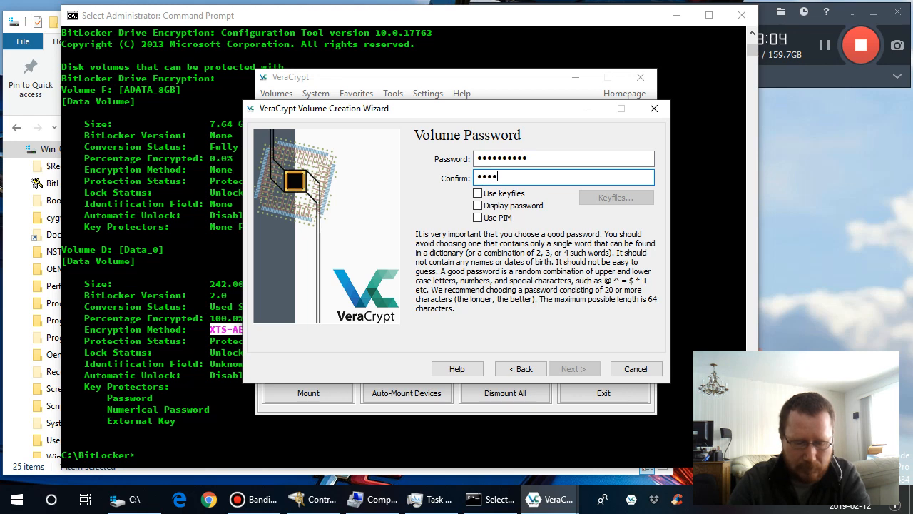
{"action": "type", "text": "••••••"}
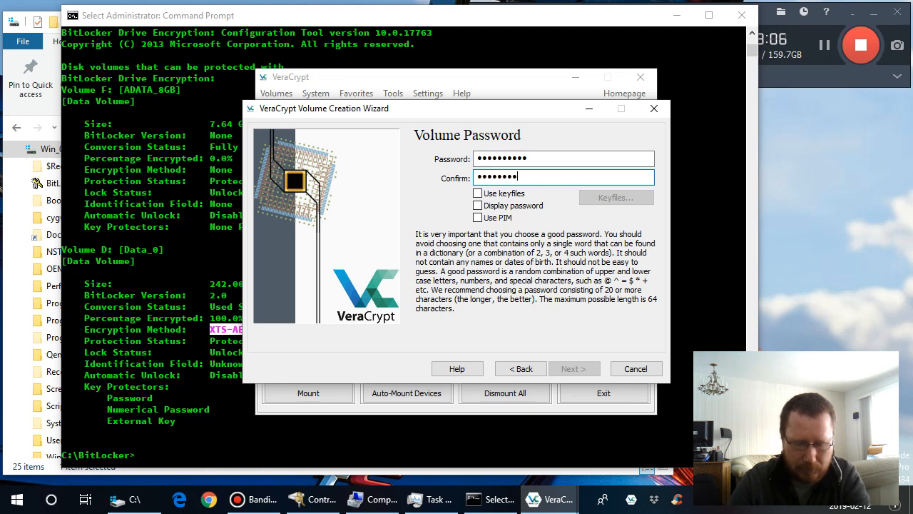
{"action": "type", "text": "•"}
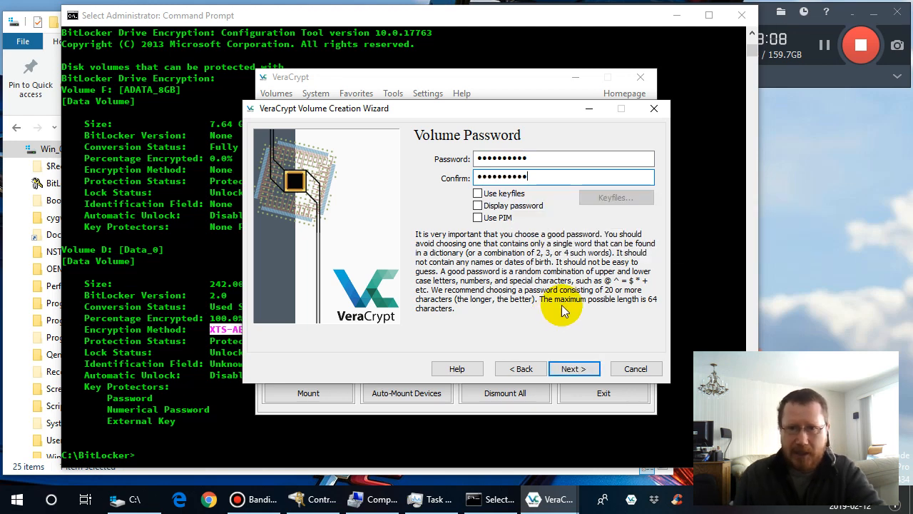
- Enable keyfiles for the volume and open the random keyfile generator from the keyfile settings
{"action": "left_click", "coordinate": [478, 195]}
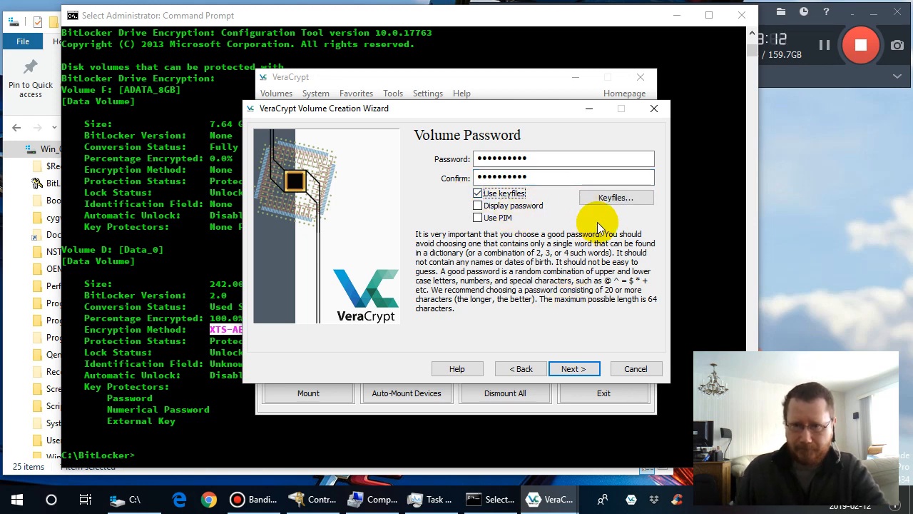
{"action": "left_click", "coordinate": [612, 199]}
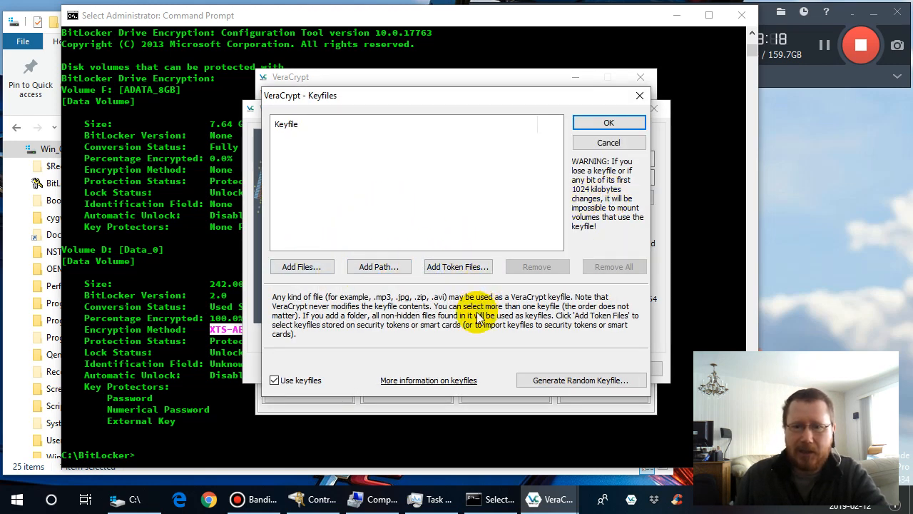
{"action": "left_click", "coordinate": [579, 381]}
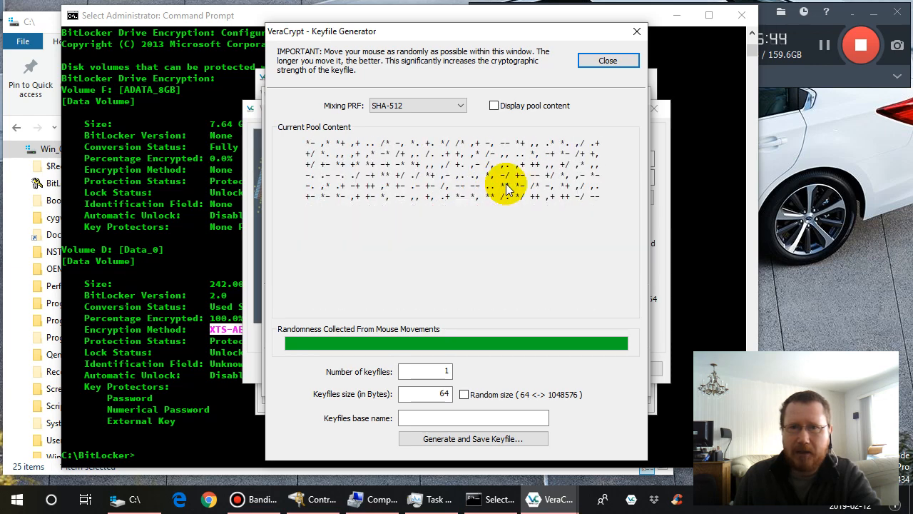
- Show and hide the keyfile generator's random pool content several times to examine it, leaving it hidden
{"action": "left_click", "coordinate": [493, 105]}
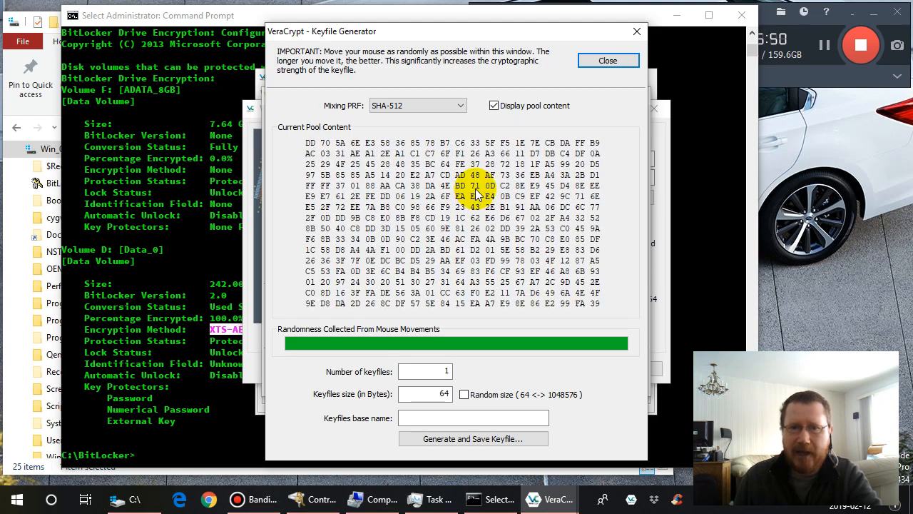
{"action": "left_click", "coordinate": [494, 105]}
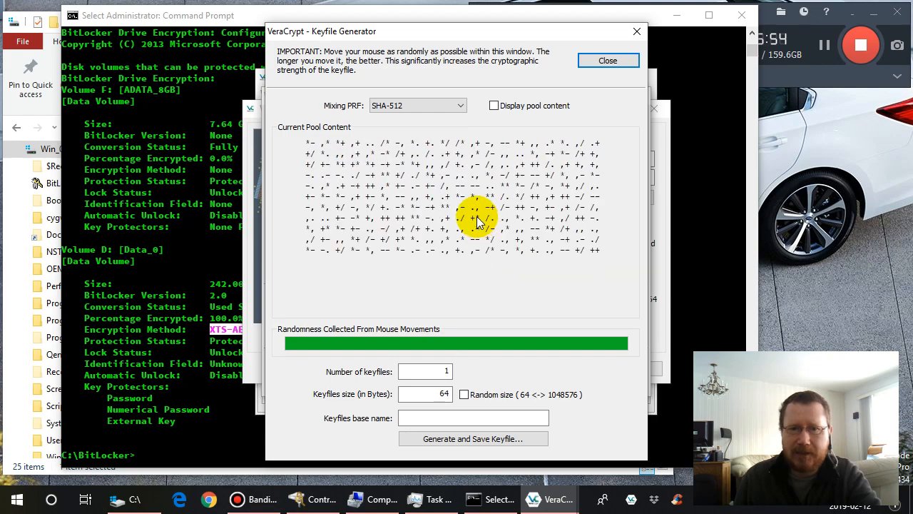
{"action": "left_click", "coordinate": [494, 107]}
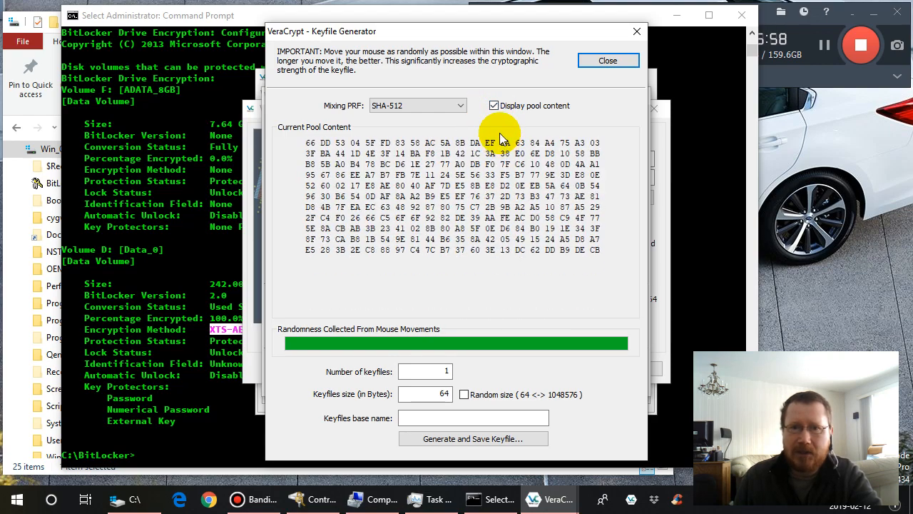
{"action": "left_click", "coordinate": [493, 106]}
{"action": "left_click", "coordinate": [494, 106]}
{"action": "left_click", "coordinate": [494, 105]}
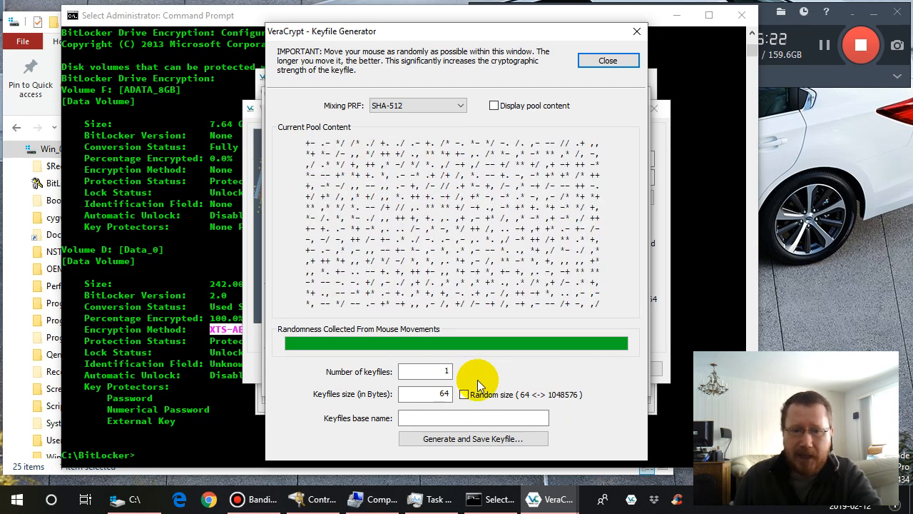
- Generate one 64-byte keyfile with the base name veracrypt and save it in the C:\BitLocker folder
{"action": "left_click", "coordinate": [453, 419]}
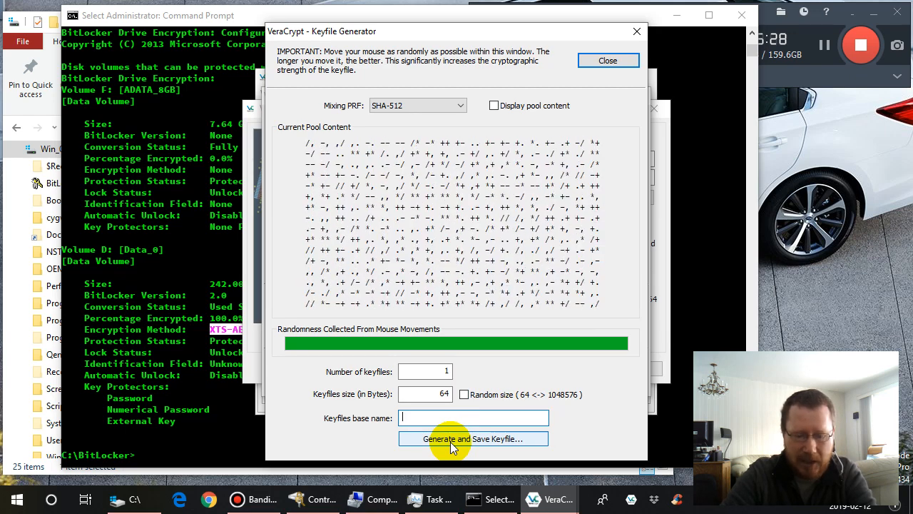
{"action": "type", "text": "veracrypt"}
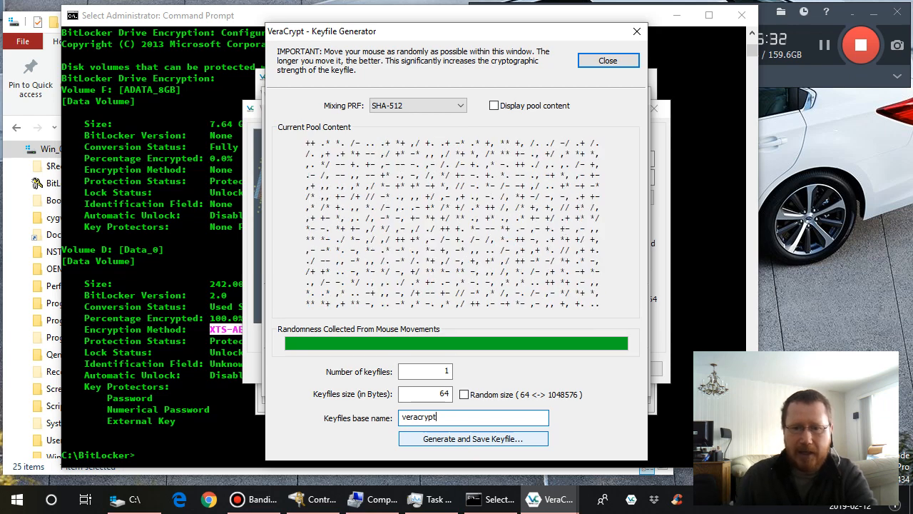
{"action": "left_click", "coordinate": [476, 439]}
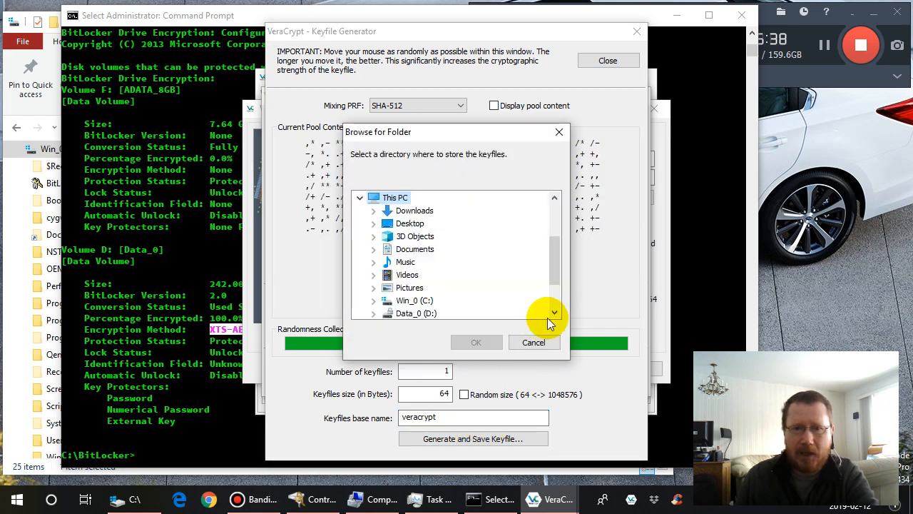
{"action": "left_click", "coordinate": [374, 300]}
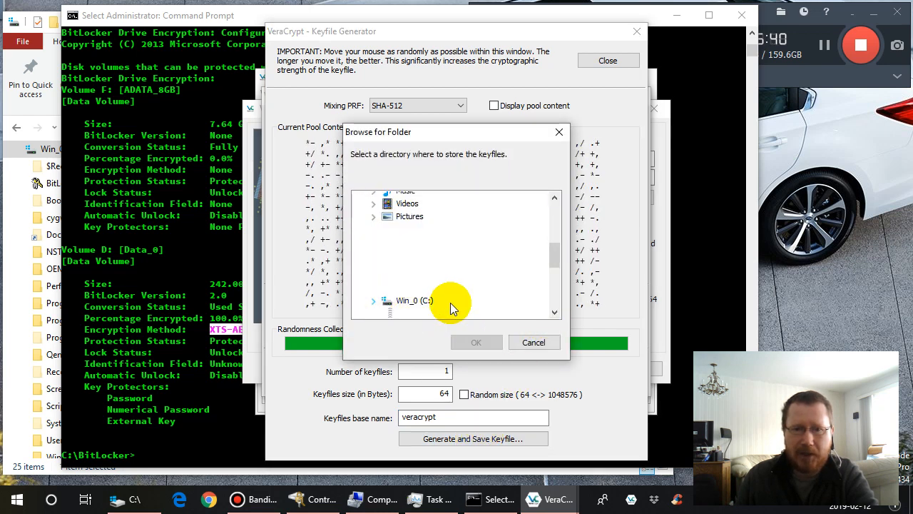
{"action": "left_click", "coordinate": [426, 224]}
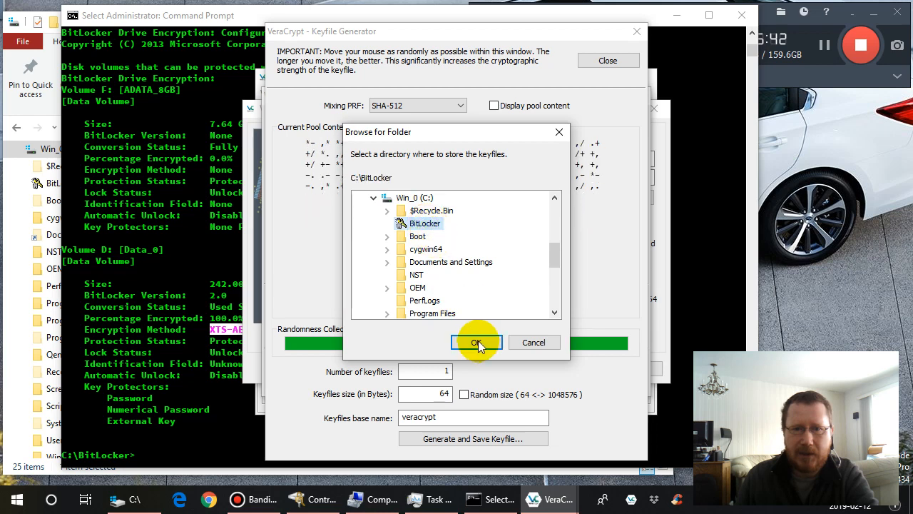
{"action": "left_click", "coordinate": [477, 343]}
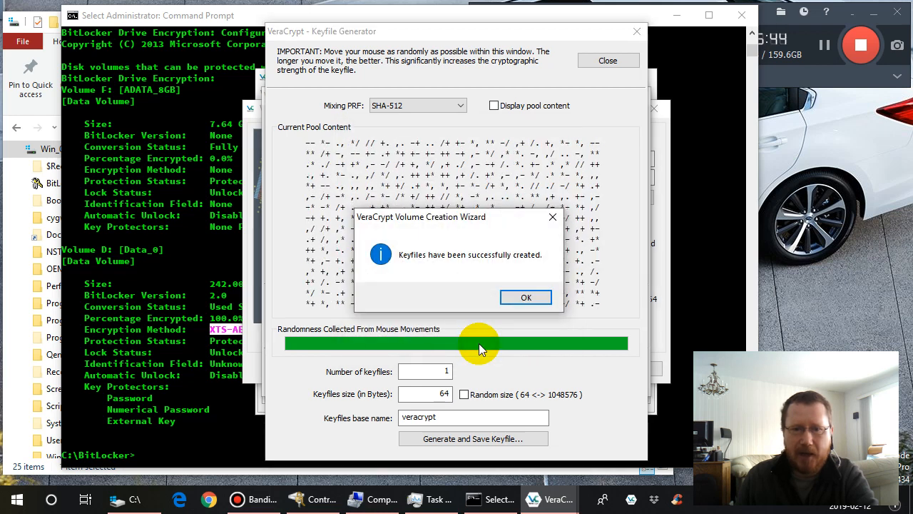
- Switch to Command Prompt, list C:\BitLocker with ls and ls -l, and highlight the veracrypt and .BEK file sizes
{"action": "left_click", "coordinate": [526, 297]}
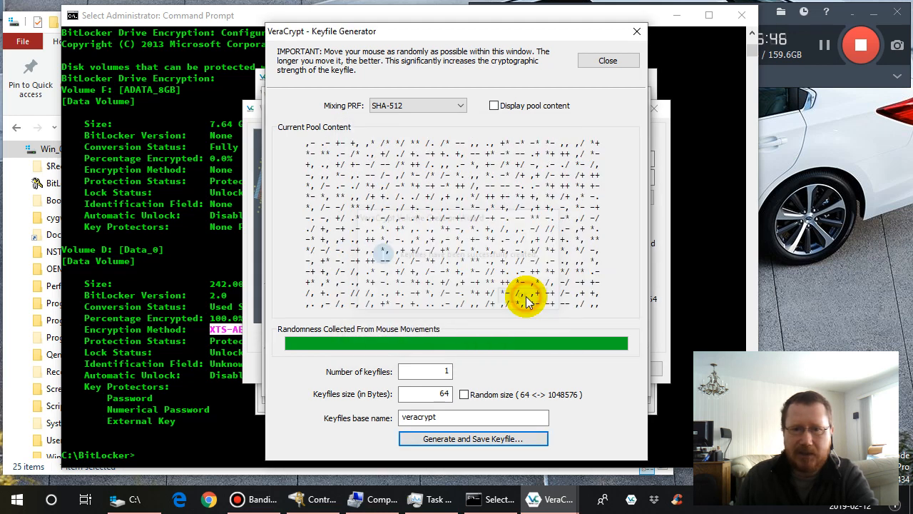
{"action": "left_click", "coordinate": [214, 452]}
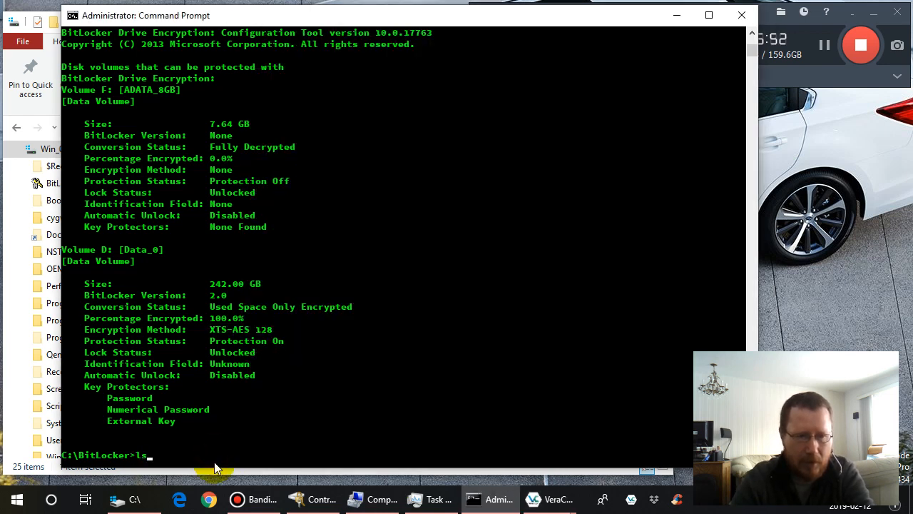
{"action": "key", "text": "Return"}
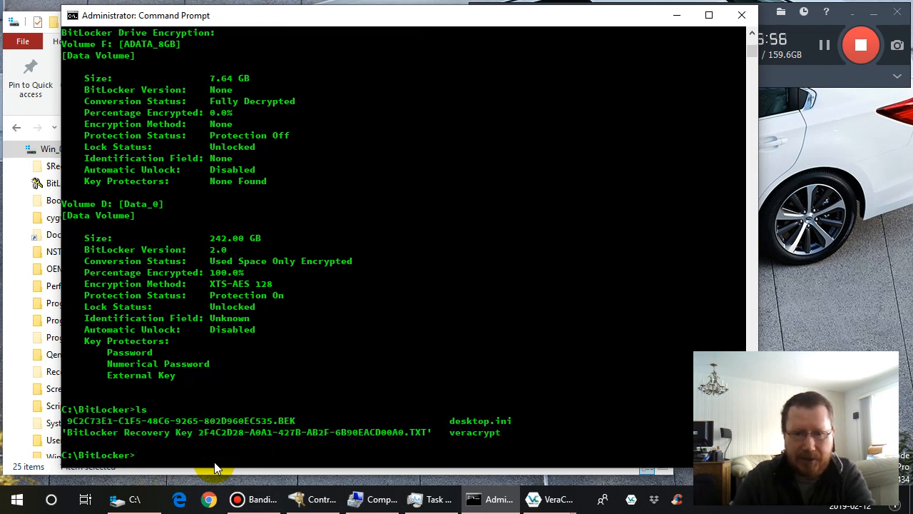
{"action": "mouse_move", "coordinate": [352, 505]}
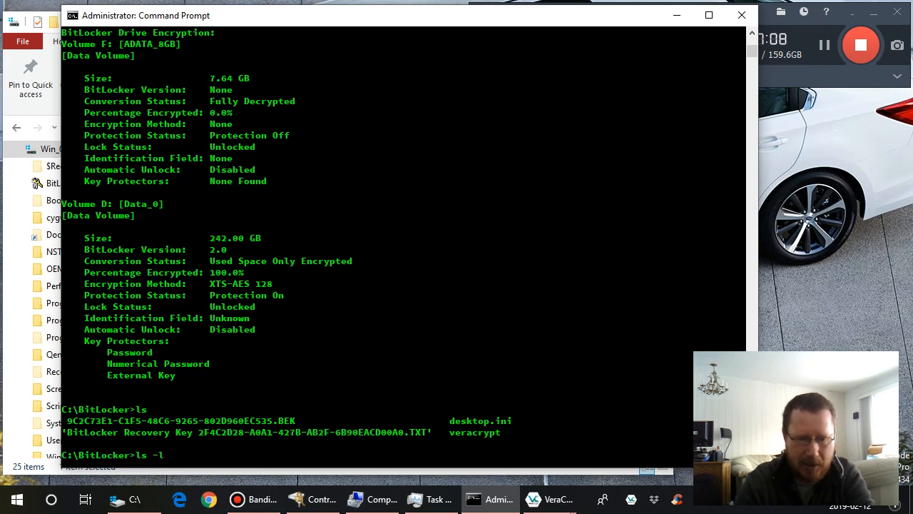
{"action": "key", "text": "Return"}
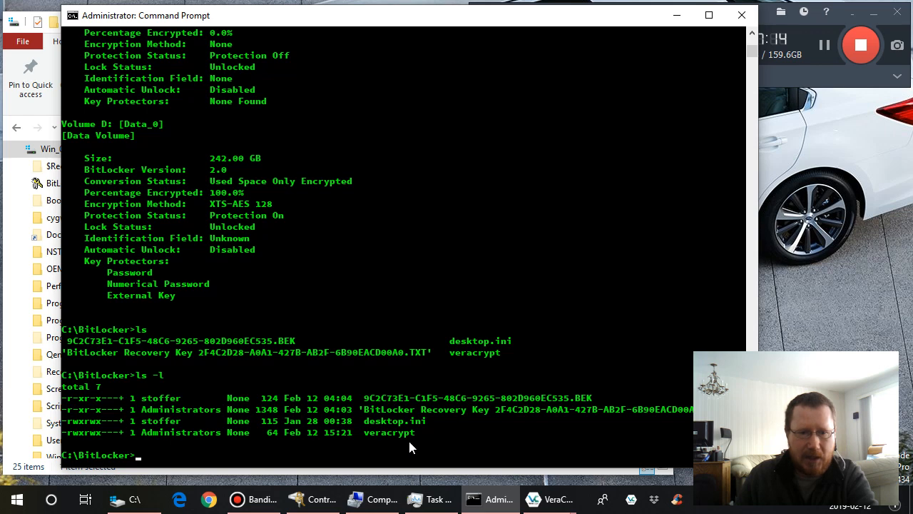
{"action": "double_click", "coordinate": [269, 433]}
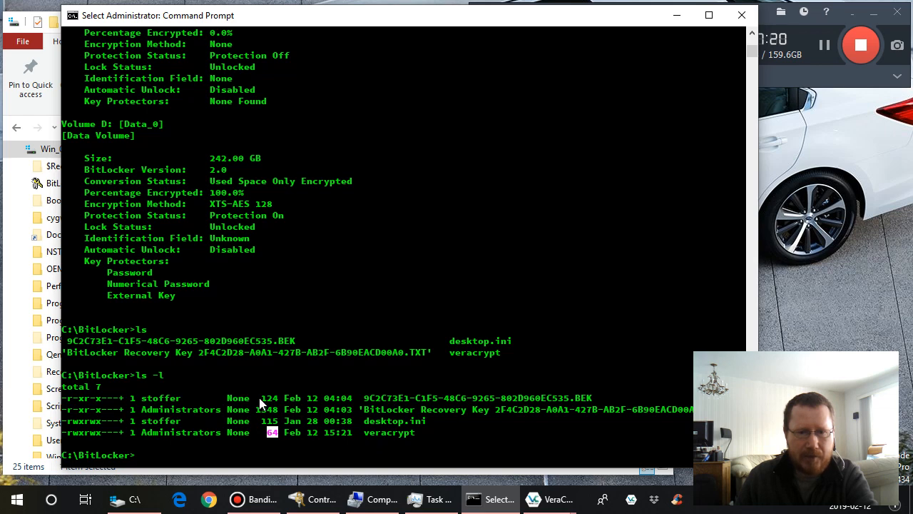
{"action": "double_click", "coordinate": [264, 398]}
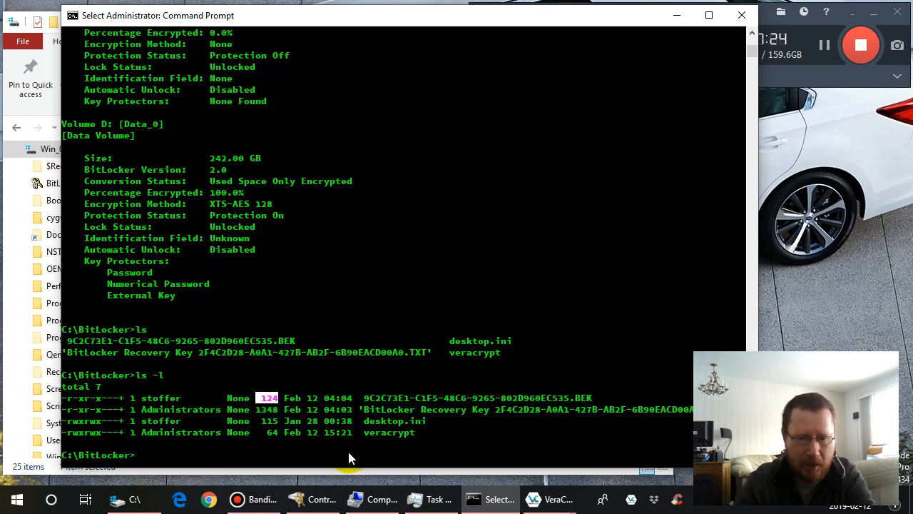
- Display the generated keyfile's contents with the command more veracrypt
{"action": "type", "text": "more veracry"}
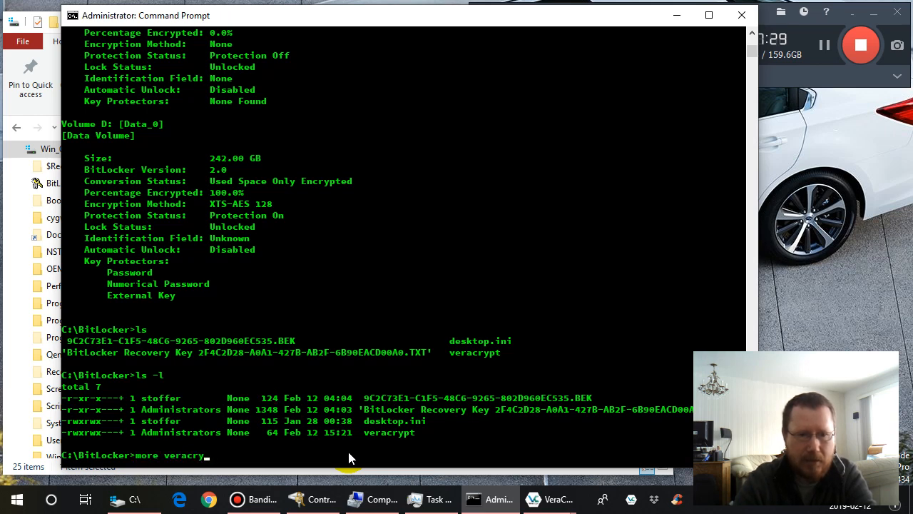
{"action": "type", "text": "pt"}
{"action": "key", "text": "Return"}
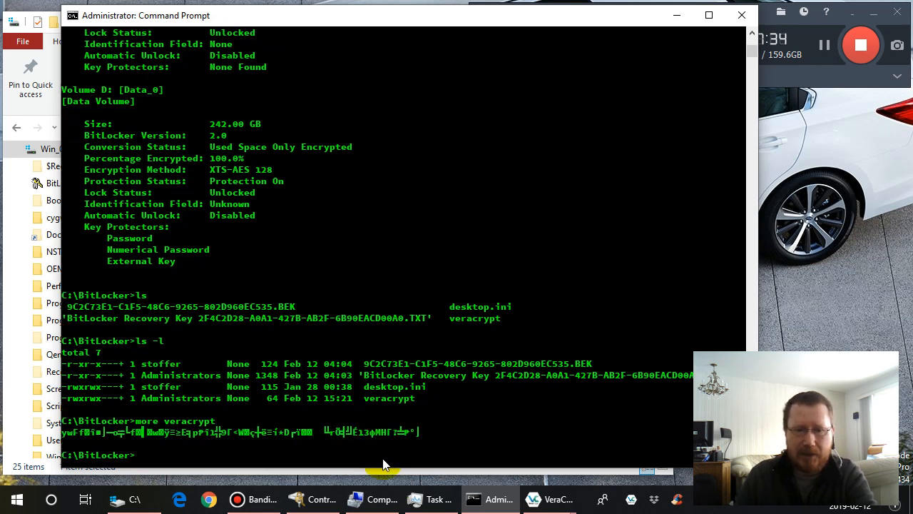
- Return to VeraCrypt, close the keyfile generator, and apply C:\BitLocker\veracrypt as the volume's keyfile
{"action": "mouse_move", "coordinate": [538, 498]}
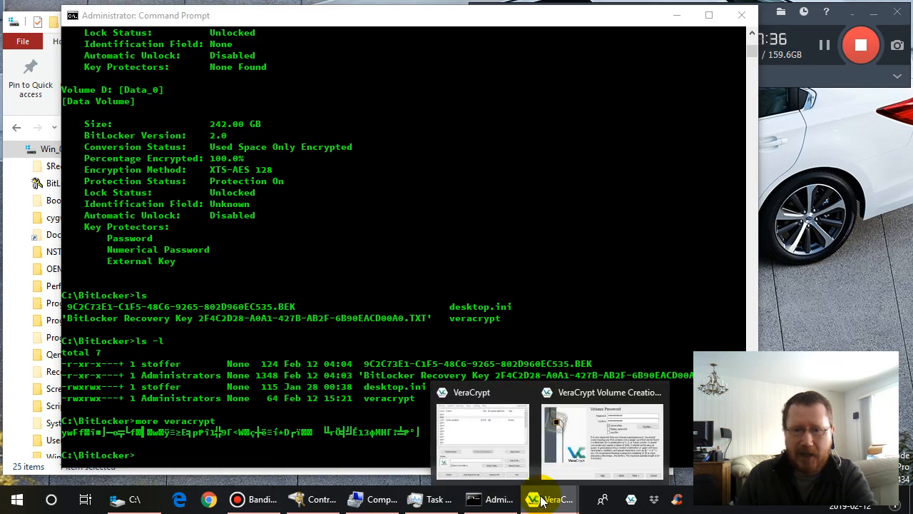
{"action": "left_click", "coordinate": [585, 440]}
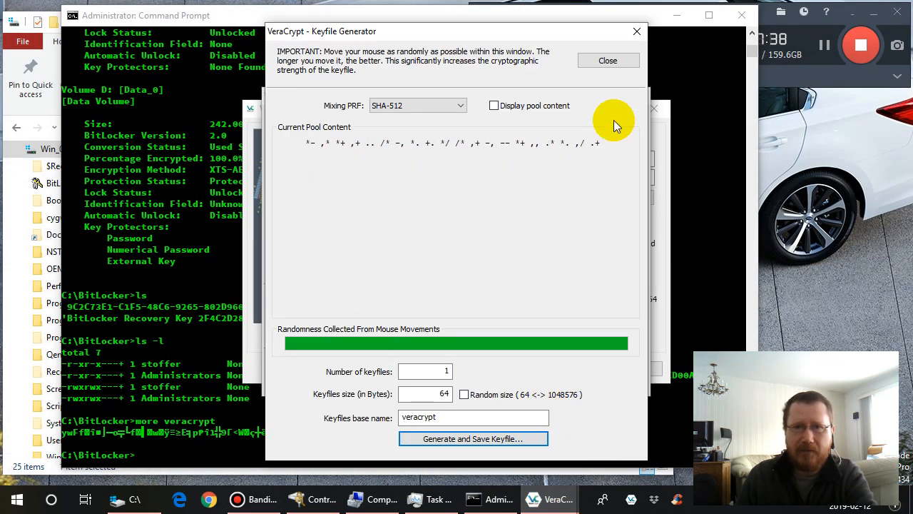
{"action": "left_click", "coordinate": [608, 61]}
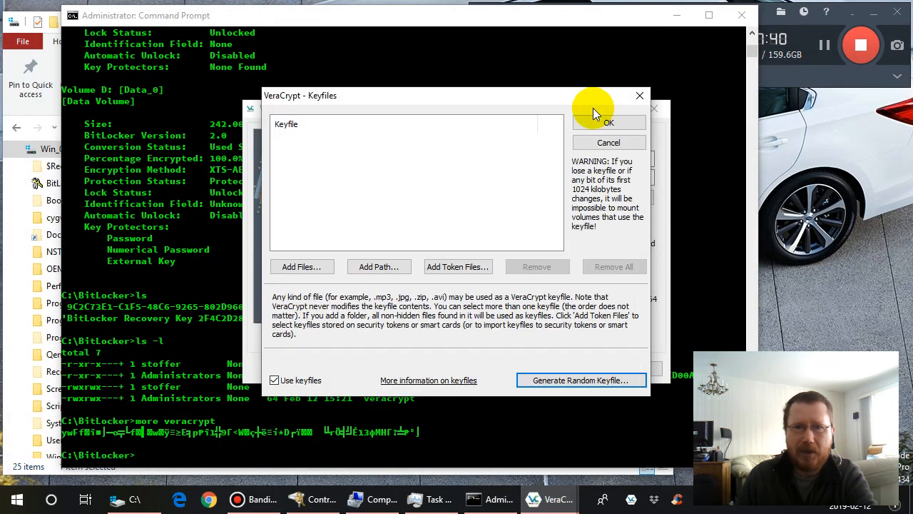
{"action": "left_click", "coordinate": [303, 268]}
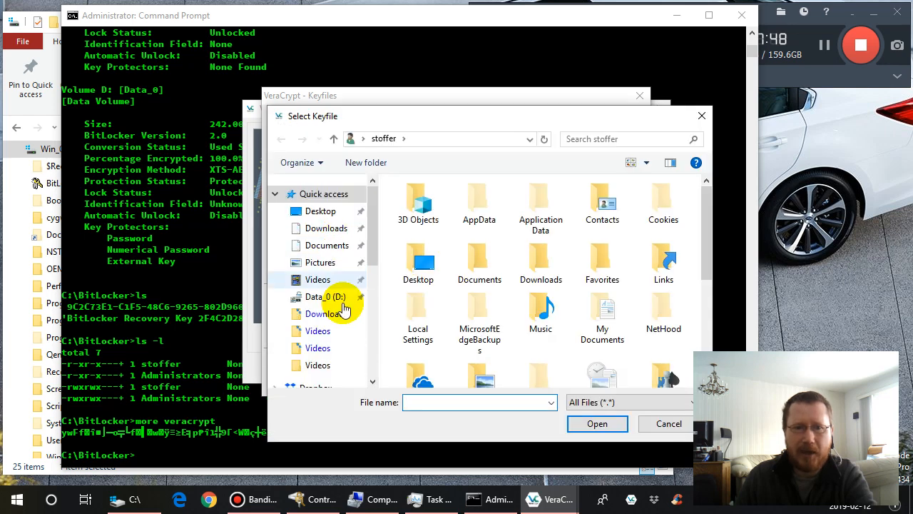
{"action": "left_click", "coordinate": [370, 364]}
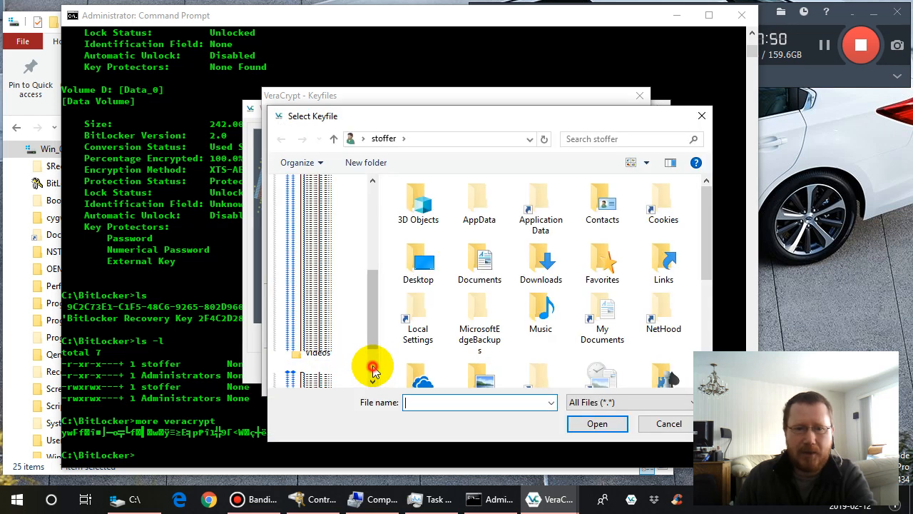
{"action": "left_click", "coordinate": [330, 348]}
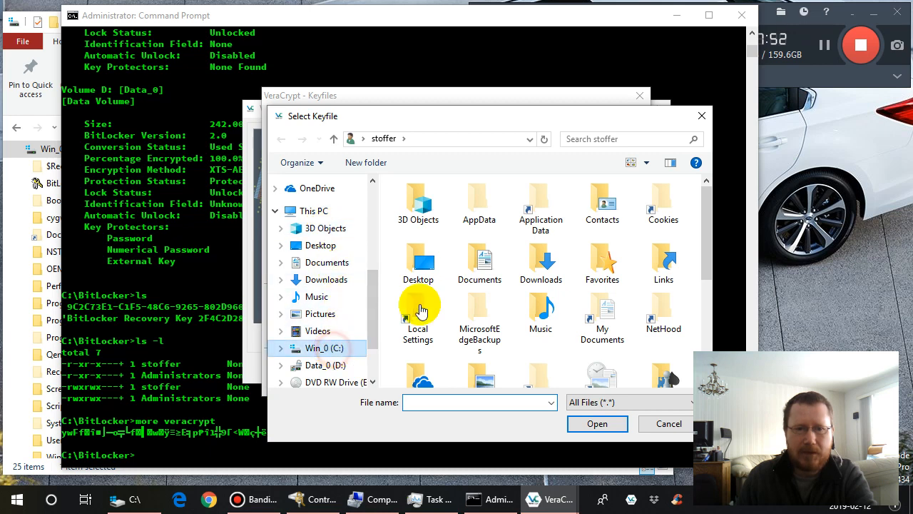
{"action": "left_click", "coordinate": [427, 221]}
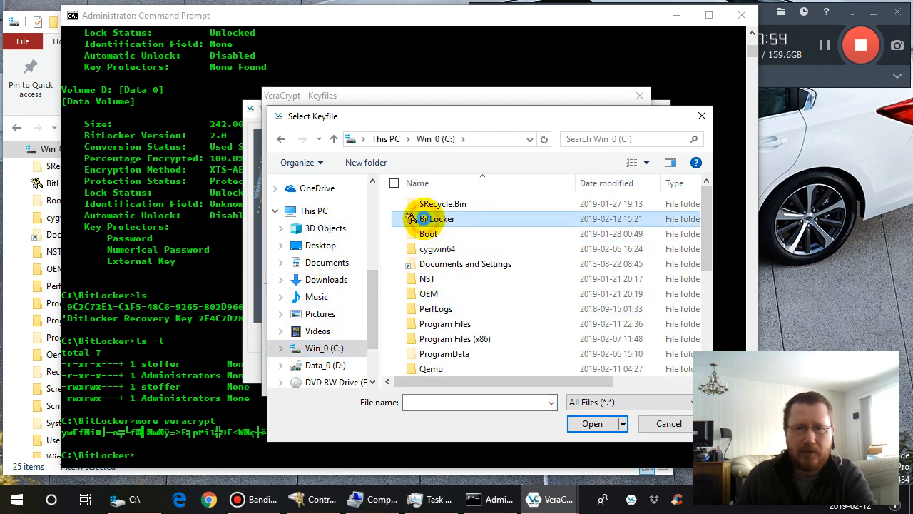
{"action": "double_click", "coordinate": [426, 222]}
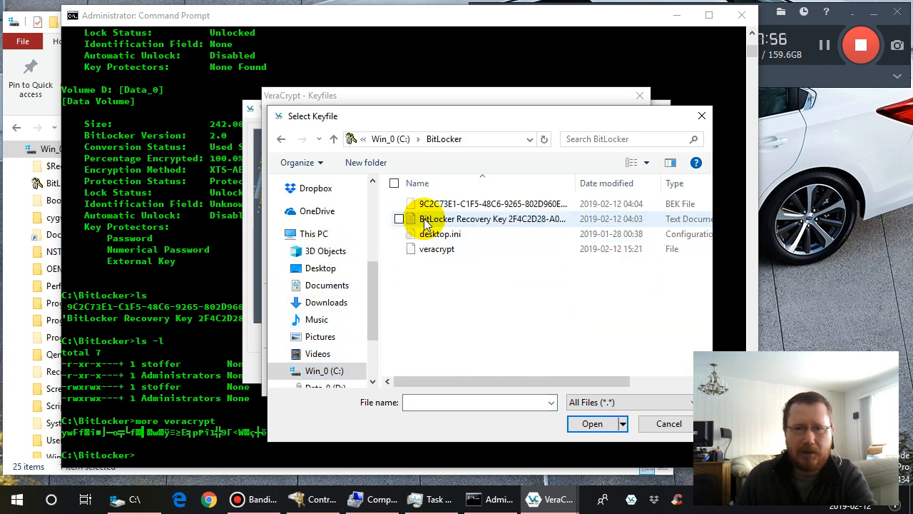
{"action": "left_click", "coordinate": [437, 249]}
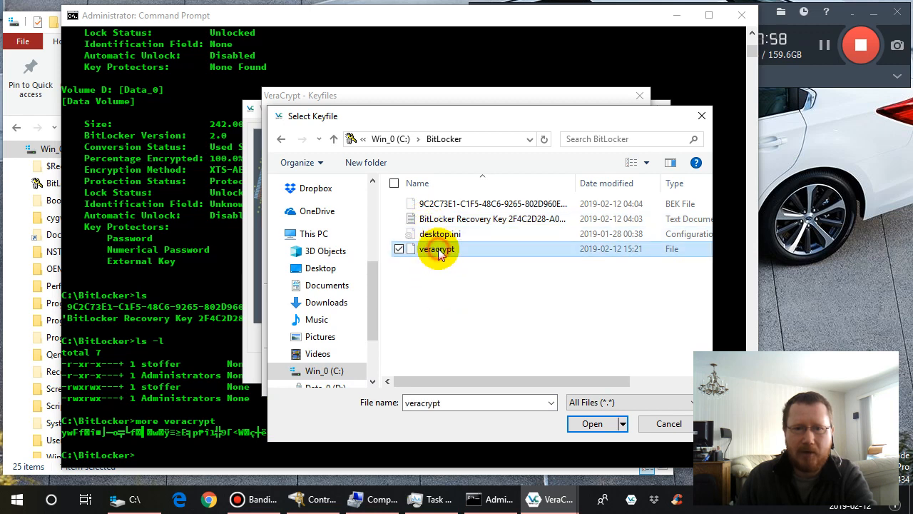
{"action": "left_click", "coordinate": [592, 424]}
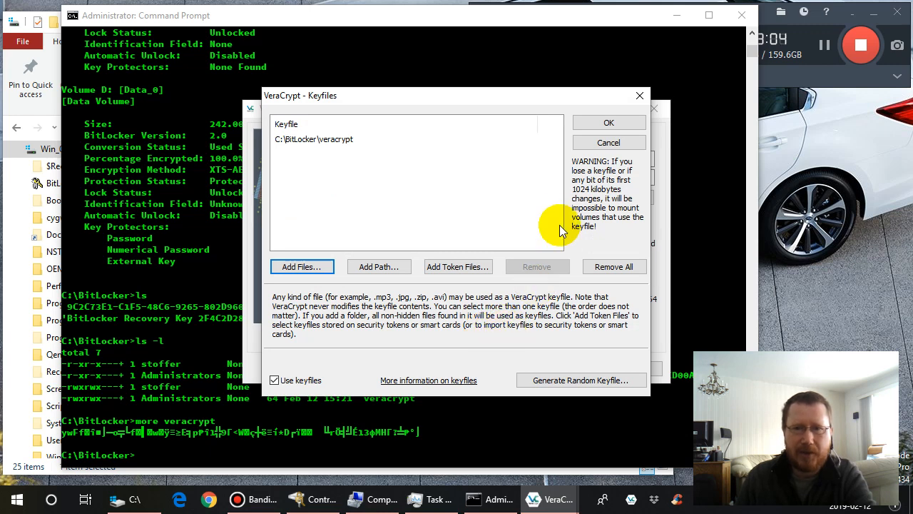
{"action": "left_click", "coordinate": [604, 124]}
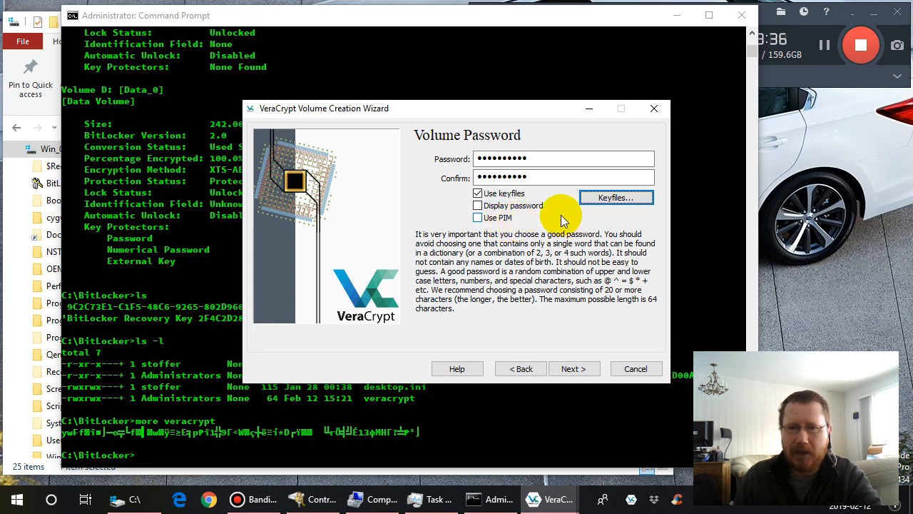
- Accept the short volume password and choose Yes for storing files larger than 4 GB
{"action": "left_click", "coordinate": [577, 371]}
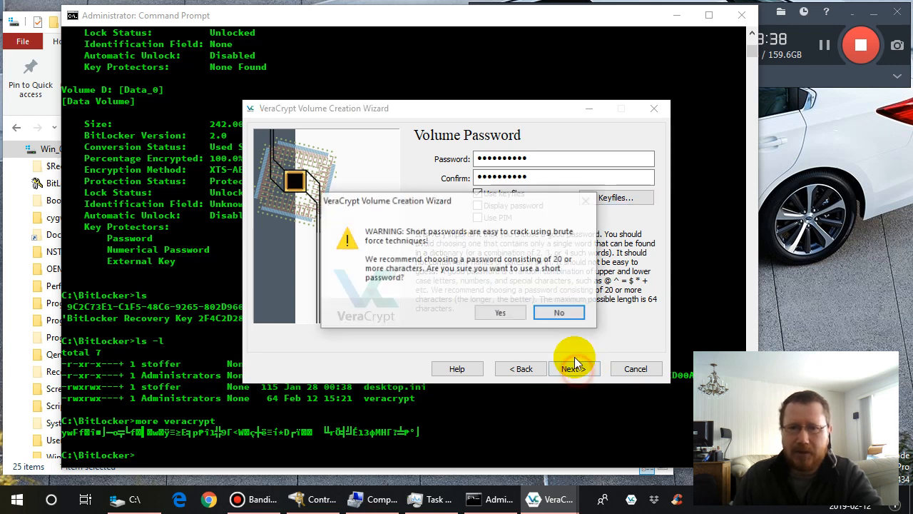
{"action": "left_click", "coordinate": [502, 314]}
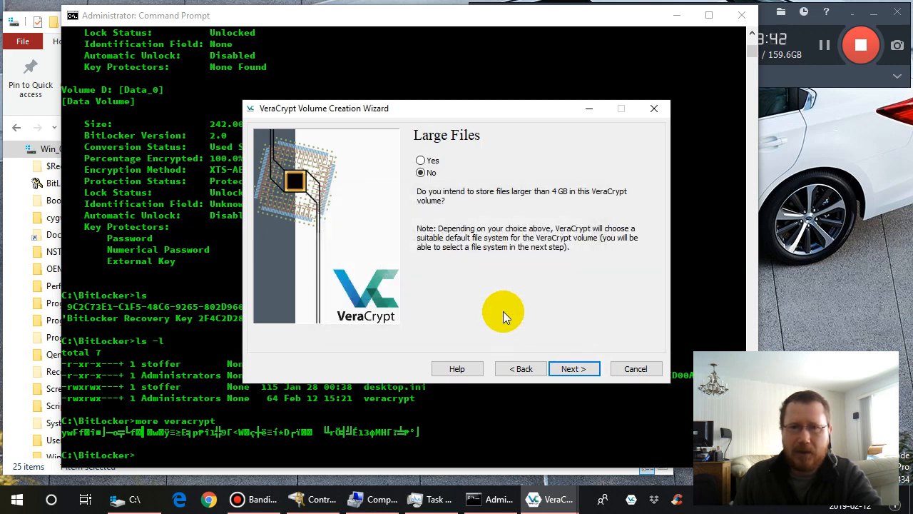
{"action": "left_click", "coordinate": [421, 163]}
{"action": "left_click", "coordinate": [574, 368]}
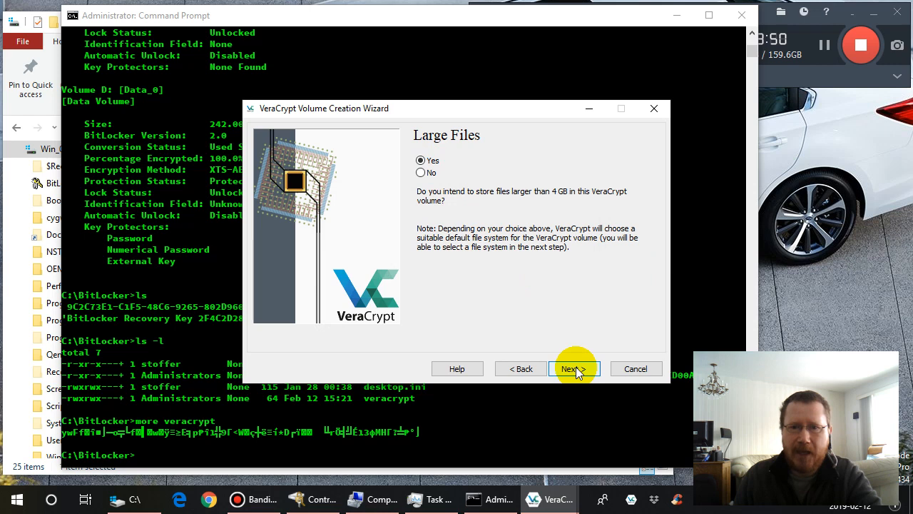
{"action": "left_click", "coordinate": [575, 368]}
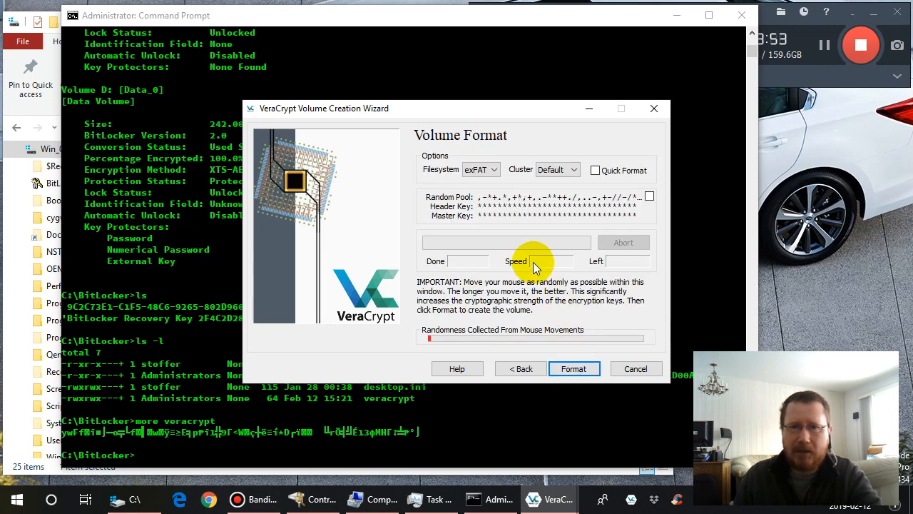
- Set the volume's filesystem to NTFS, keep the Default cluster size, and decline Quick Format after trying to enable it
{"action": "left_click", "coordinate": [494, 171]}
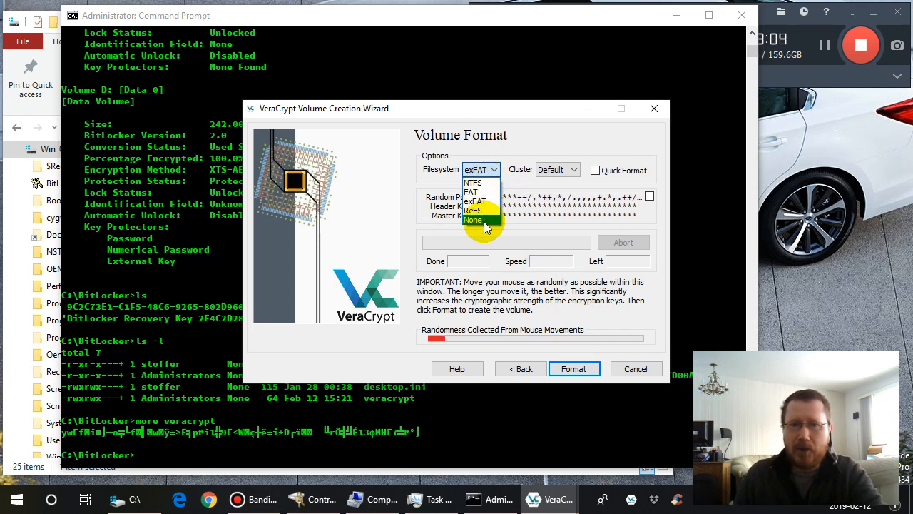
{"action": "left_click", "coordinate": [489, 183]}
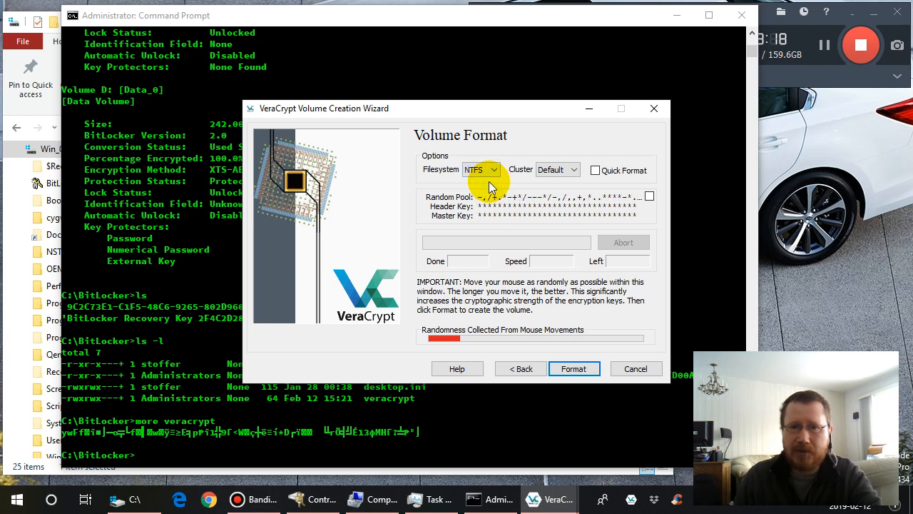
{"action": "left_click", "coordinate": [575, 174]}
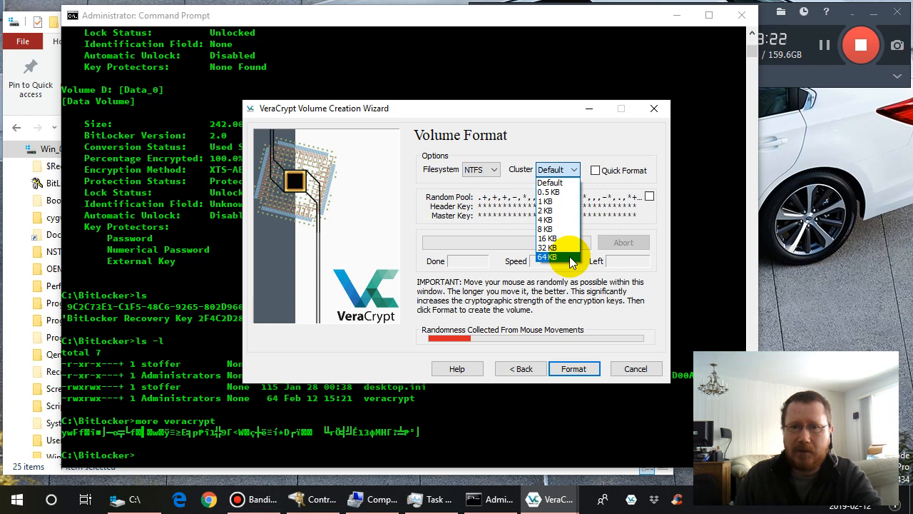
{"action": "left_click", "coordinate": [574, 173]}
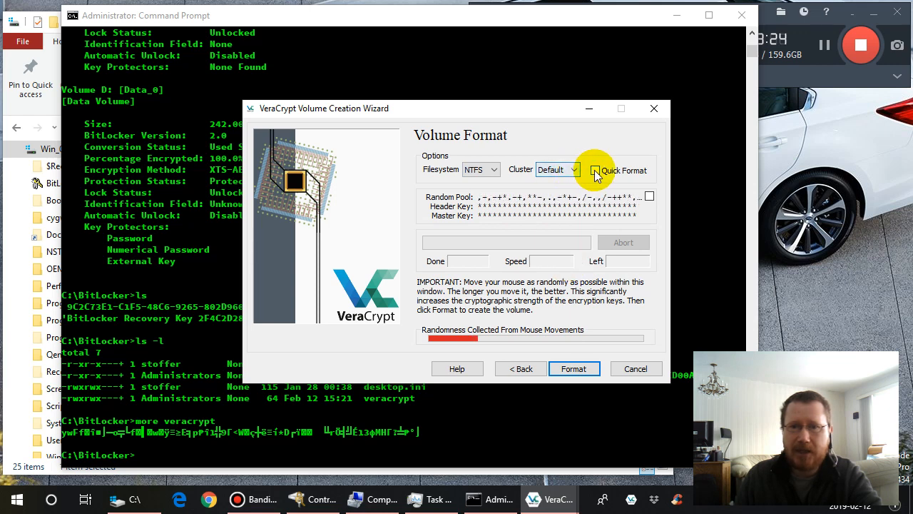
{"action": "left_click", "coordinate": [595, 171]}
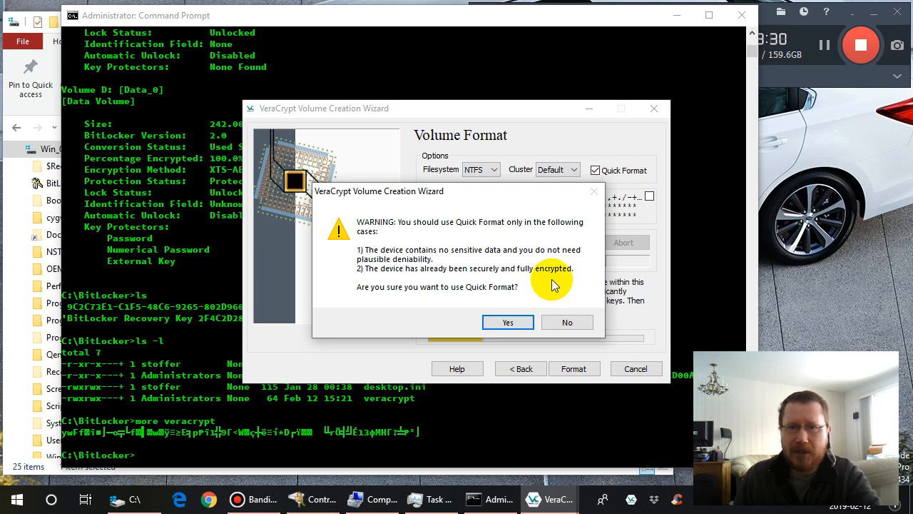
{"action": "left_click", "coordinate": [566, 322]}
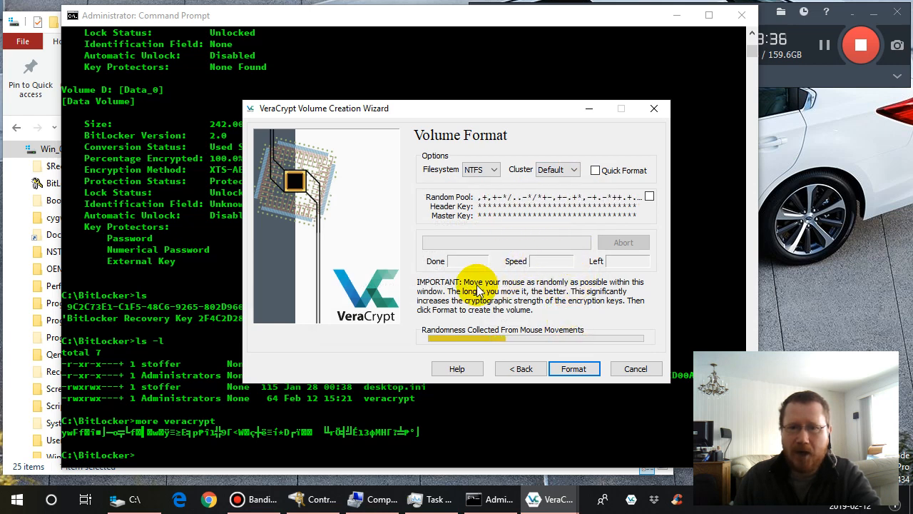
- Reveal and hide the random pool and key values while collecting mouse randomness, and start the confirmed format of partition F:
{"action": "left_click", "coordinate": [649, 197]}
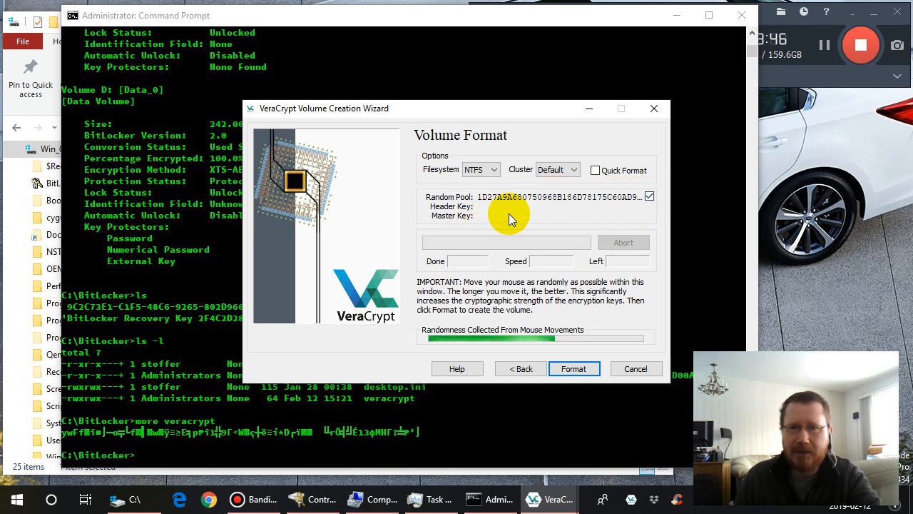
{"action": "left_click", "coordinate": [649, 197]}
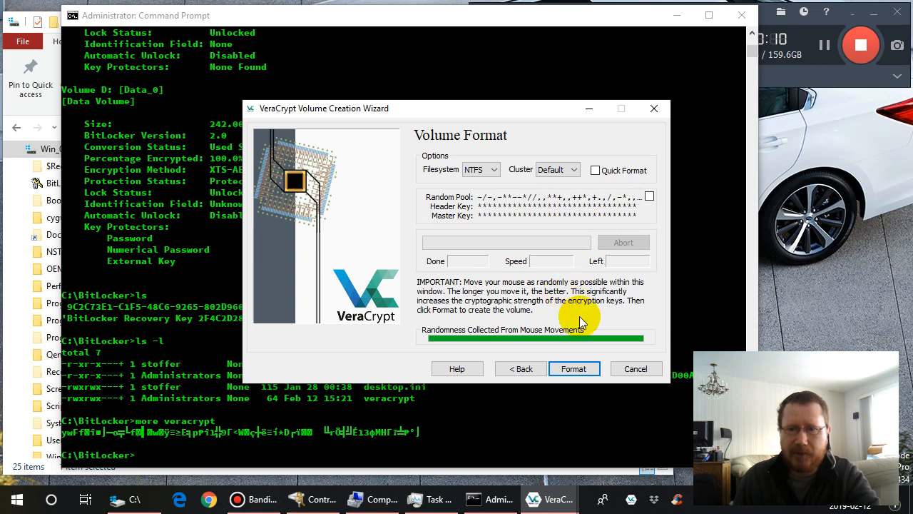
{"action": "left_click", "coordinate": [574, 370]}
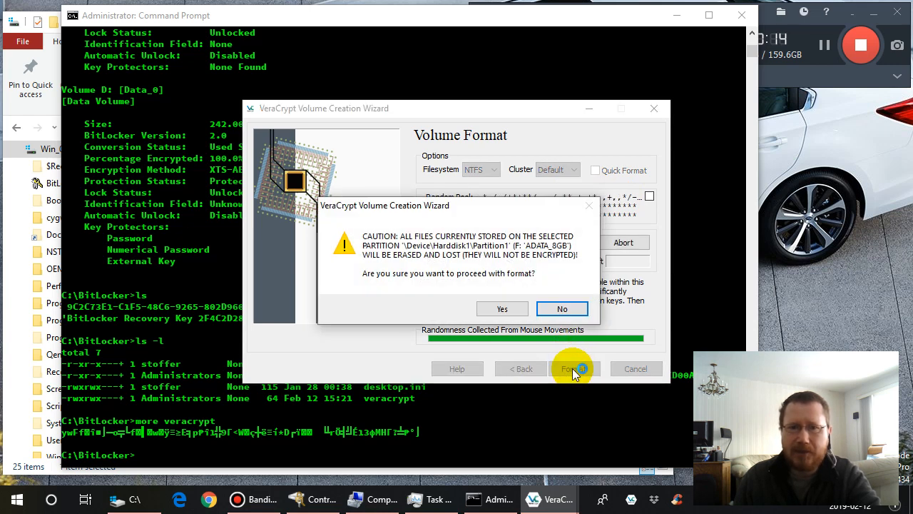
{"action": "left_click", "coordinate": [503, 310]}
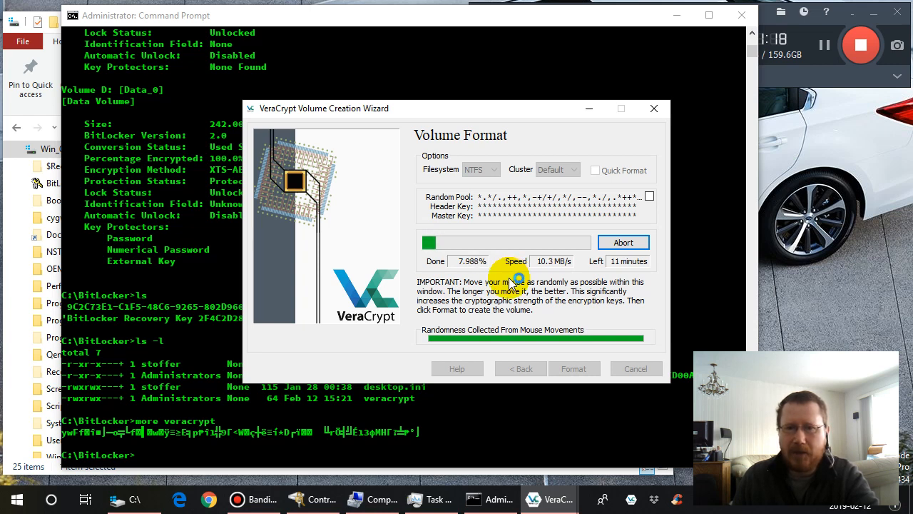
- Open Task Manager and move the VeraCrypt Volume Creation Wizard aside so both windows can be viewed while formatting runs
{"action": "right_click", "coordinate": [20, 502]}
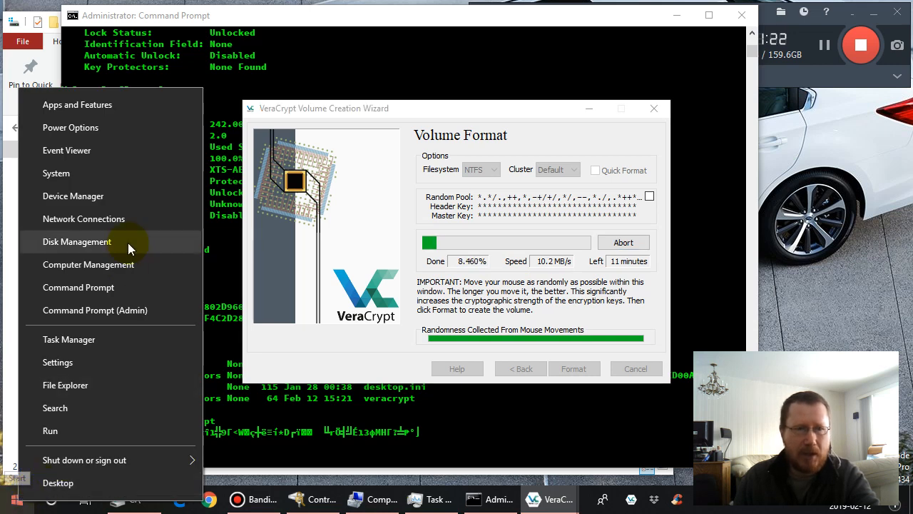
{"action": "left_click", "coordinate": [109, 335]}
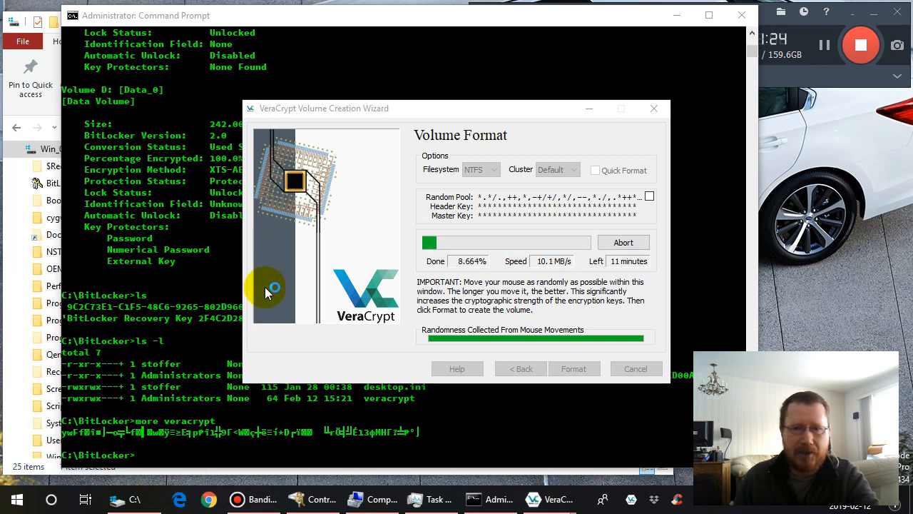
{"action": "left_click_drag", "start_coordinate": [503, 113], "coordinate": [306, 114]}
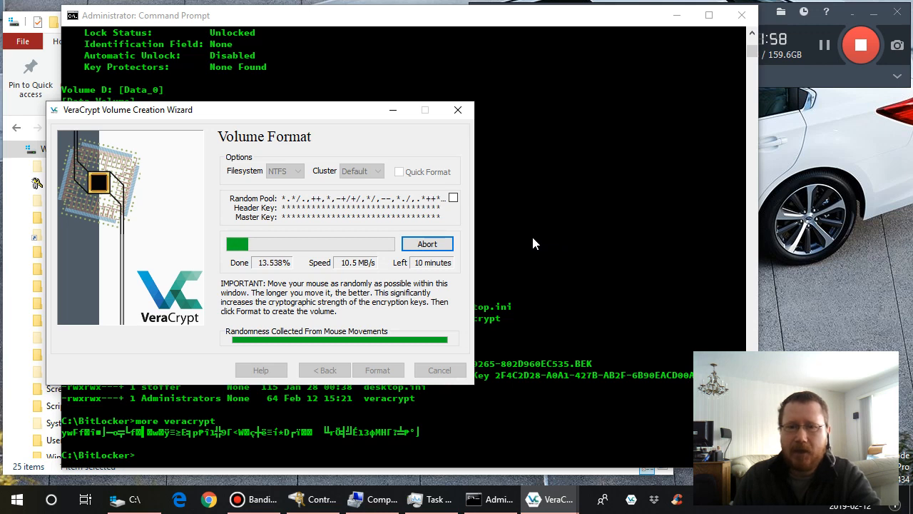
{"action": "left_click", "coordinate": [310, 109]}
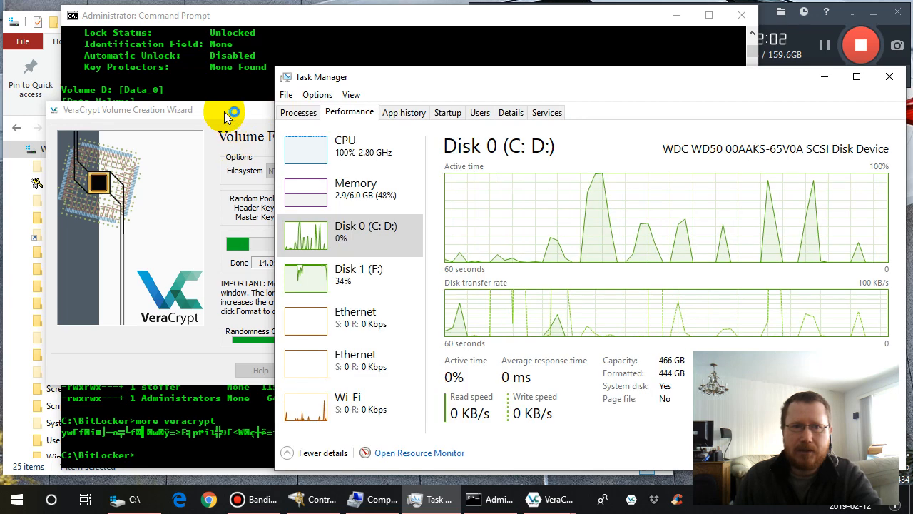
{"action": "left_click_drag", "start_coordinate": [219, 110], "coordinate": [187, 114]}
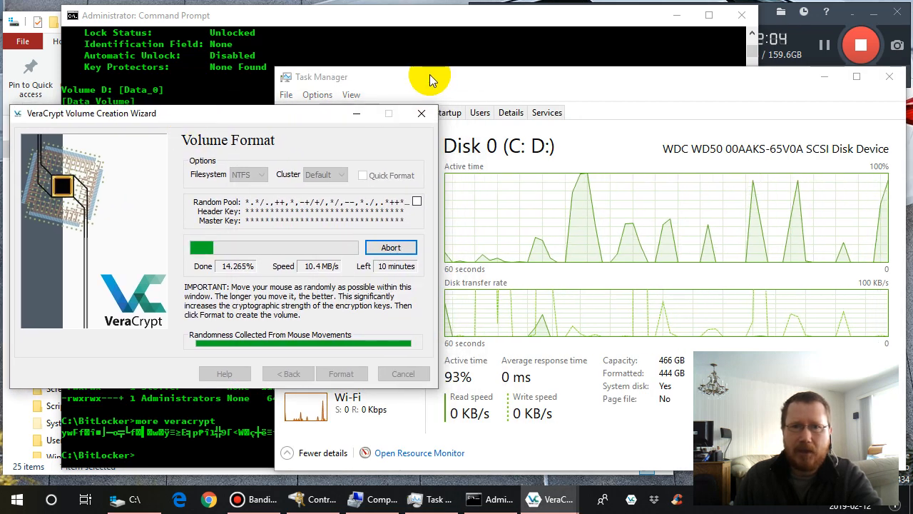
- Examine the CPU performance graphs and the VeraCrypt Format process's resource usage in Task Manager
{"action": "left_click", "coordinate": [432, 79]}
{"action": "left_click", "coordinate": [357, 151]}
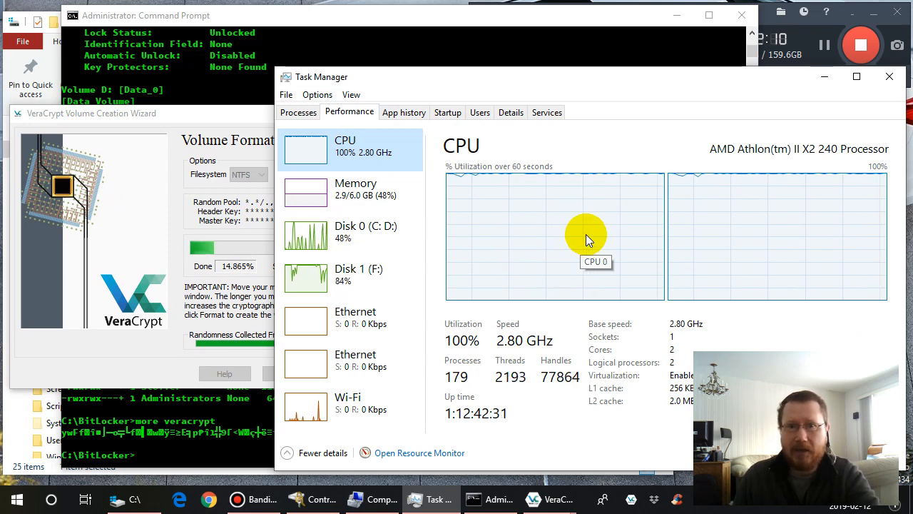
{"action": "left_click", "coordinate": [296, 112]}
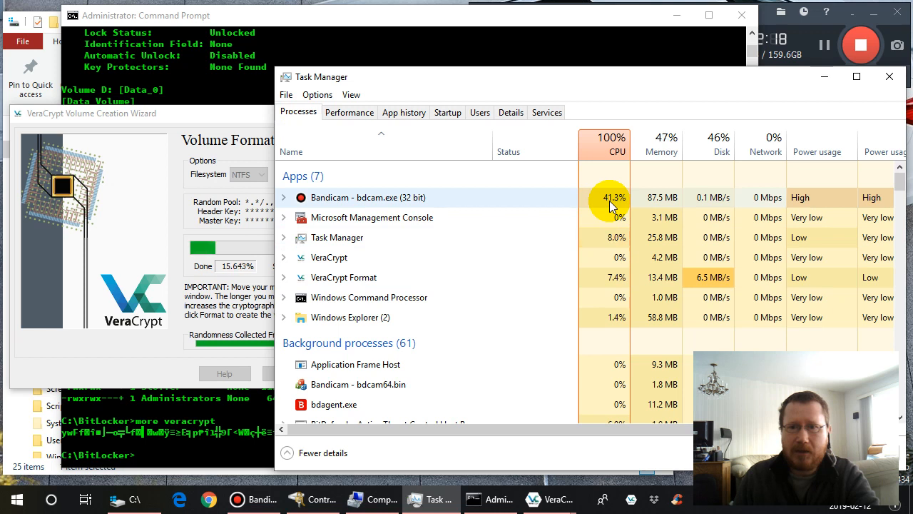
{"action": "left_click", "coordinate": [400, 276]}
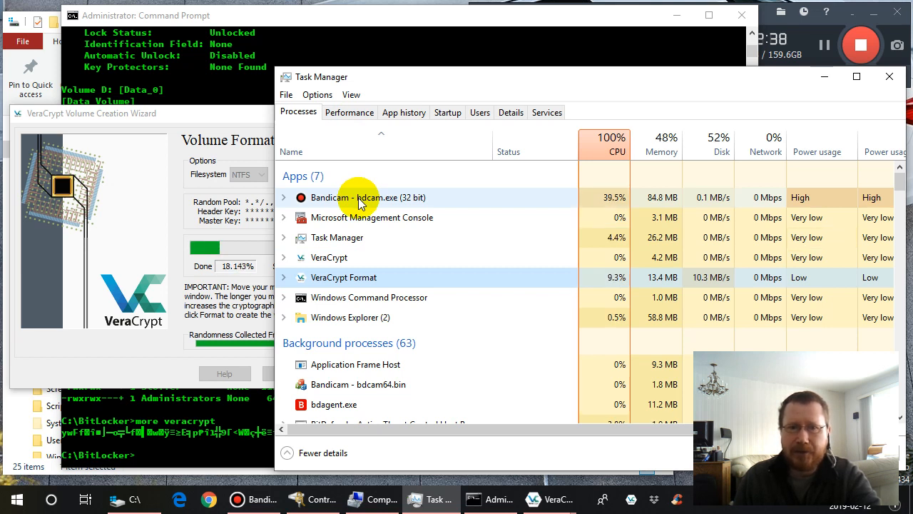
{"action": "left_click", "coordinate": [351, 116]}
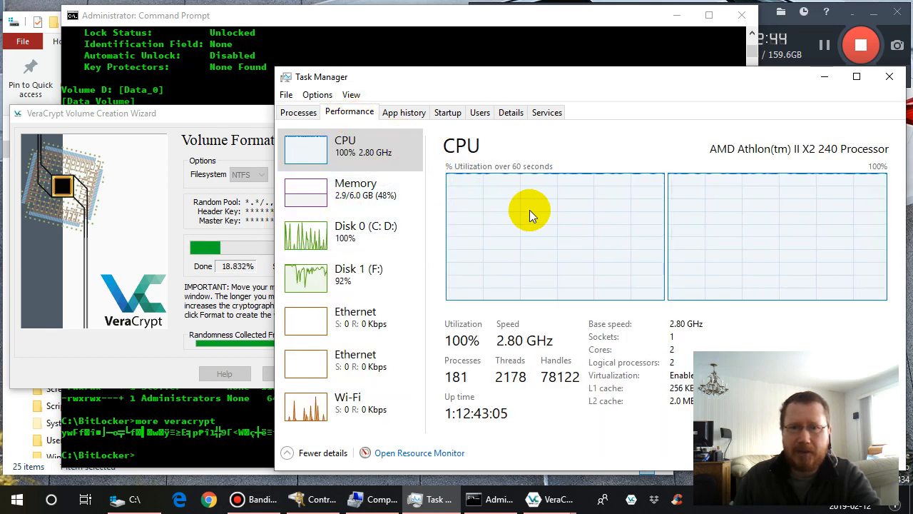
- Return to the VeraCrypt wizard, acknowledge its notices once the format is done, exit it, and minimize Task Manager
{"action": "left_click", "coordinate": [239, 117]}
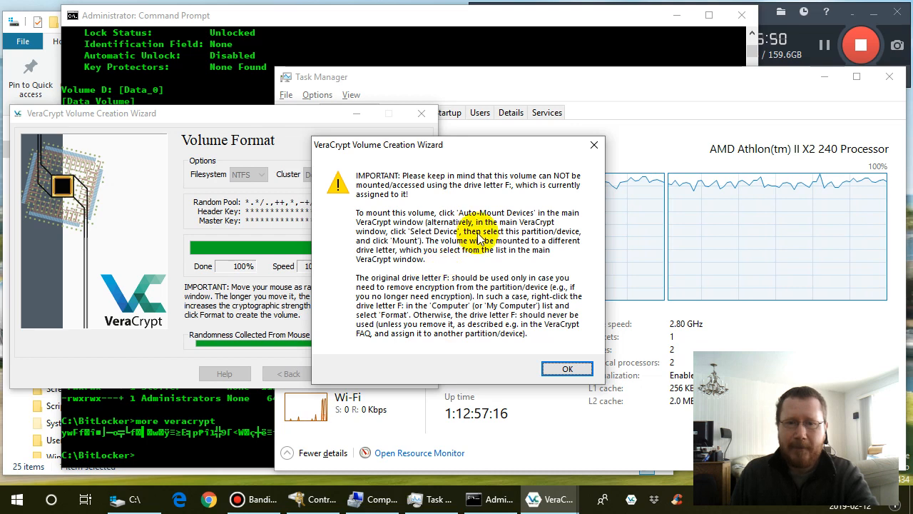
{"action": "left_click", "coordinate": [567, 369]}
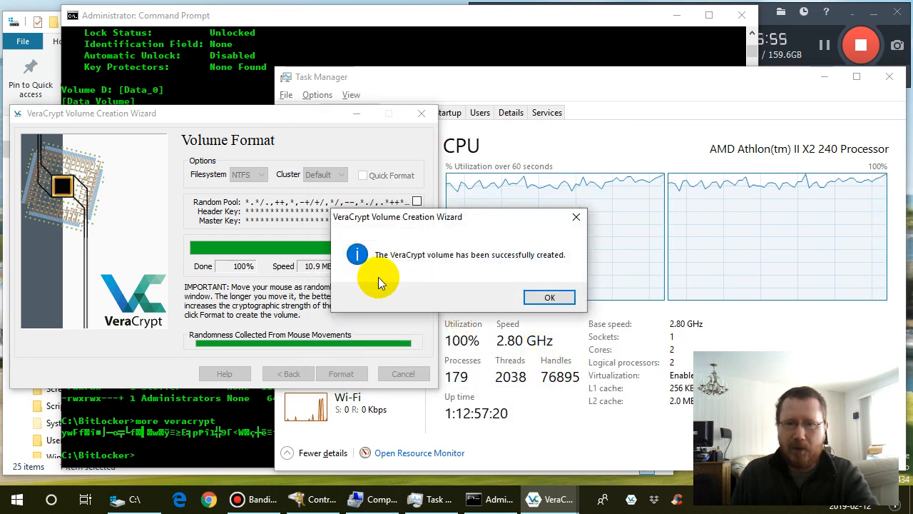
{"action": "left_click", "coordinate": [549, 297]}
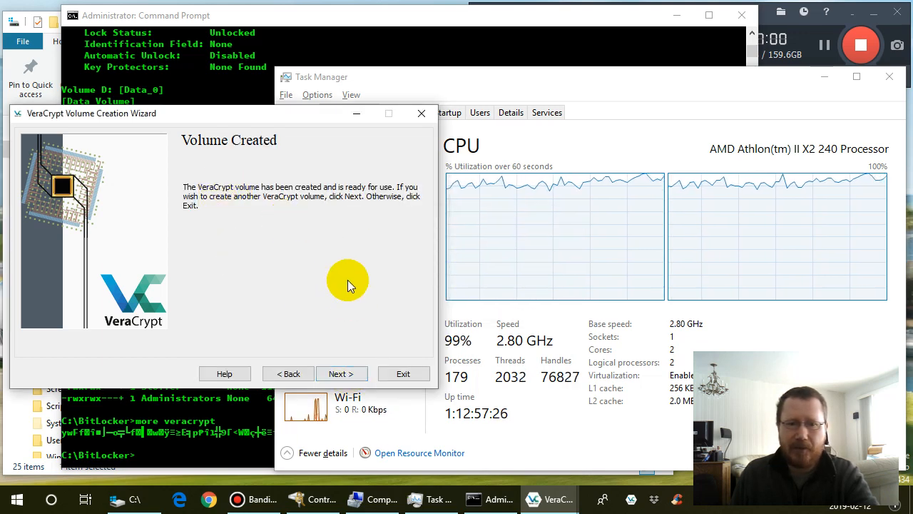
{"action": "left_click", "coordinate": [403, 374]}
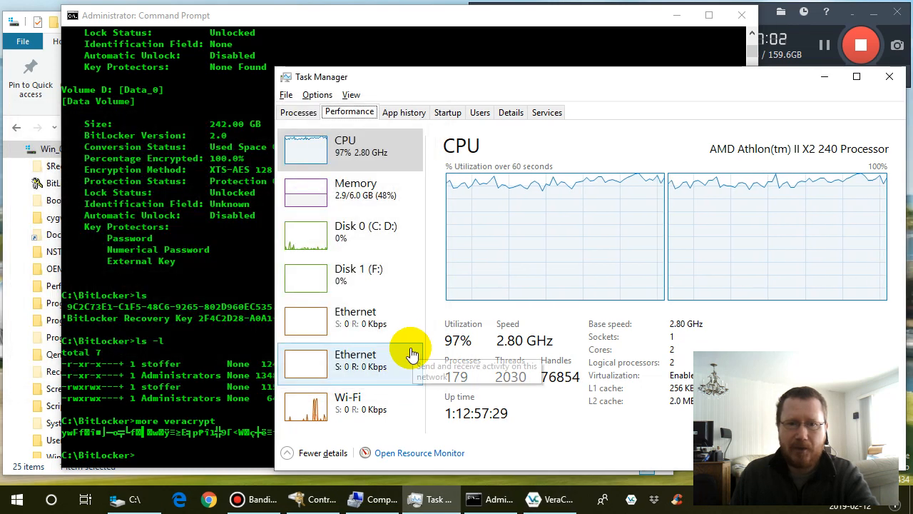
{"action": "left_click", "coordinate": [823, 77]}
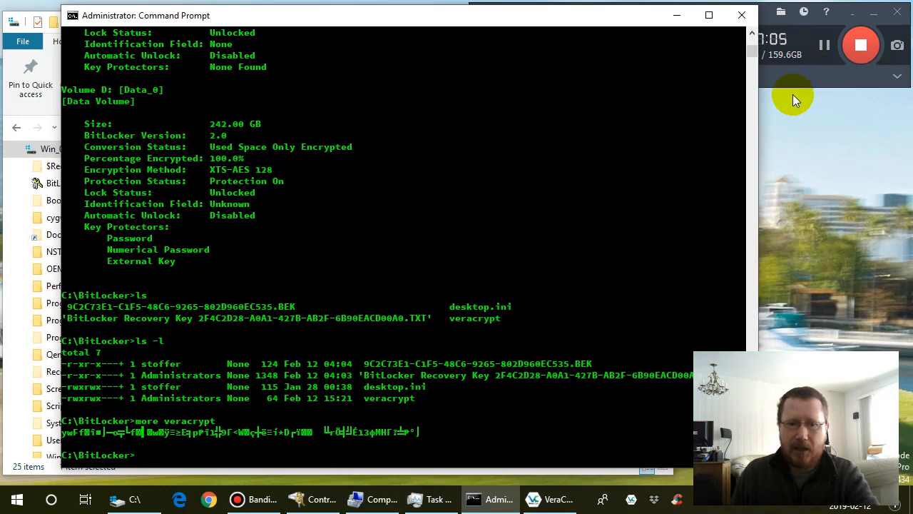
- Switch to File Explorer, try to open the ADATA_8GB (F:) drive, and decline formatting the disk
{"action": "left_click", "coordinate": [129, 500]}
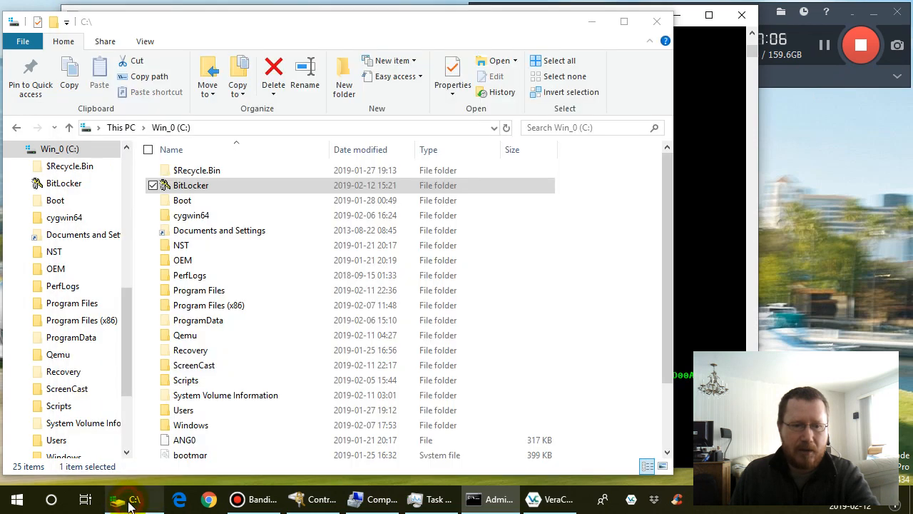
{"action": "left_click", "coordinate": [126, 443]}
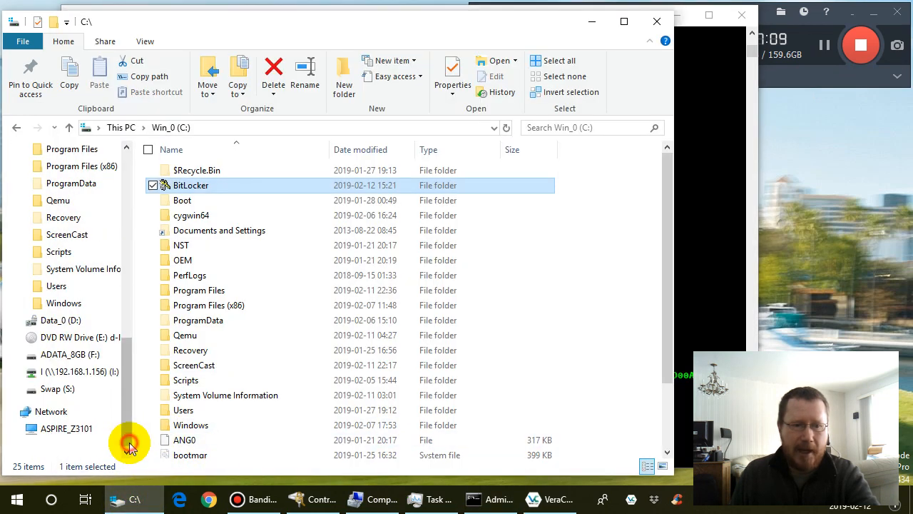
{"action": "left_click", "coordinate": [84, 354]}
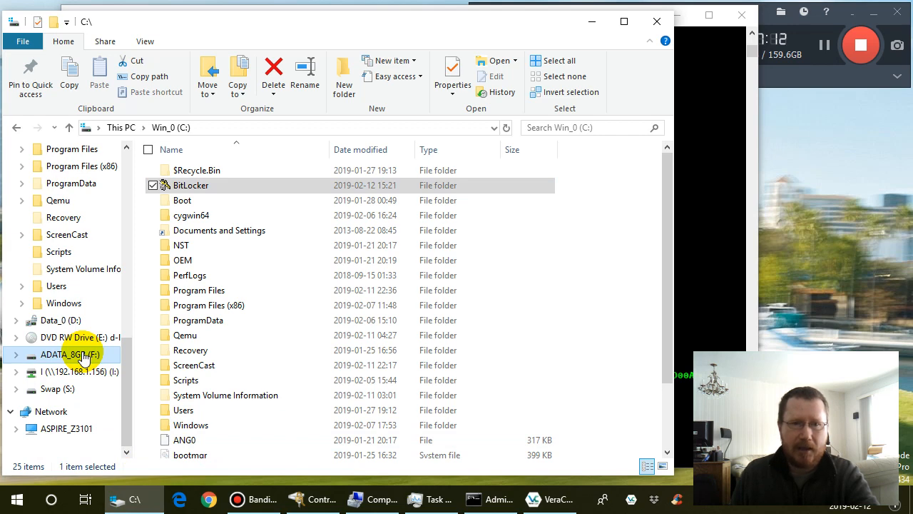
{"action": "left_click", "coordinate": [82, 354]}
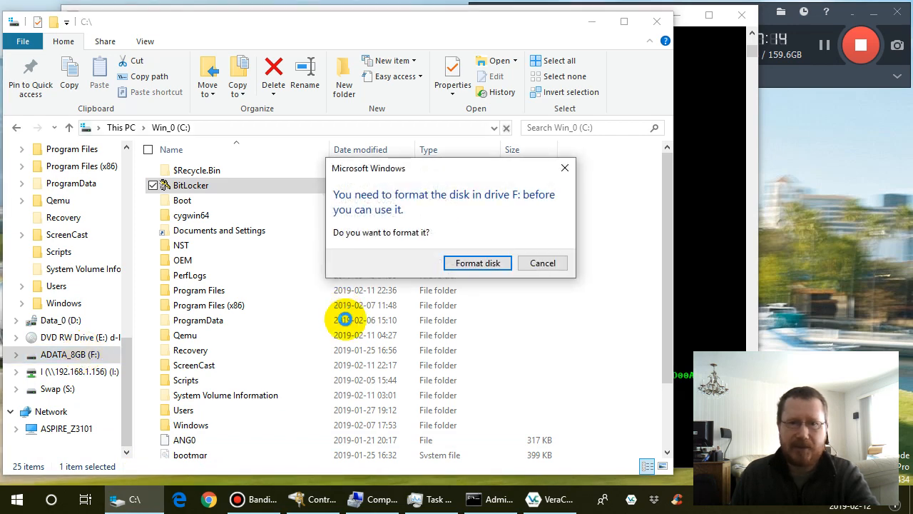
{"action": "left_click", "coordinate": [545, 264]}
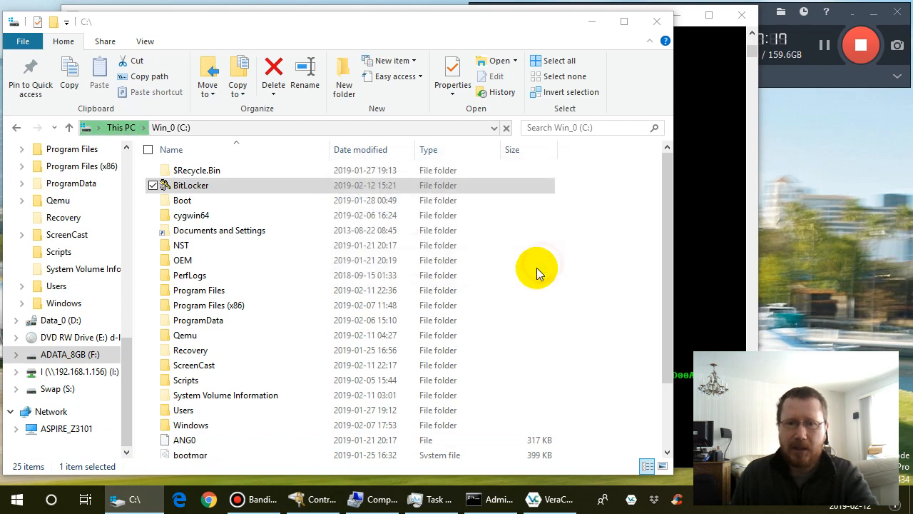
- Open Windows Disk Management
{"action": "right_click", "coordinate": [27, 502]}
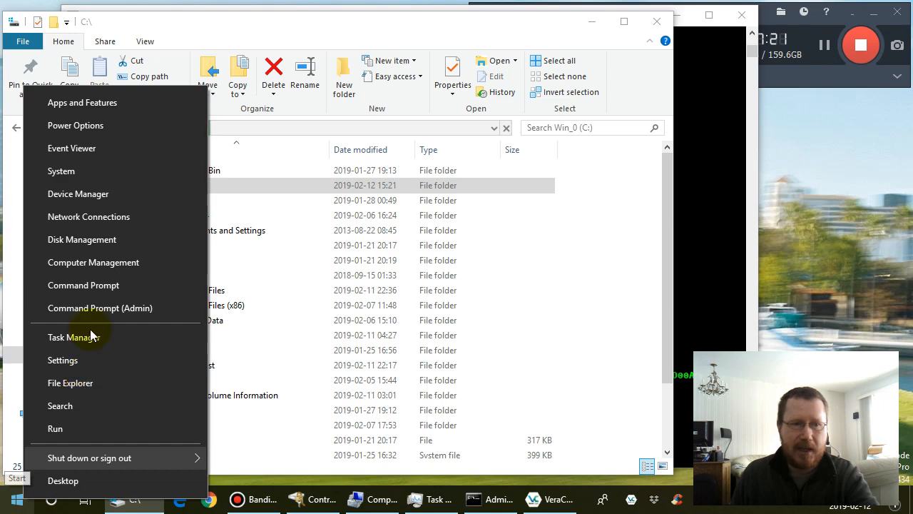
{"action": "left_click", "coordinate": [97, 198]}
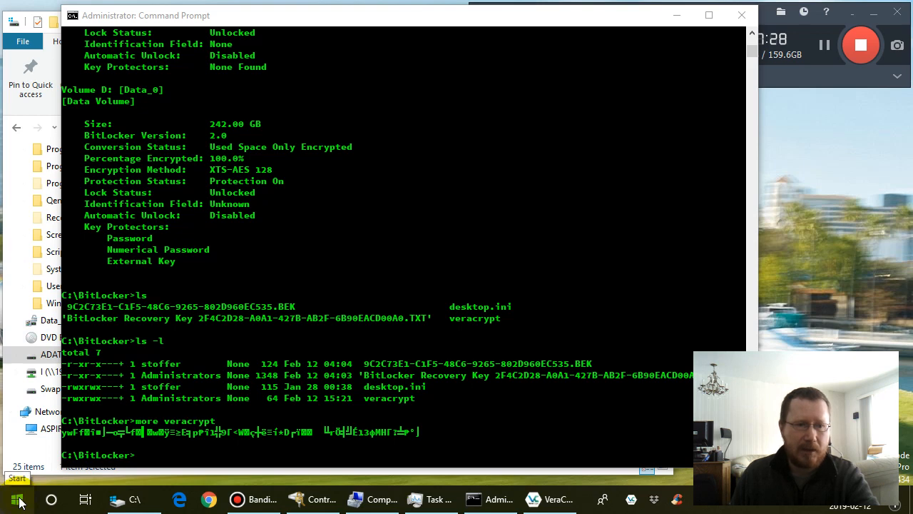
{"action": "right_click", "coordinate": [23, 500]}
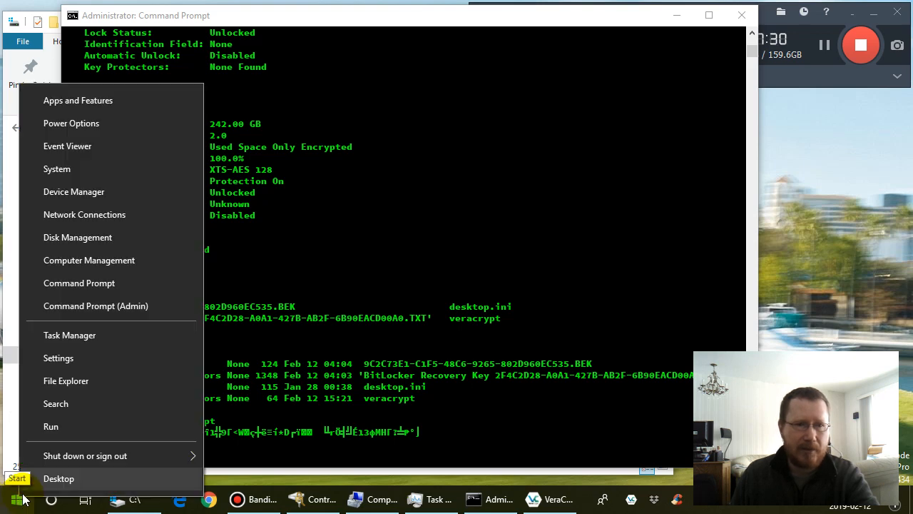
{"action": "left_click", "coordinate": [93, 239]}
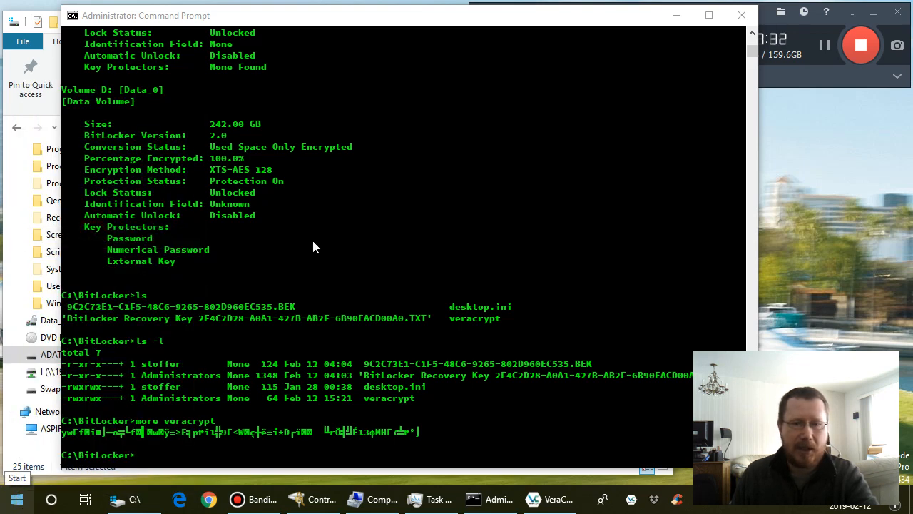
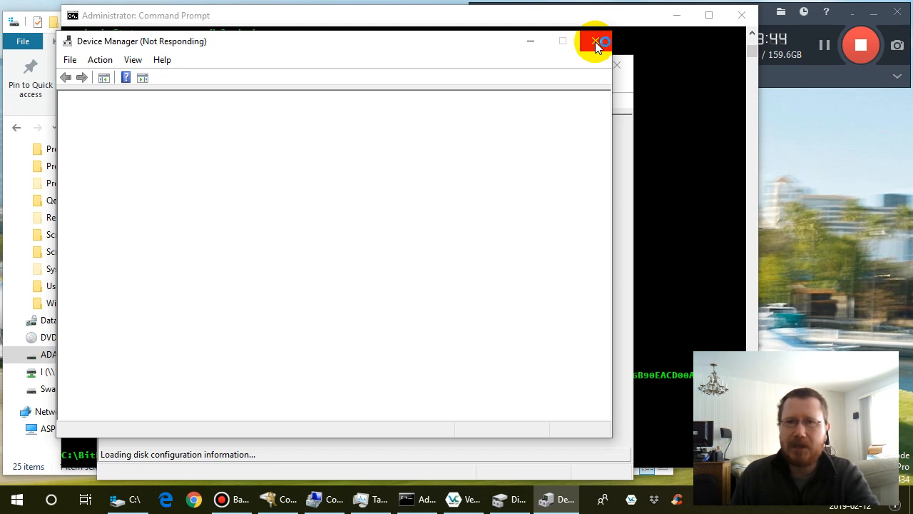
- Close the unresponsive Device Manager window without ending its process, choosing to wait for Microsoft Management Console to respond
{"action": "left_click", "coordinate": [595, 41]}
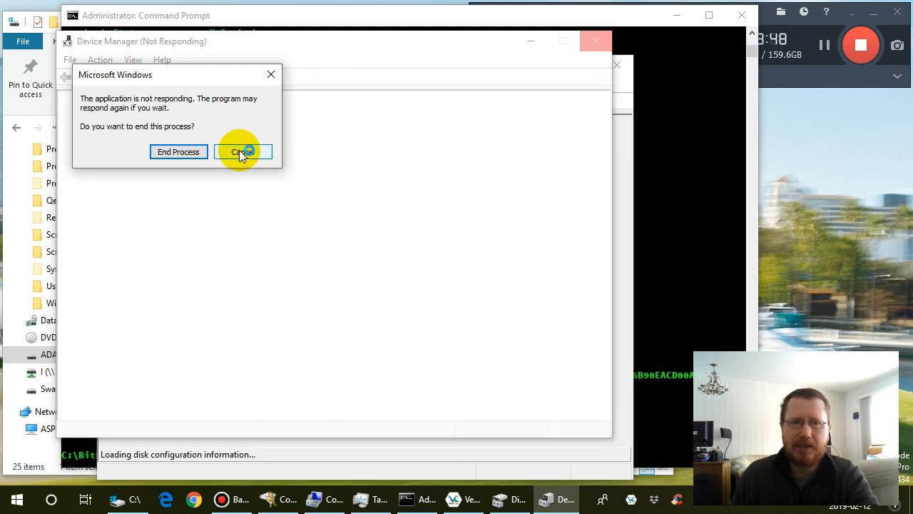
{"action": "left_click", "coordinate": [241, 153]}
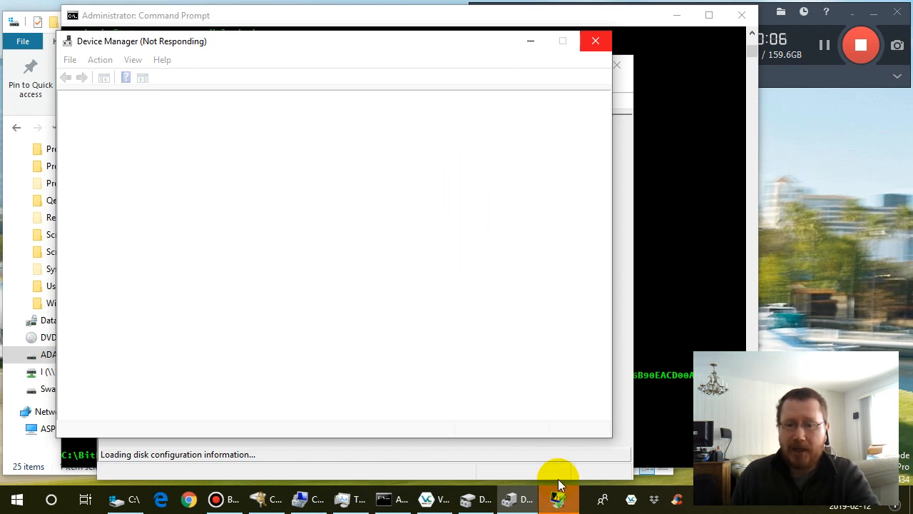
{"action": "left_click", "coordinate": [560, 506]}
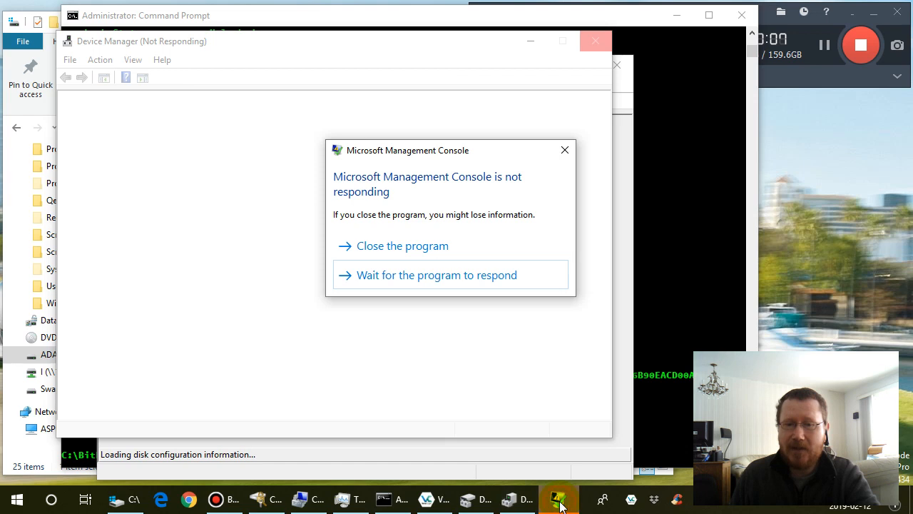
{"action": "left_click", "coordinate": [439, 277]}
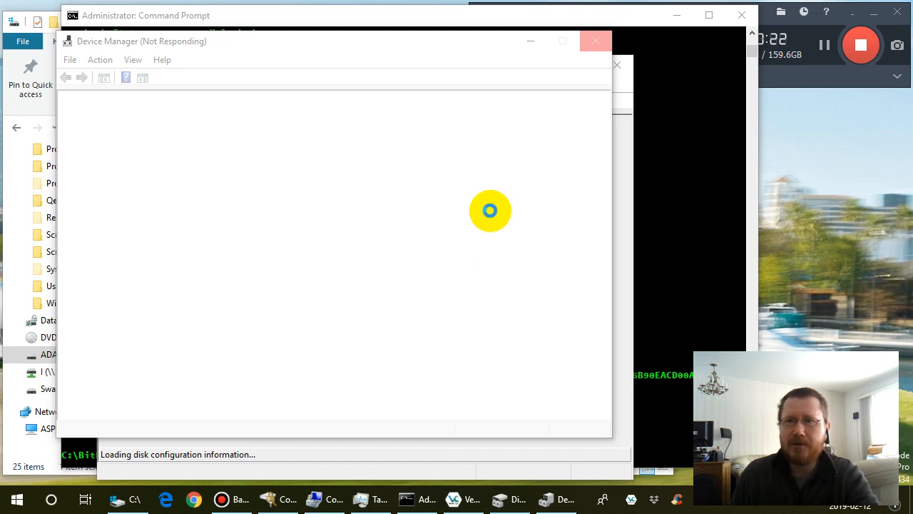
{"action": "left_click", "coordinate": [594, 41]}
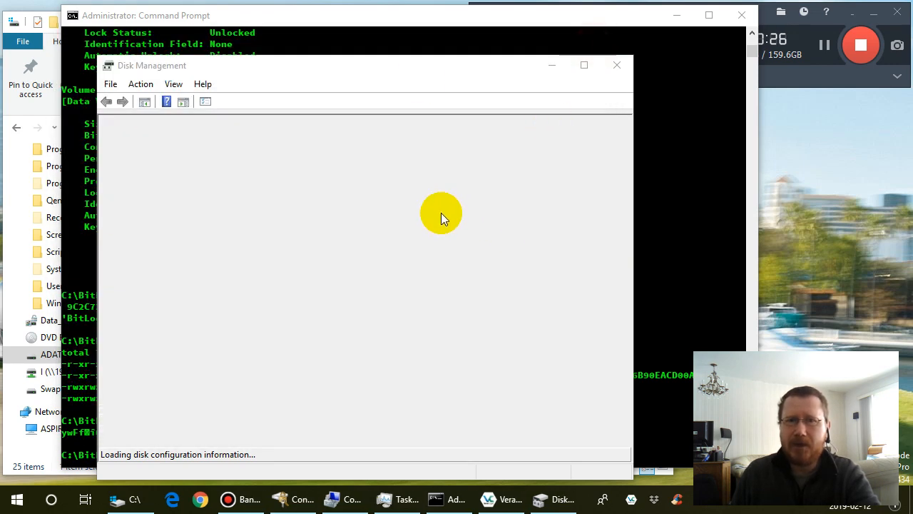
- Reposition and widen the Disk Management window, and widen the Free Space and Status columns of the volume list
{"action": "left_click_drag", "start_coordinate": [422, 65], "coordinate": [430, 39]}
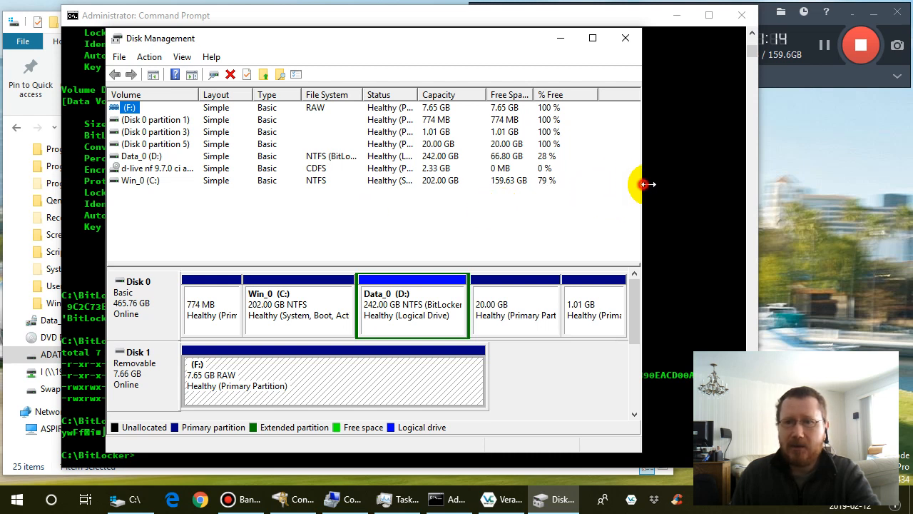
{"action": "left_click_drag", "start_coordinate": [715, 183], "coordinate": [713, 183]}
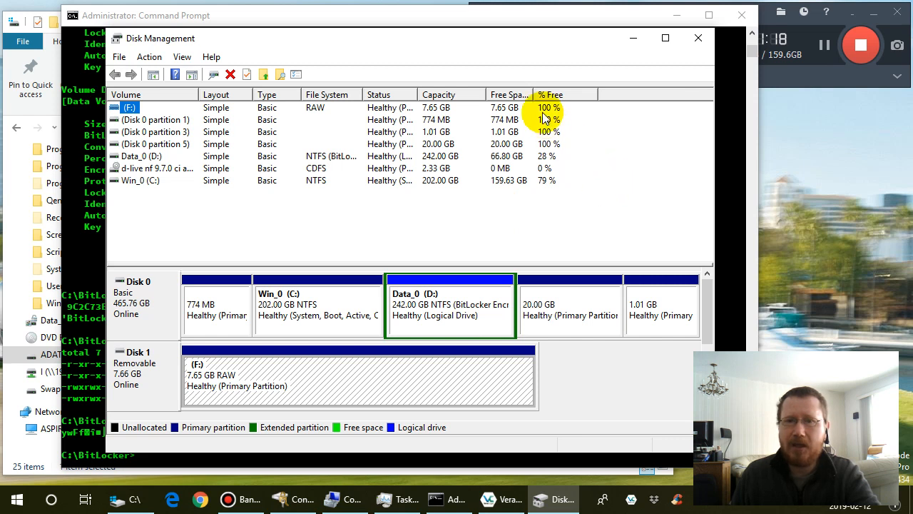
{"action": "left_click_drag", "start_coordinate": [534, 97], "coordinate": [563, 93]}
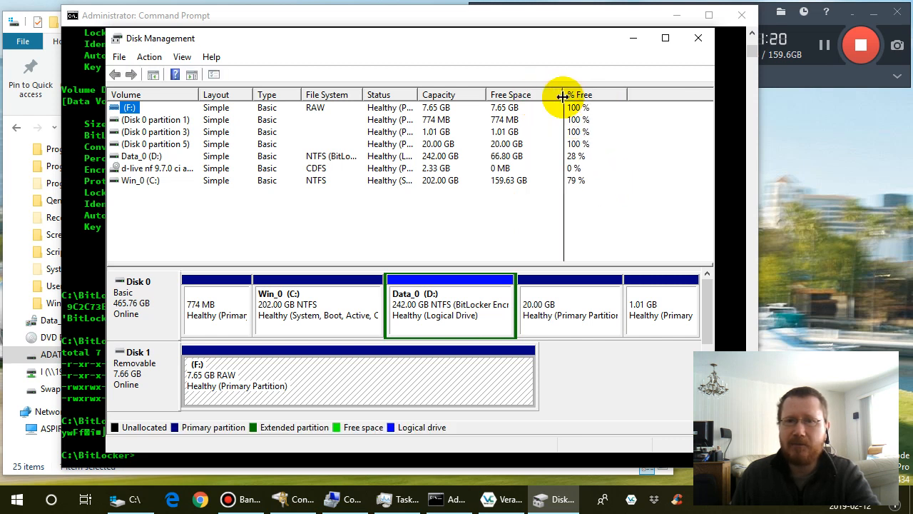
{"action": "left_click_drag", "start_coordinate": [418, 92], "coordinate": [526, 93]}
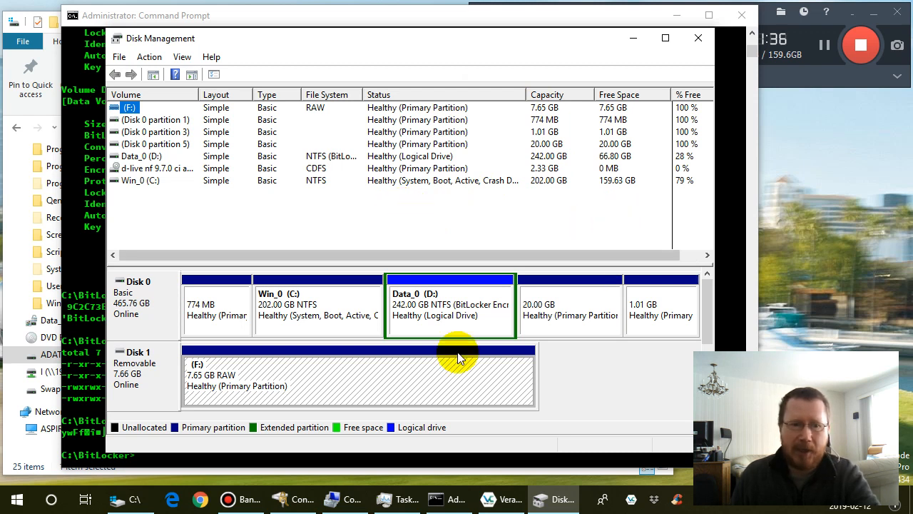
- Inspect the volume actions available for the removable (F:) partition on Disk 1, and leave without choosing one
{"action": "left_click", "coordinate": [260, 382]}
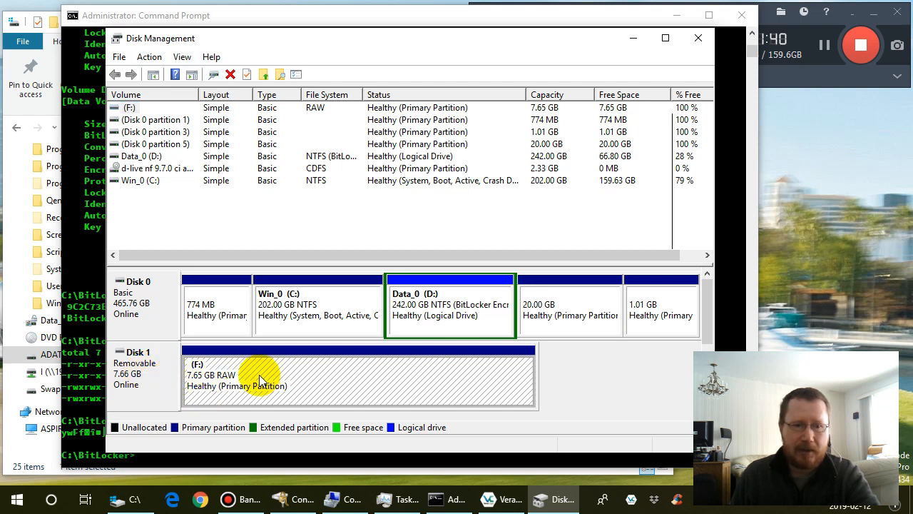
{"action": "right_click", "coordinate": [328, 378]}
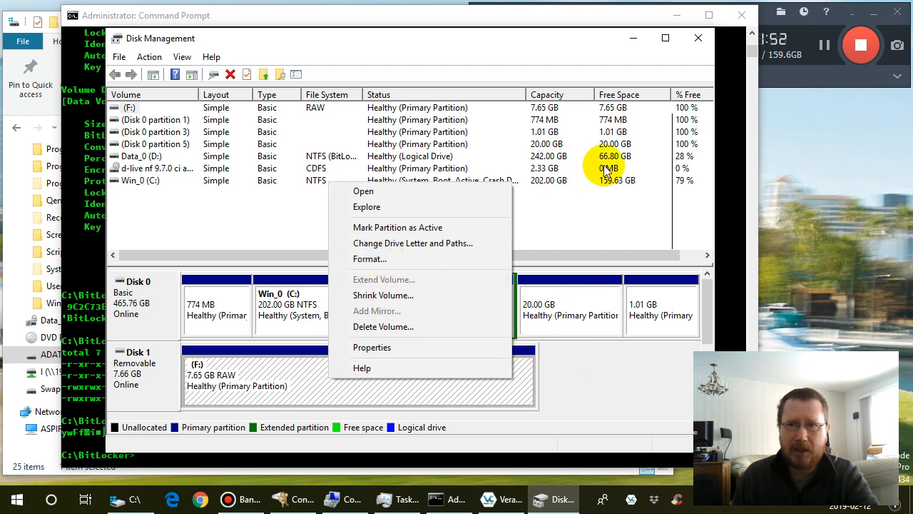
{"action": "left_click", "coordinate": [595, 15]}
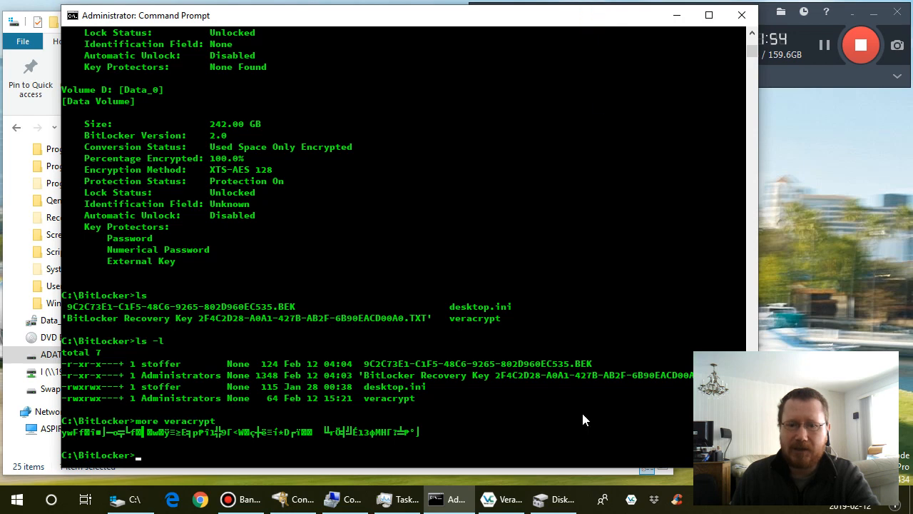
- Switch to the VeraCrypt window and look over its drive list
{"action": "left_click", "coordinate": [501, 498]}
{"action": "left_click", "coordinate": [403, 391]}
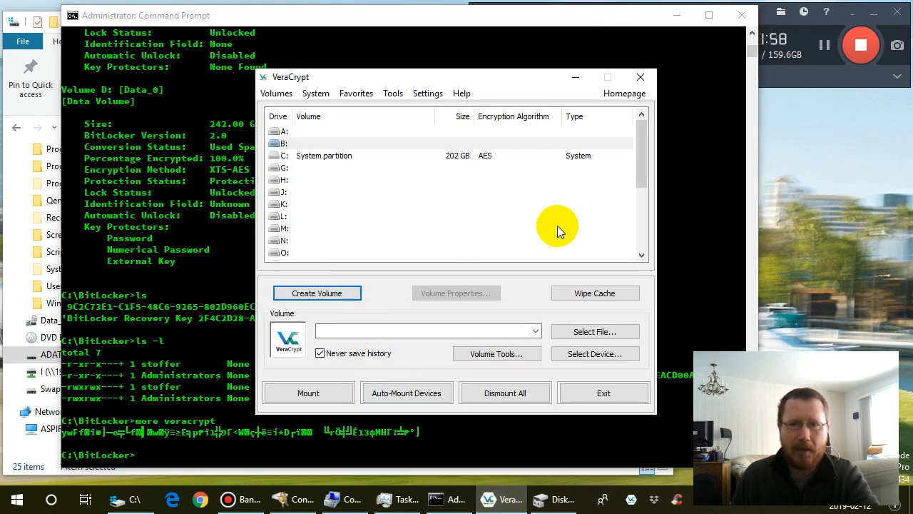
{"action": "mouse_move", "coordinate": [642, 168]}
{"action": "left_mouse_down"}
{"action": "mouse_move", "coordinate": [642, 193]}
{"action": "mouse_move", "coordinate": [637, 159]}
{"action": "left_mouse_up"}
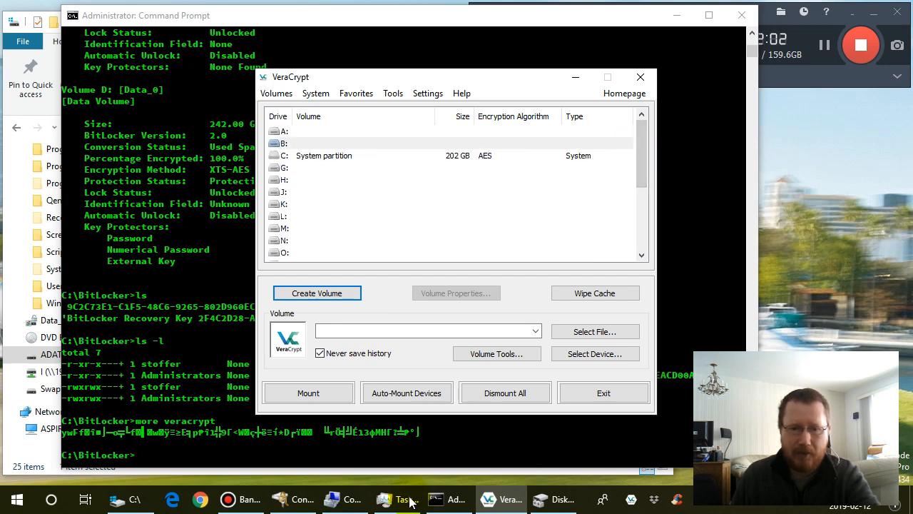
- Return to Disk Management, remove drive letter F: from the RAW partition on Disk 1, and confirm the removal
{"action": "left_click", "coordinate": [553, 499]}
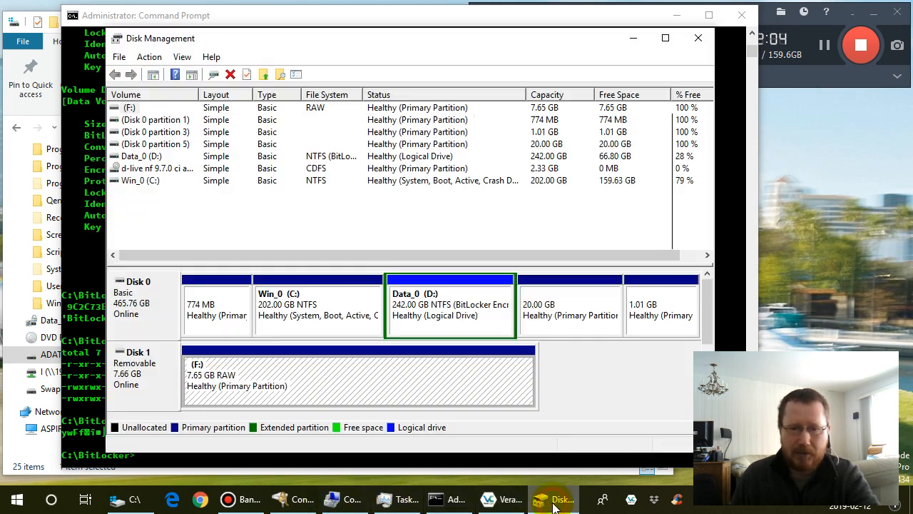
{"action": "right_click", "coordinate": [351, 377]}
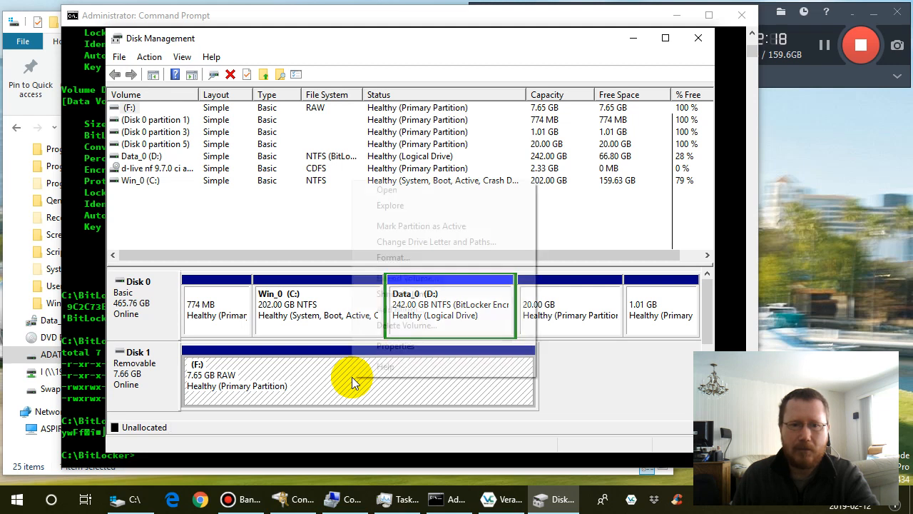
{"action": "left_click", "coordinate": [425, 241]}
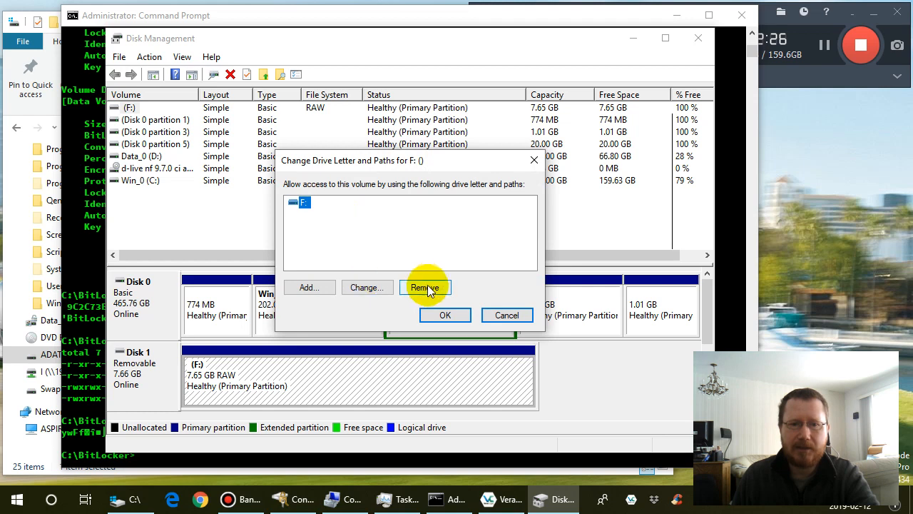
{"action": "left_click", "coordinate": [427, 287]}
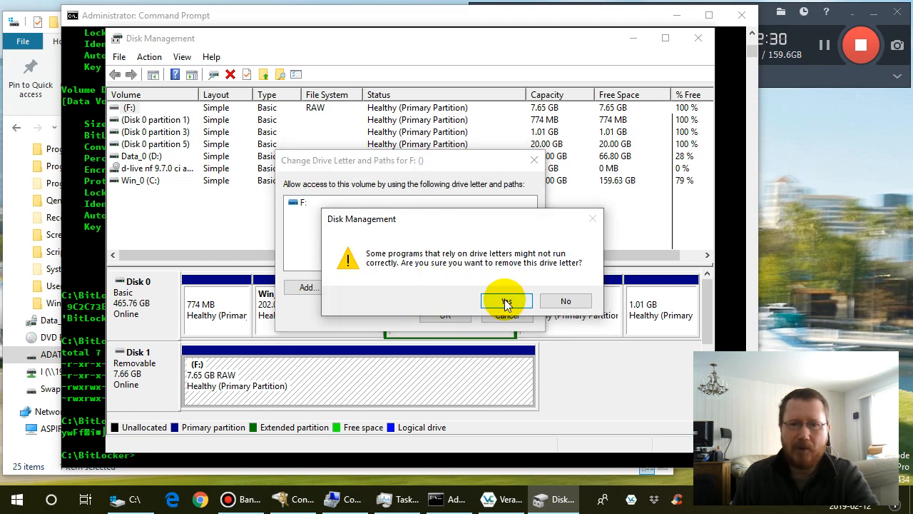
{"action": "left_click", "coordinate": [506, 301]}
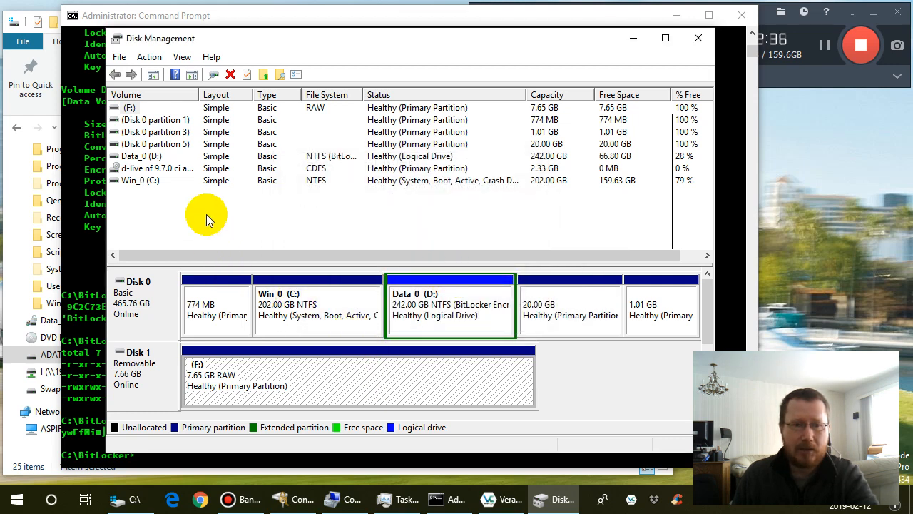
- Switch to Command Prompt and review the manage-bde parameter list, highlighting the unlock and lock options
{"action": "left_click", "coordinate": [92, 249]}
{"action": "scroll", "coordinate": [245, 264], "scroll_direction": "up", "scroll_amount": 20}
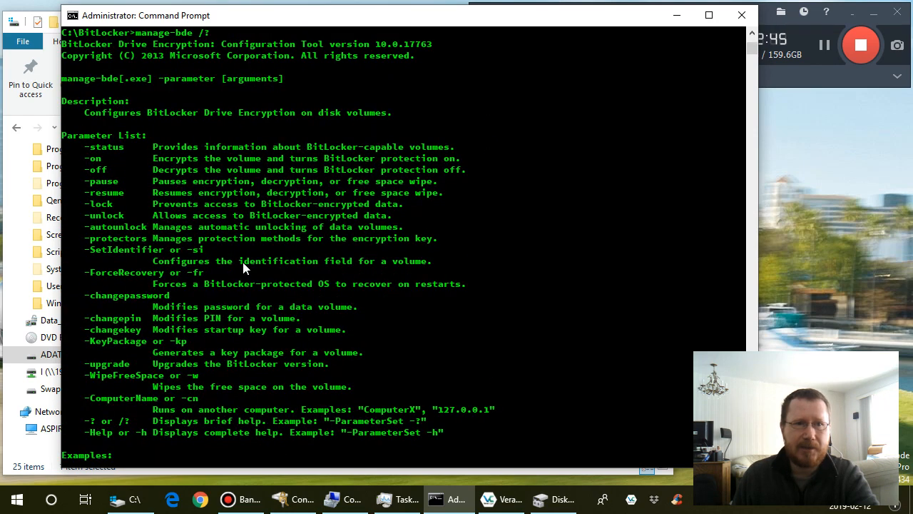
{"action": "scroll", "coordinate": [243, 262], "scroll_direction": "down", "scroll_amount": 2}
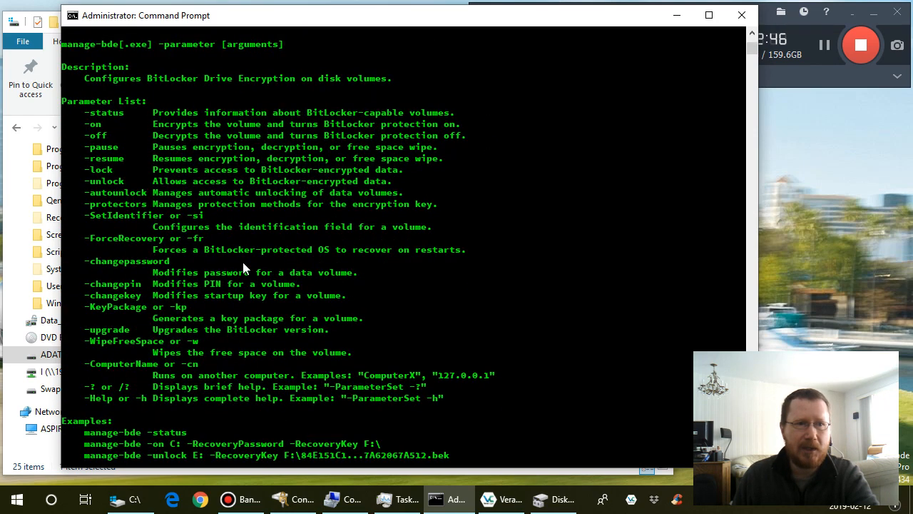
{"action": "scroll", "coordinate": [242, 260], "scroll_direction": "down", "scroll_amount": 1}
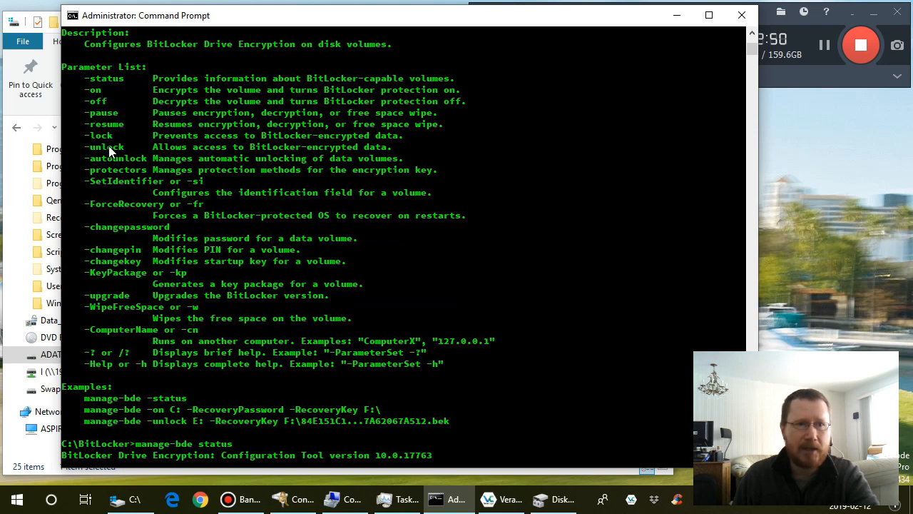
{"action": "left_click_drag", "start_coordinate": [90, 148], "coordinate": [125, 148]}
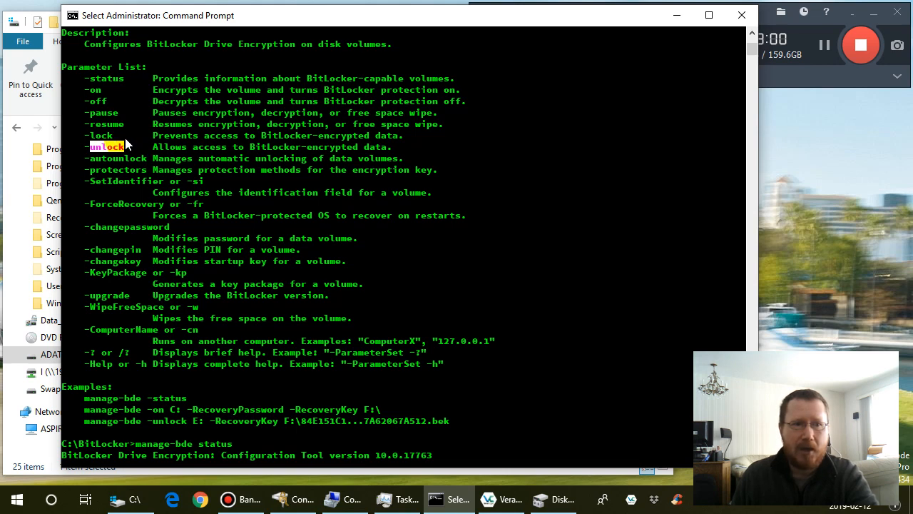
{"action": "left_click", "coordinate": [92, 136]}
{"action": "left_click_drag", "start_coordinate": [91, 136], "coordinate": [113, 135]}
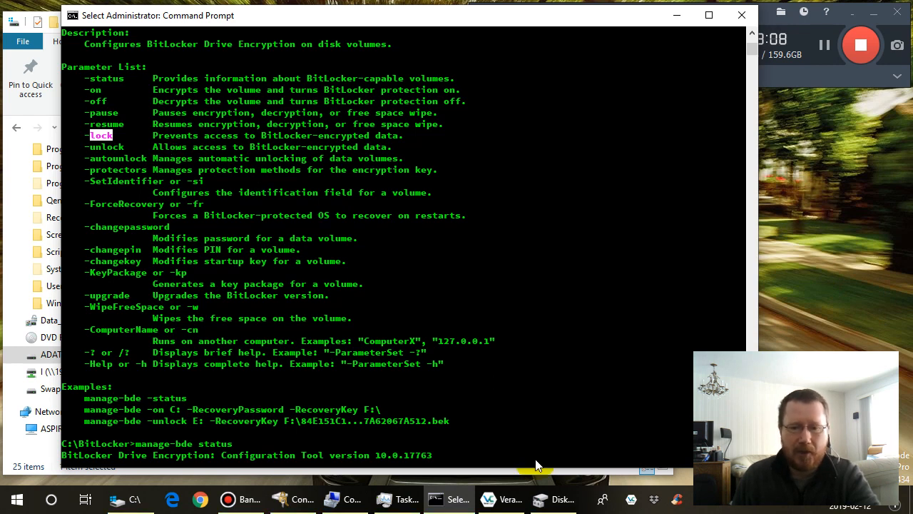
- Return to Disk Management and refresh the disk and volume information
{"action": "left_click", "coordinate": [553, 499]}
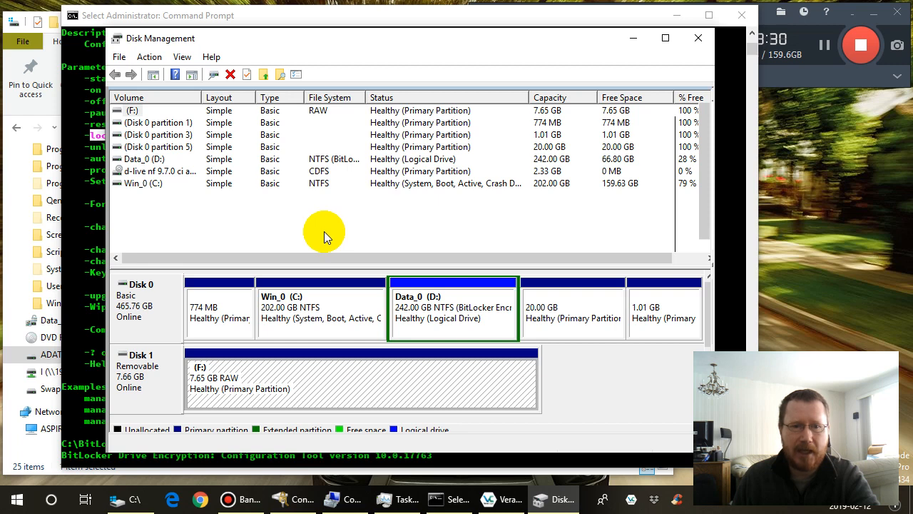
{"action": "left_click", "coordinate": [183, 58]}
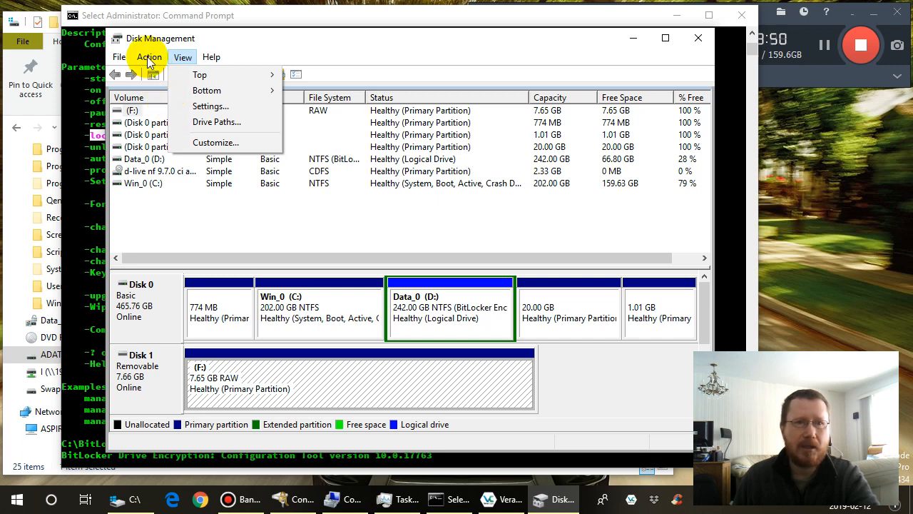
{"action": "left_click", "coordinate": [402, 503]}
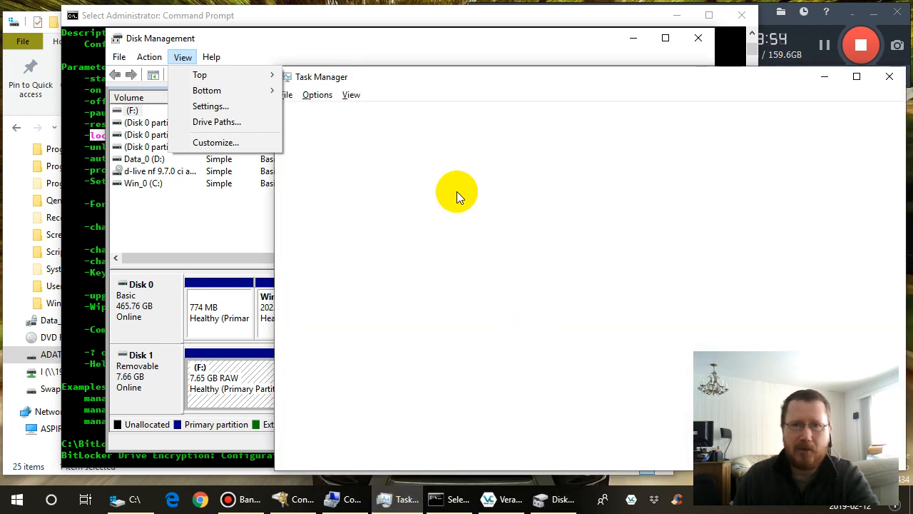
{"action": "left_click", "coordinate": [392, 35]}
{"action": "left_click", "coordinate": [391, 42]}
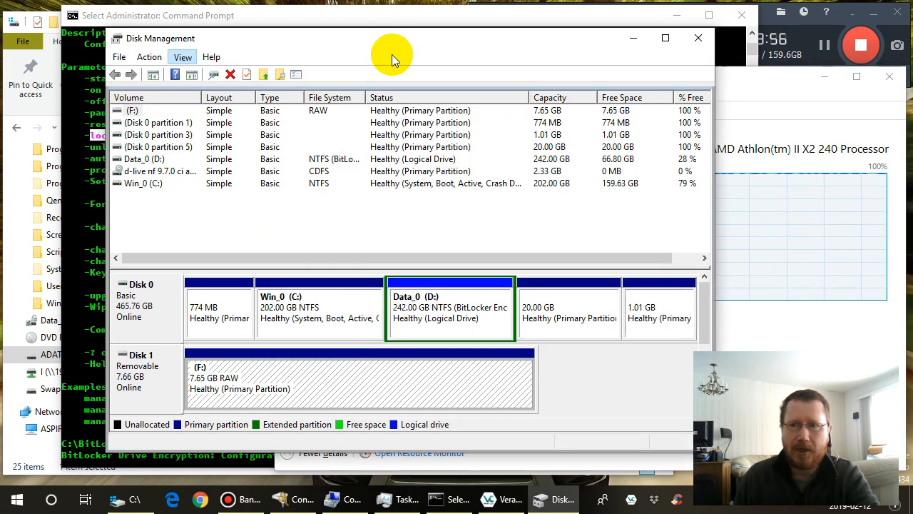
{"action": "left_click", "coordinate": [154, 58]}
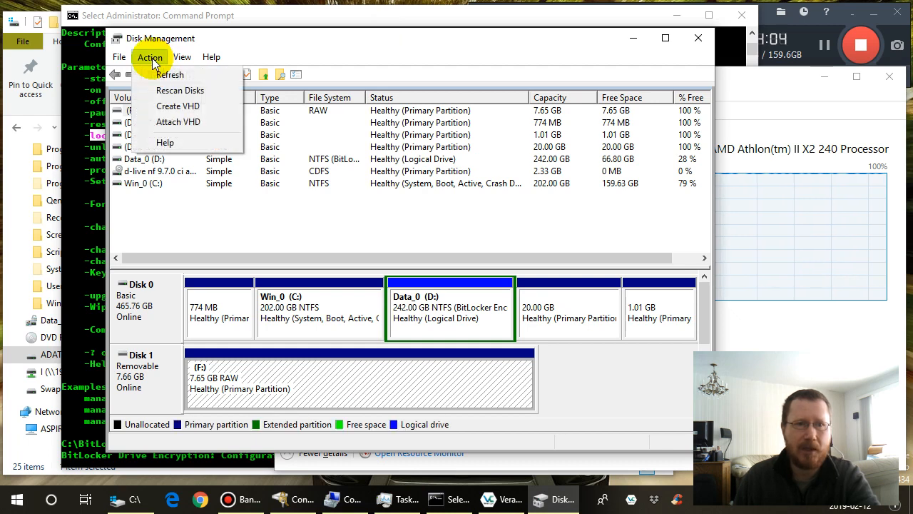
{"action": "left_click", "coordinate": [162, 76]}
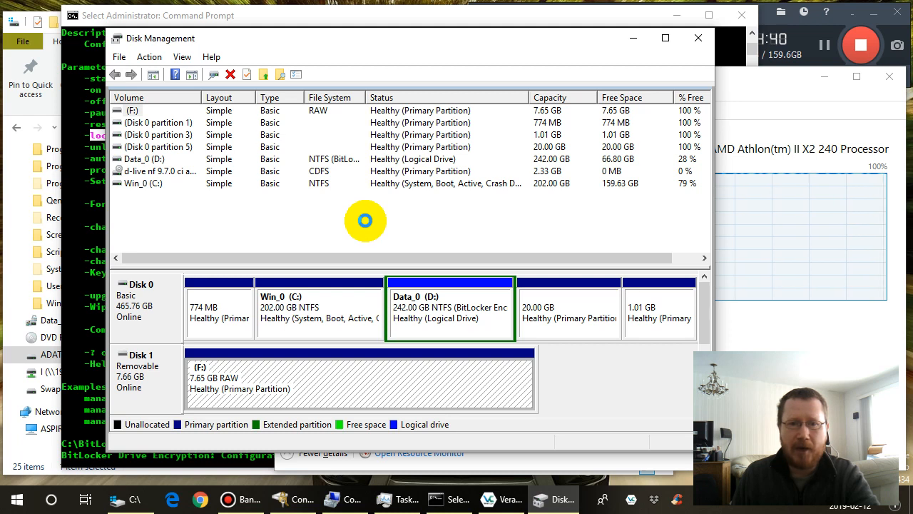
- Dismiss the F: access message in File Explorer and inspect the available options for the ADATA_8GB (F:) drive
{"action": "left_click", "coordinate": [765, 17]}
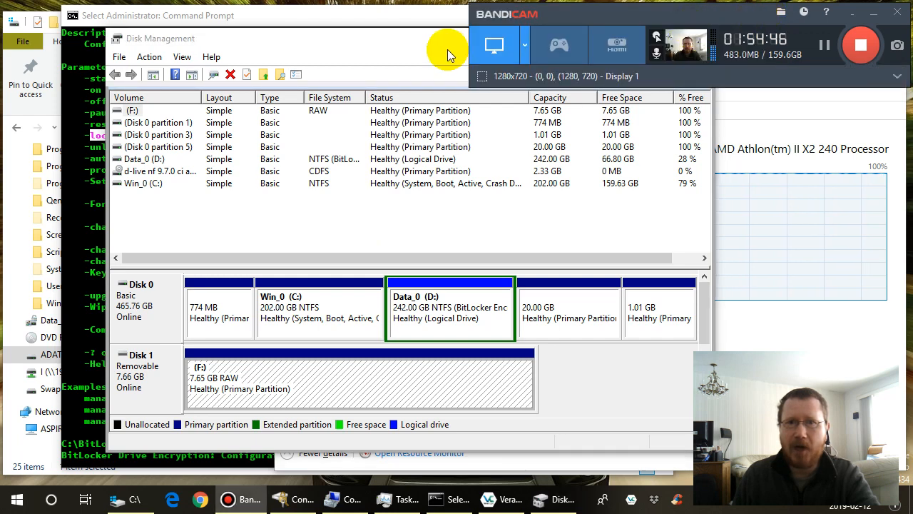
{"action": "left_click", "coordinate": [392, 37]}
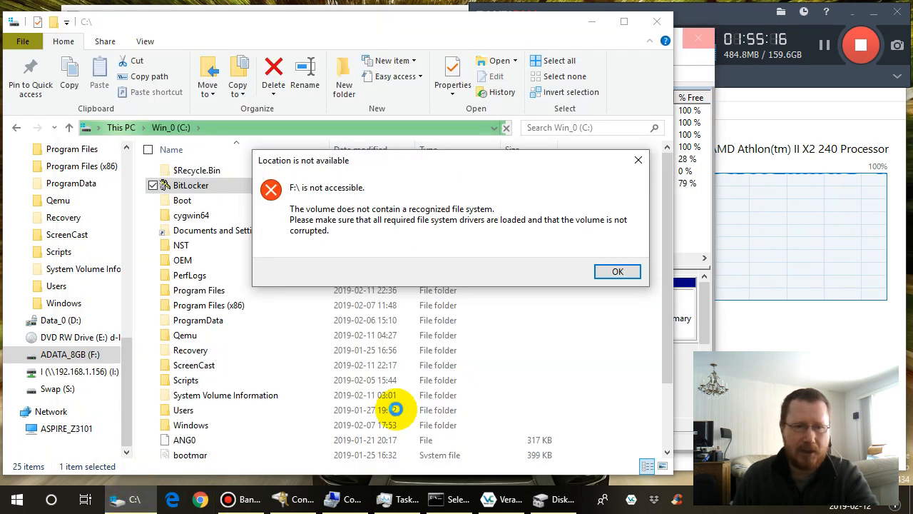
{"action": "left_click", "coordinate": [615, 272]}
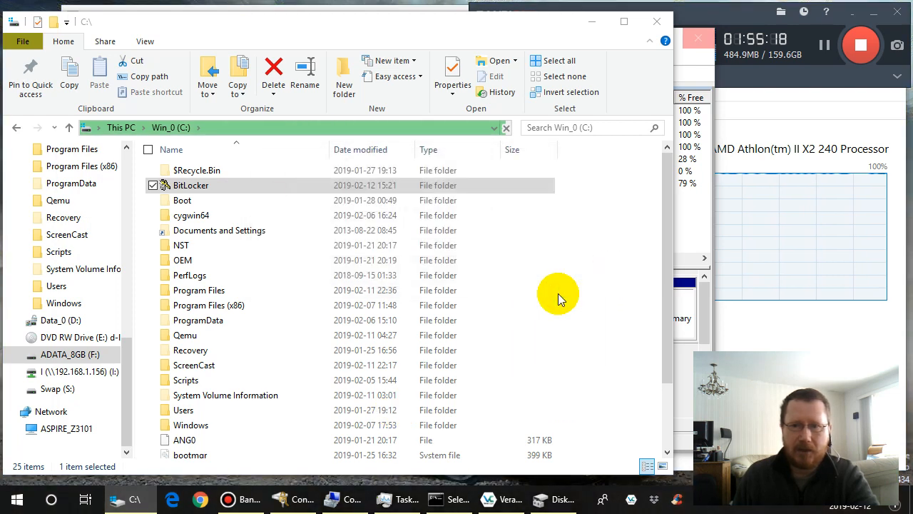
{"action": "left_click", "coordinate": [85, 355]}
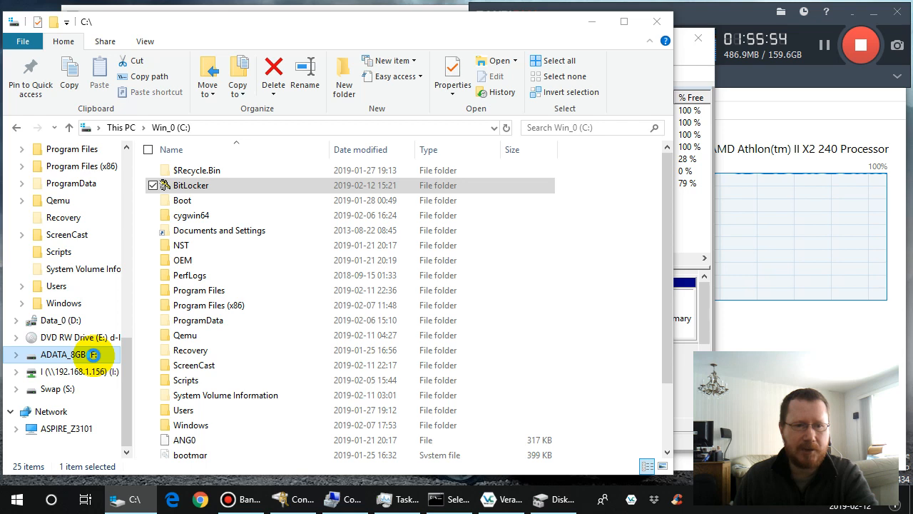
{"action": "right_click", "coordinate": [93, 354]}
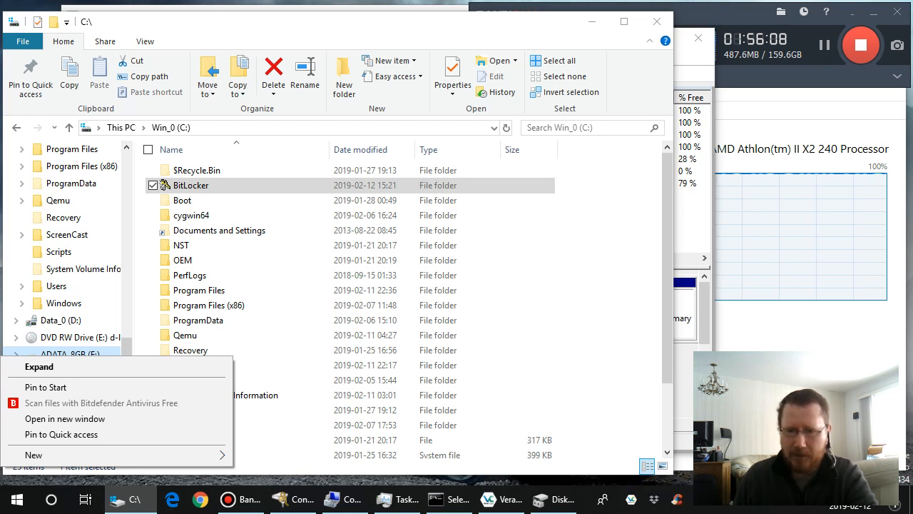
- Minimize File Explorer, switch to VeraCrypt, and select \Device\Harddisk1\Partition1 as the volume with drive letter F: chosen
{"action": "left_click", "coordinate": [264, 27]}
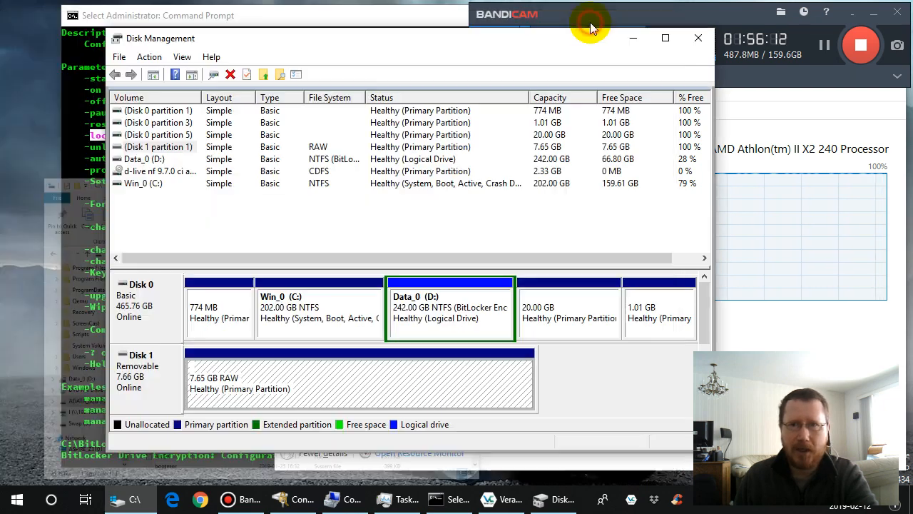
{"action": "left_click", "coordinate": [591, 21]}
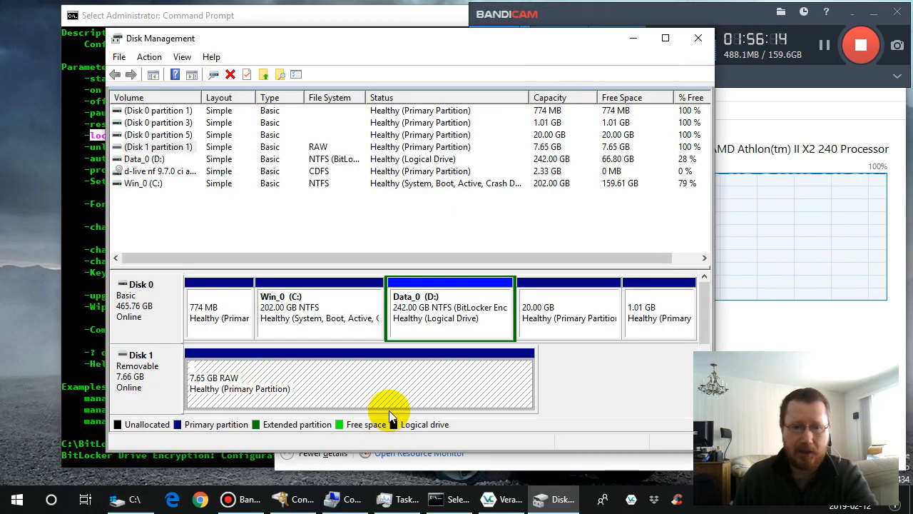
{"action": "left_click", "coordinate": [503, 502]}
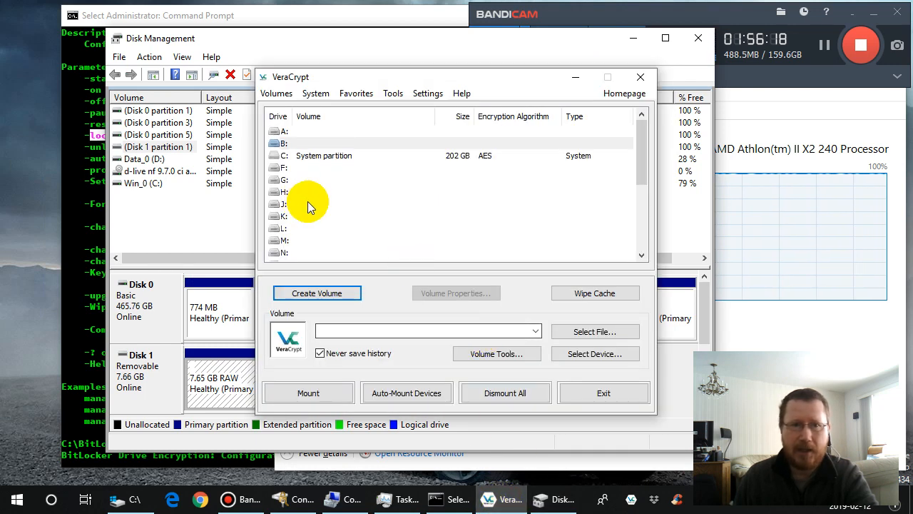
{"action": "left_click", "coordinate": [278, 170]}
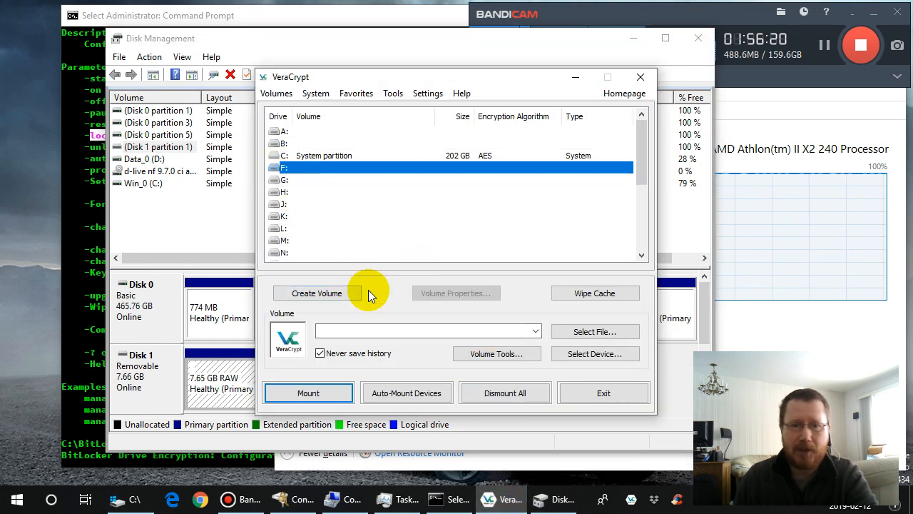
{"action": "left_click", "coordinate": [570, 362]}
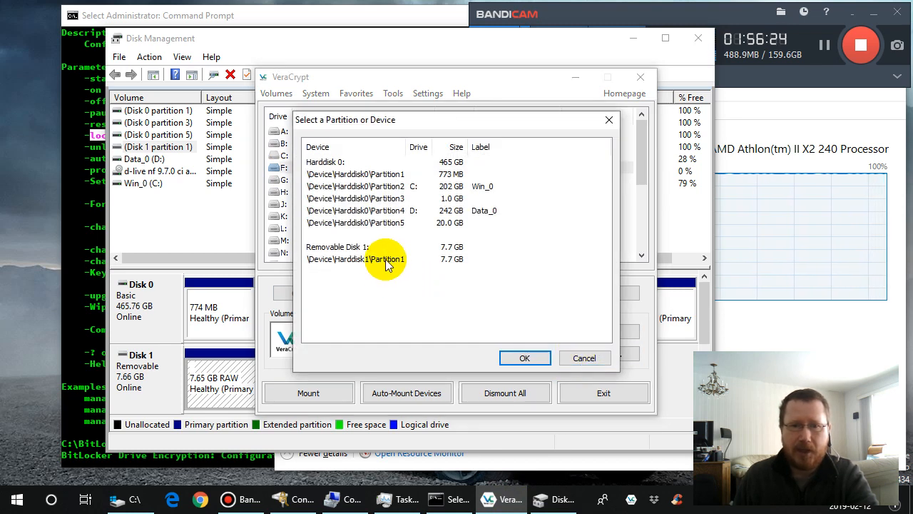
{"action": "left_click", "coordinate": [389, 259]}
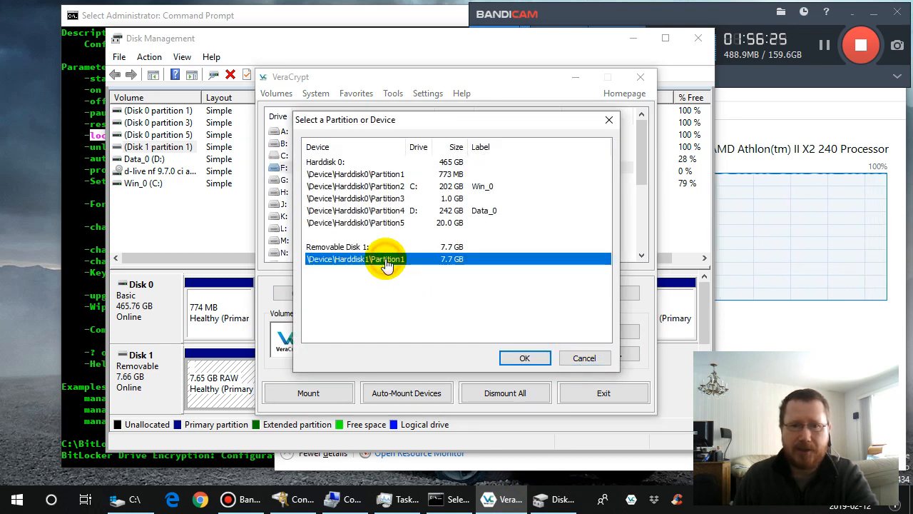
{"action": "left_click", "coordinate": [525, 358]}
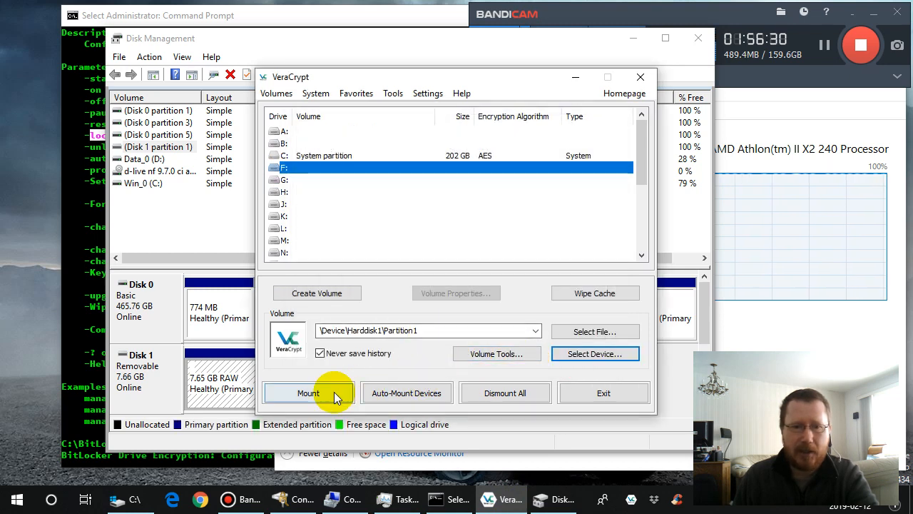
- Settle on drive letter F: after trying neighbouring letters and start mounting the selected partition
{"action": "left_click", "coordinate": [306, 179]}
{"action": "left_click", "coordinate": [309, 170]}
{"action": "left_click", "coordinate": [306, 190]}
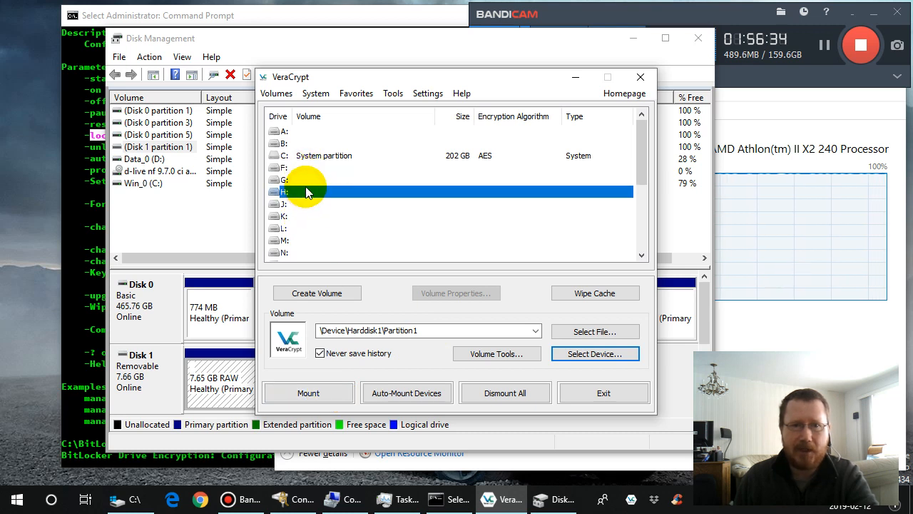
{"action": "left_click", "coordinate": [310, 179]}
{"action": "left_click", "coordinate": [311, 170]}
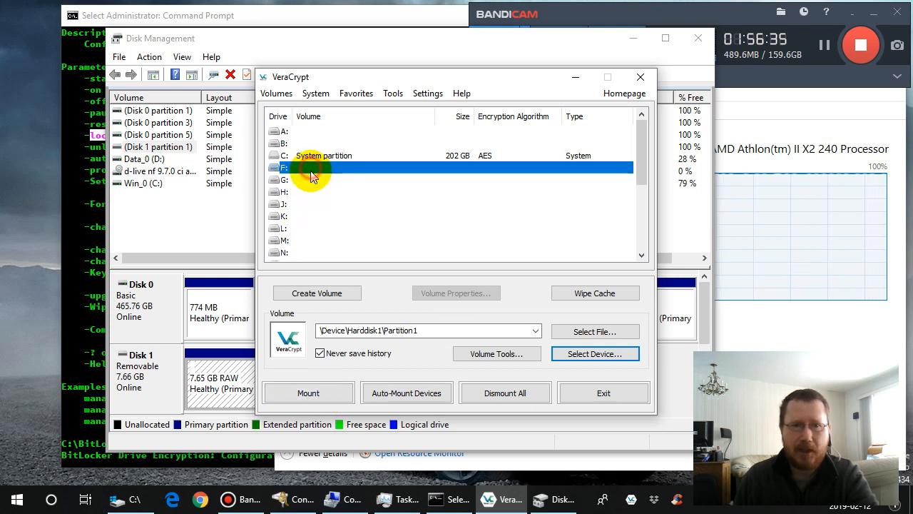
{"action": "left_click", "coordinate": [323, 394]}
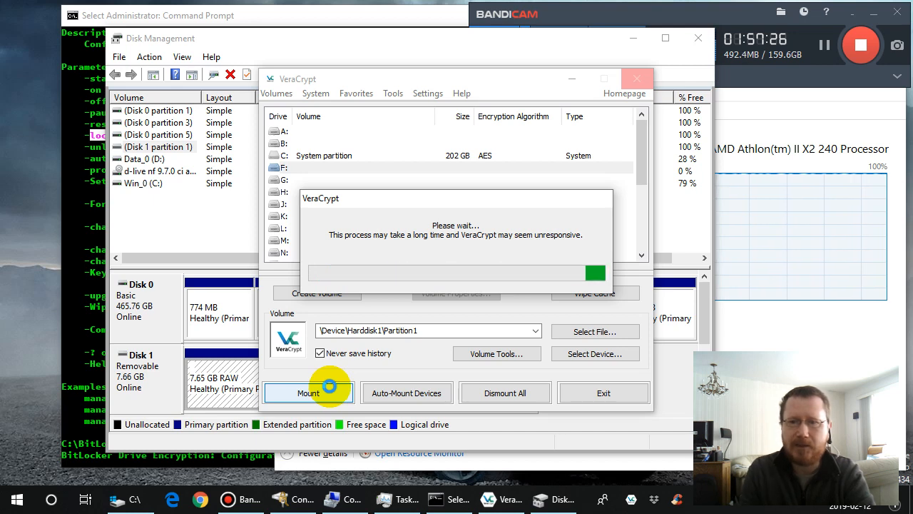
- Check the CPU load in Task Manager and the partitions in Disk Management, and return to VeraCrypt
{"action": "left_click", "coordinate": [821, 389]}
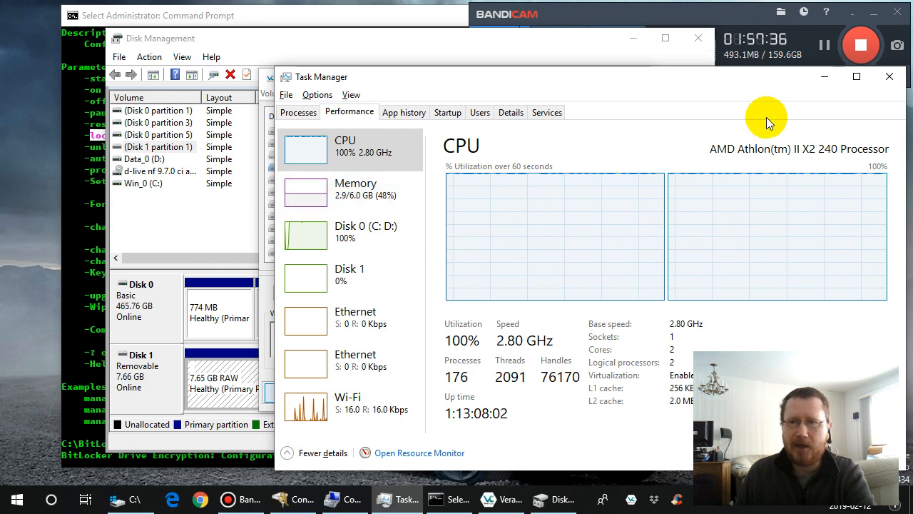
{"action": "left_click", "coordinate": [569, 39]}
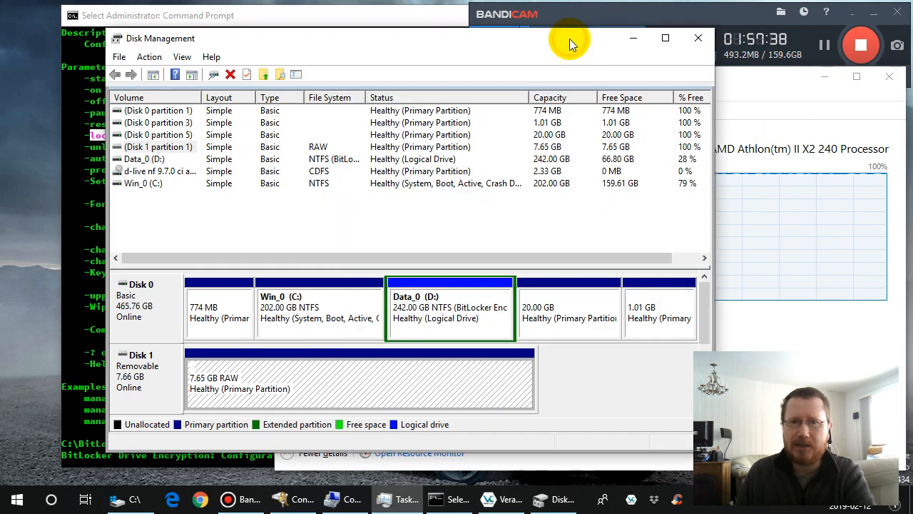
{"action": "left_click", "coordinate": [508, 501]}
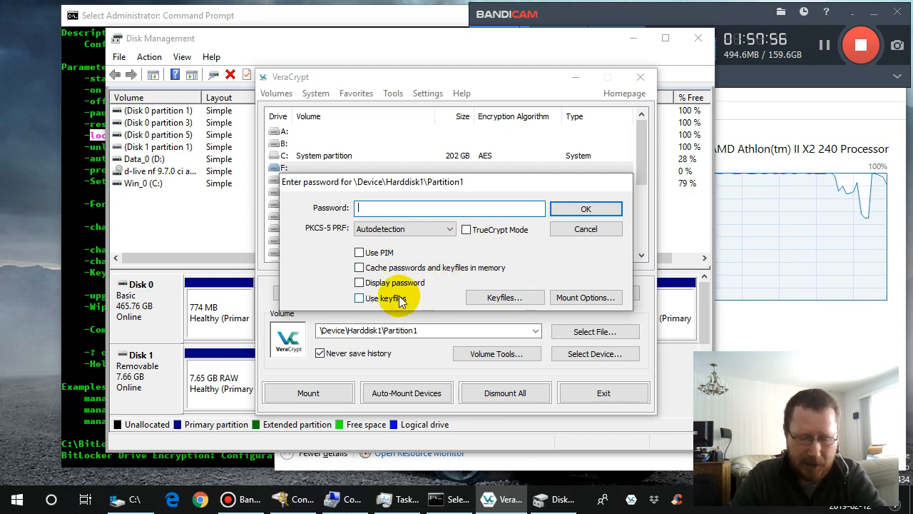
- Try to mount the partition using only the volume password, and dismiss the resulting message
{"action": "type", "text": "passw"}
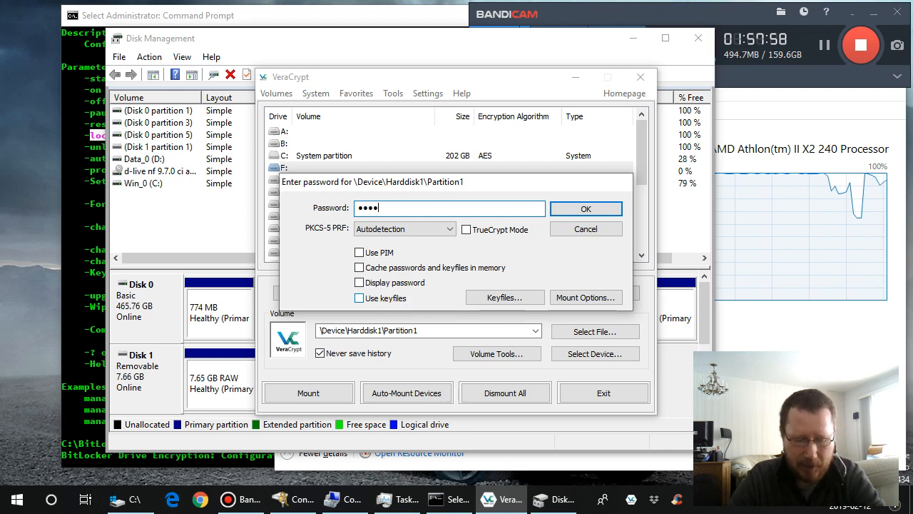
{"action": "type", "text": "•••••"}
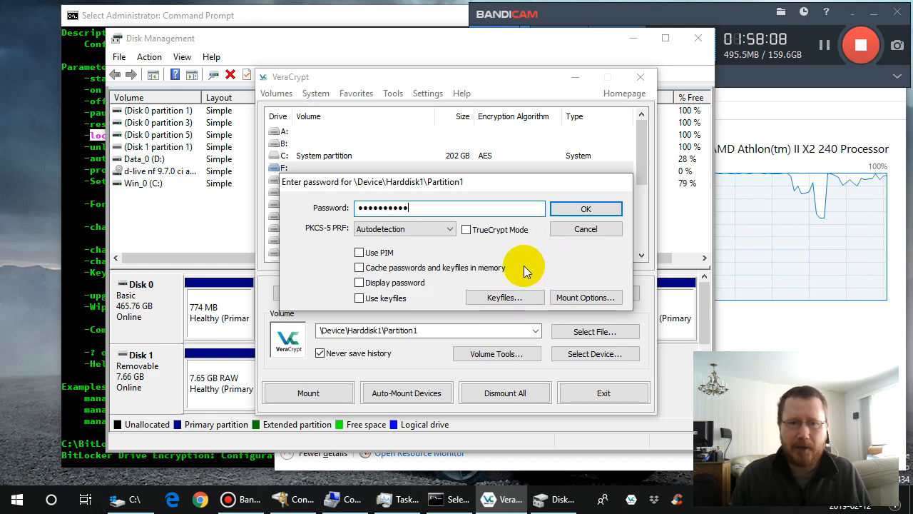
{"action": "left_click", "coordinate": [585, 209]}
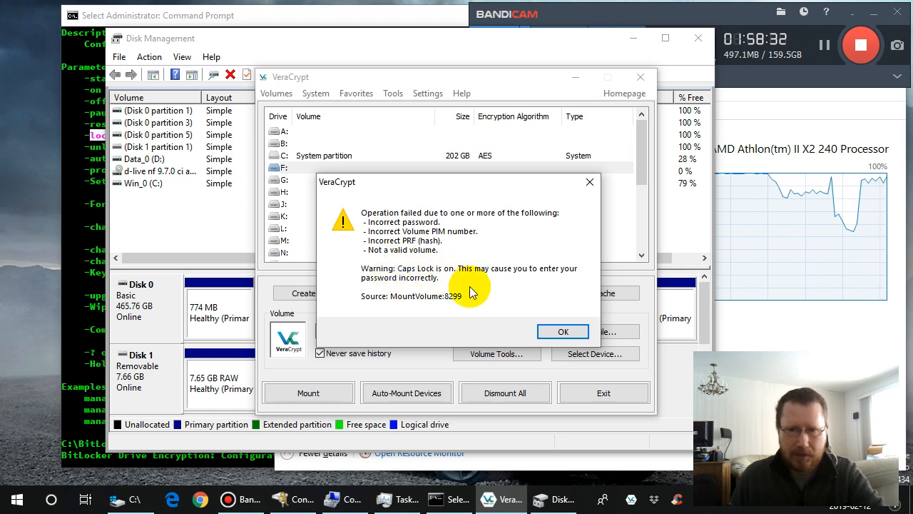
{"action": "left_click", "coordinate": [563, 333]}
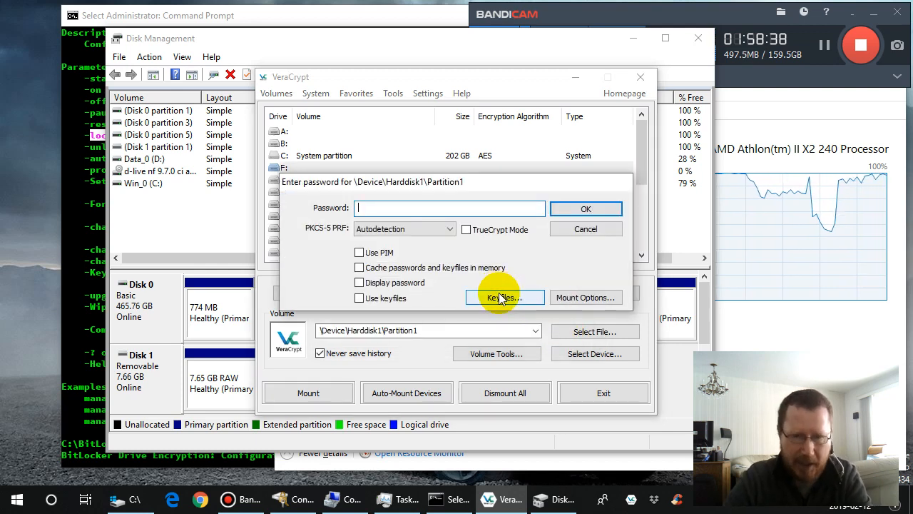
- Re-enter the volume password, try mounting again without a keyfile, and close the message
{"action": "type", "text": "pas"}
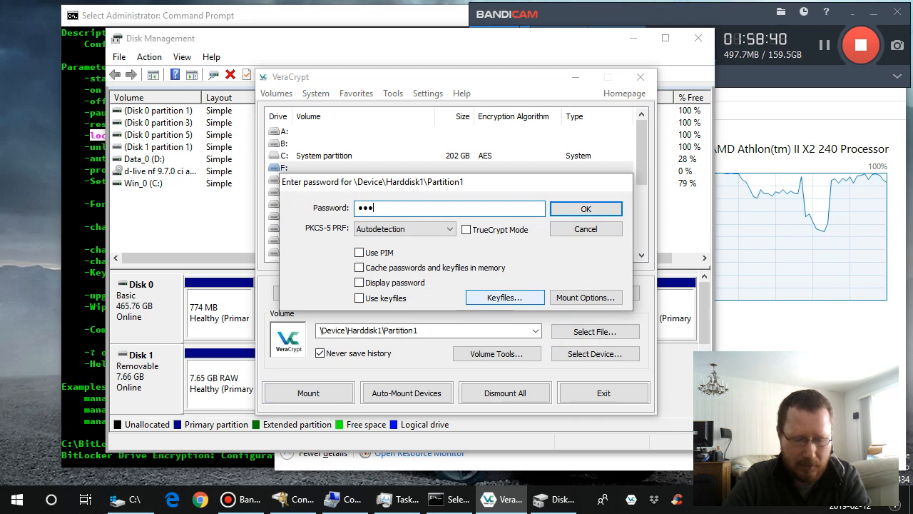
{"action": "type", "text": "sword12"}
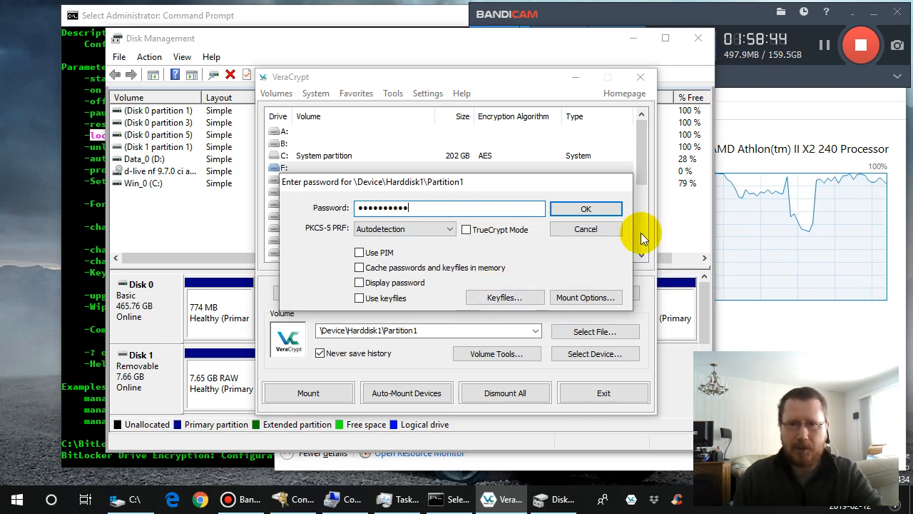
{"action": "left_click", "coordinate": [584, 212]}
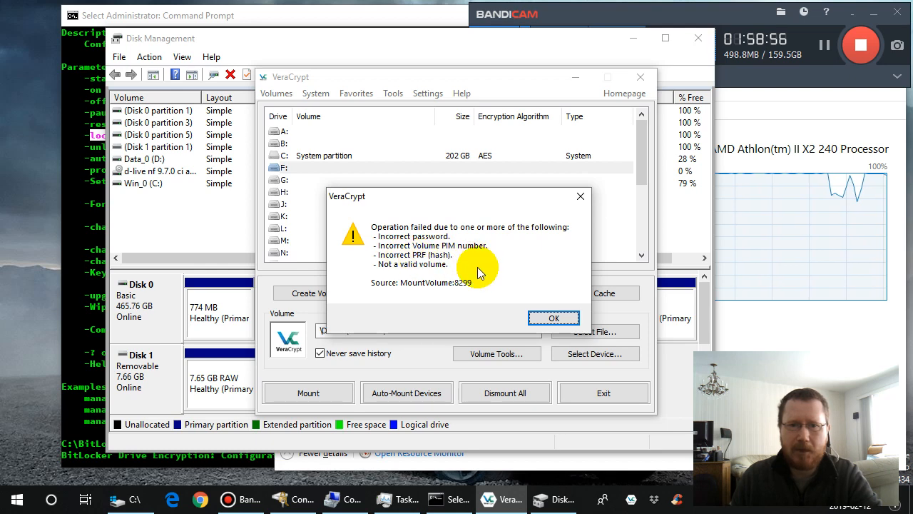
{"action": "left_click", "coordinate": [553, 319]}
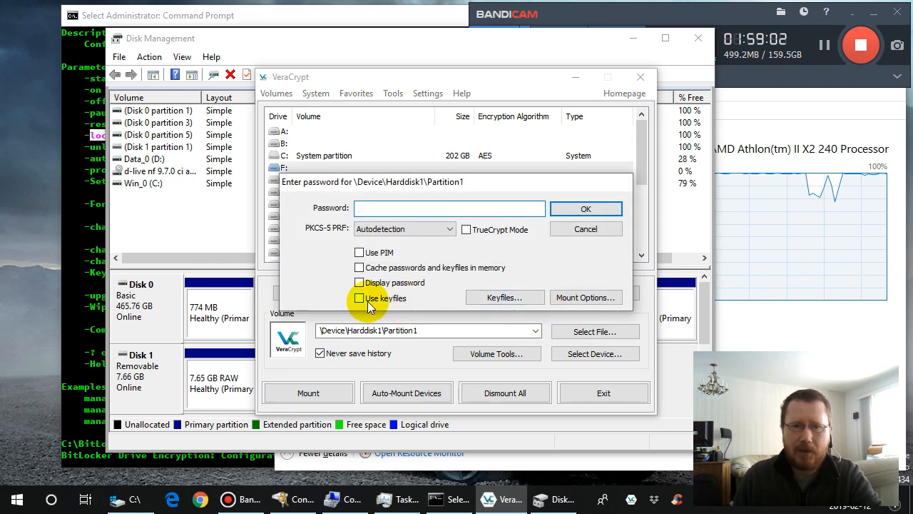
- Enable keyfiles for the mount and add C:\BitLocker\veracrypt as the keyfile, accepting the keyfile list
{"action": "left_click", "coordinate": [359, 298]}
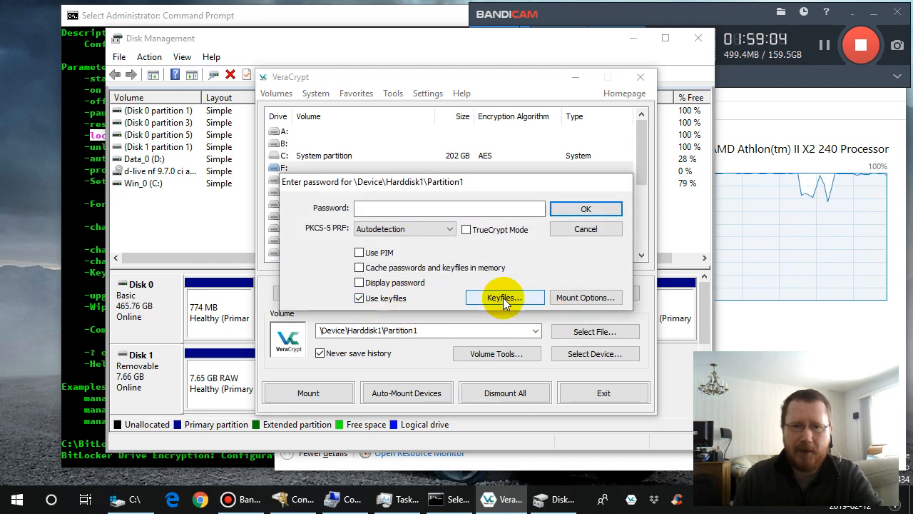
{"action": "left_click", "coordinate": [503, 298]}
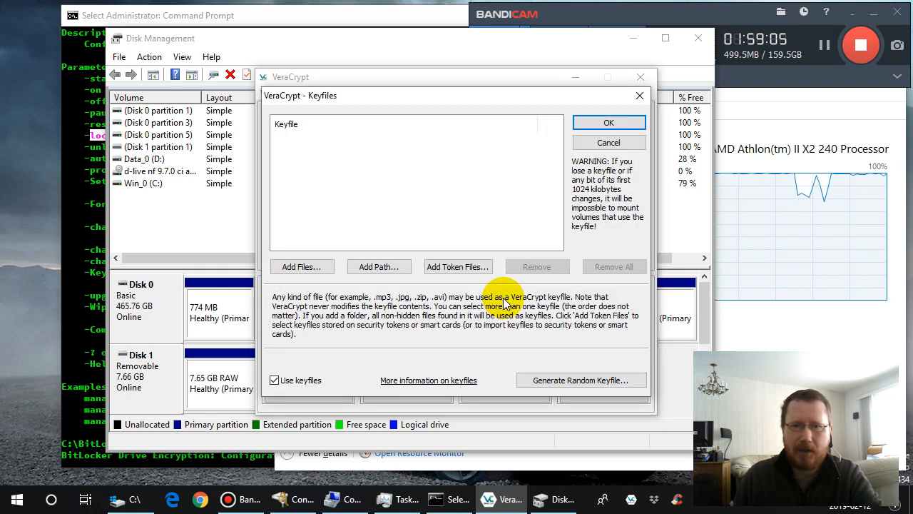
{"action": "left_click", "coordinate": [298, 268]}
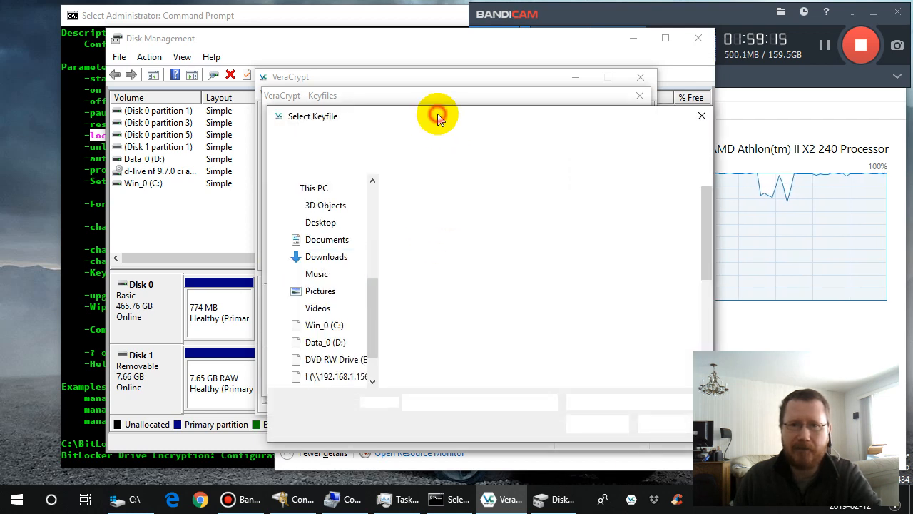
{"action": "left_click_drag", "start_coordinate": [437, 114], "coordinate": [363, 107]}
{"action": "scroll", "coordinate": [259, 325], "scroll_direction": "up", "scroll_amount": 5}
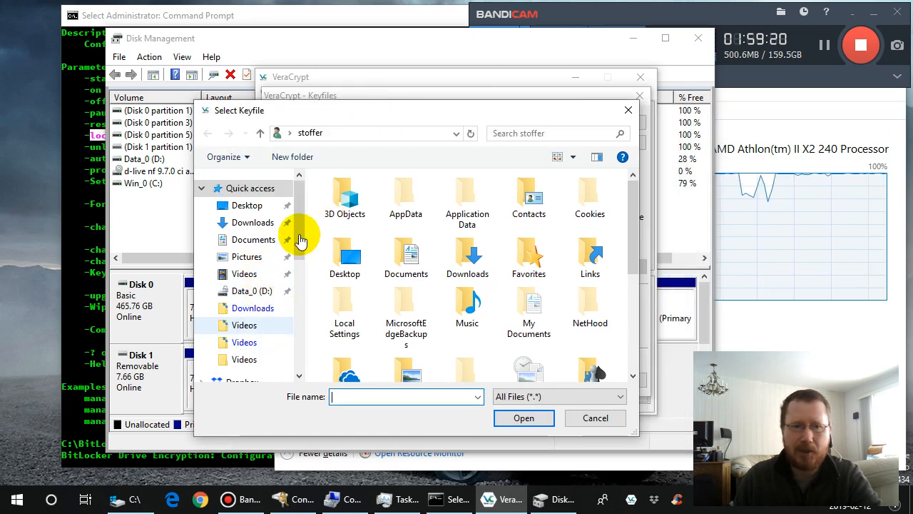
{"action": "scroll", "coordinate": [298, 378], "scroll_direction": "down", "scroll_amount": 5}
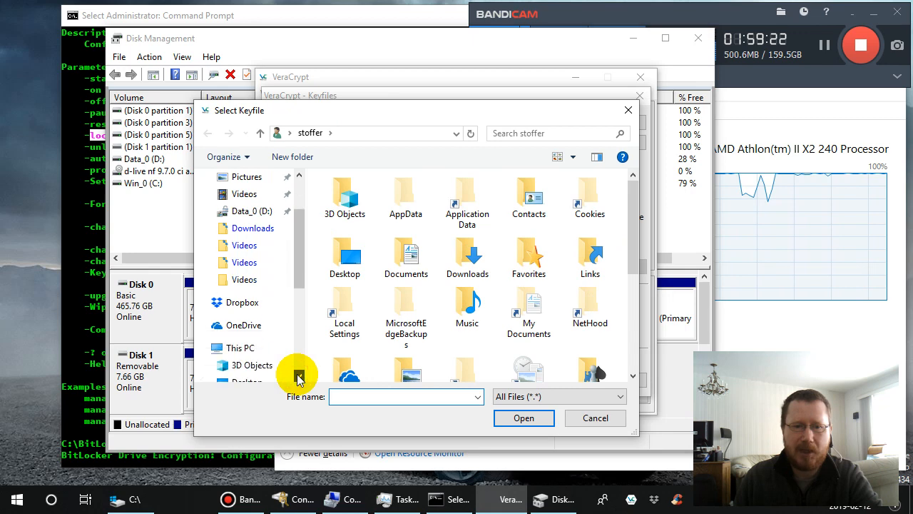
{"action": "scroll", "coordinate": [300, 378], "scroll_direction": "down", "scroll_amount": 5}
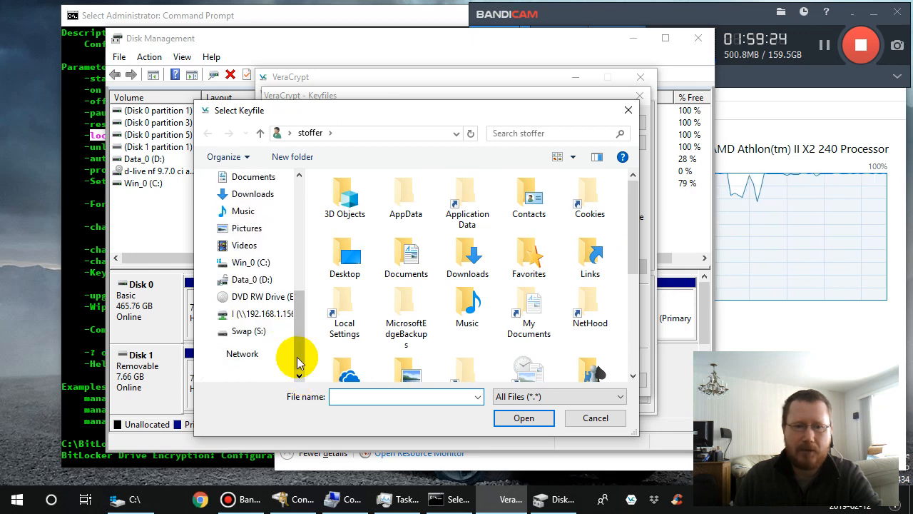
{"action": "left_click", "coordinate": [261, 264]}
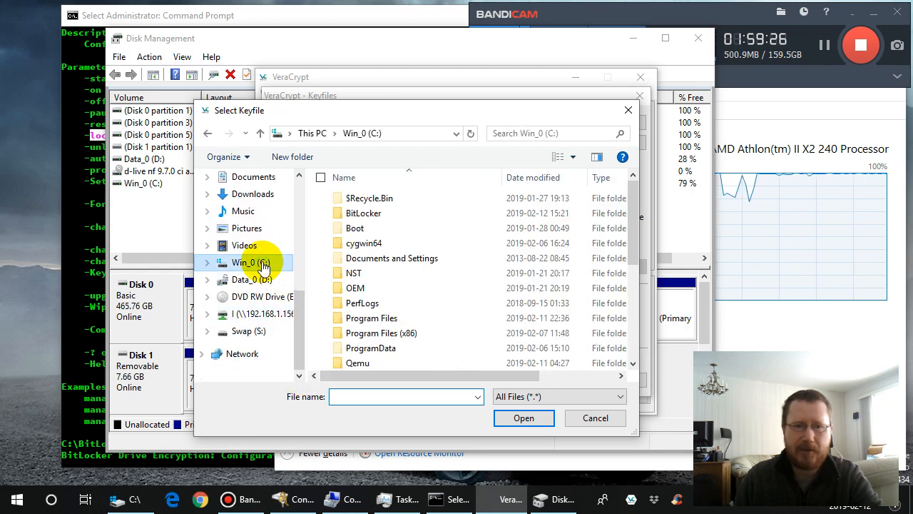
{"action": "left_click", "coordinate": [341, 218]}
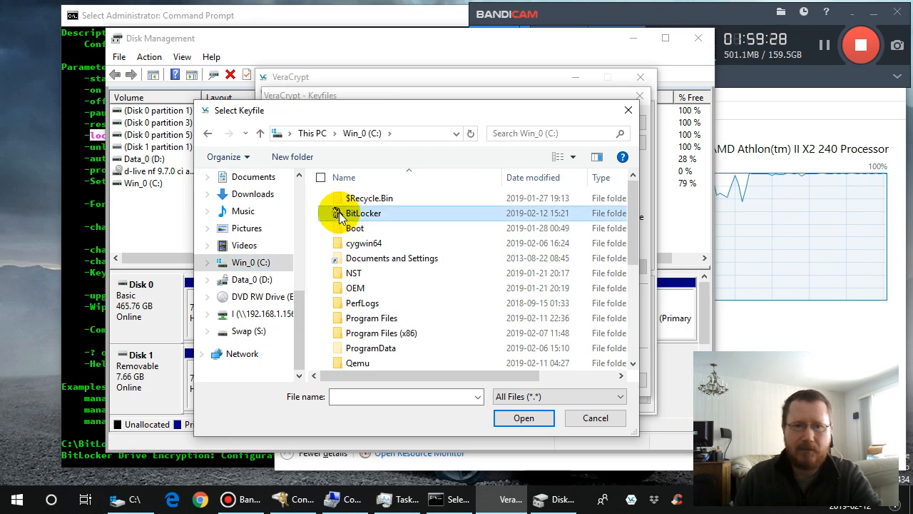
{"action": "double_click", "coordinate": [341, 216]}
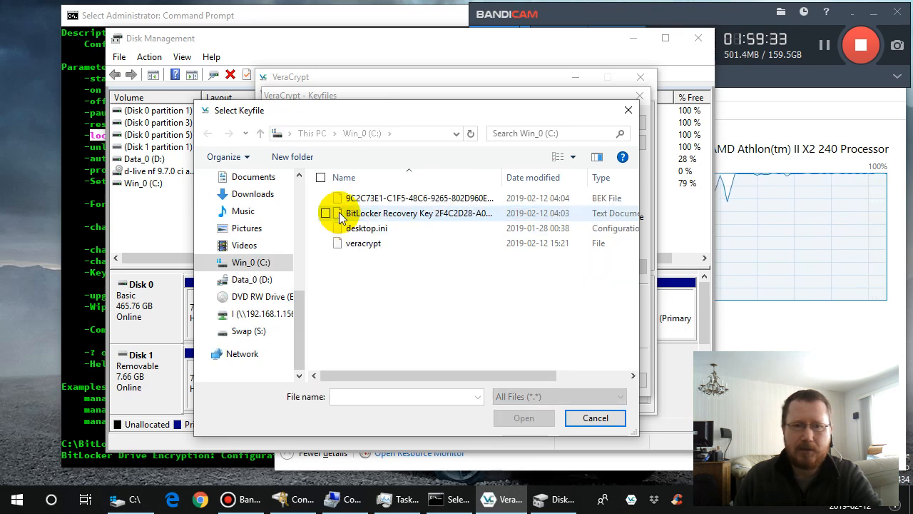
{"action": "left_click", "coordinate": [339, 247]}
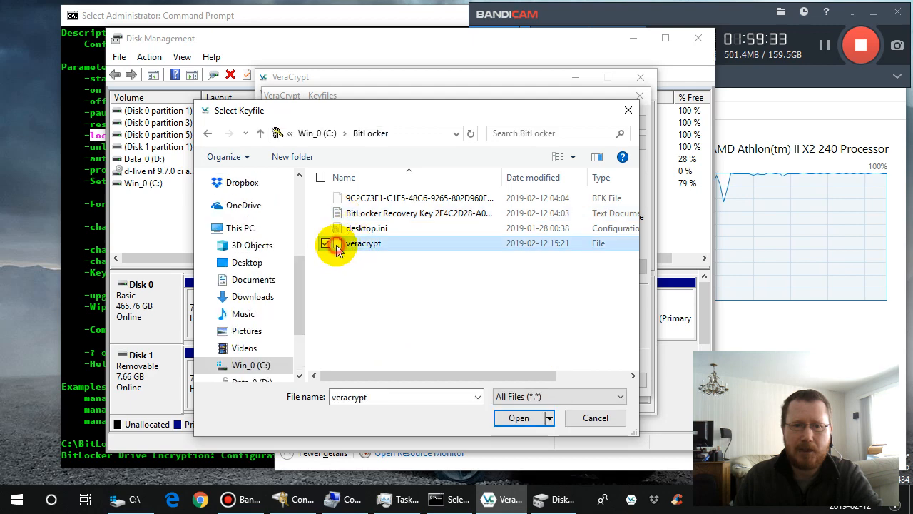
{"action": "left_click", "coordinate": [519, 417]}
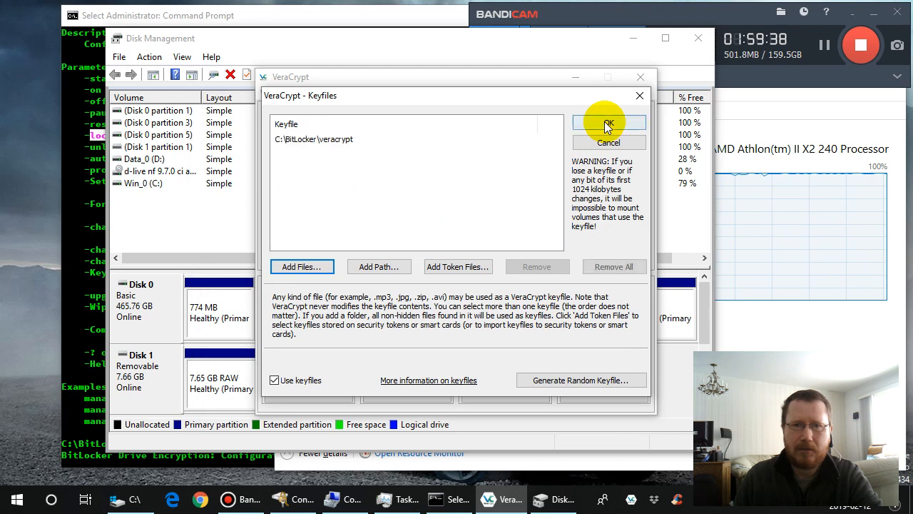
{"action": "left_click", "coordinate": [606, 122]}
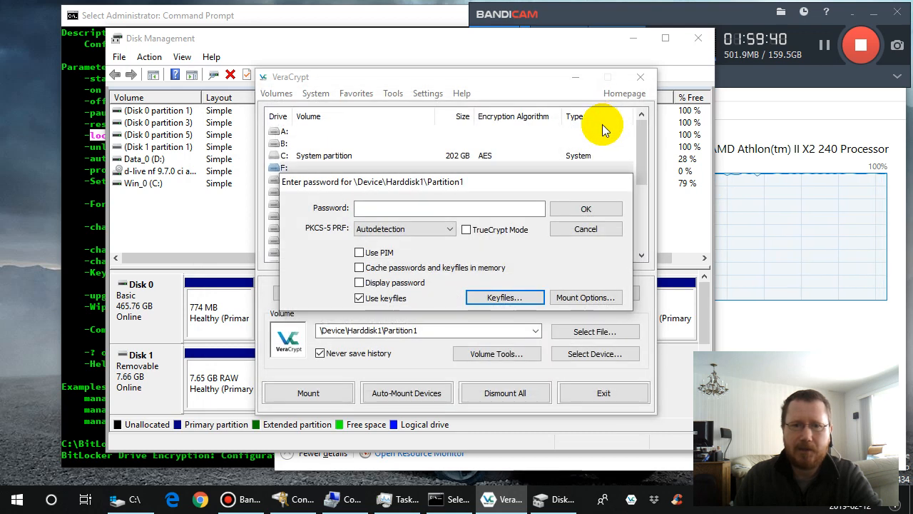
- Enter the volume password and mount \Device\Harddisk1\Partition1 as F: using the added keyfile
{"action": "left_click", "coordinate": [388, 207]}
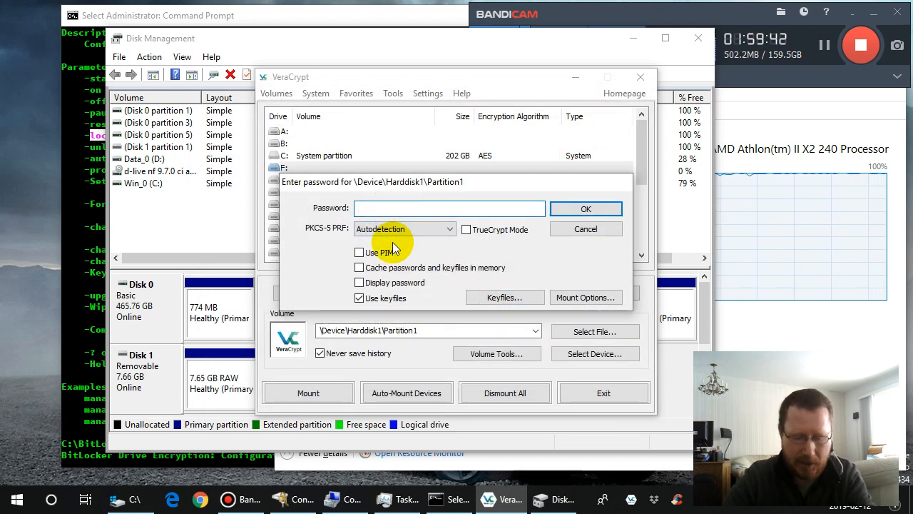
{"action": "type", "text": "pas"}
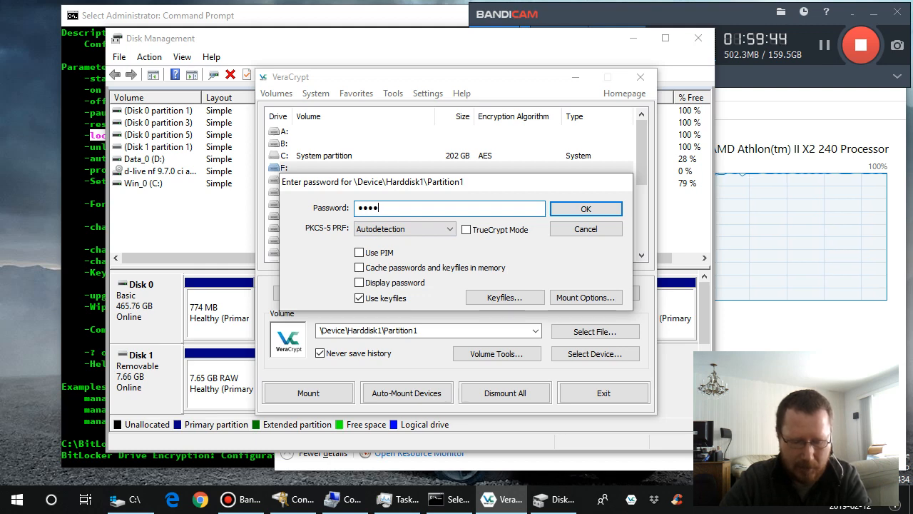
{"action": "type", "text": "•••••"}
{"action": "key", "text": "Caps_Lock"}
{"action": "type", "text": "••"}
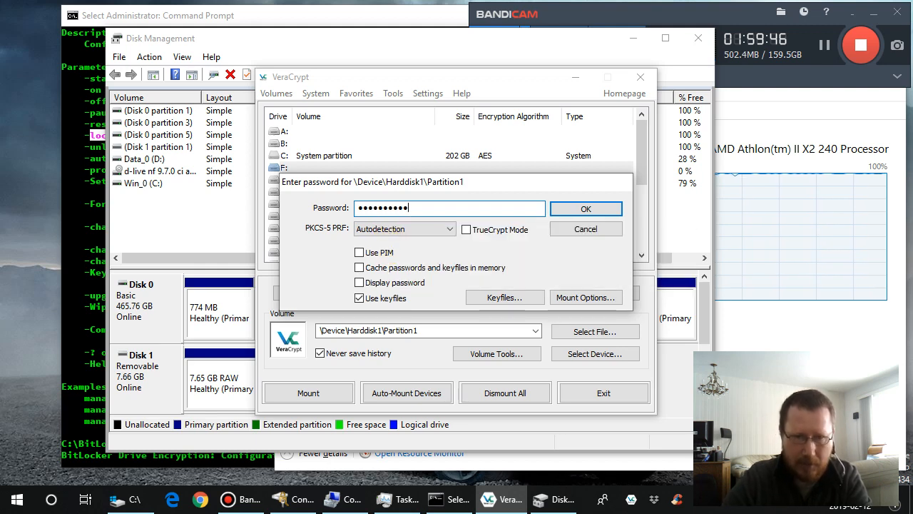
{"action": "left_click", "coordinate": [570, 211]}
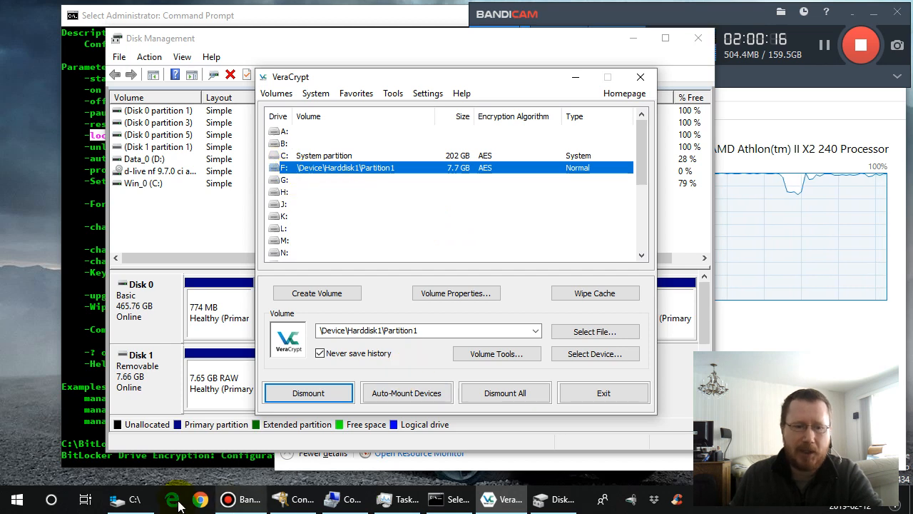
- Switch to File Explorer, open drive F:, and create a text document named test.txt there
{"action": "left_click", "coordinate": [132, 503]}
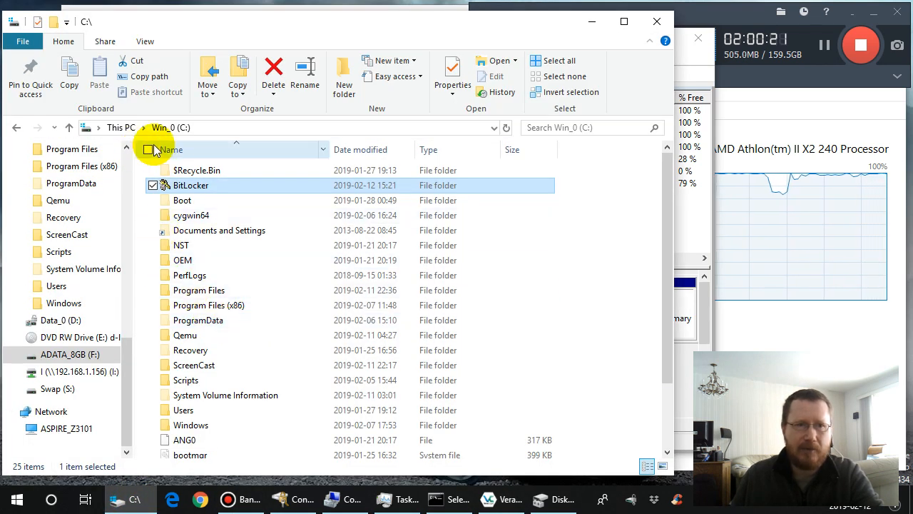
{"action": "left_click", "coordinate": [95, 356]}
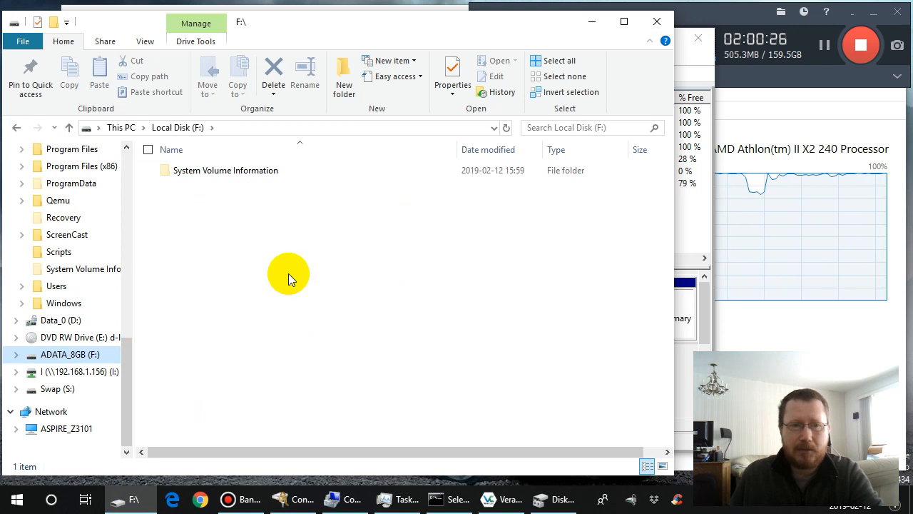
{"action": "right_click", "coordinate": [231, 223]}
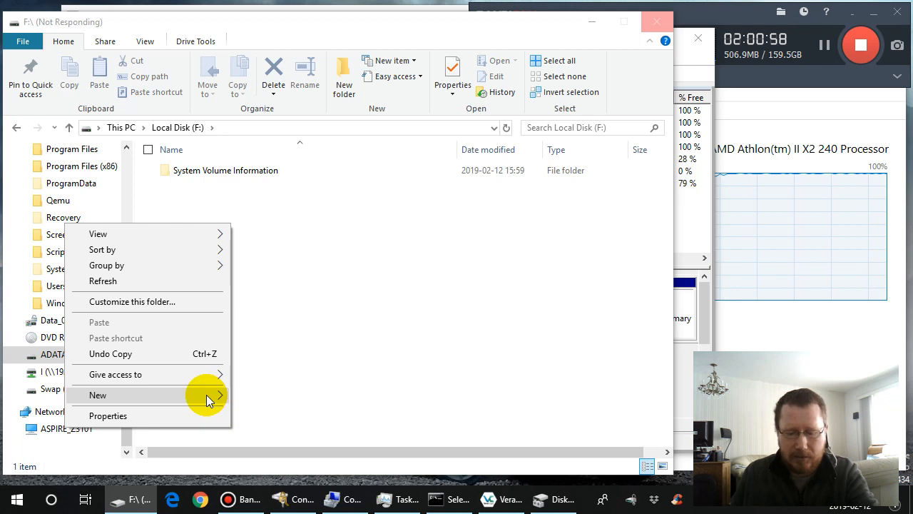
{"action": "mouse_move", "coordinate": [206, 401]}
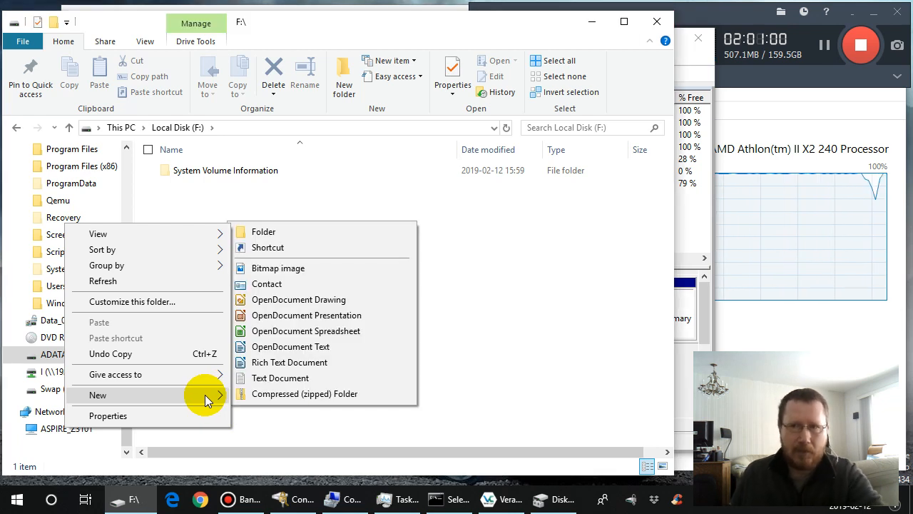
{"action": "left_click", "coordinate": [283, 381]}
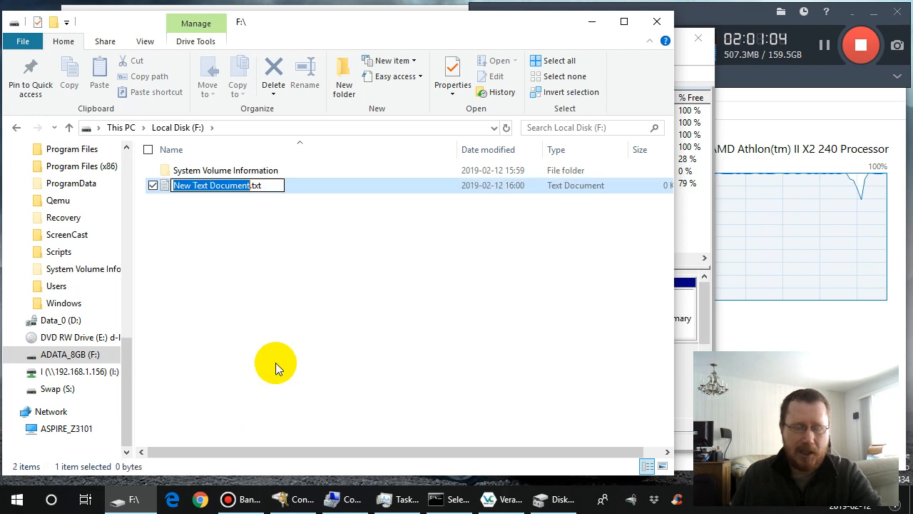
{"action": "type", "text": "test"}
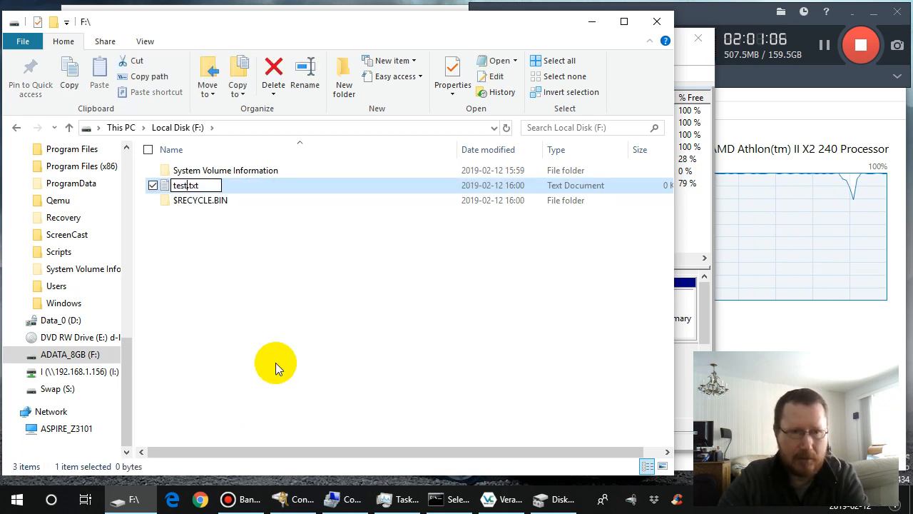
{"action": "left_click", "coordinate": [281, 304]}
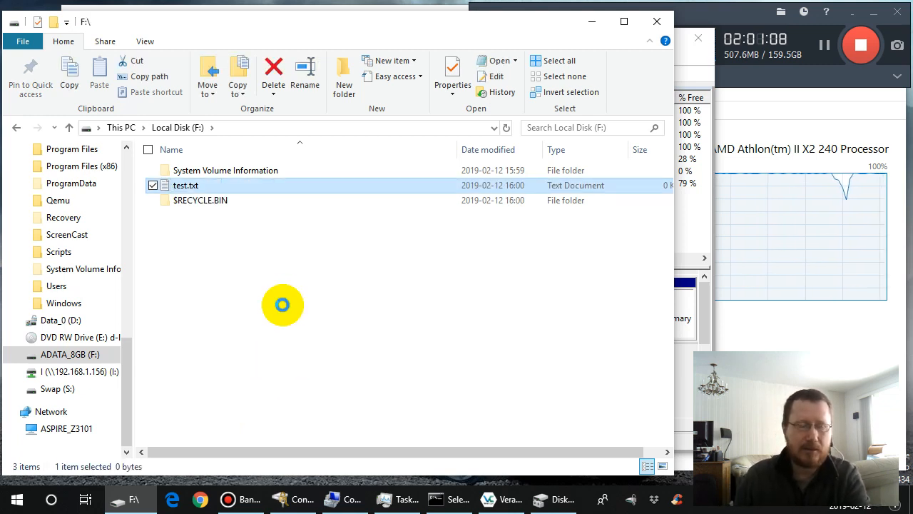
- Edit test.txt in Notepad++ to contain "blah blah blah", save it, and close the editor
{"action": "left_click", "coordinate": [164, 184]}
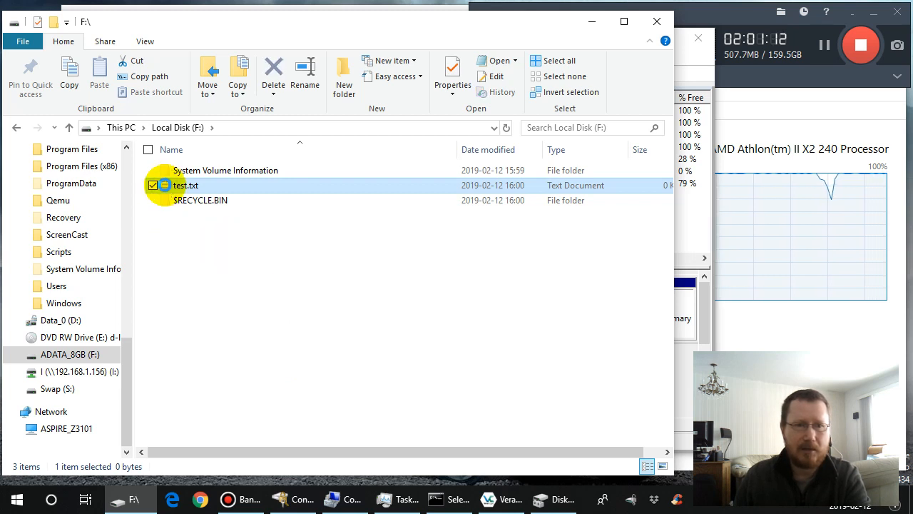
{"action": "right_click", "coordinate": [164, 184]}
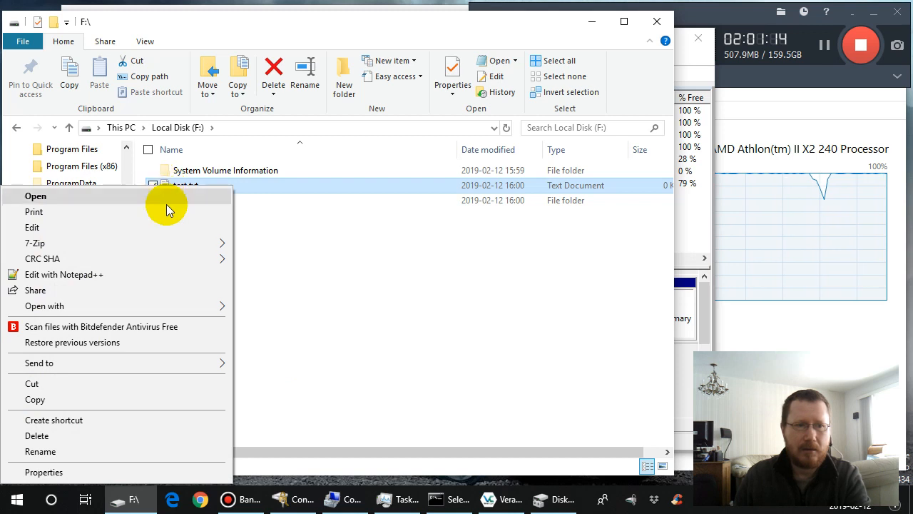
{"action": "left_click", "coordinate": [165, 273]}
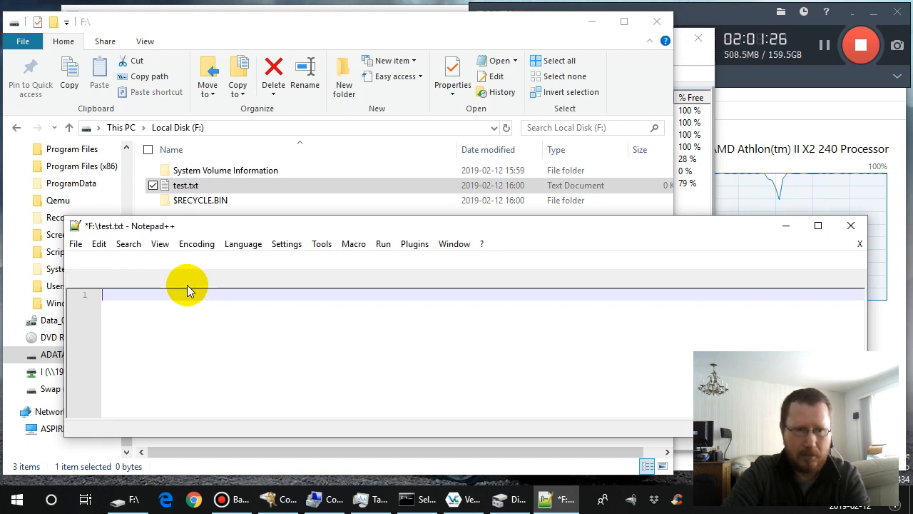
{"action": "type", "text": "blah "}
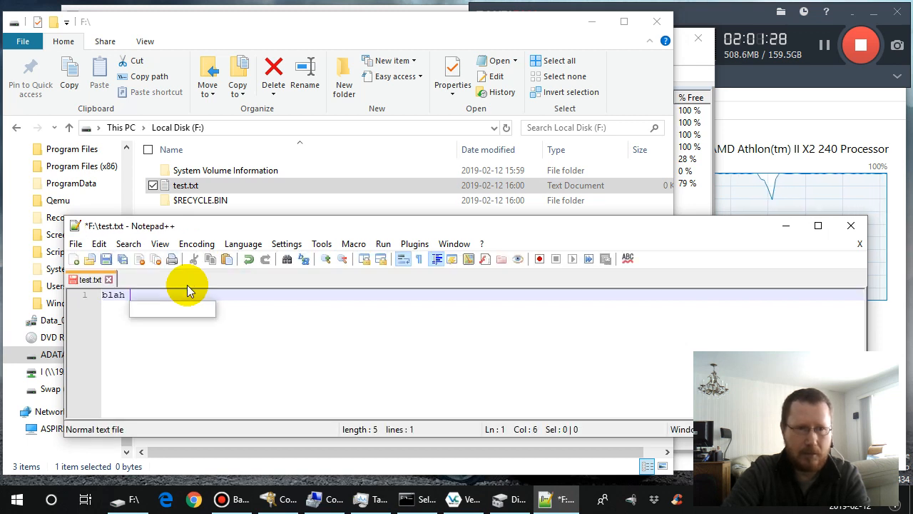
{"action": "type", "text": "blah blah"}
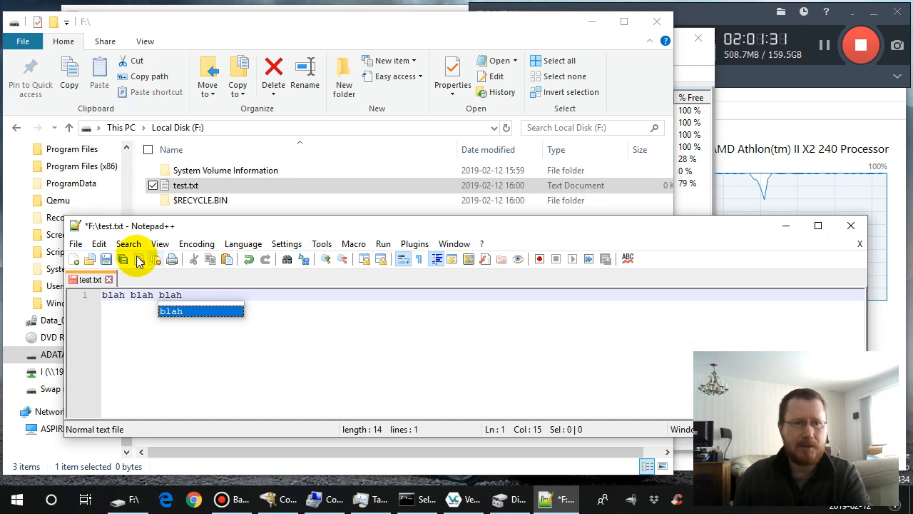
{"action": "left_click", "coordinate": [106, 259]}
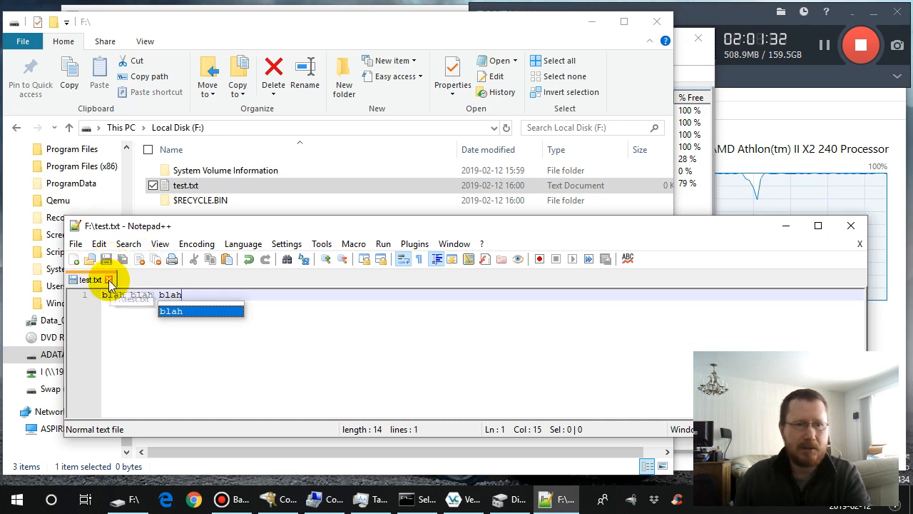
{"action": "left_click", "coordinate": [859, 244]}
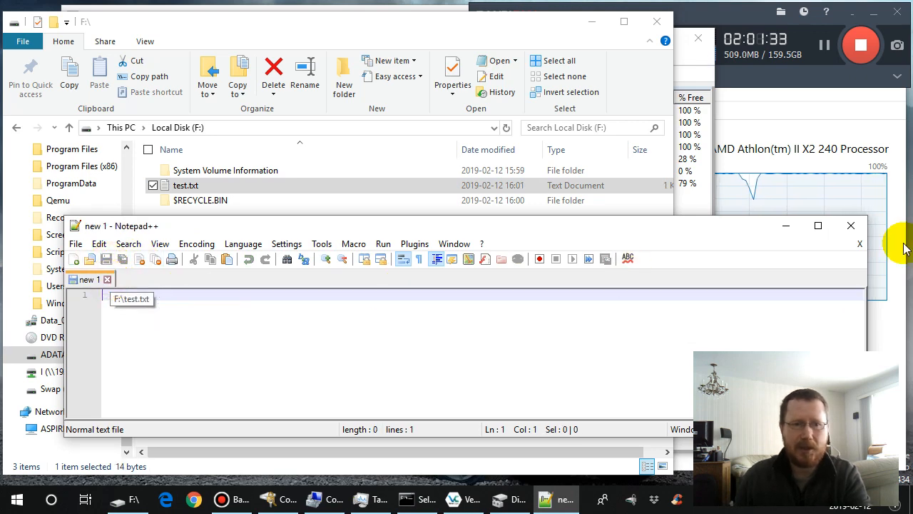
{"action": "left_click", "coordinate": [851, 226]}
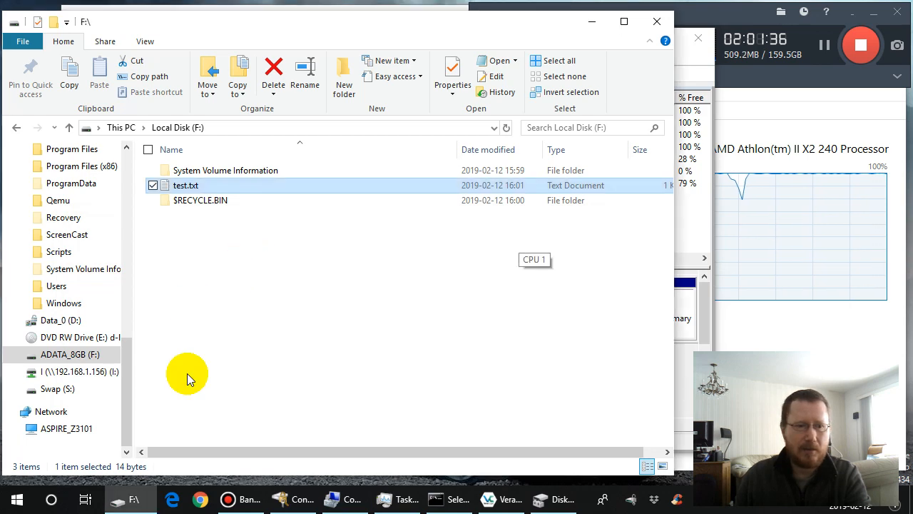
- In Command Prompt, change to drive F:, list its directory, and display test.txt with the more command
{"action": "left_click", "coordinate": [448, 499]}
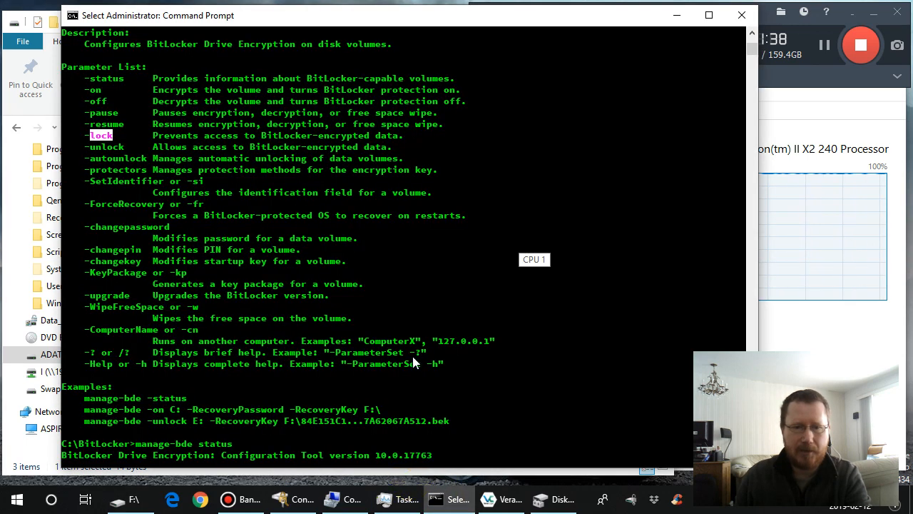
{"action": "type", "text": "f:"}
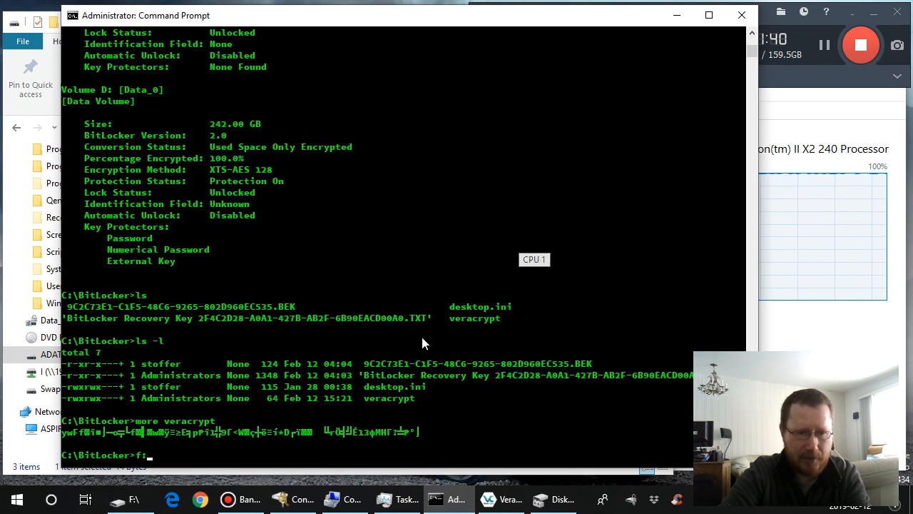
{"action": "key", "text": "Return"}
{"action": "type", "text": "dir"}
{"action": "key", "text": "Return"}
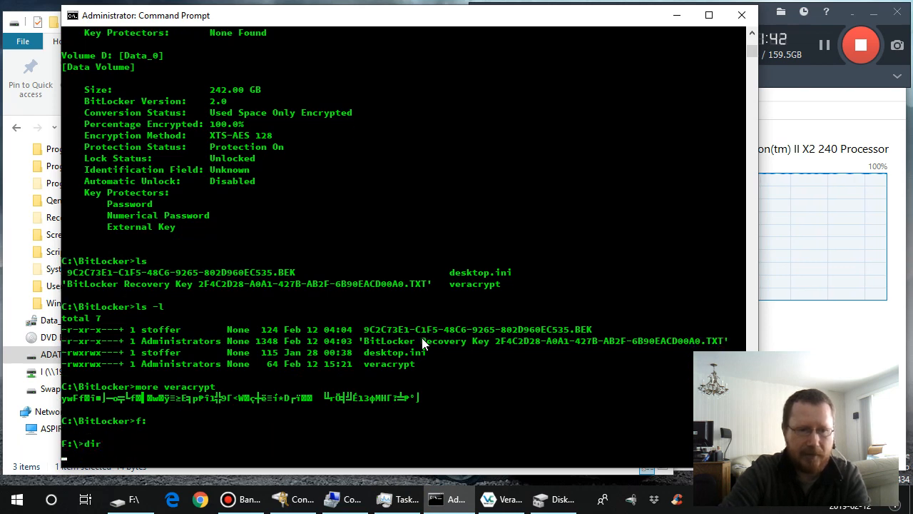
{"action": "type", "text": "mo"}
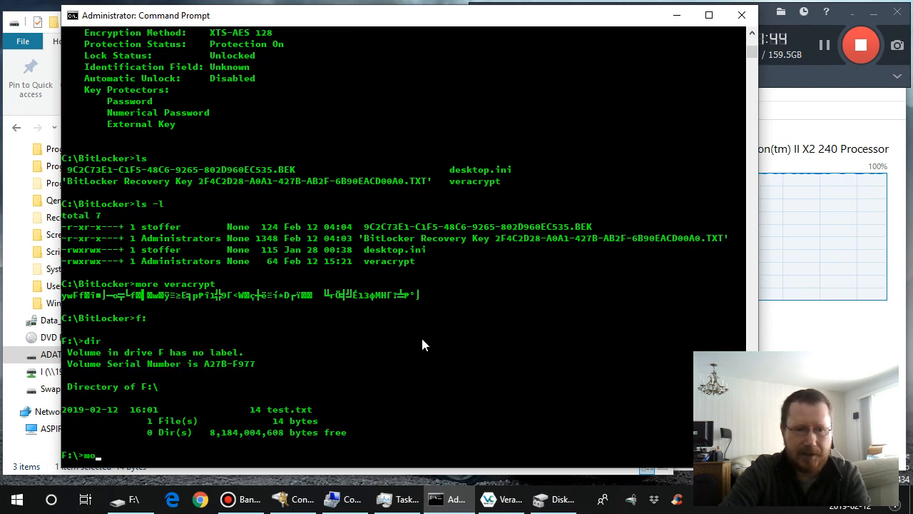
{"action": "type", "text": "re test.txt"}
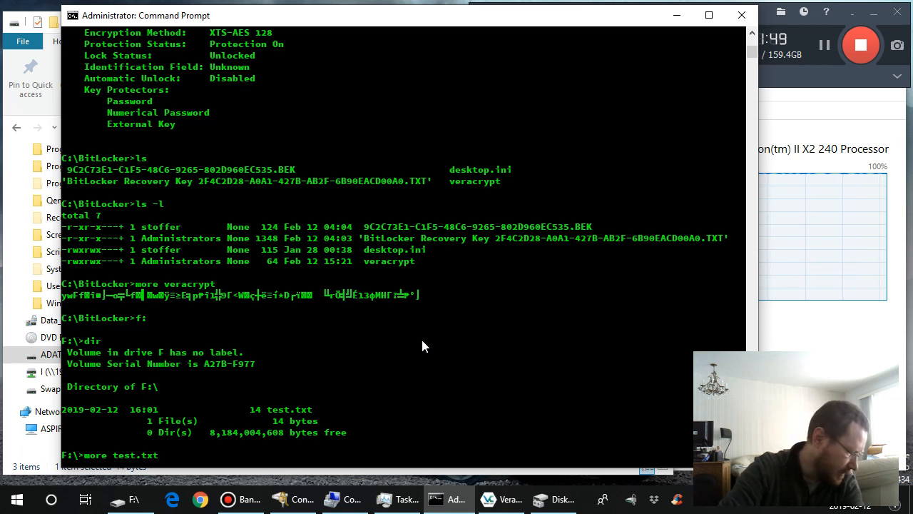
{"action": "key", "text": "Return"}
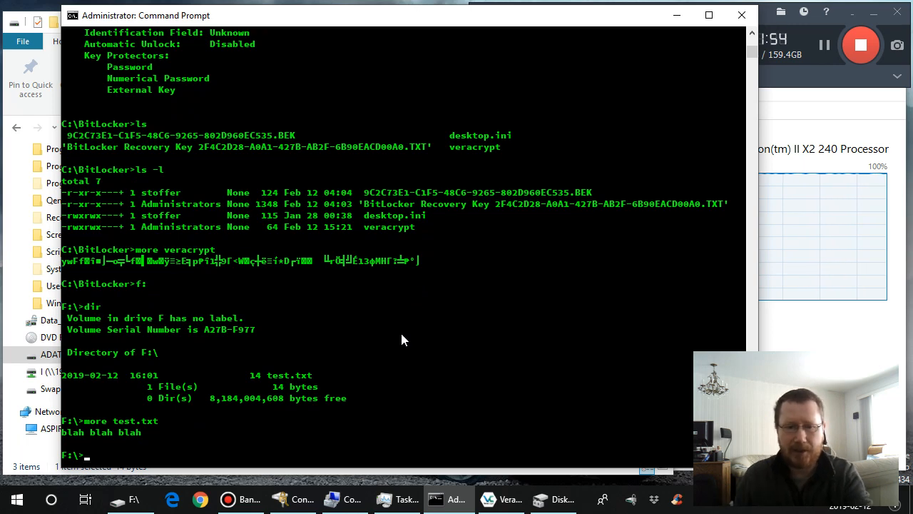
- Return to File Explorer and check the commands available for the ADATA_8GB (F:) drive
{"action": "left_click", "coordinate": [127, 500]}
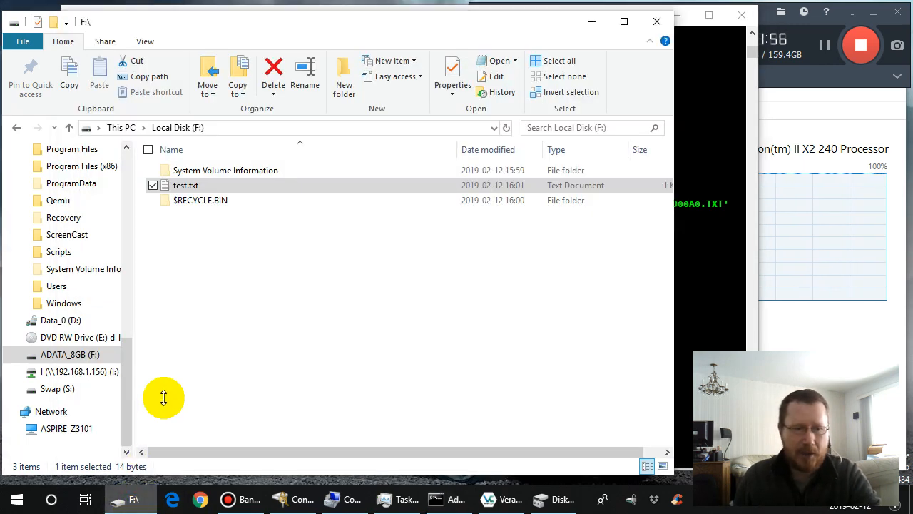
{"action": "left_click", "coordinate": [79, 353]}
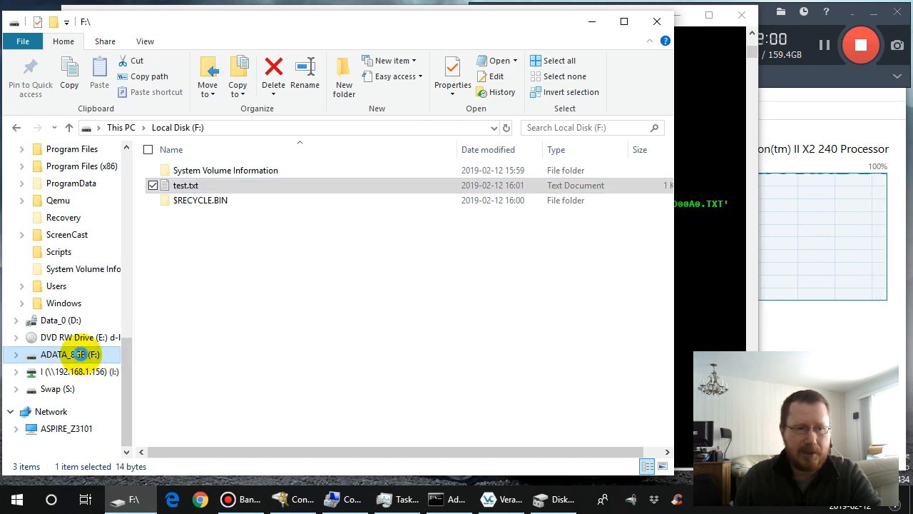
{"action": "right_click", "coordinate": [83, 360]}
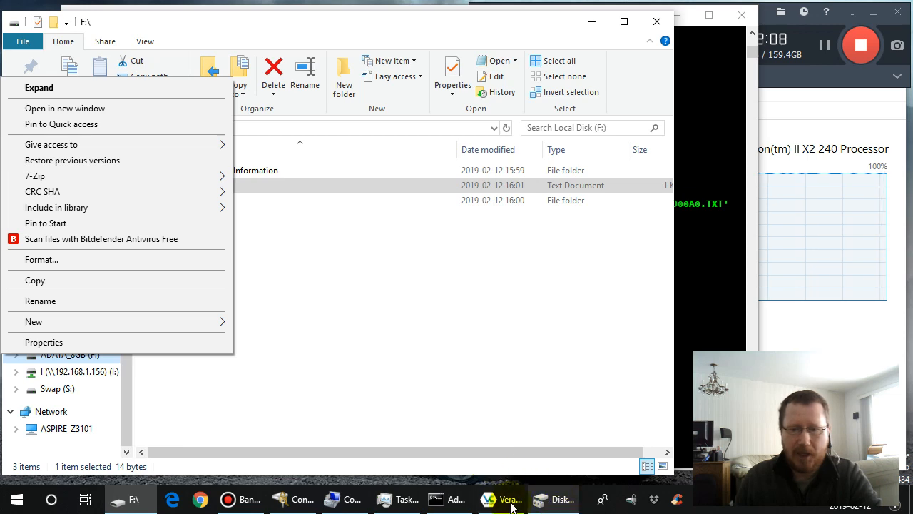
- Switch to Disk Management and refresh the disk and volume views to check how the removable Disk 1 is listed
{"action": "left_click", "coordinate": [553, 501]}
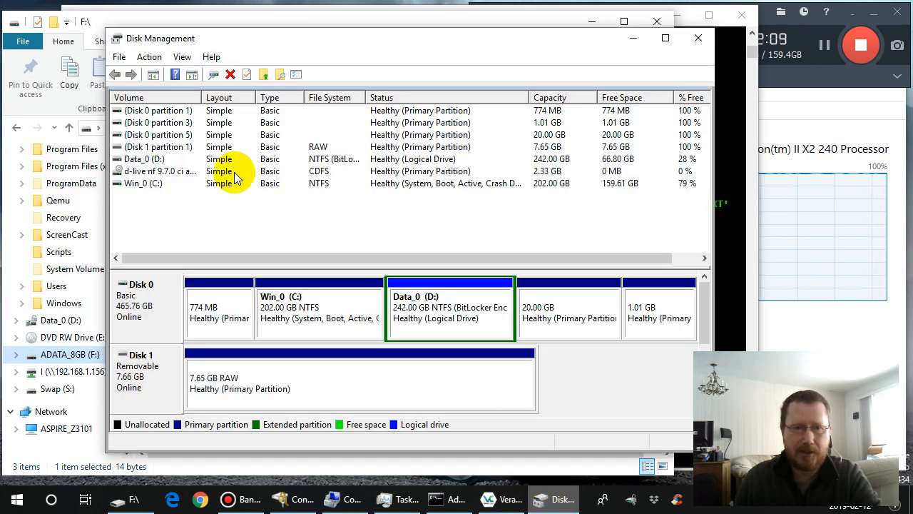
{"action": "left_click", "coordinate": [153, 59]}
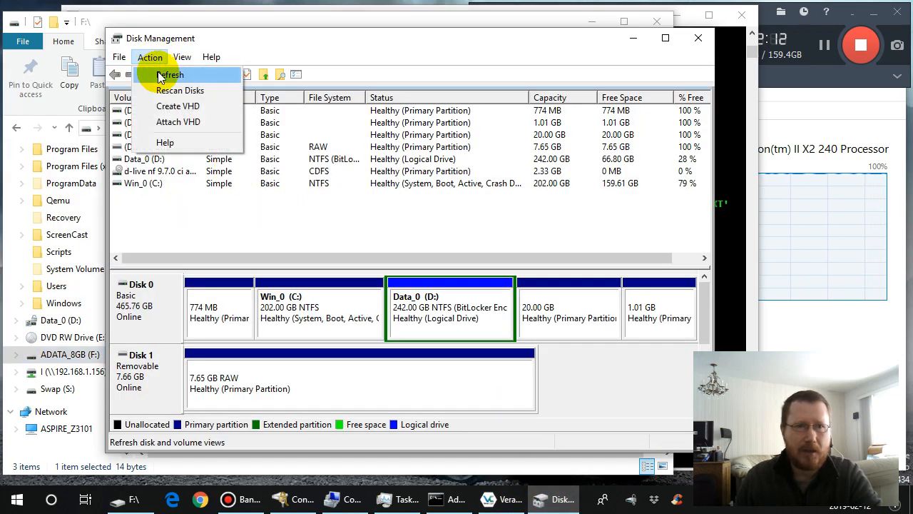
{"action": "left_click", "coordinate": [166, 74]}
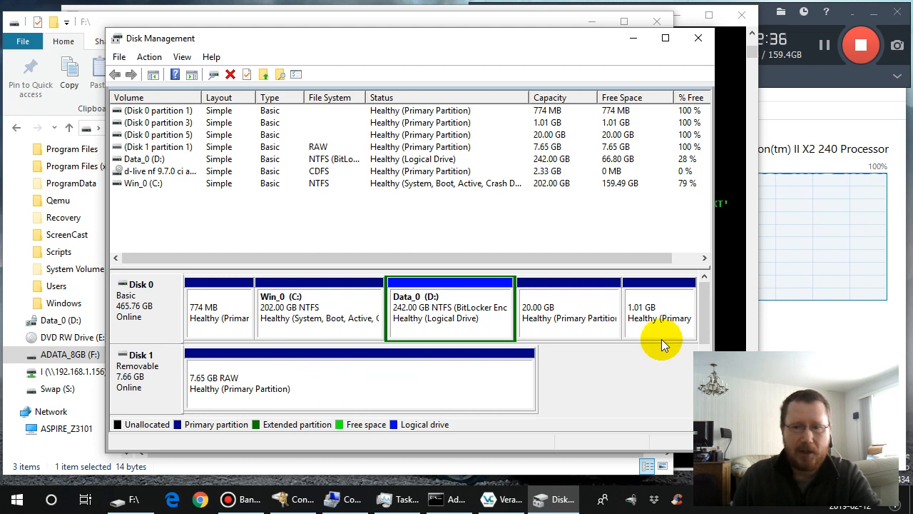
{"action": "left_click_drag", "start_coordinate": [704, 327], "coordinate": [702, 304]}
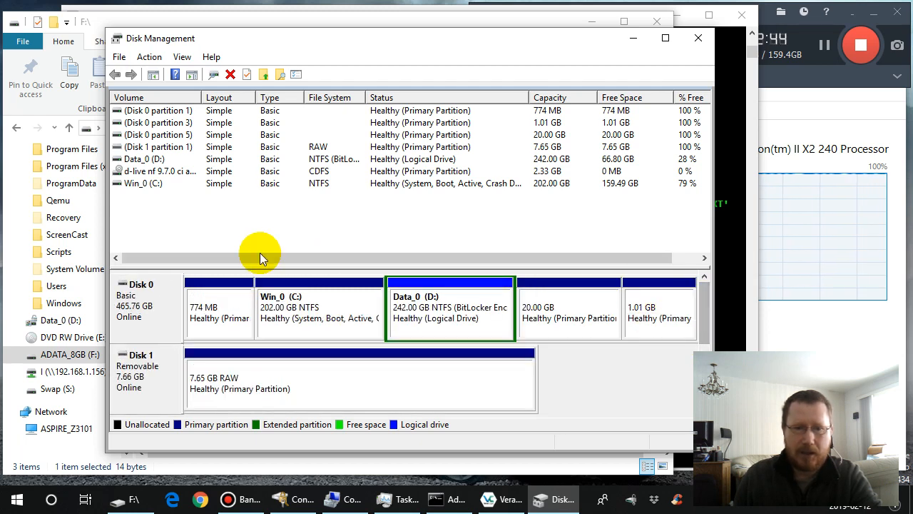
{"action": "left_click", "coordinate": [149, 57]}
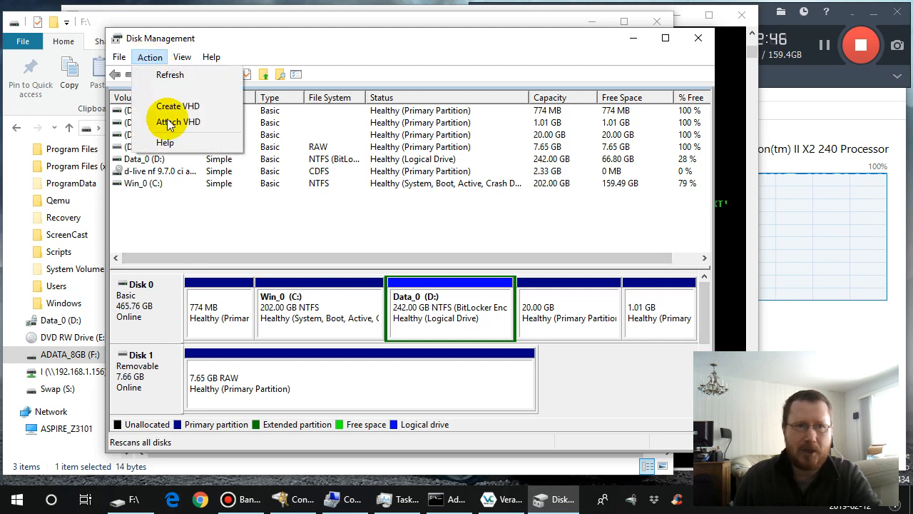
{"action": "left_click", "coordinate": [173, 75]}
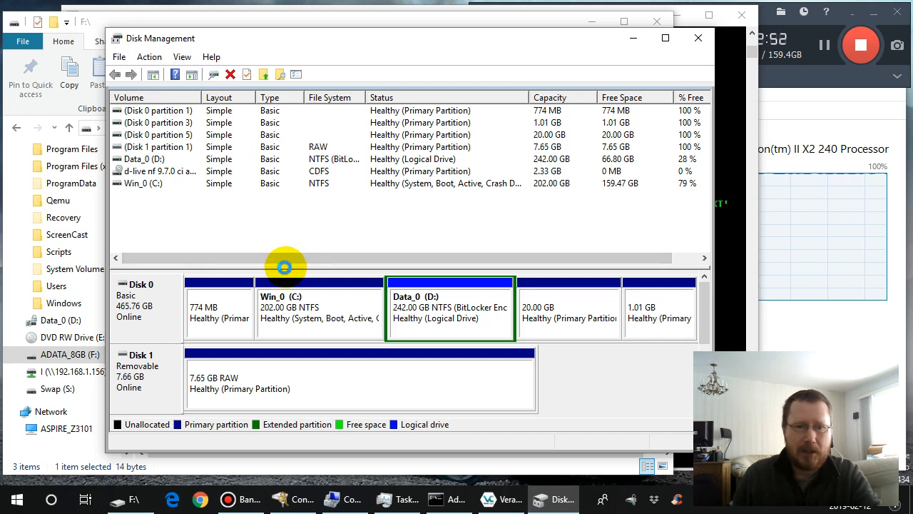
- Check the drive letters that can be added to Disk 1's 7.65 GB RAW partition, leaving without assigning one
{"action": "right_click", "coordinate": [331, 378]}
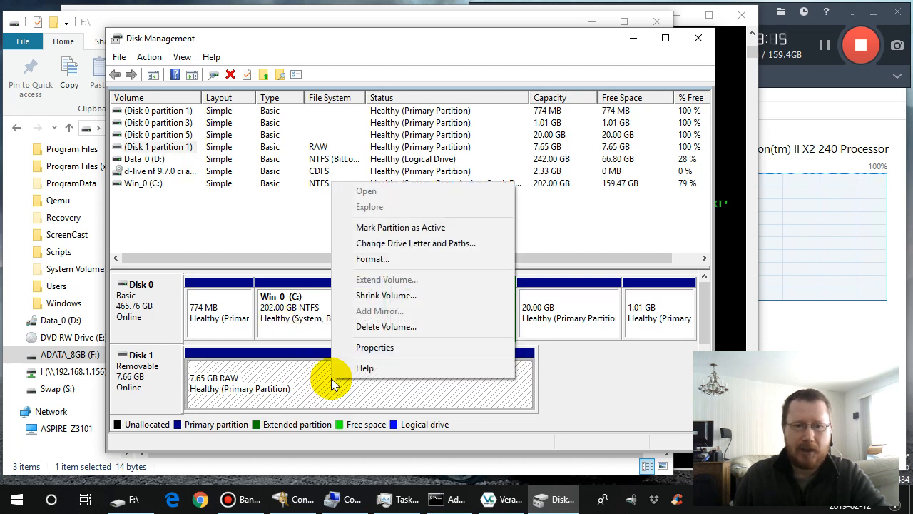
{"action": "left_click", "coordinate": [417, 243]}
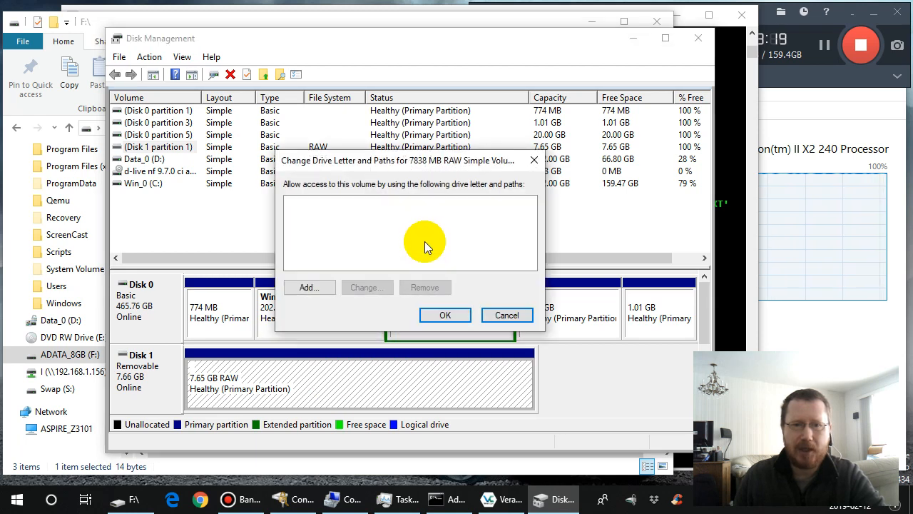
{"action": "left_click", "coordinate": [315, 288]}
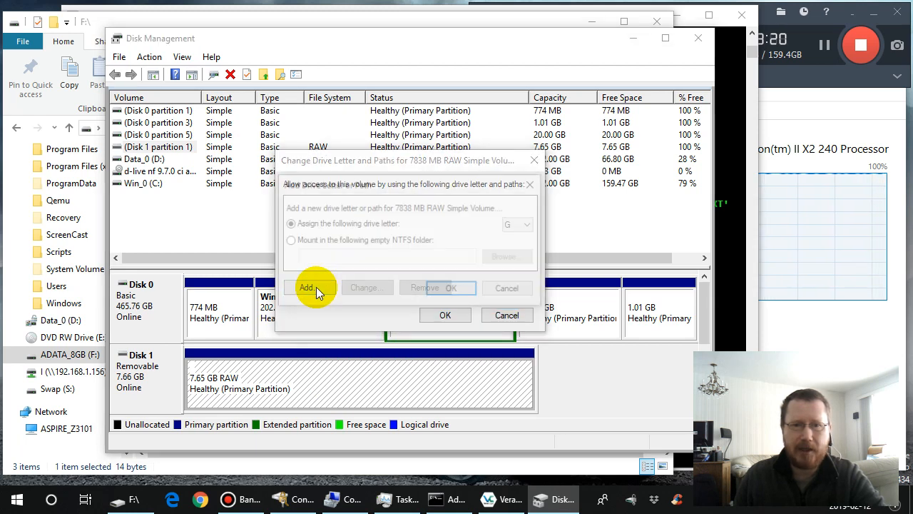
{"action": "left_click", "coordinate": [530, 227]}
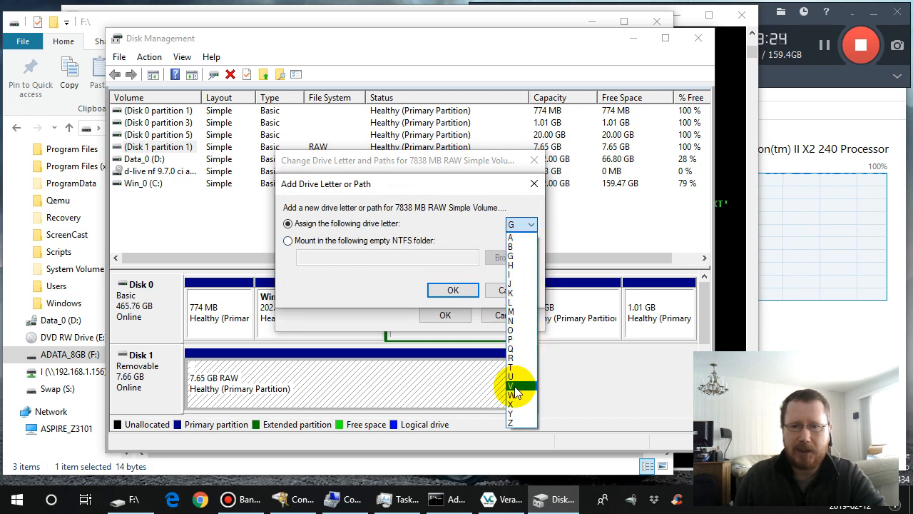
{"action": "left_click", "coordinate": [531, 227]}
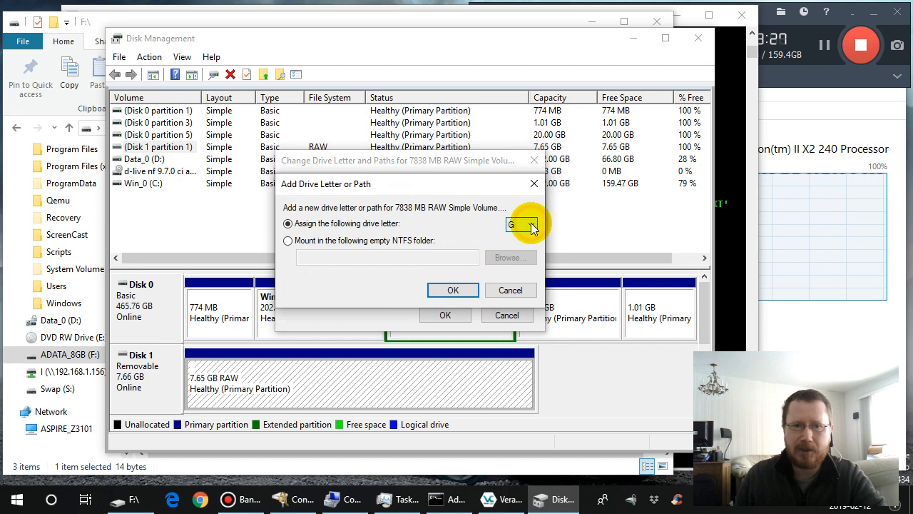
{"action": "left_click", "coordinate": [510, 289]}
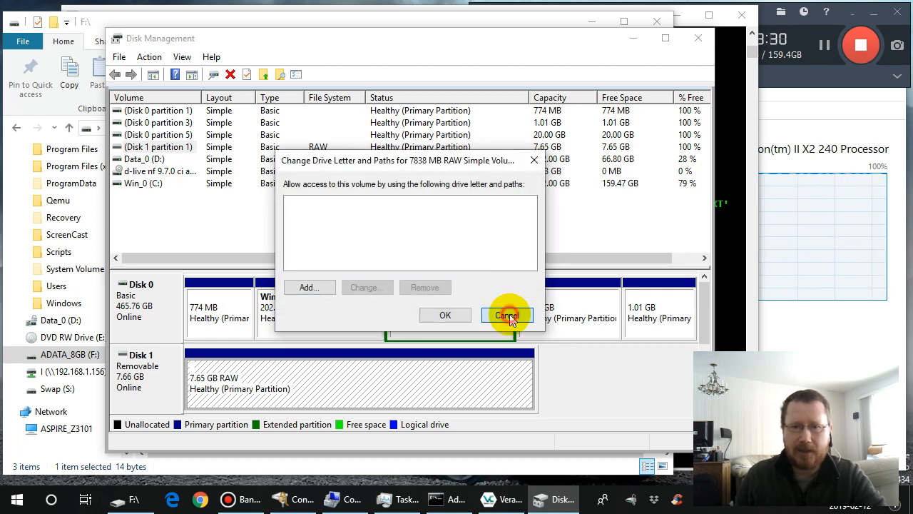
{"action": "left_click", "coordinate": [508, 314]}
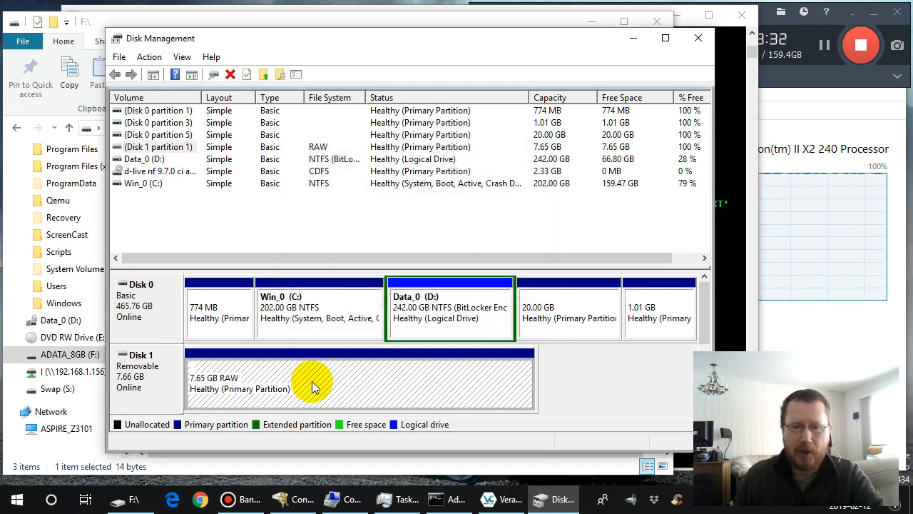
- Switch to VeraCrypt and try to dismount the \Device\Harddisk1\Partition1 volume from F:
{"action": "left_click", "coordinate": [498, 500]}
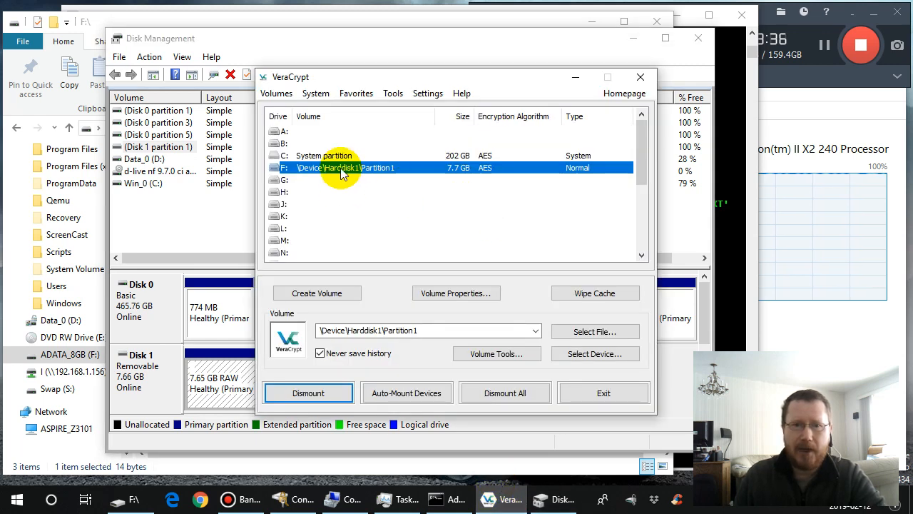
{"action": "left_click", "coordinate": [325, 397]}
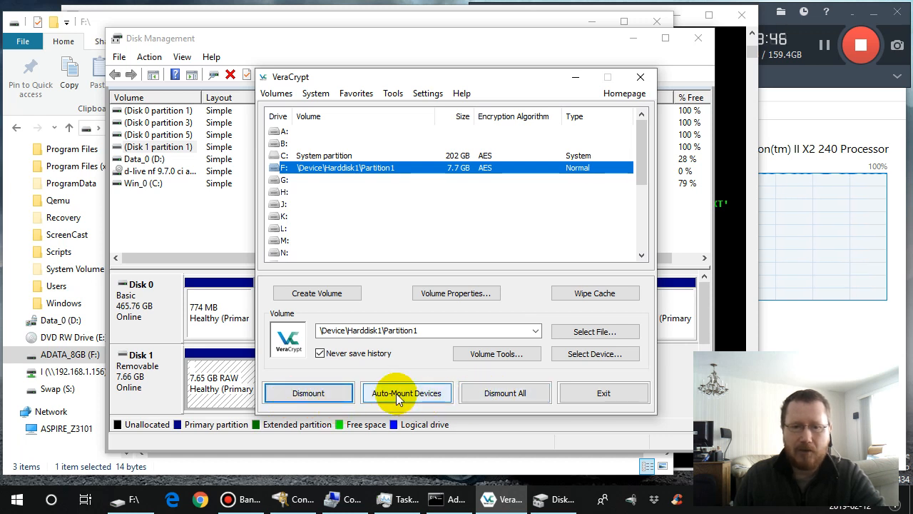
{"action": "left_click", "coordinate": [310, 394]}
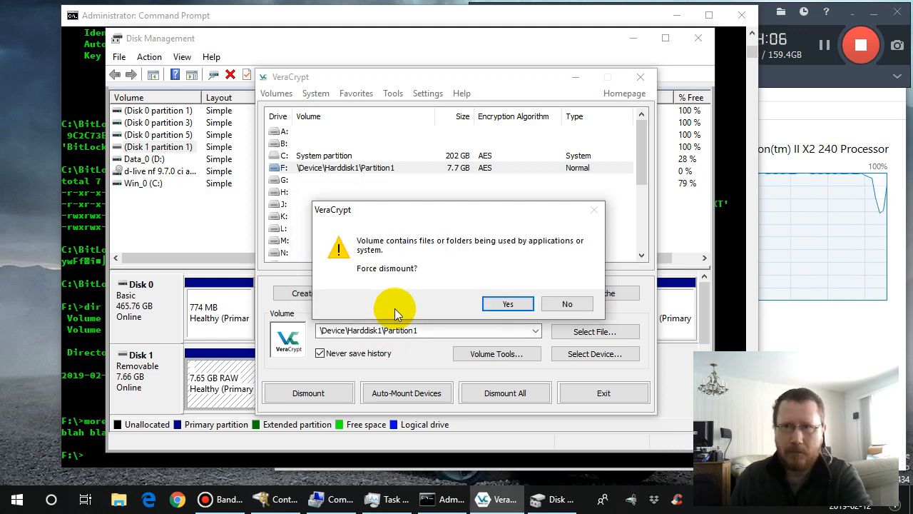
- Change Command Prompt to drive C:, then decline the forced dismount and dismount F: normally in VeraCrypt
{"action": "left_click", "coordinate": [212, 460]}
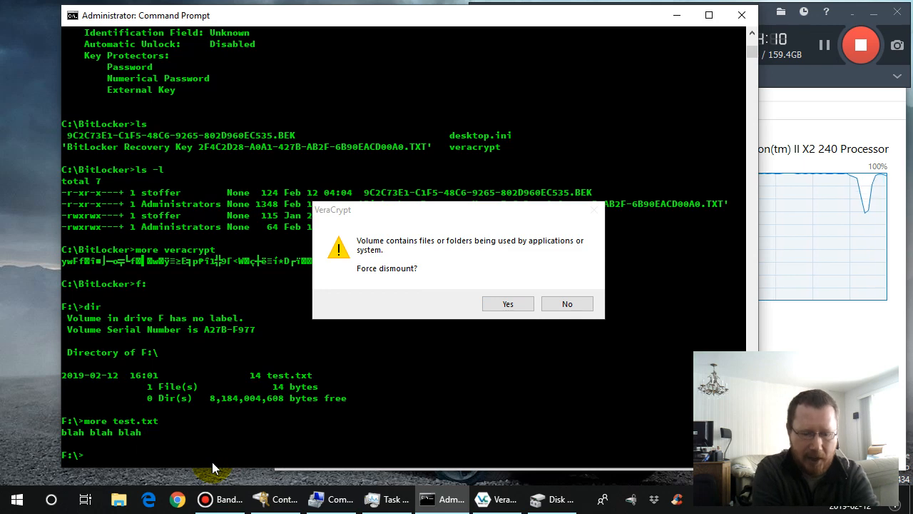
{"action": "type", "text": "c:"}
{"action": "key", "text": "Return"}
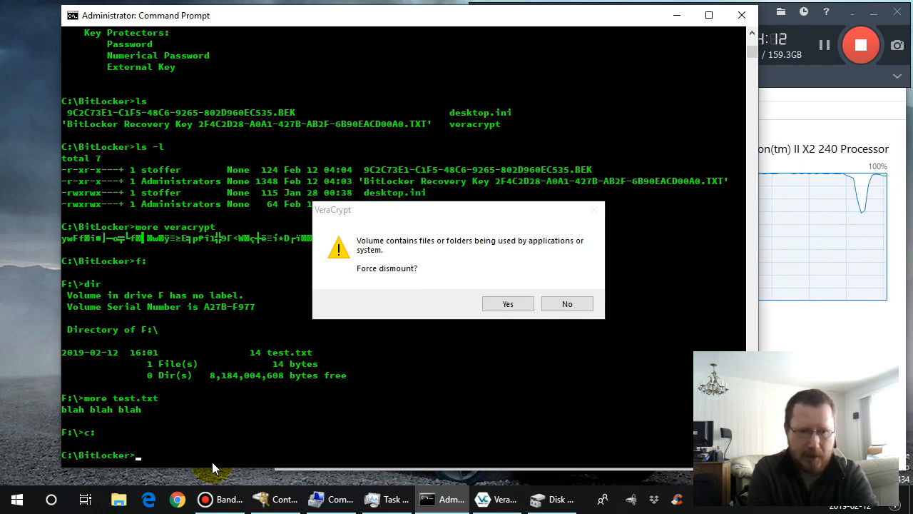
{"action": "left_click", "coordinate": [566, 303]}
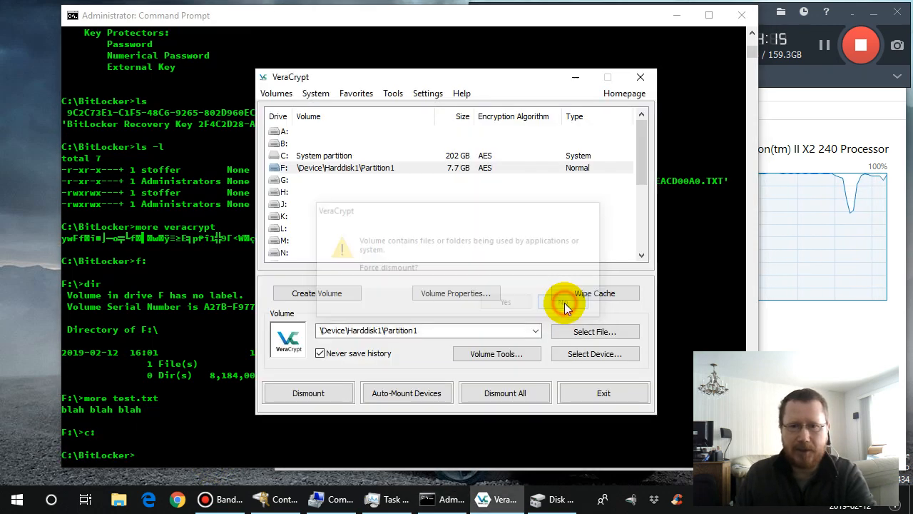
{"action": "left_click", "coordinate": [320, 393]}
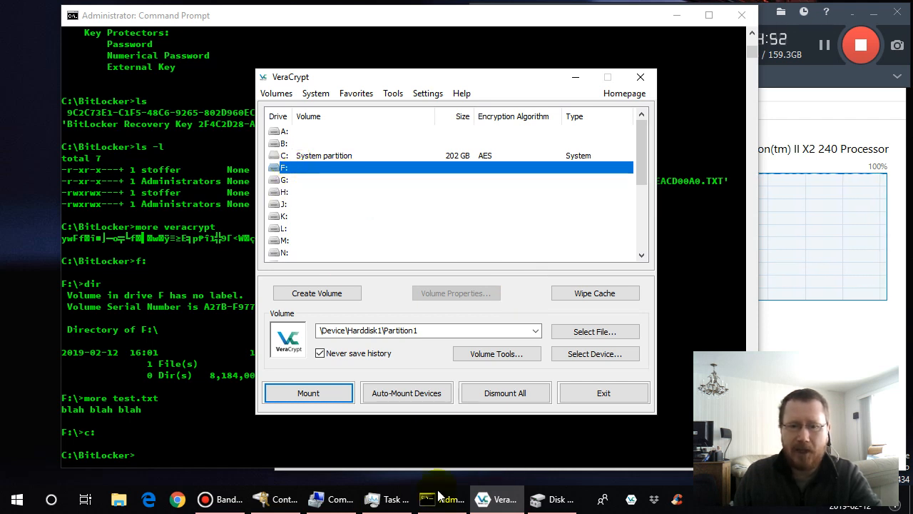
- Switch to Computer Management, refresh its disk and volume views, and inspect Disk 1's 7.65 GB RAW partition
{"action": "left_click", "coordinate": [332, 502]}
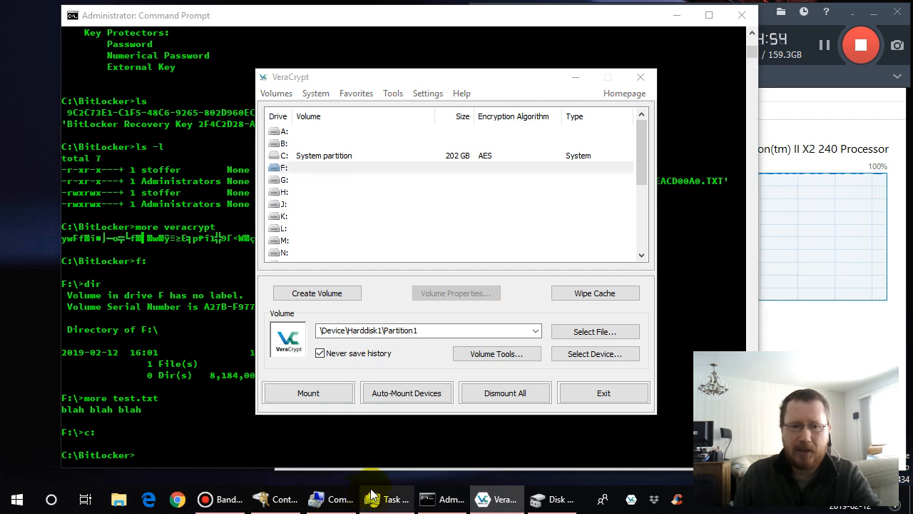
{"action": "mouse_move", "coordinate": [371, 494]}
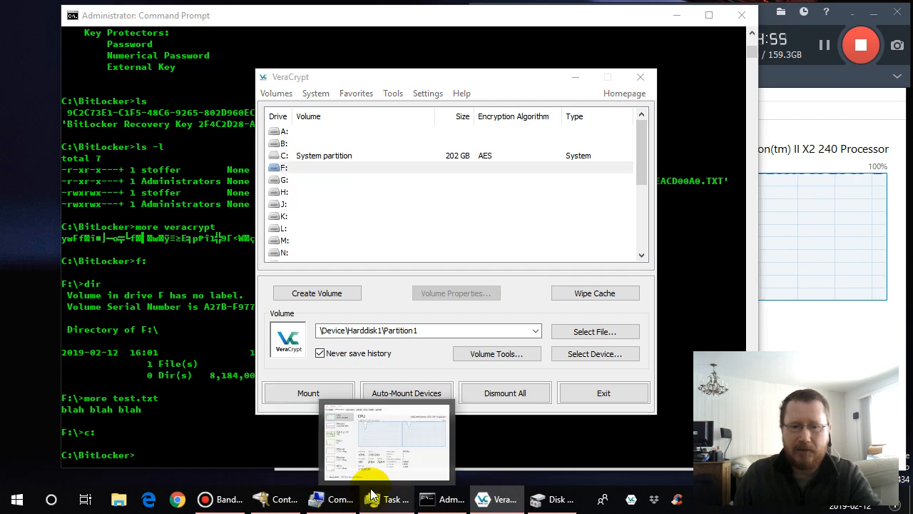
{"action": "left_click", "coordinate": [555, 503]}
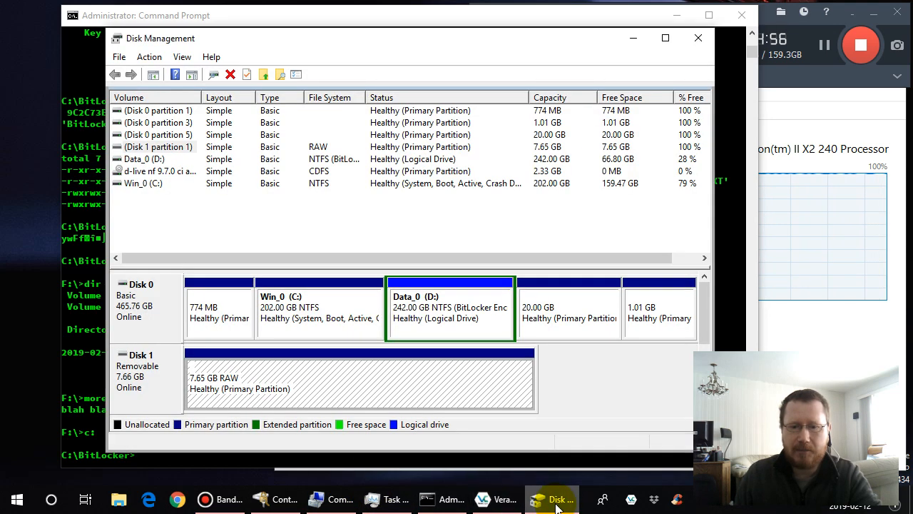
{"action": "left_click", "coordinate": [151, 59]}
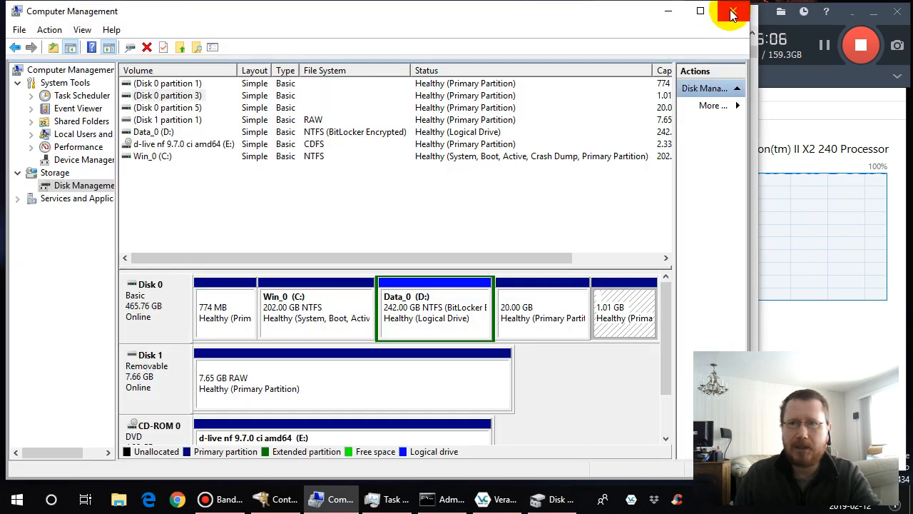
{"action": "left_click", "coordinate": [47, 30]}
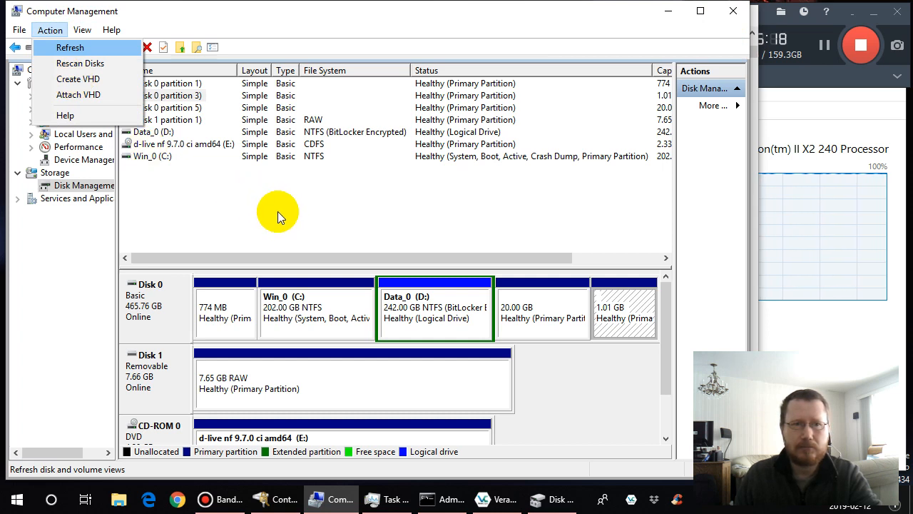
{"action": "key", "text": "Return"}
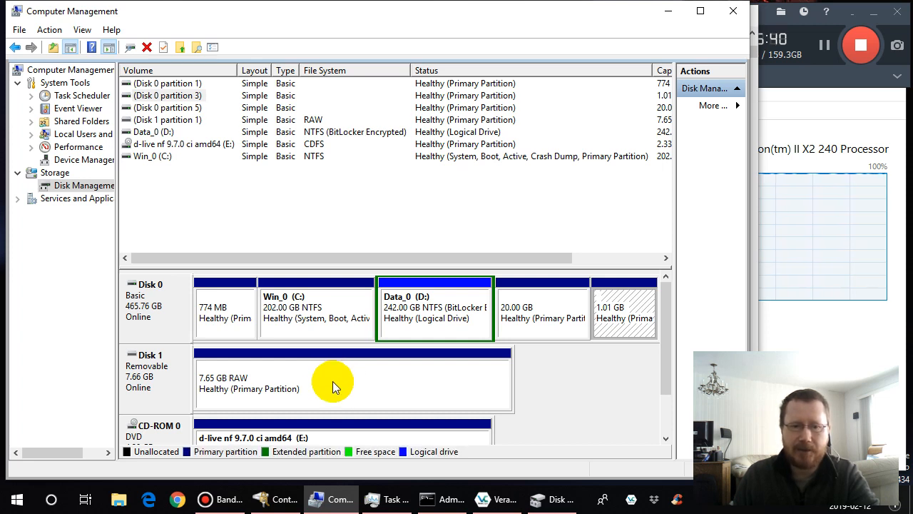
{"action": "right_click", "coordinate": [369, 378]}
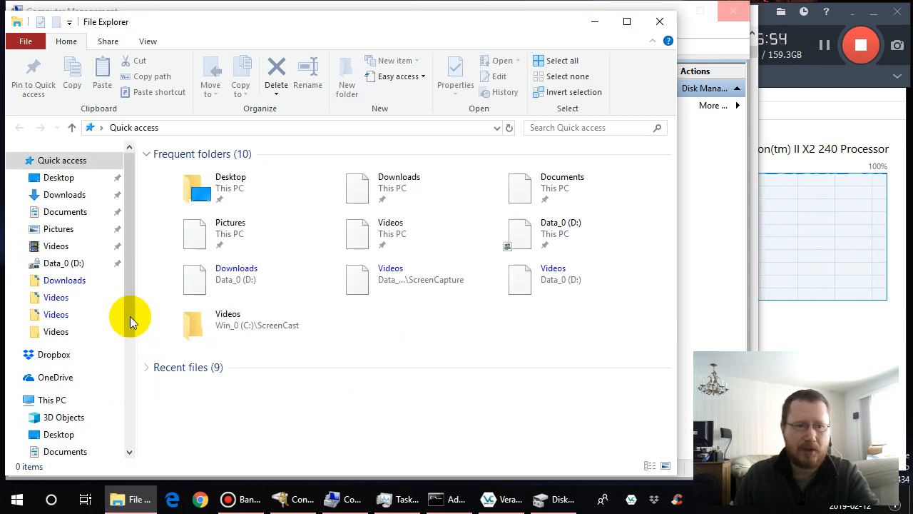
- Check the drives listed under This PC in File Explorer, then rescan the disks in Disk Management
{"action": "left_click_drag", "start_coordinate": [131, 316], "coordinate": [131, 444]}
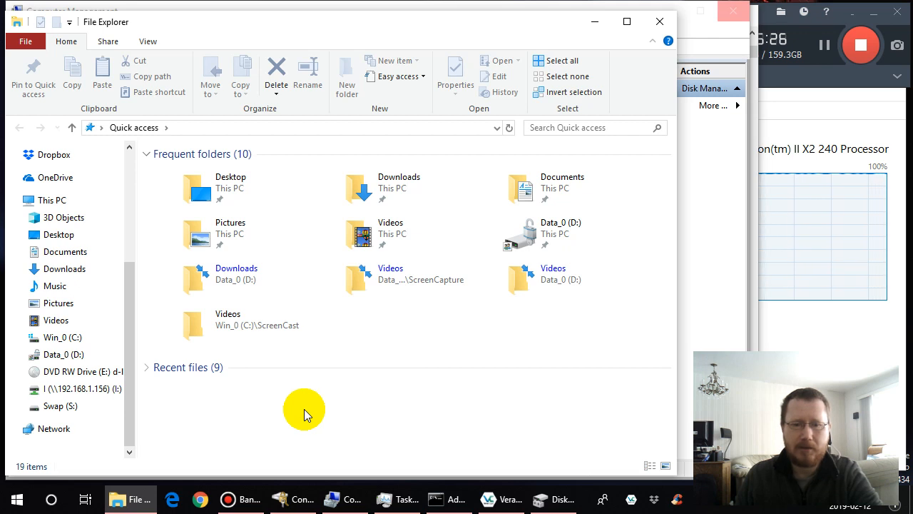
{"action": "left_click", "coordinate": [554, 503]}
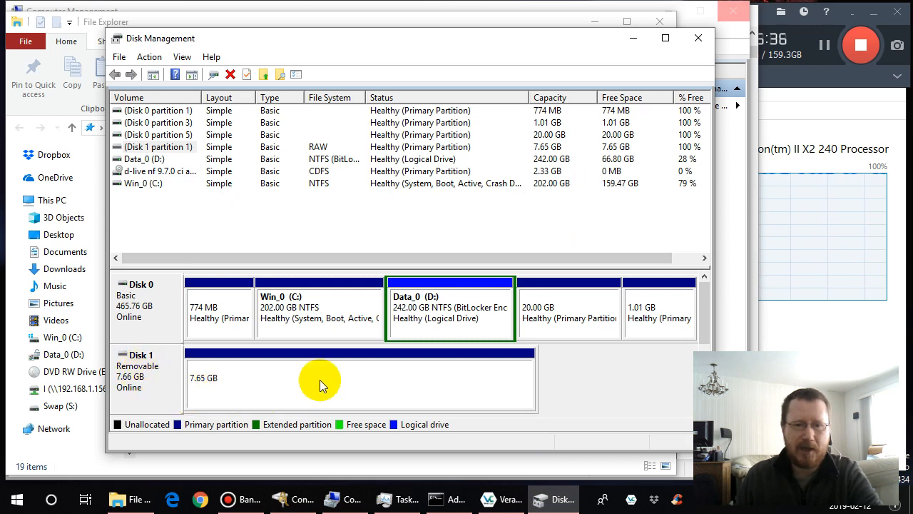
{"action": "left_click", "coordinate": [153, 57]}
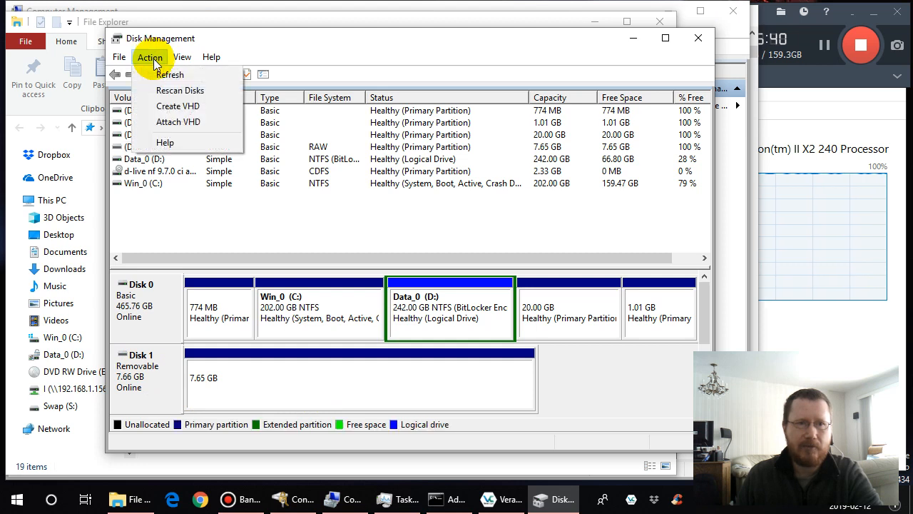
{"action": "left_click", "coordinate": [173, 90]}
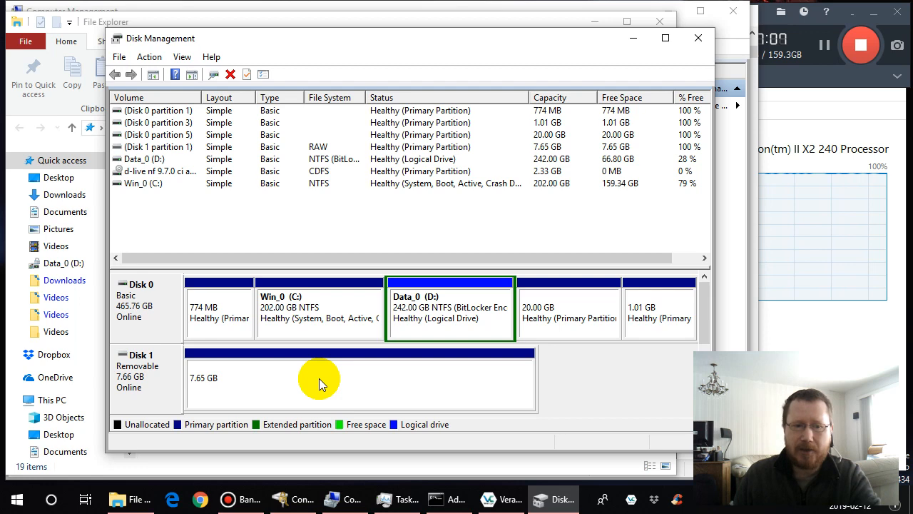
- Try to open the drive letter and path settings for Disk 1's 7.65 GB partition, then refresh the disk views
{"action": "right_click", "coordinate": [319, 378]}
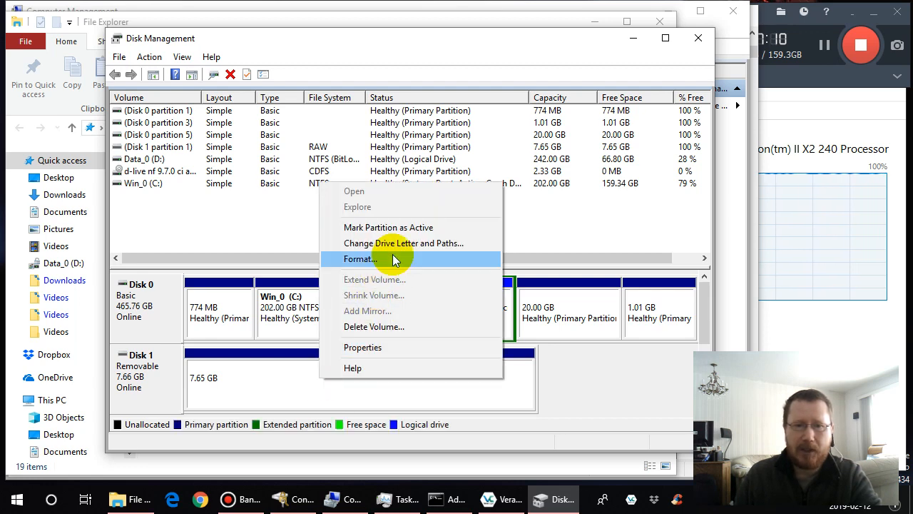
{"action": "left_click", "coordinate": [393, 244]}
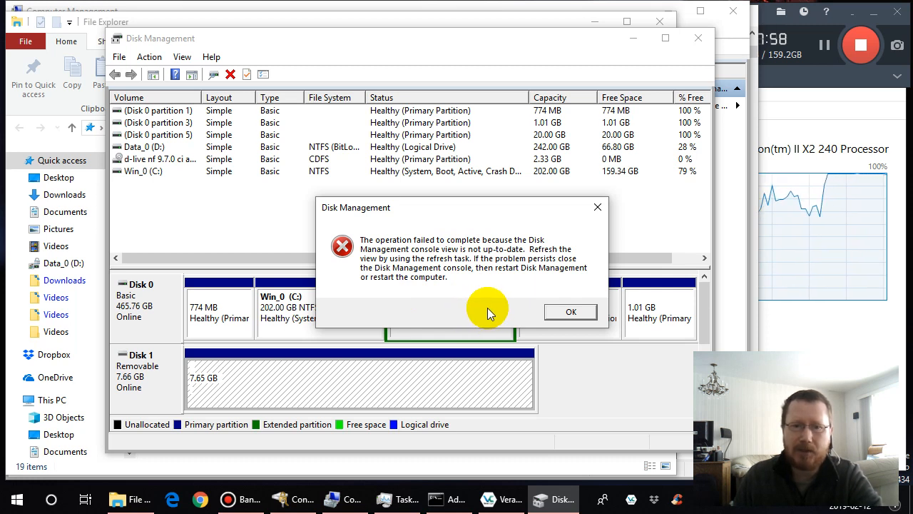
{"action": "left_click", "coordinate": [572, 312]}
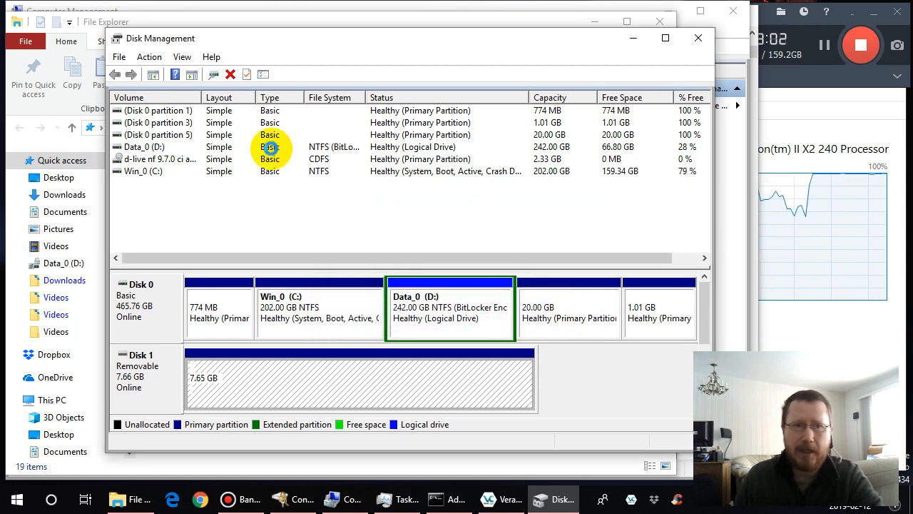
{"action": "left_click", "coordinate": [152, 62]}
{"action": "left_click", "coordinate": [151, 74]}
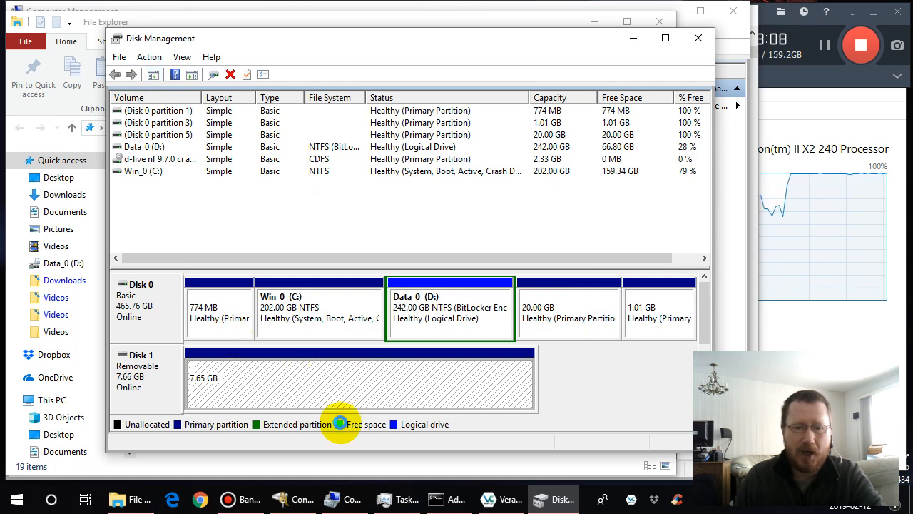
- Close Computer Management and the Disk Management window, then reopen Disk Management
{"action": "left_click", "coordinate": [351, 505]}
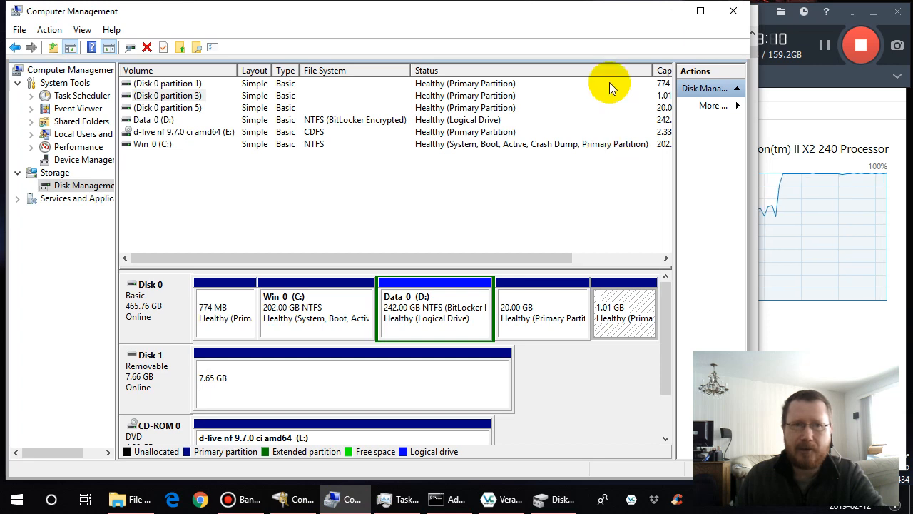
{"action": "left_click", "coordinate": [735, 13]}
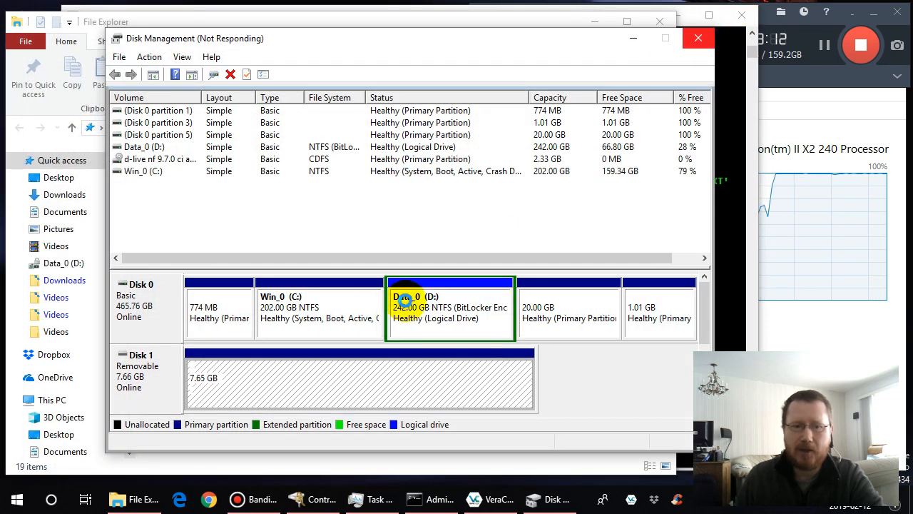
{"action": "left_click", "coordinate": [403, 364]}
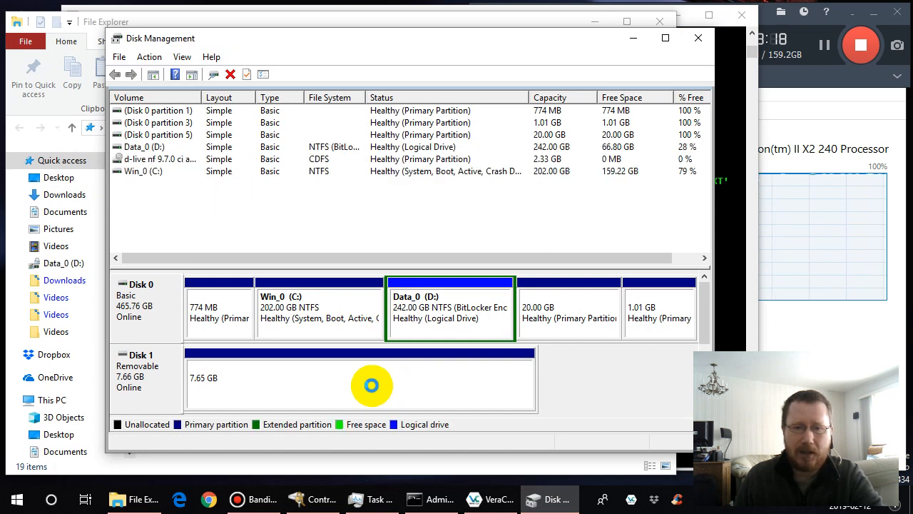
{"action": "left_click", "coordinate": [697, 41]}
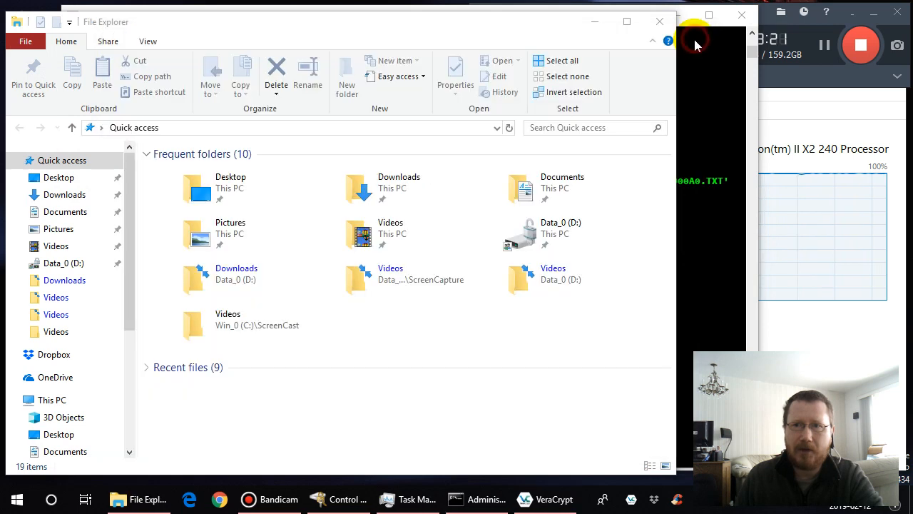
{"action": "right_click", "coordinate": [17, 503]}
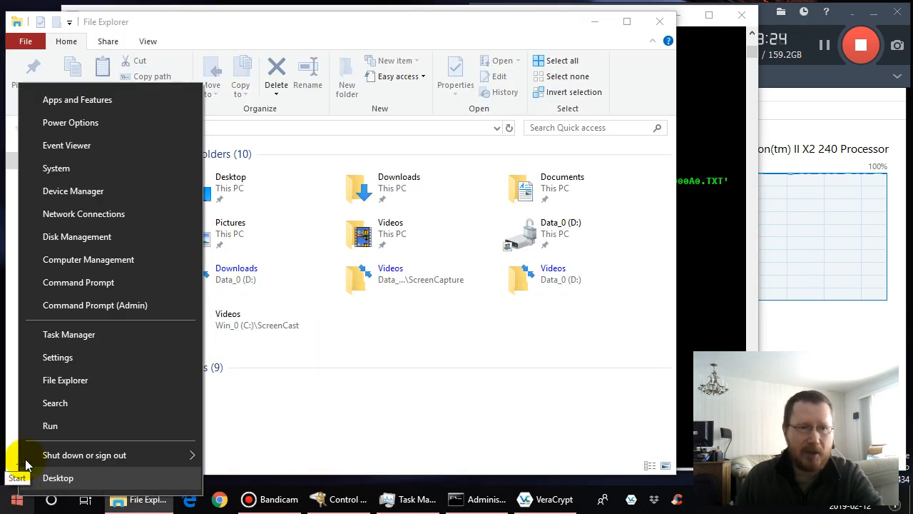
{"action": "left_click", "coordinate": [94, 236]}
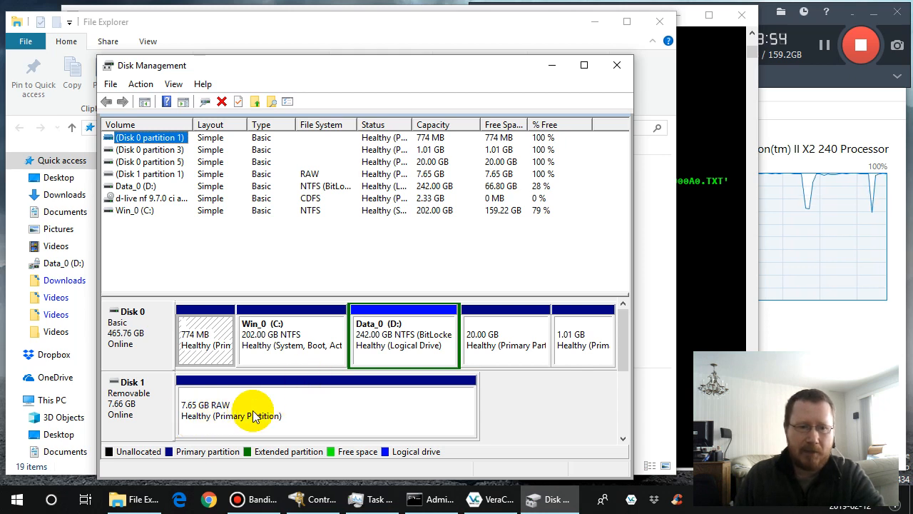
- Assign drive letter A to Disk 1's 7.65 GB RAW partition
{"action": "left_click", "coordinate": [158, 175]}
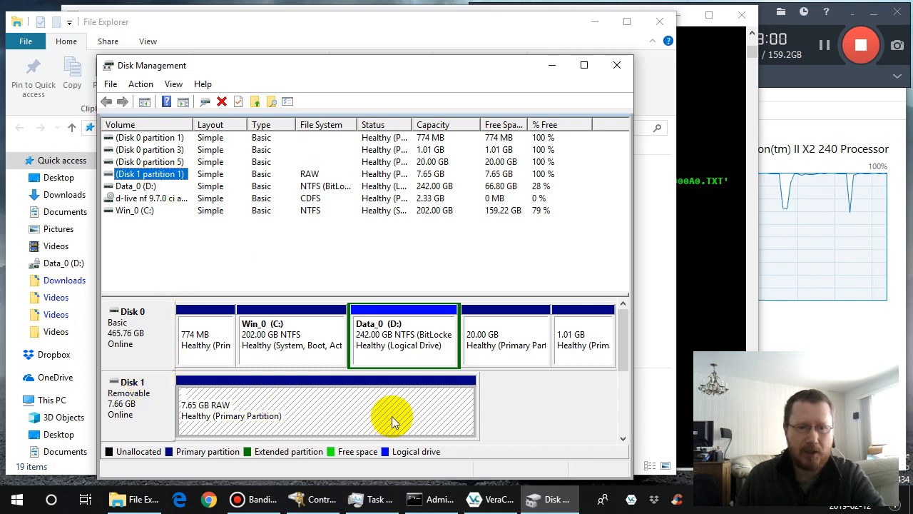
{"action": "right_click", "coordinate": [311, 408]}
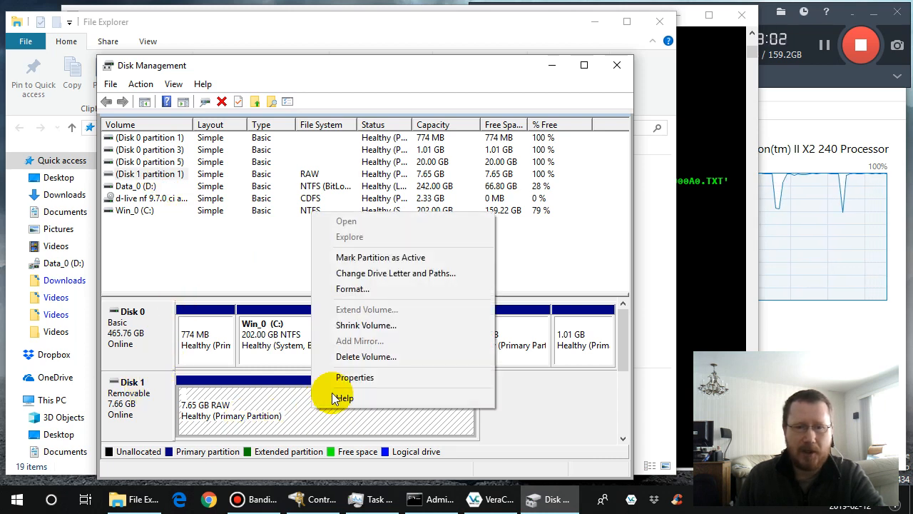
{"action": "left_click", "coordinate": [378, 273]}
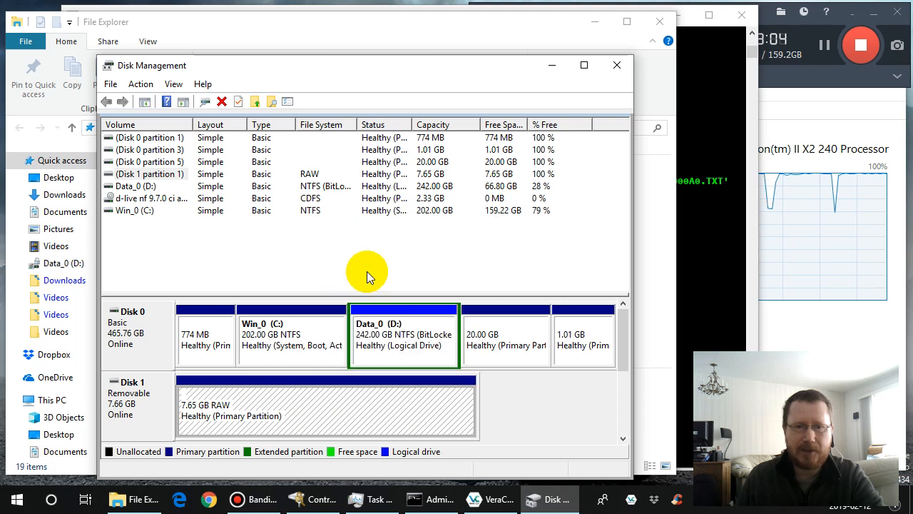
{"action": "left_click", "coordinate": [264, 315]}
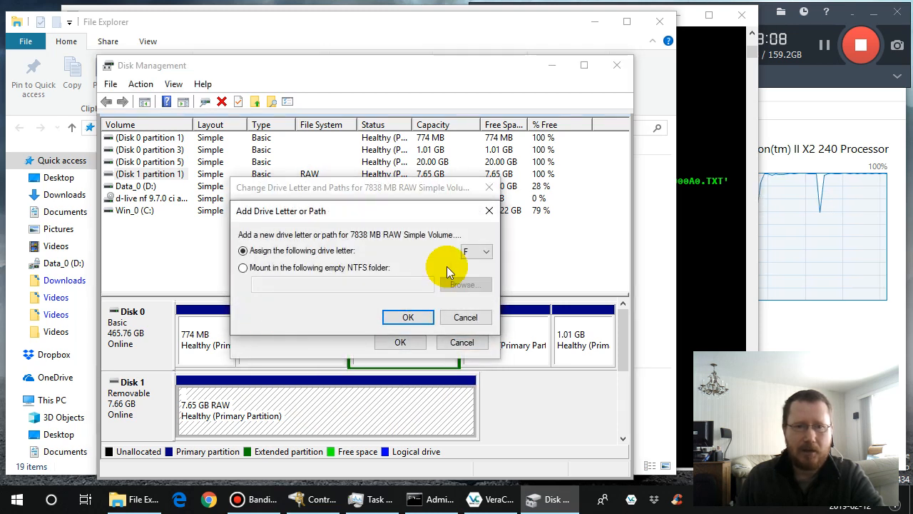
{"action": "left_click", "coordinate": [485, 251]}
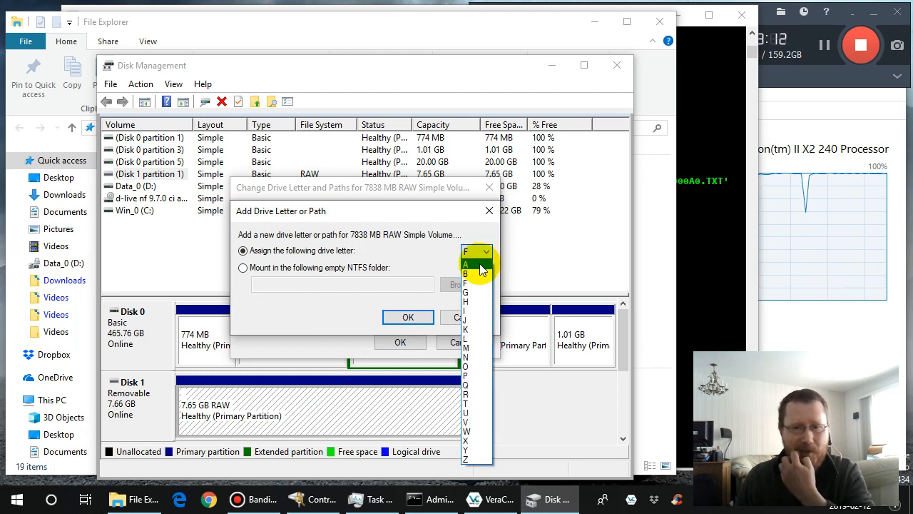
{"action": "left_click", "coordinate": [480, 264]}
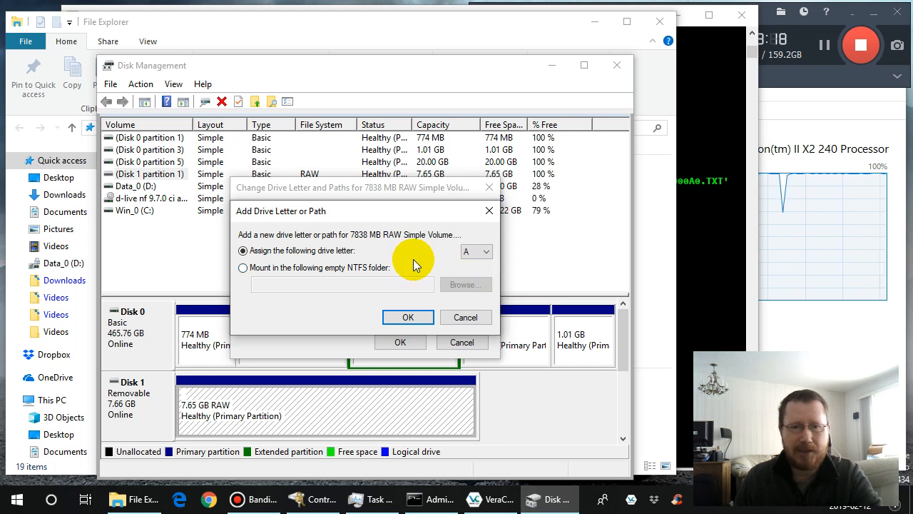
{"action": "left_click", "coordinate": [407, 317]}
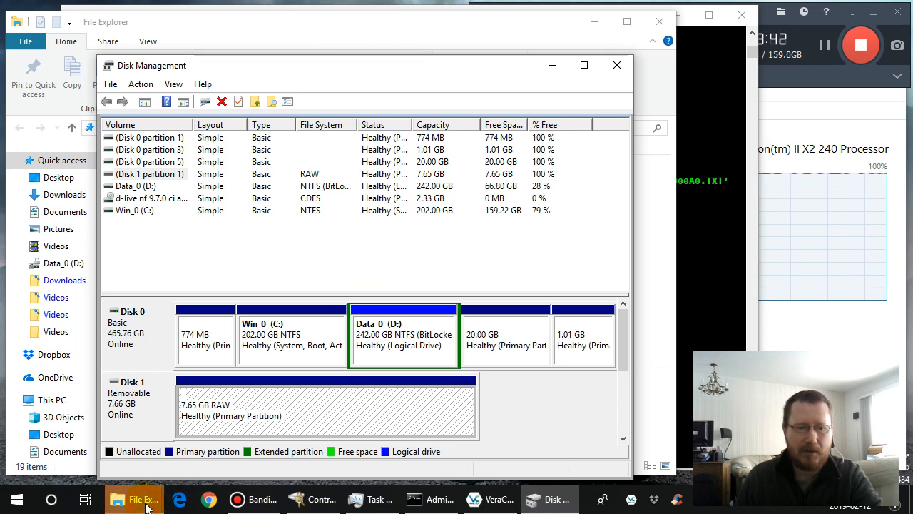
- Decline formatting the disk in drive A:, then check the drives under This PC in File Explorer
{"action": "mouse_move", "coordinate": [146, 505]}
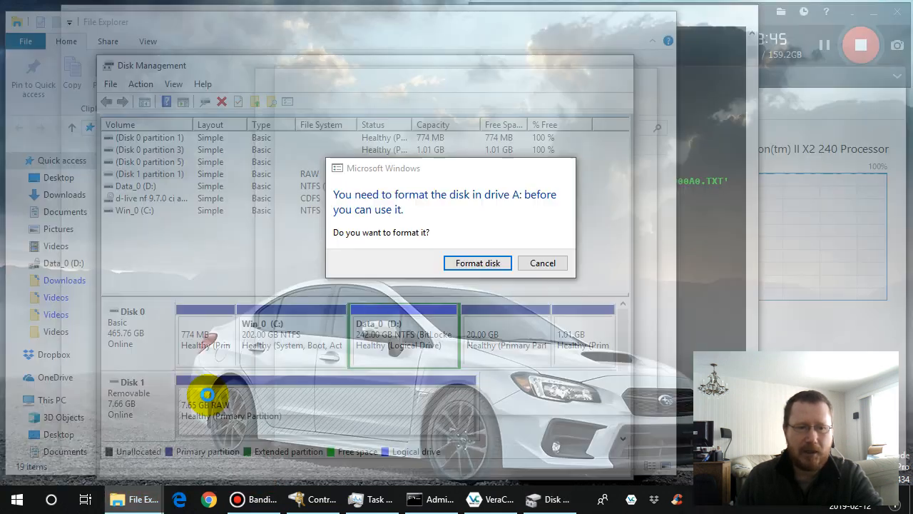
{"action": "left_click", "coordinate": [205, 407]}
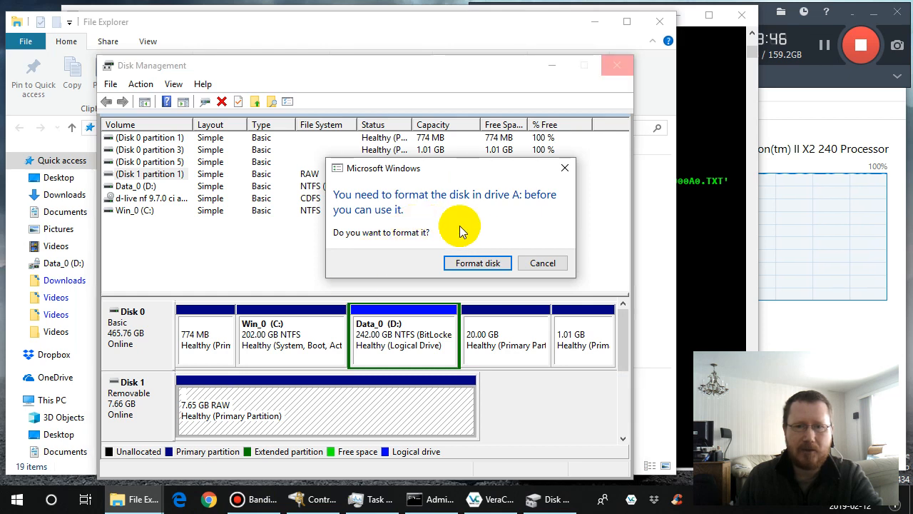
{"action": "left_click", "coordinate": [542, 263]}
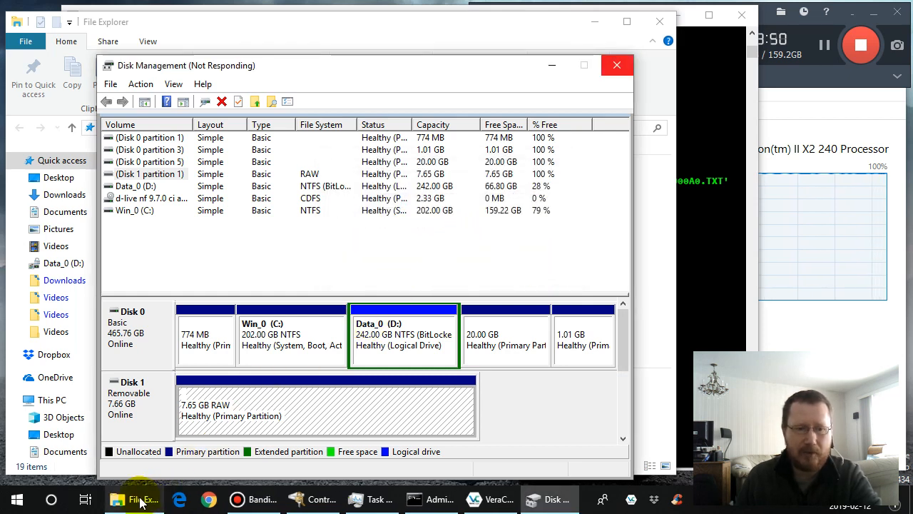
{"action": "left_click", "coordinate": [142, 501]}
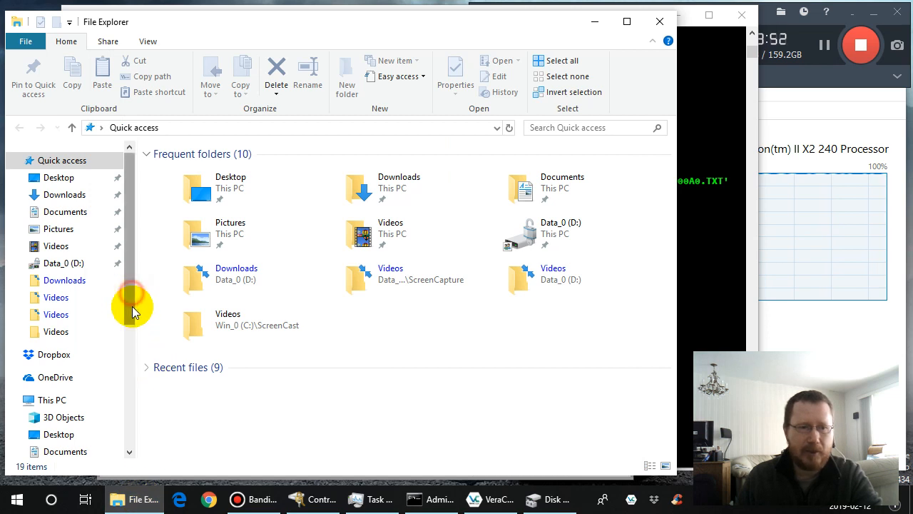
{"action": "left_click_drag", "start_coordinate": [132, 306], "coordinate": [131, 418]}
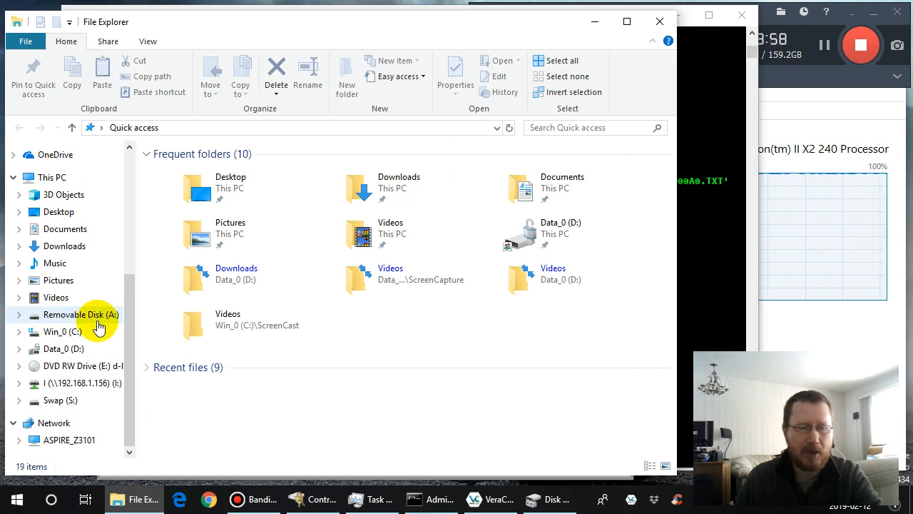
- Return to Disk Management and refresh its disk and volume views
{"action": "left_click", "coordinate": [557, 500]}
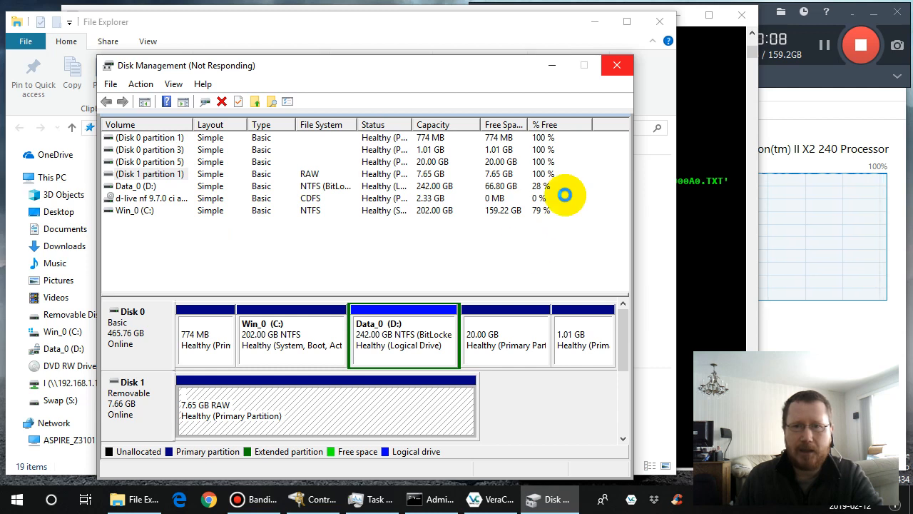
{"action": "left_click", "coordinate": [617, 66]}
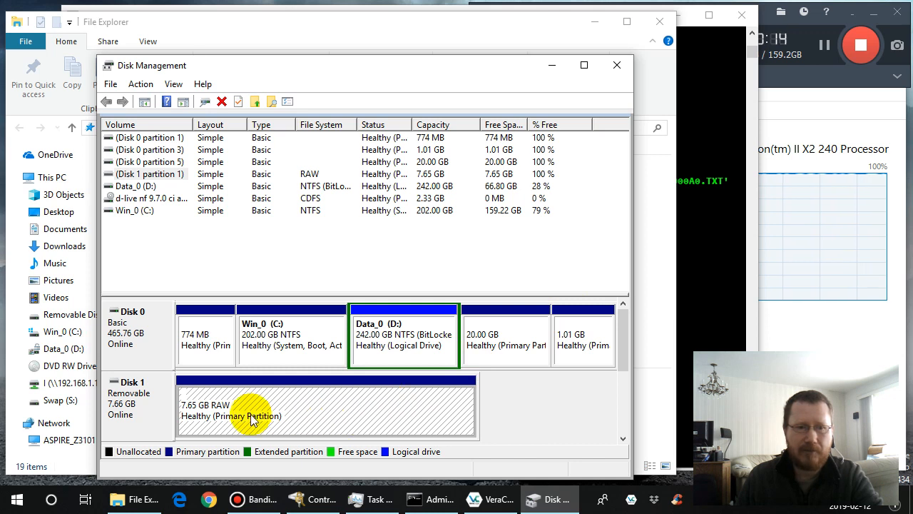
{"action": "left_click", "coordinate": [139, 84]}
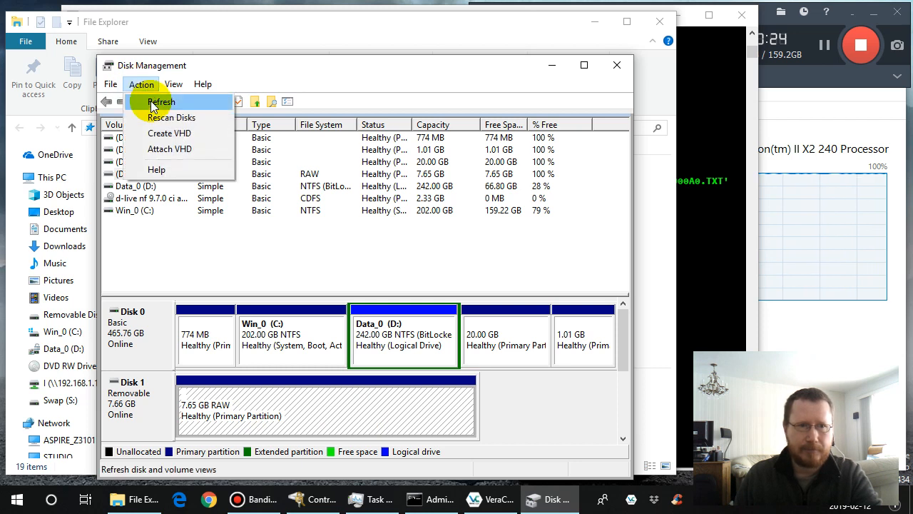
{"action": "left_click", "coordinate": [151, 102]}
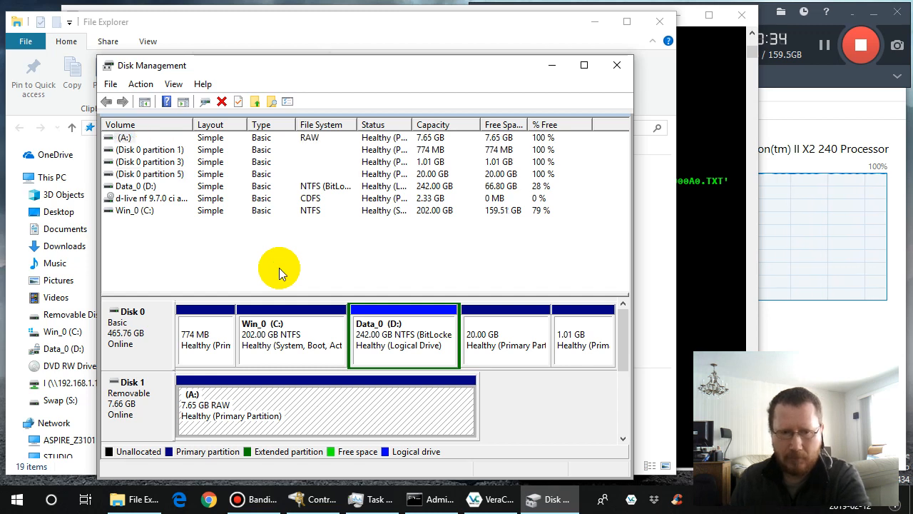
- Switch to File Explorer and eject Removable Disk (A:)
{"action": "left_click", "coordinate": [141, 501]}
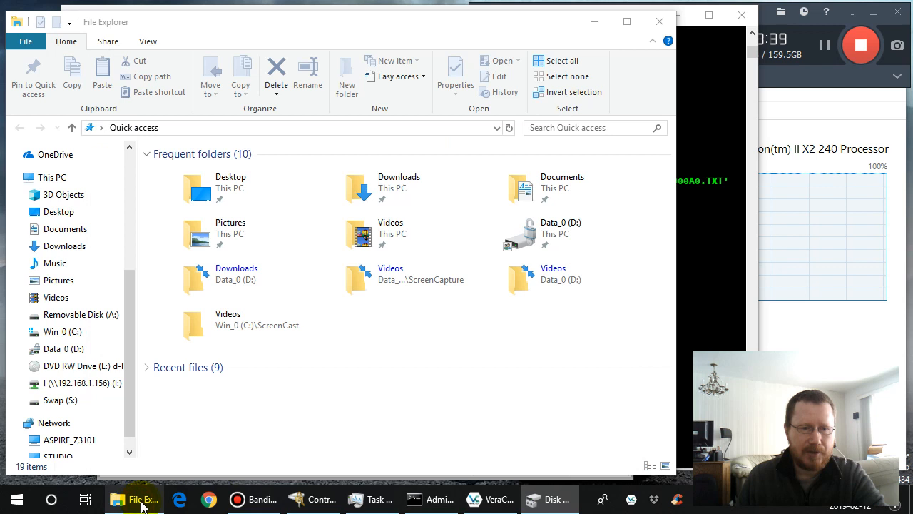
{"action": "left_click", "coordinate": [98, 315]}
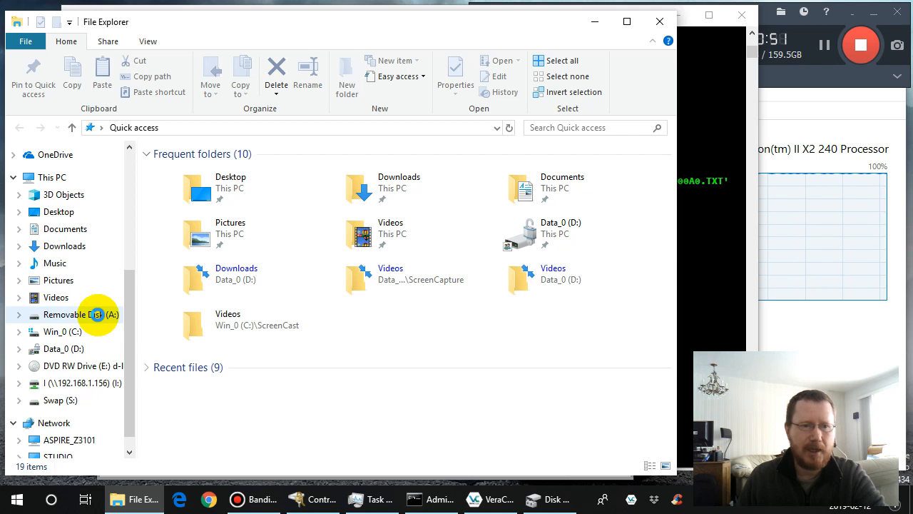
{"action": "right_click", "coordinate": [98, 318]}
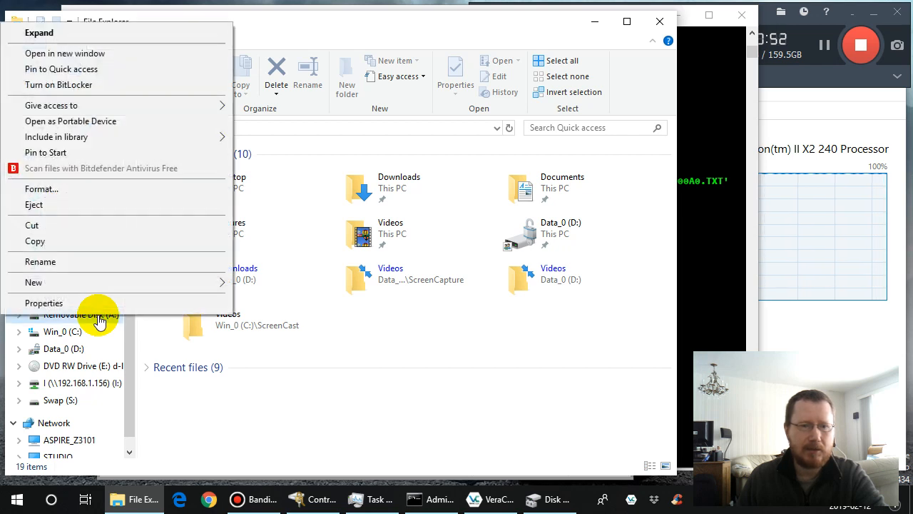
{"action": "left_click", "coordinate": [114, 213]}
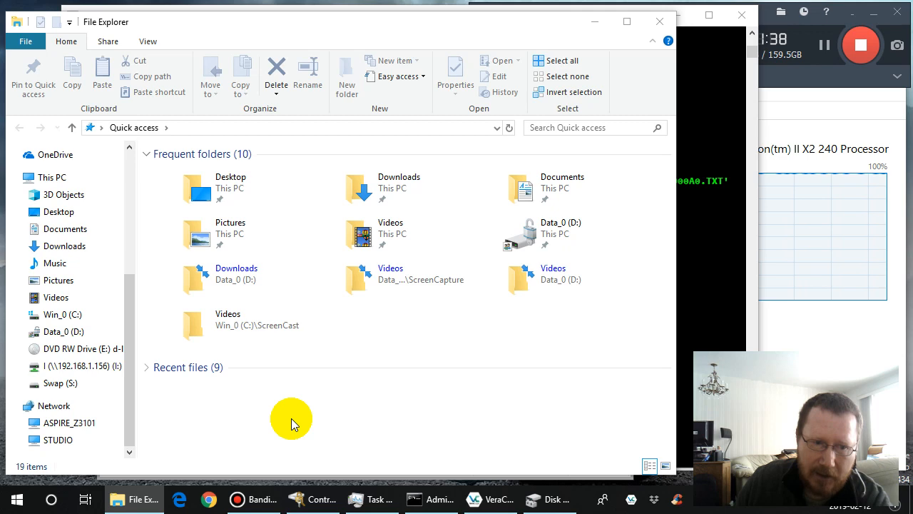
- Switch to Disk Management and examine Disk 1's media status and the remaining disks listed
{"action": "left_click", "coordinate": [549, 499]}
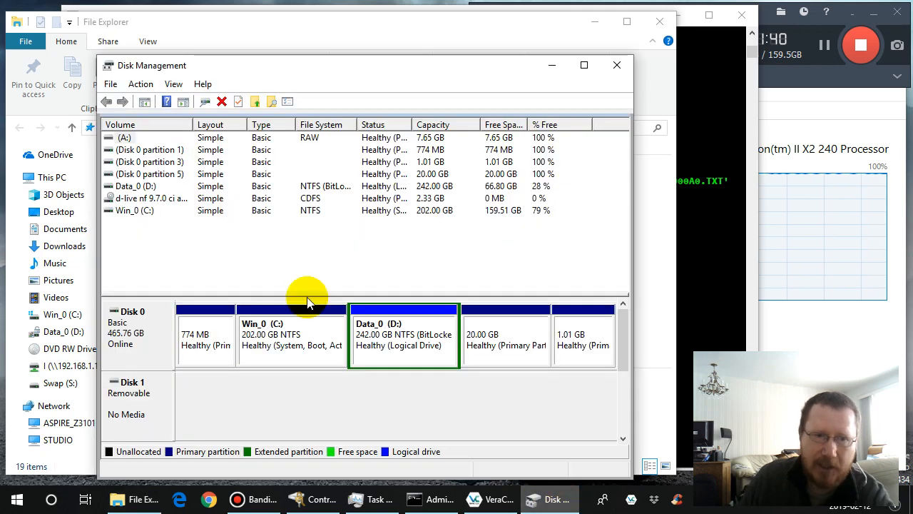
{"action": "left_click", "coordinate": [142, 85]}
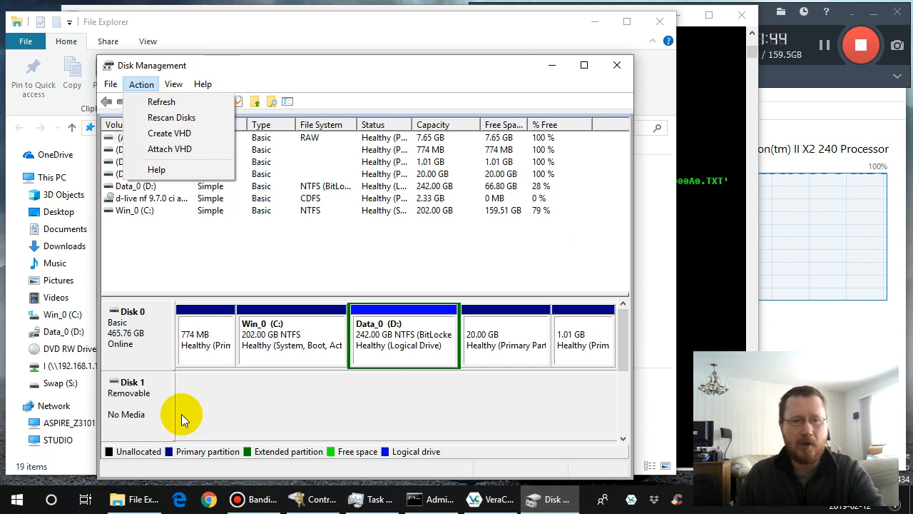
{"action": "left_click", "coordinate": [243, 401]}
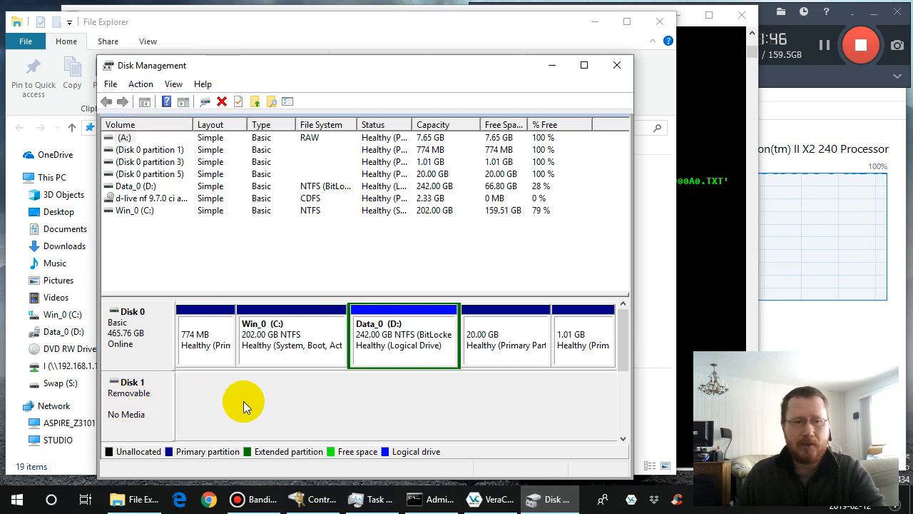
{"action": "left_click", "coordinate": [622, 415]}
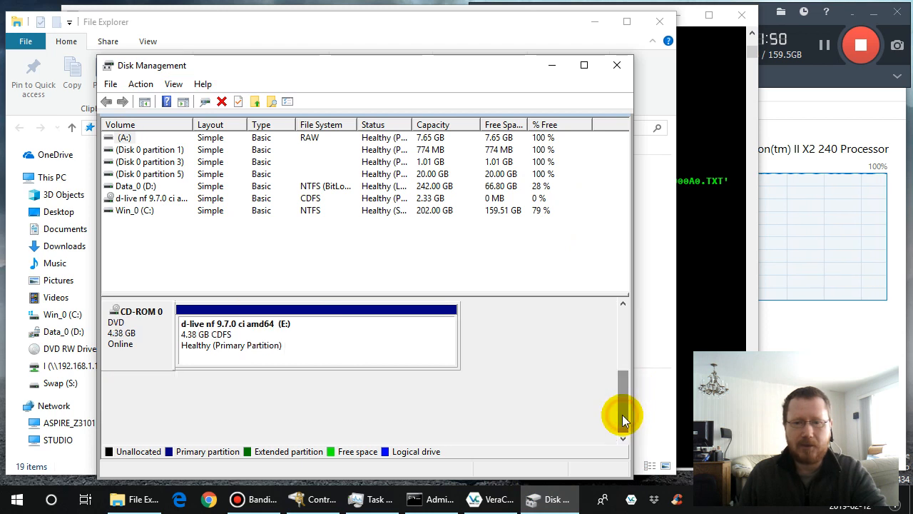
{"action": "left_click_drag", "start_coordinate": [622, 415], "coordinate": [620, 324]}
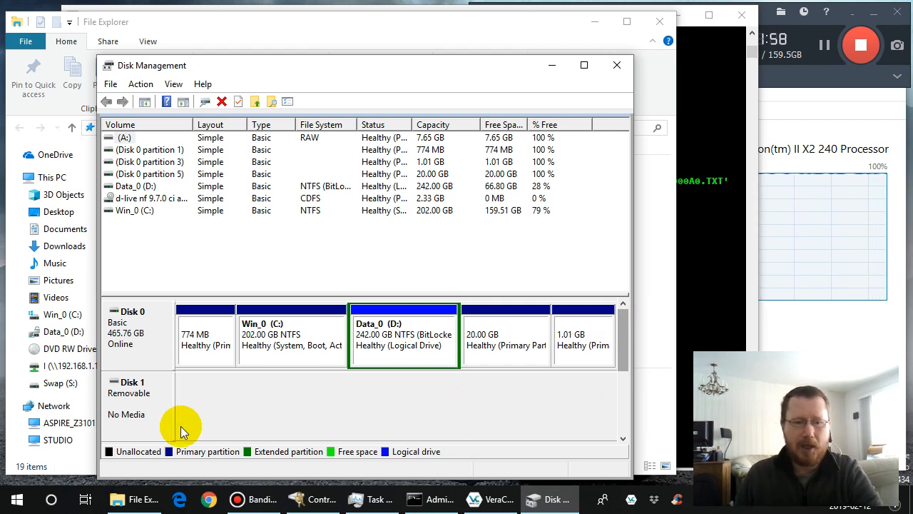
- Check the drives in File Explorer, then refresh the disk and volume views in Disk Management
{"action": "left_click", "coordinate": [140, 499]}
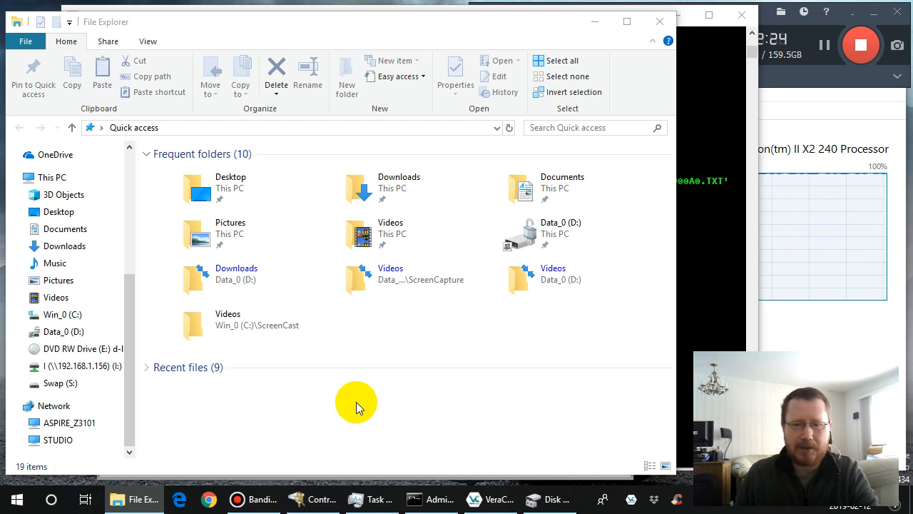
{"action": "left_click", "coordinate": [551, 499]}
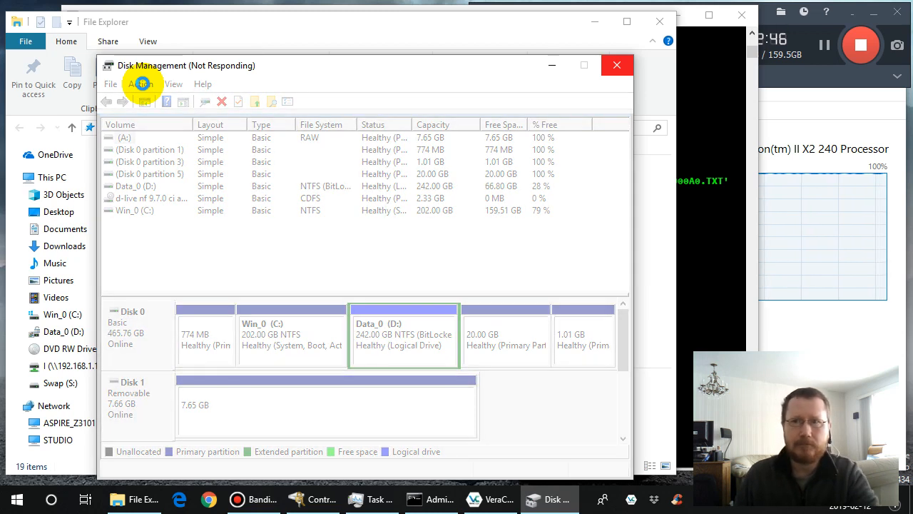
{"action": "left_click", "coordinate": [142, 84]}
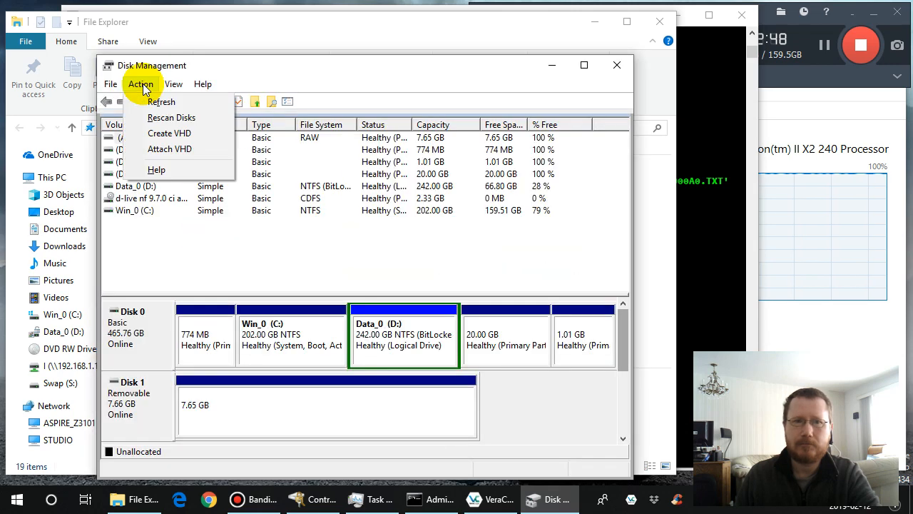
{"action": "left_click", "coordinate": [162, 102]}
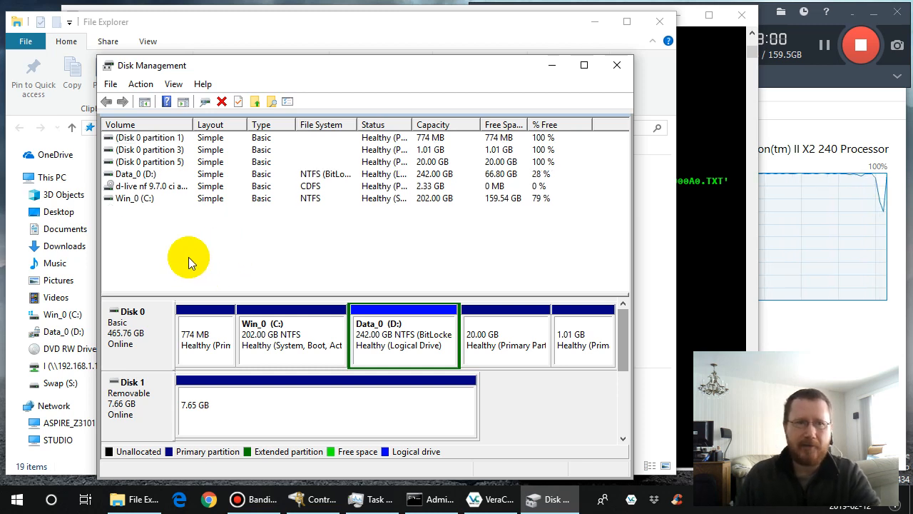
- Close Disk Management, dismiss the A:\ dialog, and reopen Disk Management to reload its list of disks and volumes
{"action": "left_click", "coordinate": [614, 66]}
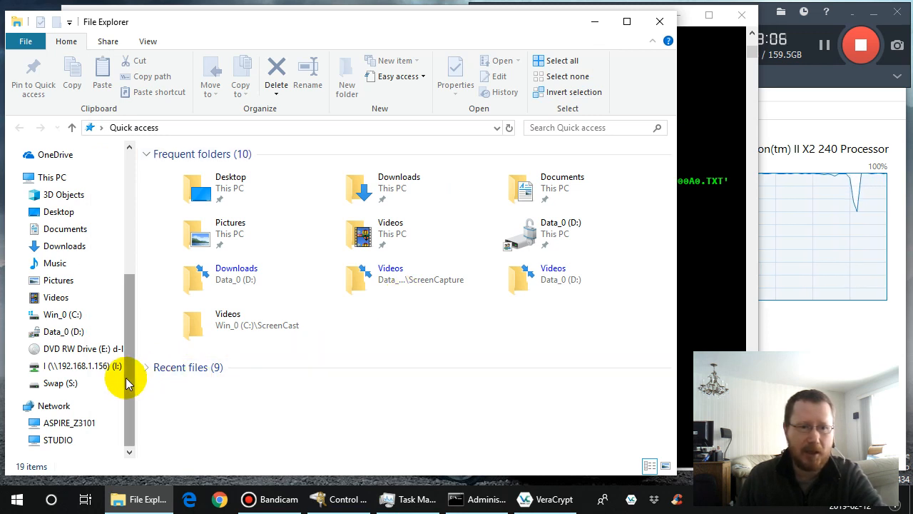
{"action": "mouse_move", "coordinate": [126, 377]}
{"action": "left_mouse_down"}
{"action": "mouse_move", "coordinate": [142, 345]}
{"action": "mouse_move", "coordinate": [134, 390]}
{"action": "left_mouse_up"}
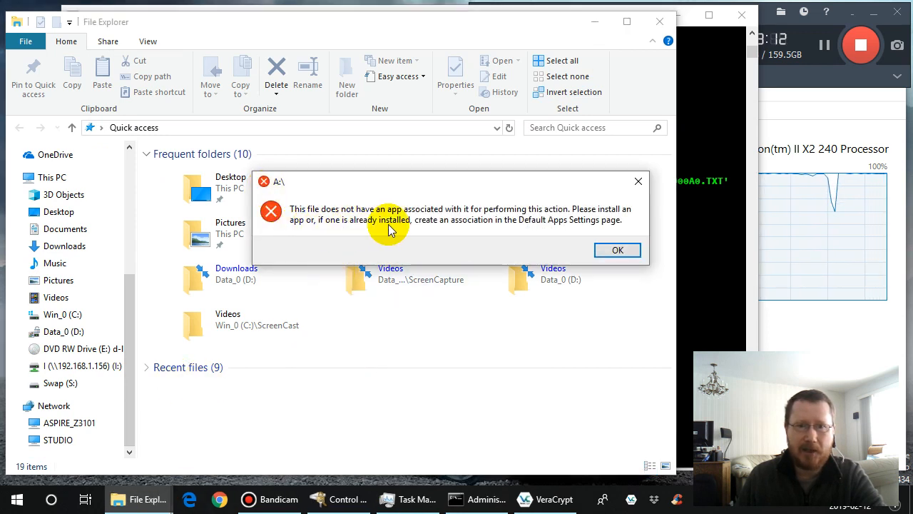
{"action": "left_click", "coordinate": [617, 251]}
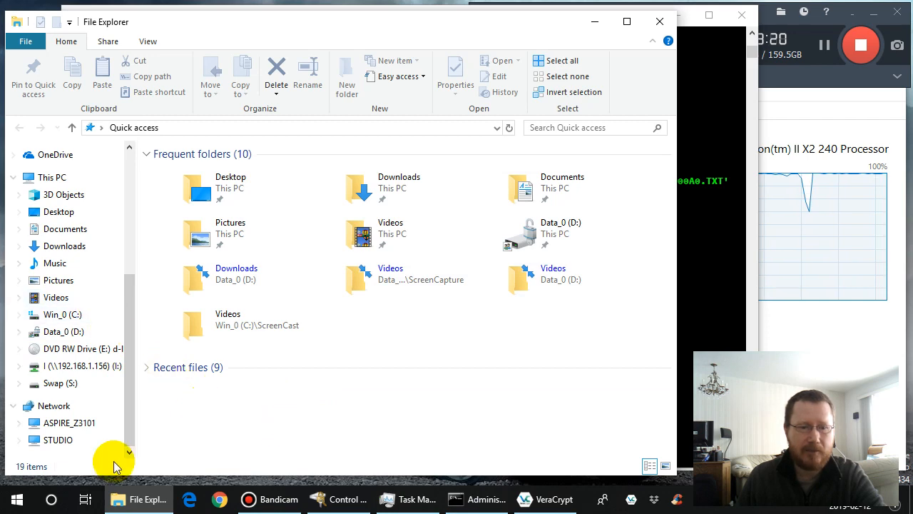
{"action": "right_click", "coordinate": [17, 500]}
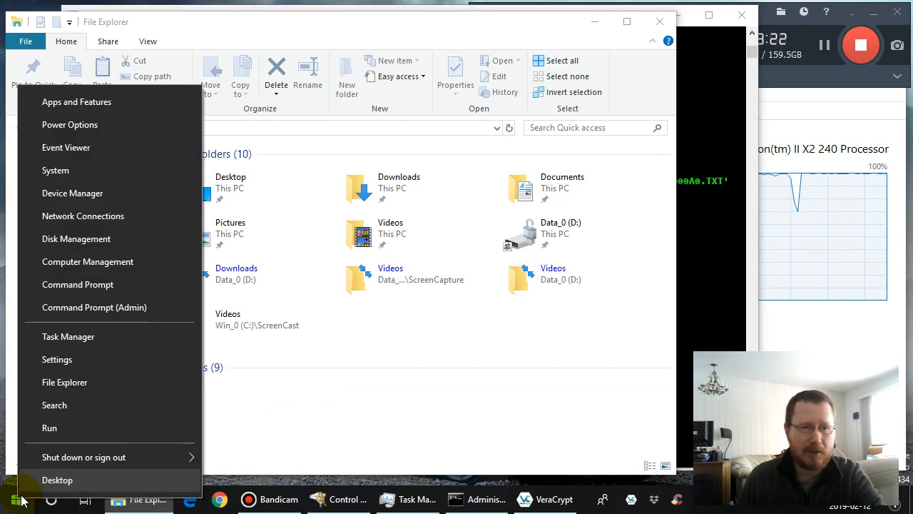
{"action": "left_click", "coordinate": [100, 240]}
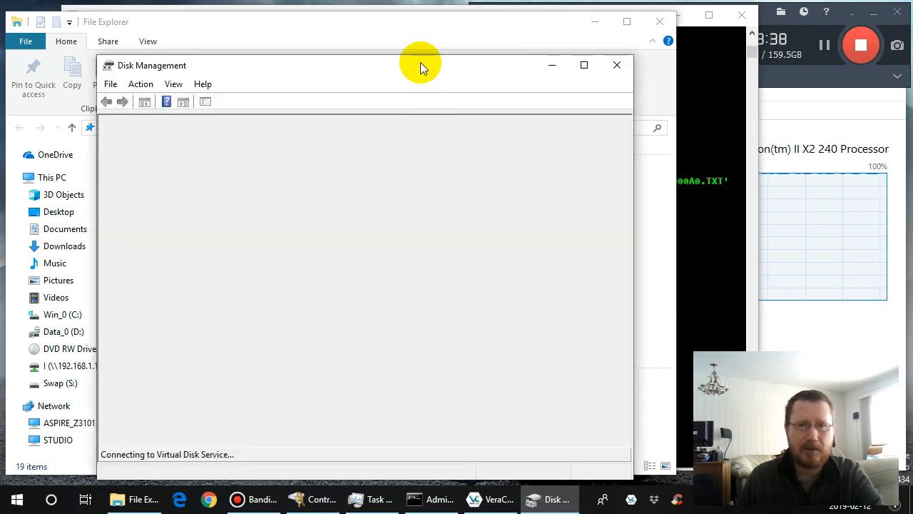
{"action": "left_click_drag", "start_coordinate": [421, 63], "coordinate": [457, 31]}
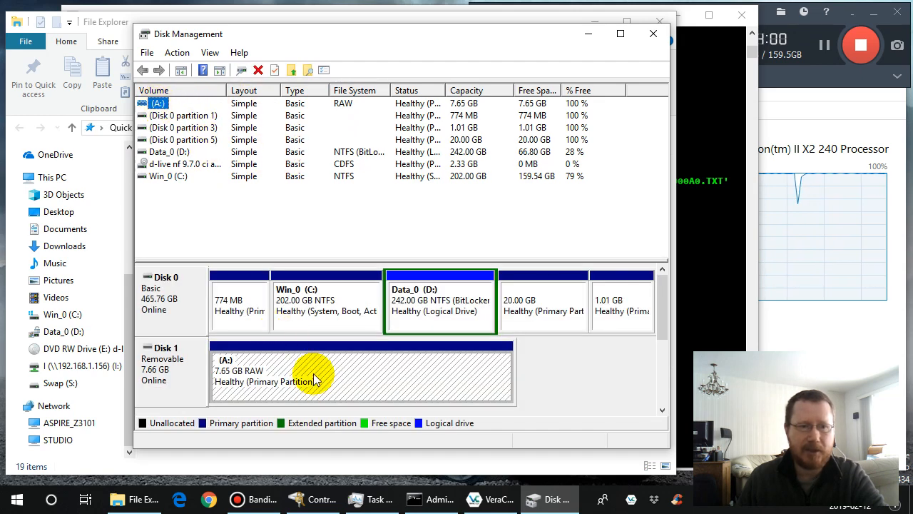
- Switch to File Explorer, refresh the Quick access view and check the navigation pane for drive A
{"action": "left_click", "coordinate": [103, 25]}
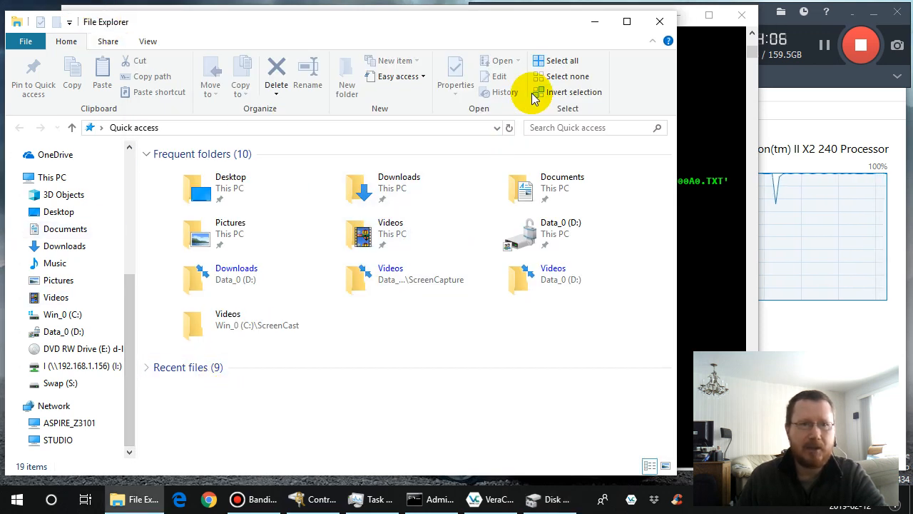
{"action": "left_click", "coordinate": [150, 41]}
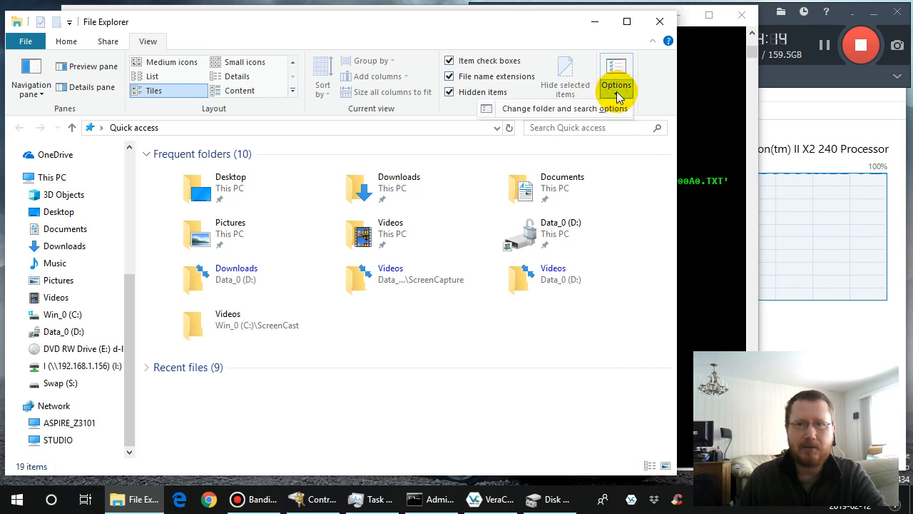
{"action": "left_click", "coordinate": [102, 280]}
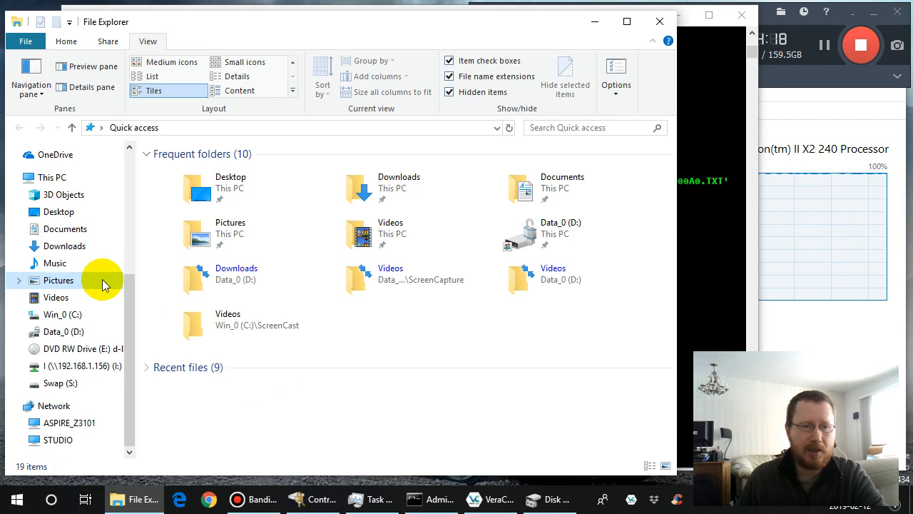
{"action": "right_click", "coordinate": [102, 280]}
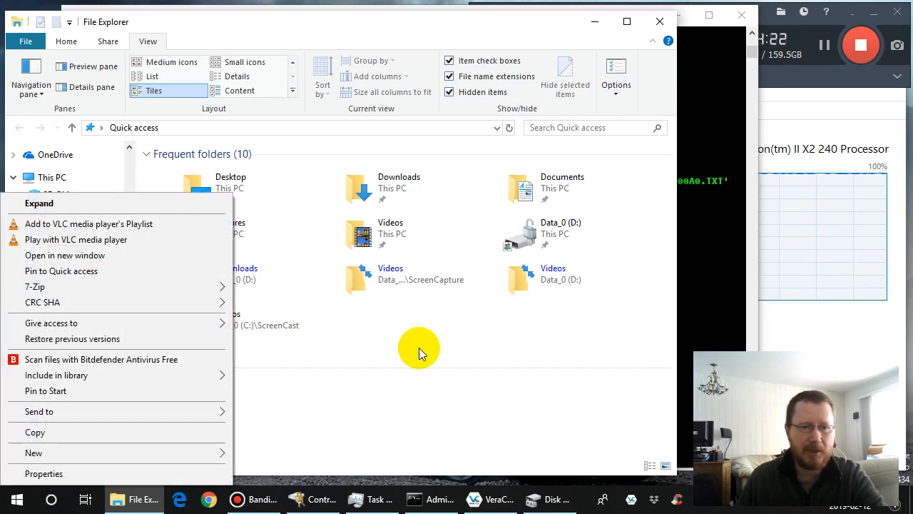
{"action": "left_click", "coordinate": [353, 330]}
{"action": "right_click", "coordinate": [357, 329]}
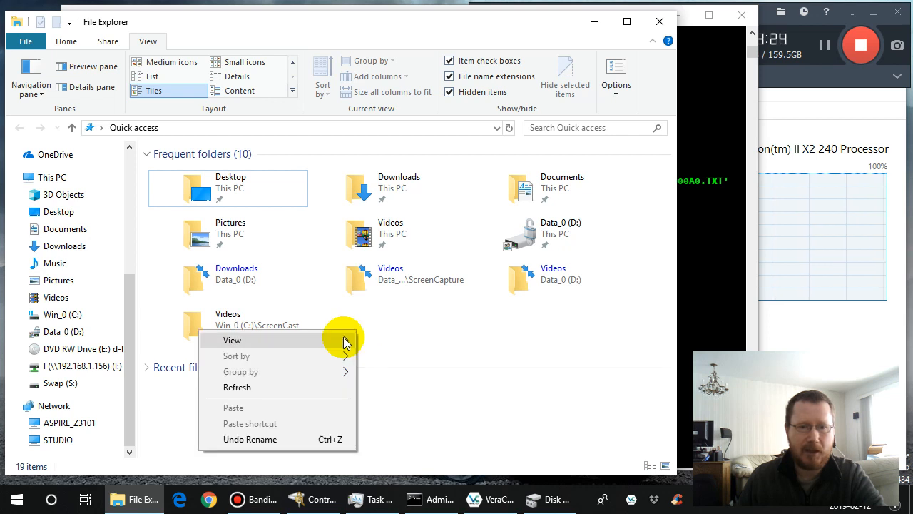
{"action": "mouse_move", "coordinate": [339, 342]}
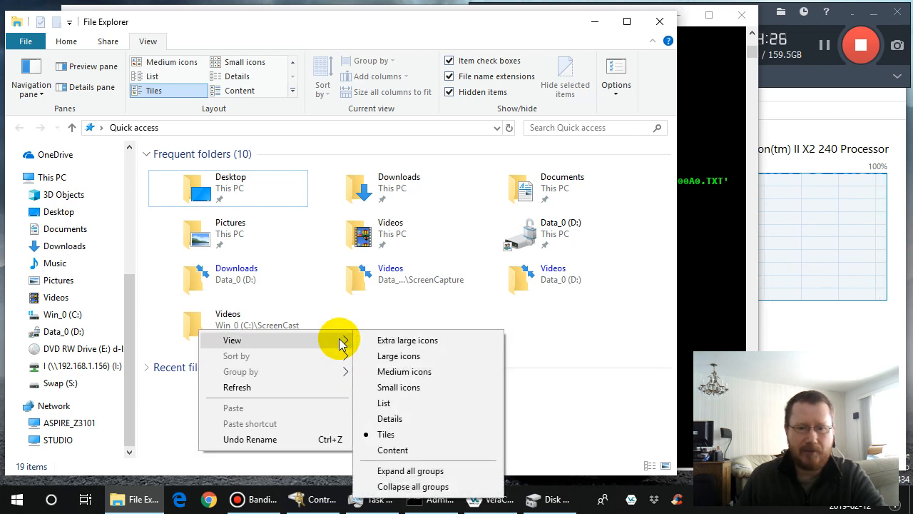
{"action": "left_click", "coordinate": [247, 388]}
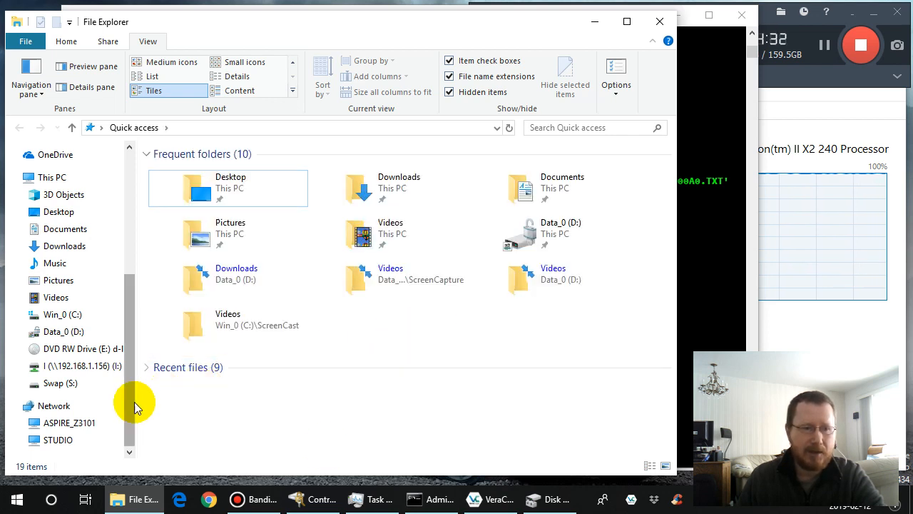
{"action": "left_click_drag", "start_coordinate": [130, 407], "coordinate": [134, 364]}
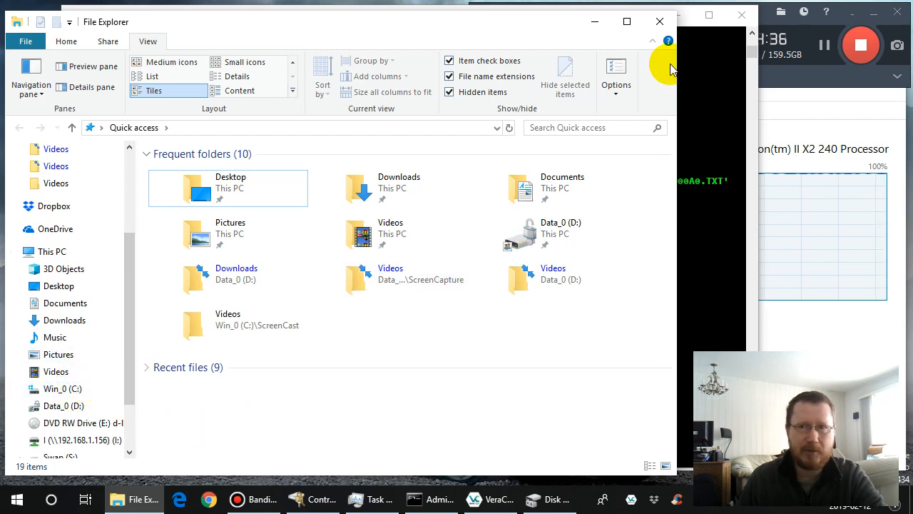
- Restart File Explorer, try to open Removable Disk (A:) and decline formatting it
{"action": "left_click", "coordinate": [660, 21]}
{"action": "left_click", "coordinate": [120, 503]}
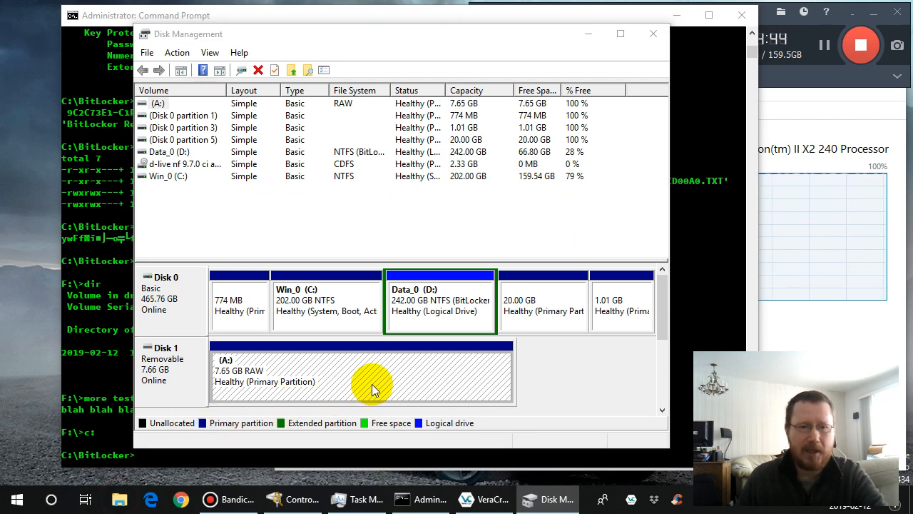
{"action": "key", "text": "super+e"}
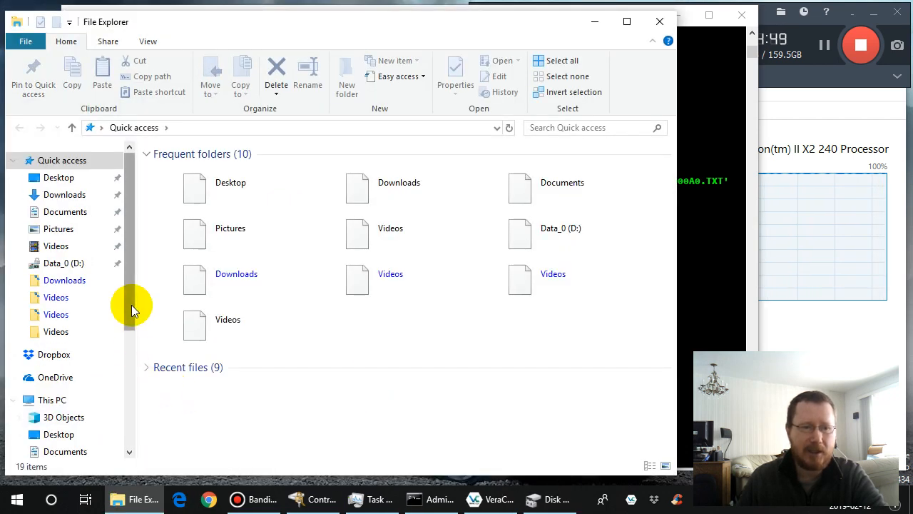
{"action": "left_click", "coordinate": [128, 389]}
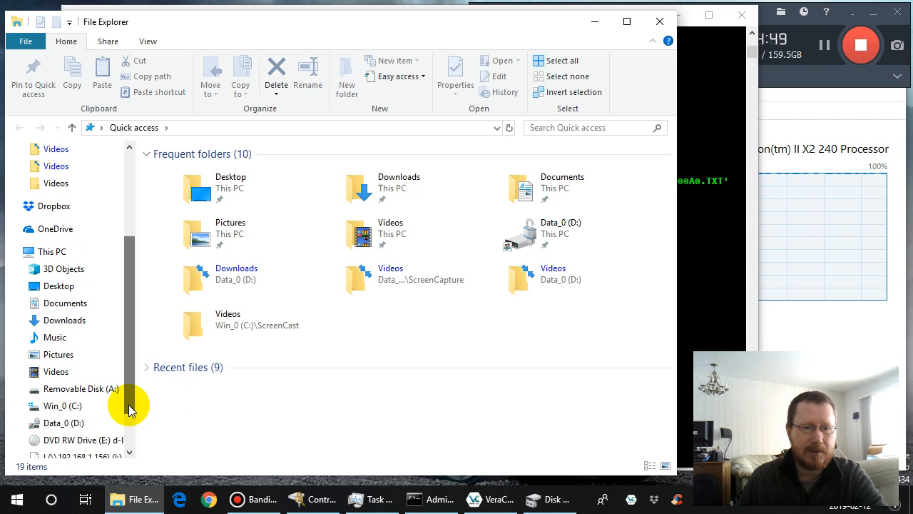
{"action": "left_click", "coordinate": [93, 394]}
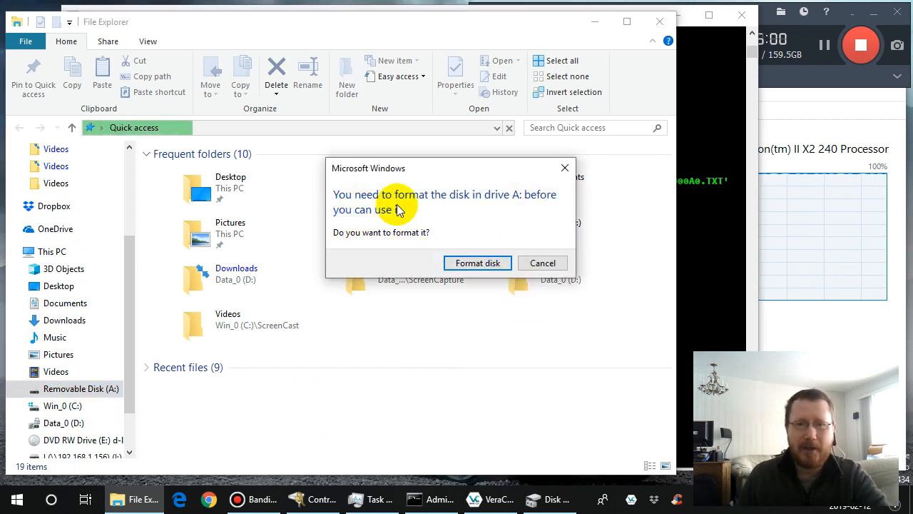
{"action": "left_click", "coordinate": [542, 263]}
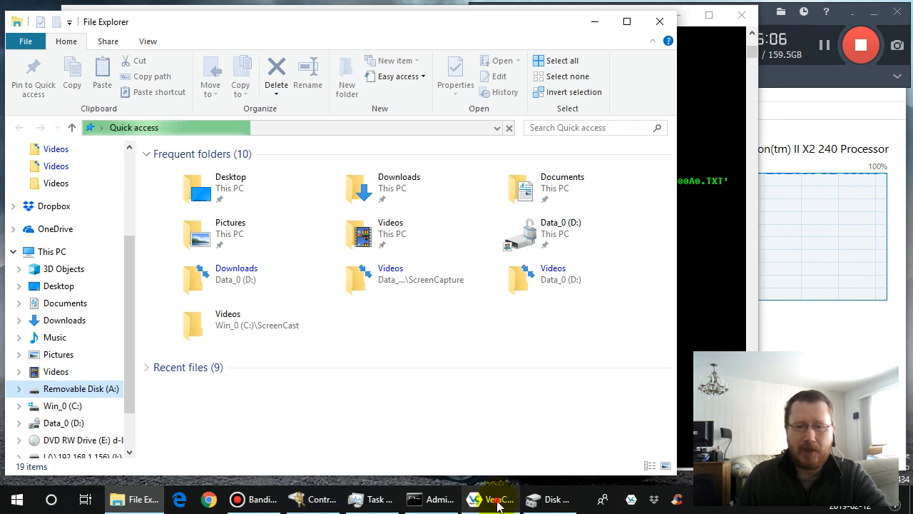
- Switch to VeraCrypt and exit it, and close the remaining drive A dialog in File Explorer
{"action": "left_click", "coordinate": [498, 503]}
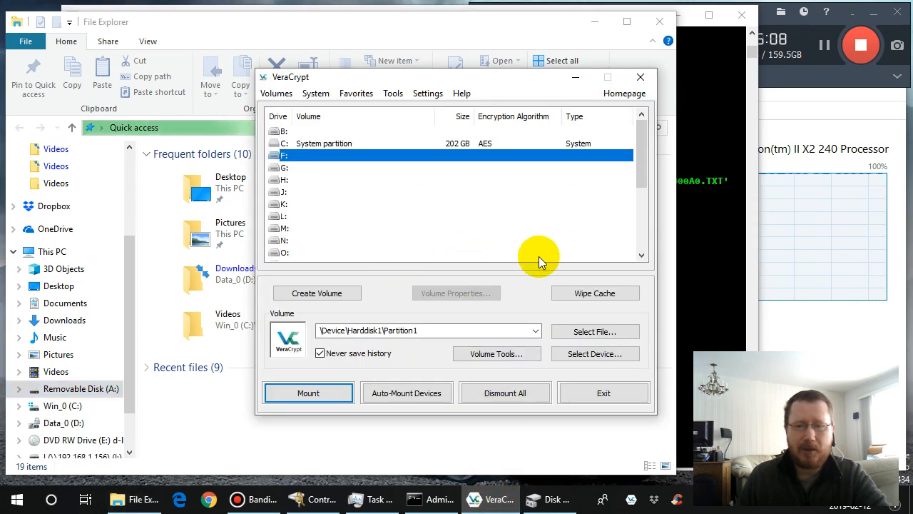
{"action": "left_click", "coordinate": [604, 394]}
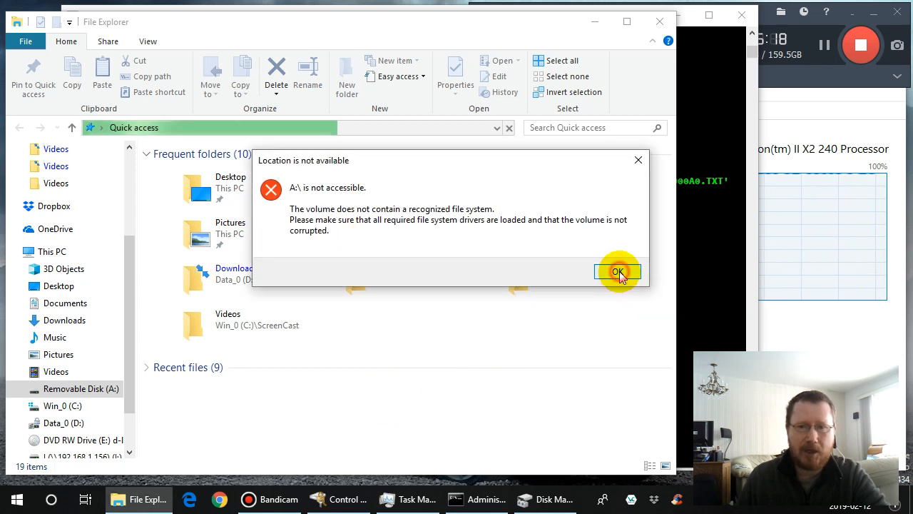
{"action": "left_click", "coordinate": [618, 272]}
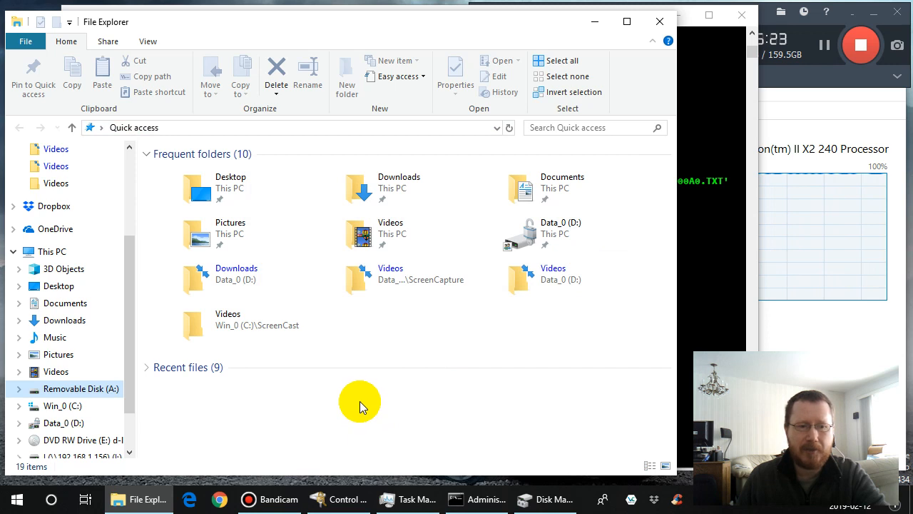
- Eject Removable Disk (A:) from File Explorer
{"action": "left_click", "coordinate": [95, 388]}
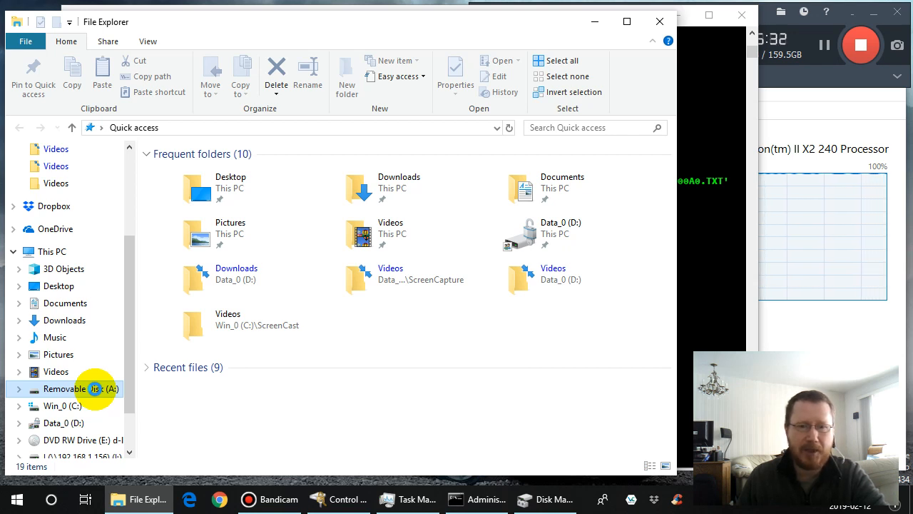
{"action": "right_click", "coordinate": [96, 391]}
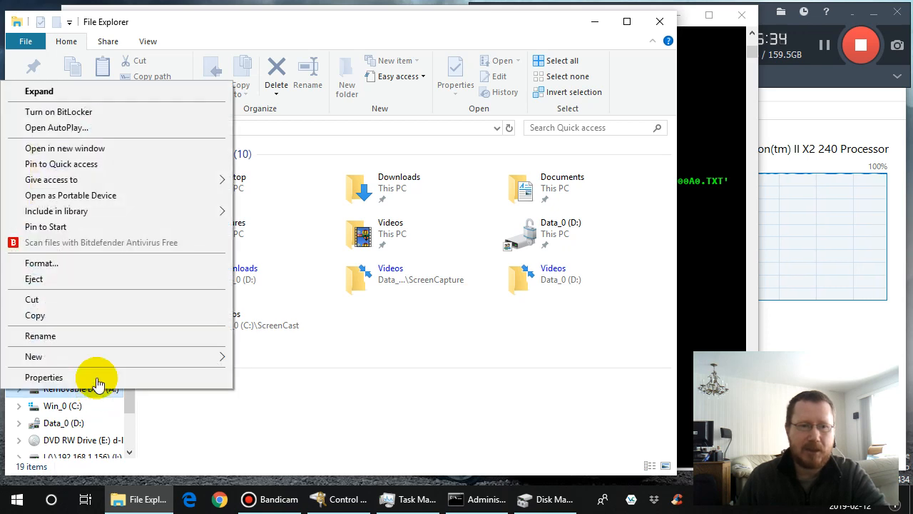
{"action": "left_click", "coordinate": [102, 279]}
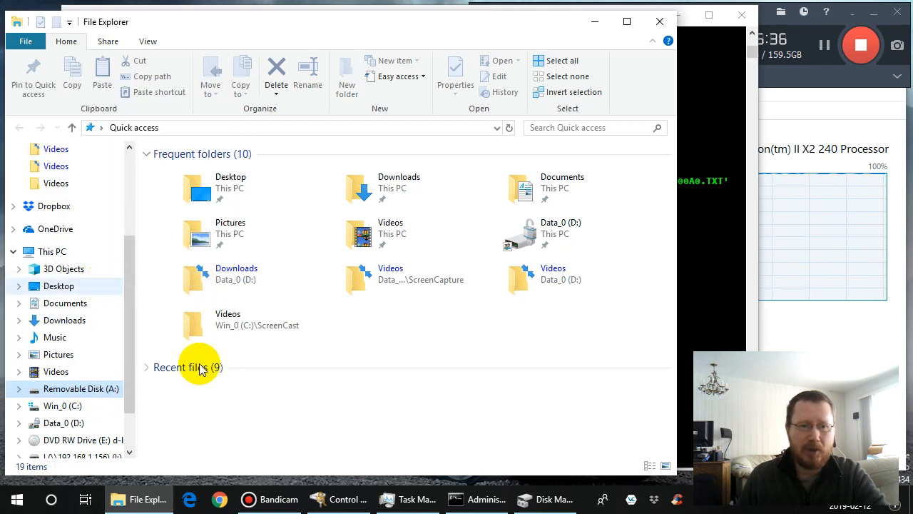